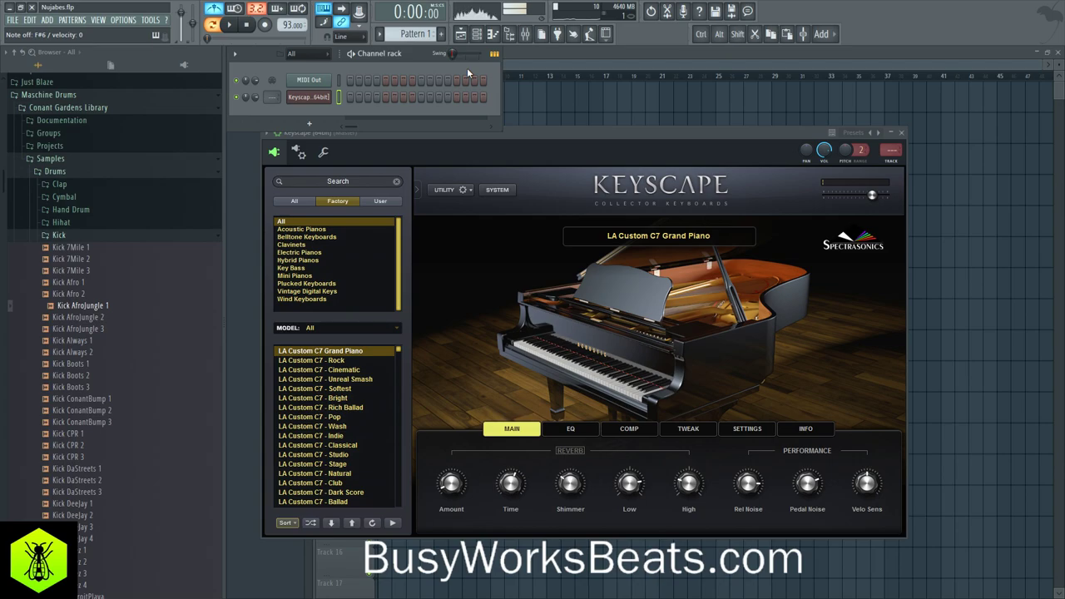
Record notes and automation of a piano melody into Pattern 1 with the Keyscape LA Custom C7 Grand Piano.
click(271, 29)
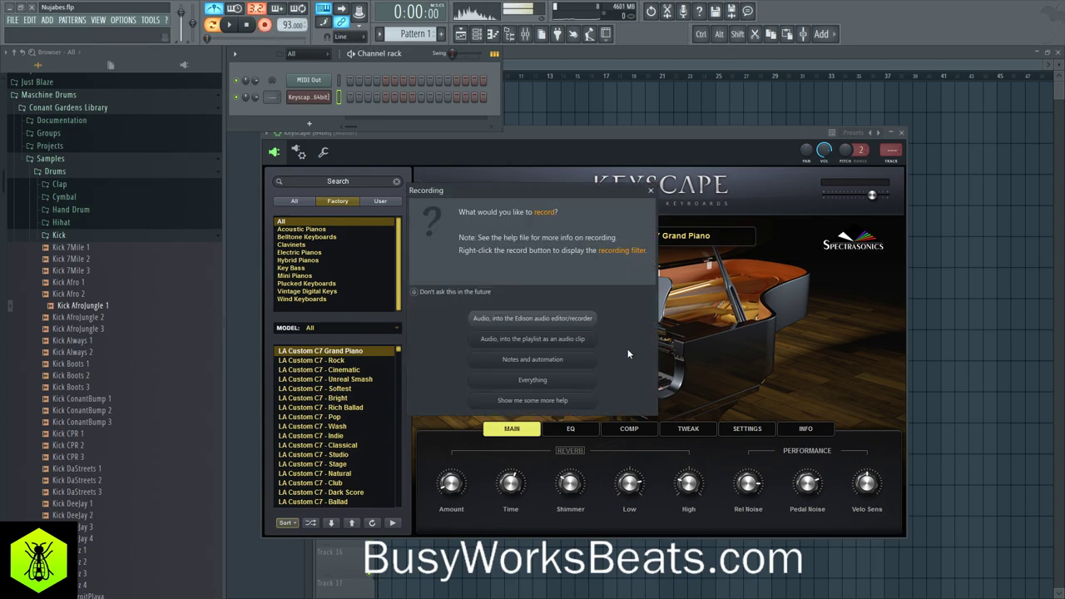
click(532, 363)
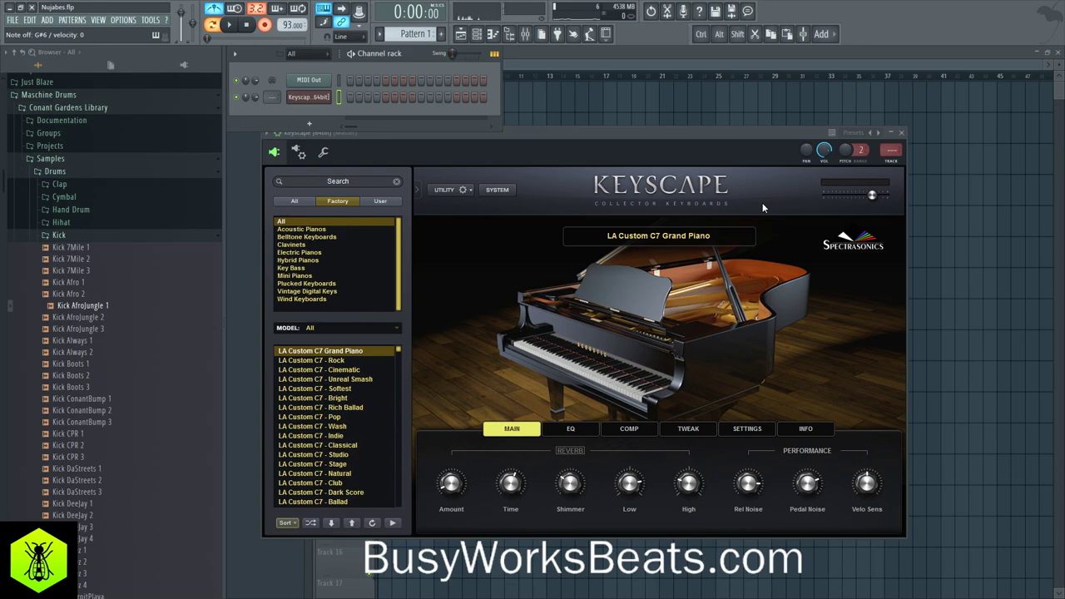
key(space)
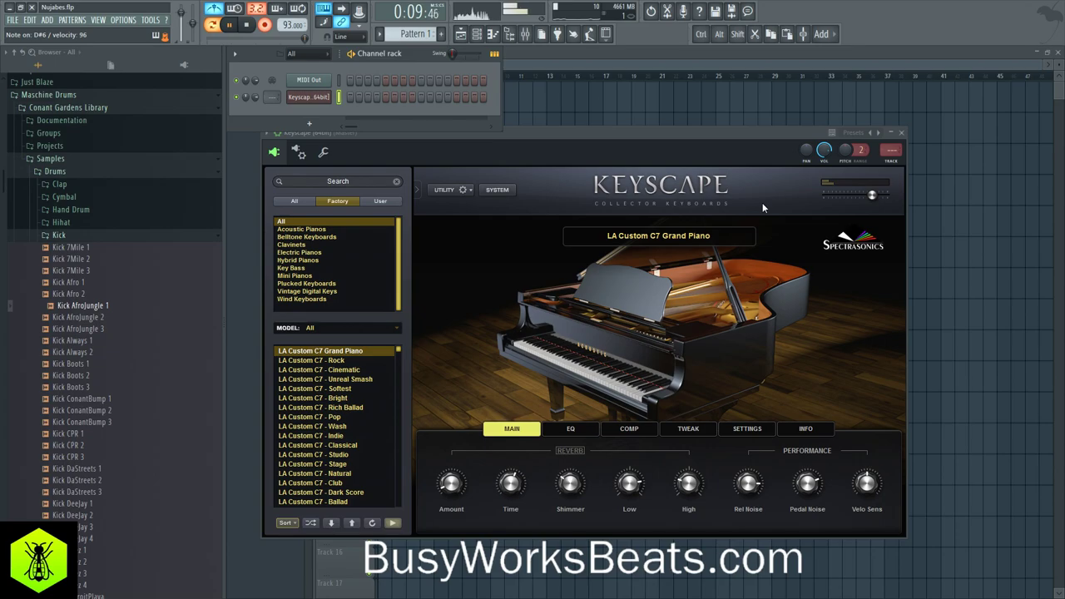
key(space)
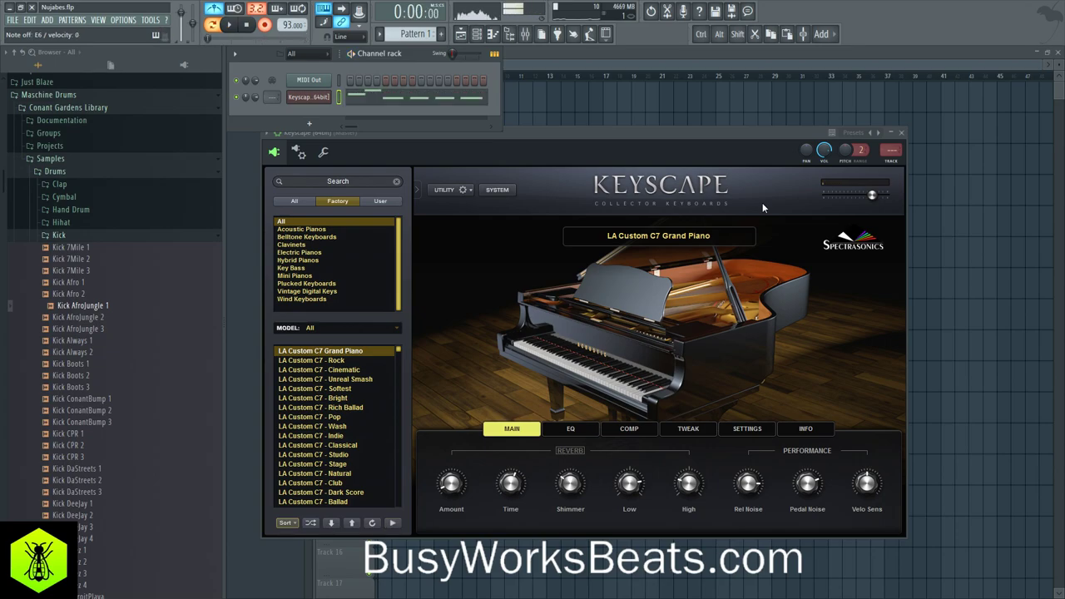
Open the recorded Keyscape melody in the piano roll and play it back.
click(359, 97)
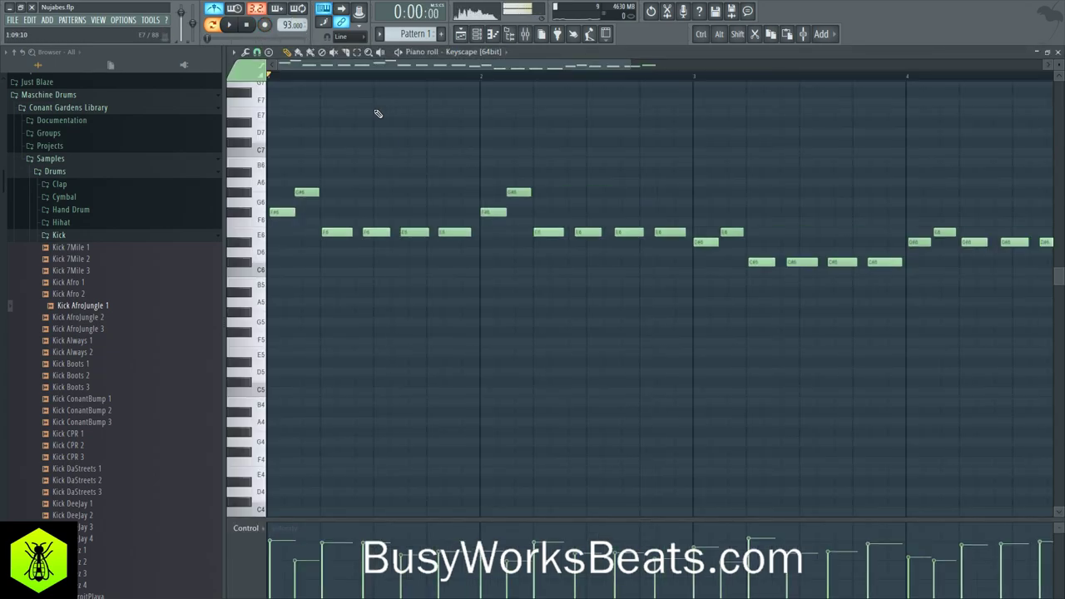
scroll(392, 85, down, 5)
scroll(469, 309, up, 3)
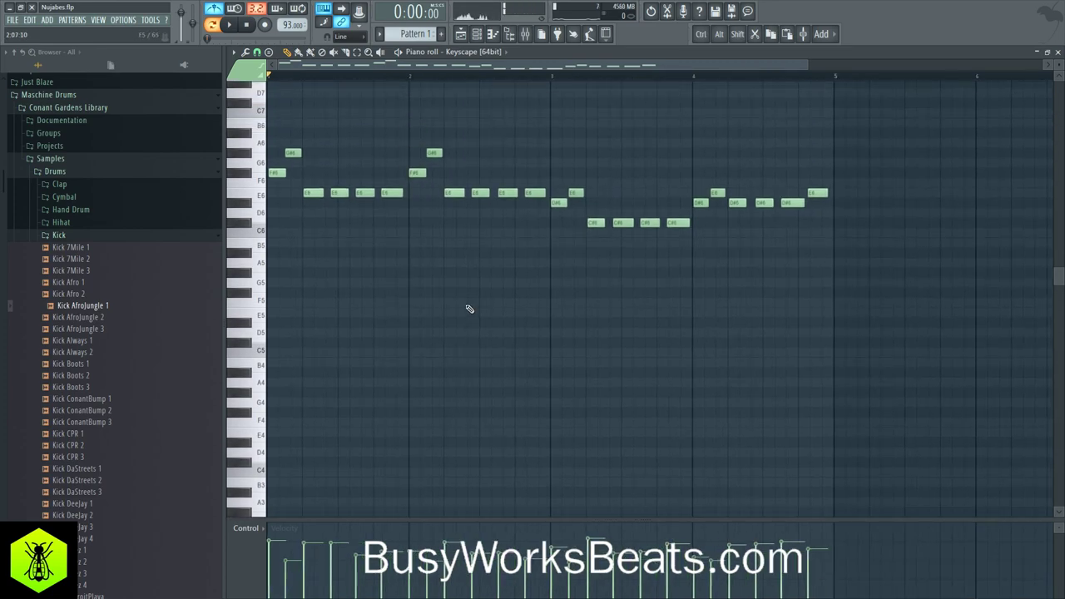
key(space)
key(space)
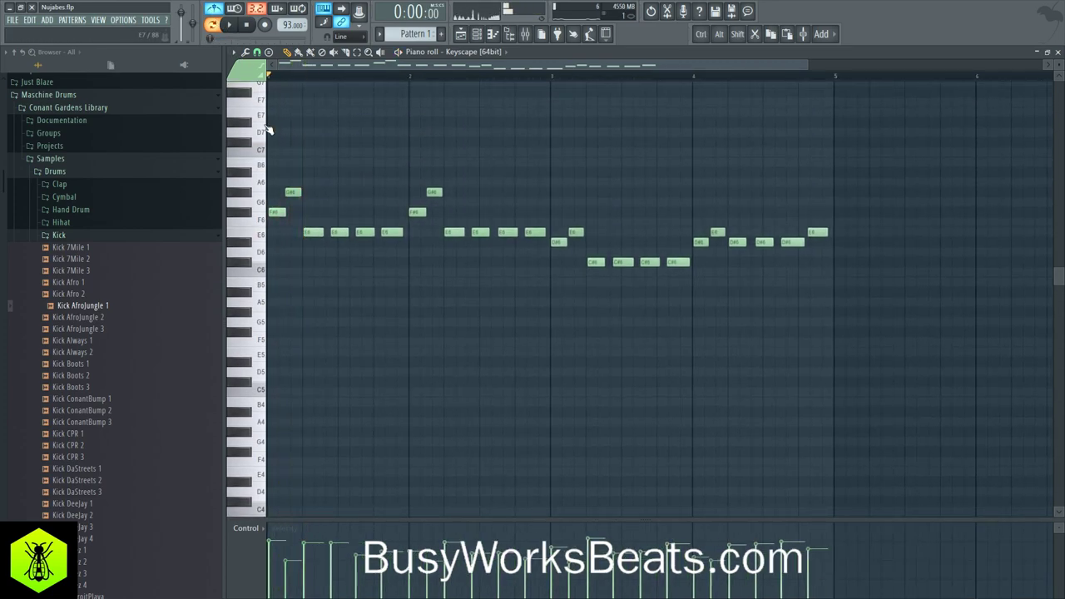
key(space)
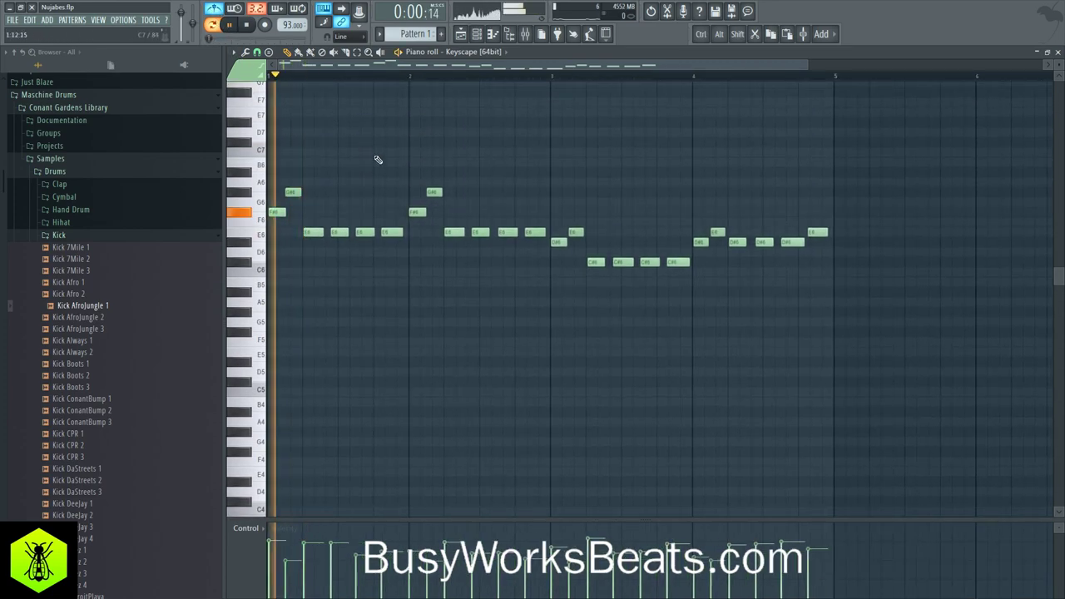
key(space)
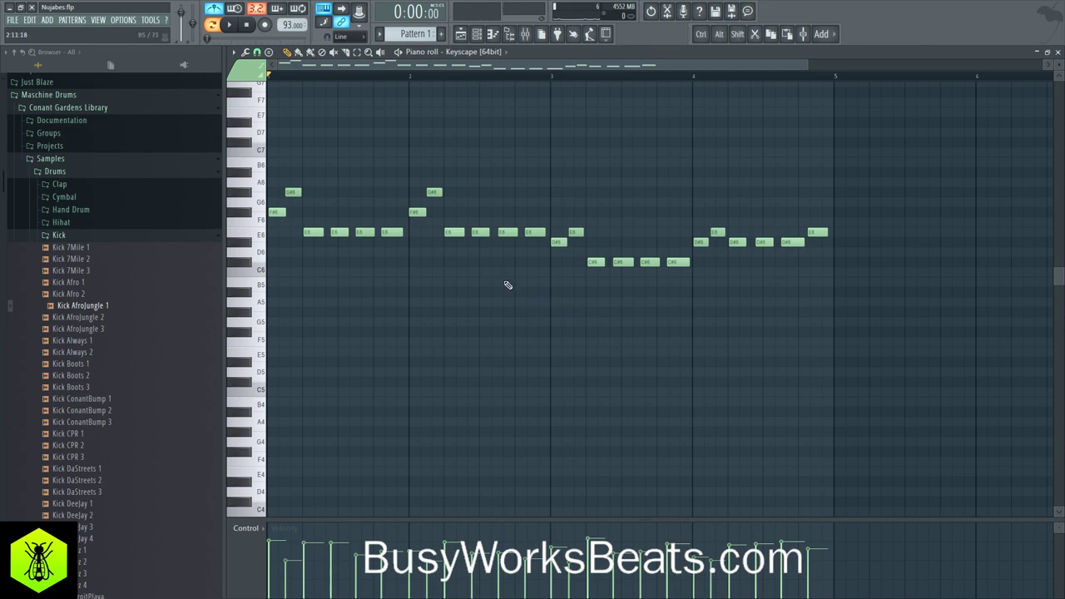
Save the project and listen to the beginning of the melody again.
key(ctrl+s)
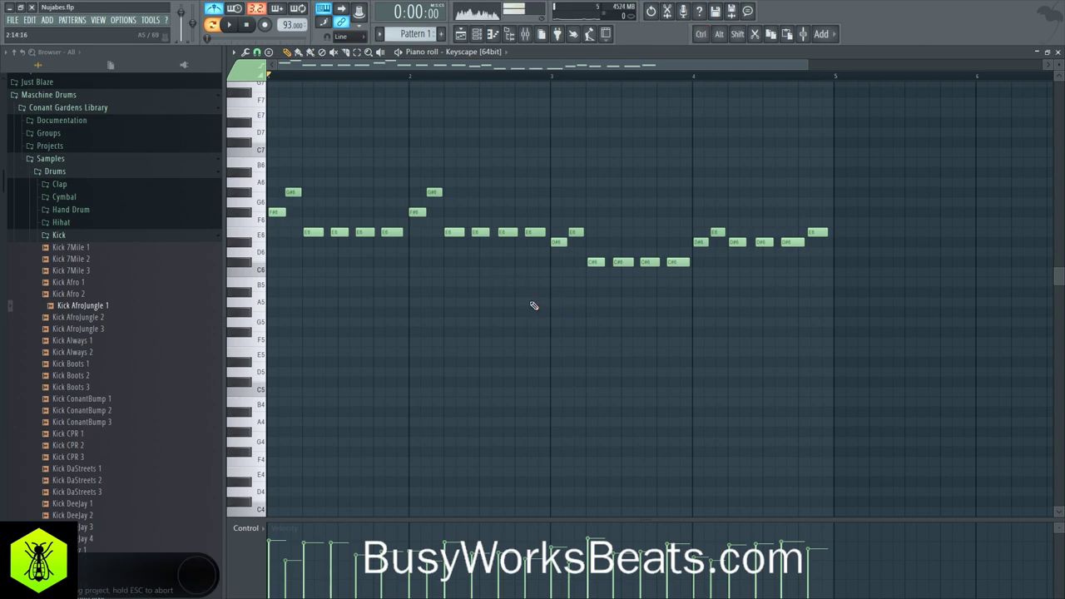
key(space)
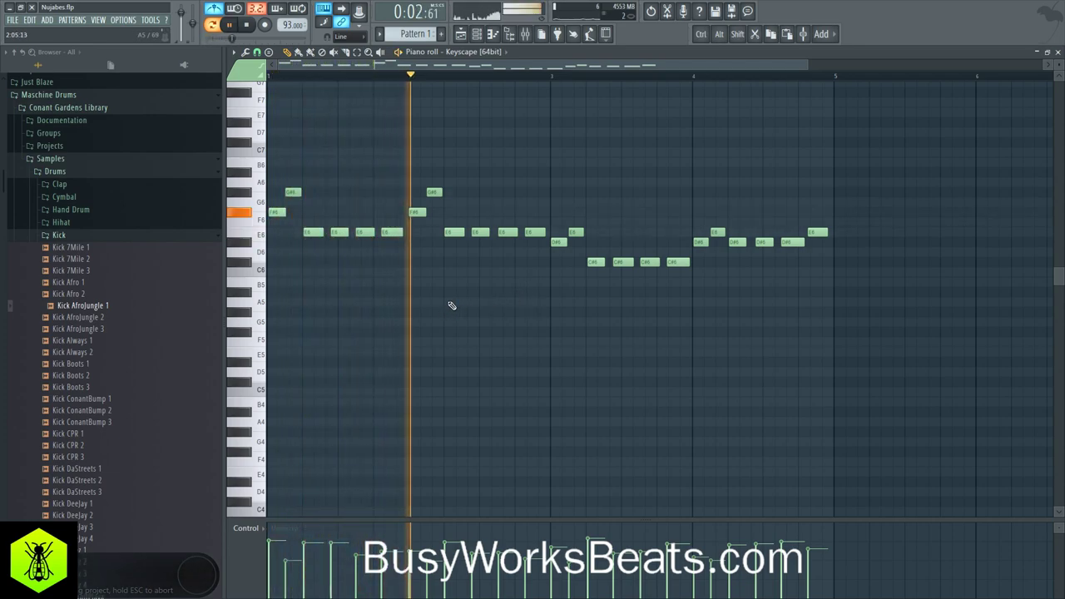
key(space)
Duplicate the whole four-bar melody so the copy starts at bar 5, with the piano roll snap set to Bar.
drag(895, 347, 264, 86)
click(257, 52)
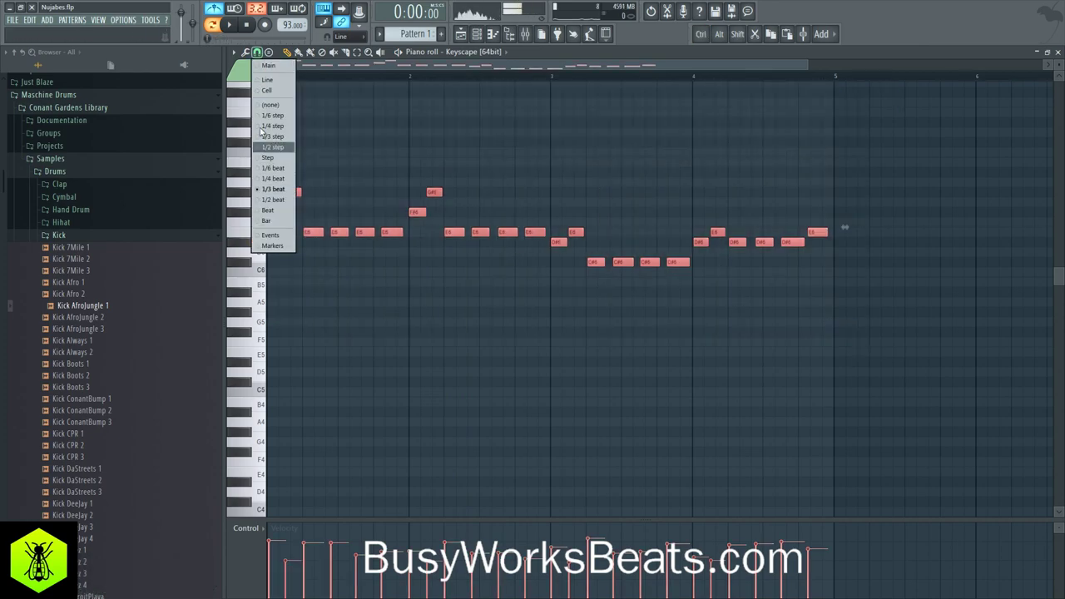
click(275, 223)
scroll(298, 86, down, 3)
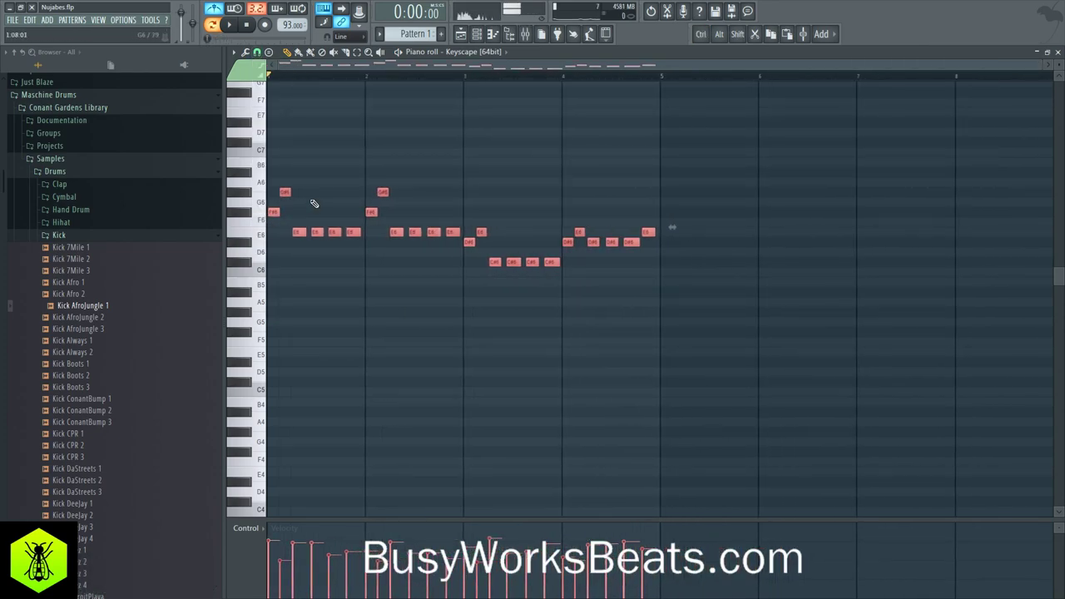
key(shift)
drag(295, 232, 697, 232)
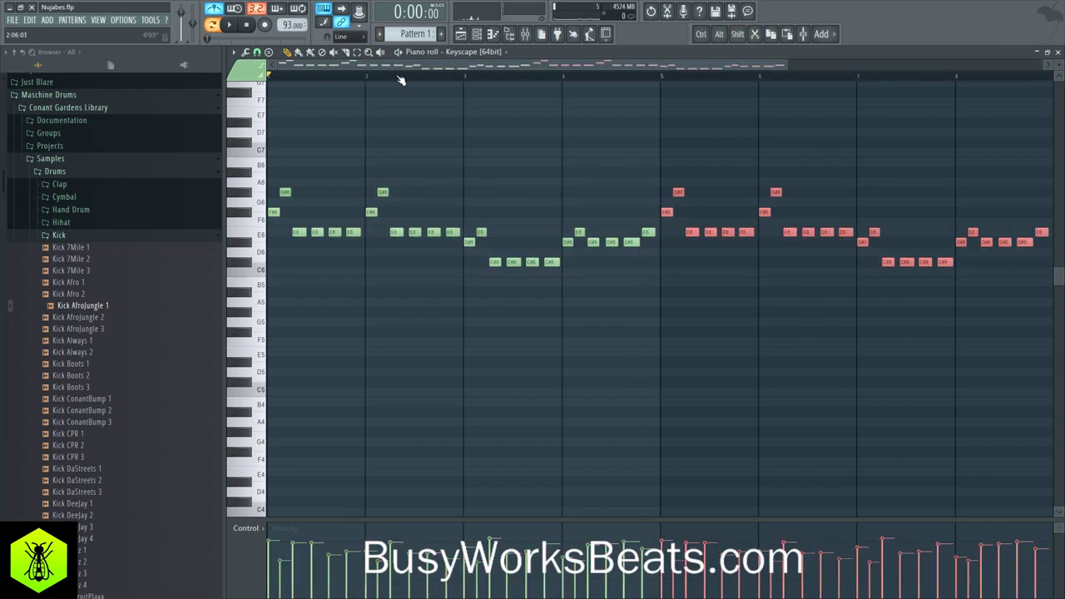
Lower the three consecutive D#6 notes in bar 8 by two semitones to C#6.
scroll(399, 80, down, 2)
key(ctrl)
drag(785, 246, 746, 241)
click(746, 241)
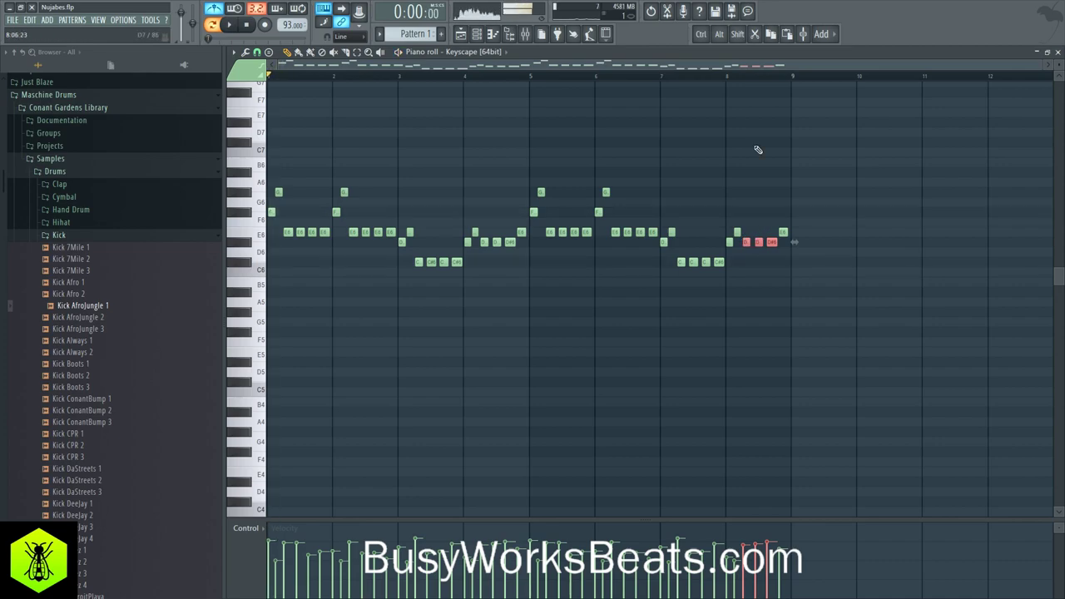
click(715, 76)
click(237, 25)
key(space)
key(shift+Down)
key(shift+Down)
key(shift+Down)
key(shift+Up)
Play back the changed ending from bar 8 and again from bar 6.
key(space)
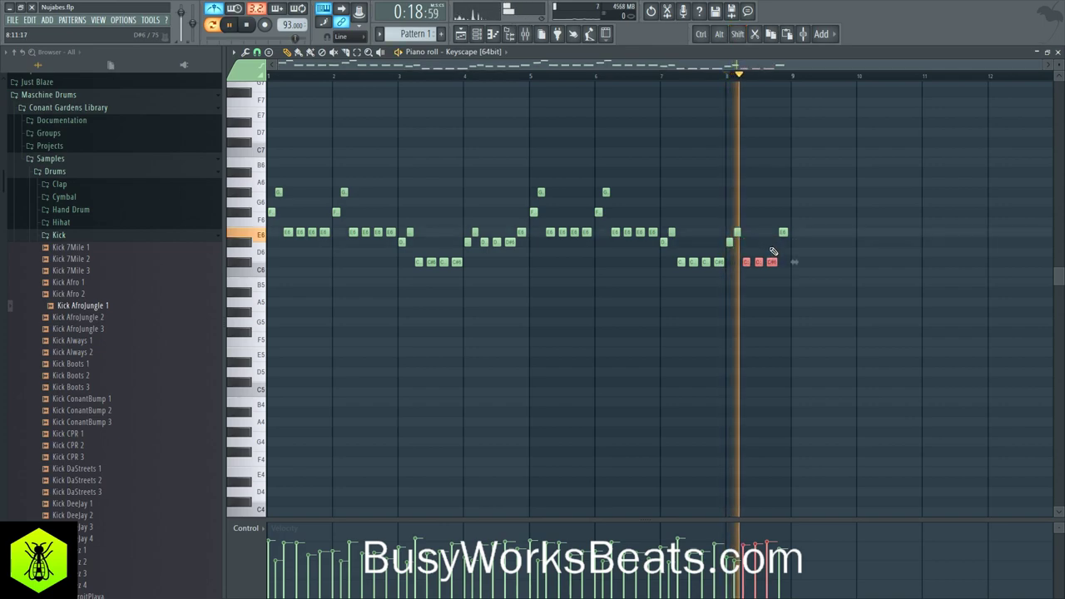
key(space)
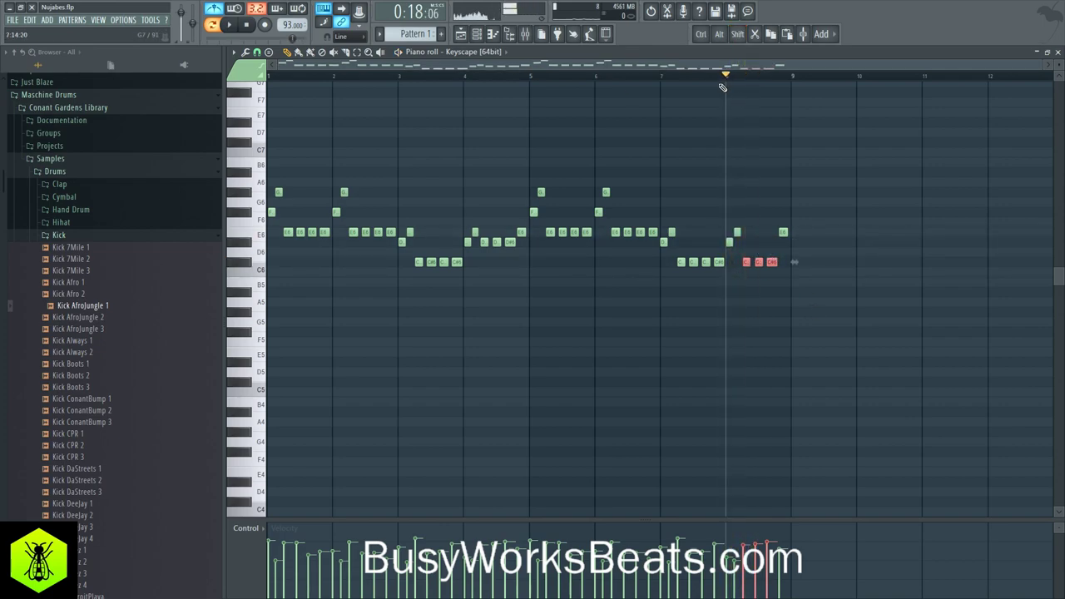
click(620, 73)
key(space)
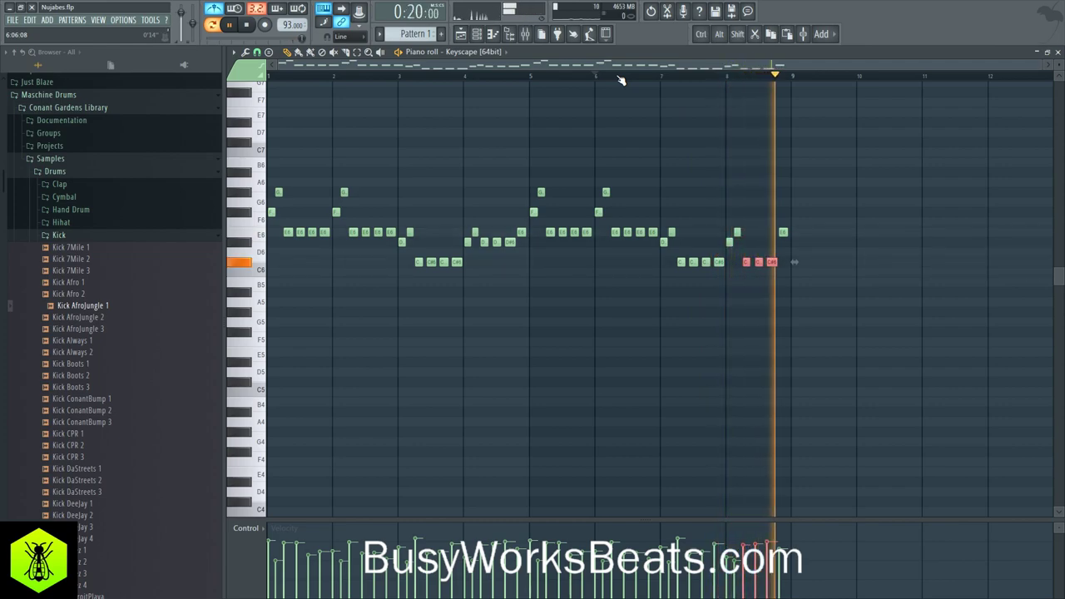
key(space)
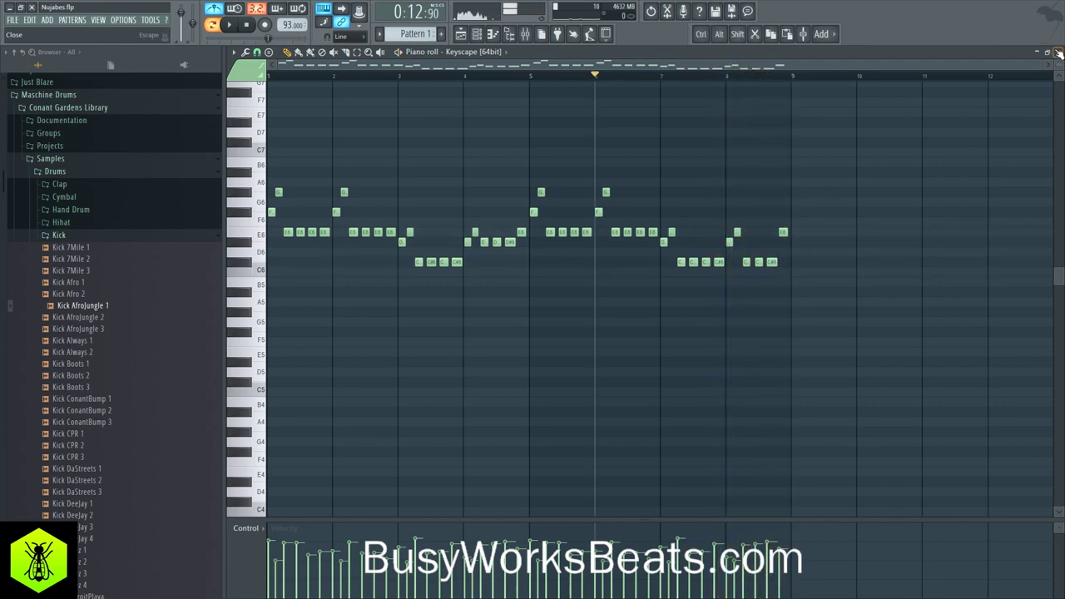
Set the piano roll snap to 1/2 step and place the Pattern 1 clip at bar 1 of playlist Track 1.
click(257, 52)
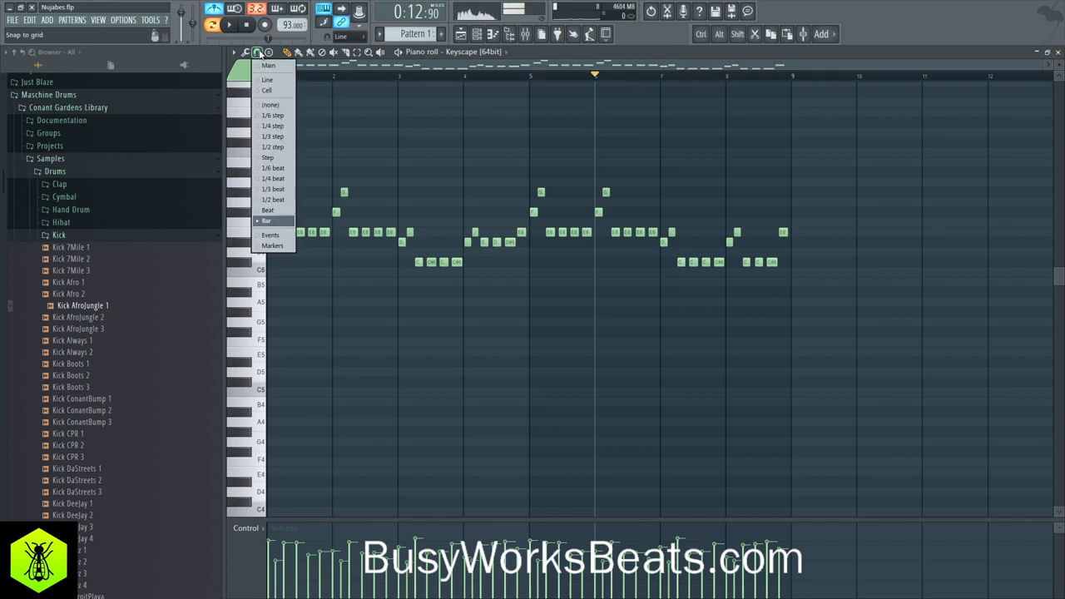
click(291, 147)
click(1057, 52)
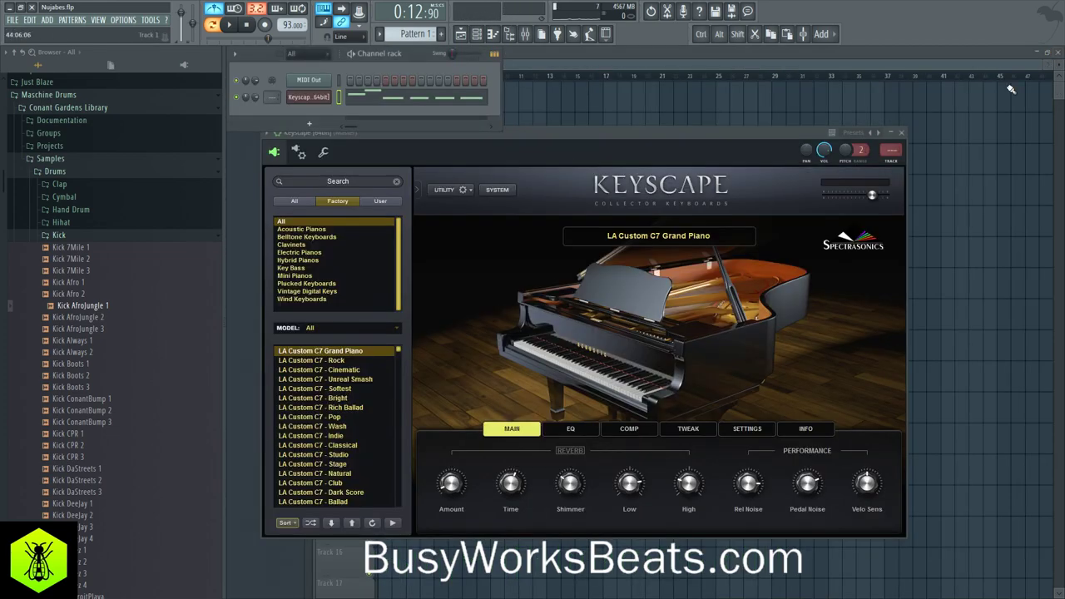
click(920, 217)
click(381, 97)
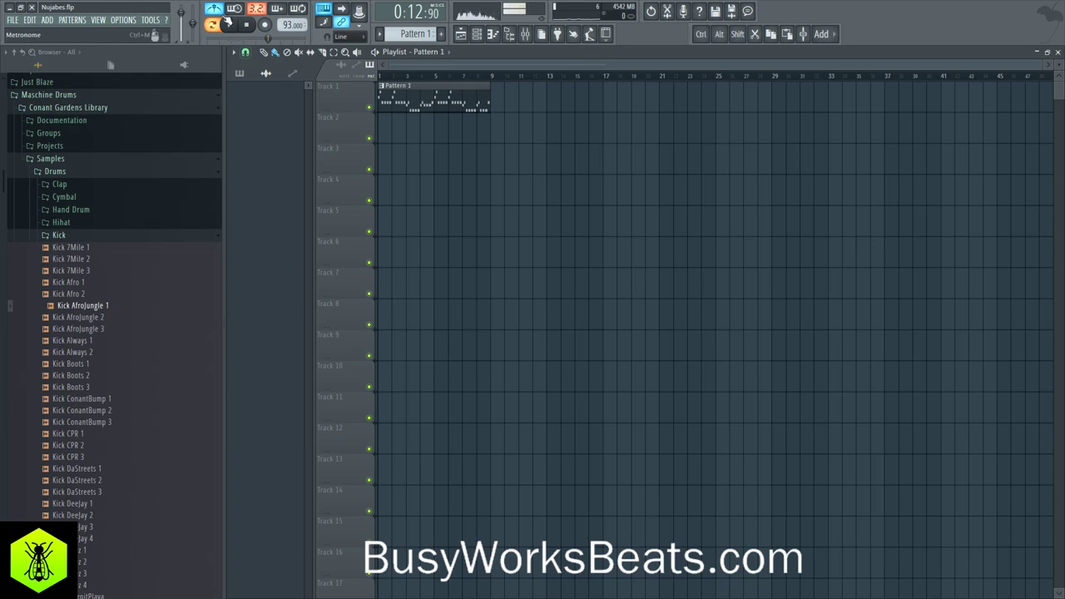
Turn off the metronome and loop recording, and reopen the Keyscape melody in the piano roll.
click(477, 34)
drag(272, 97, 272, 92)
click(457, 169)
click(217, 26)
click(476, 34)
key(space)
click(450, 99)
scroll(366, 94, down, 1)
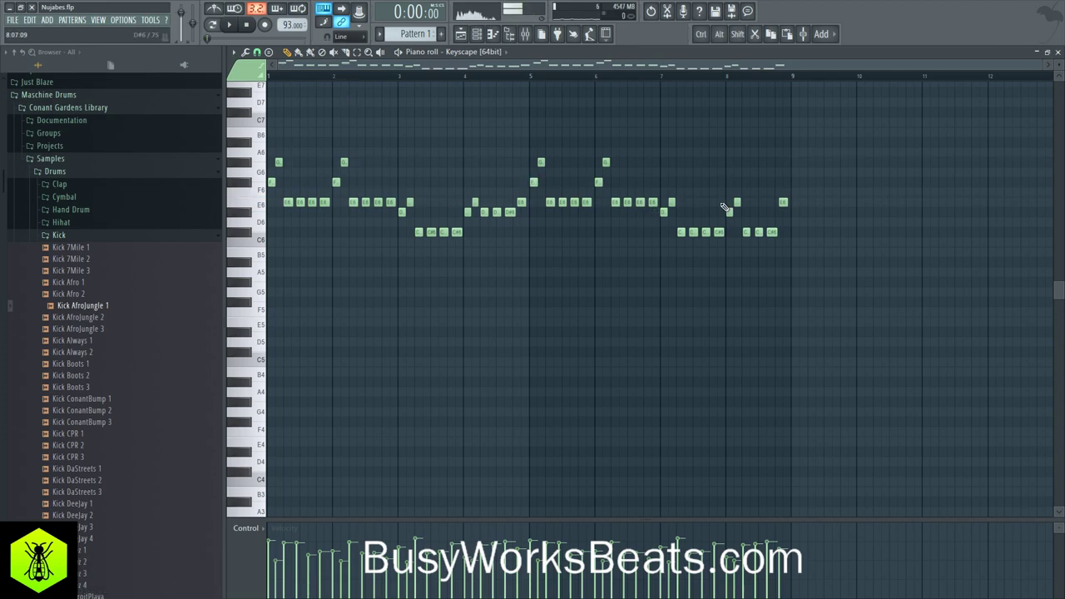
Stack one-bar notes at bar 9 on C#6, D#6, E6, F#6 and G#6.
click(796, 233)
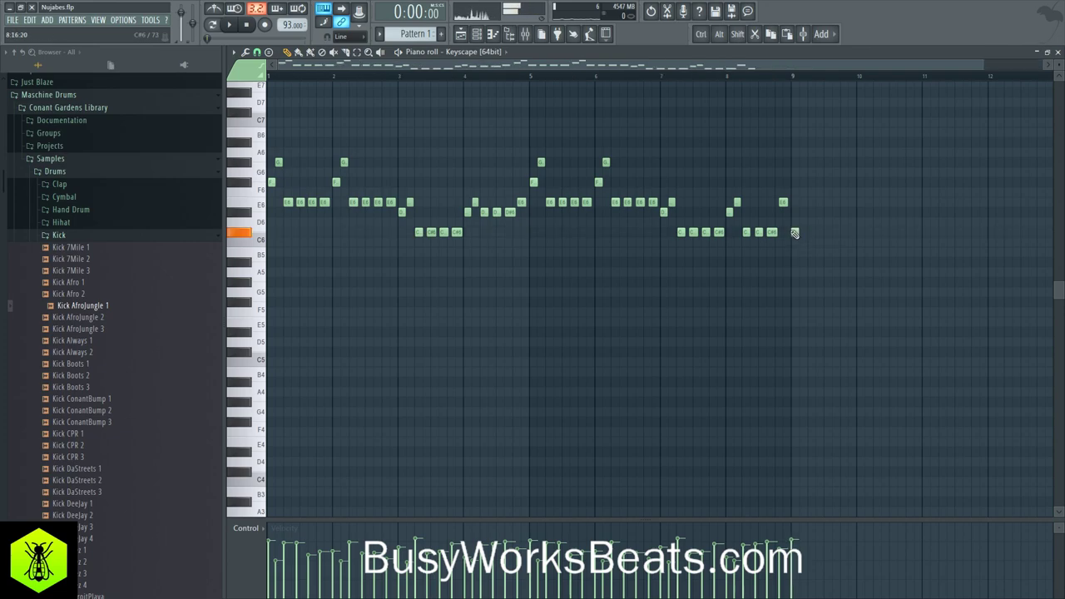
drag(801, 233, 853, 241)
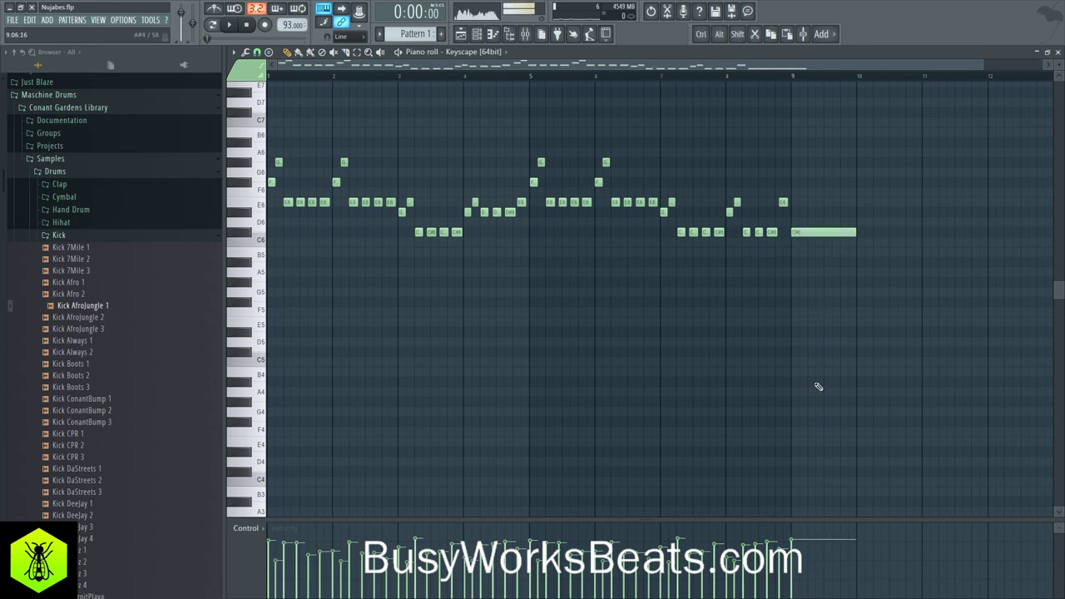
click(793, 212)
click(792, 202)
click(792, 192)
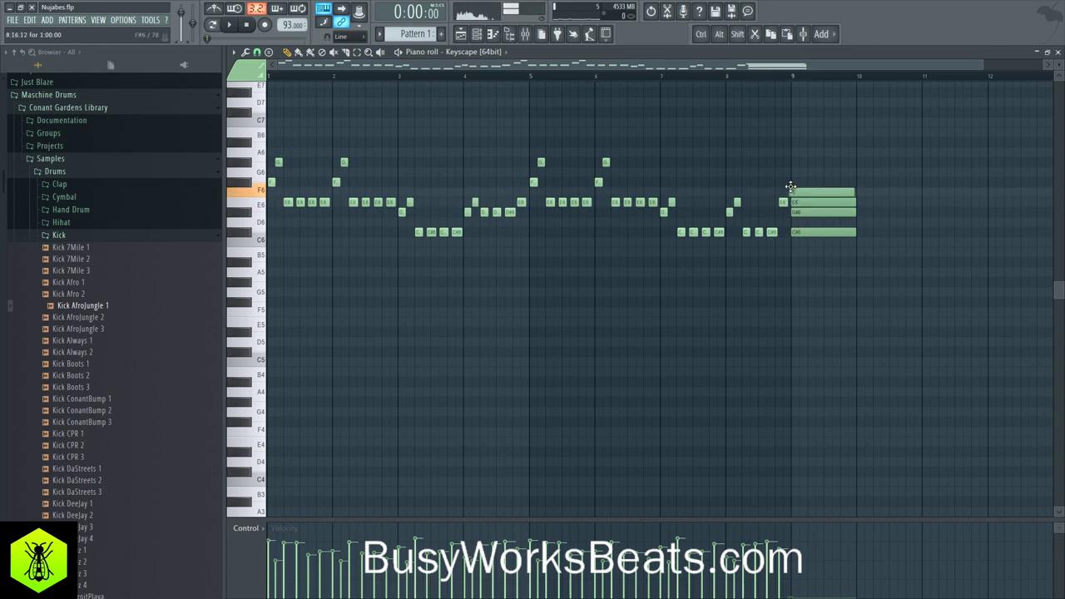
drag(790, 187, 792, 177)
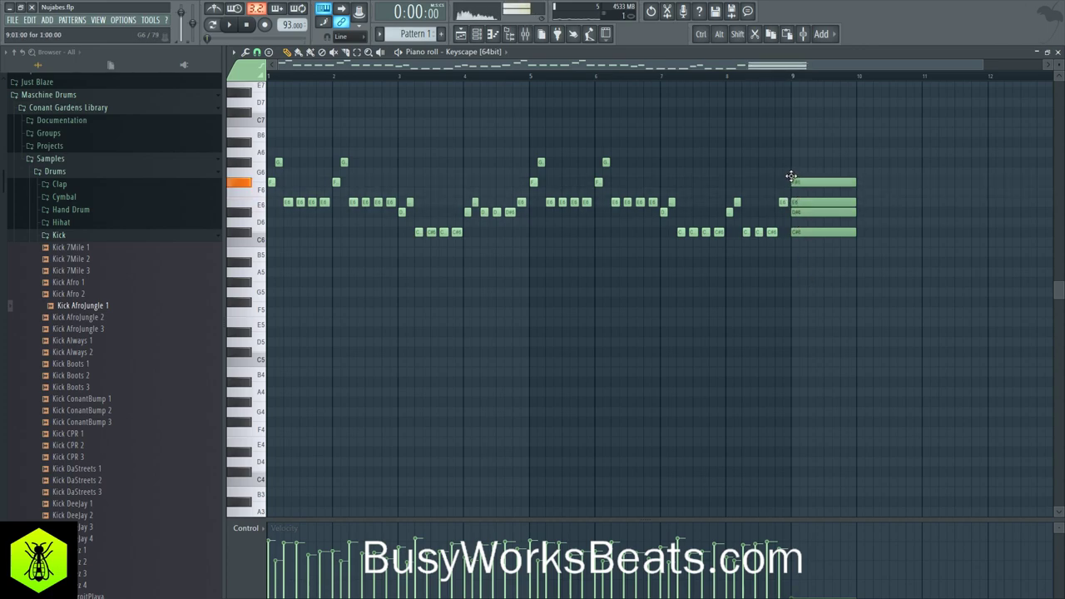
click(792, 161)
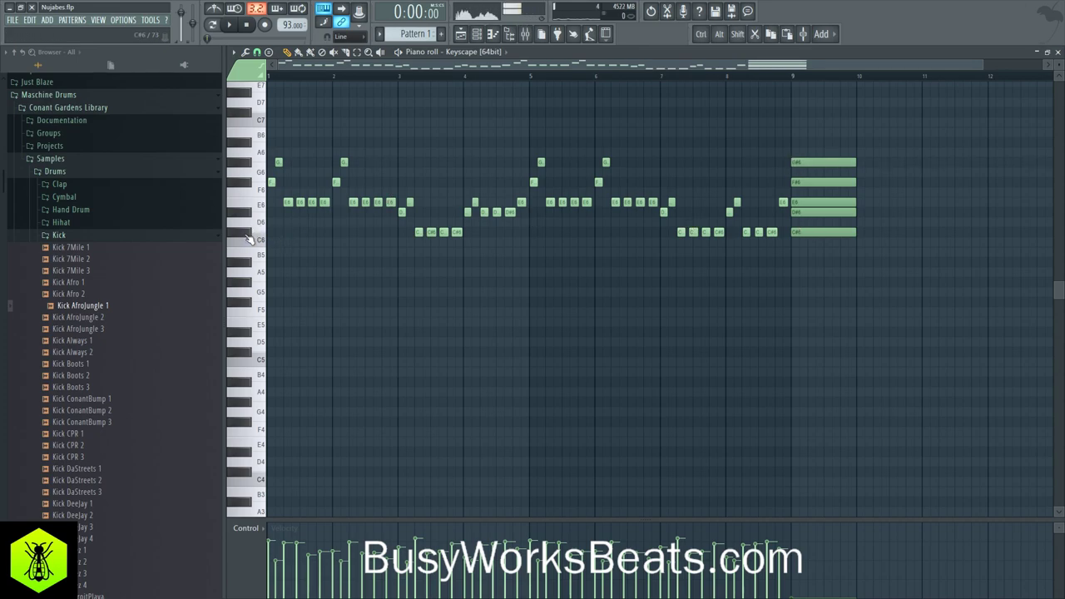
Complete the stacked scale at bar 9 with one-bar notes on A6, B6 and C#7.
click(254, 207)
drag(254, 207, 267, 158)
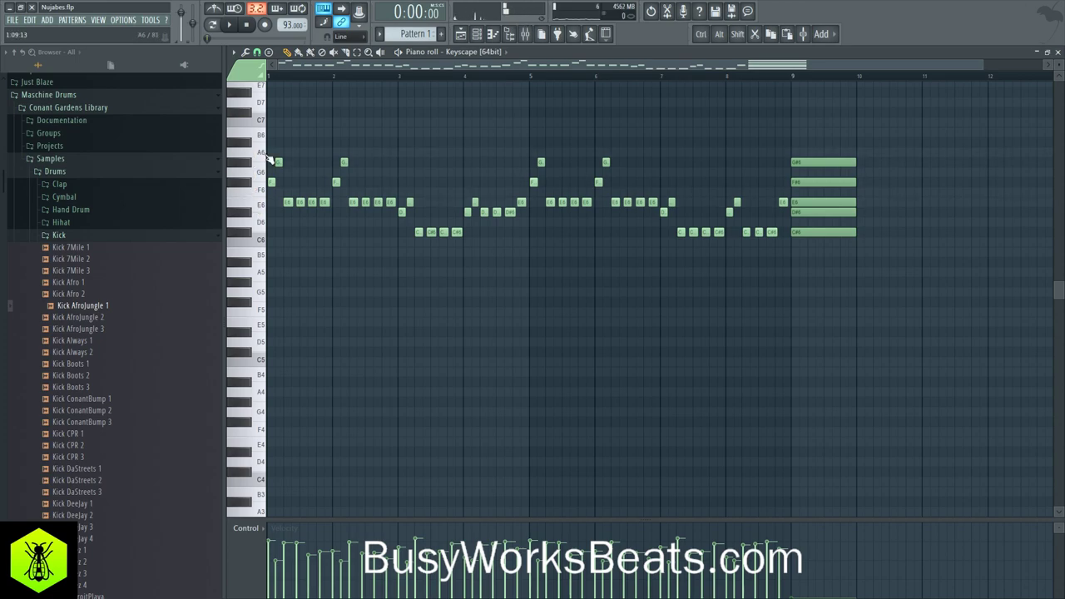
click(793, 152)
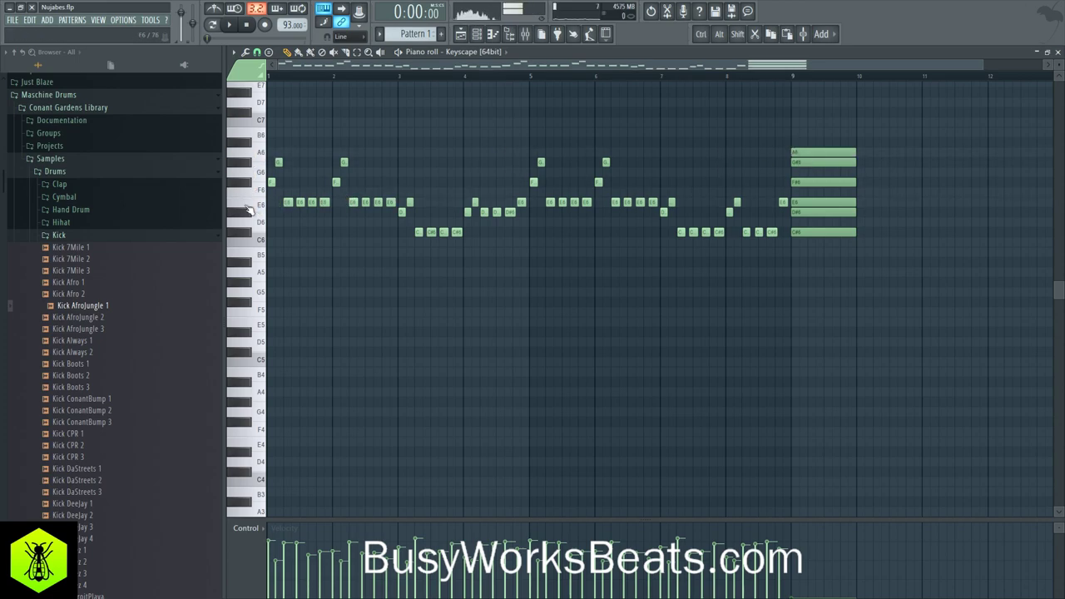
drag(252, 235, 251, 160)
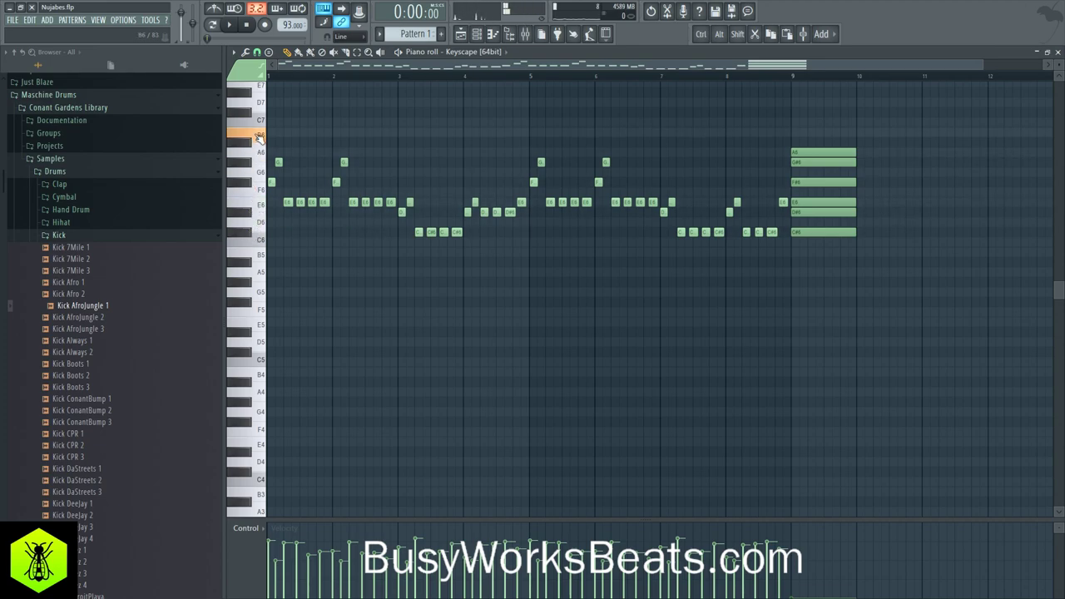
click(792, 131)
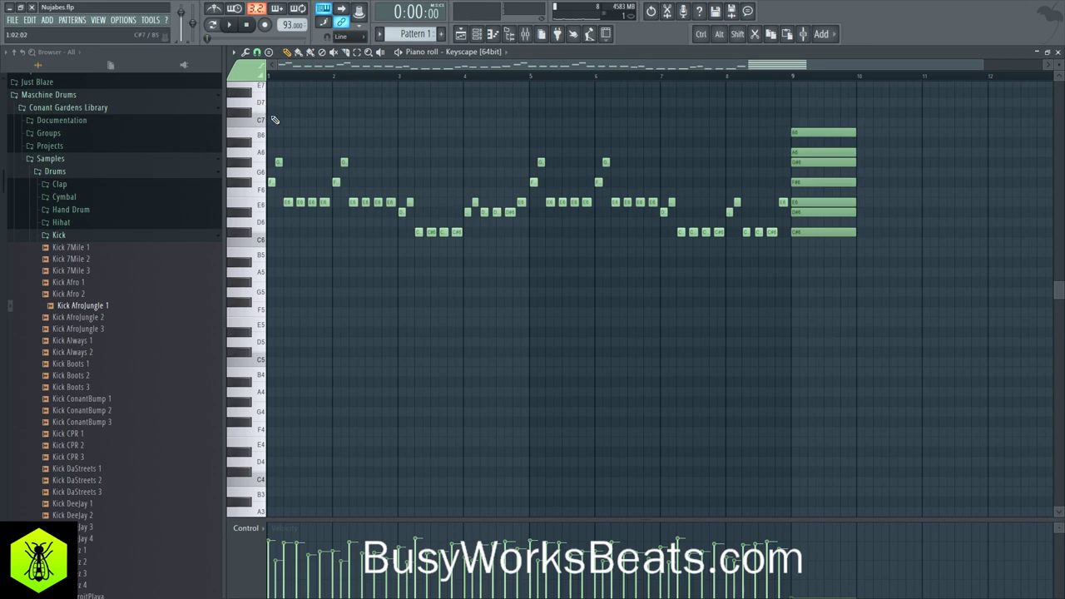
click(795, 112)
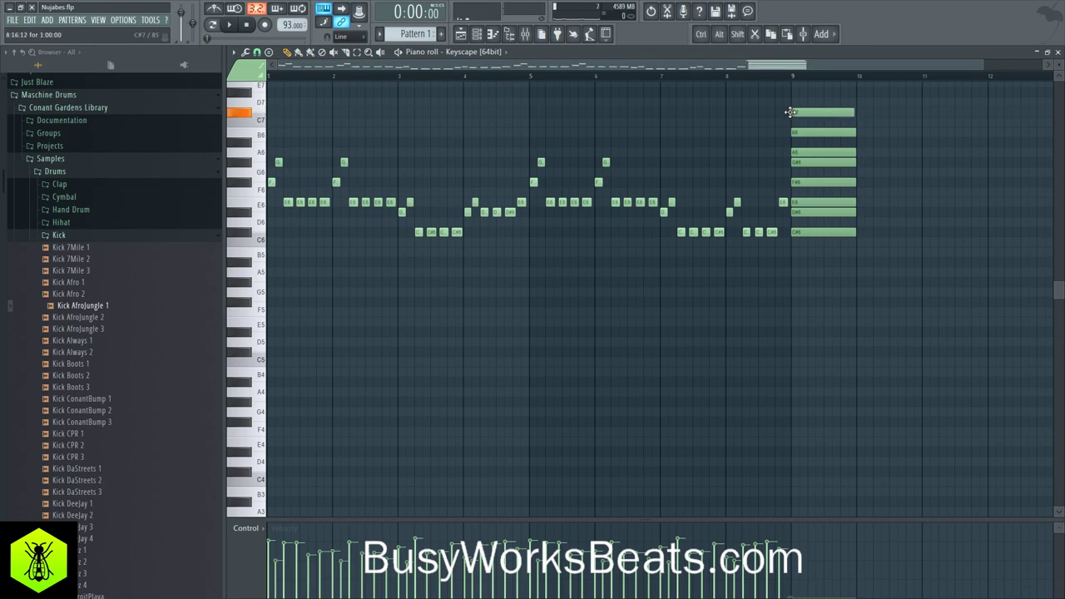
Copy the stacked scale notes at bar 9 down into the two lower octaves, reaching C#4.
drag(811, 111, 882, 247)
drag(805, 230, 801, 361)
key(Delete)
drag(843, 325, 805, 107)
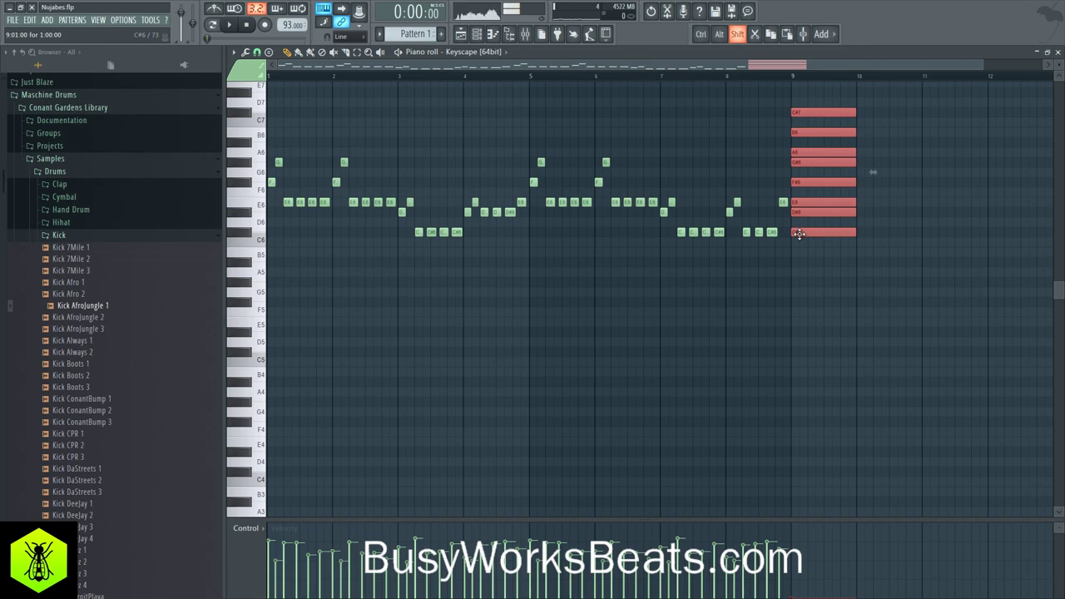
drag(799, 235, 801, 468)
click(731, 354)
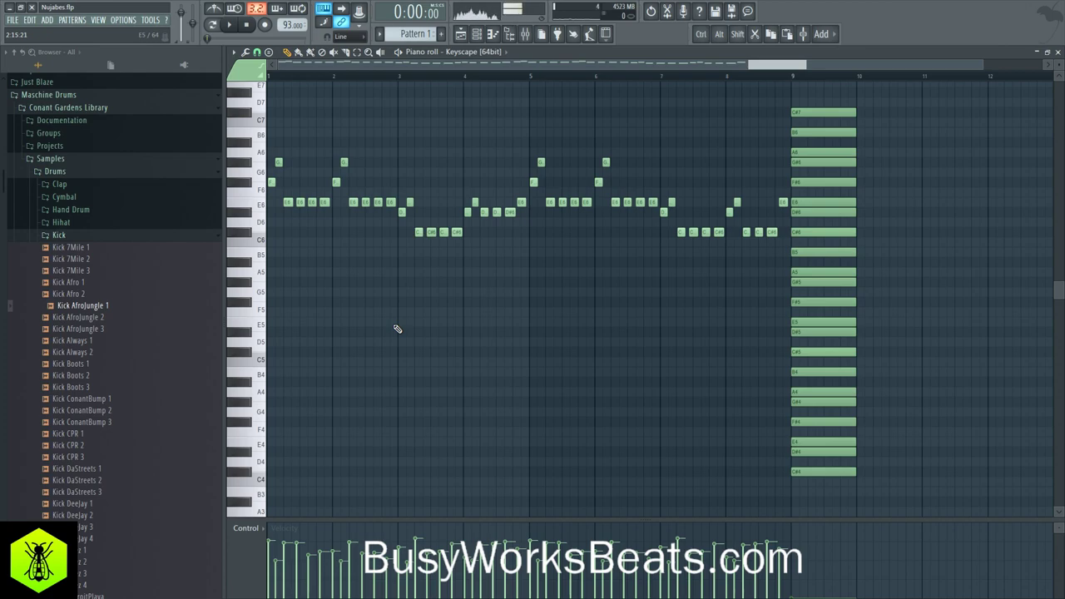
Draw a one-bar F#5 note at bar 1 under the melody and lower its velocity to about 54%.
key(space)
click(263, 302)
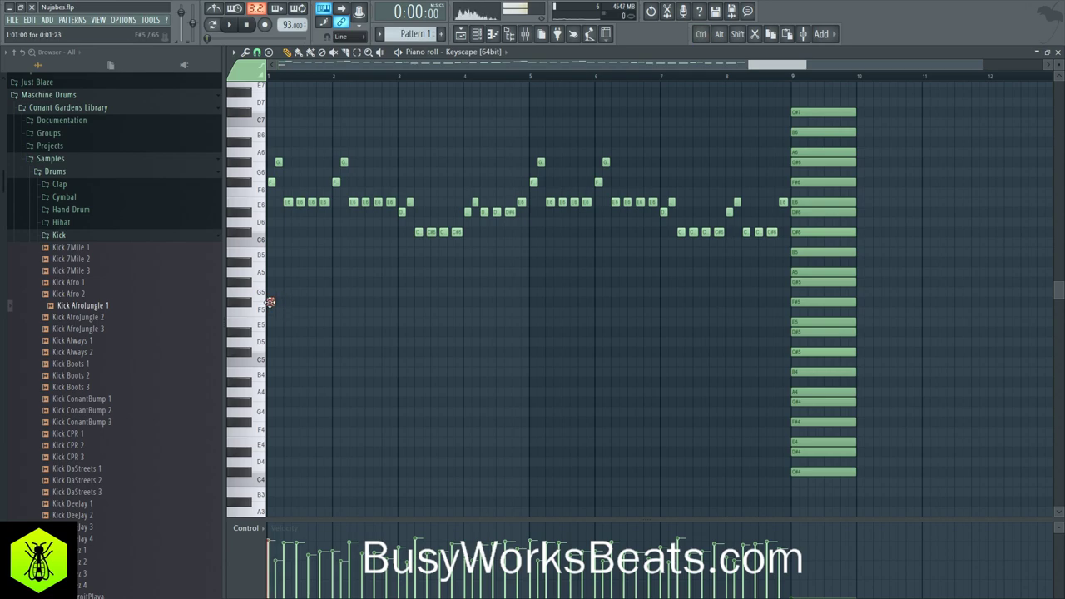
drag(273, 302, 279, 302)
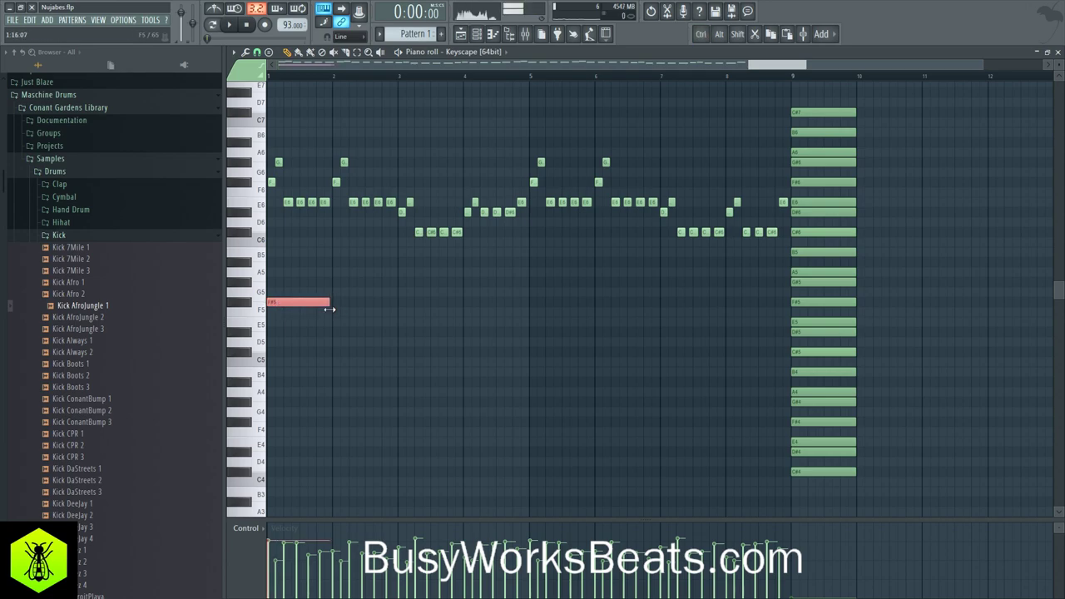
ctrl+click(320, 305)
click(276, 559)
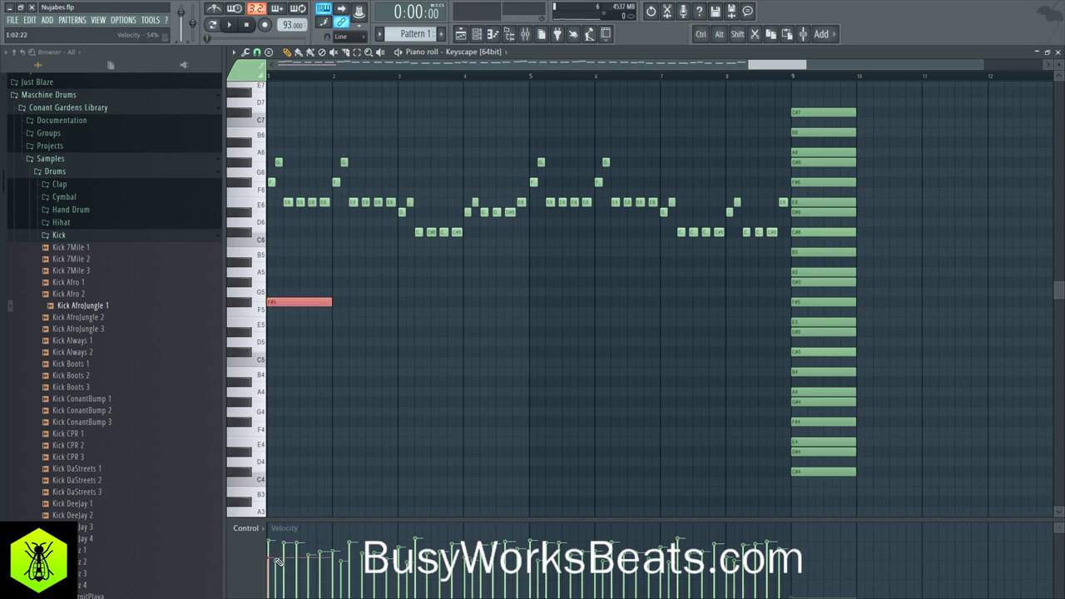
ctrl+click(311, 357)
ctrl+click(308, 304)
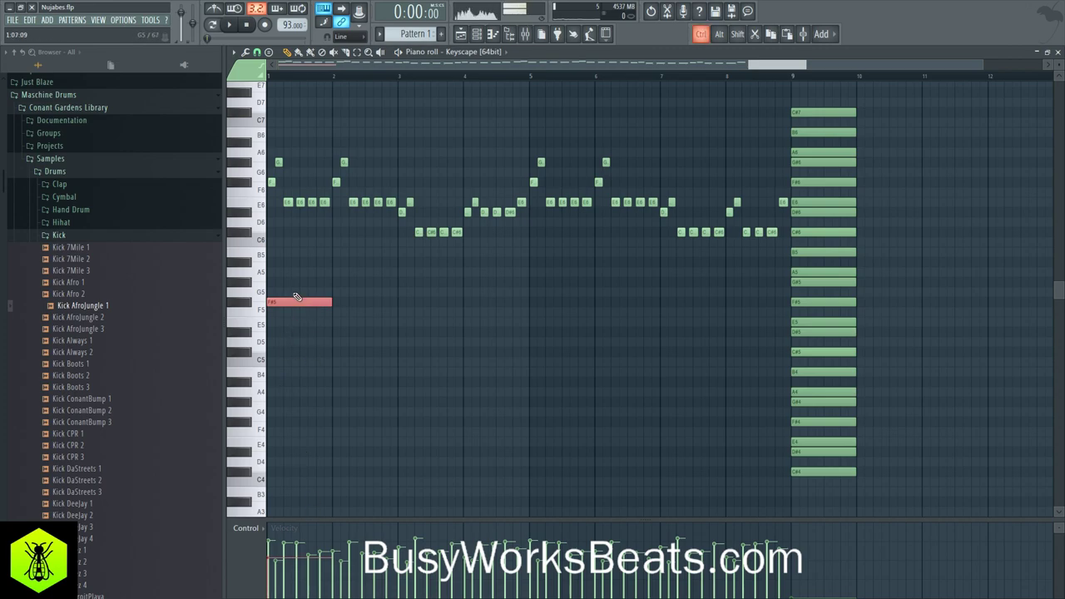
Using the bar 9 scale stack as reference, add one-bar D#5, B4 and G#4 notes at bar 1 below F#5.
ctrl+click(794, 303)
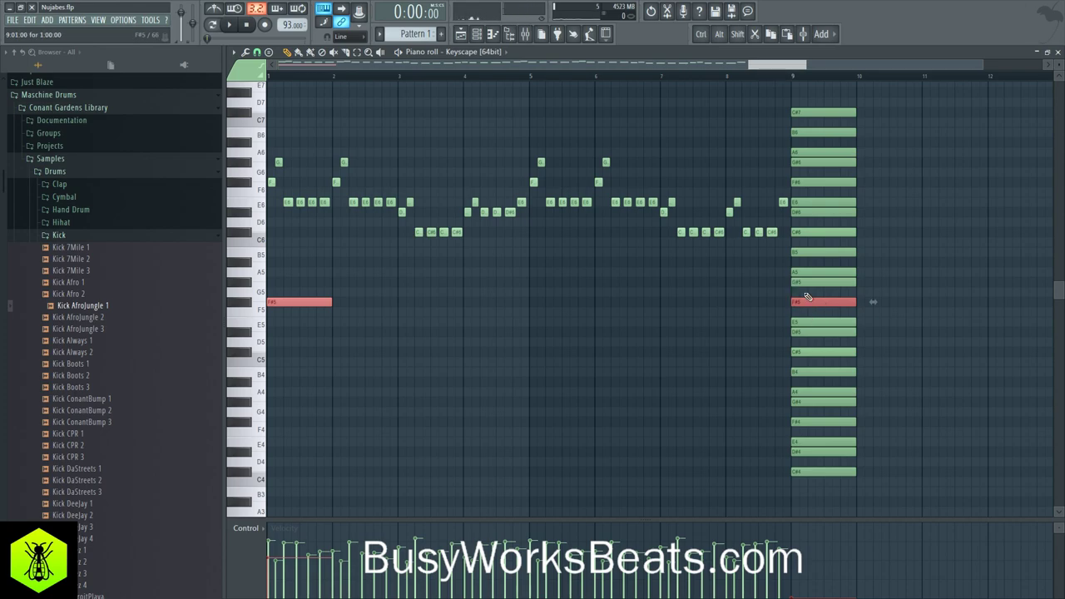
ctrl+click(826, 335)
ctrl+click(821, 372)
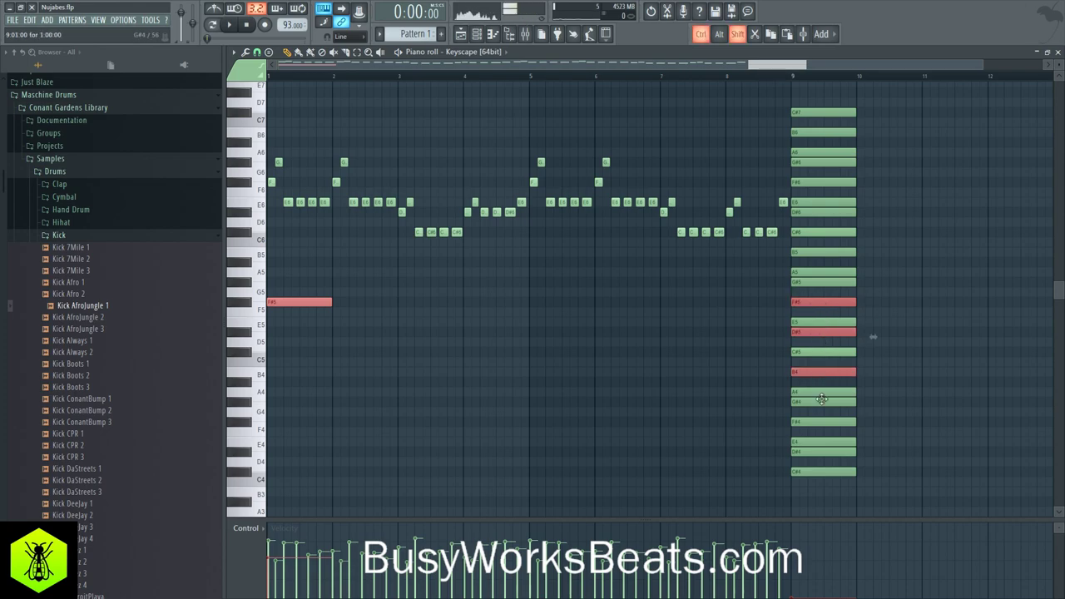
ctrl+shift+click(820, 405)
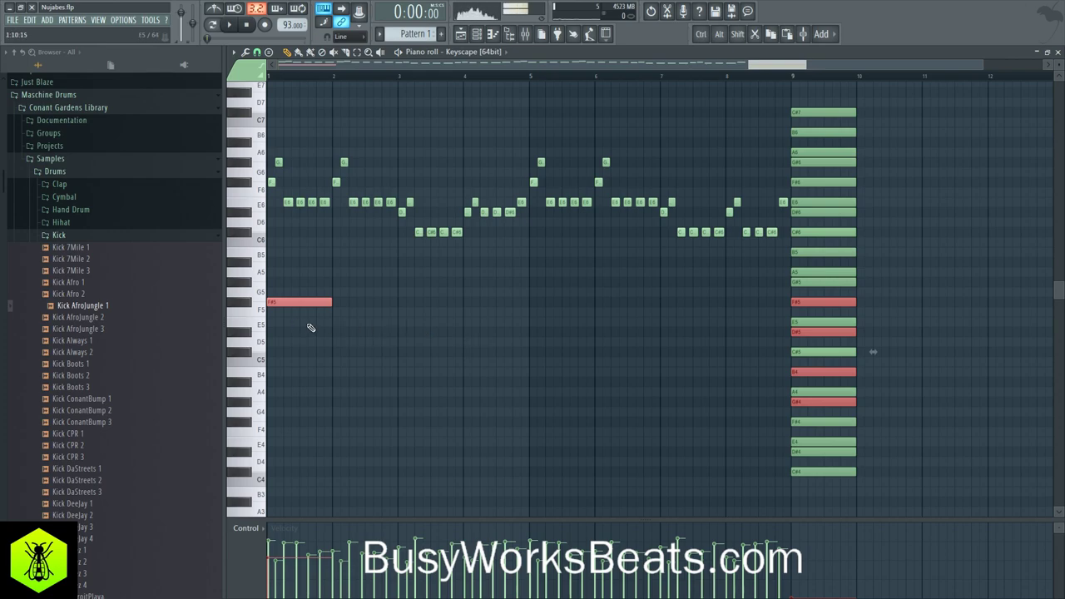
click(277, 332)
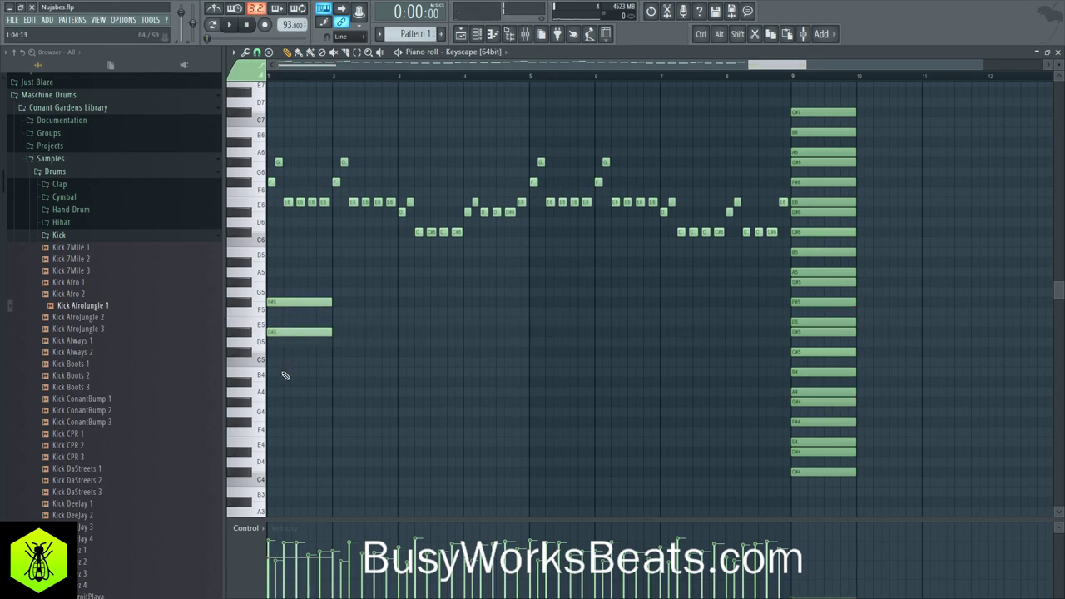
click(280, 372)
click(297, 402)
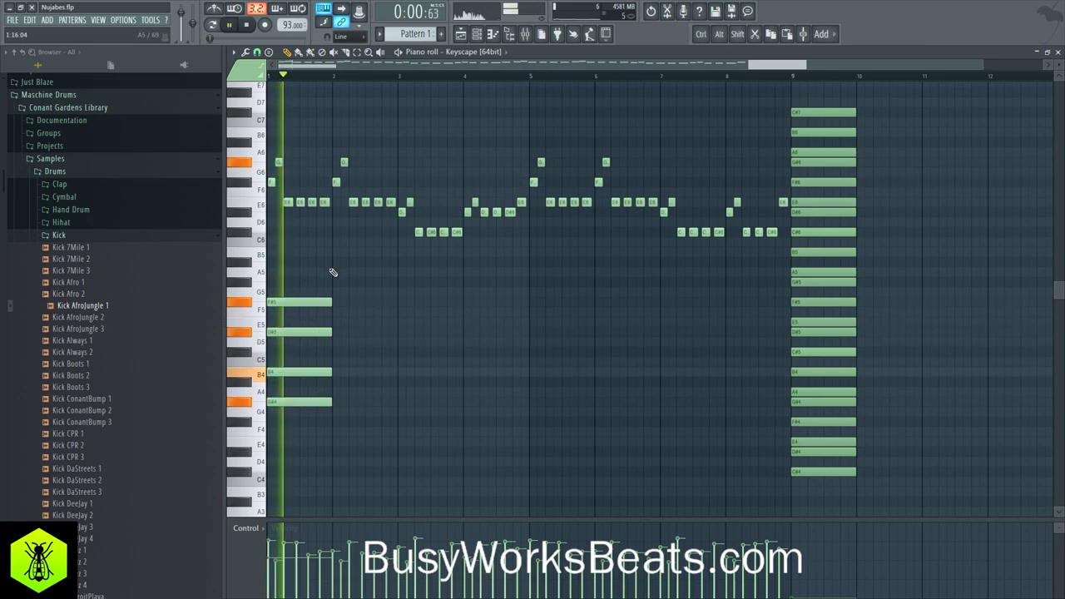
Extend the bar 1 chord downward with one-bar E4 and C#4 notes, following the bar 9 scale stack.
ctrl+drag(324, 278, 323, 403)
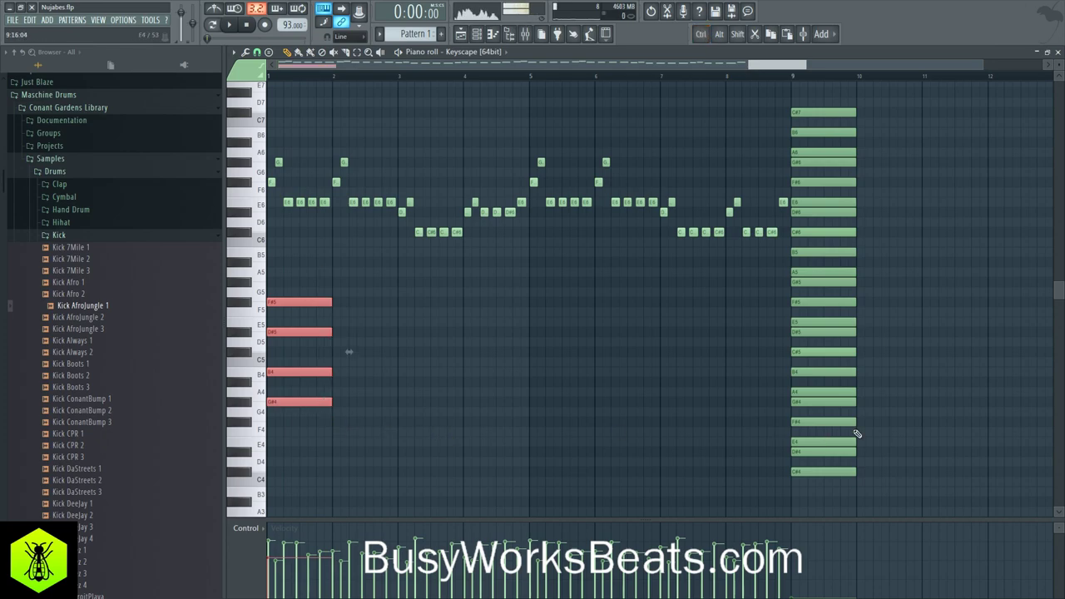
ctrl+shift+click(804, 404)
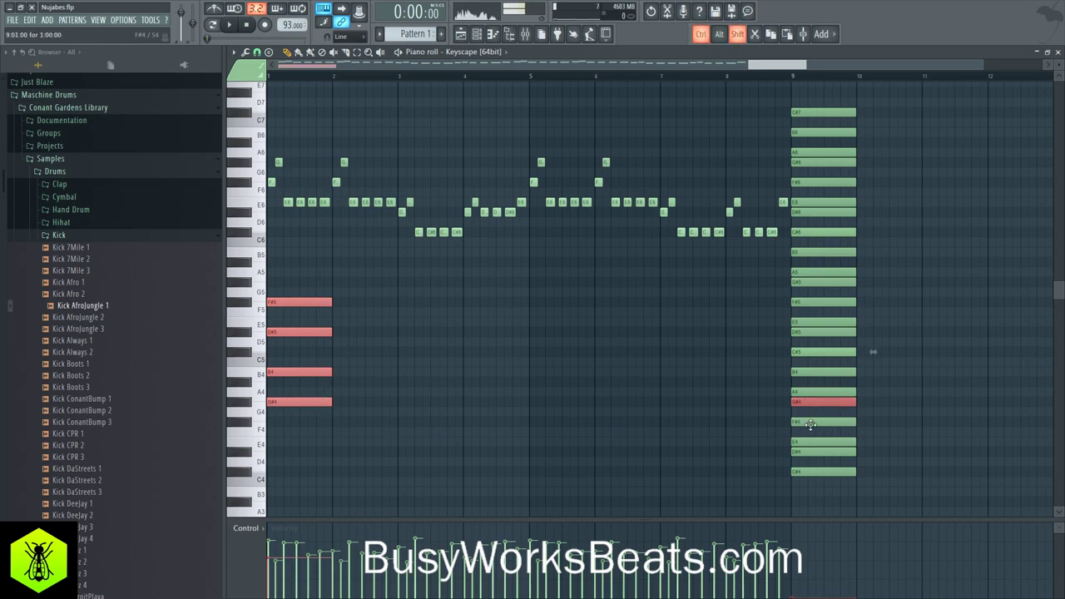
ctrl+shift+click(814, 443)
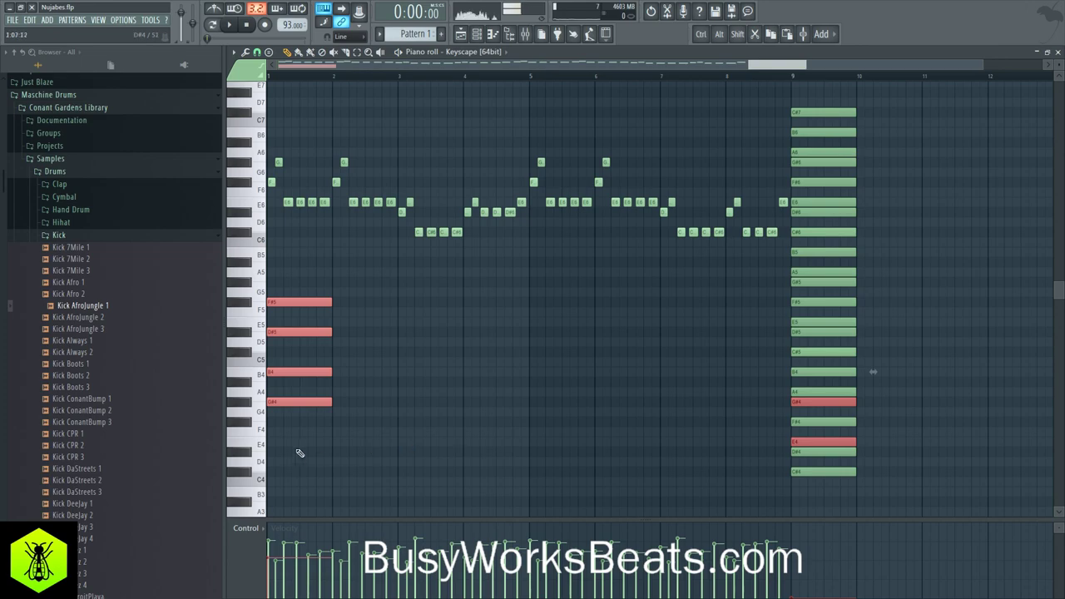
click(283, 443)
key(space)
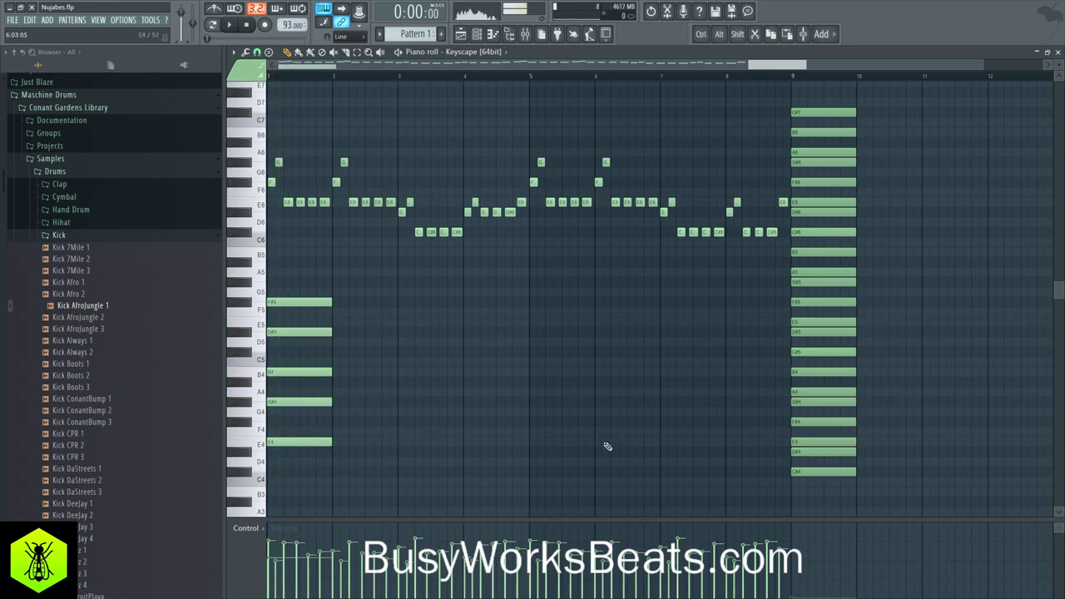
click(283, 474)
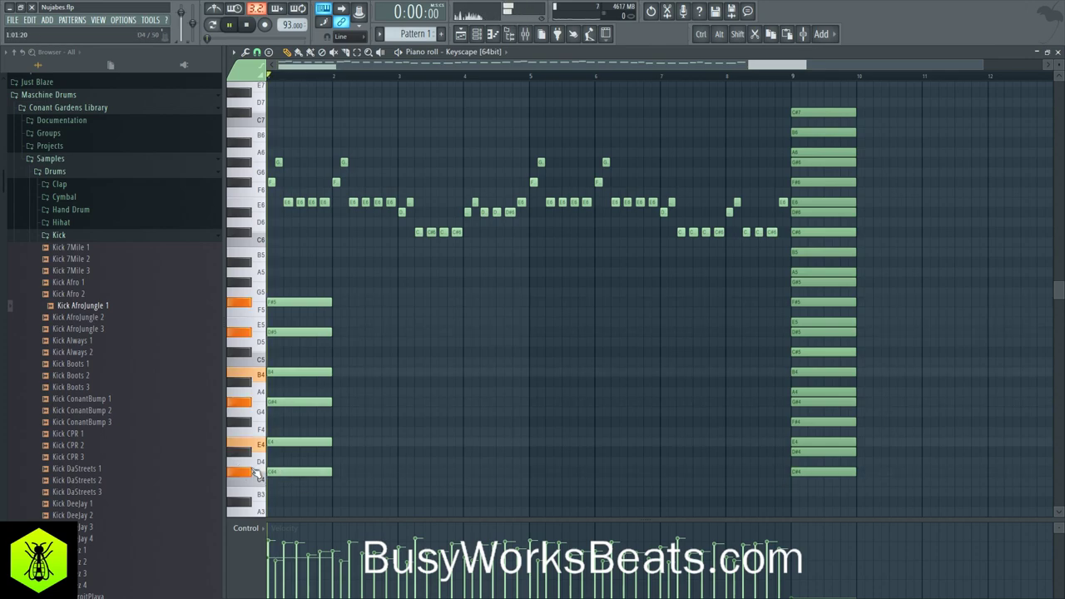
Play back the bar 1 chord and audition its notes individually from C#4 up to D#5.
drag(332, 493, 317, 468)
key(space)
key(ctrl+d)
key(space)
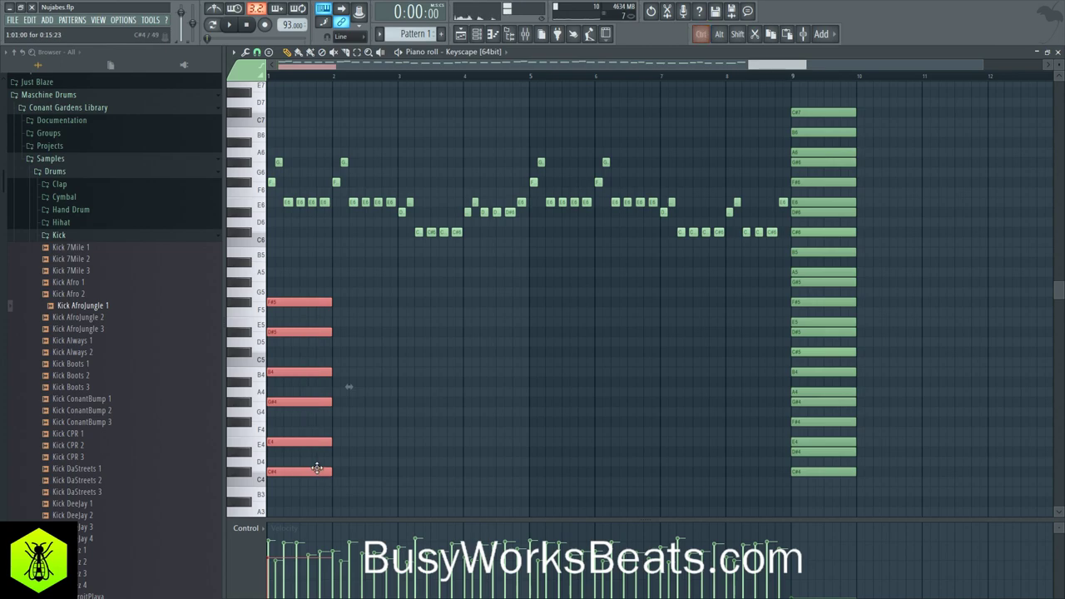
ctrl+click(317, 471)
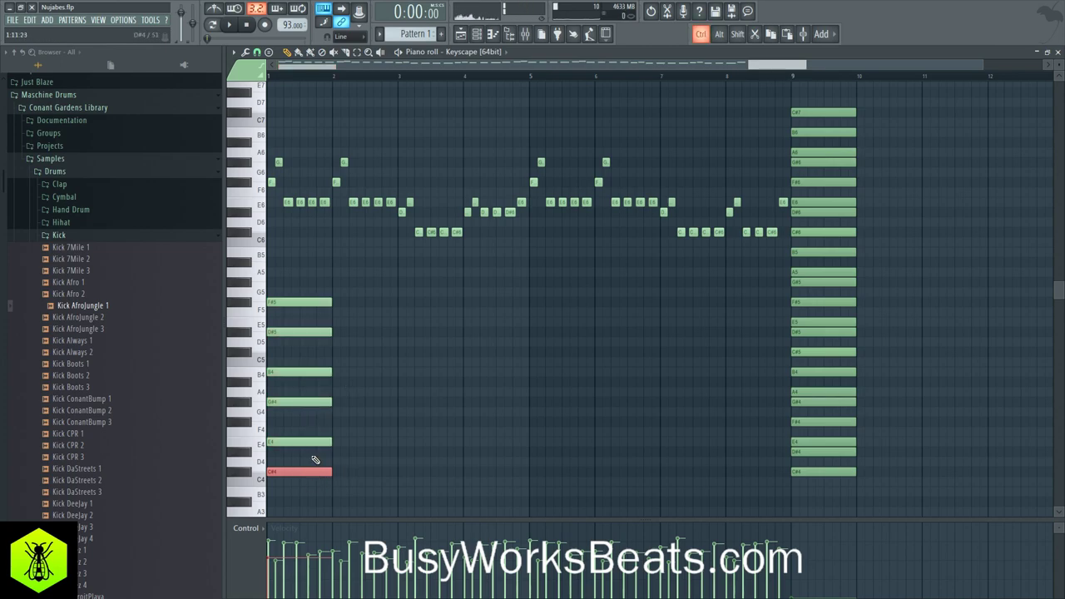
ctrl+click(315, 442)
ctrl+click(319, 400)
ctrl+click(317, 372)
ctrl+click(312, 331)
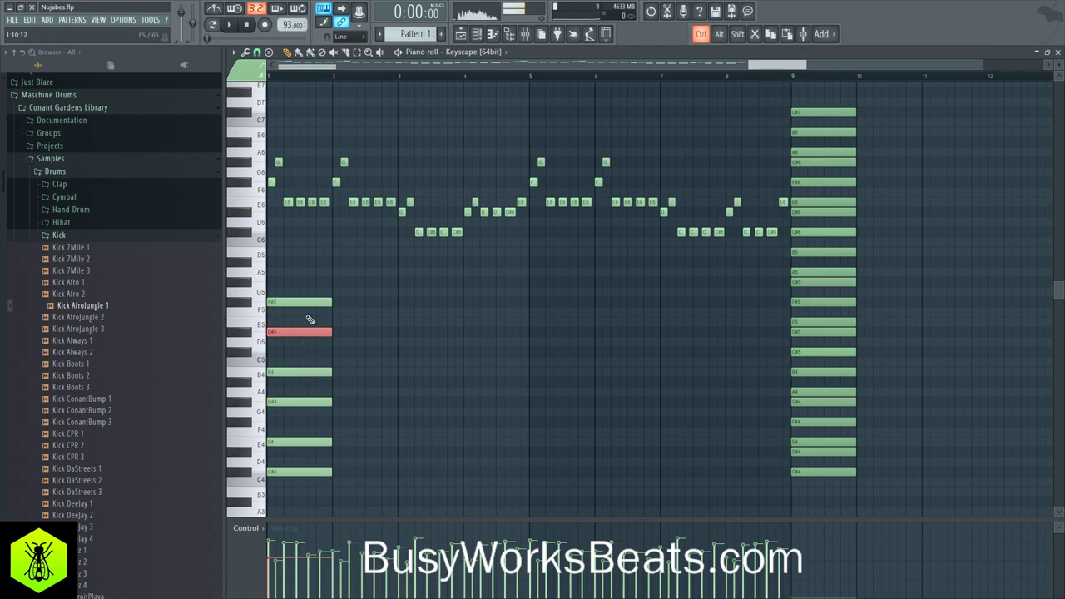
Move the bar 1 chord's F#5 note down one octave to F#4 and play the chord back.
ctrl+click(302, 302)
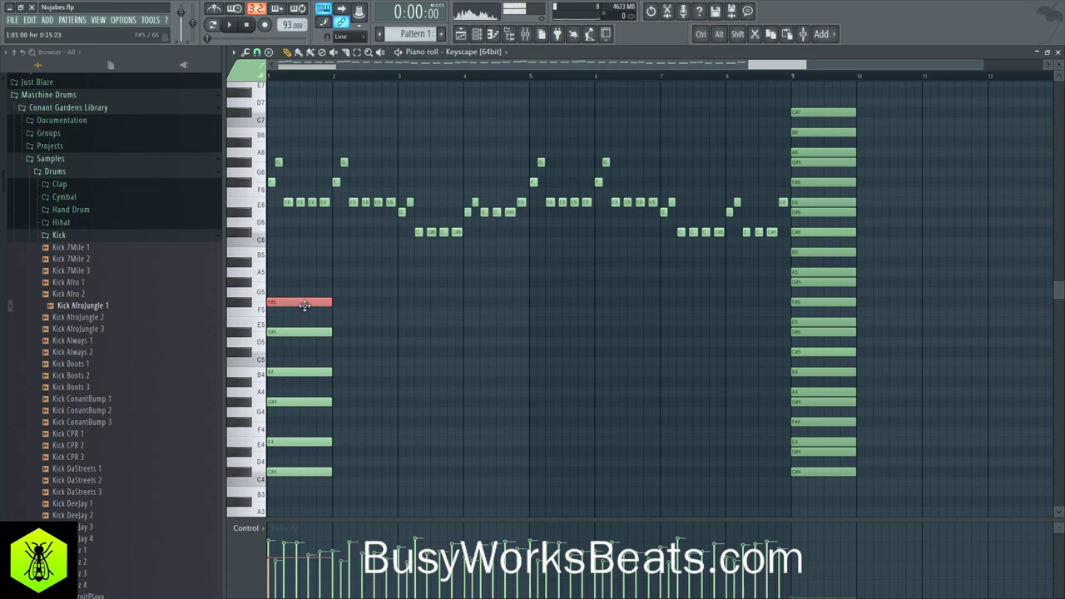
key(ctrl+Down)
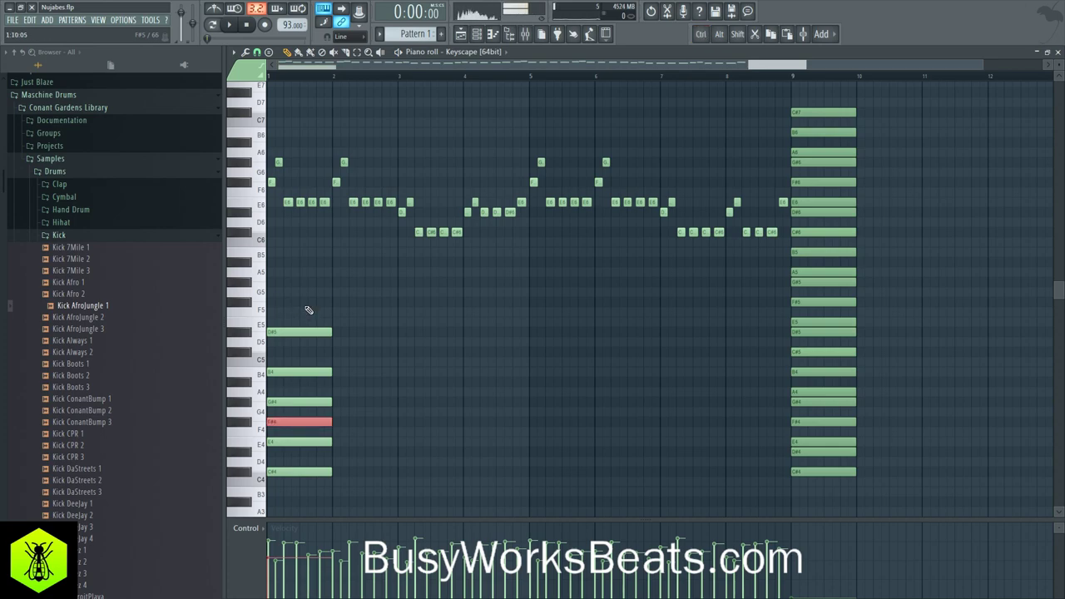
key(space)
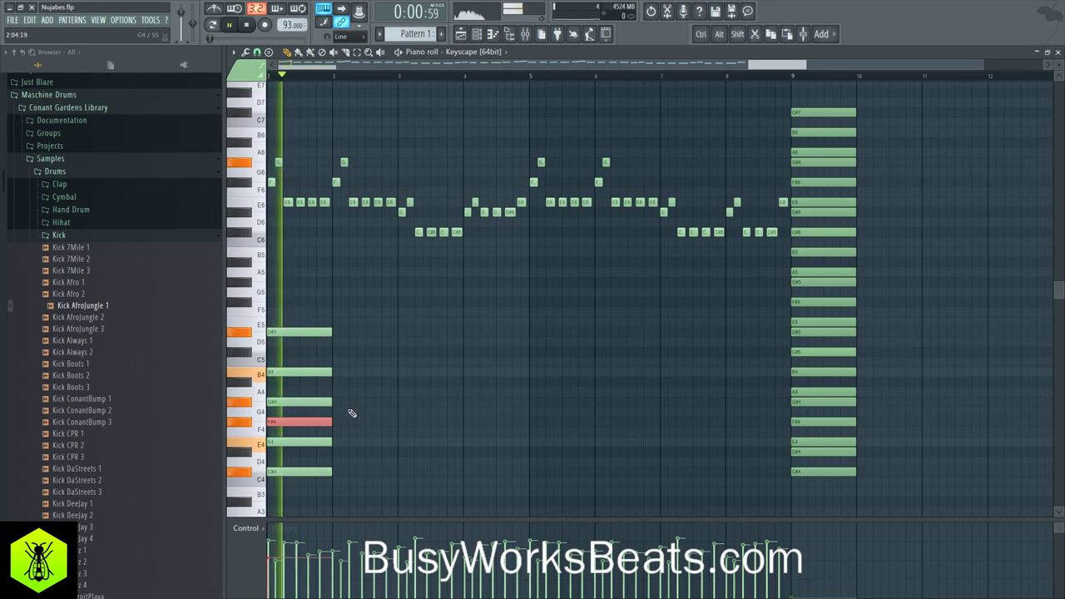
key(ctrl+d)
key(space)
Lower the velocity of all the bar 1 chord notes together and save the project.
drag(341, 489, 300, 324)
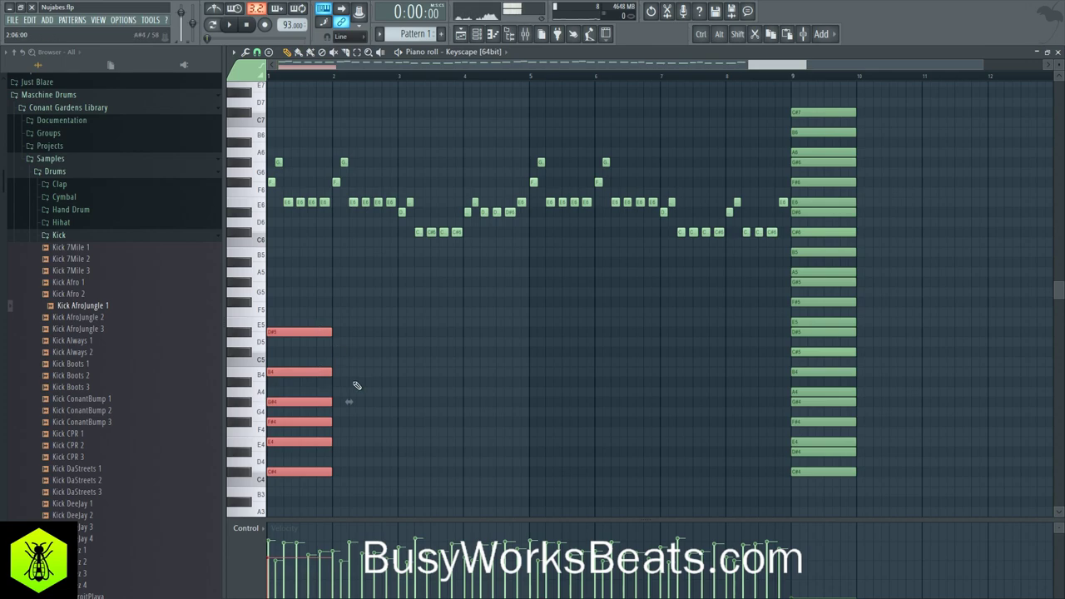
key(space)
key(space)
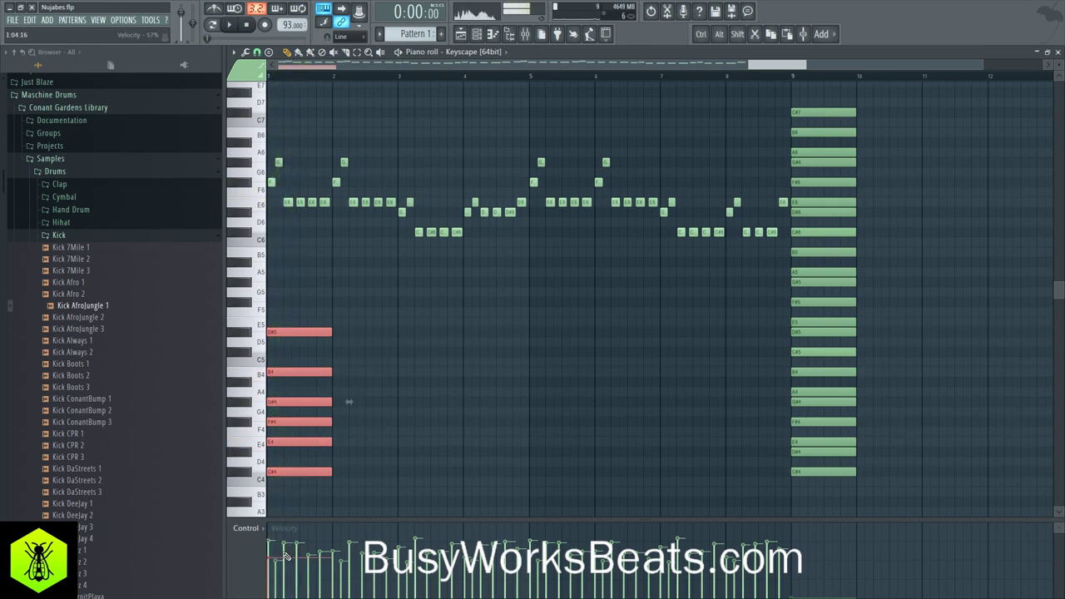
key(space)
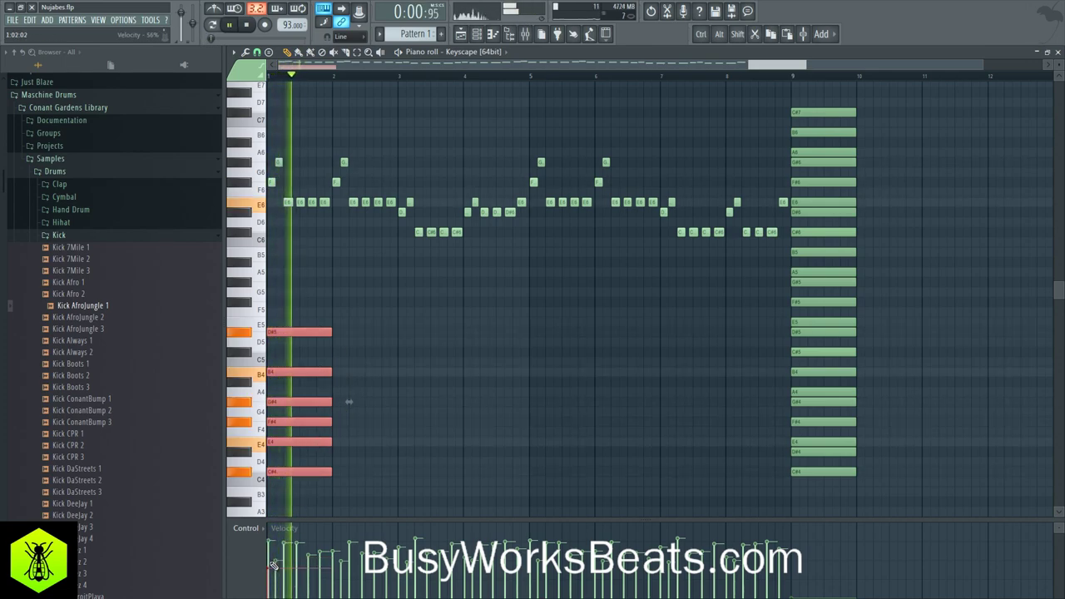
key(ctrl+d)
key(space)
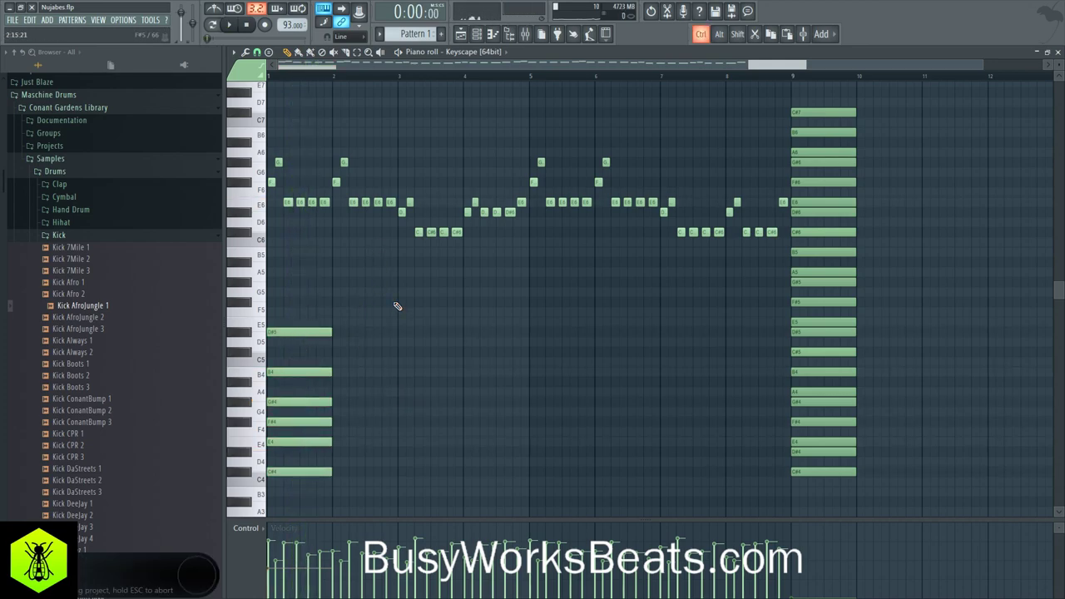
key(space)
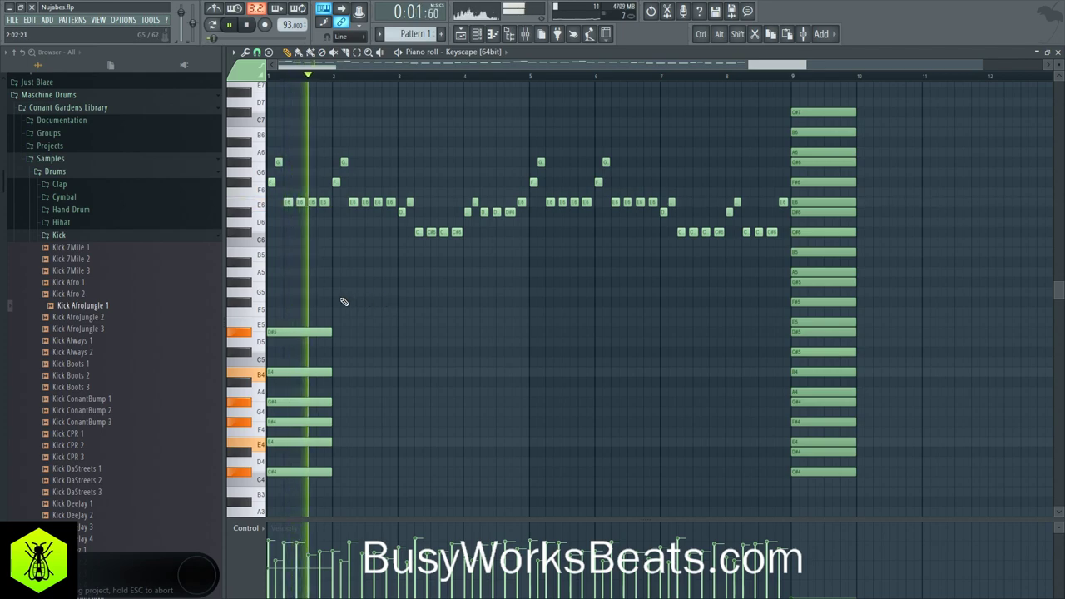
key(space)
Duplicate the full bar 1 chord into bar 2 and choose 1/2 step as the piano roll snap.
drag(310, 298, 320, 479)
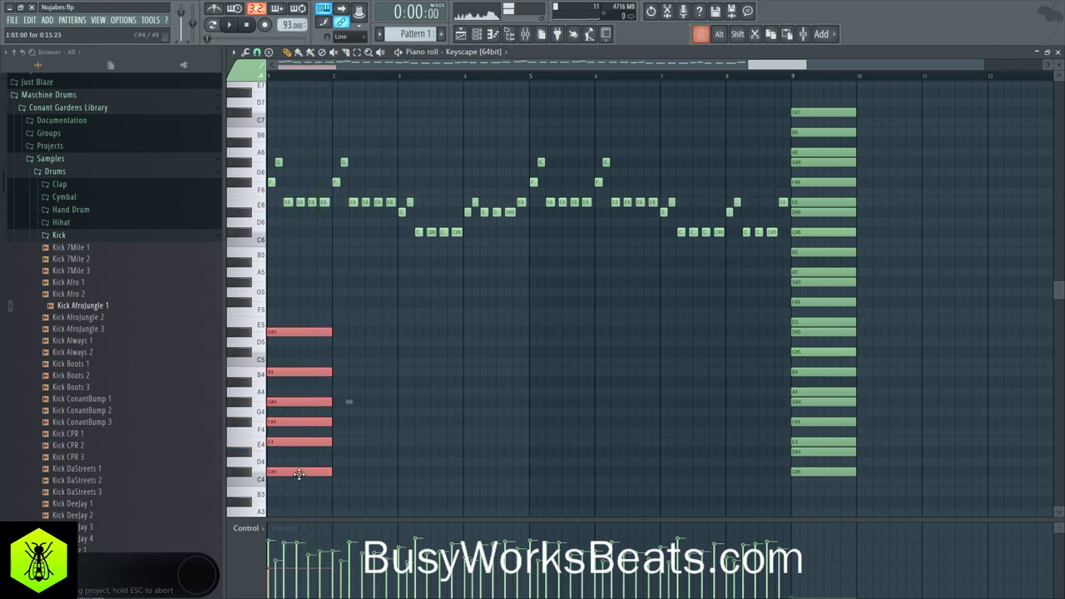
key(ctrl+b)
key(ctrl+d)
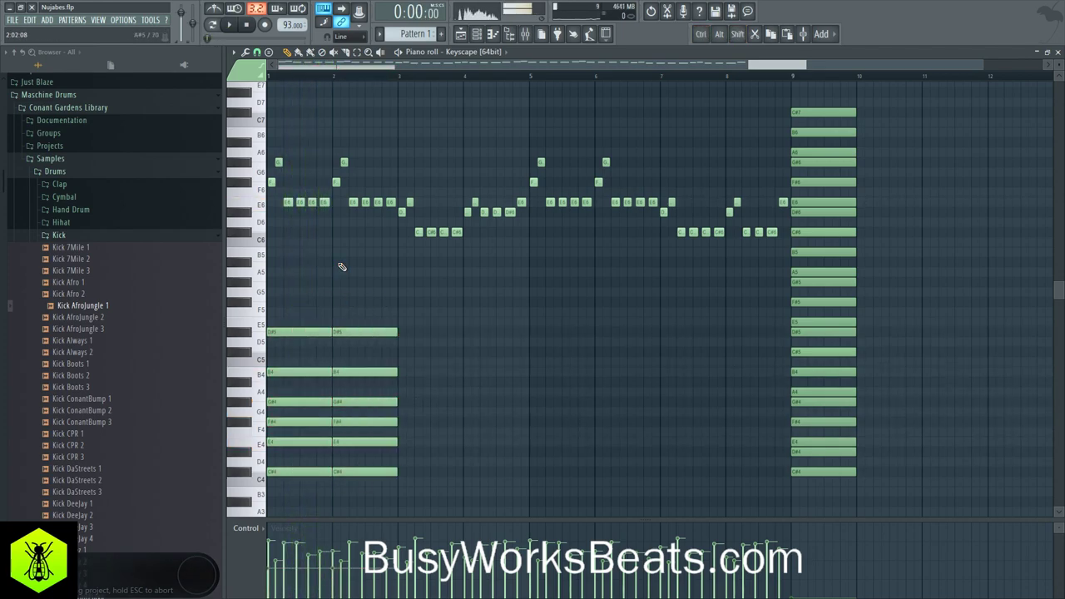
click(258, 53)
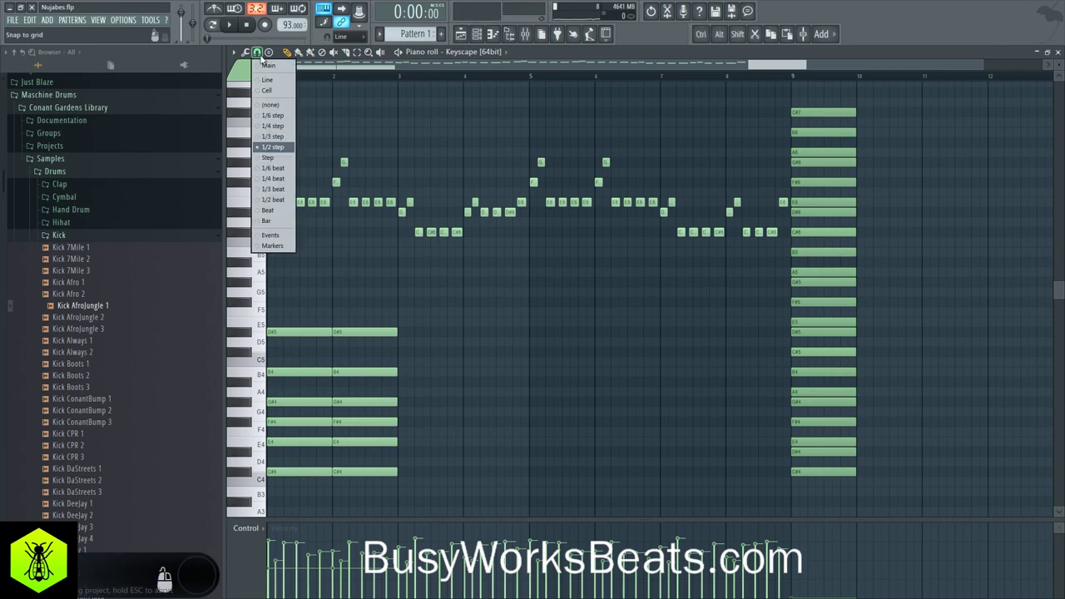
click(272, 146)
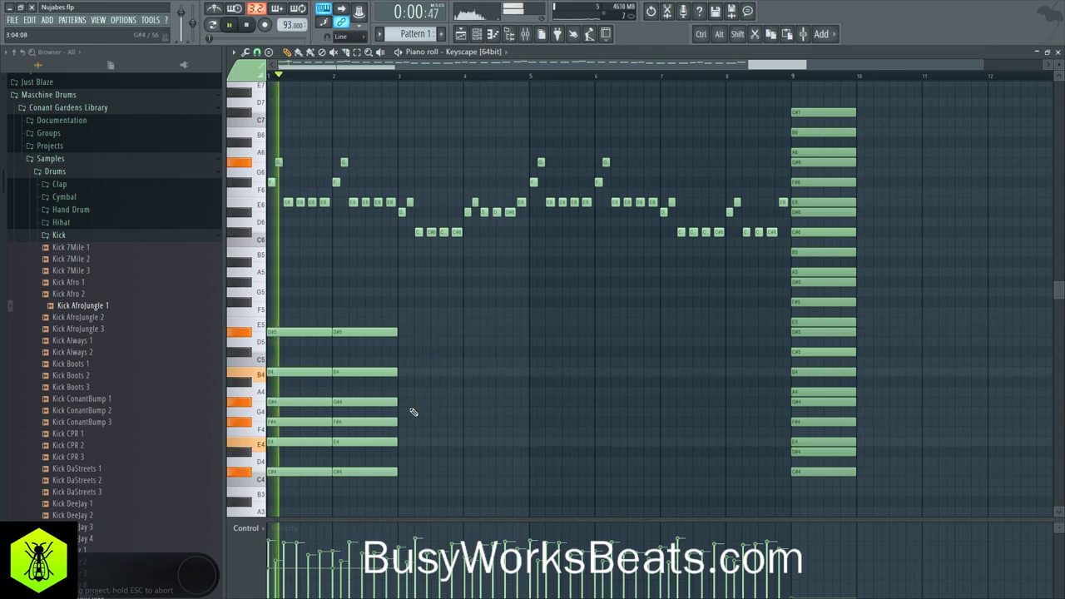
Raise the bar 2 chord's F#4 note one octave to F#5 and clear the selection.
click(380, 423)
key(ctrl+Up)
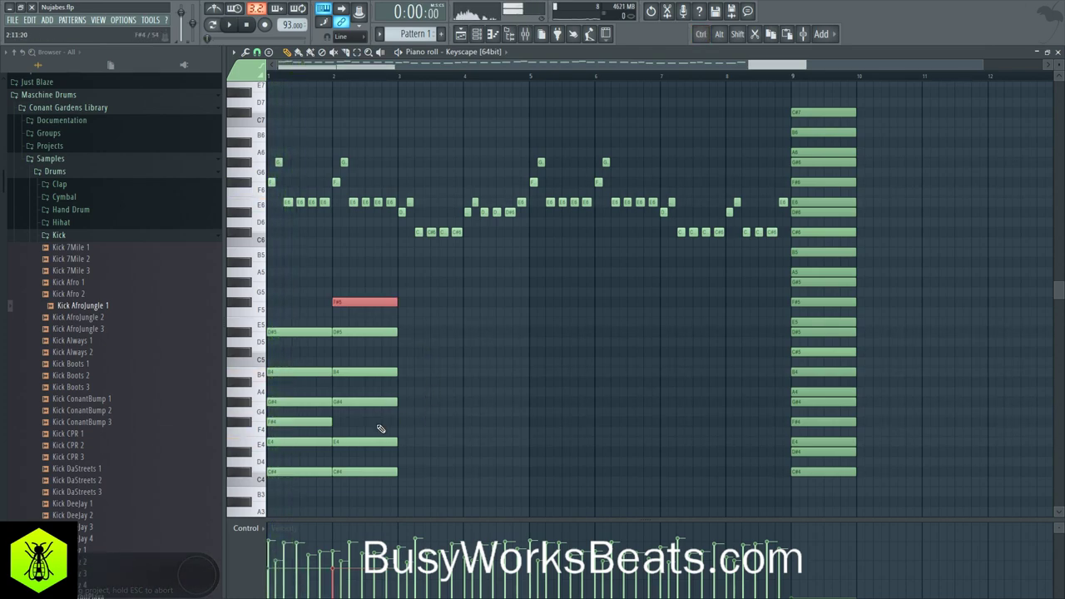
key(space)
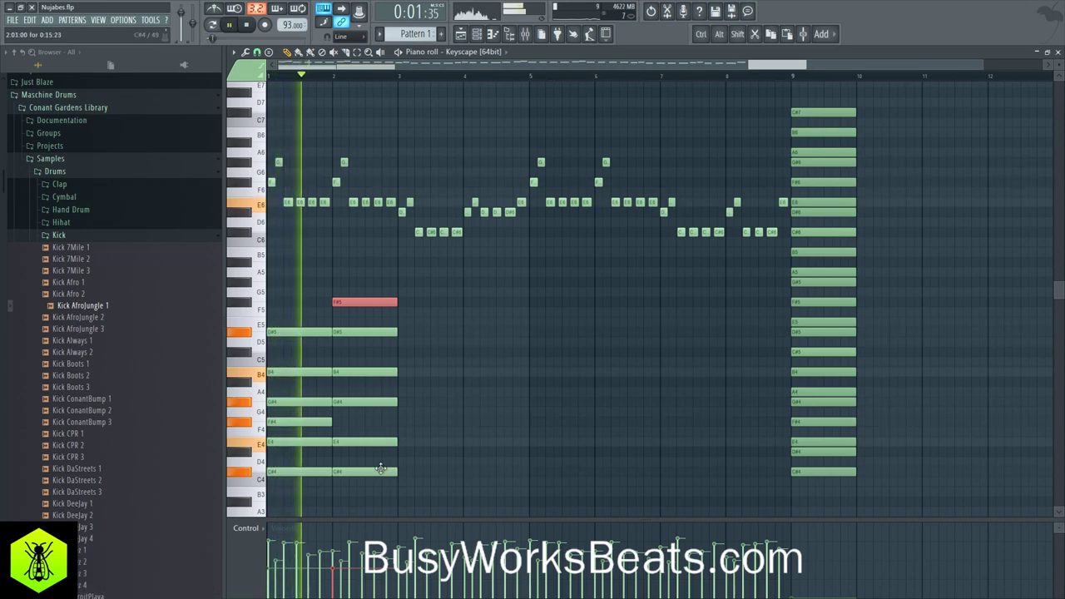
key(space)
click(412, 423)
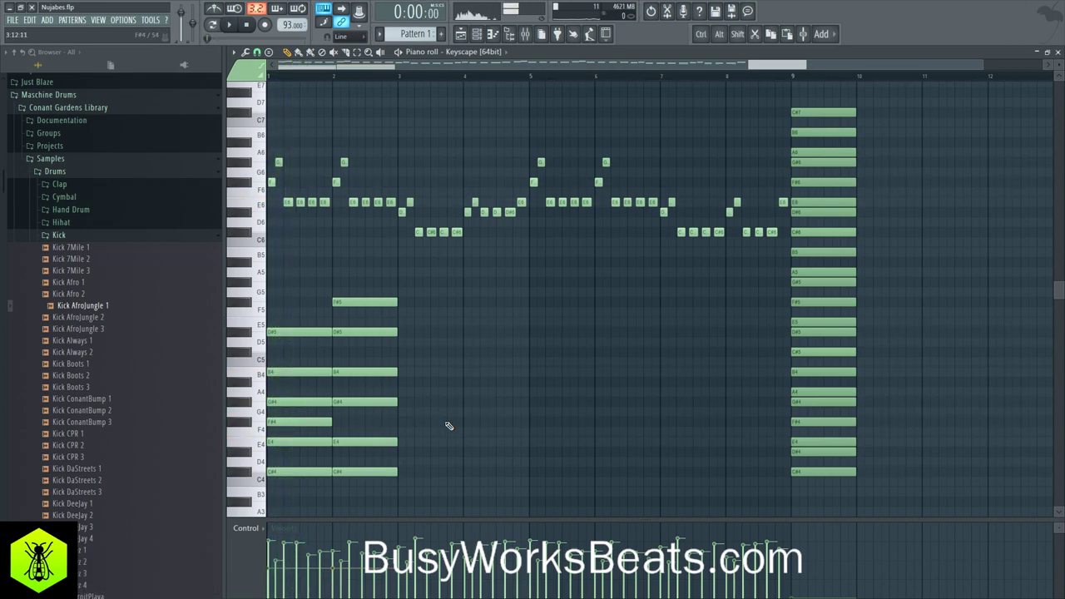
Play back both chords and select the F#4 in bar 1 and F#5 in bar 2 to compare them.
key(space)
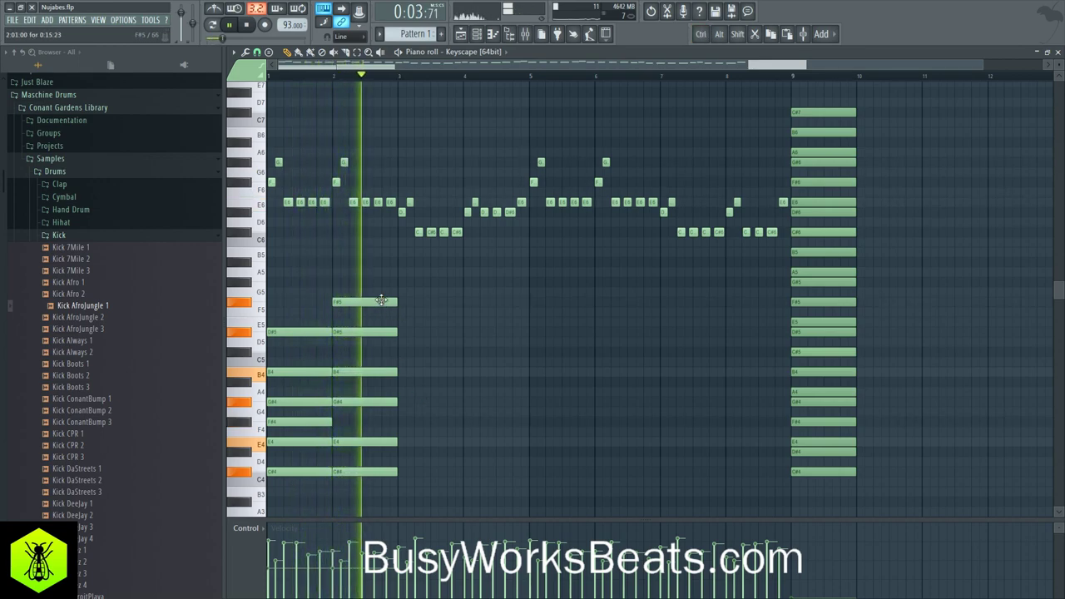
key(space)
ctrl+click(314, 422)
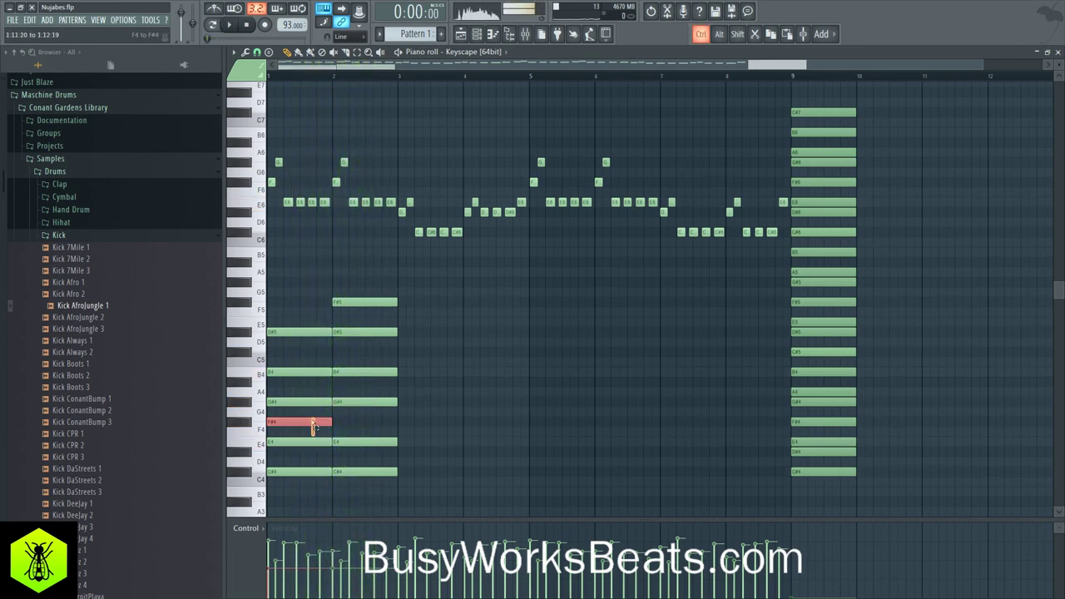
ctrl+shift+click(341, 301)
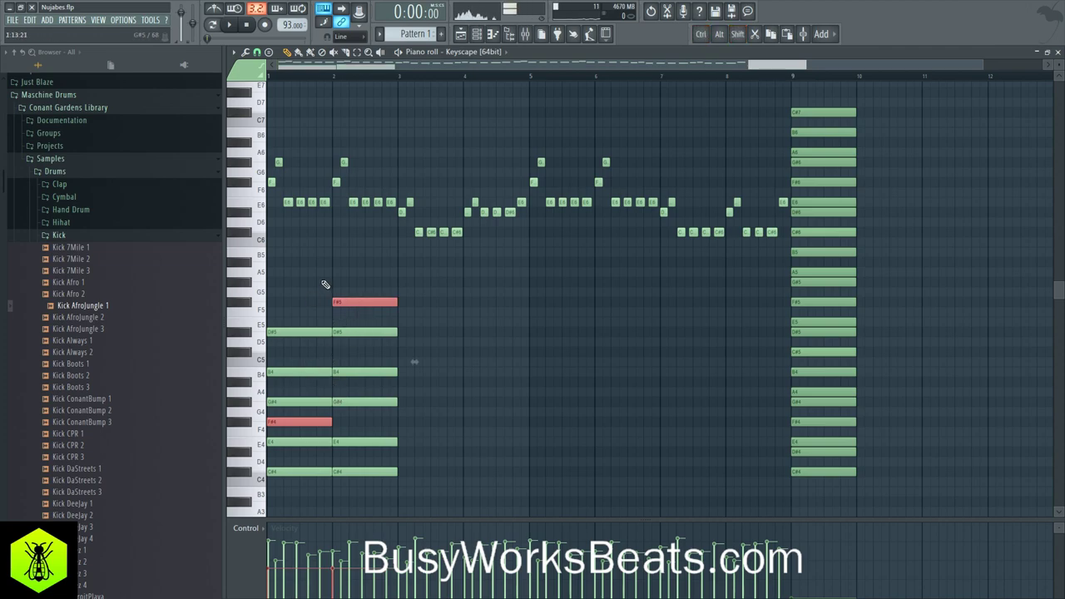
Highlight the F#4 in bar 1, then the bar 2 chord, to compare their voicings, and clear the selection.
click(300, 316)
ctrl+click(304, 422)
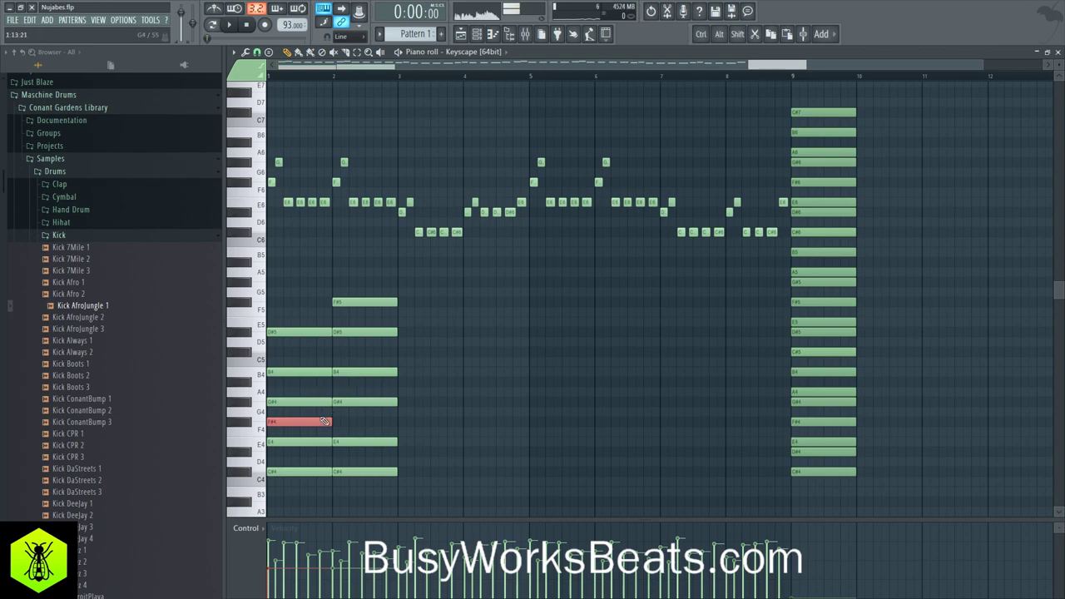
drag(356, 268, 393, 490)
click(420, 433)
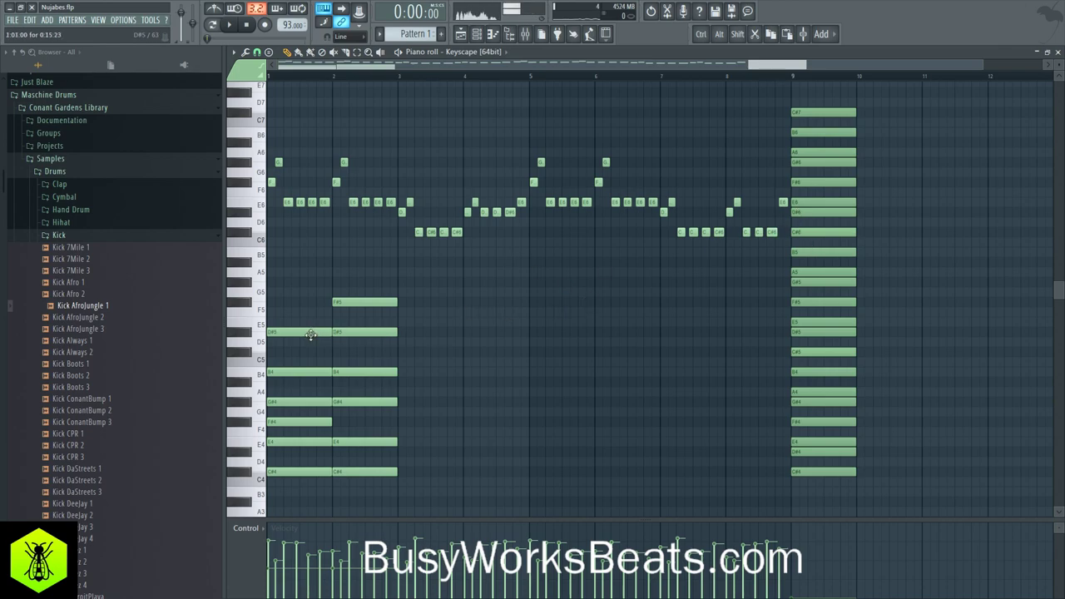
Add a one-bar D#5 in bar 3 and select it with the bar 2 F#5 and the melody's opening F#6 and bar 3 D#6.
click(408, 331)
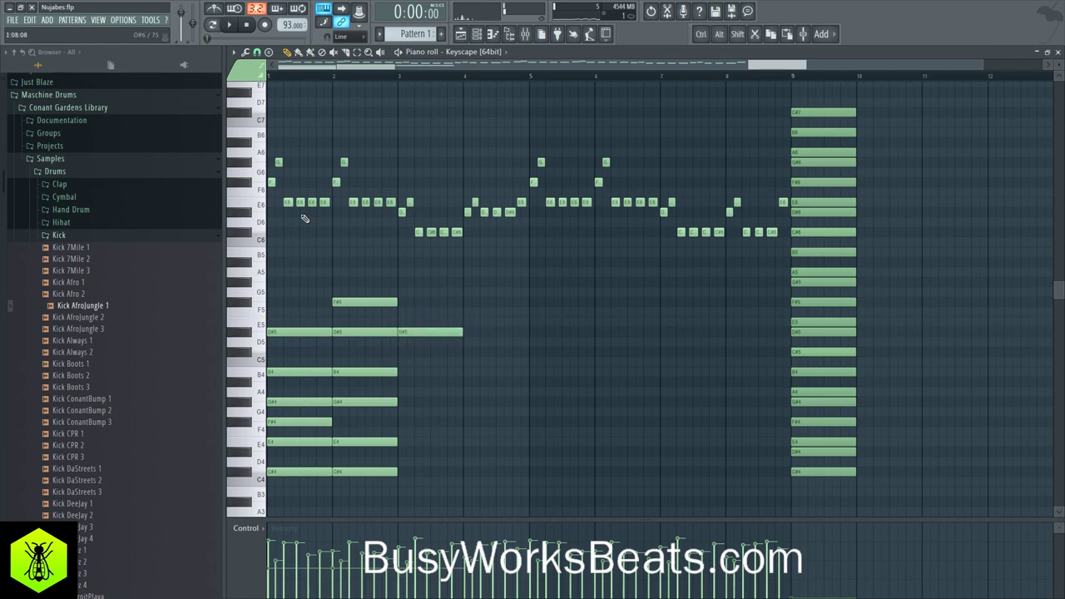
drag(285, 183, 276, 185)
ctrl+shift+click(403, 212)
ctrl+shift+click(353, 301)
ctrl+shift+click(428, 332)
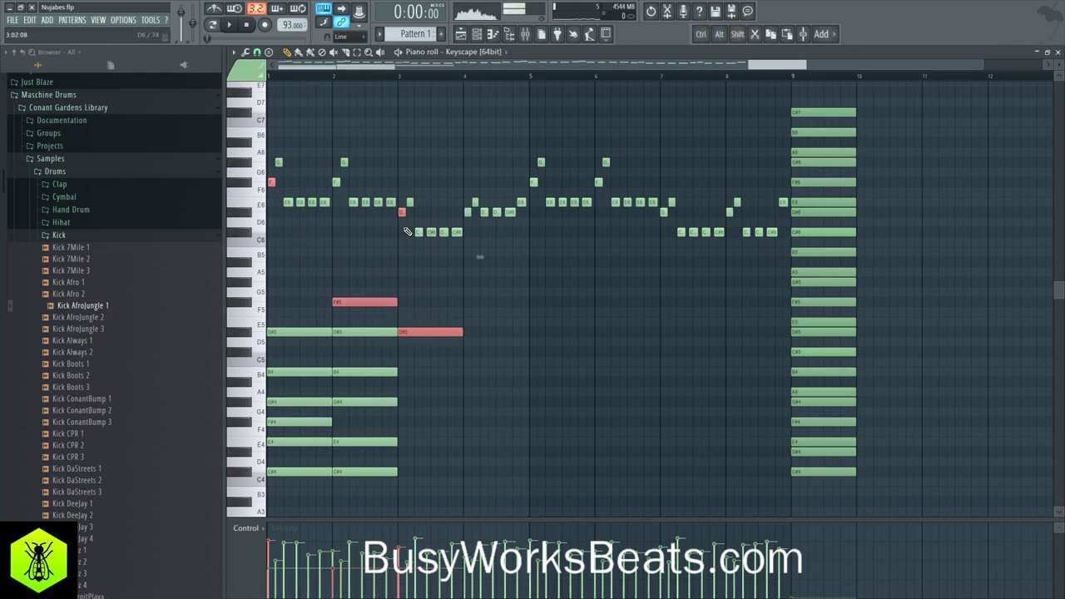
Single out the new D#5 in bar 3, clear the selection and save the project.
click(471, 302)
ctrl+click(439, 332)
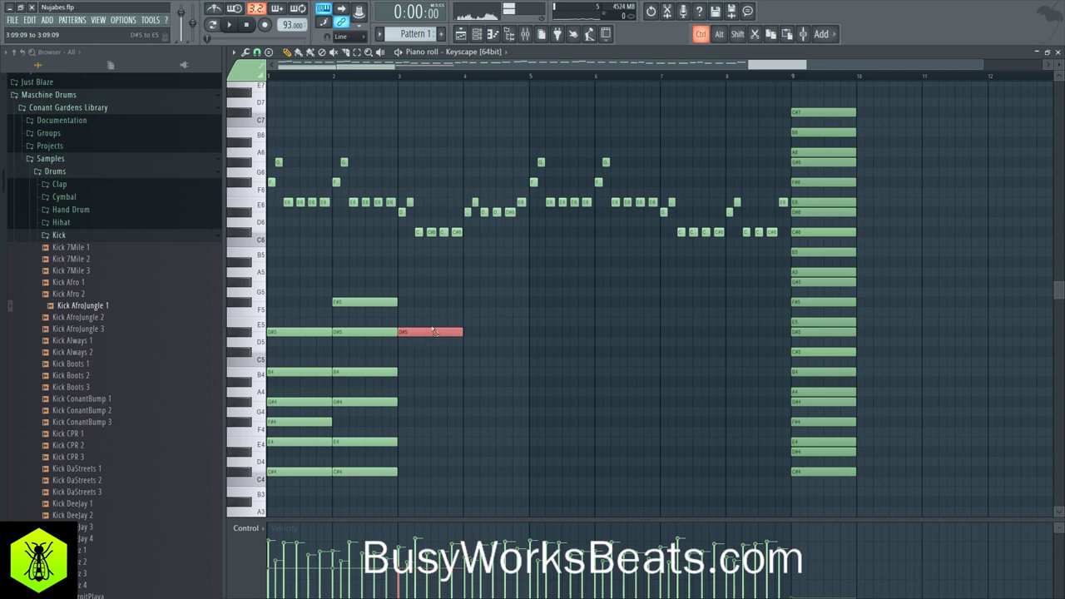
click(414, 357)
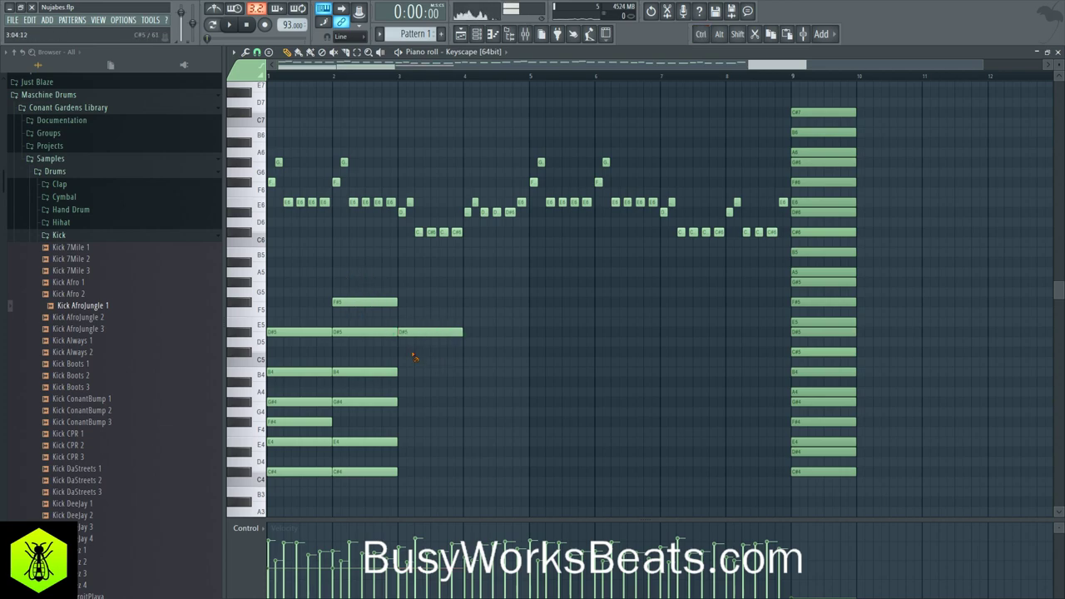
key(ctrl+s)
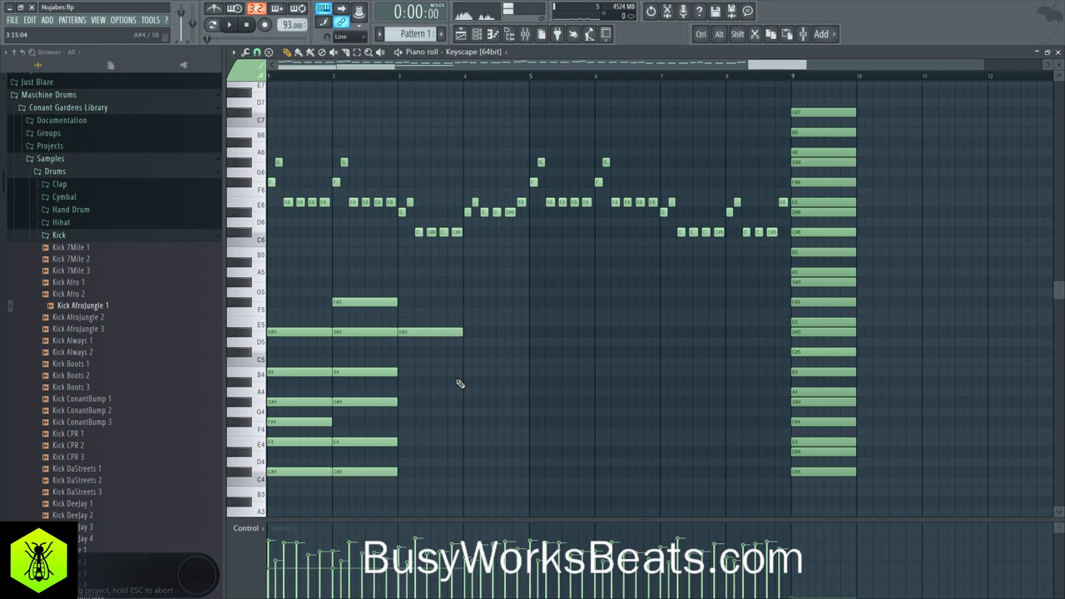
Mark the chord tones D#5, B4, G#4 and E4 in the bar 9 scale guide together with the bar 3 D#5.
click(443, 333)
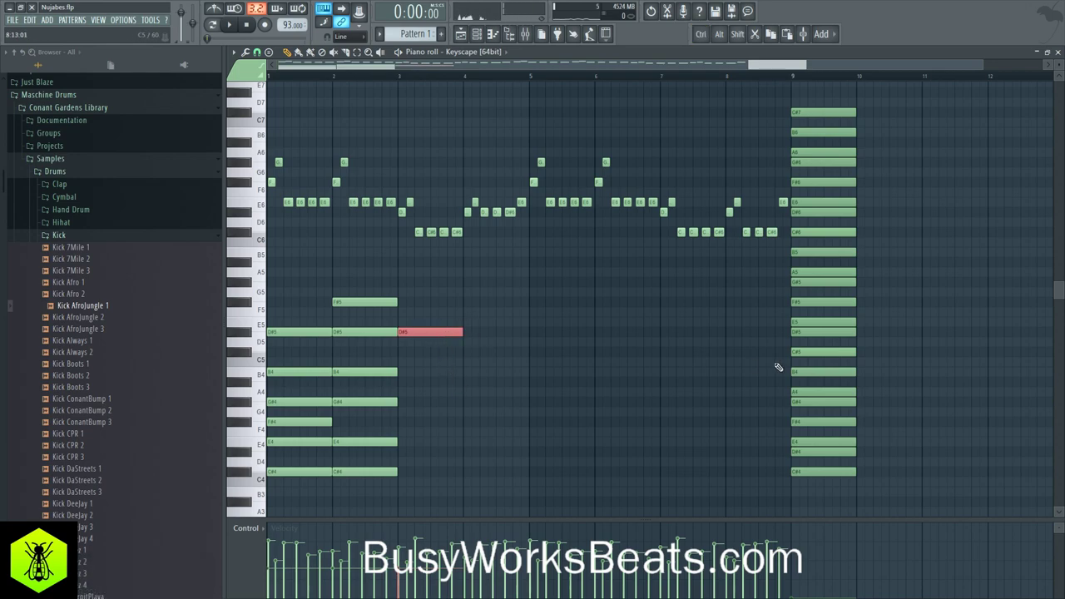
ctrl+shift+click(807, 332)
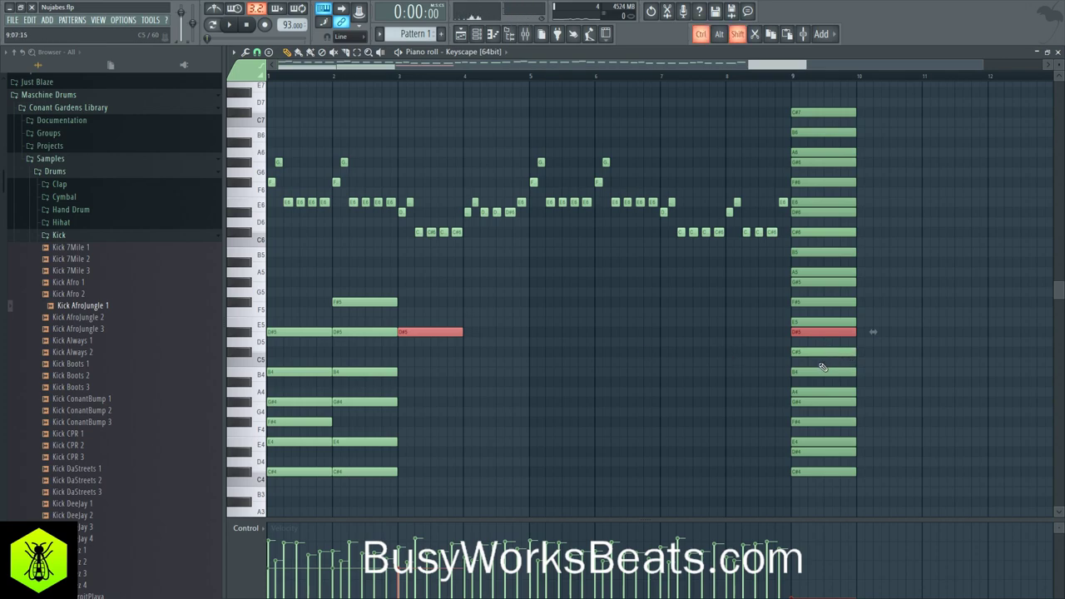
ctrl+shift+click(816, 371)
ctrl+shift+click(818, 403)
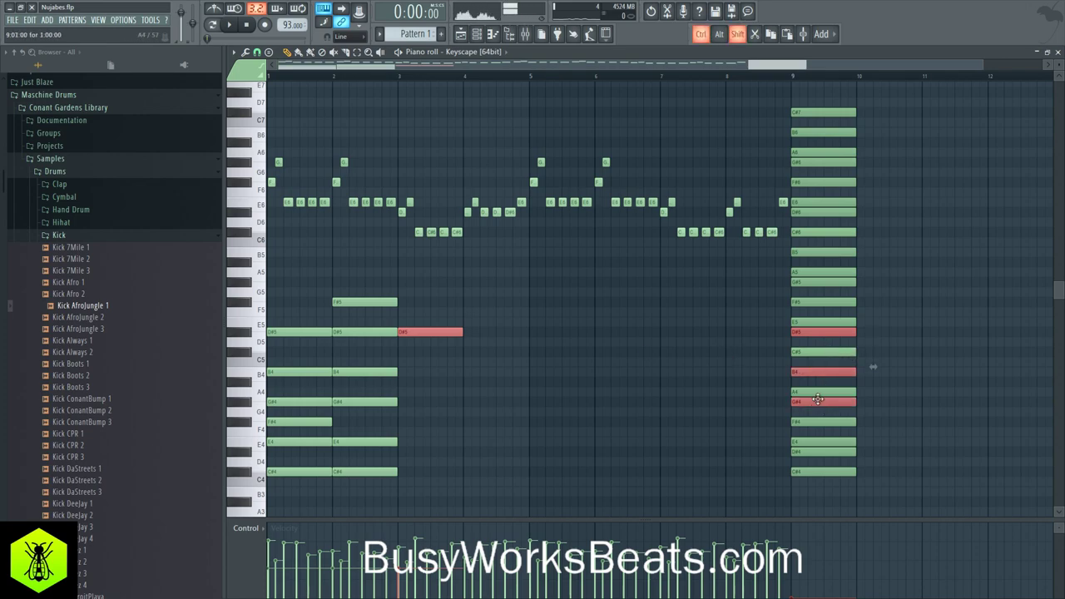
ctrl+shift+click(819, 442)
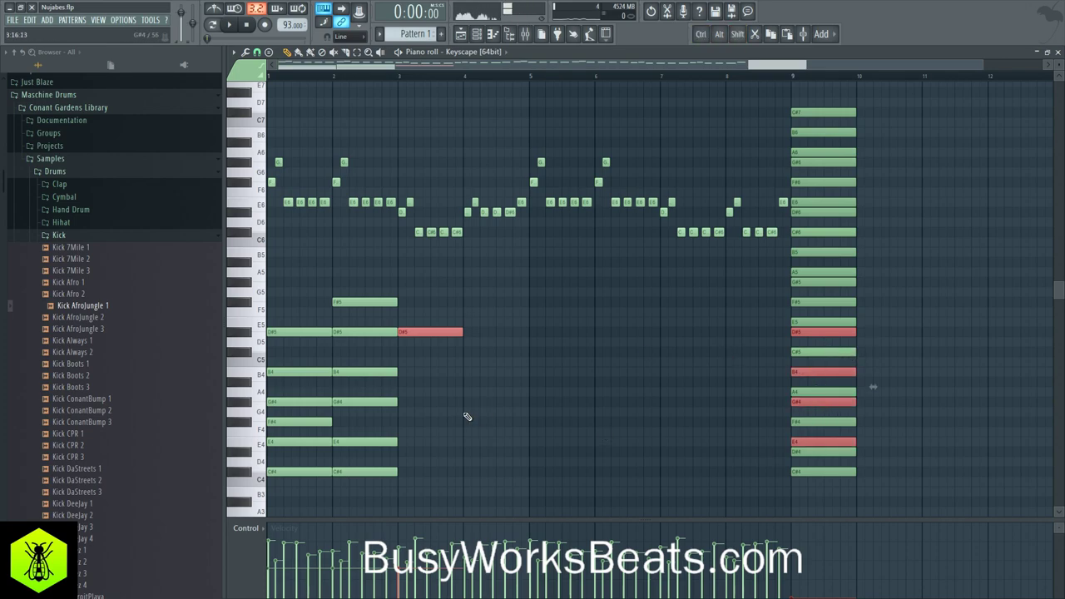
Add one-bar B4, G#4 and E4 notes under the D#5 in bar 3 and play back the chords.
click(399, 372)
click(404, 402)
click(399, 440)
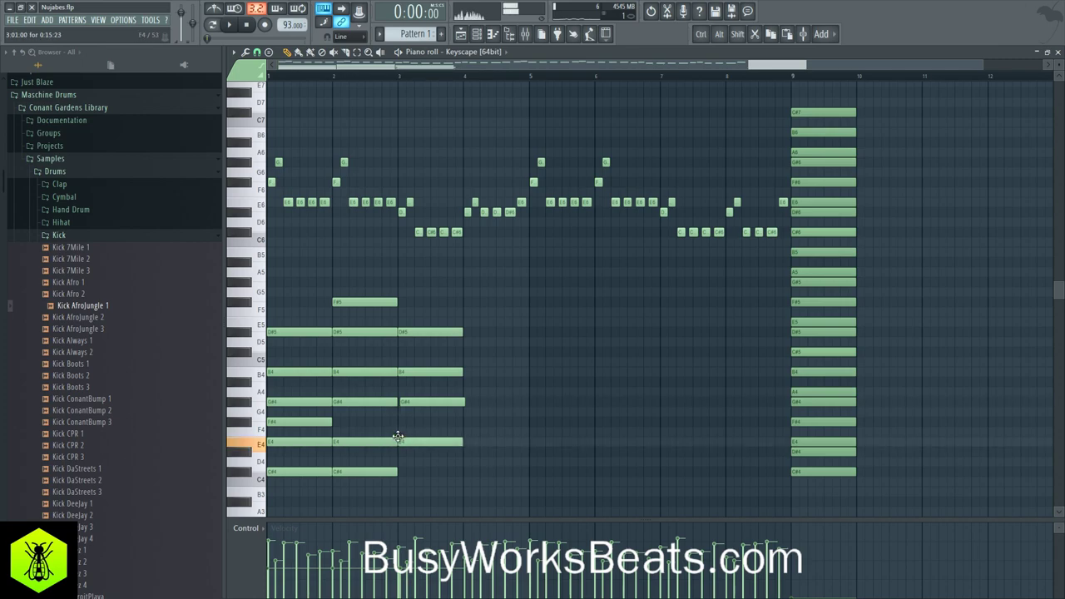
key(space)
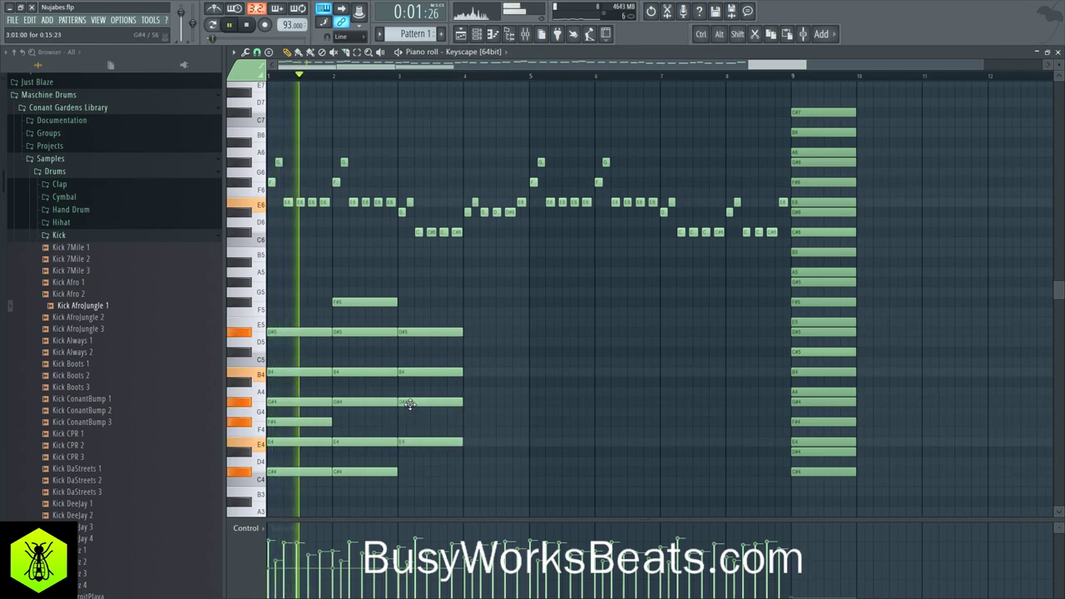
scroll(654, 482, down, 3)
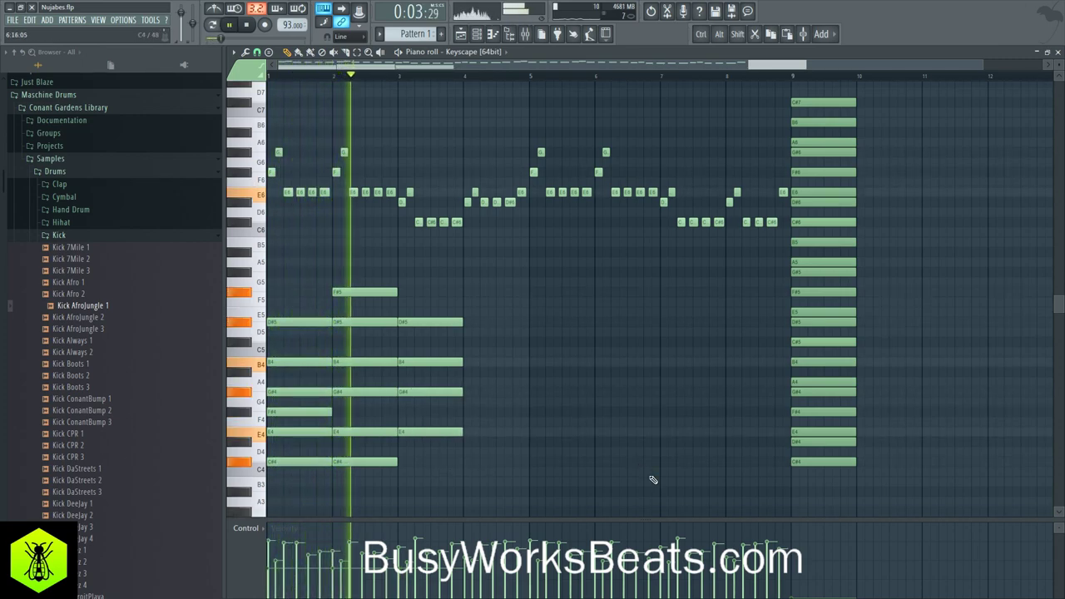
key(space)
Extend the bar 9 scale guide one octave lower with a copy of its notes and start playback.
mouse_move(840, 458)
mouse_down()
mouse_move(812, 288)
mouse_move(810, 420)
mouse_move(809, 406)
mouse_up()
ctrl+click(657, 395)
key(space)
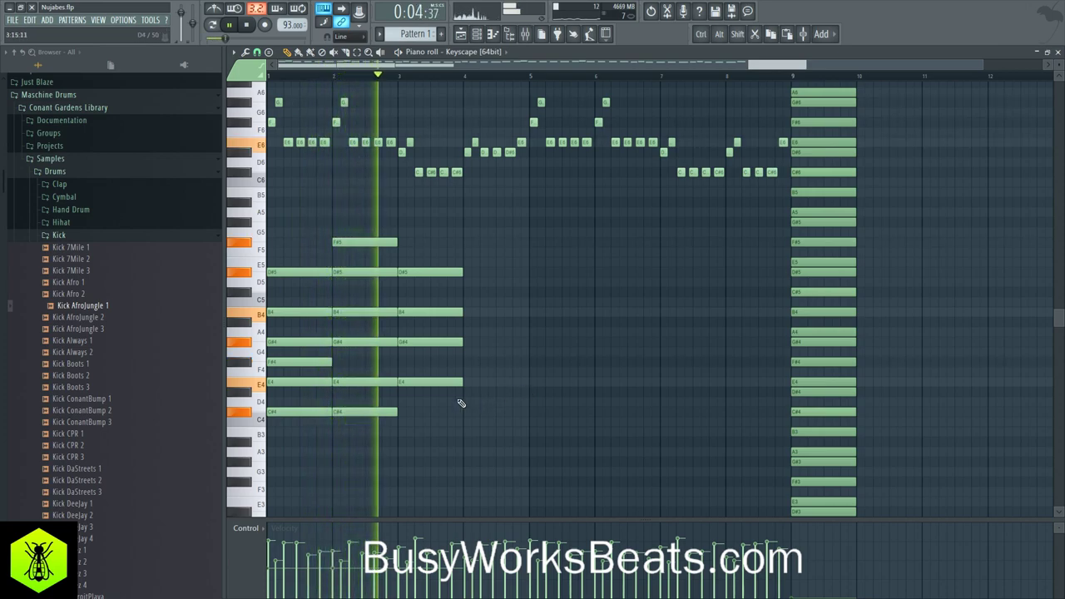
Duplicate the full bar 3 chord into bar 4, clear the selection and play back the four chords.
drag(463, 394, 495, 267)
key(space)
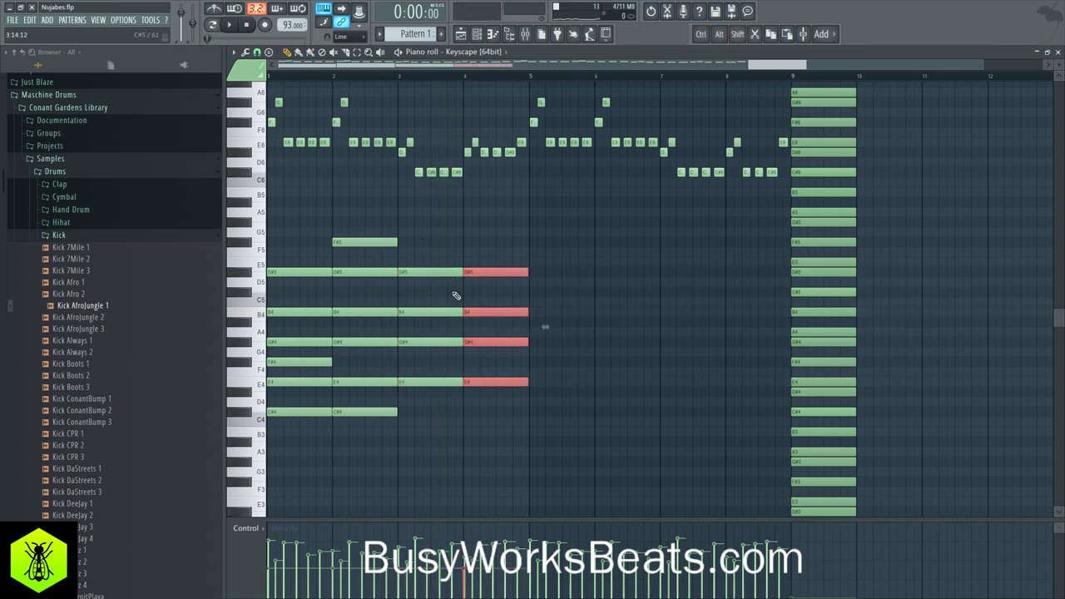
click(502, 411)
drag(340, 268, 520, 398)
ctrl+click(529, 419)
key(space)
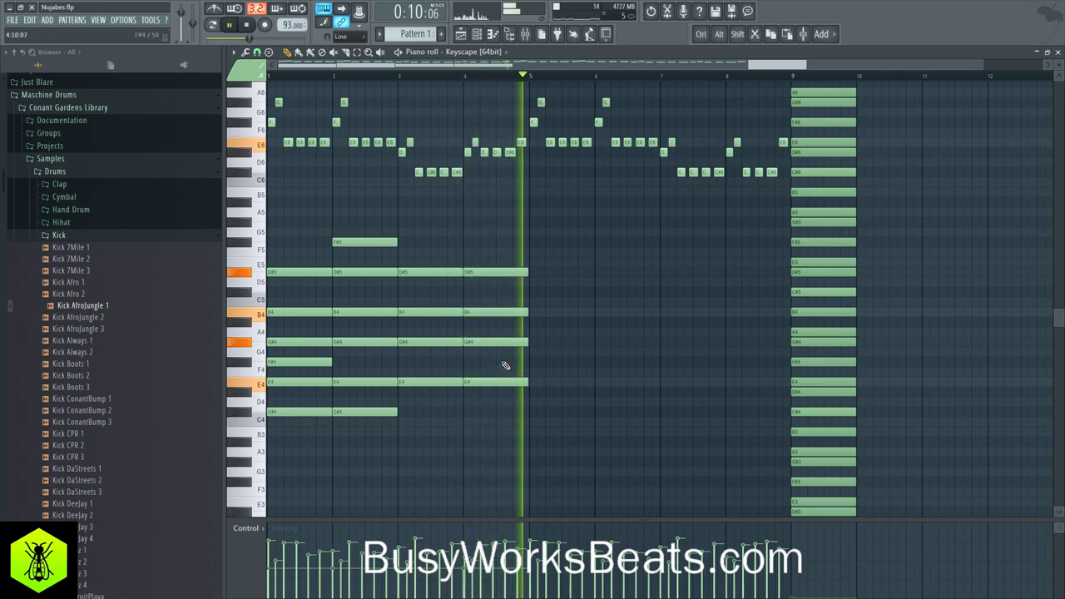
key(space)
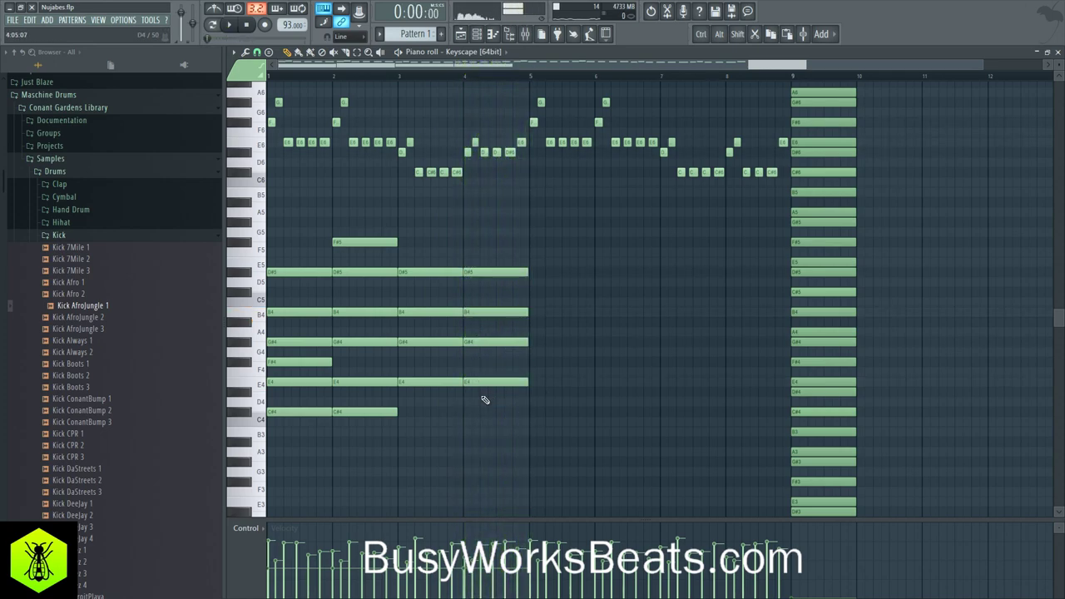
Add a one-bar C#4 below the bar 4 chord and play back the progression.
drag(462, 421, 461, 415)
key(space)
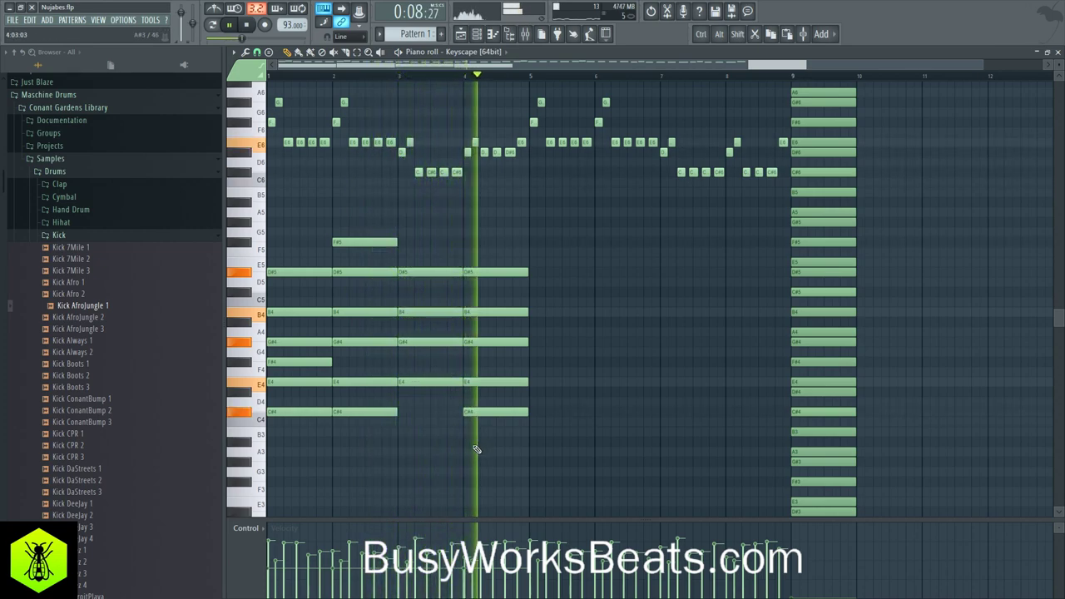
key(space)
Try an A3 in the bar 4 chord, then raise it an octave to A4 and audition the chord from bar 4.
drag(467, 447, 464, 458)
key(space)
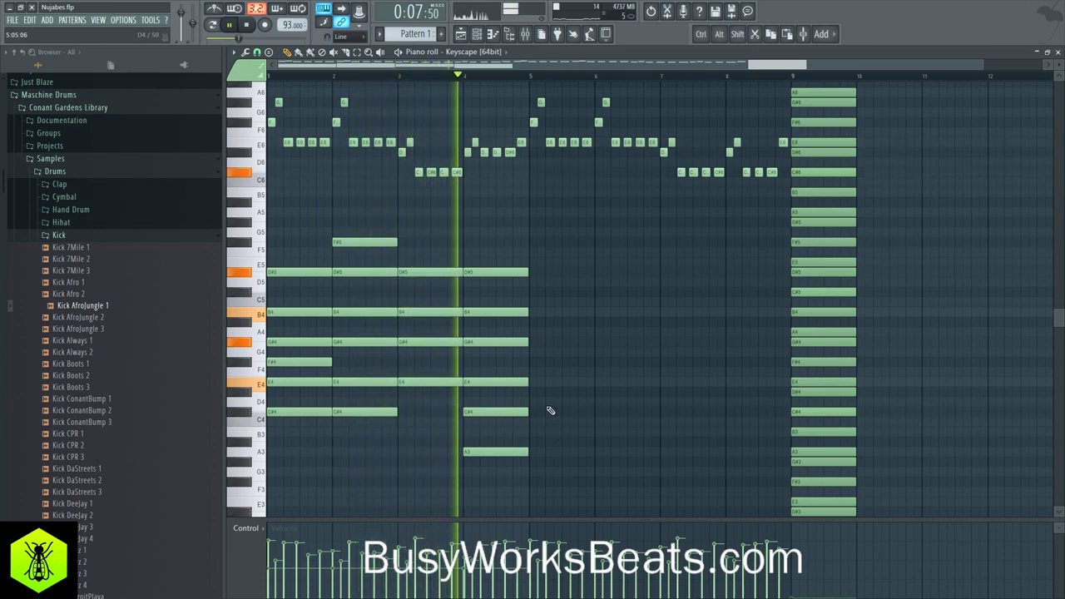
key(space)
ctrl+click(500, 451)
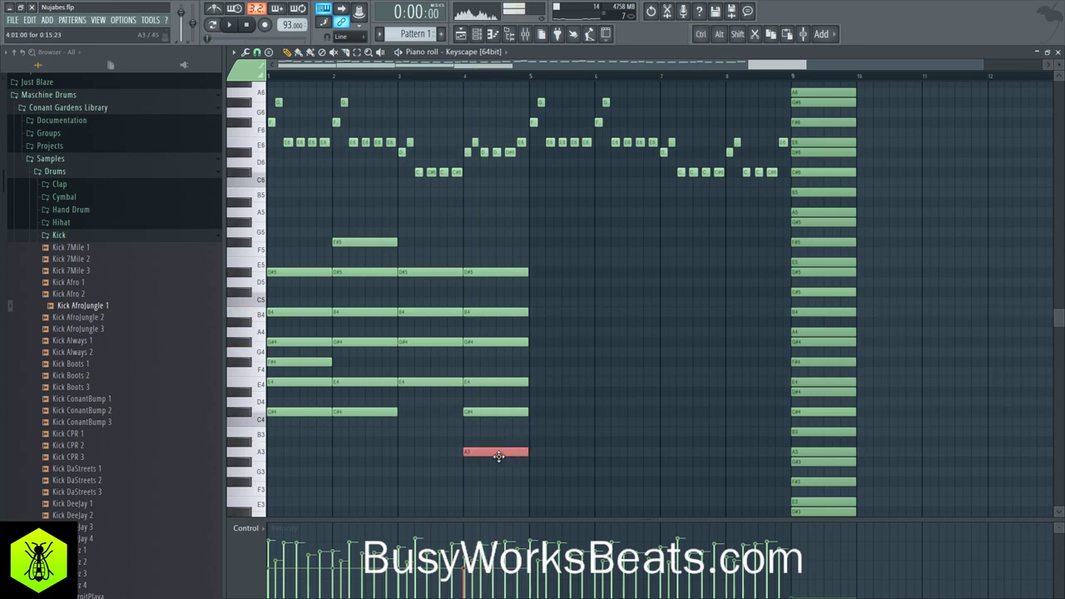
key(ctrl+Up)
key(space)
click(466, 74)
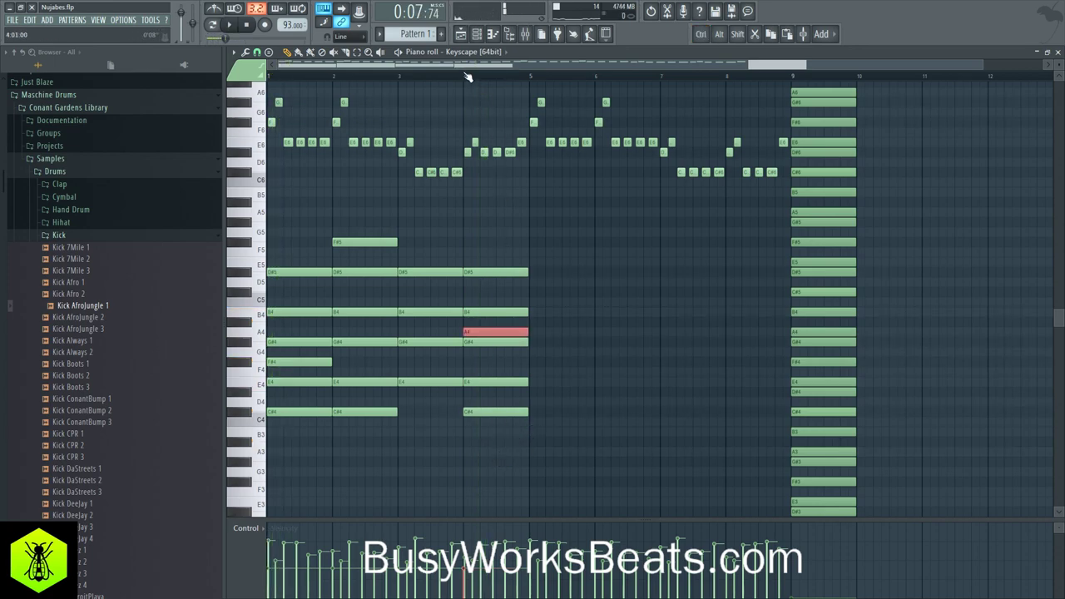
key(space)
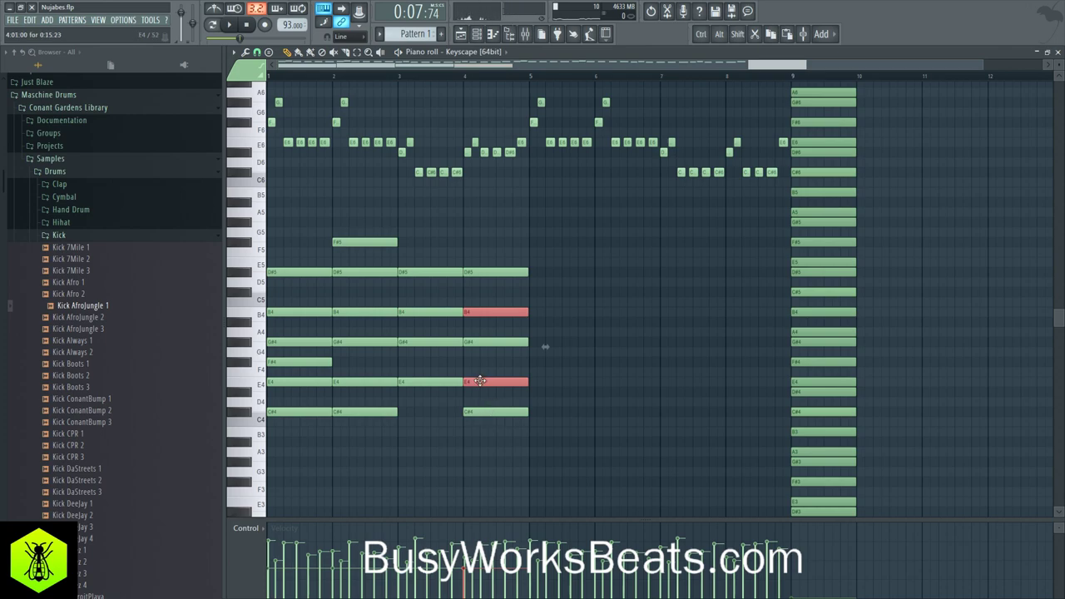
Raise the bar 4 chord's B4 and E4 by a semitone to C5 and F4 and play back the result.
click(258, 52)
click(275, 147)
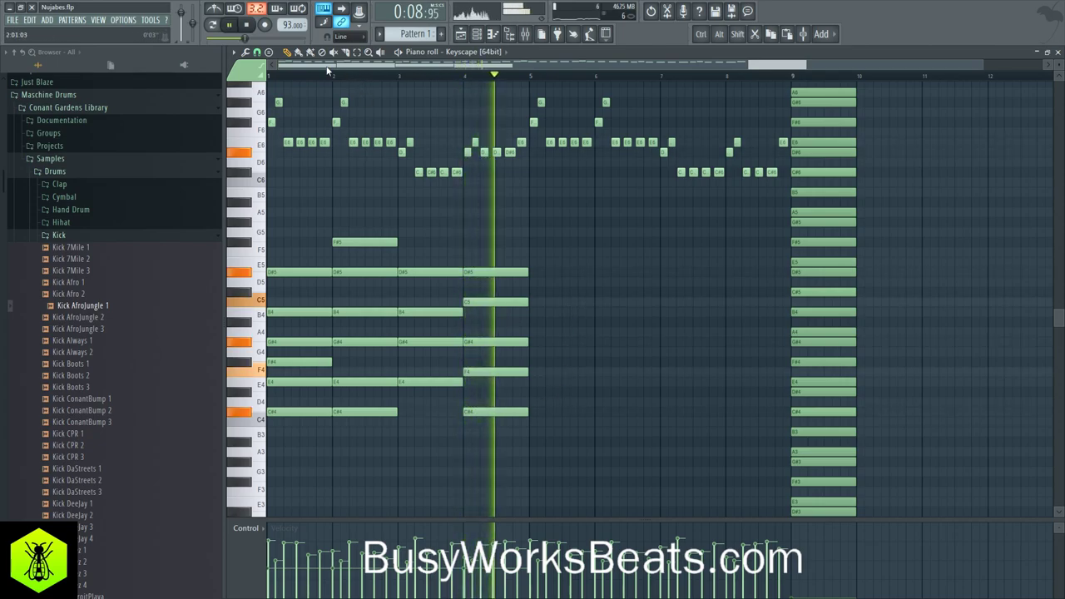
click(249, 26)
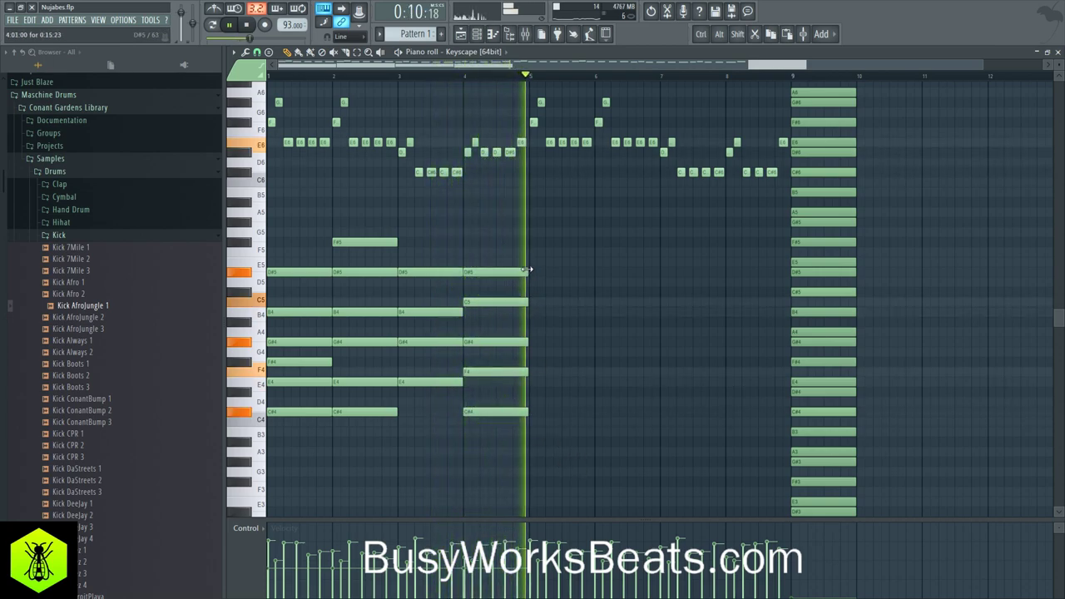
key(space)
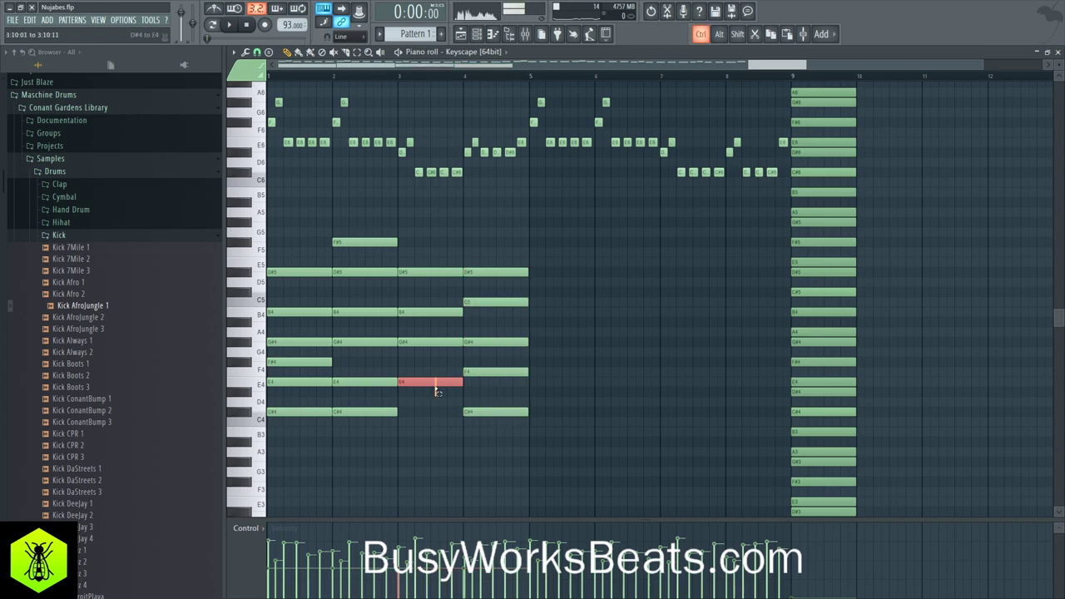
Shorten the bar 4 chord, fill the end of the bar with a short copy of the bar 3 chord and play it back.
drag(447, 406, 450, 302)
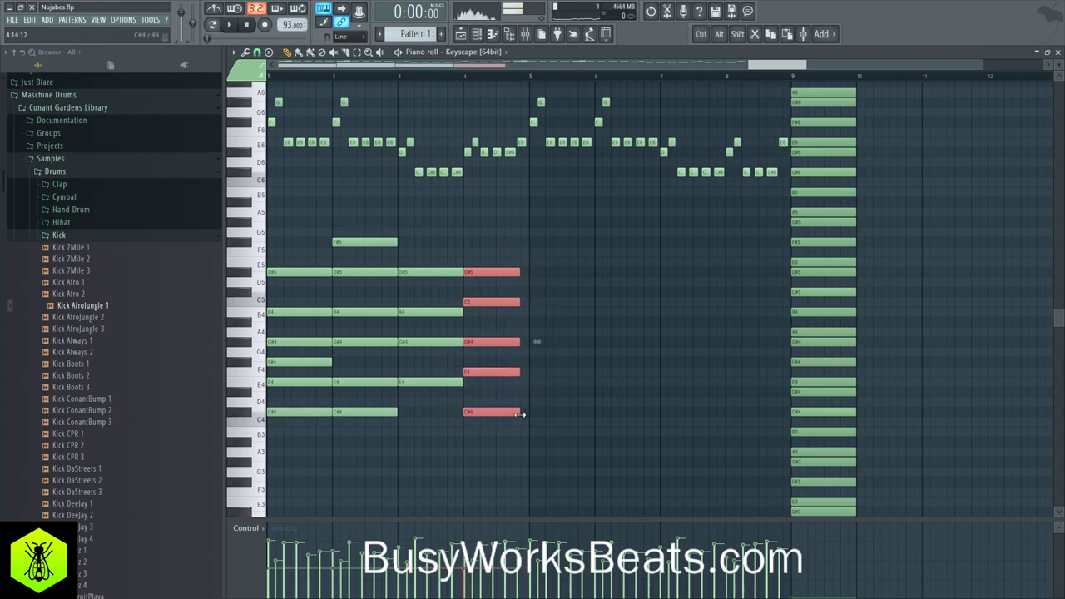
key(space)
drag(441, 271, 530, 270)
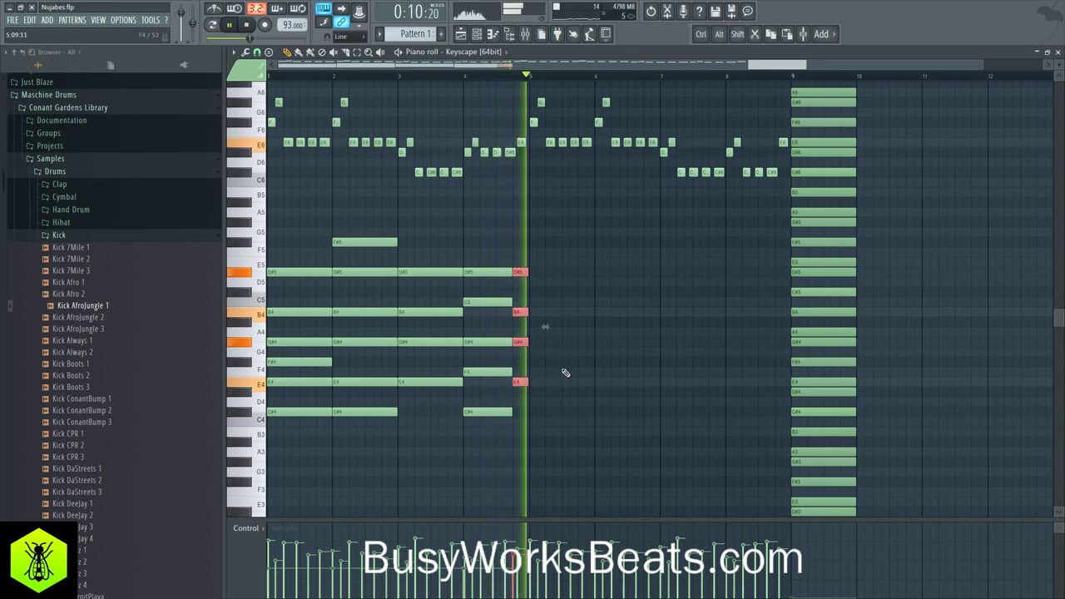
key(space)
Duplicate the four-bar chord progression into bars 5 to 8, aligned to the bar lines, and play back the pattern.
drag(570, 467, 314, 227)
drag(298, 268, 555, 271)
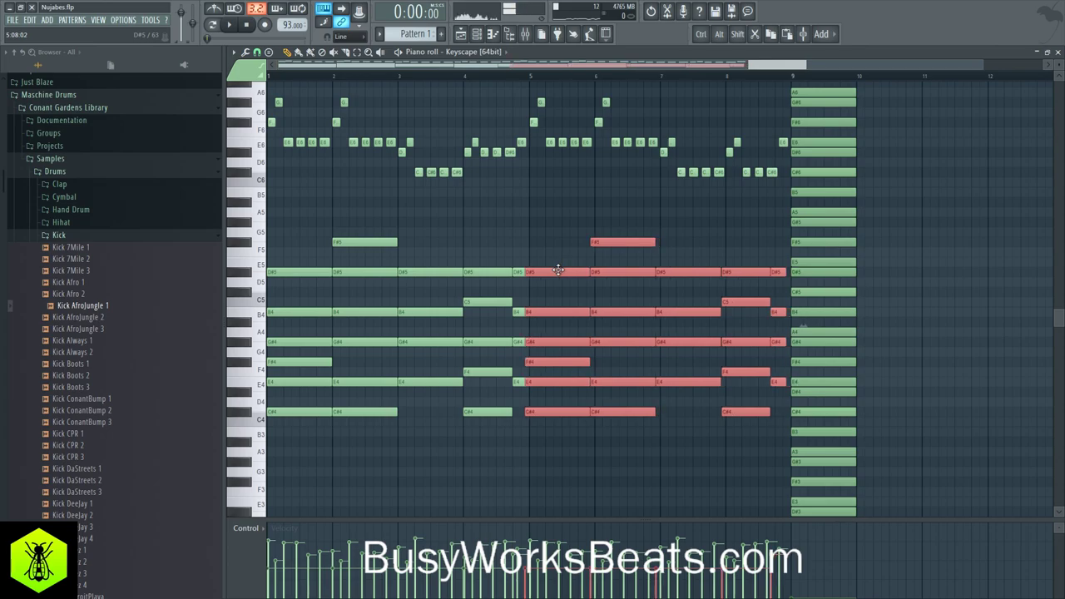
key(space)
click(552, 247)
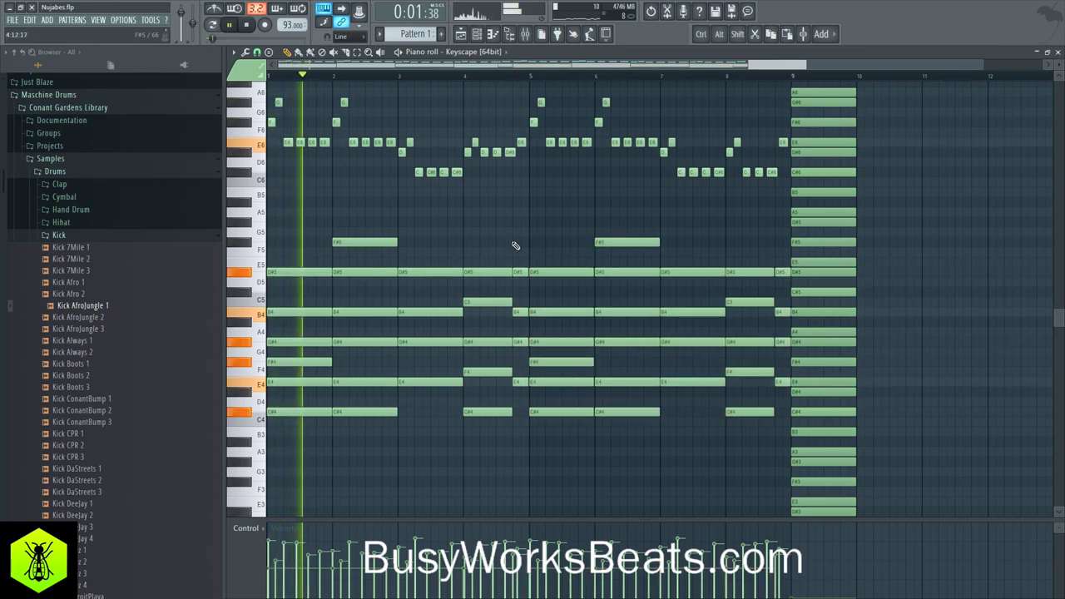
scroll(516, 244, up, 2)
scroll(499, 247, up, 1)
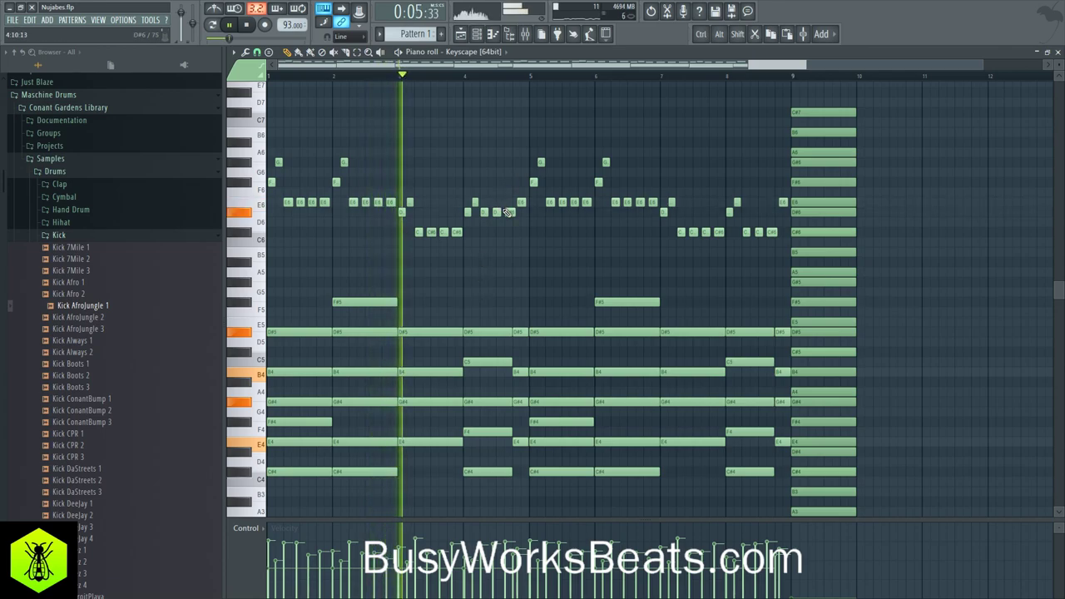
key(space)
Select all melody notes in bars 1 to 8 and lengthen them together to about one bar each.
drag(780, 255, 271, 133)
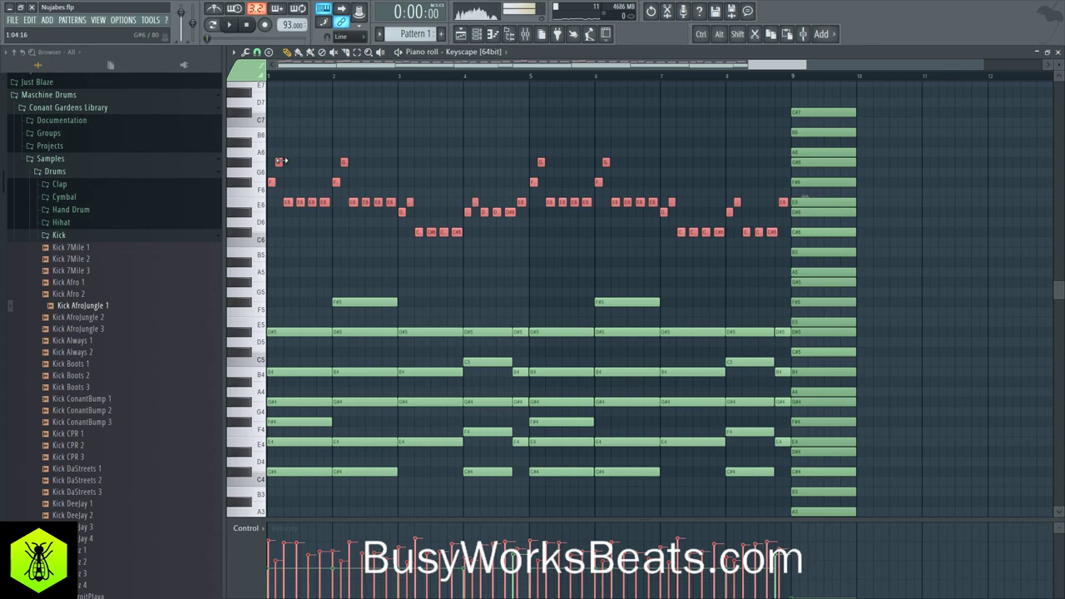
drag(281, 160, 302, 162)
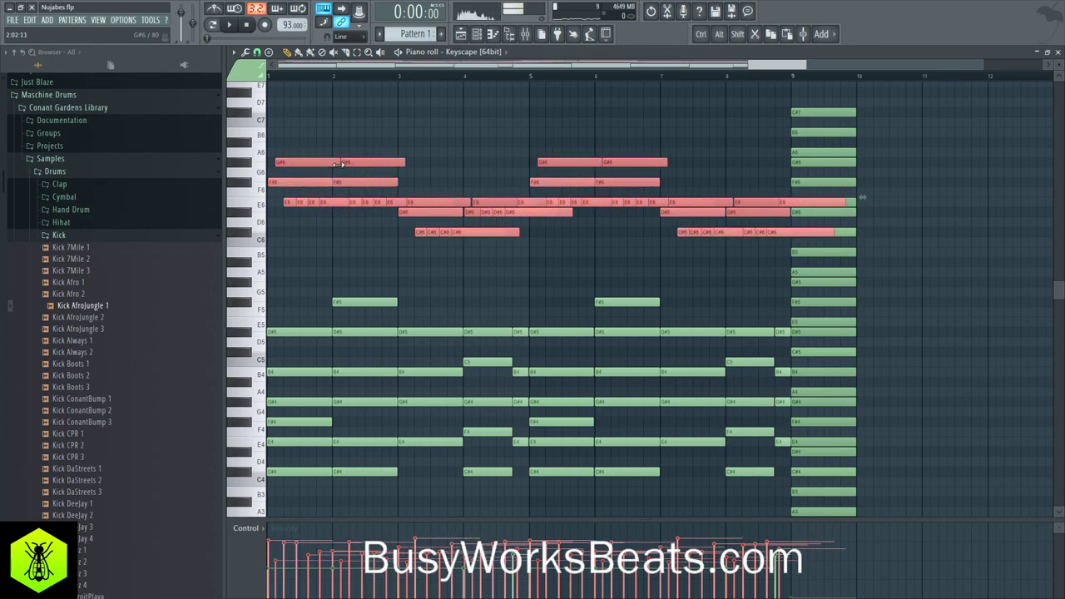
scroll(342, 173, down, 3)
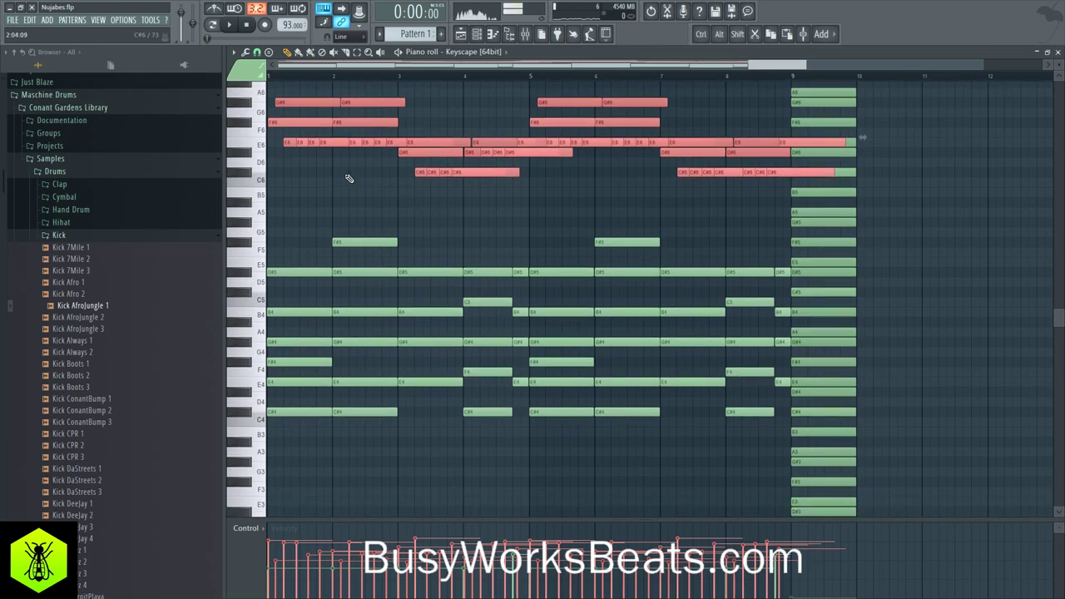
scroll(349, 179, up, 2)
Select all the E6 melody notes and trim their lengths so they no longer overlap each other.
drag(285, 171, 786, 170)
ctrl+click(238, 175)
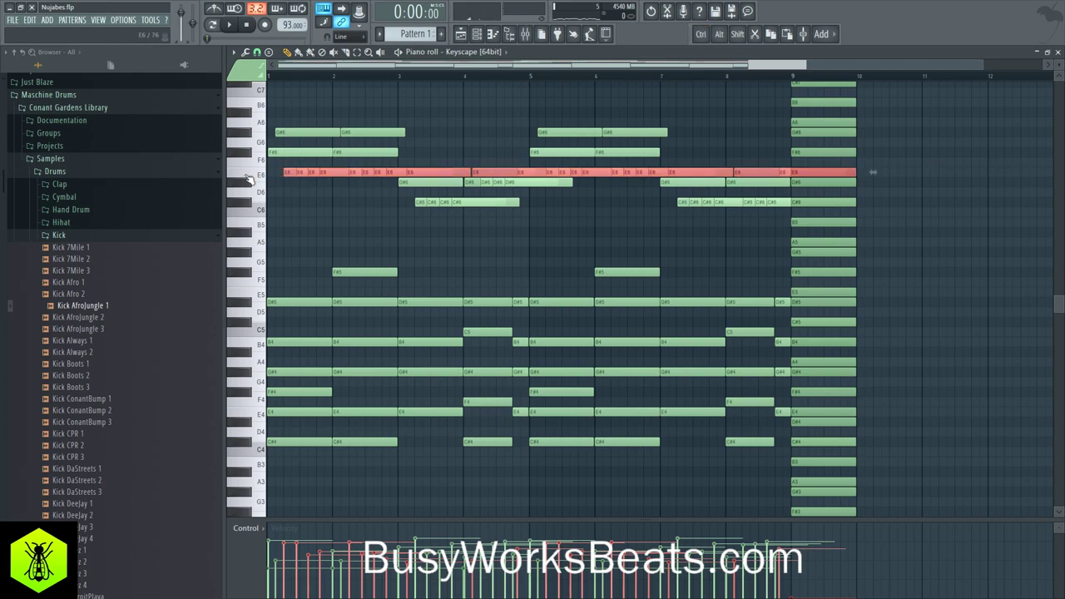
key(alt+l)
key(Return)
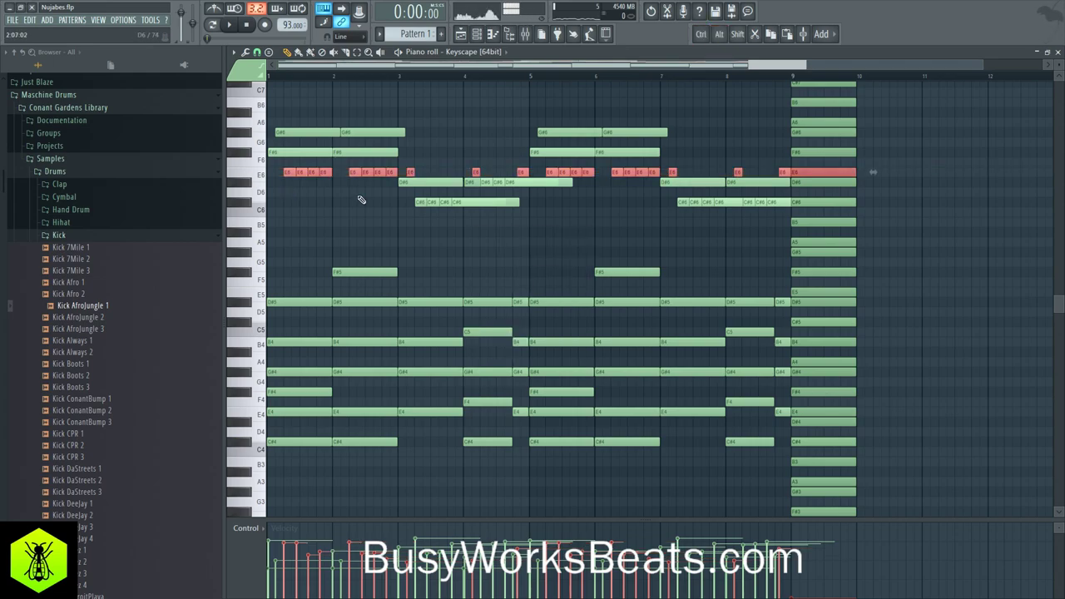
key(ctrl+d)
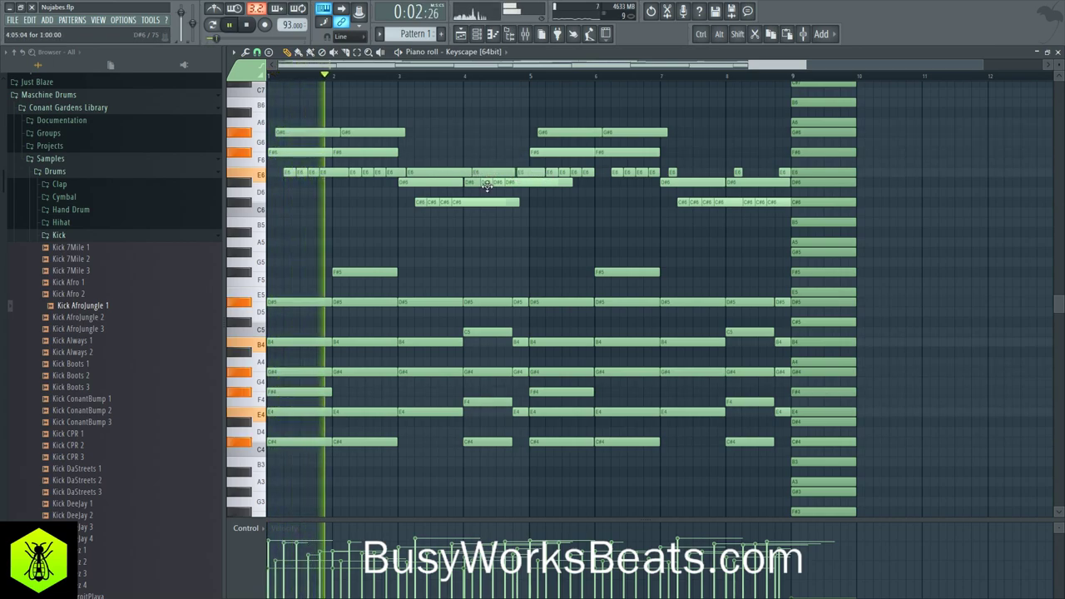
Apply legato to the C#6 notes in bars 3–4 and 7–8, and lengthen the E6 notes in bars 7 and 8 to meet the next one.
click(474, 203)
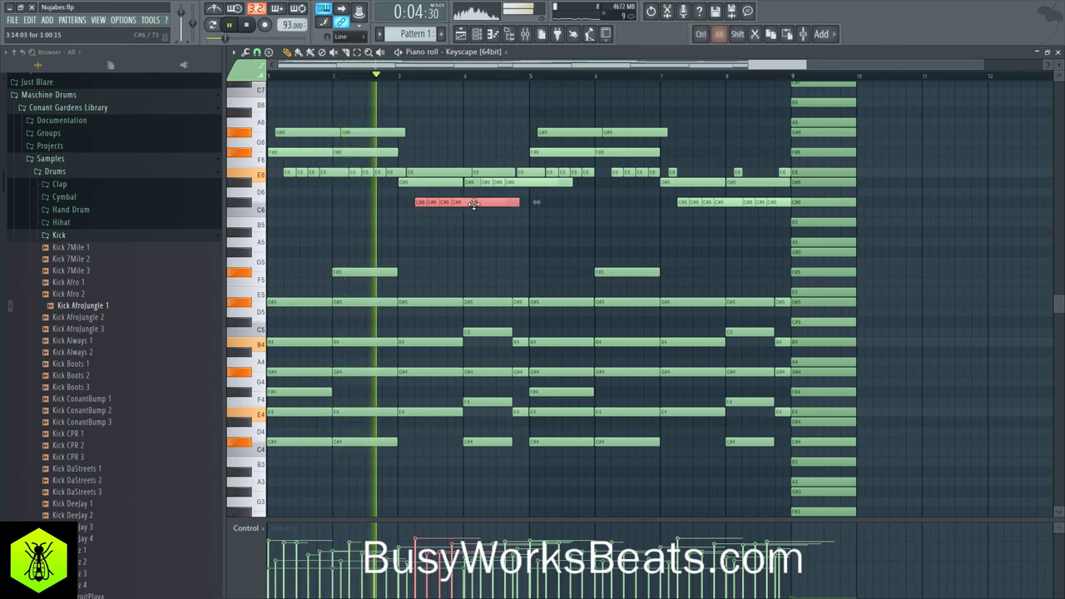
key(ctrl+l)
key(ctrl+d)
drag(463, 202, 778, 220)
key(space)
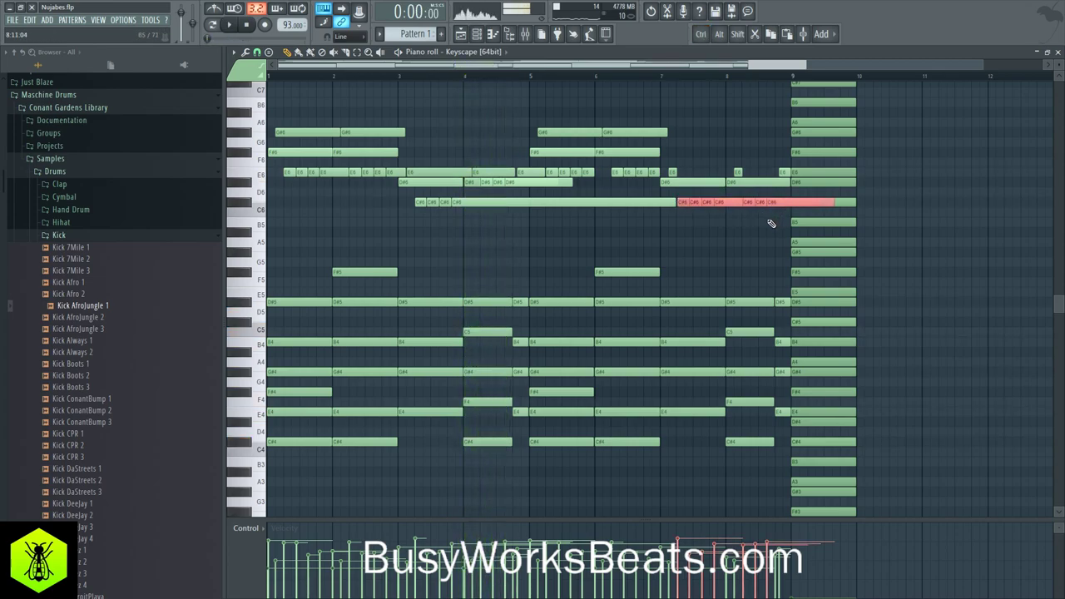
key(ctrl+l)
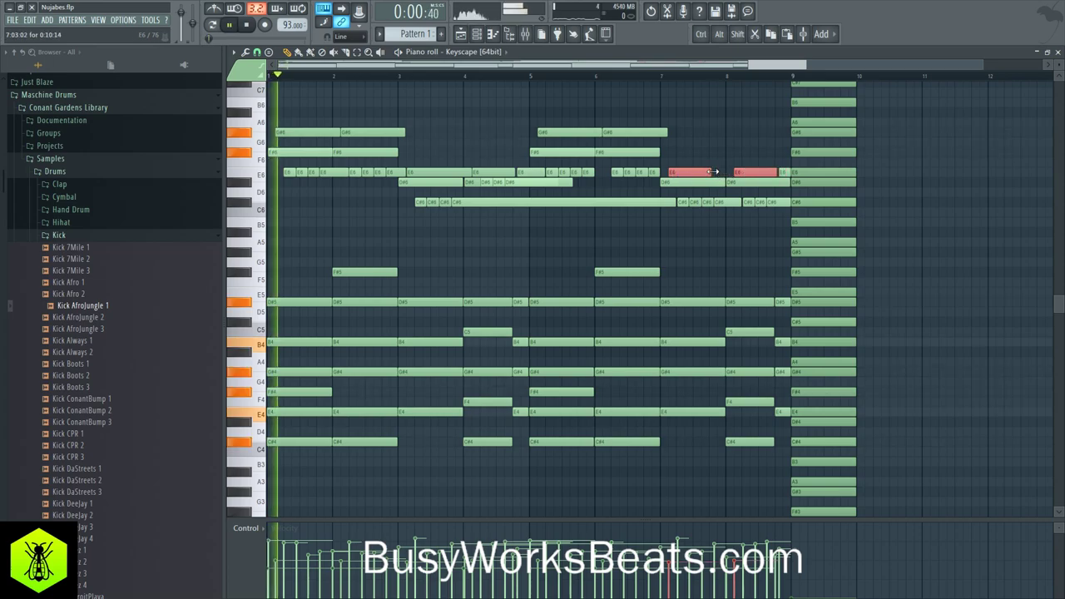
drag(713, 173, 732, 173)
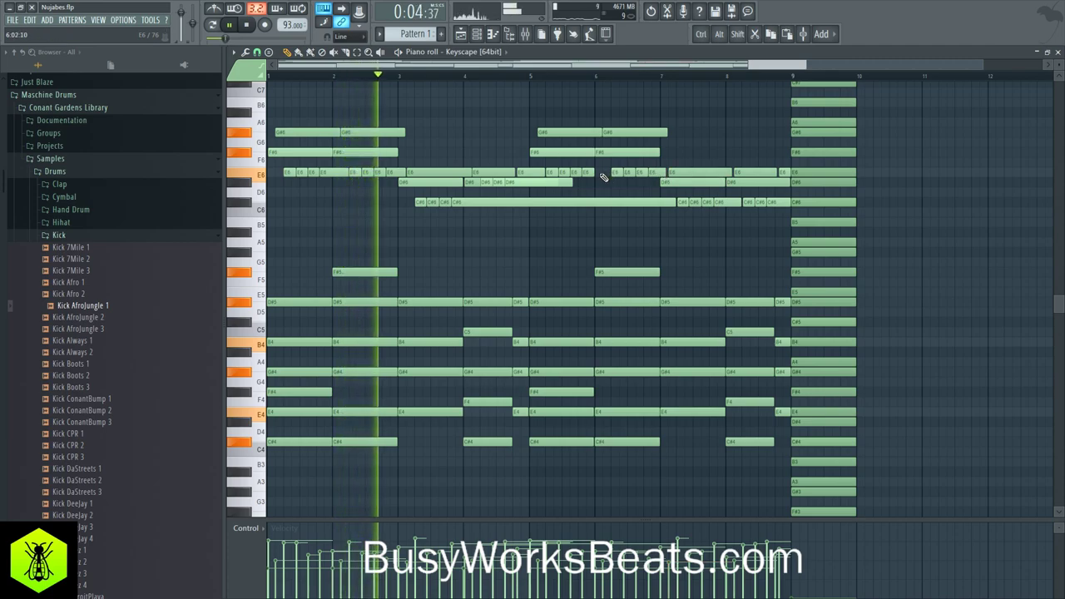
Select the F#6 melody notes in bars 1, 2, 5 and 6 and resize them to just under one bar each.
drag(608, 154, 310, 155)
key(shift+d)
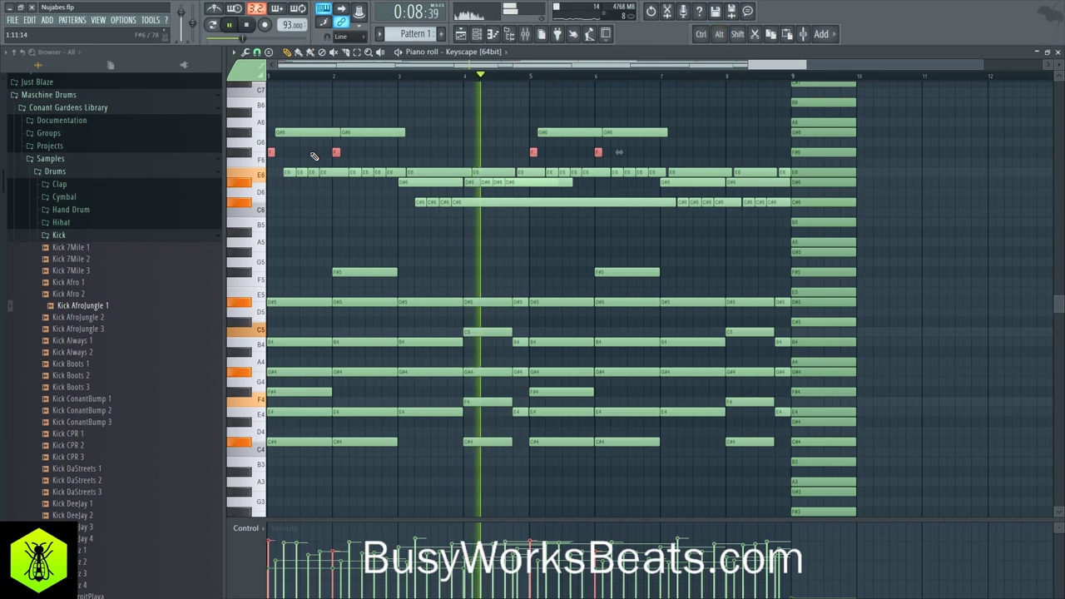
drag(340, 152, 393, 153)
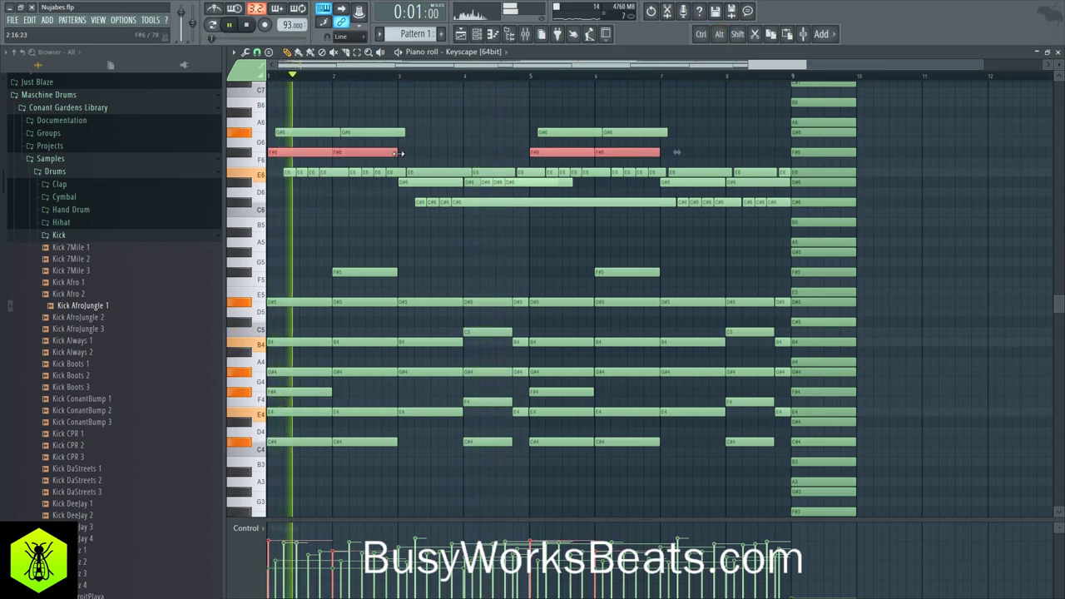
key(ctrl+d)
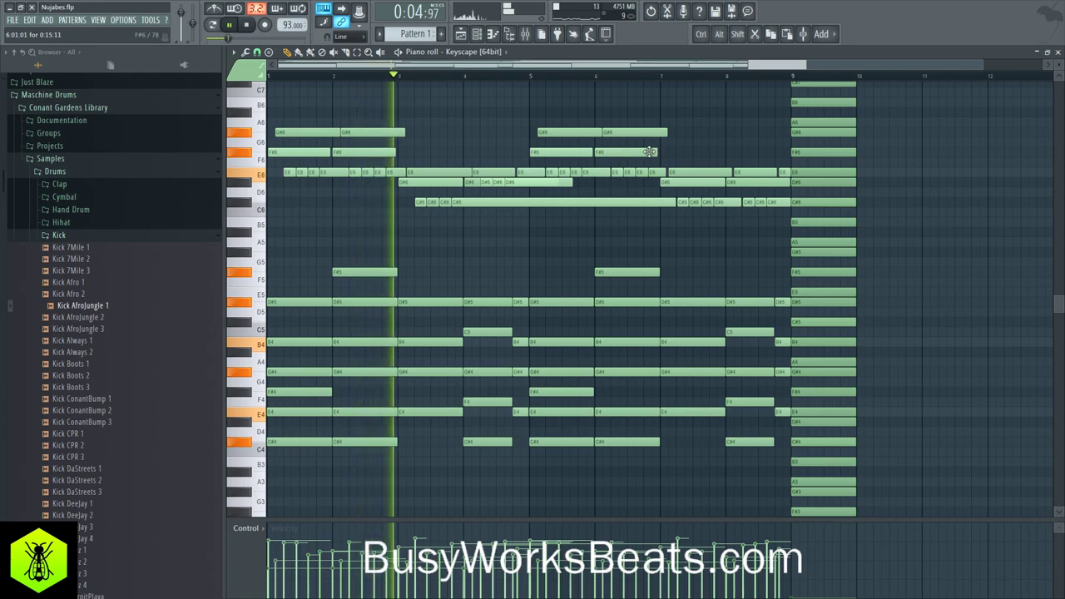
key(space)
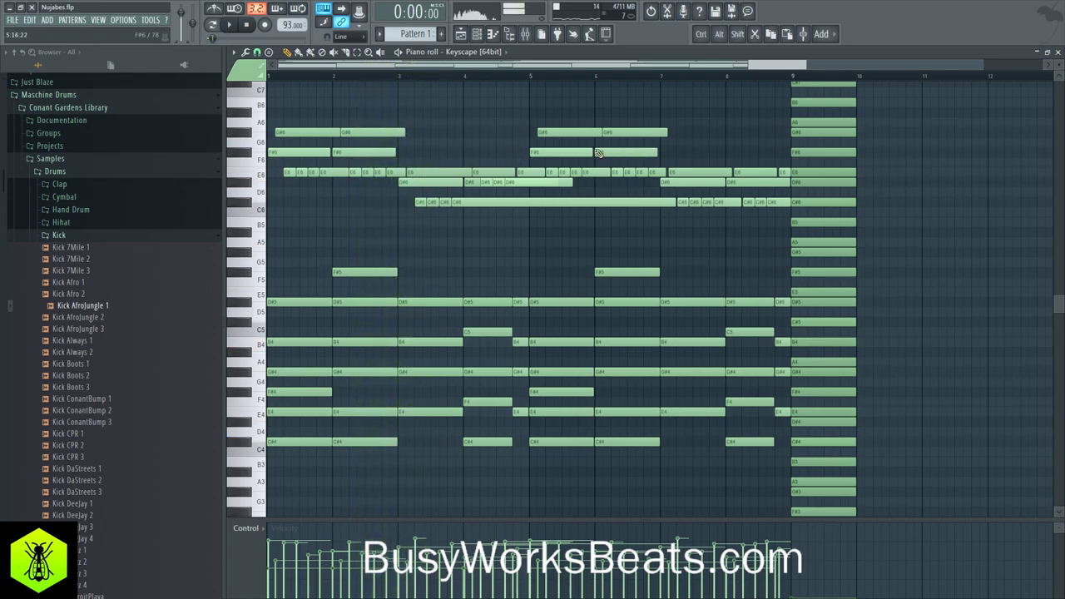
Try to clone Pattern 1 and return to the Keyscape piano roll.
click(1057, 52)
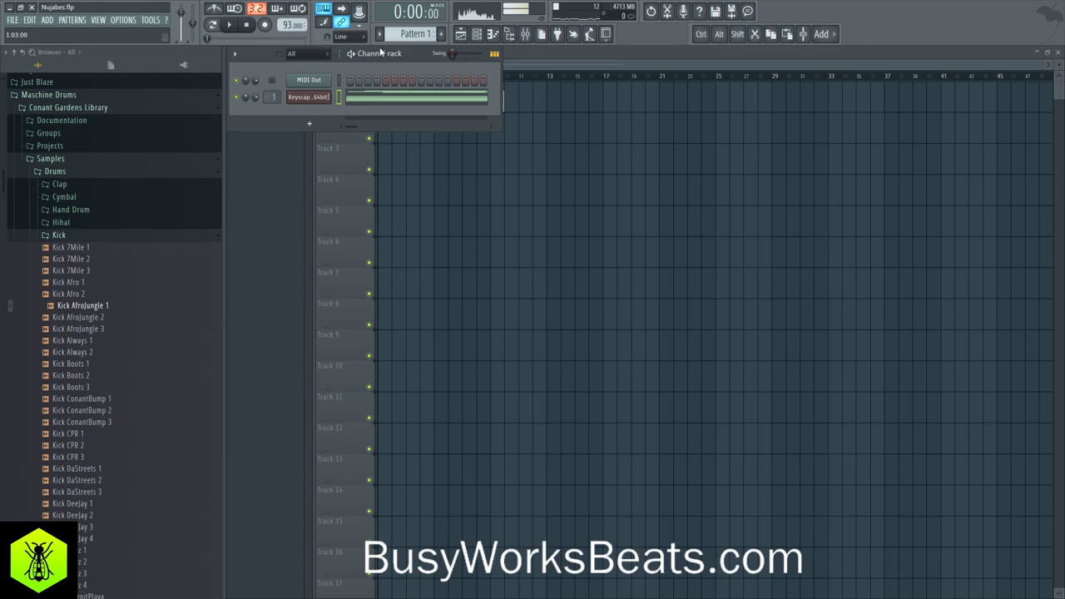
click(380, 34)
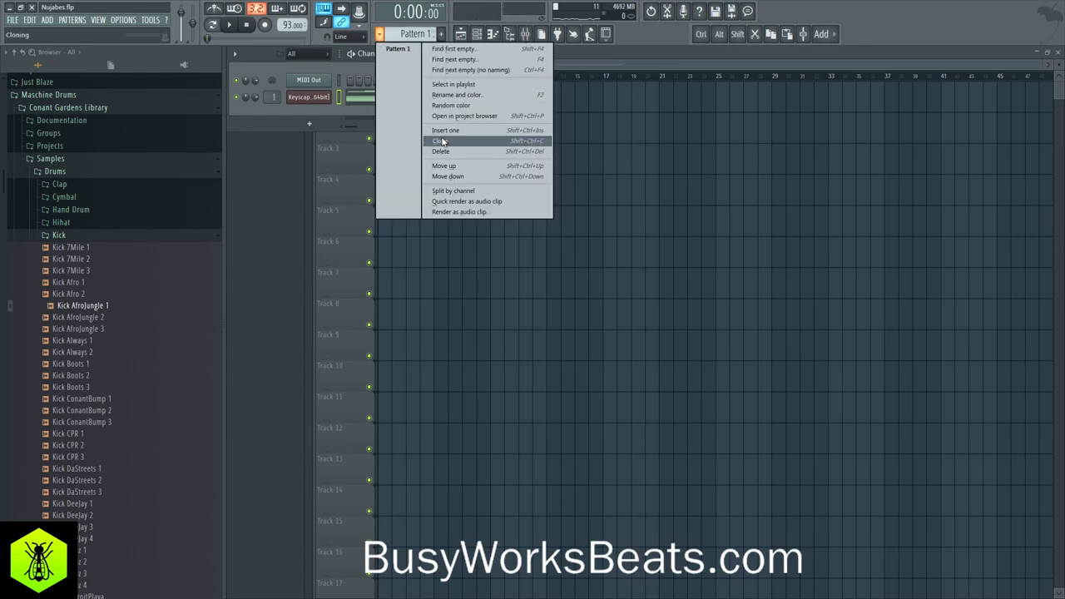
click(442, 142)
click(389, 102)
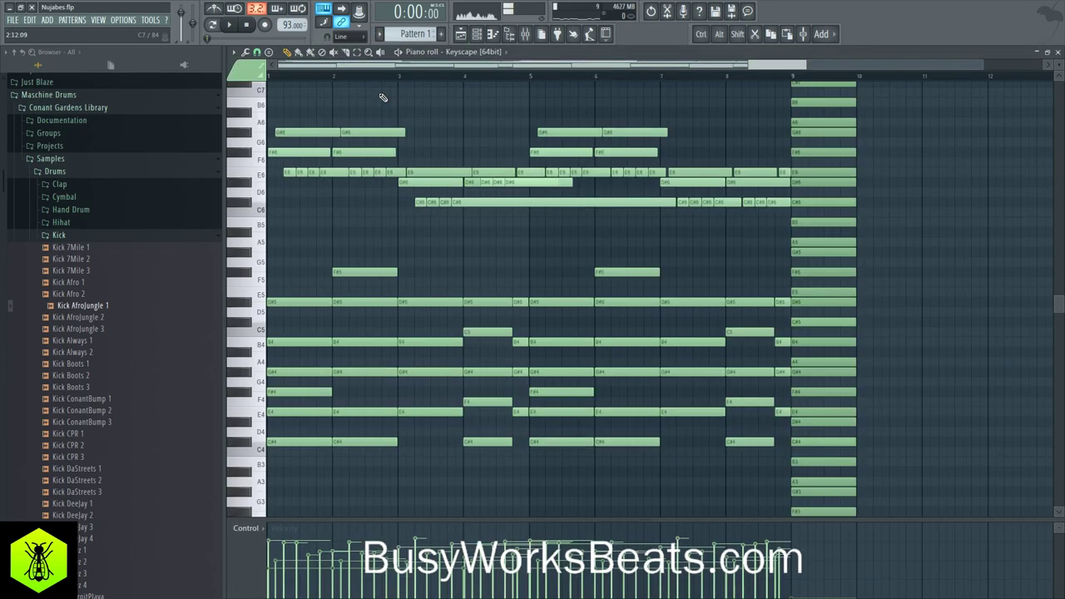
Remove the overlaps between the D#6 notes in bars 4–6, and extend the F#6 and G#6 notes of bars 2 and 6 by about two bars.
drag(565, 178, 471, 194)
key(alt+l)
key(Return)
ctrl+click(475, 192)
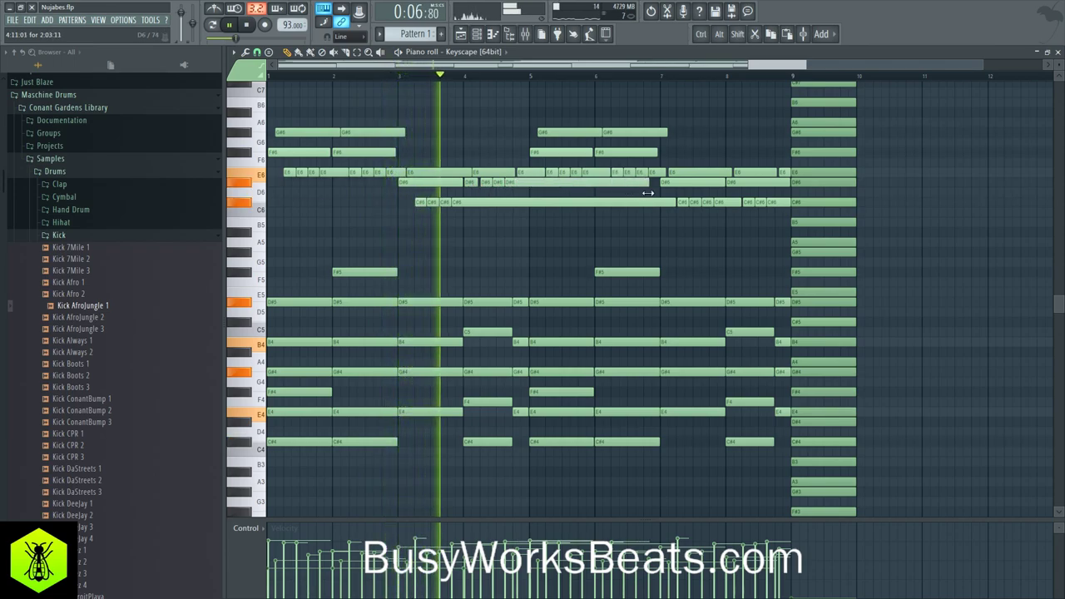
drag(408, 166, 535, 124)
drag(648, 111, 786, 132)
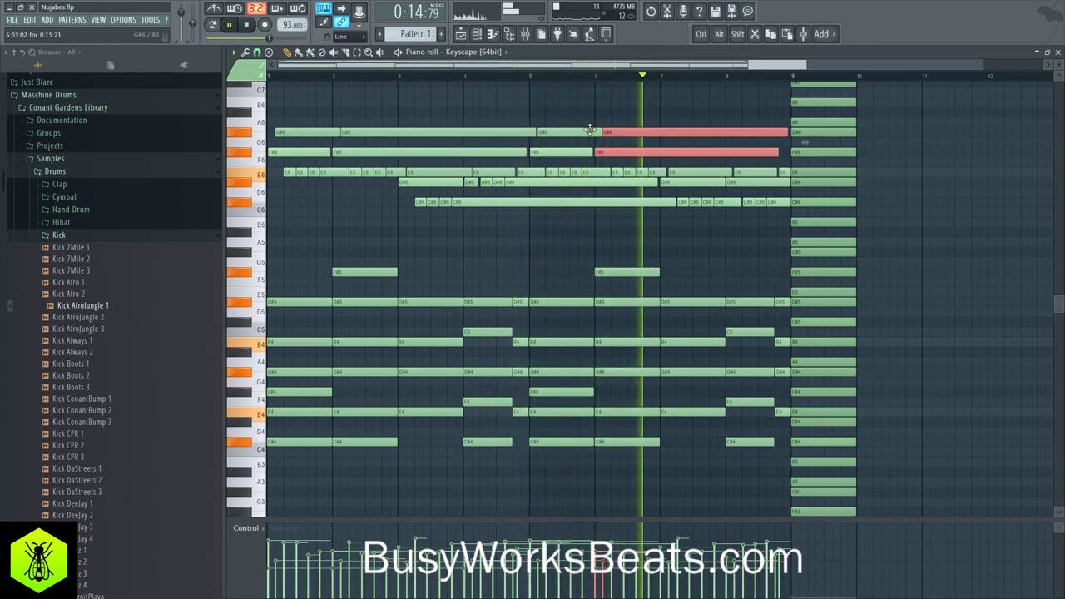
Clone the edited pattern as Pattern 2, open its Keyscape piano roll and switch playback to pattern mode.
click(457, 218)
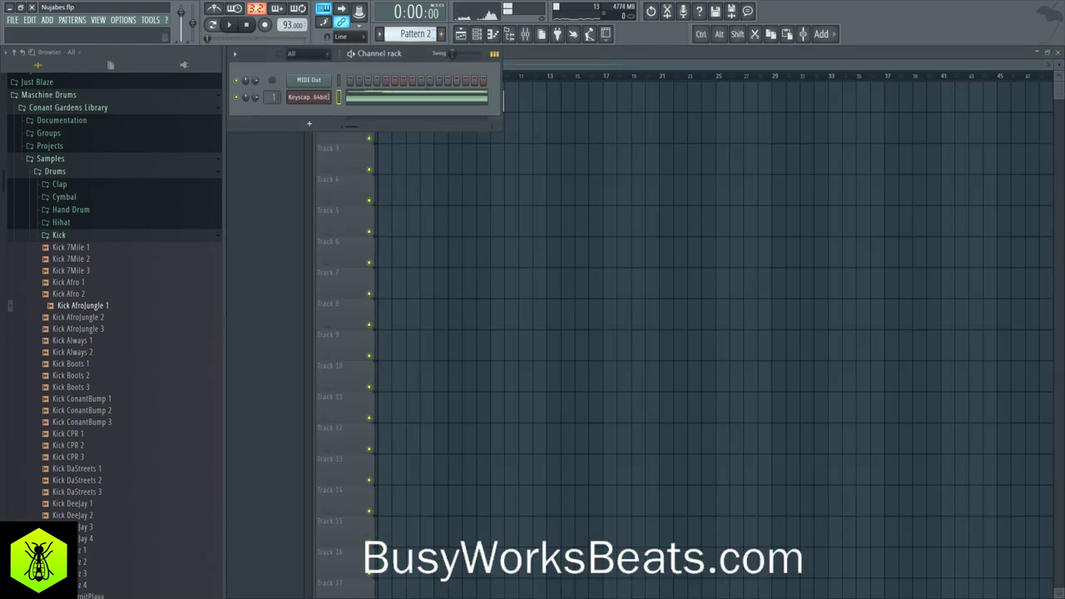
click(399, 102)
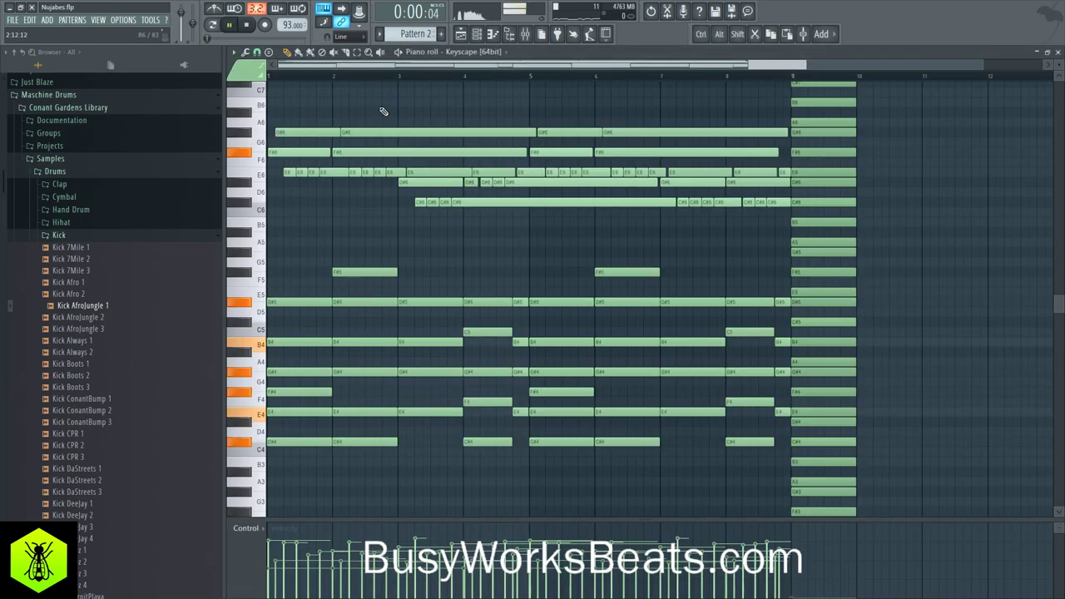
click(215, 25)
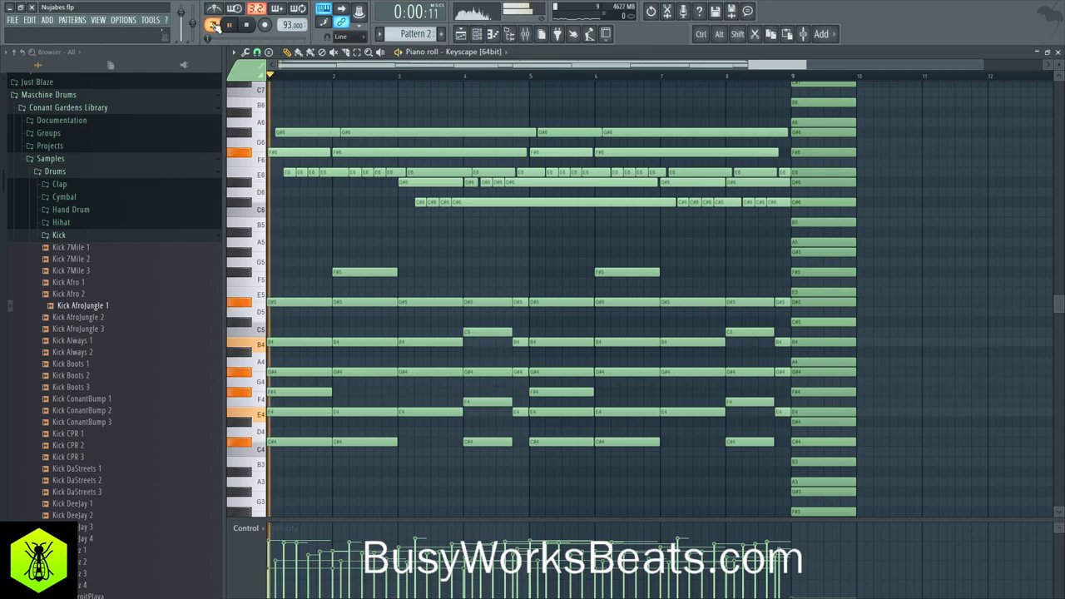
Add a one-bar B6 note starting at about beat 2 of bar 1, and play it back with the chords.
scroll(296, 104, up, 2)
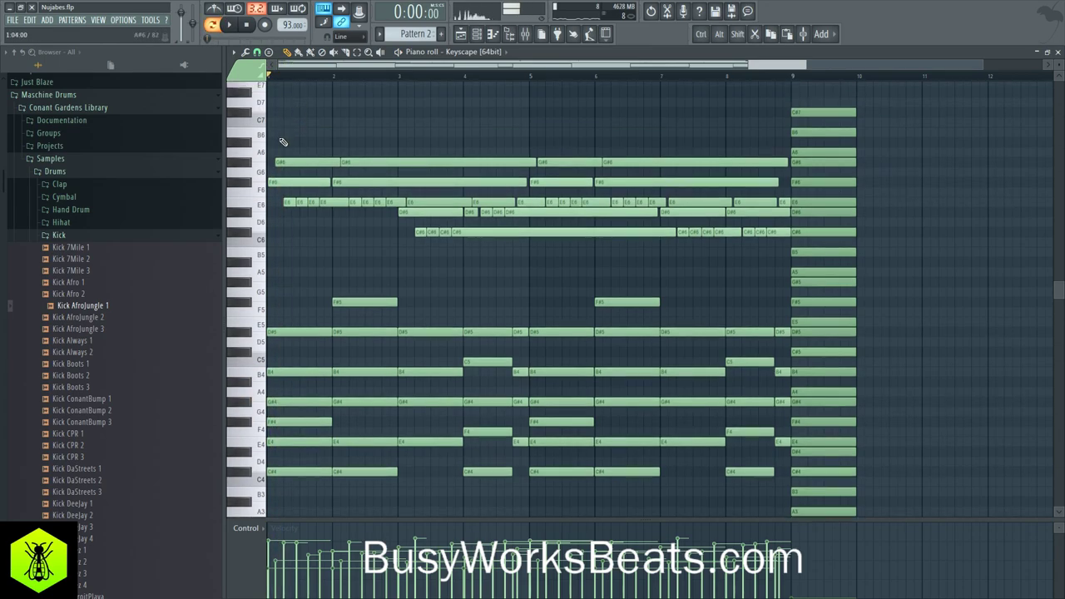
key(space)
click(261, 124)
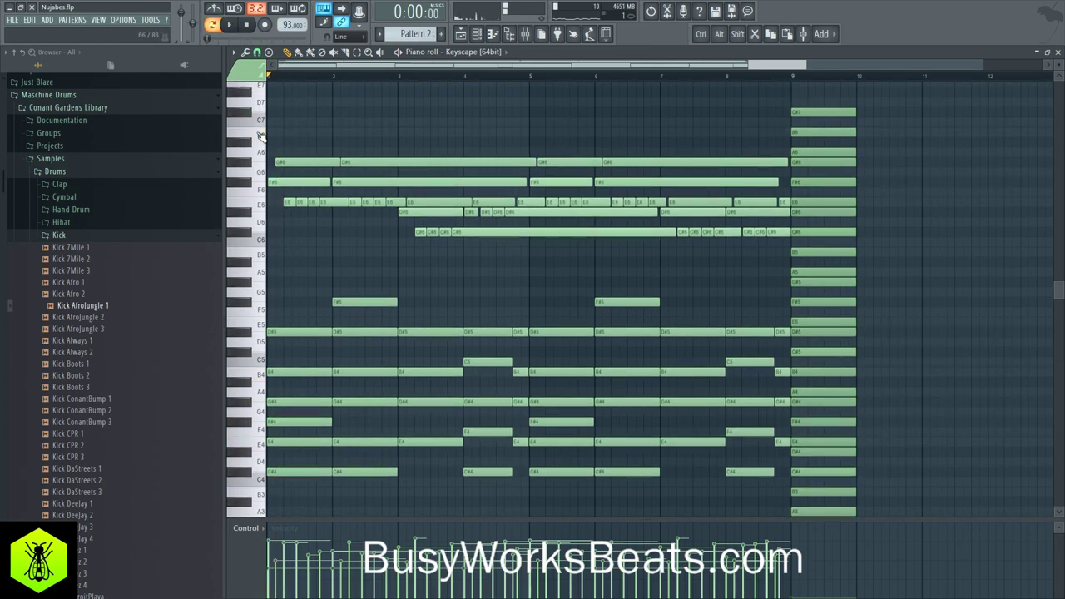
key(space)
key(space)
drag(292, 128, 297, 129)
key(space)
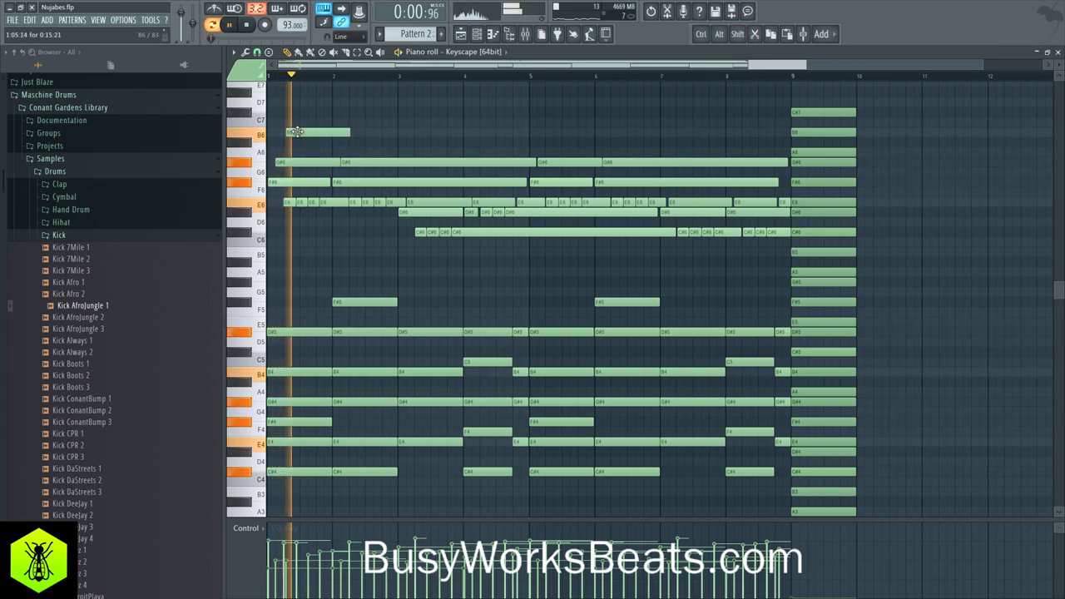
key(space)
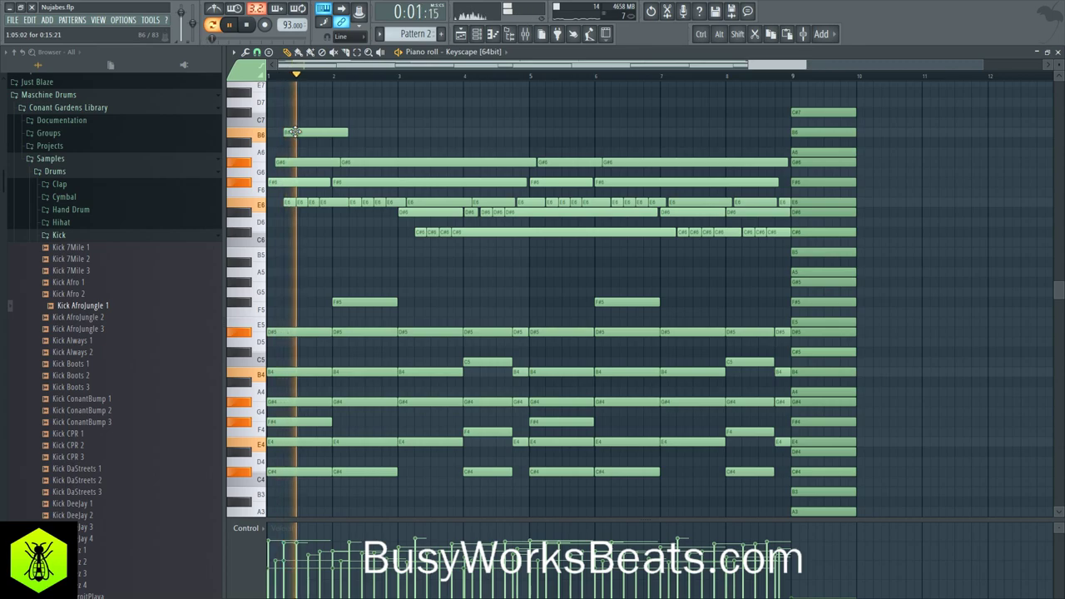
key(space)
Add a one-bar A6 note starting at about beat 3 of bar 1, and play it back.
click(302, 143)
drag(301, 150, 301, 156)
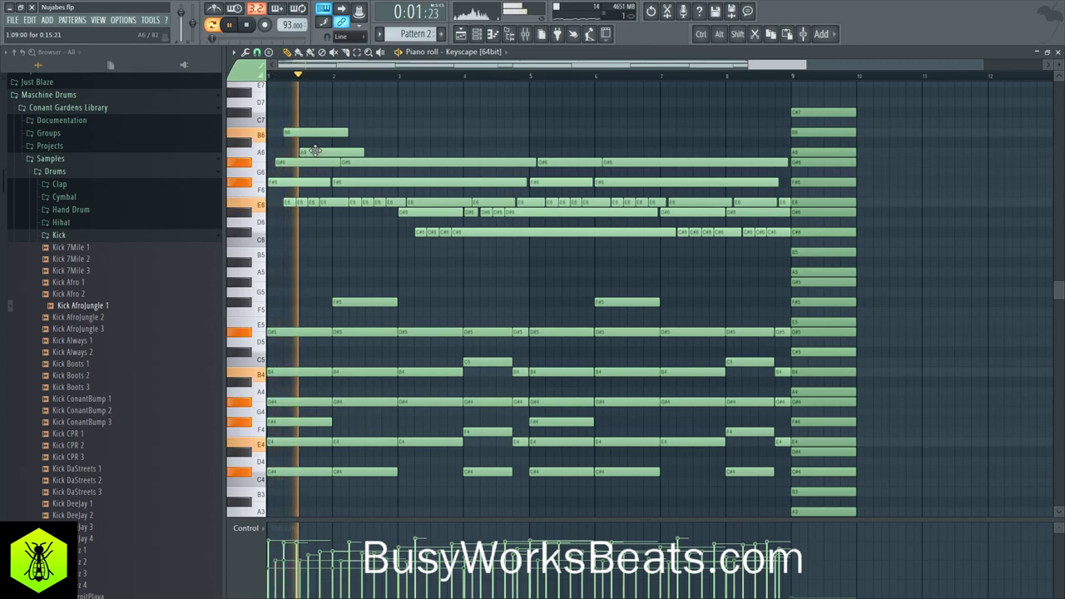
scroll(286, 81, up, 1)
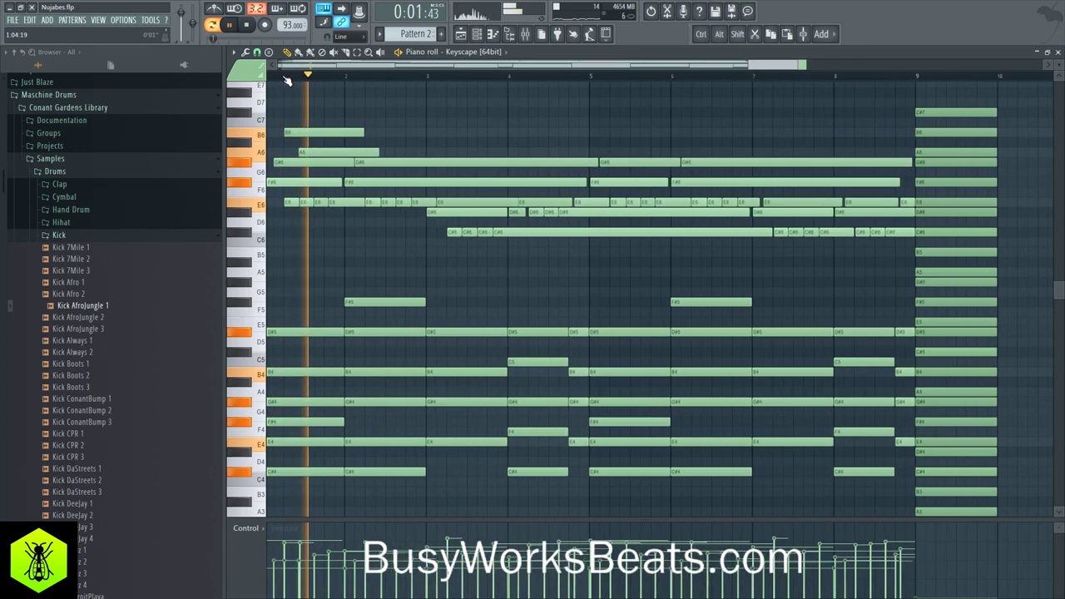
scroll(286, 81, up, 1)
key(space)
click(316, 152)
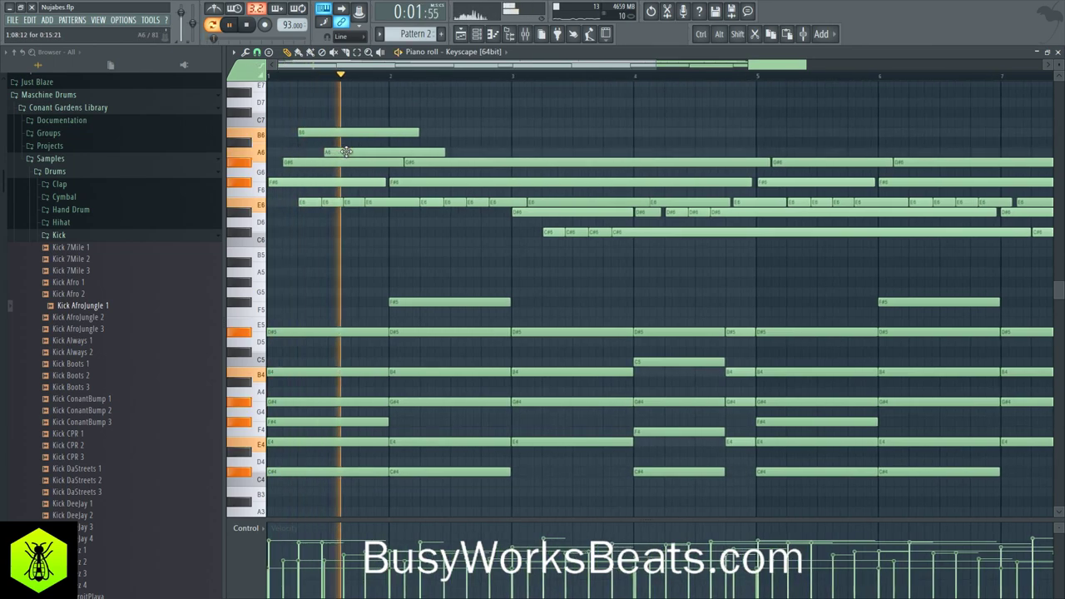
key(space)
Add a G#6 note in the second half of bar 1 and shorten it to about half a bar, ending at the next G#6.
drag(372, 166, 377, 164)
key(space)
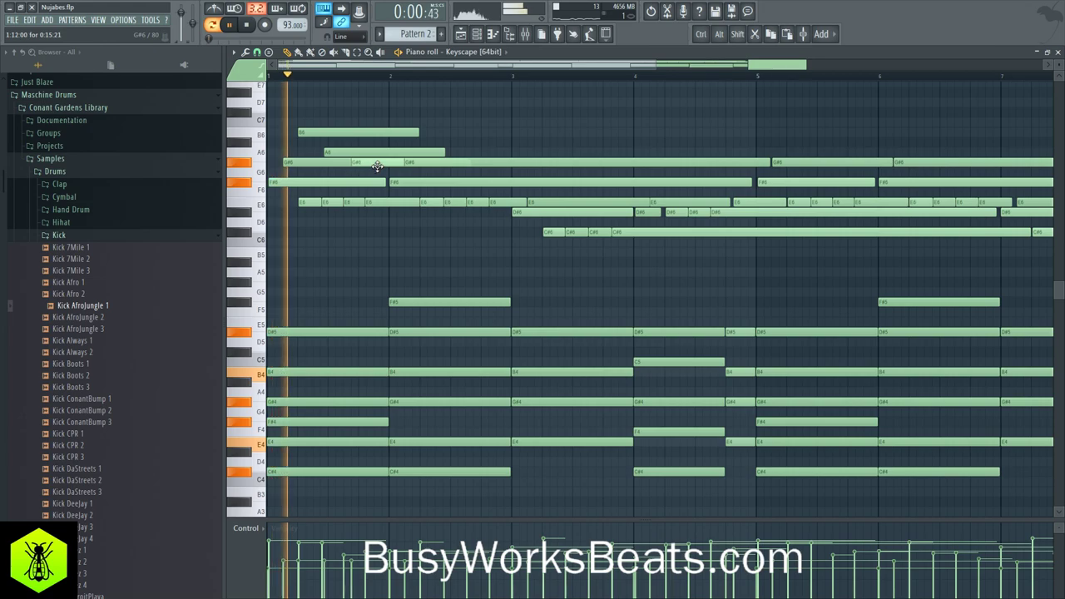
ctrl+click(374, 163)
key(space)
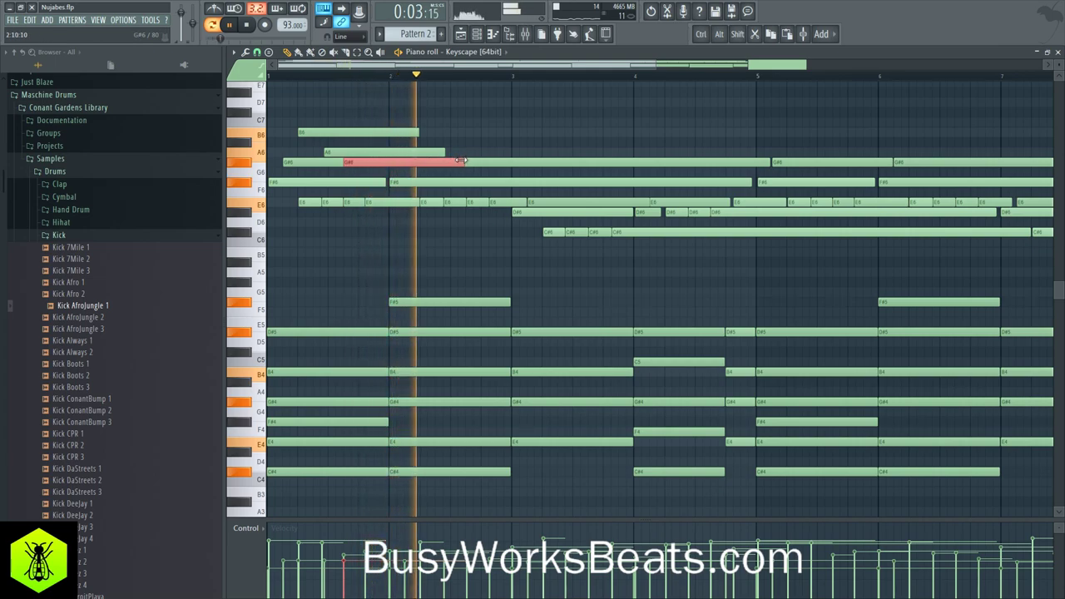
drag(463, 161, 403, 162)
Add a C#7 note in the second half of bar 2 and lengthen it so it sustains into bar 3.
key(space)
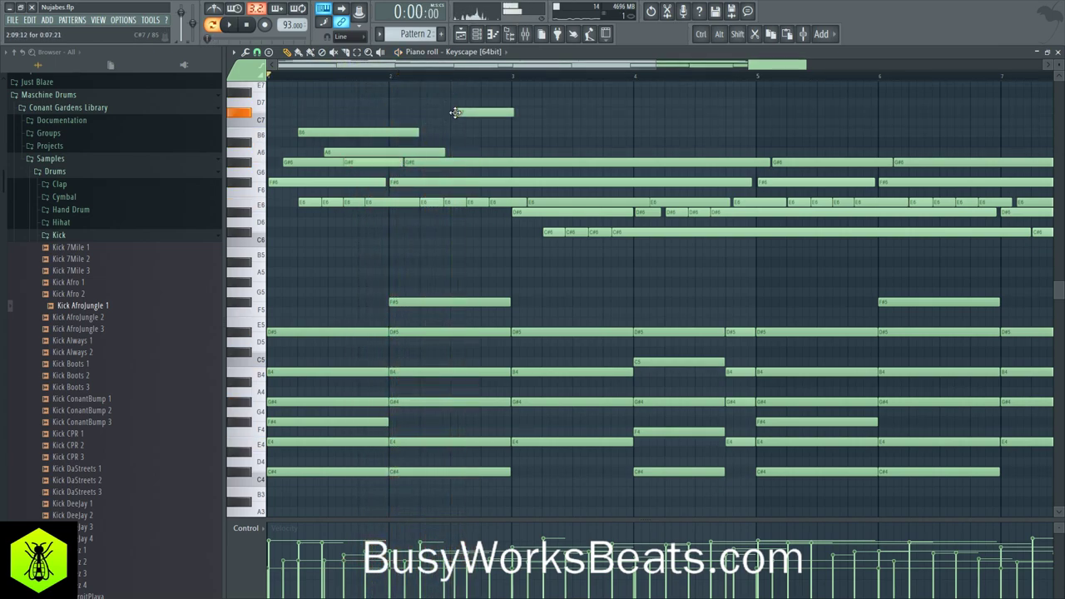
ctrl+click(474, 111)
drag(513, 112, 555, 112)
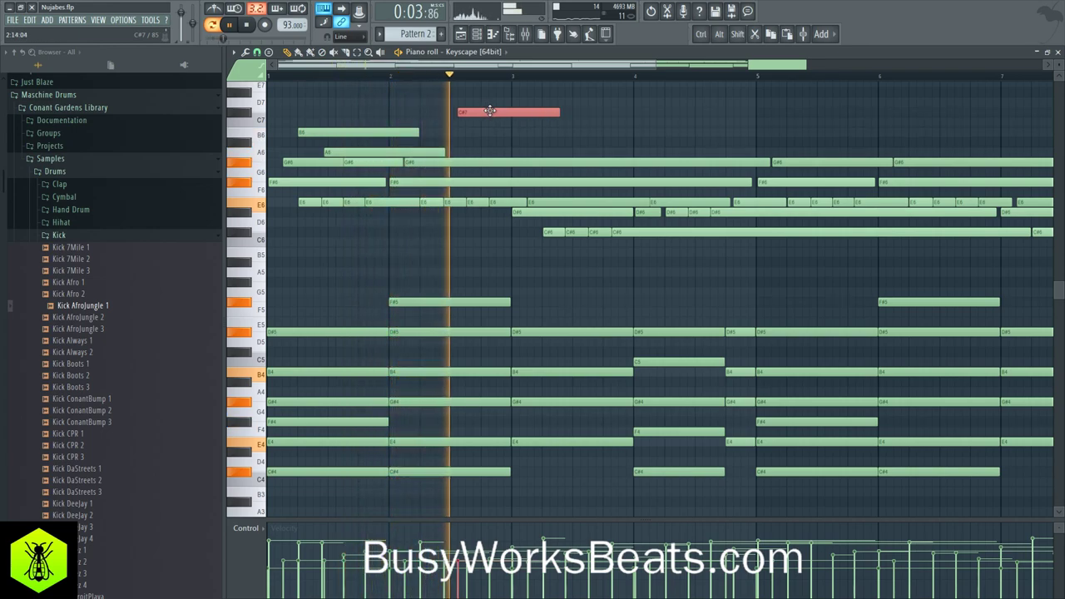
Shorten the bar 2 F#6 note to end at bar 3, and add a second F#6 note sustaining through bars 3 and 4.
click(514, 143)
key(space)
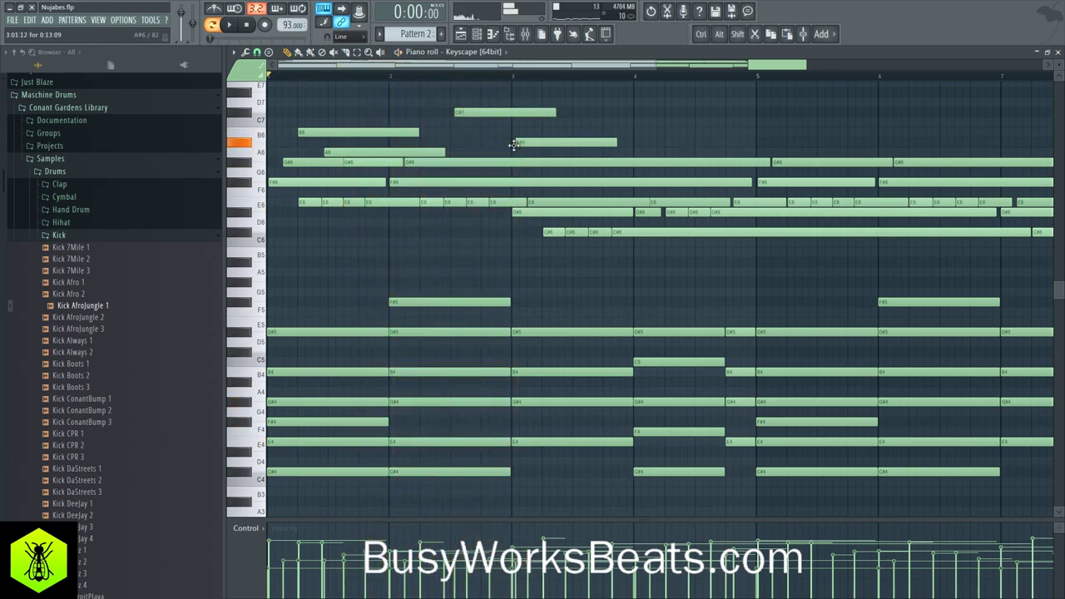
key(ctrl+z)
key(space)
ctrl+click(515, 181)
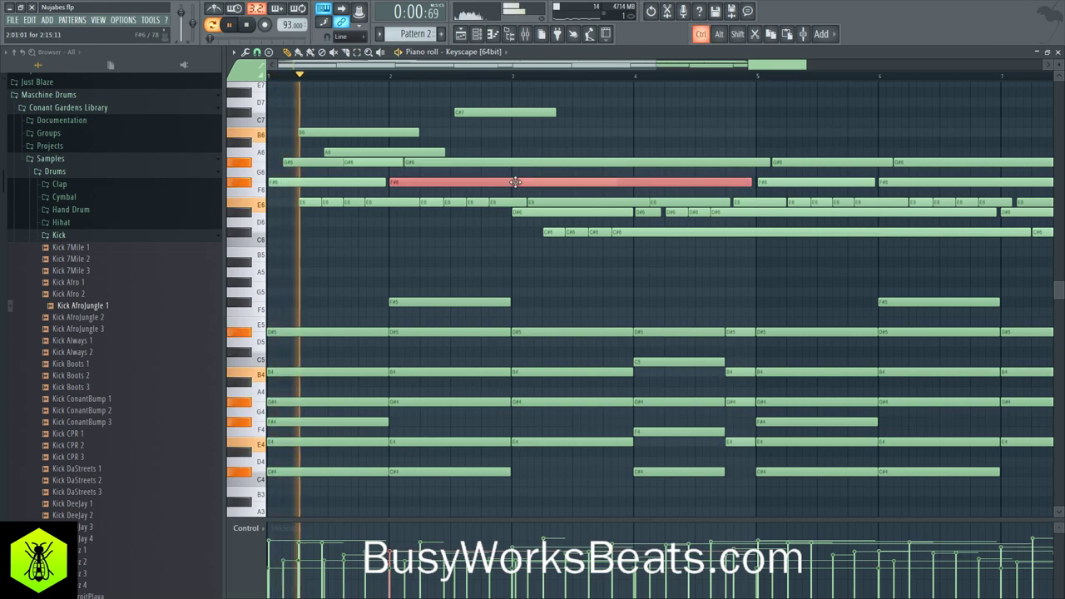
drag(749, 182, 510, 188)
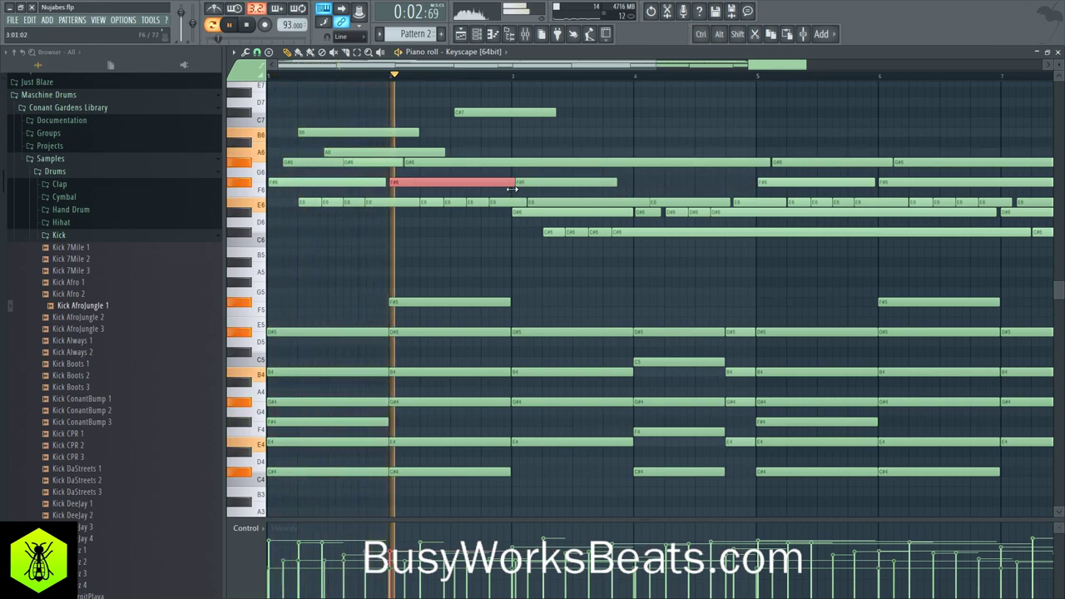
drag(617, 183, 710, 185)
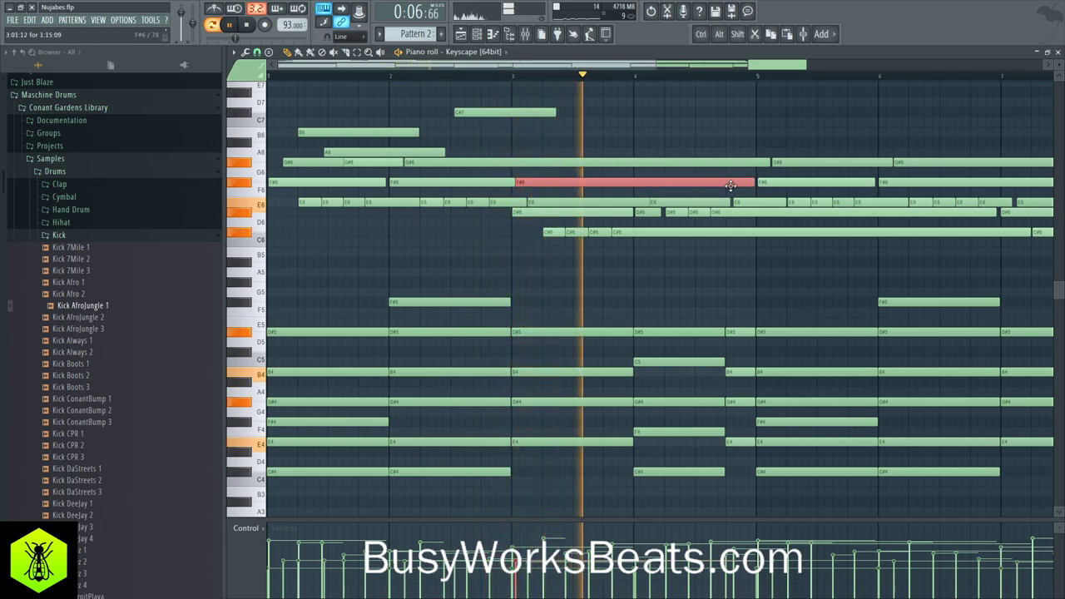
Add a B6 note spanning bar 4 and play back the pattern.
key(space)
click(630, 122)
drag(630, 125, 632, 133)
key(space)
drag(882, 137, 764, 137)
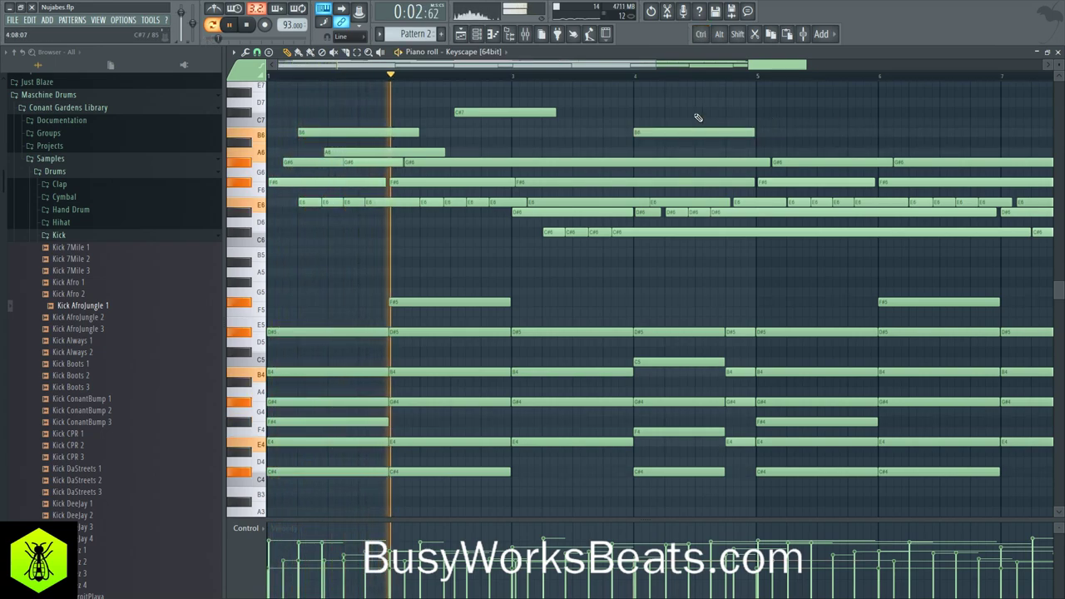
Save the project, and raise the B6 note in bar 4 to C#7 while auditioning the pattern.
key(ctrl+s)
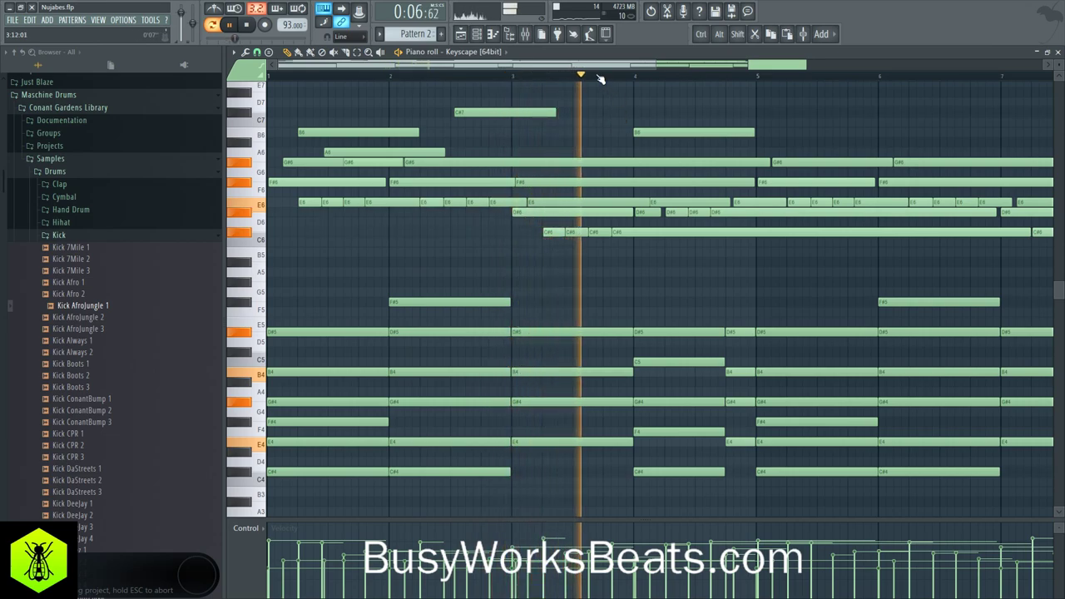
scroll(598, 76, down, 1)
key(space)
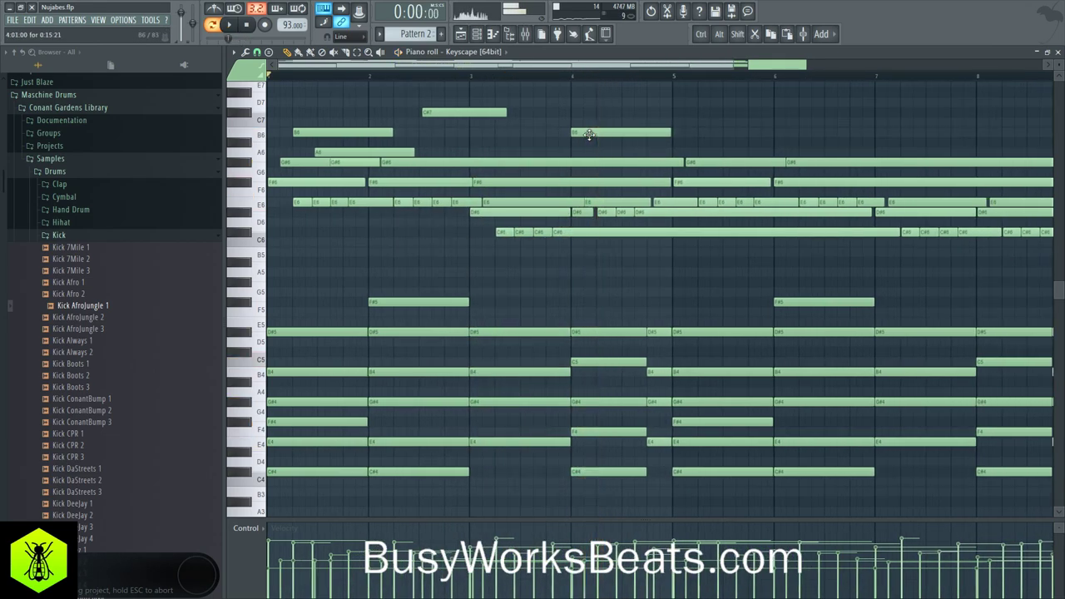
click(466, 76)
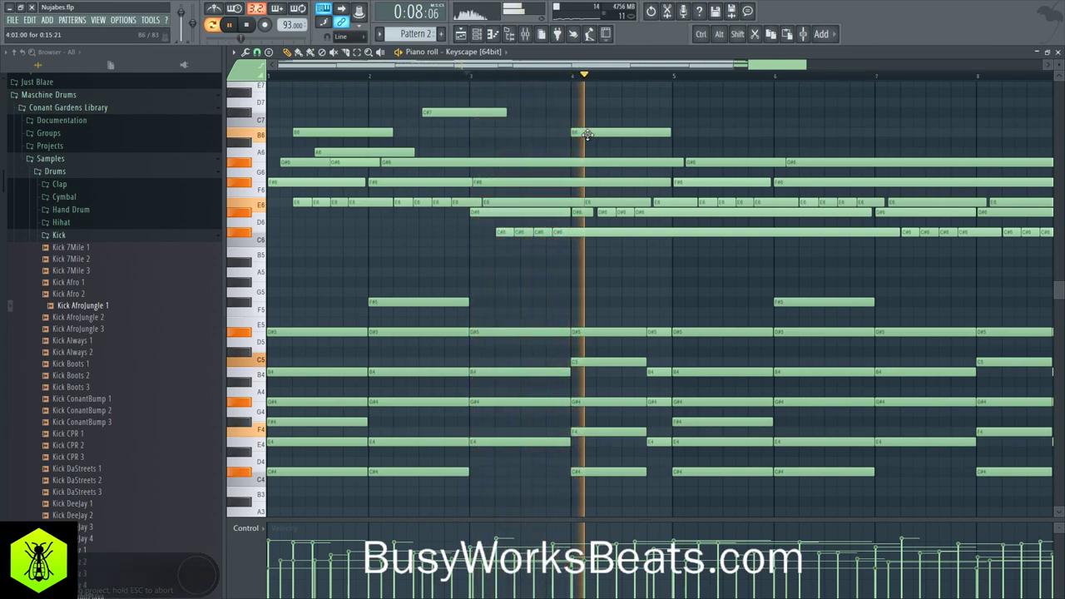
key(space)
drag(588, 141, 588, 111)
key(space)
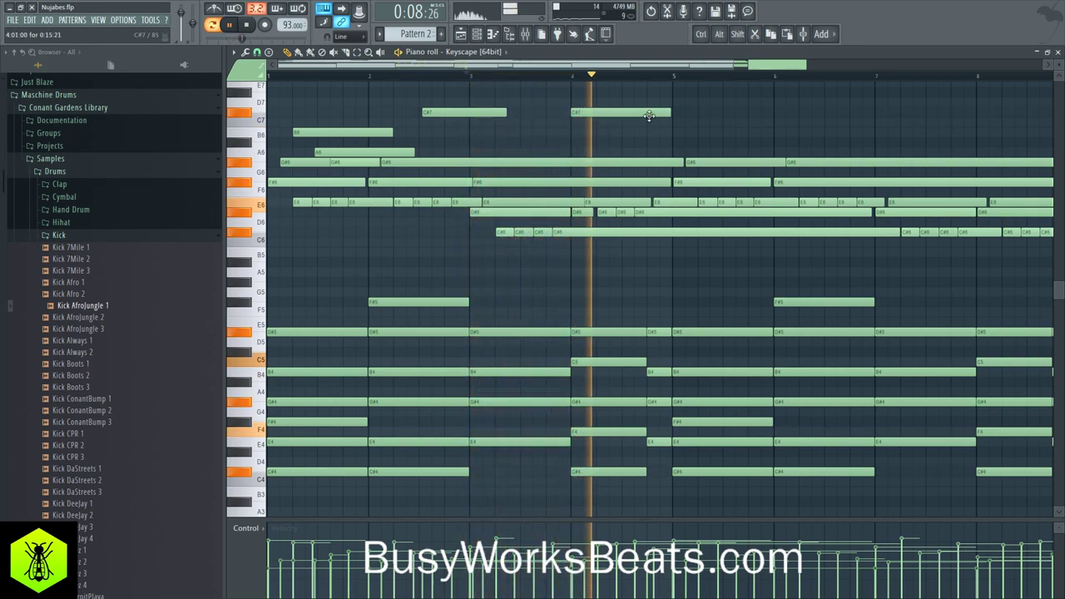
Add a short B6 note at the end of bar 4, ending at bar 5.
key(space)
scroll(663, 132, up, 1)
drag(654, 125, 647, 164)
key(space)
drag(746, 163, 673, 172)
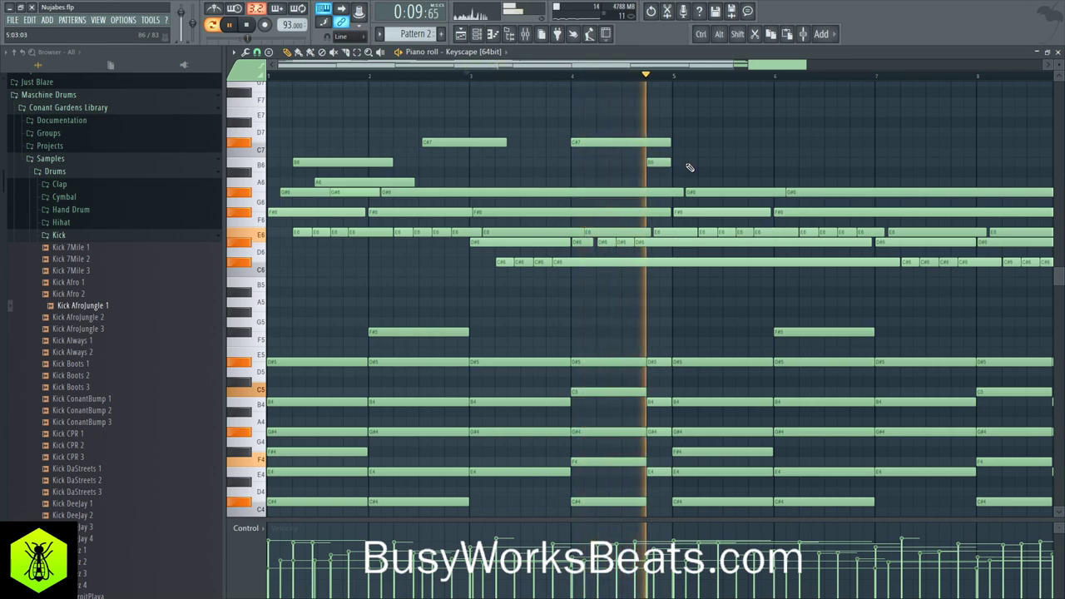
Add short A6 and B6 notes at the start of bar 5, followed by a second short A6 note.
scroll(630, 87, down, 2)
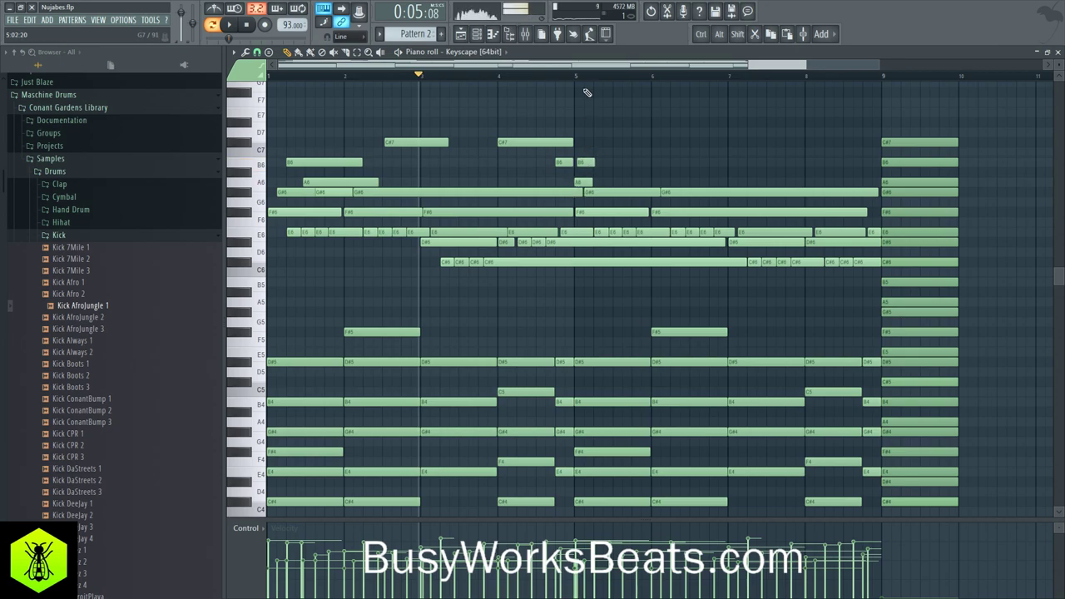
scroll(574, 79, up, 3)
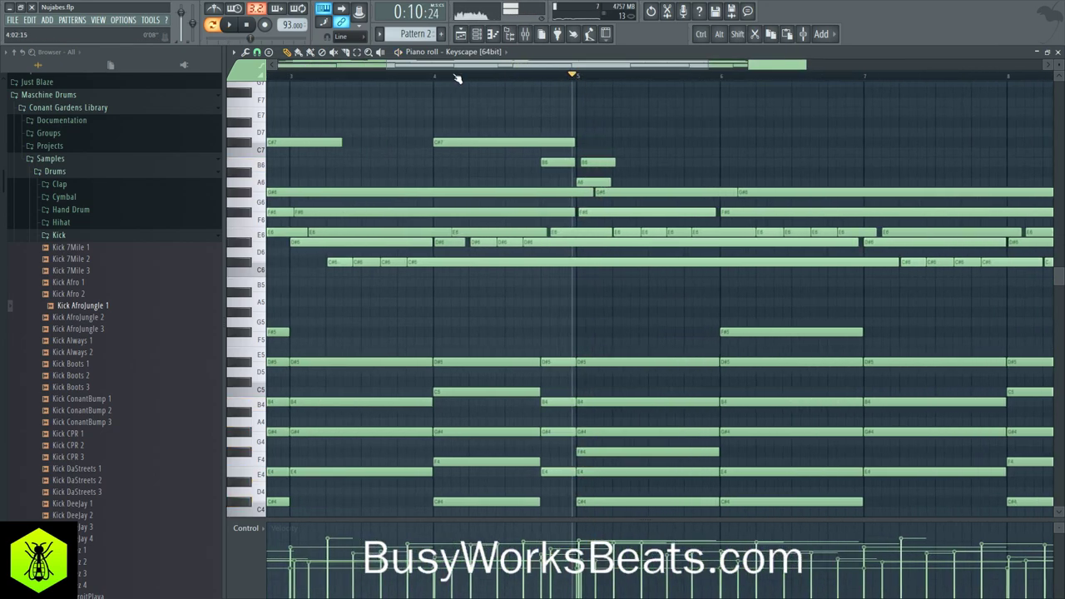
scroll(435, 75, down, 2)
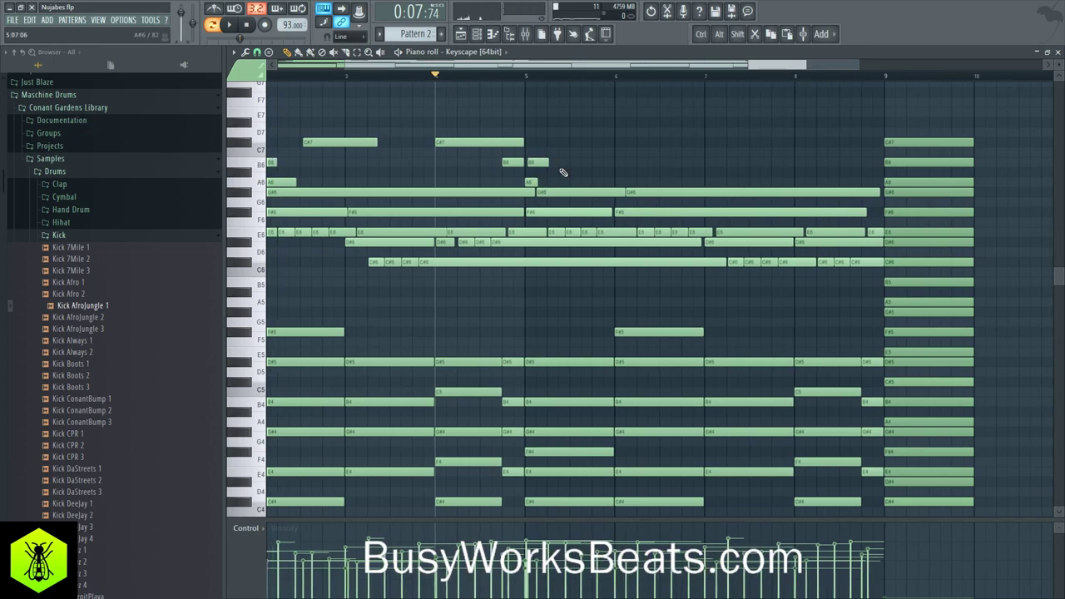
key(space)
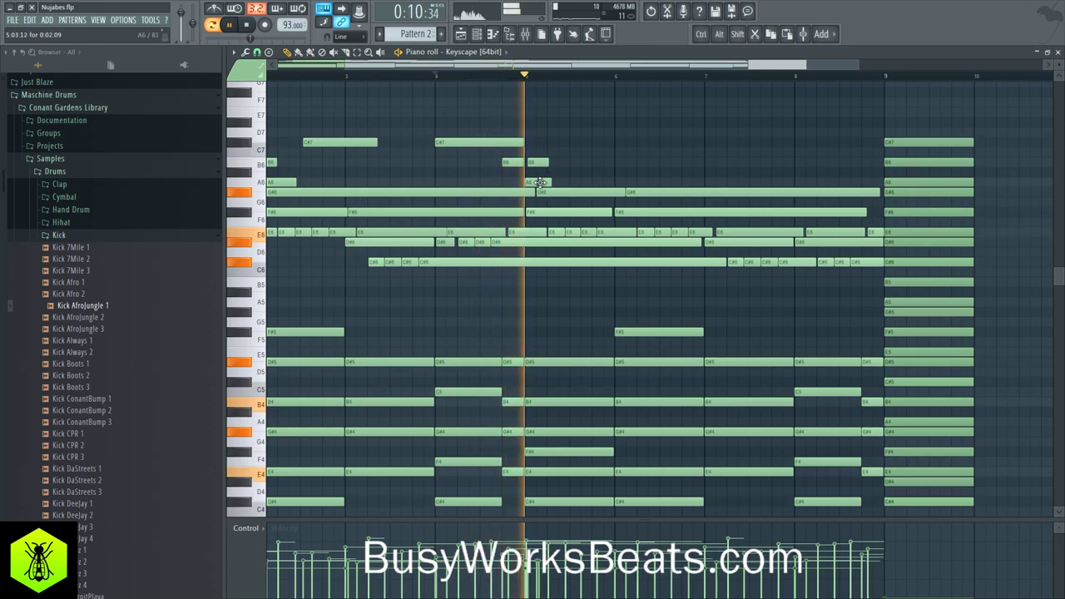
key(space)
key(space)
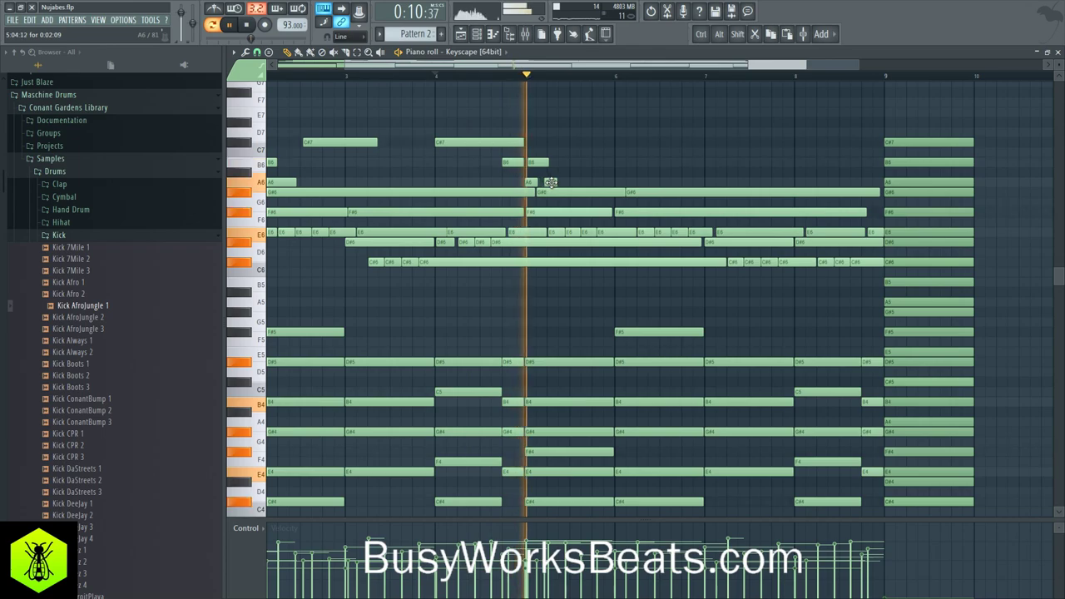
key(space)
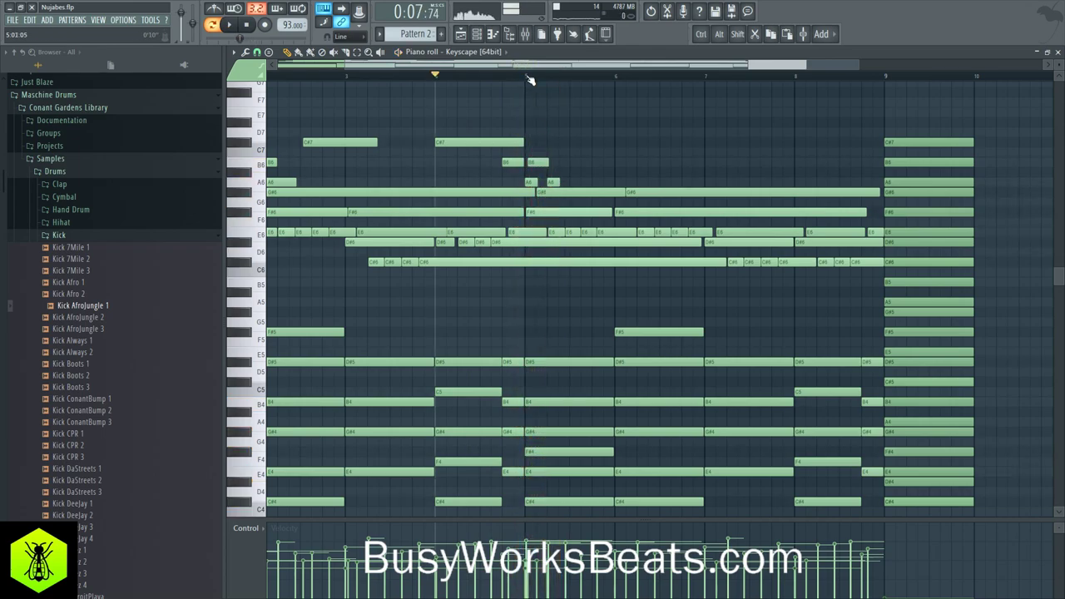
Replace the bar 5 G#6 note with a shorter one starting after the B6, and tighten the two A6 notes before it.
scroll(530, 78, up, 2)
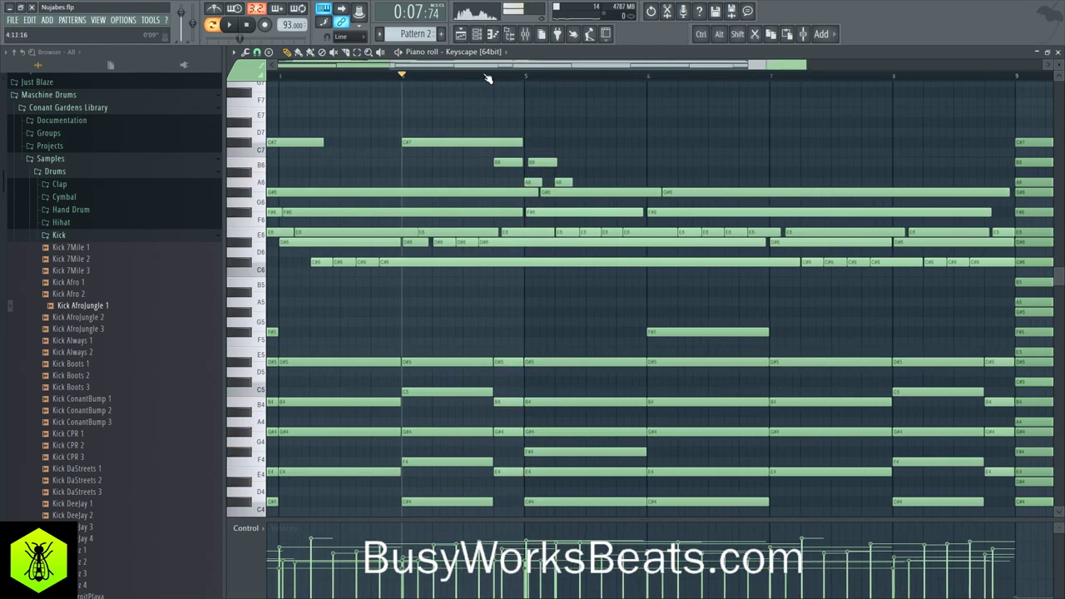
key(space)
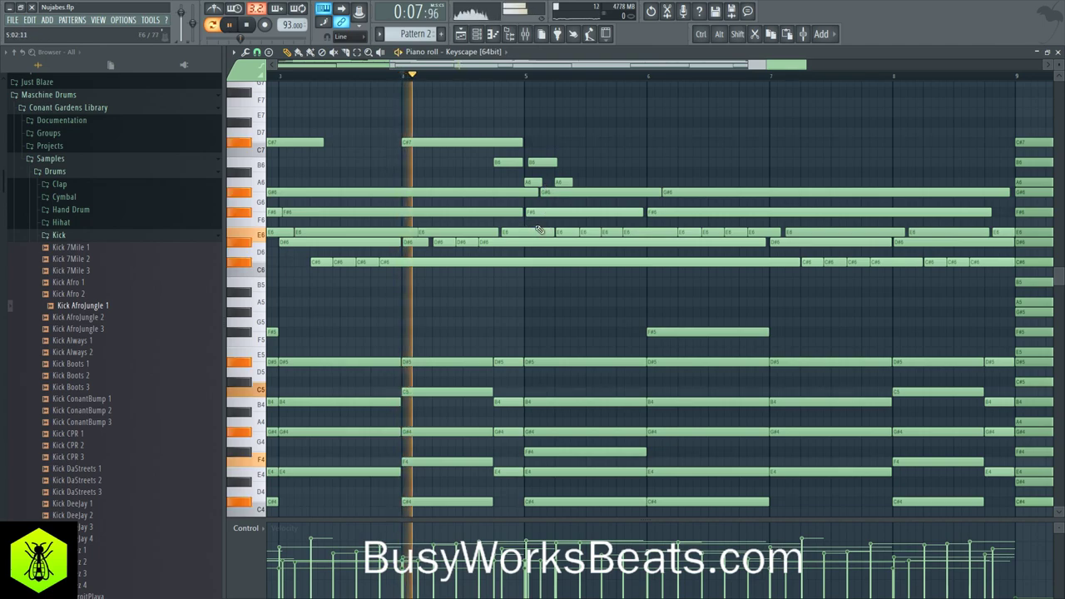
right_click(562, 188)
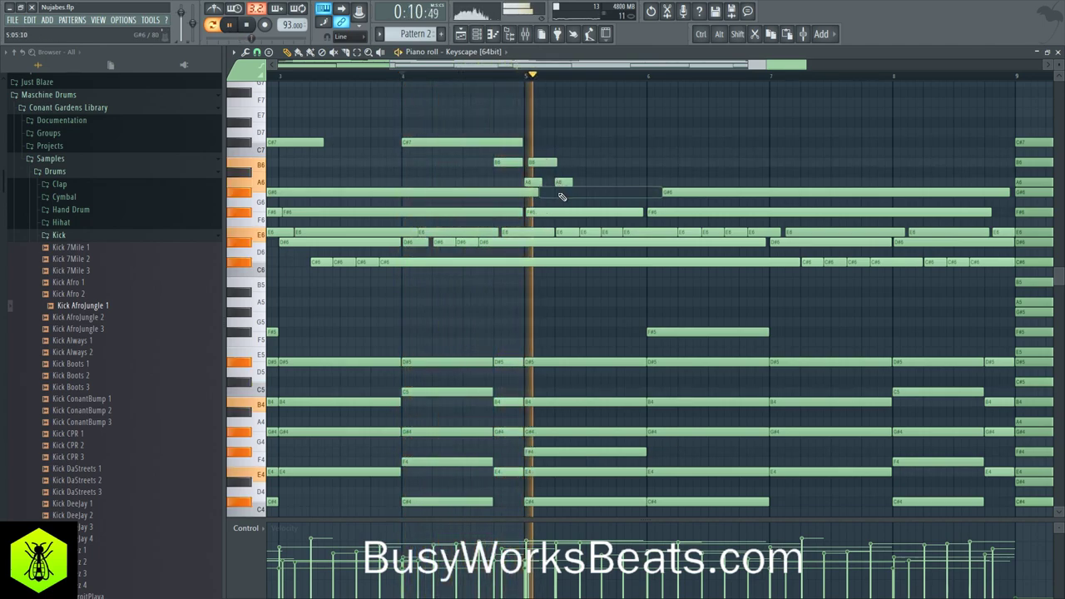
key(space)
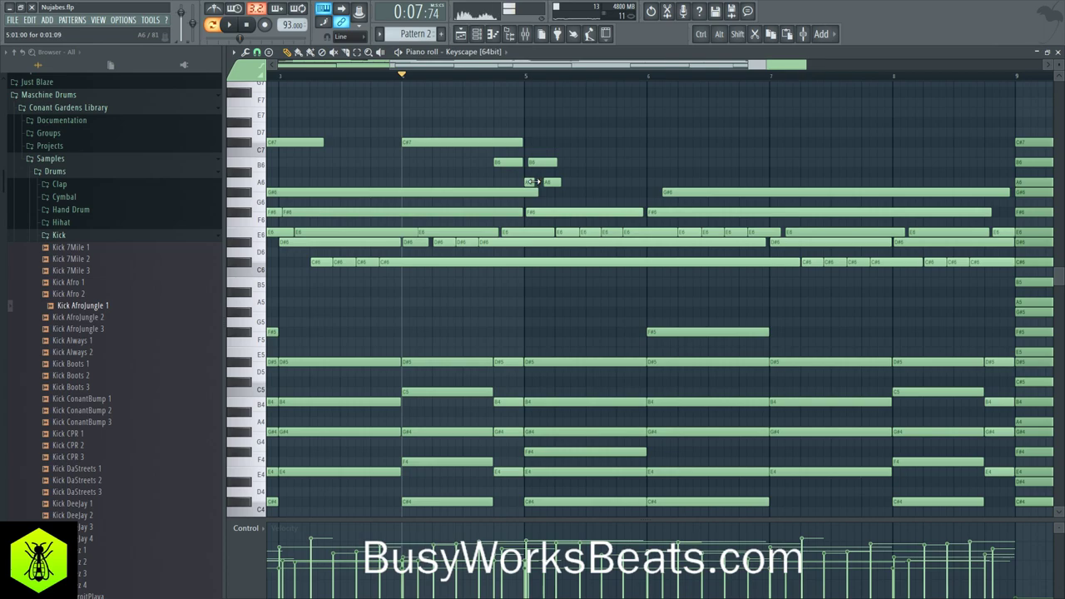
key(space)
mouse_move(551, 182)
mouse_down()
mouse_move(558, 191)
mouse_move(640, 191)
mouse_up()
click(558, 202)
key(space)
key(space)
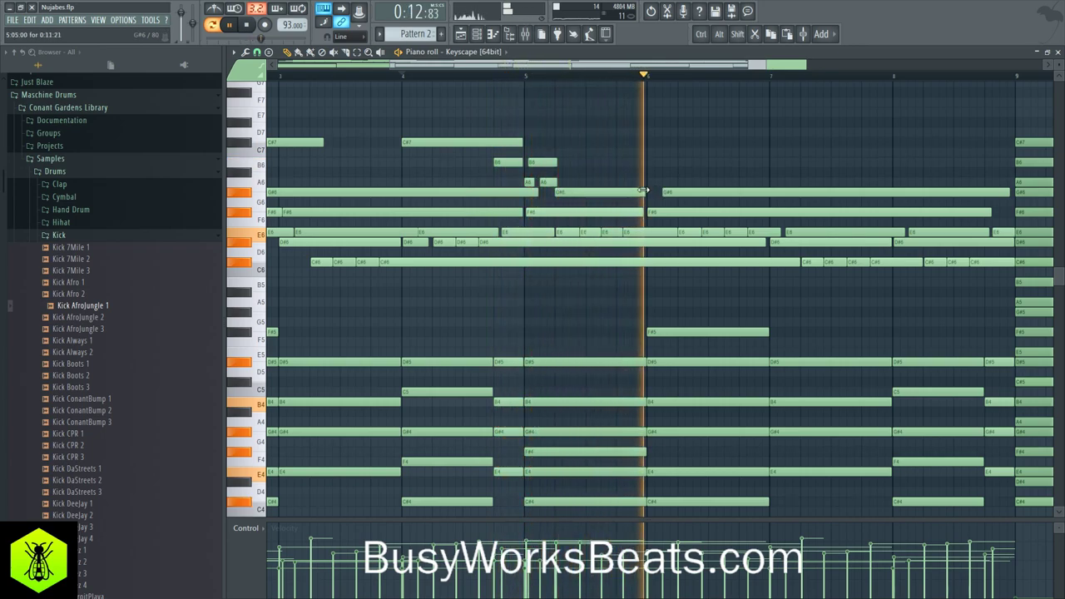
Add a D#7 note from the middle of bar 6 into bar 7, and play back the pattern.
scroll(654, 191, up, 3)
click(709, 181)
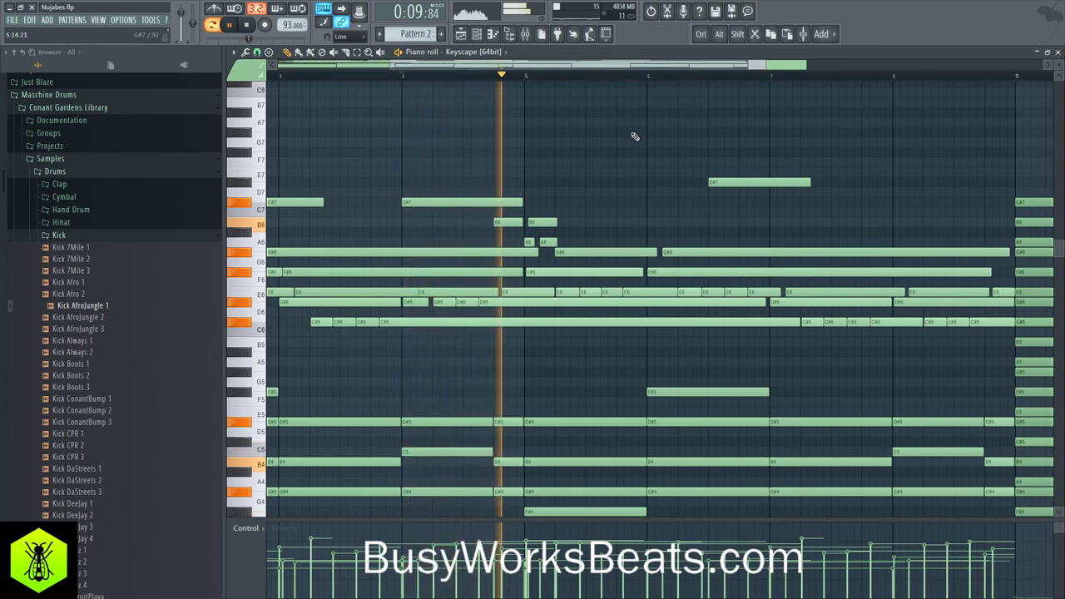
scroll(575, 86, down, 3)
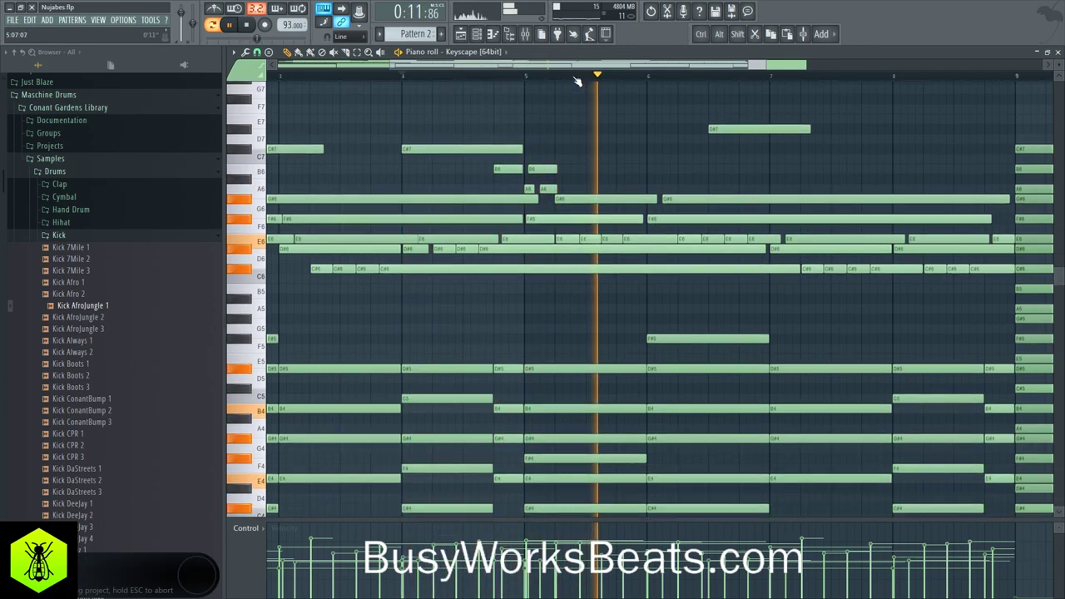
scroll(577, 80, down, 2)
scroll(578, 80, down, 3)
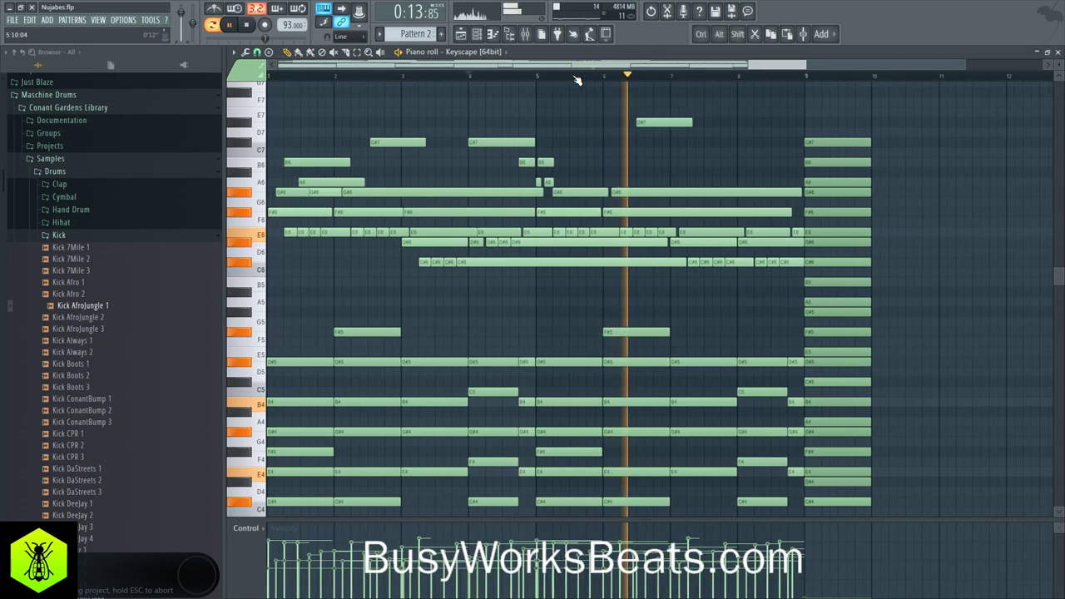
Add an F#7 note at the start of bar 7, and shorten the D#7 note to end at bar 7.
key(space)
click(669, 102)
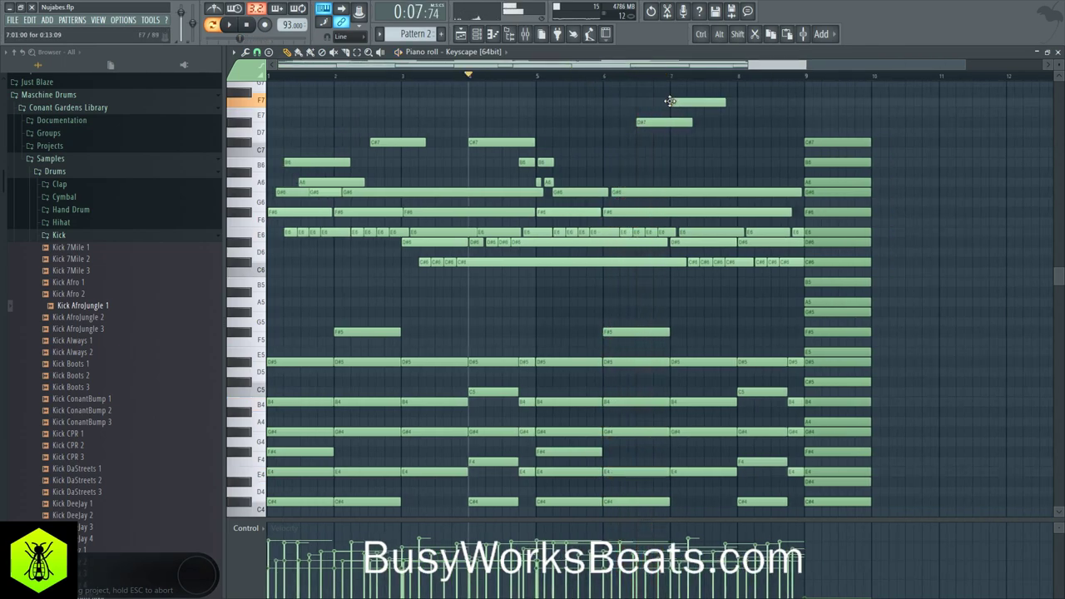
drag(669, 93, 669, 83)
key(space)
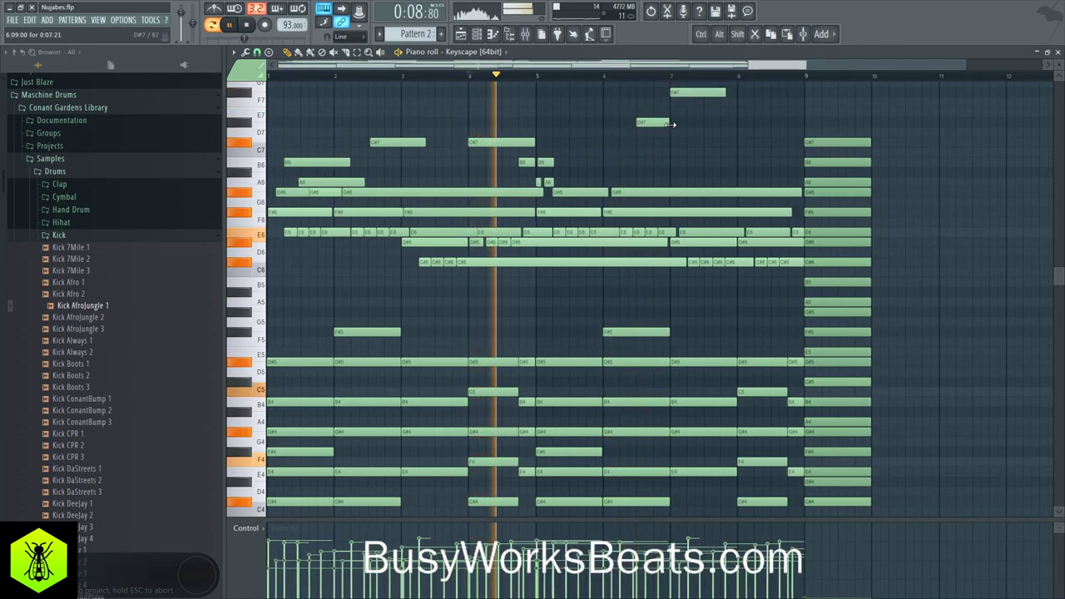
drag(680, 124, 669, 124)
scroll(693, 147, up, 2)
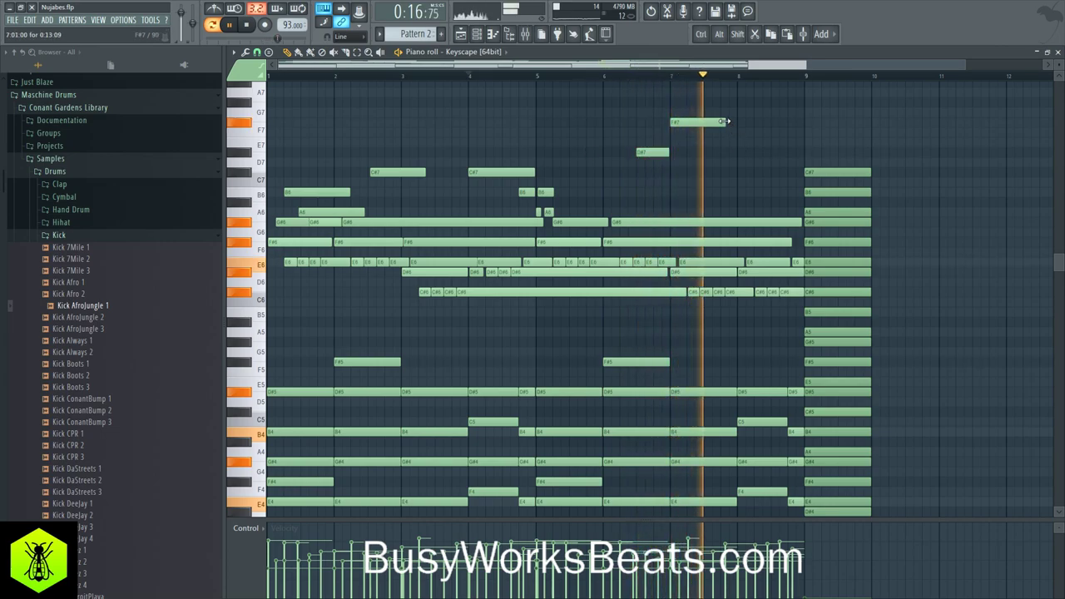
key(space)
In the playlist, trim the Pattern 1 clip to eight bars and place a Pattern 2 clip at bar 9 on Track 1.
click(1058, 52)
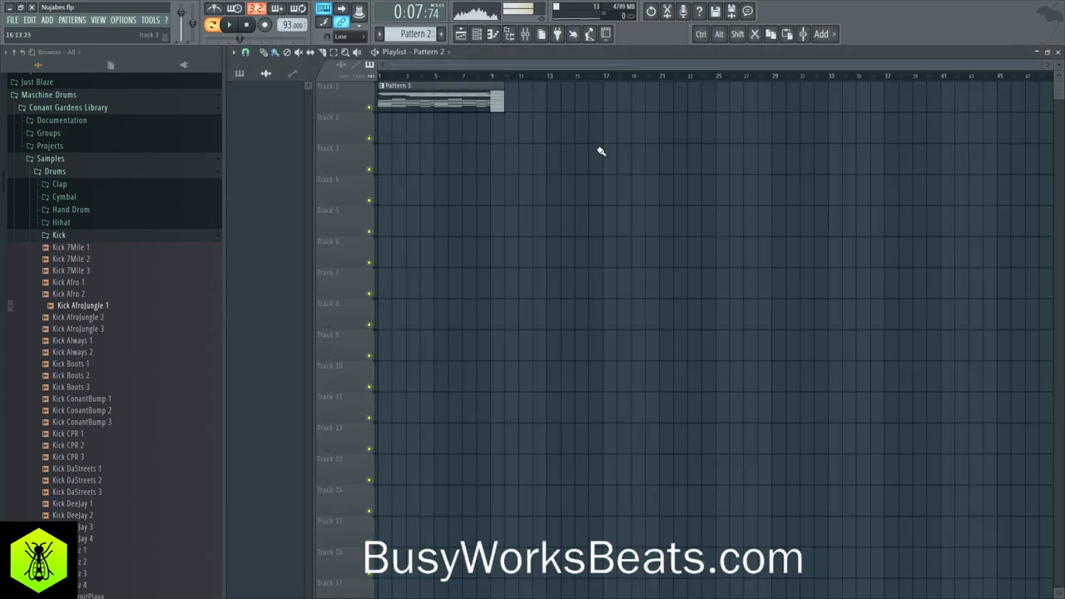
click(499, 112)
click(496, 88)
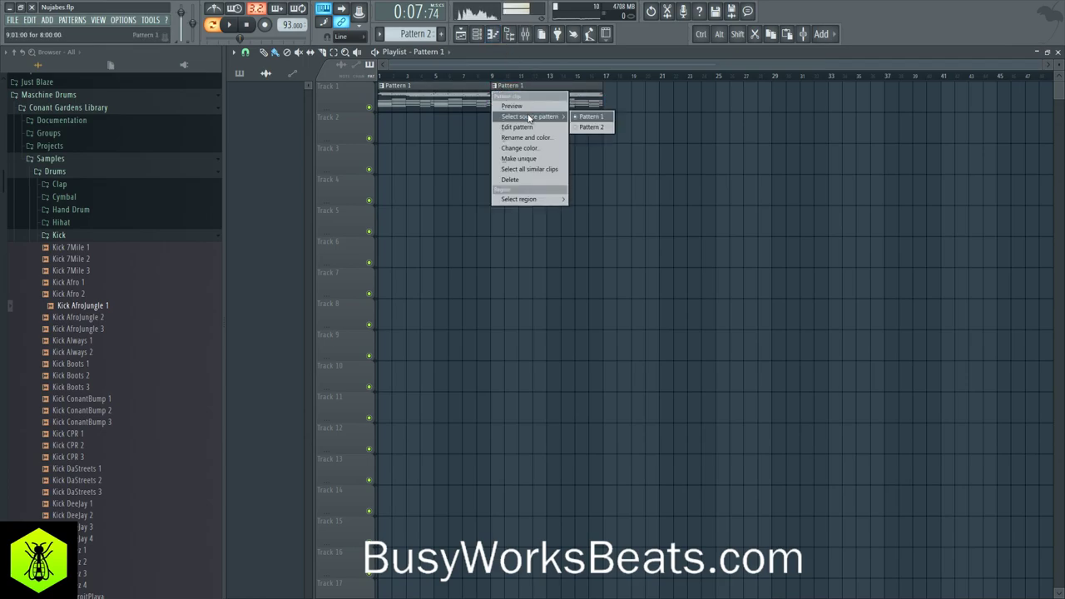
click(593, 127)
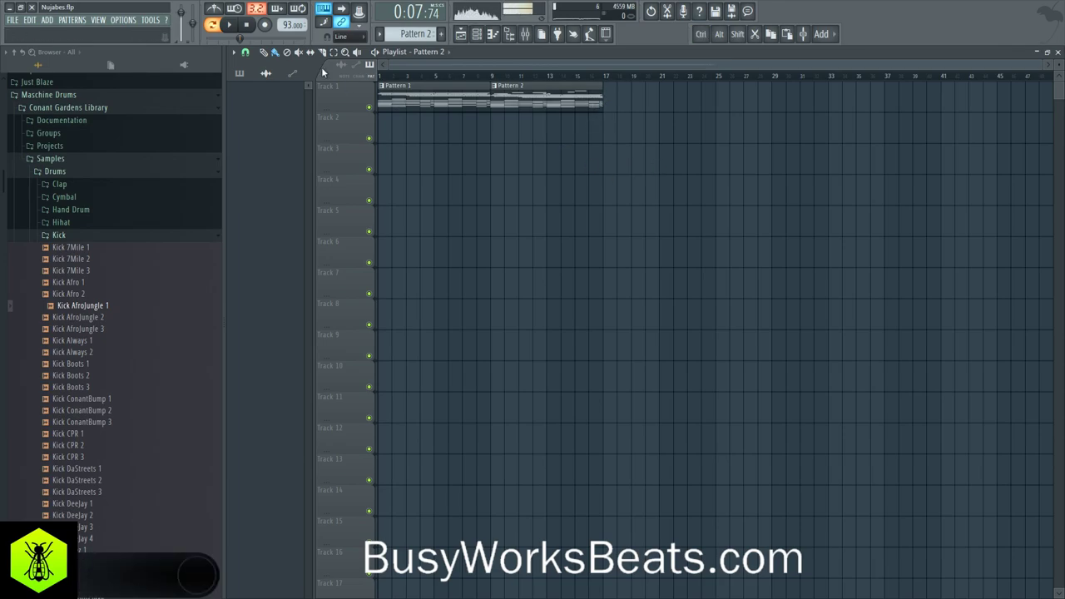
Load Edison in the first effect slot of mixer Insert 1, and set its maximum recording time to 10 minutes.
click(524, 35)
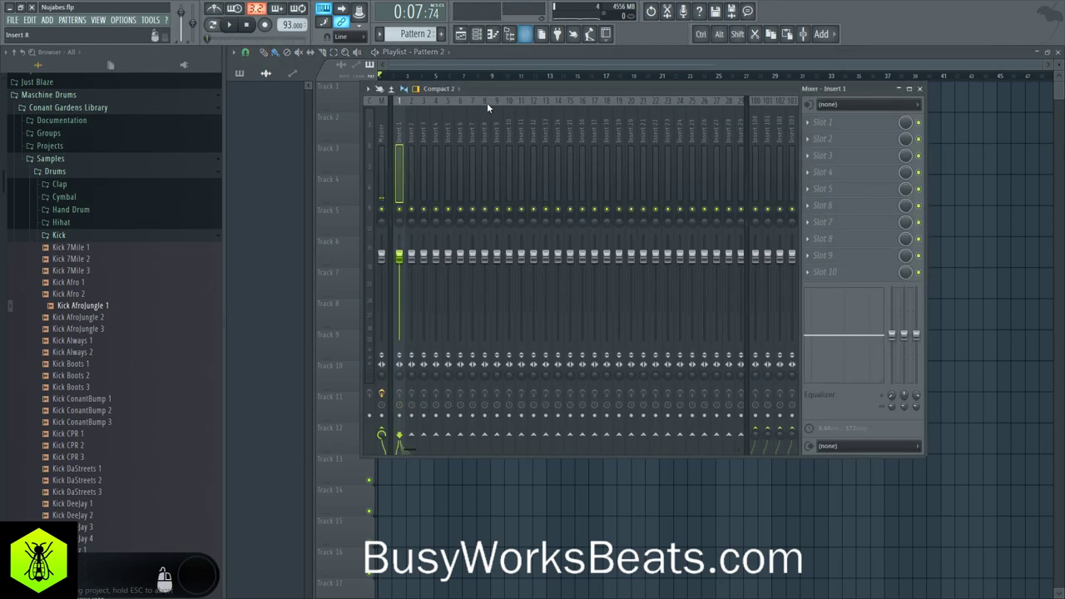
click(481, 35)
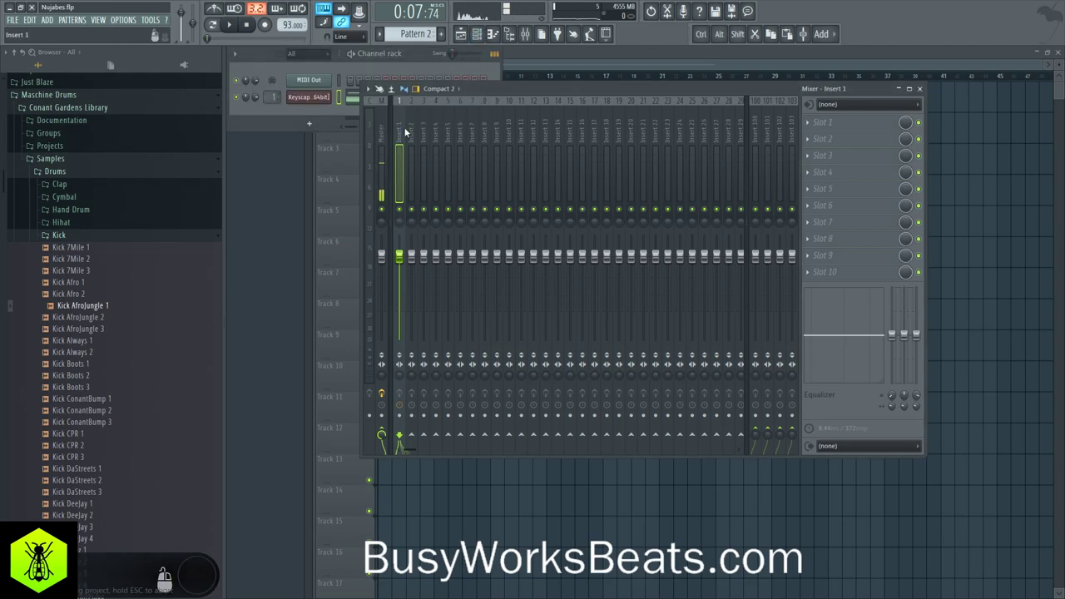
click(821, 123)
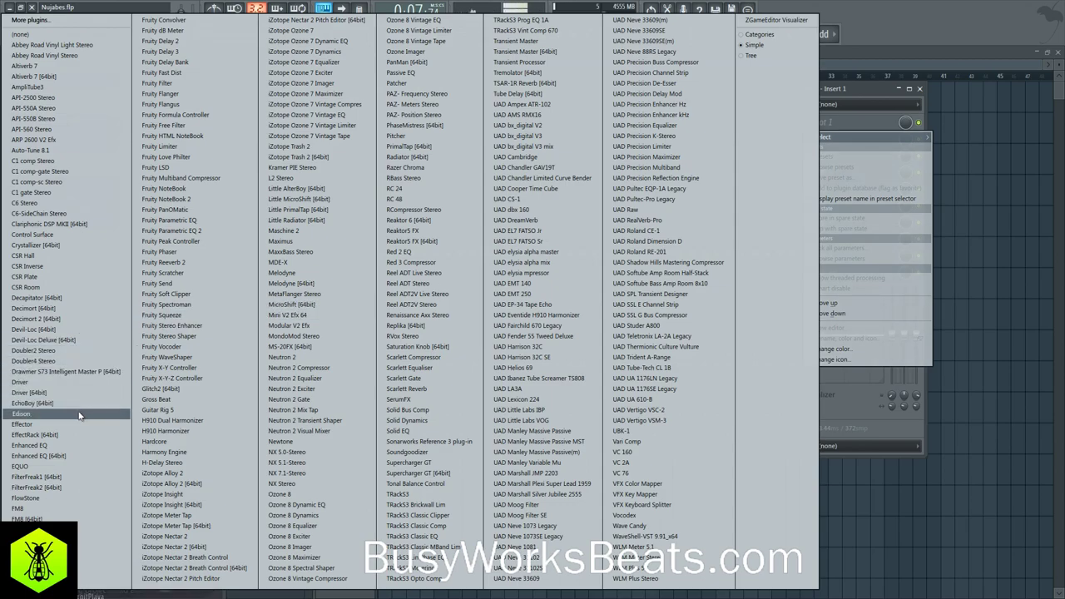
click(80, 415)
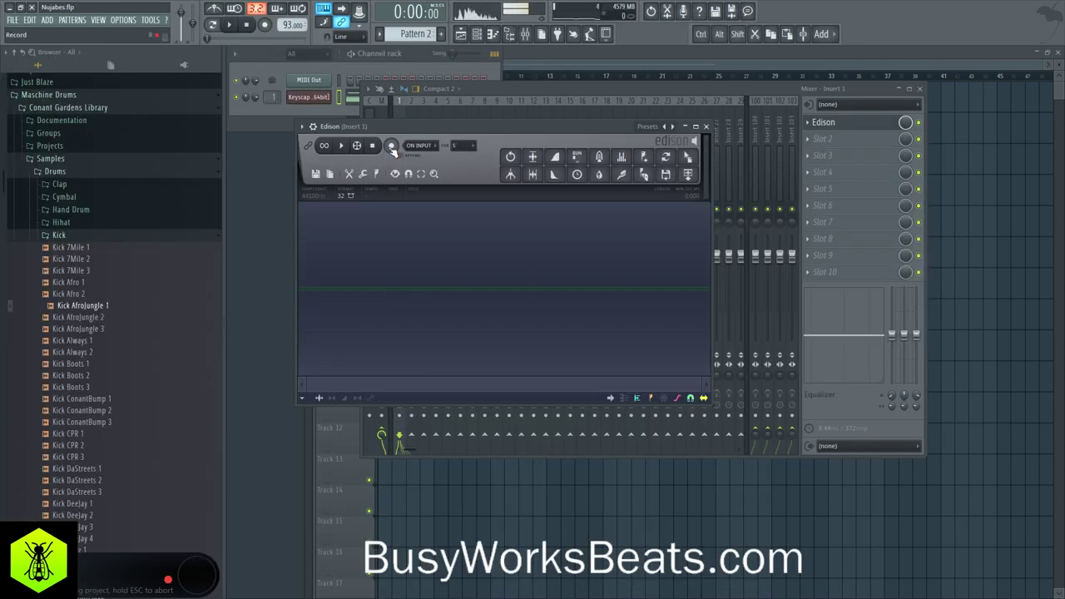
click(460, 147)
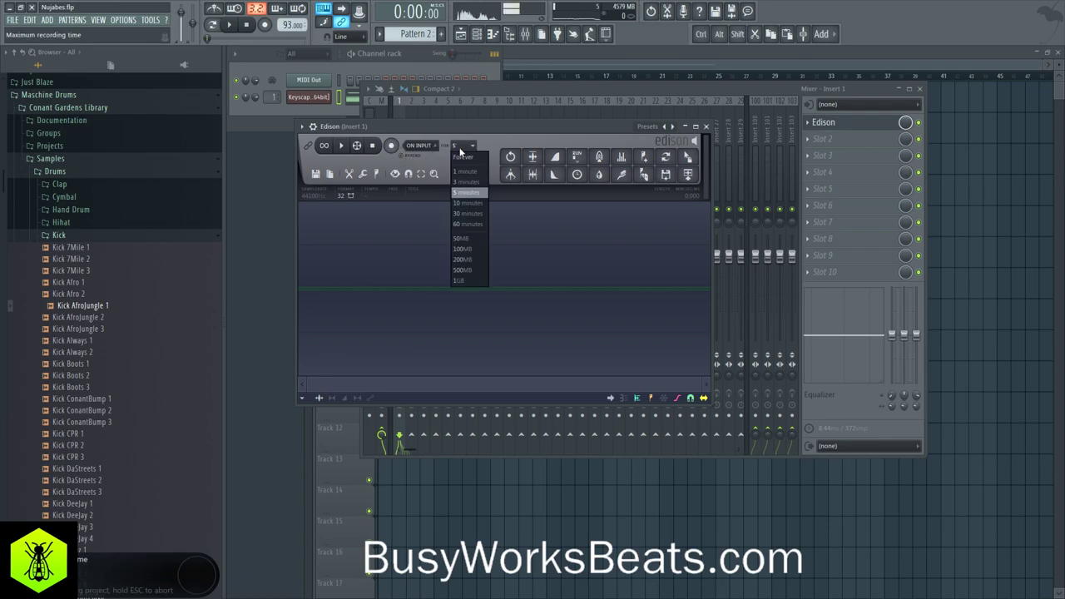
click(483, 204)
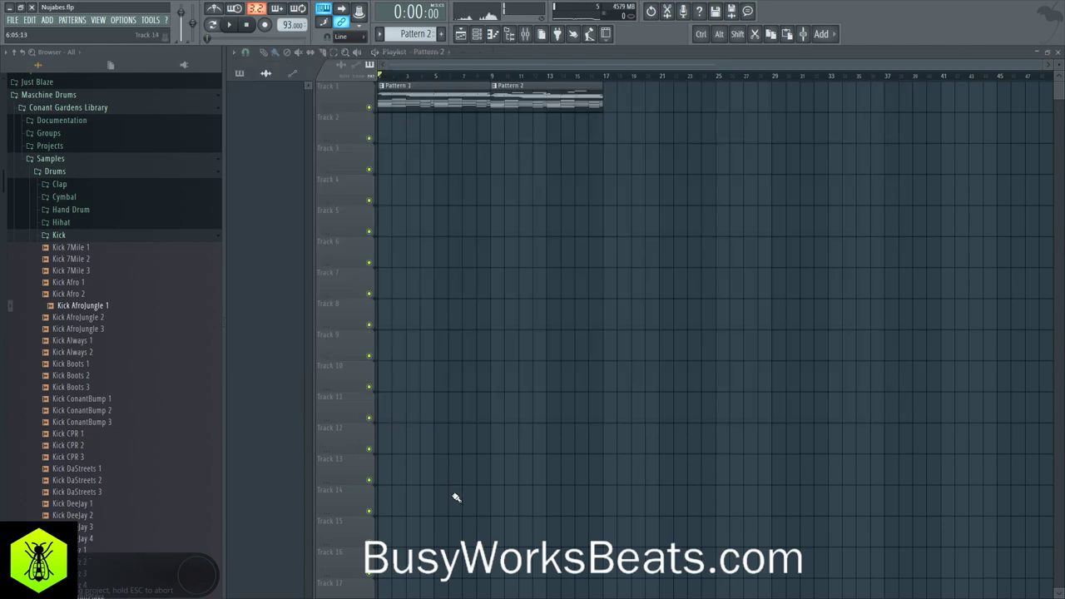
Place another Pattern 2 clip at bar 19 on Track 1, and start recording the song playback in Edison with On Play mode.
mouse_move(619, 144)
mouse_down()
mouse_move(584, 84)
mouse_move(664, 100)
mouse_up()
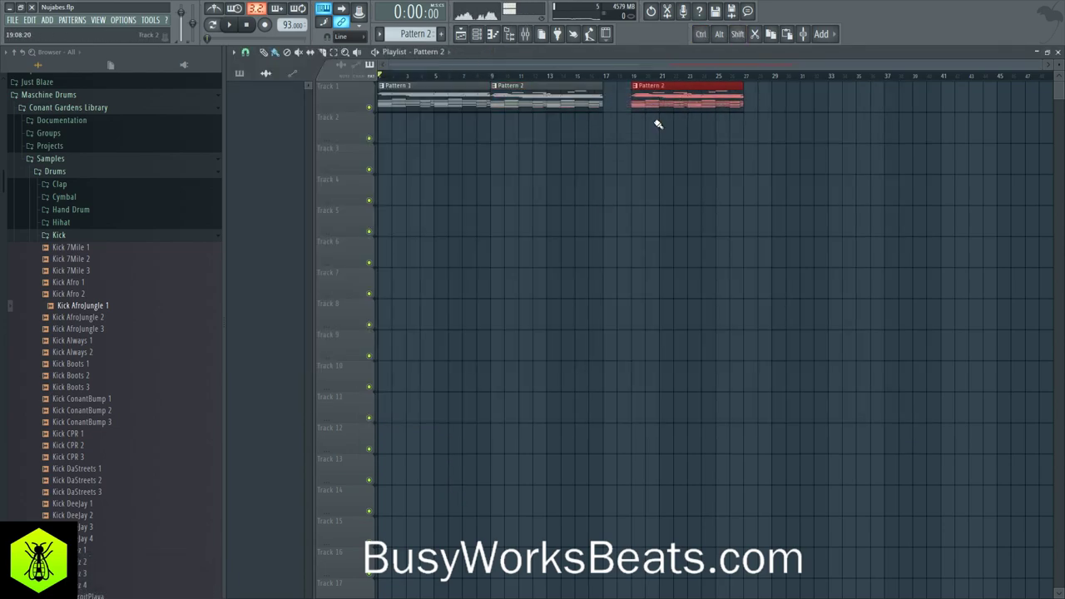
click(527, 37)
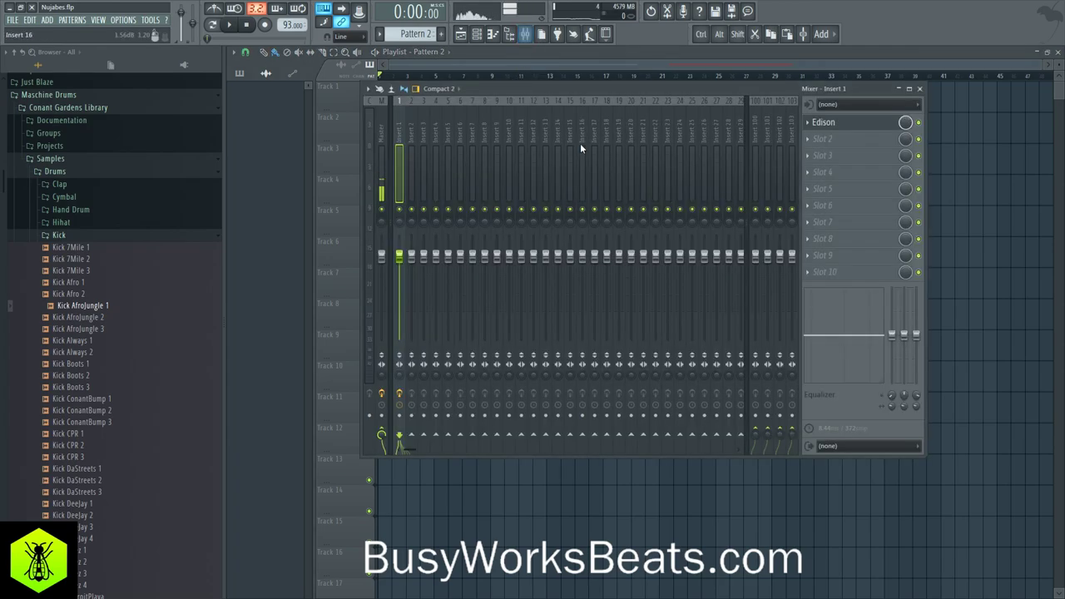
click(842, 123)
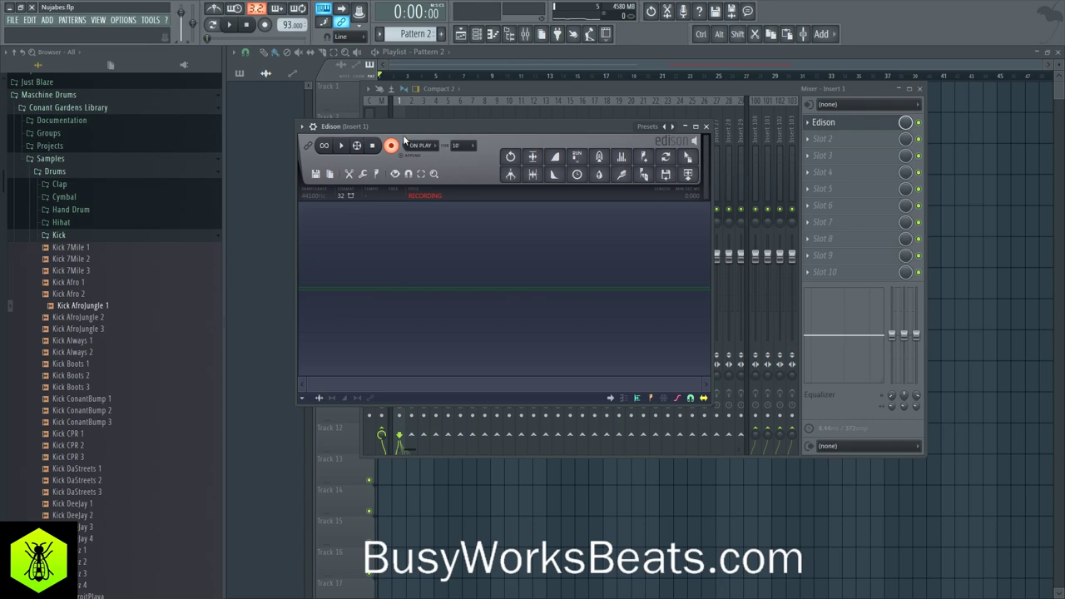
click(237, 26)
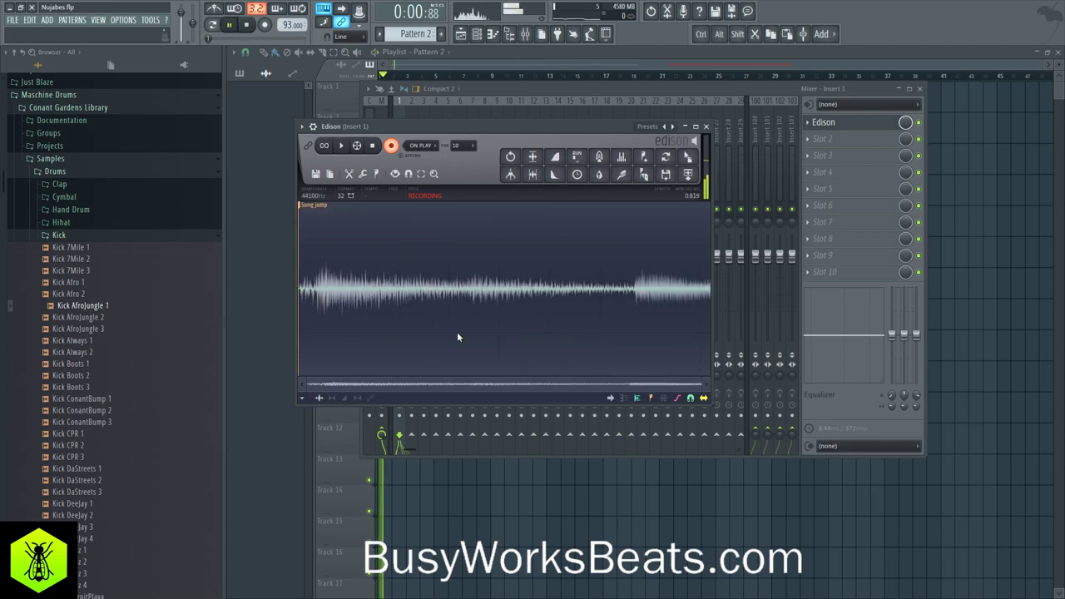
Stop the playback and the Edison recording, and send the recorded audio to the playlist as an audio clip.
right_click(506, 492)
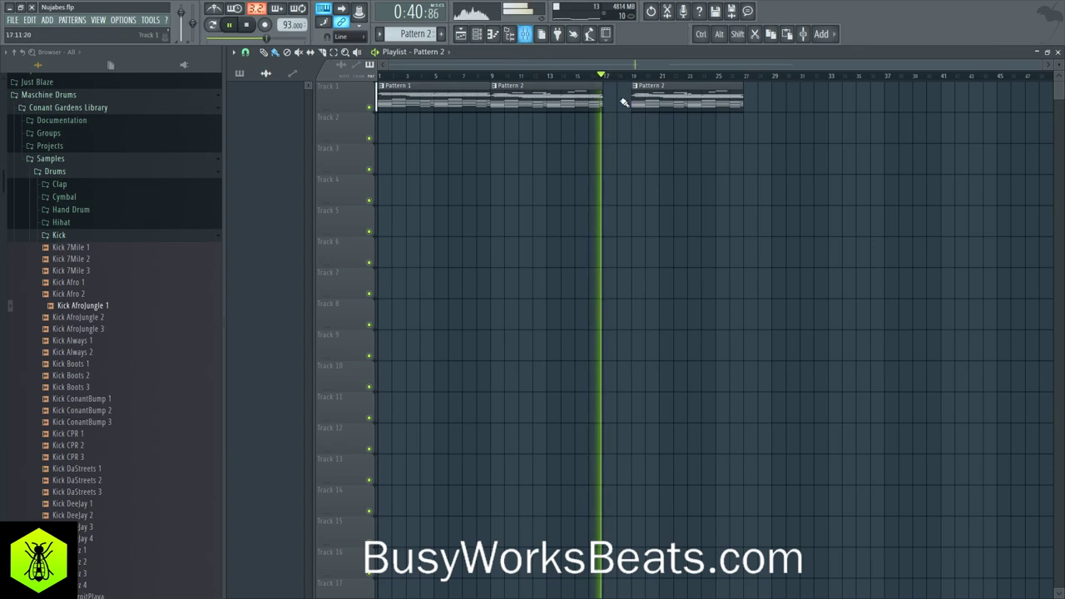
key(space)
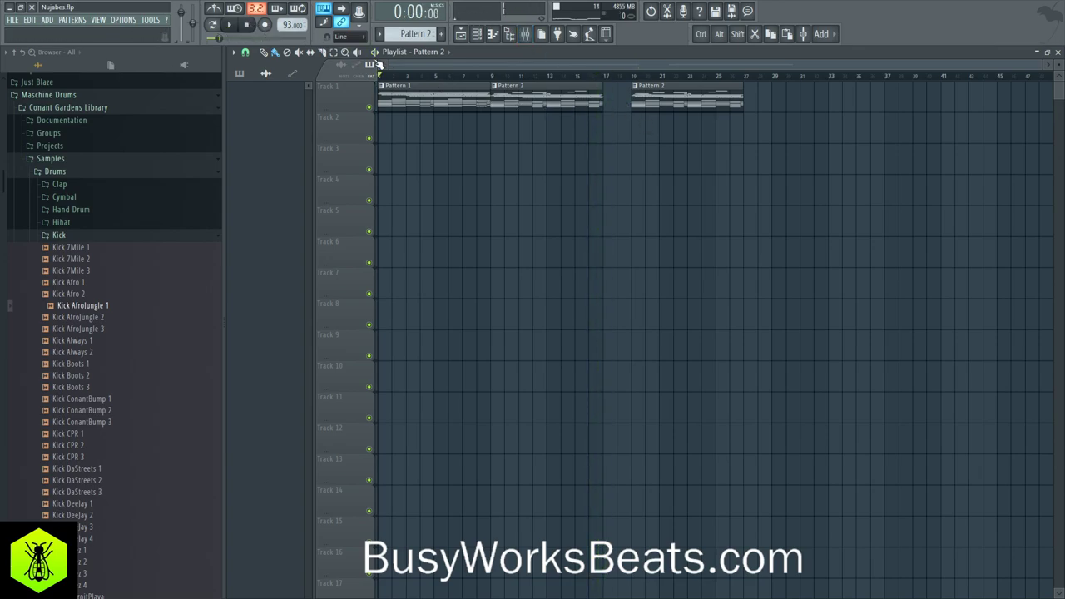
click(524, 37)
click(857, 123)
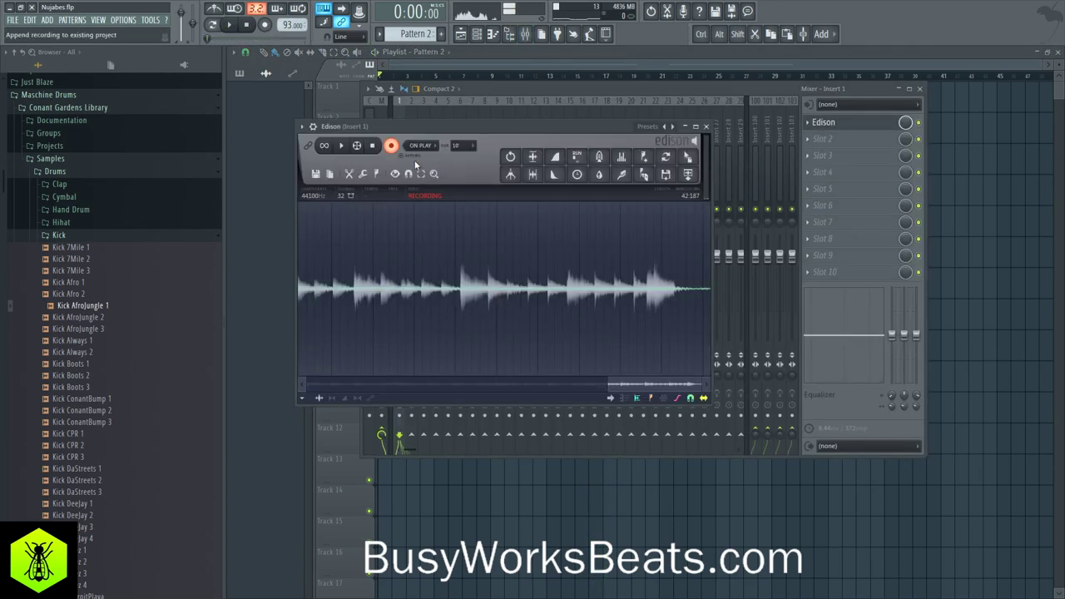
click(373, 146)
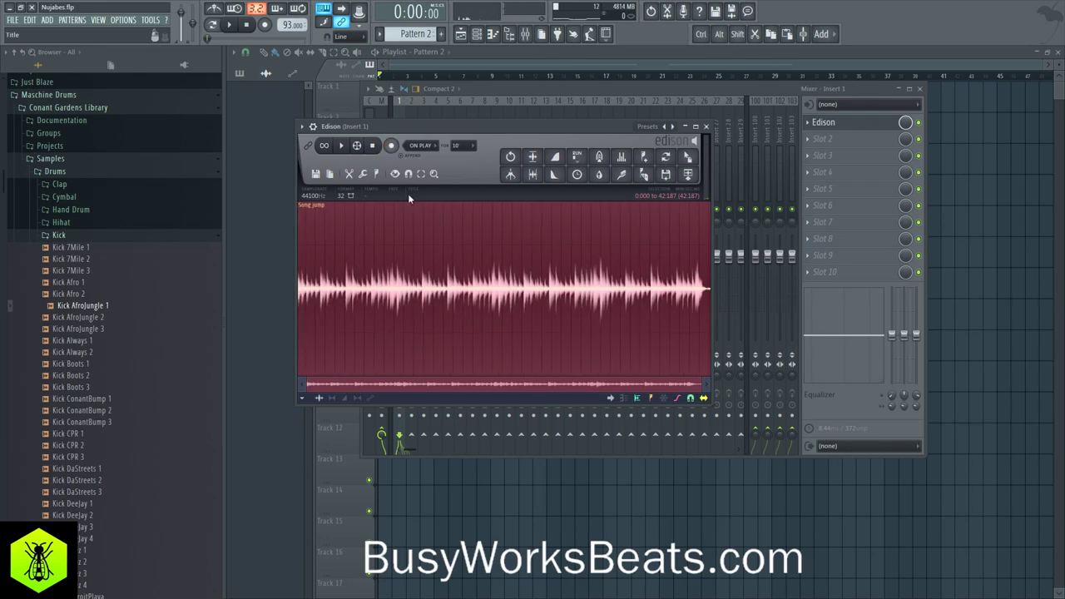
click(688, 175)
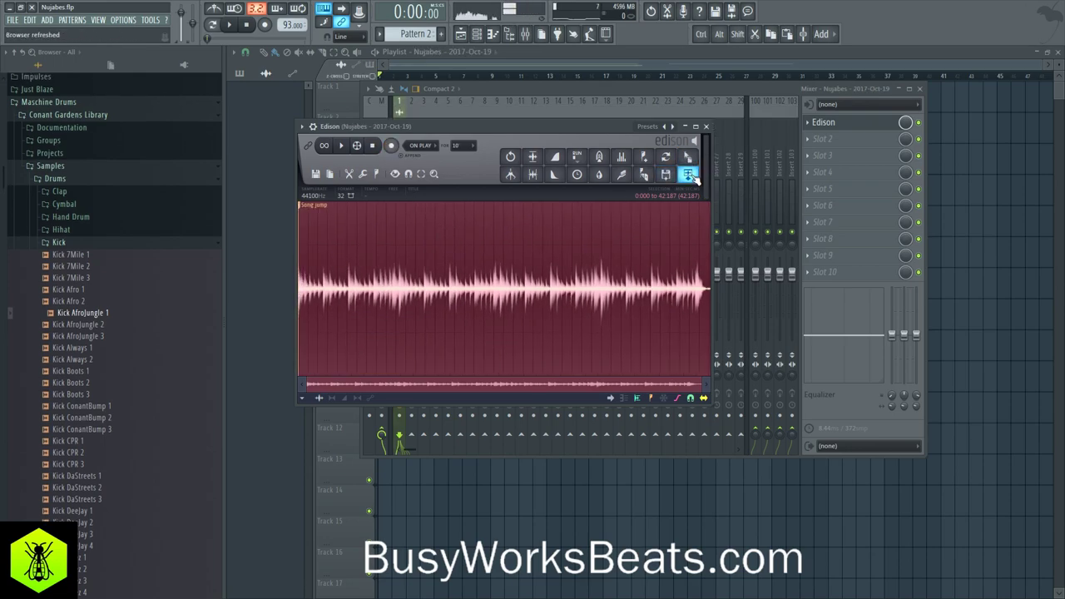
key(F12)
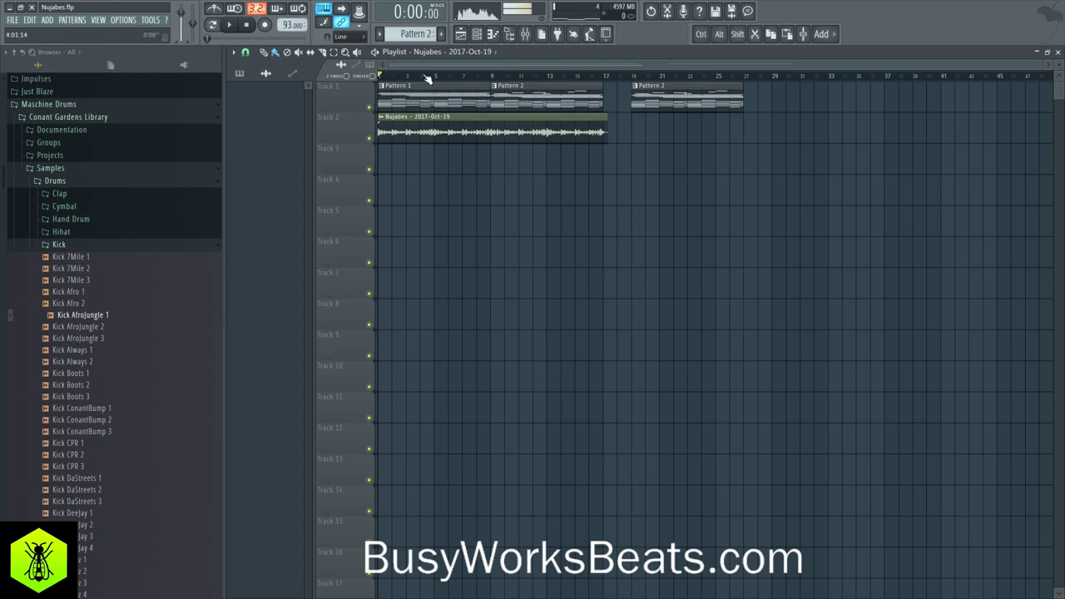
Mute Track 1 in the playlist and play the recorded audio clip with the metronome on.
scroll(414, 77, up, 4)
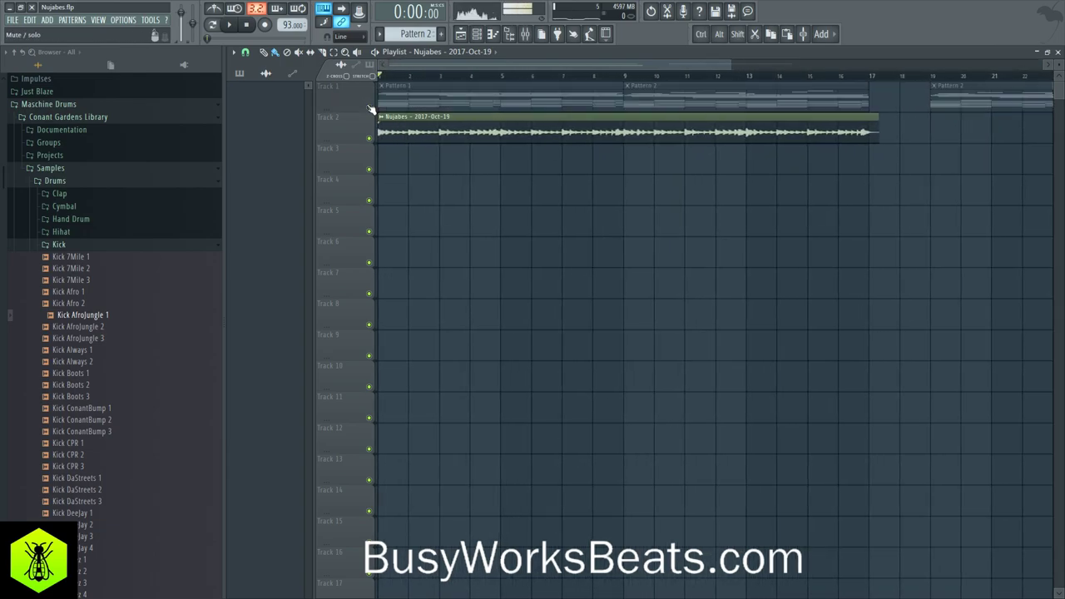
key(space)
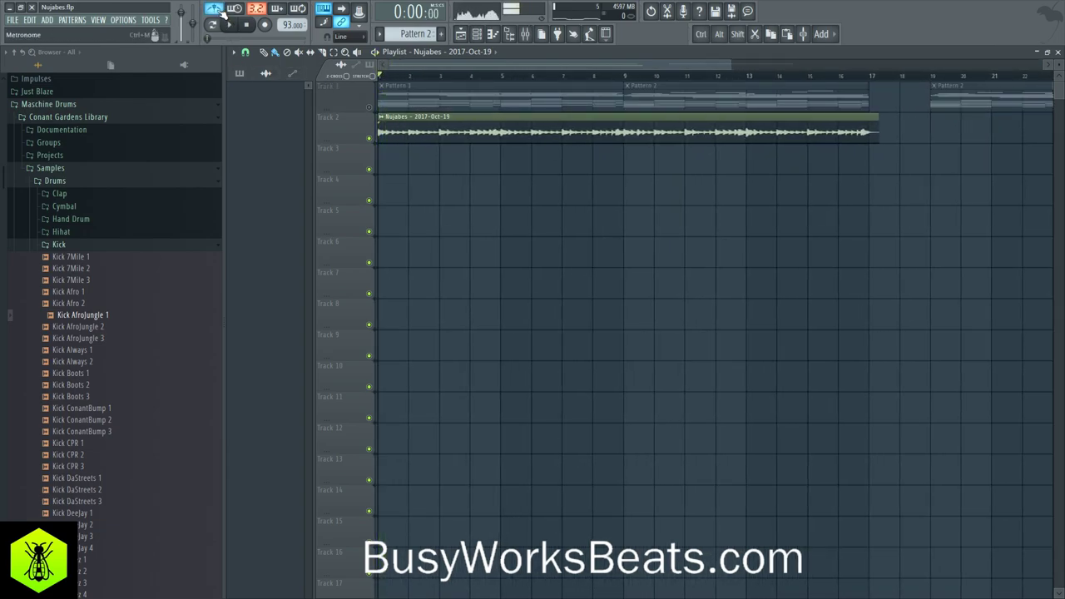
key(space)
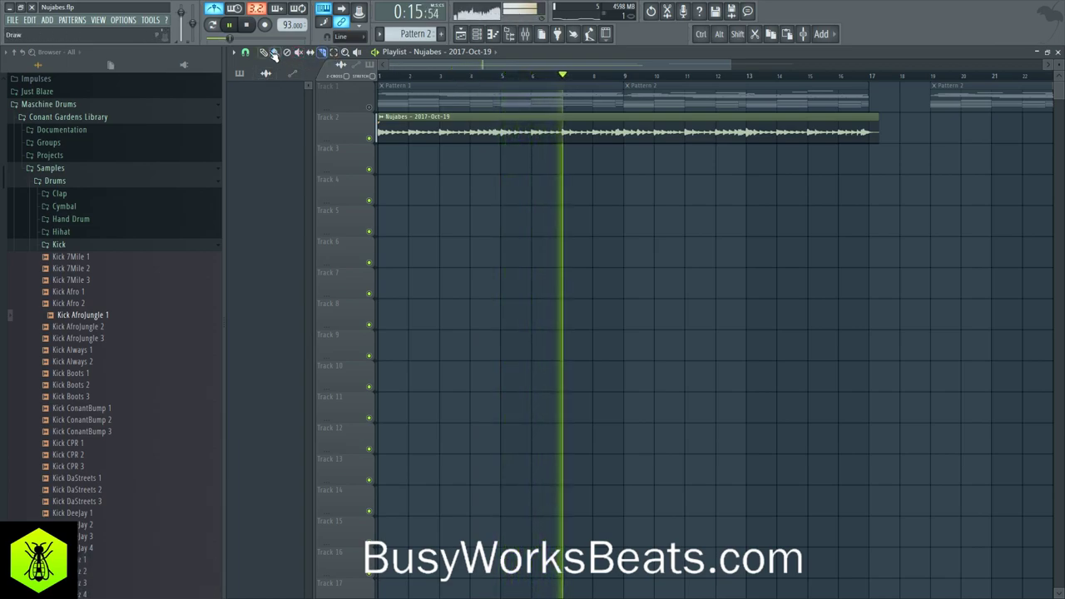
Trim the end of the recorded audio clip on Track 2 to bar 17 and stop the playback.
click(245, 52)
click(260, 223)
drag(873, 132, 876, 156)
scroll(604, 78, down, 2)
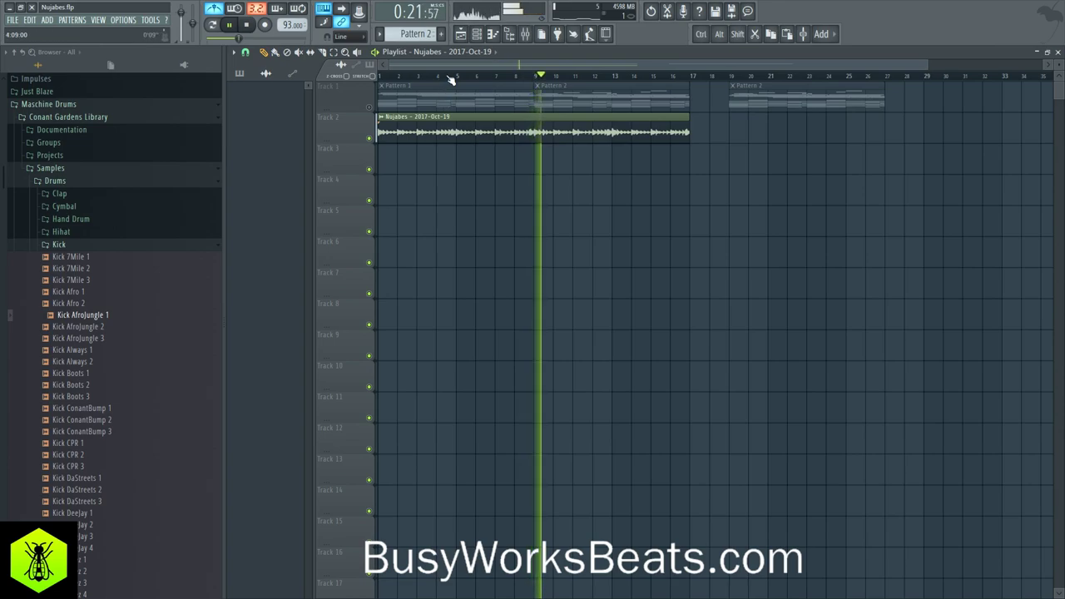
key(space)
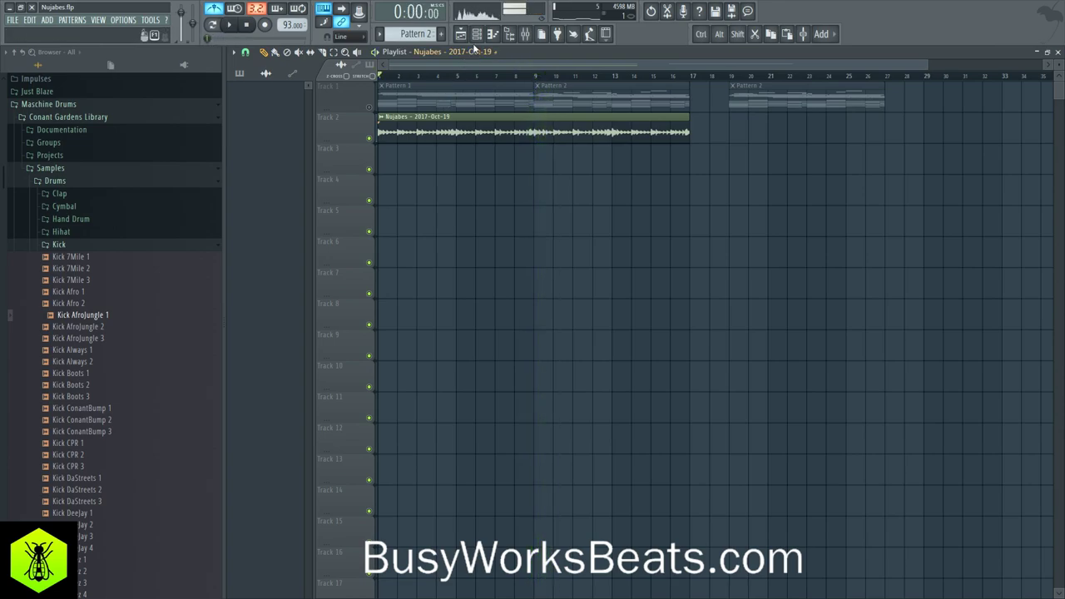
Rename the first mixer insert track as piano.
click(477, 34)
click(526, 34)
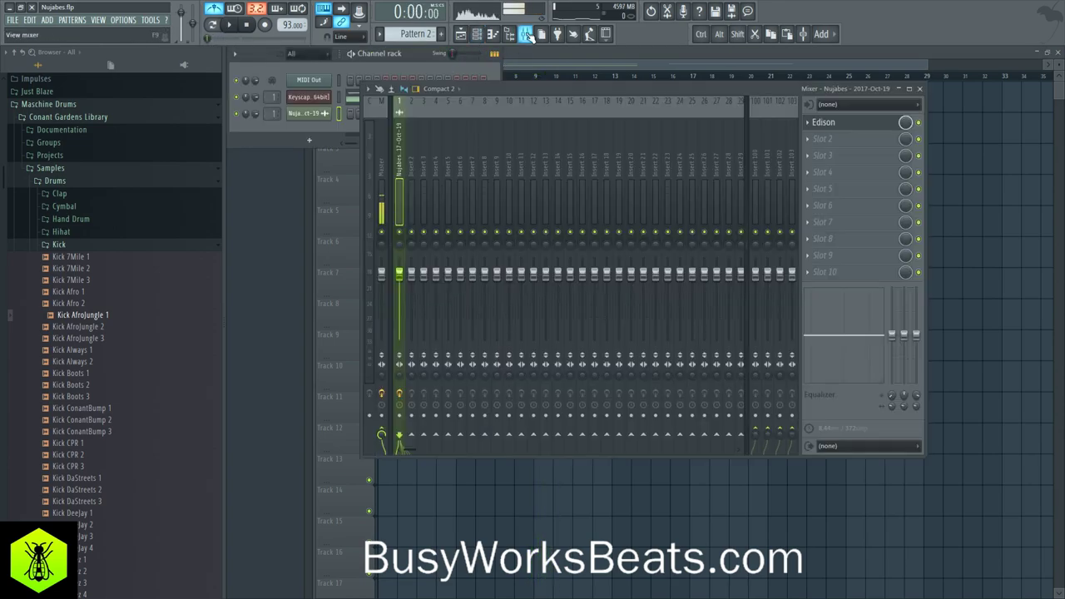
right_click(403, 141)
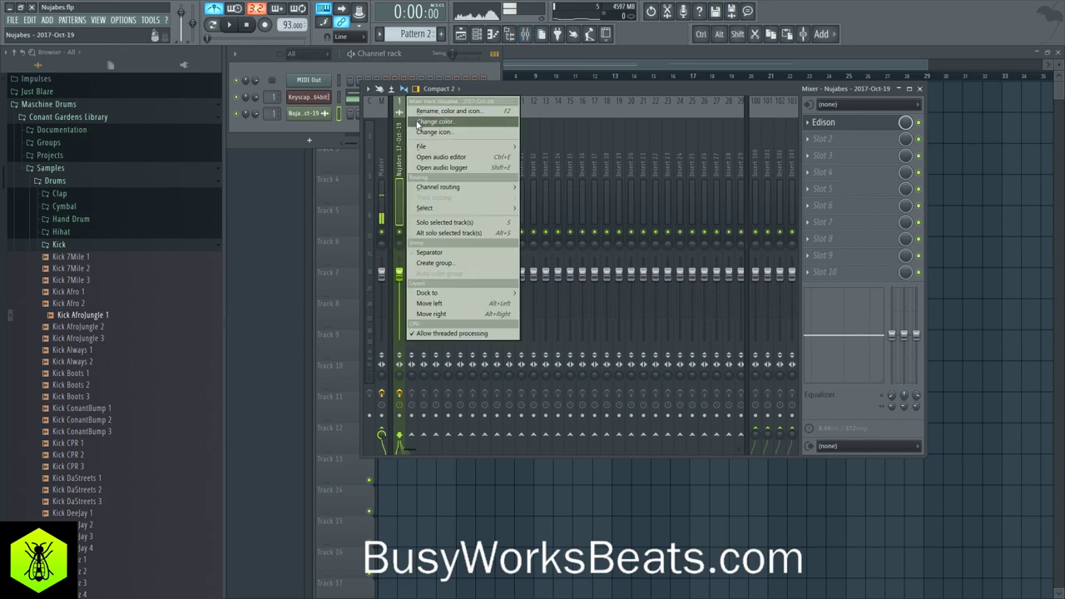
click(420, 110)
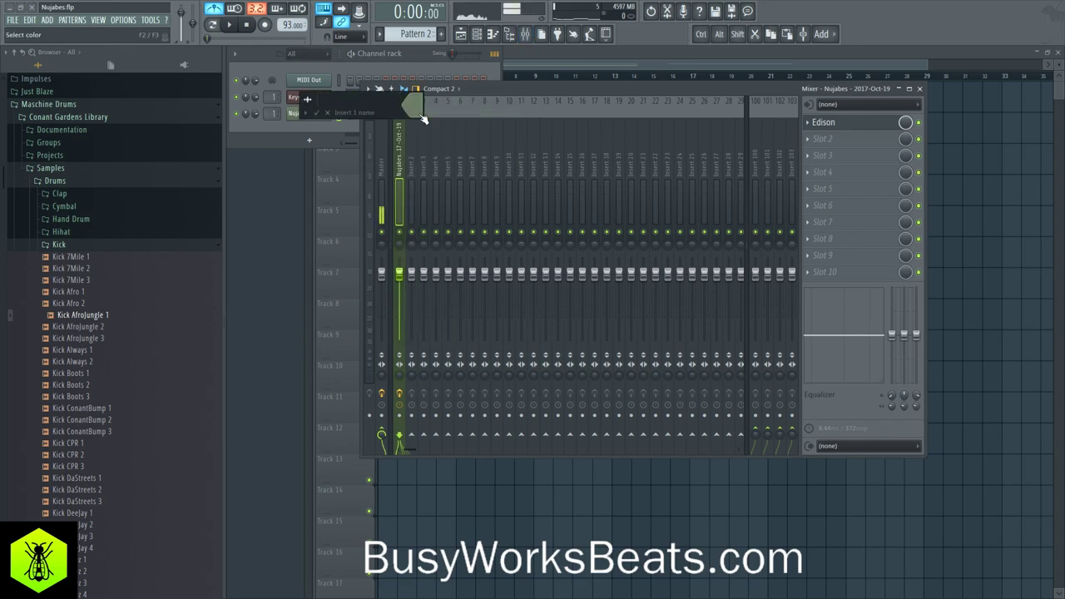
text(piano)
key(Return)
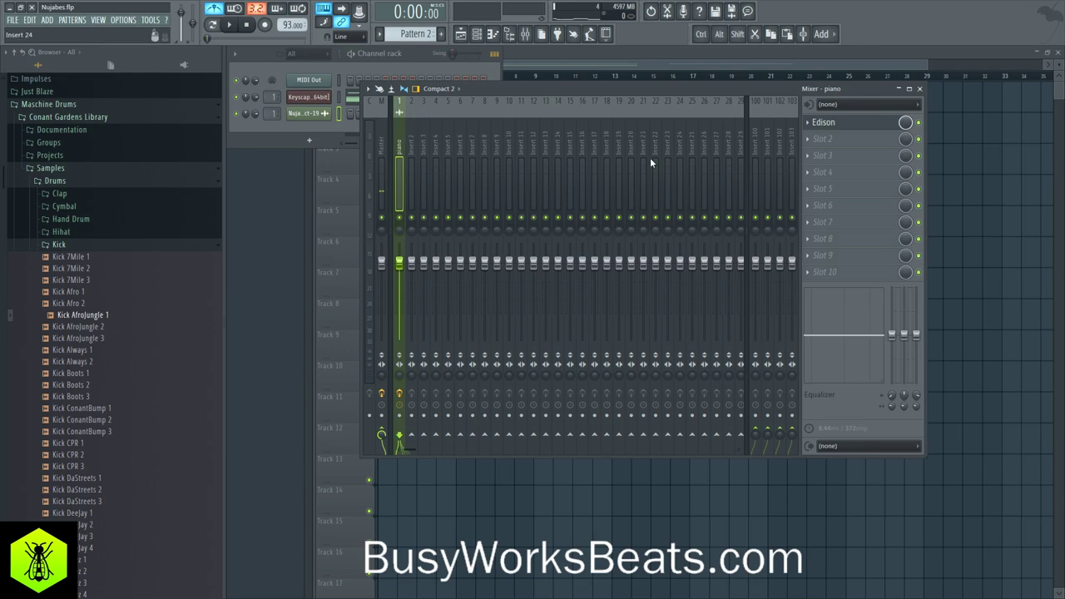
Auto-slice the recording in the piano track's Edison and audition individual slices.
click(837, 125)
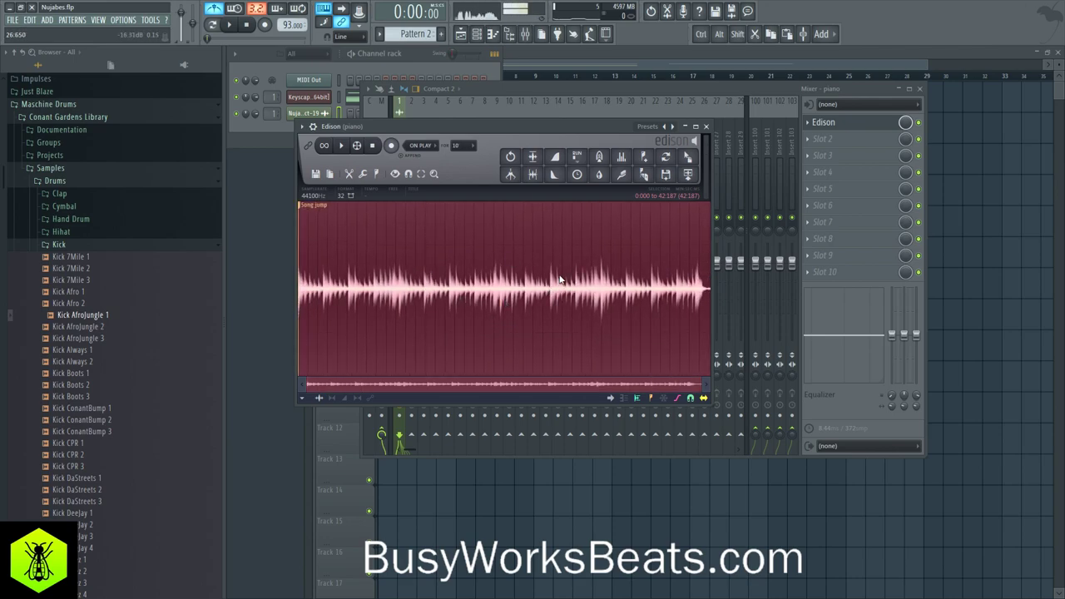
click(377, 174)
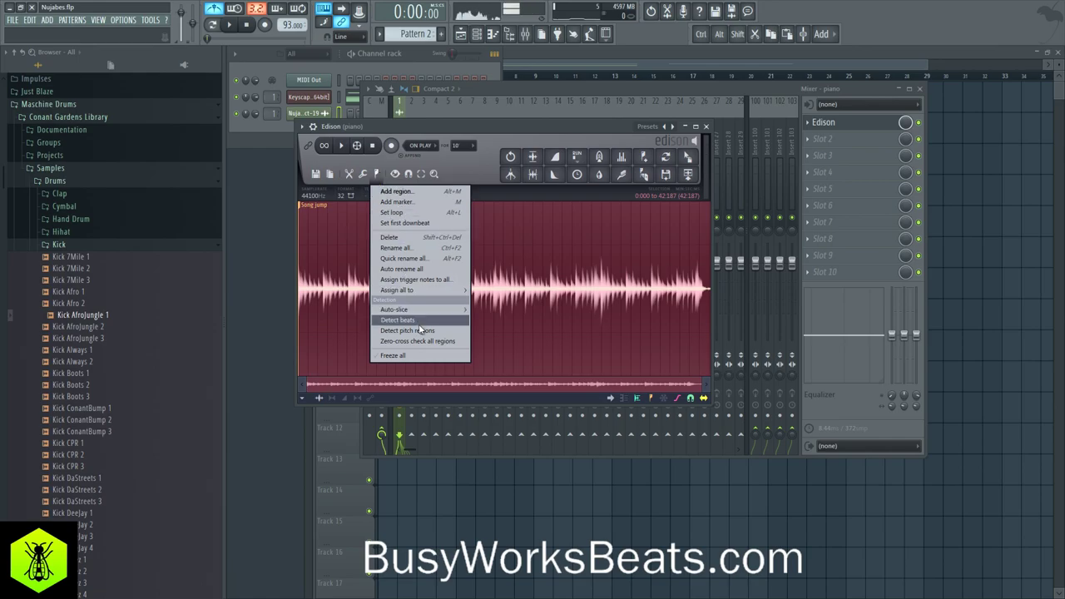
mouse_move(415, 312)
click(495, 319)
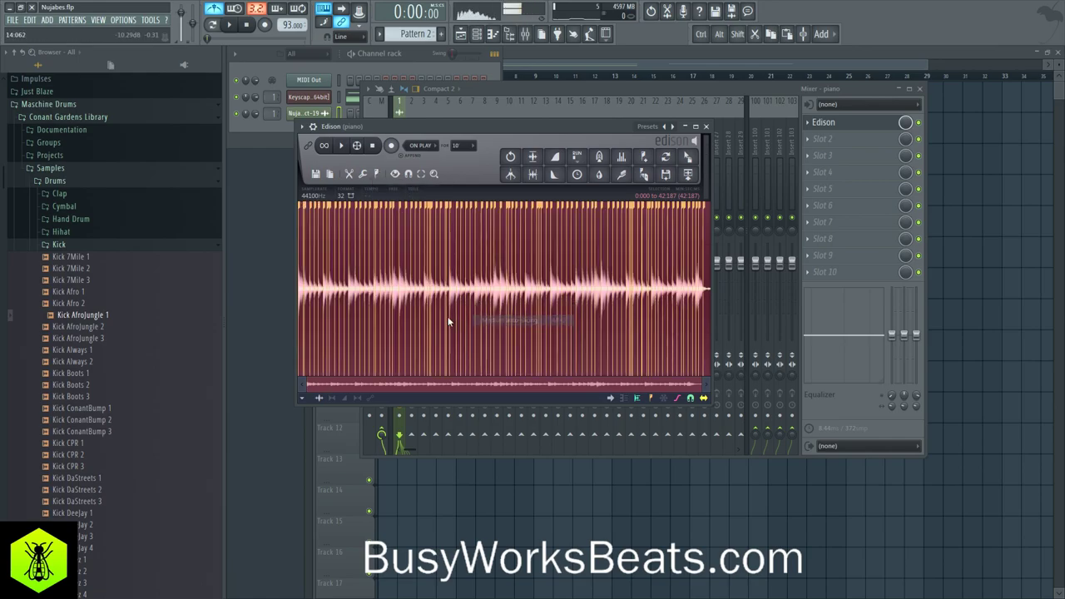
scroll(476, 293, up, 8)
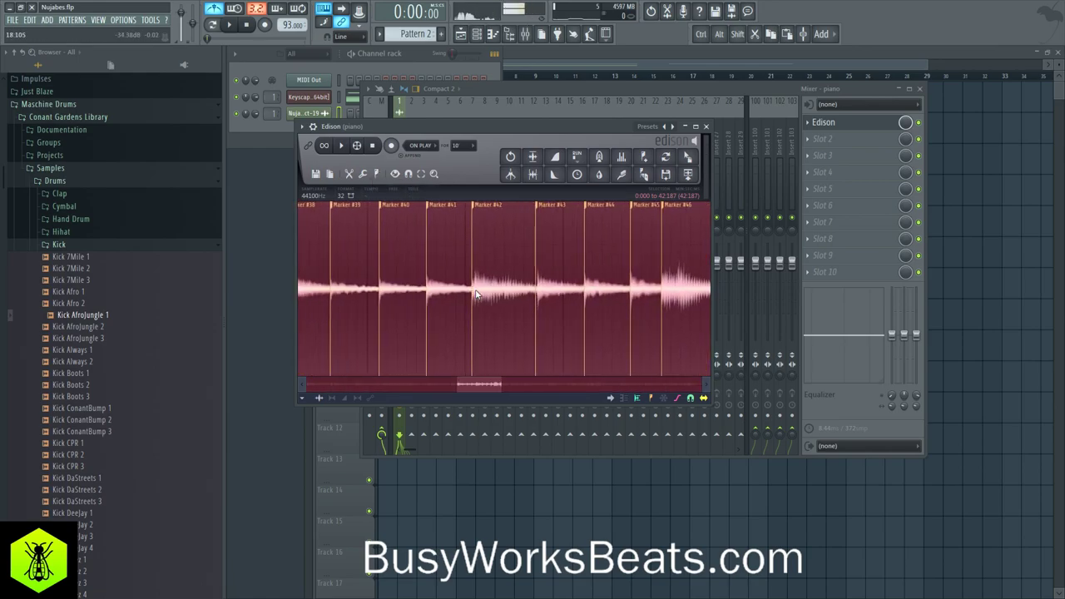
scroll(476, 294, down, 2)
key(c)
key(v)
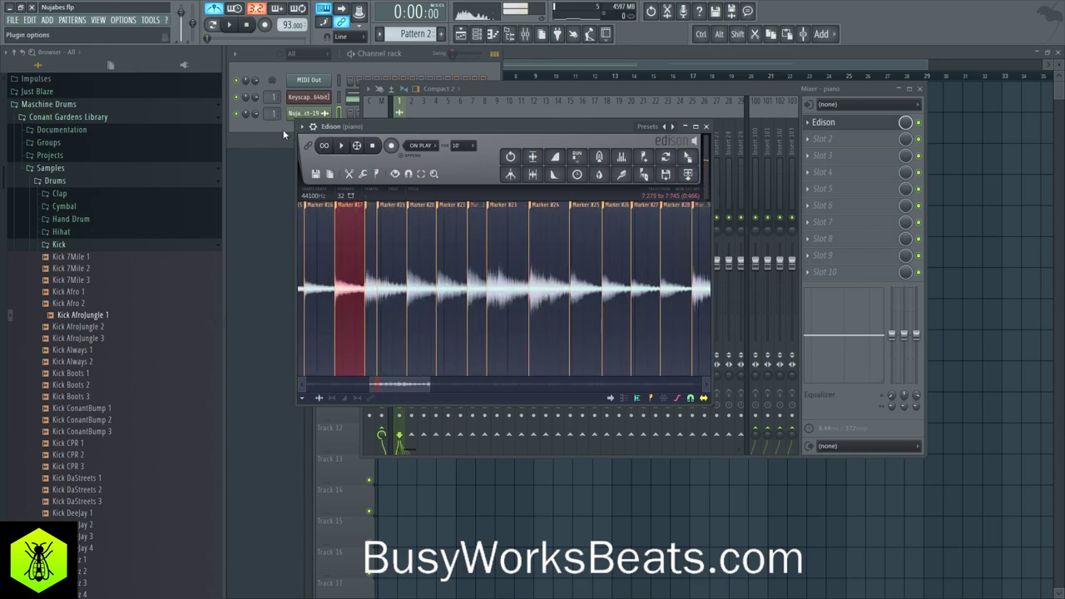
Select the whole sliced recording in Edison and add a Slicex channel to the channel rack.
drag(411, 126, 448, 133)
scroll(455, 232, down, 5)
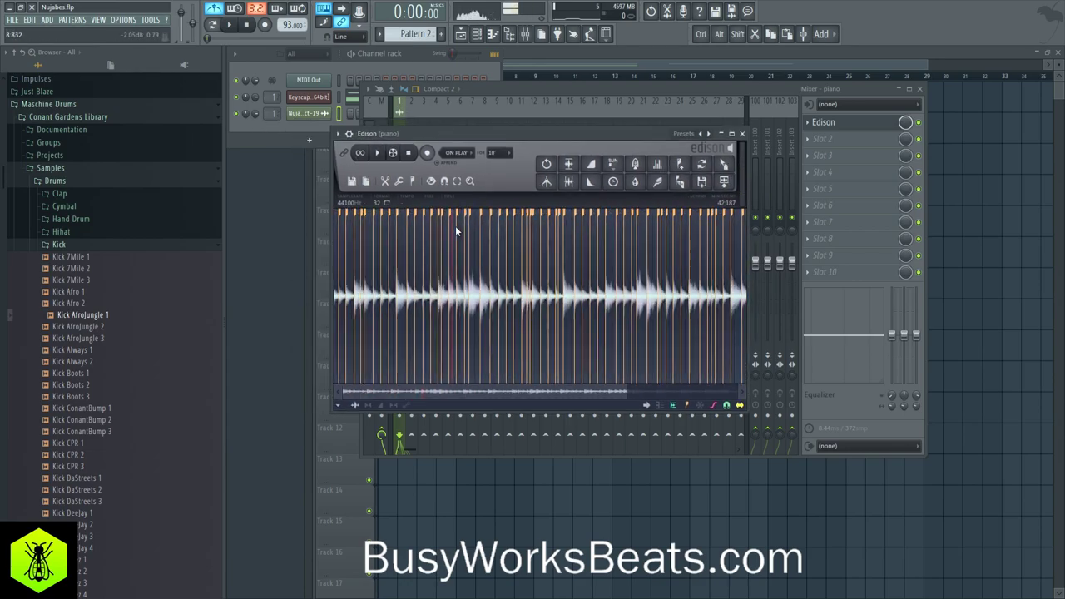
drag(438, 243, 284, 250)
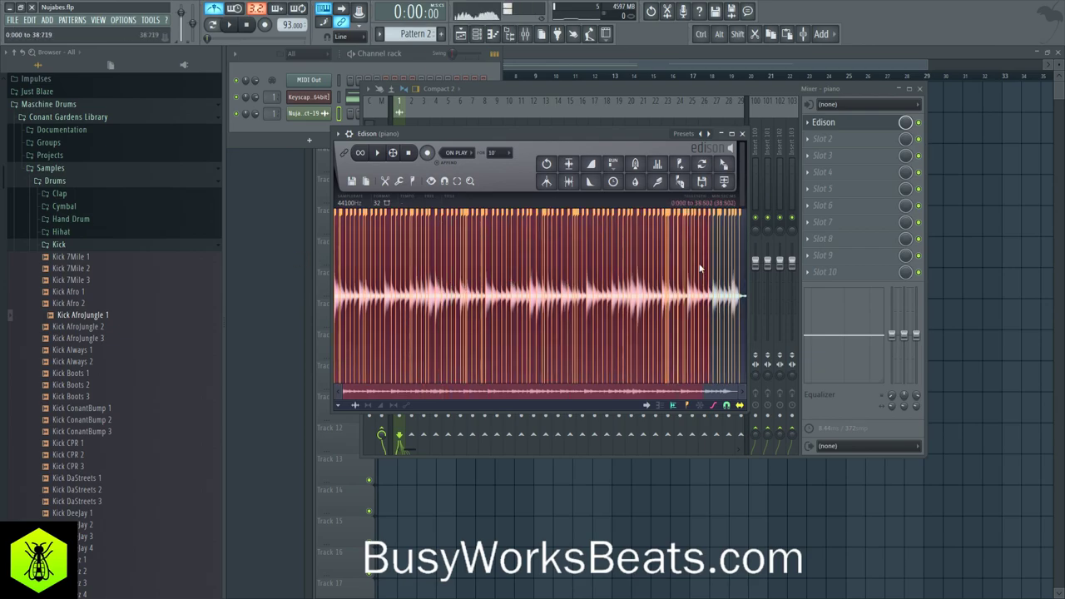
click(309, 142)
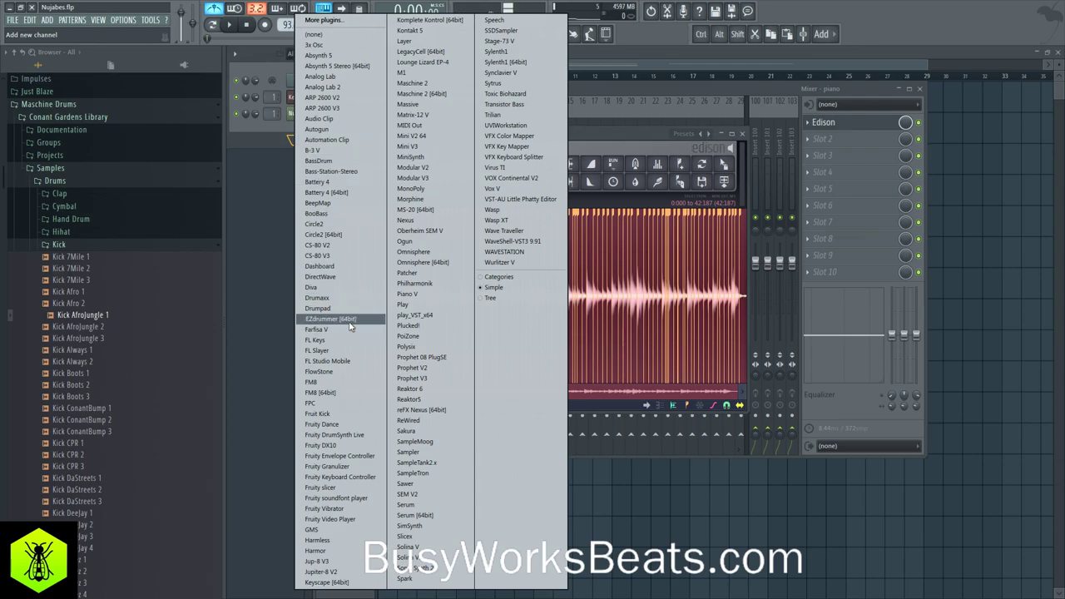
click(406, 536)
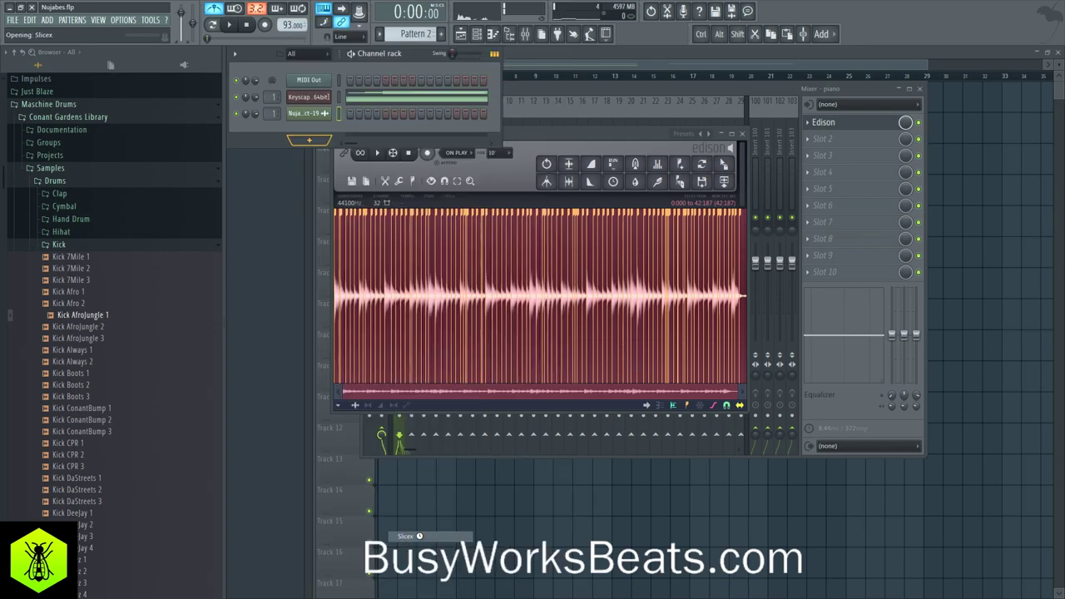
Copy the sliced recording from Edison into deck A of Slicex and close Edison.
drag(494, 135, 724, 148)
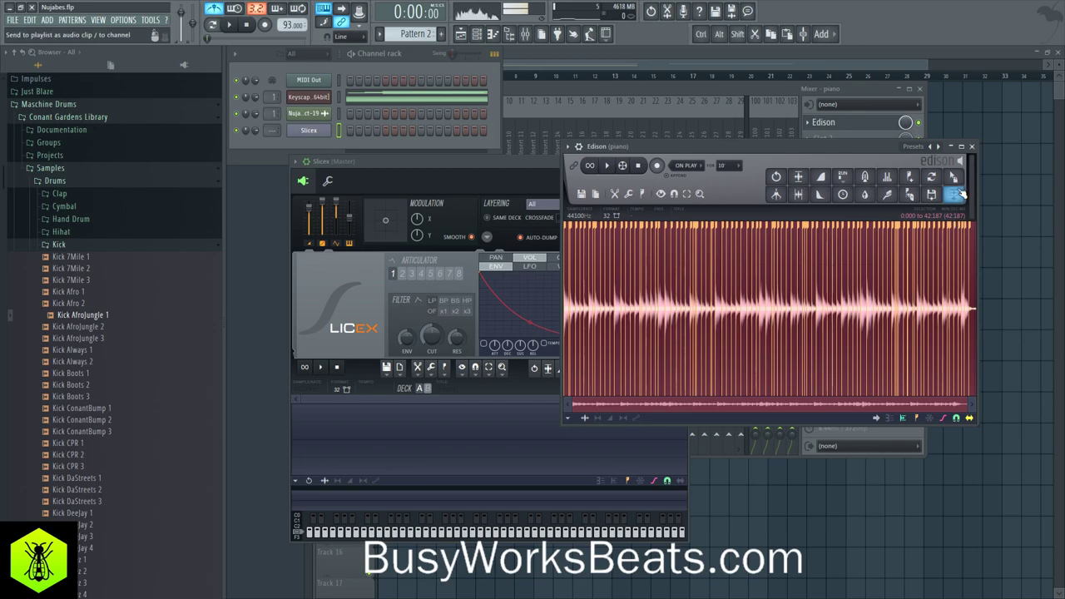
drag(955, 177, 537, 453)
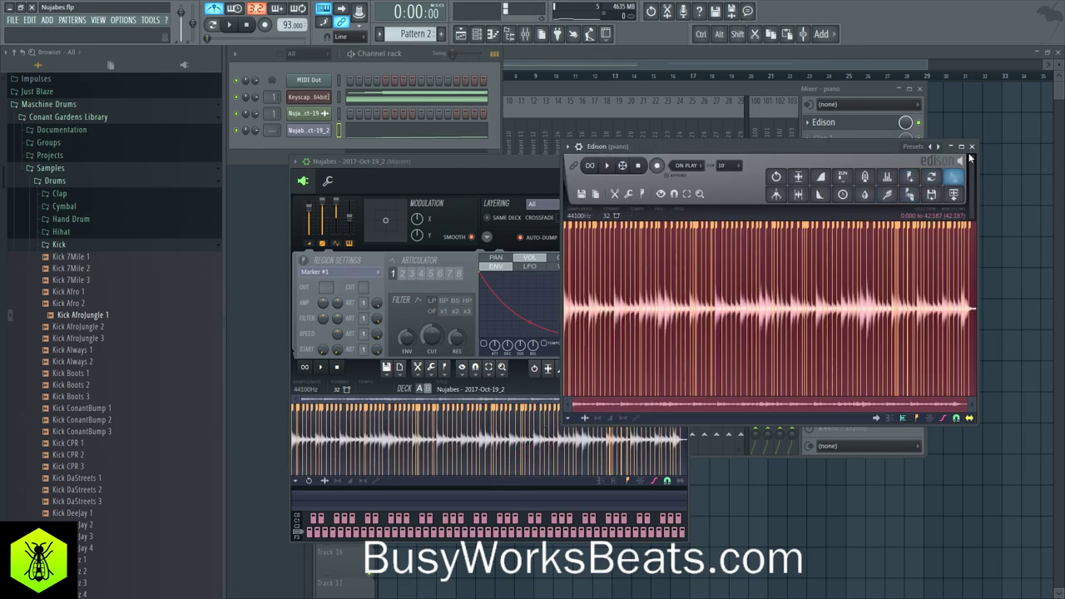
click(970, 147)
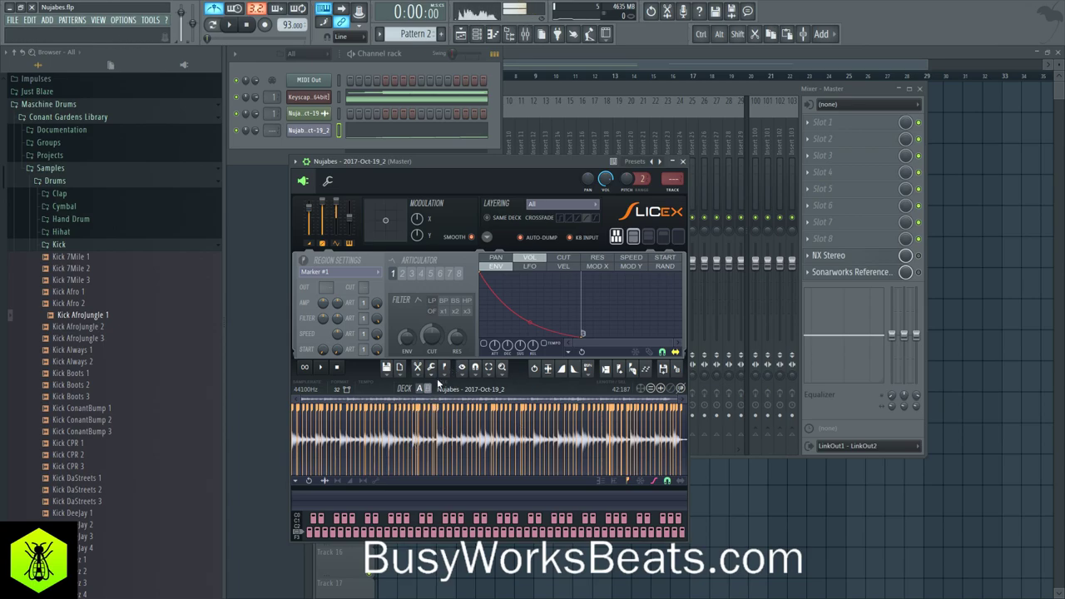
Apply auto-slicing to the recording loaded in Slicex.
click(446, 368)
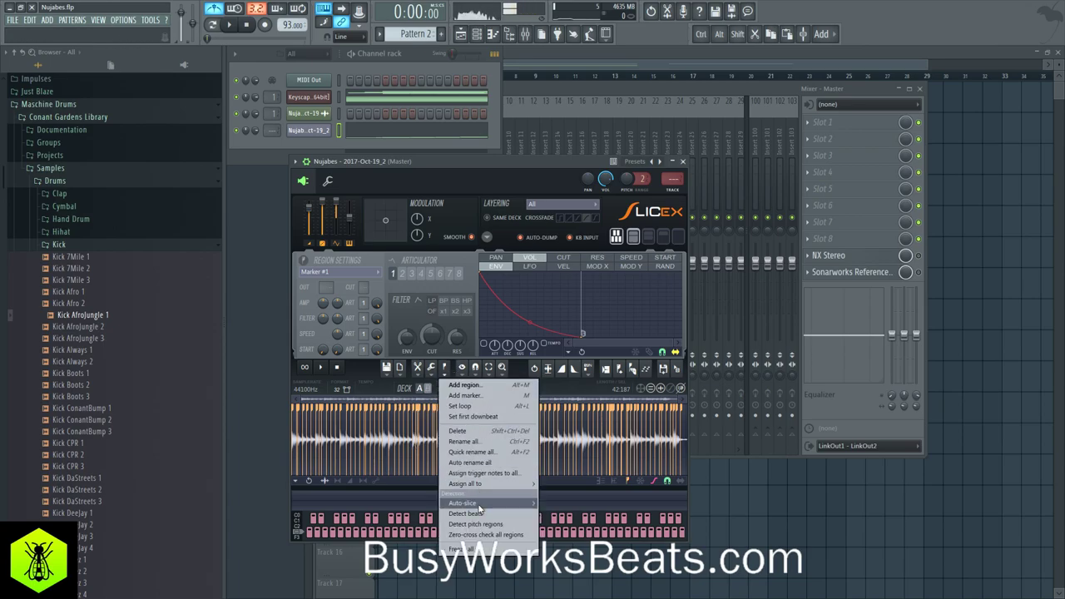
mouse_move(499, 503)
click(561, 514)
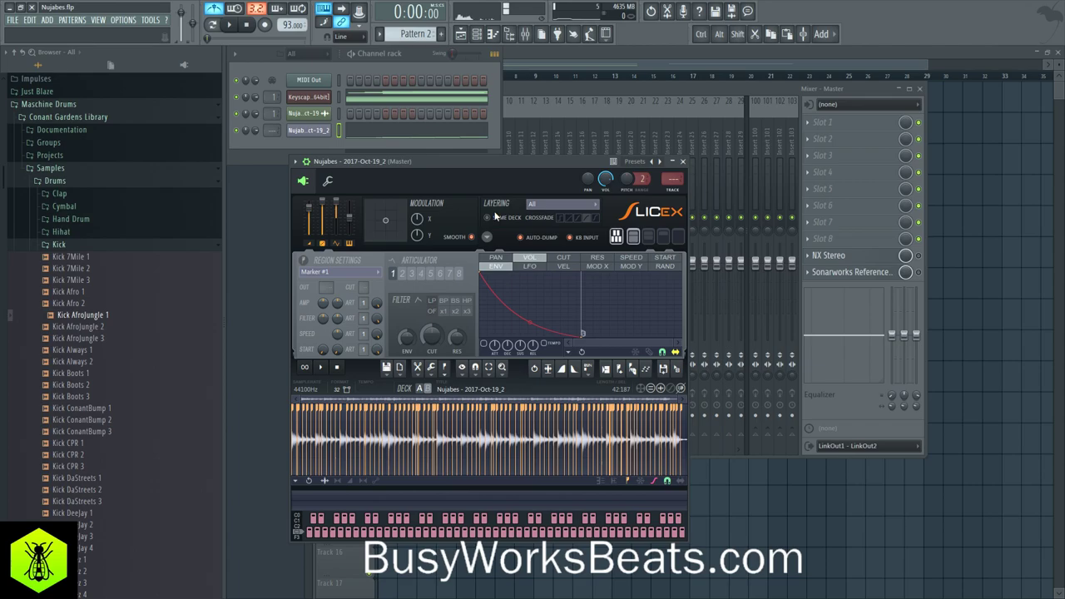
Route the Slicex channel to mixer Insert 2 and switch to Pattern 3.
key(ctrl+l)
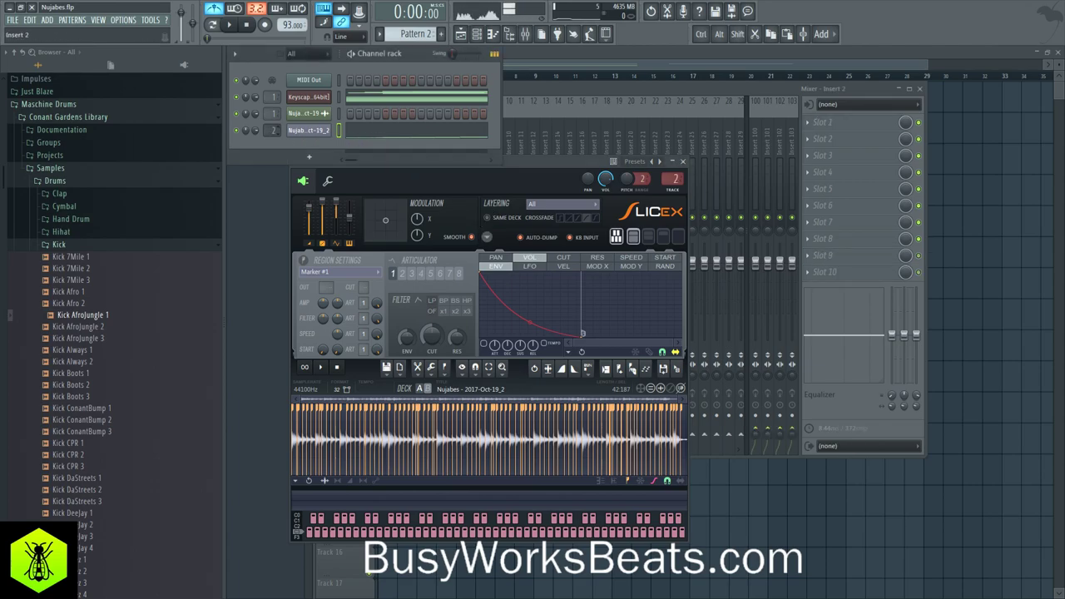
scroll(413, 33, down, 1)
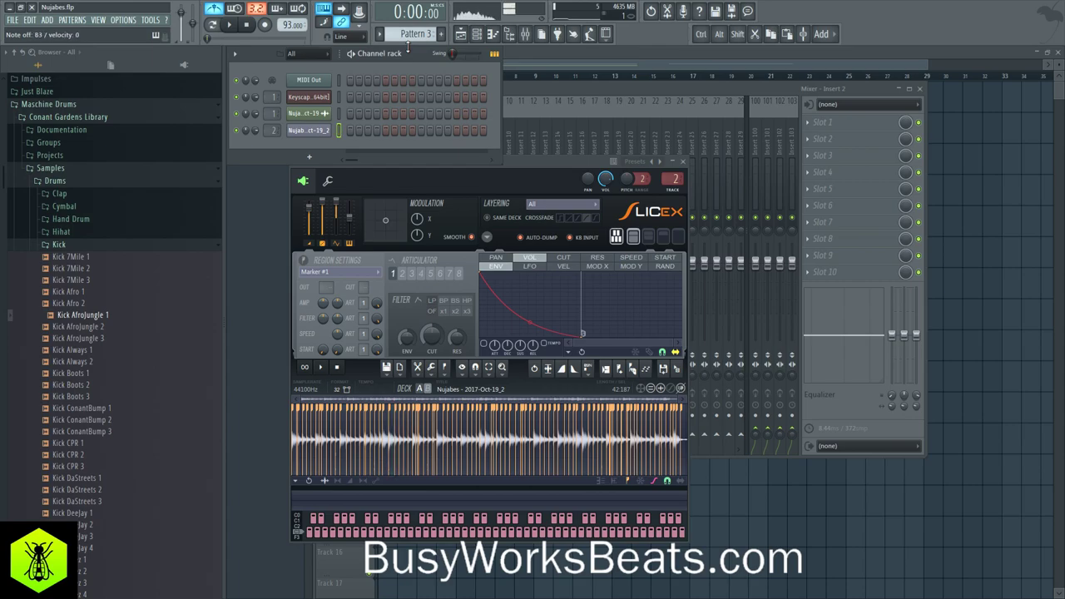
Move the recorded audio clip on Track 2 to bar 17 and delete all pattern clips from Track 1.
key(F12)
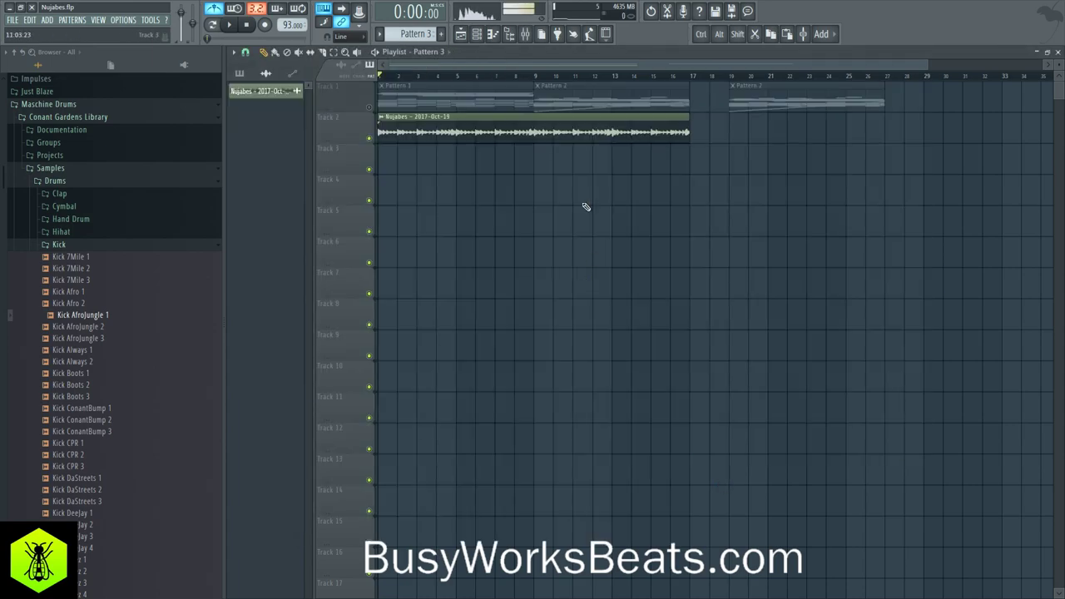
drag(449, 124, 778, 128)
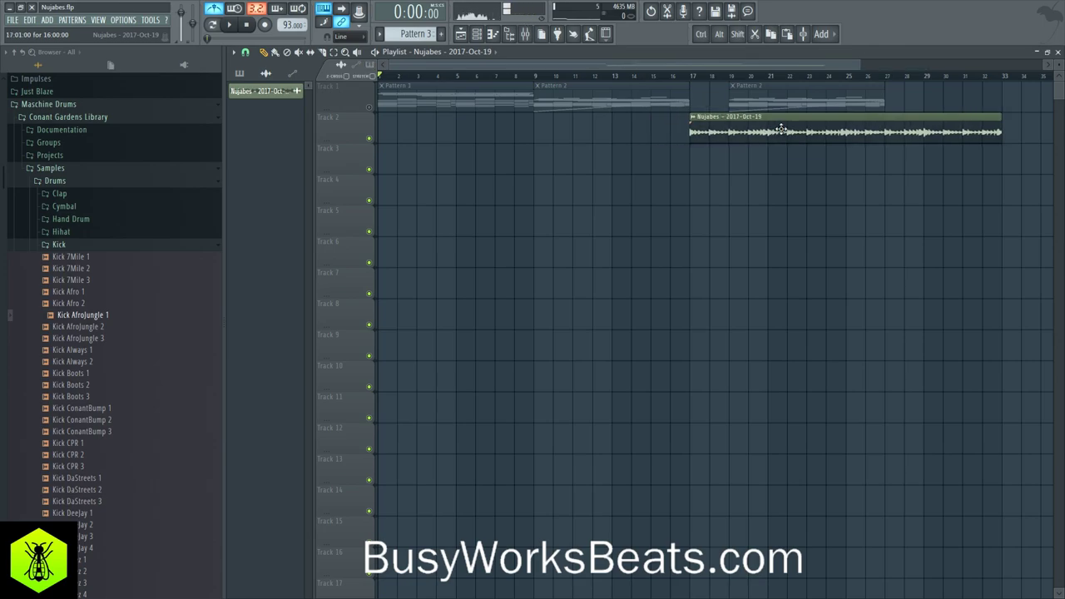
right_click(772, 99)
right_click(598, 98)
right_click(394, 92)
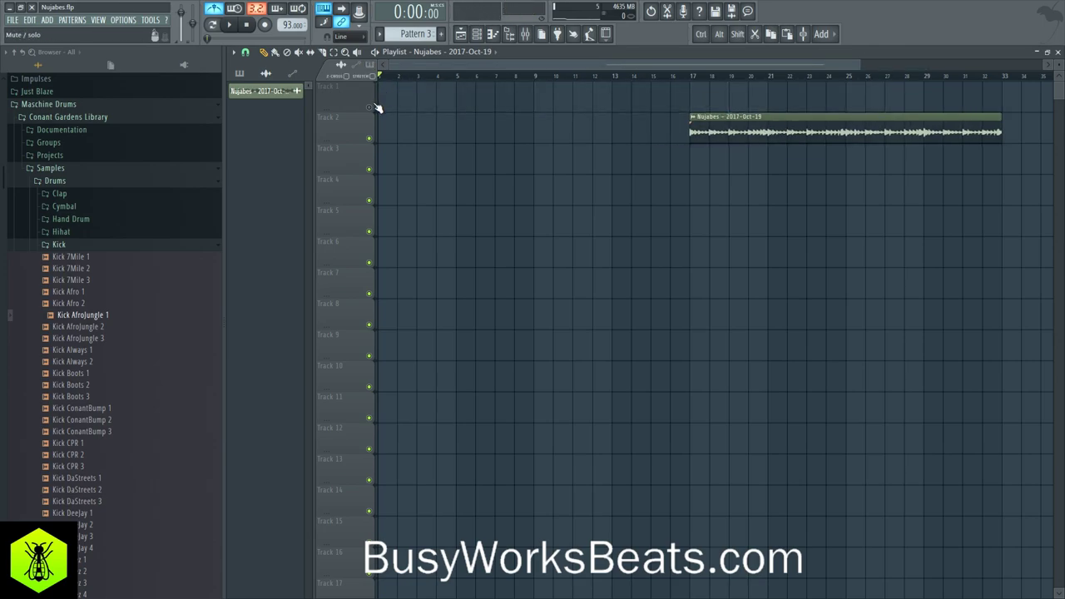
Unmute Track 1 and save the project as a new version.
key(ctrl+n)
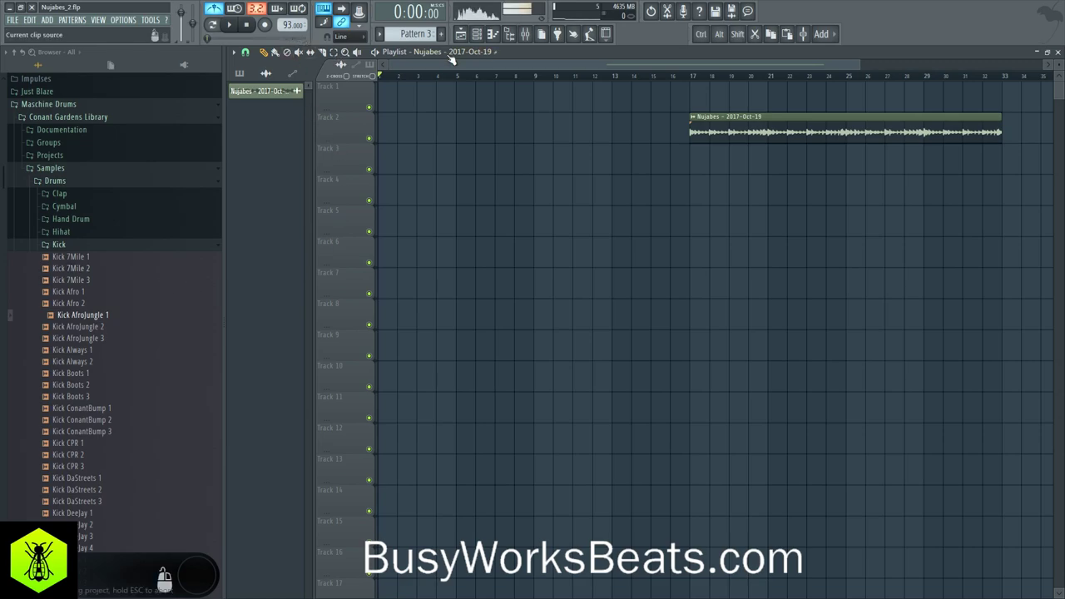
Record a live performance of the Slicex chops as notes into Pattern 3, stopping once the phrase is played.
click(477, 34)
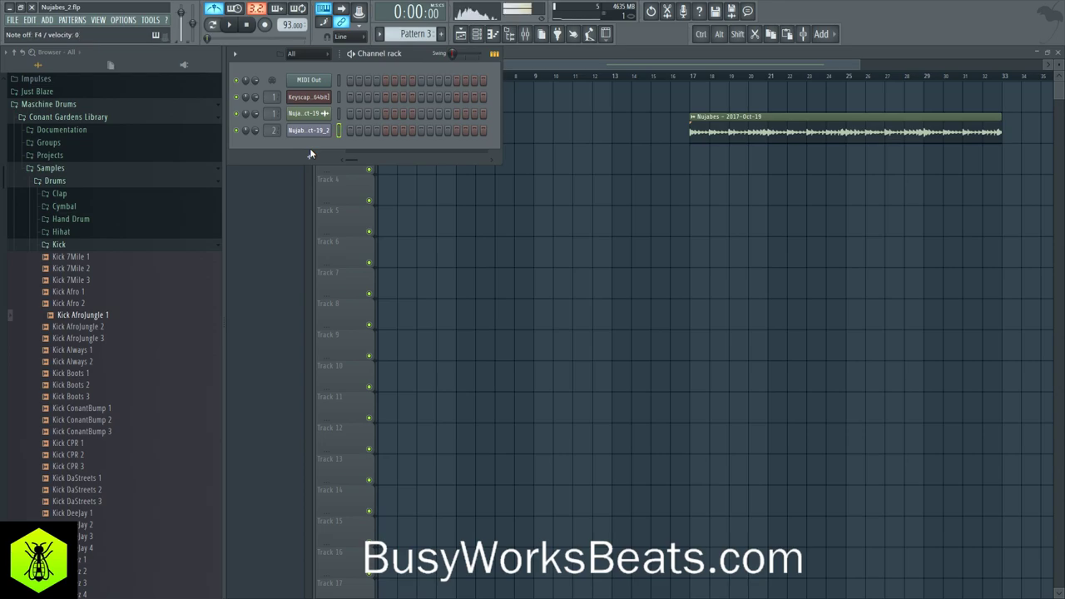
click(264, 24)
click(515, 357)
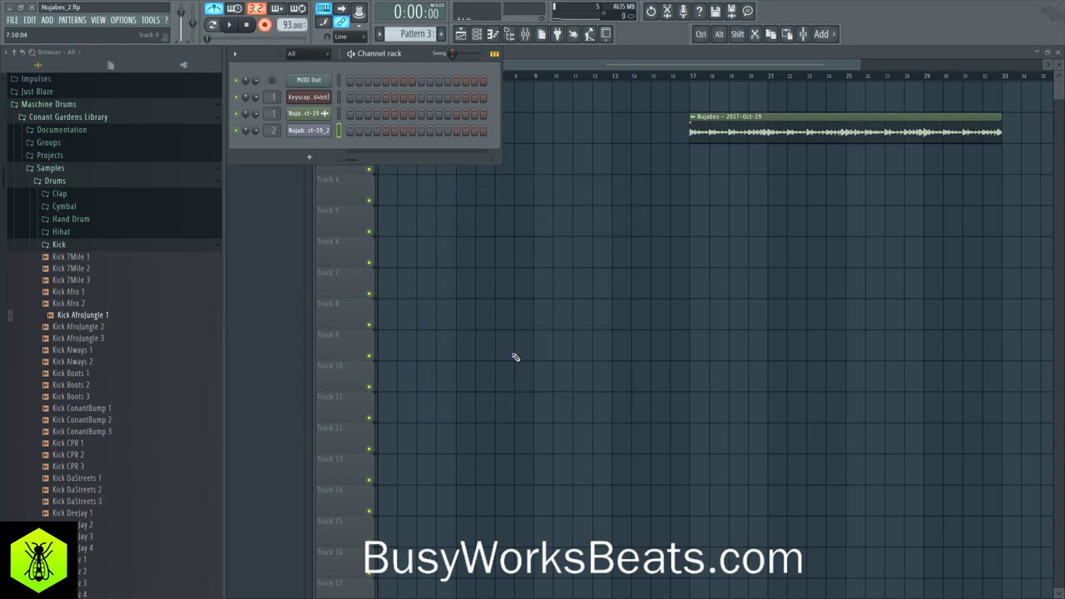
key(space)
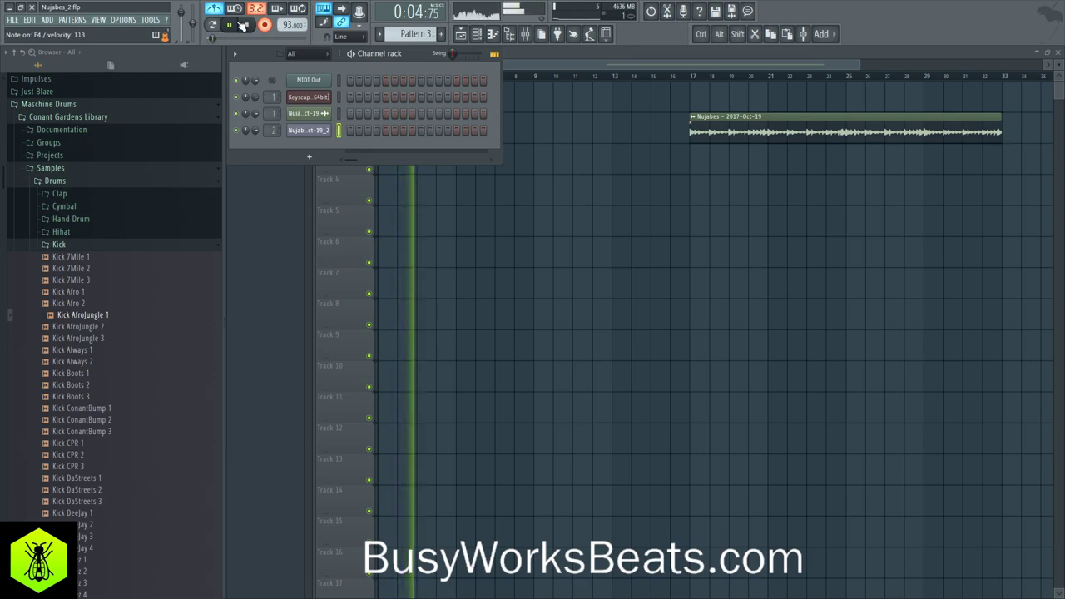
click(242, 25)
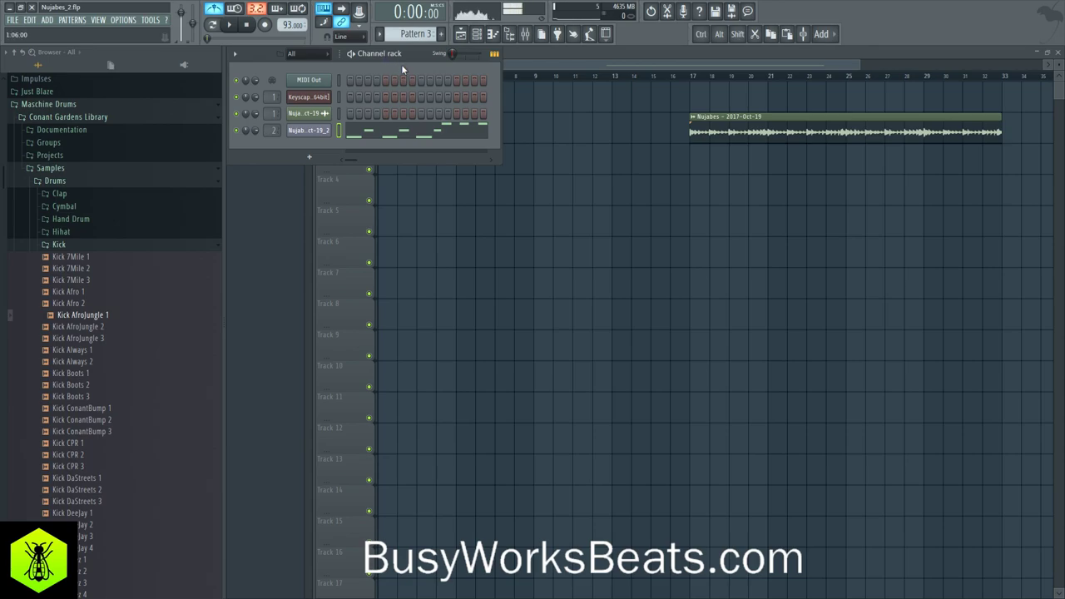
With Pattern 4 selected, save the project and delete the Pattern 3 clip at the start of Track 1.
drag(408, 35, 408, 29)
key(F6)
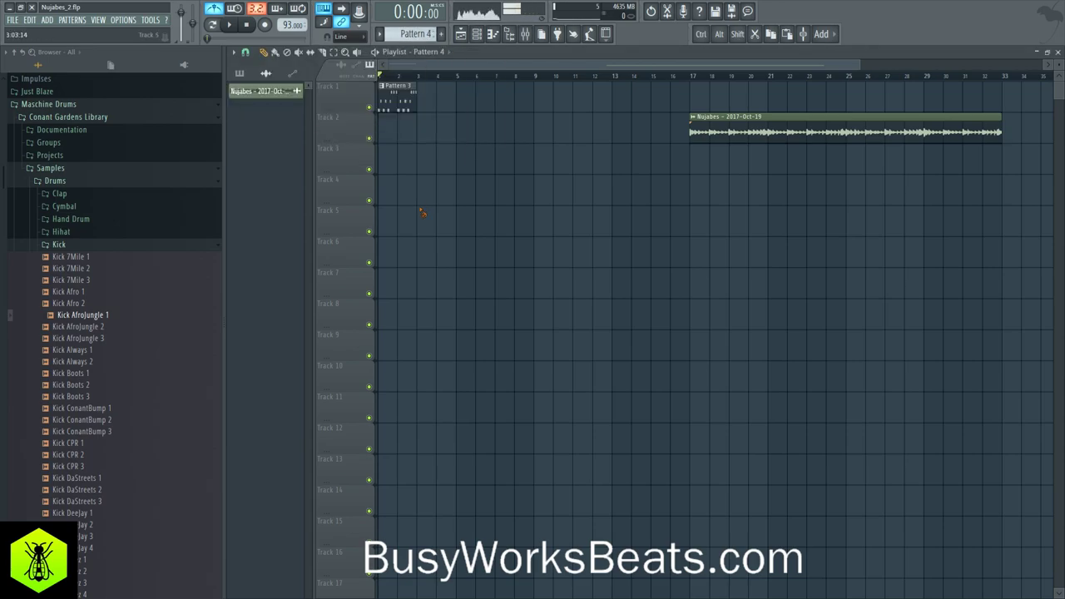
key(ctrl+s)
right_click(413, 101)
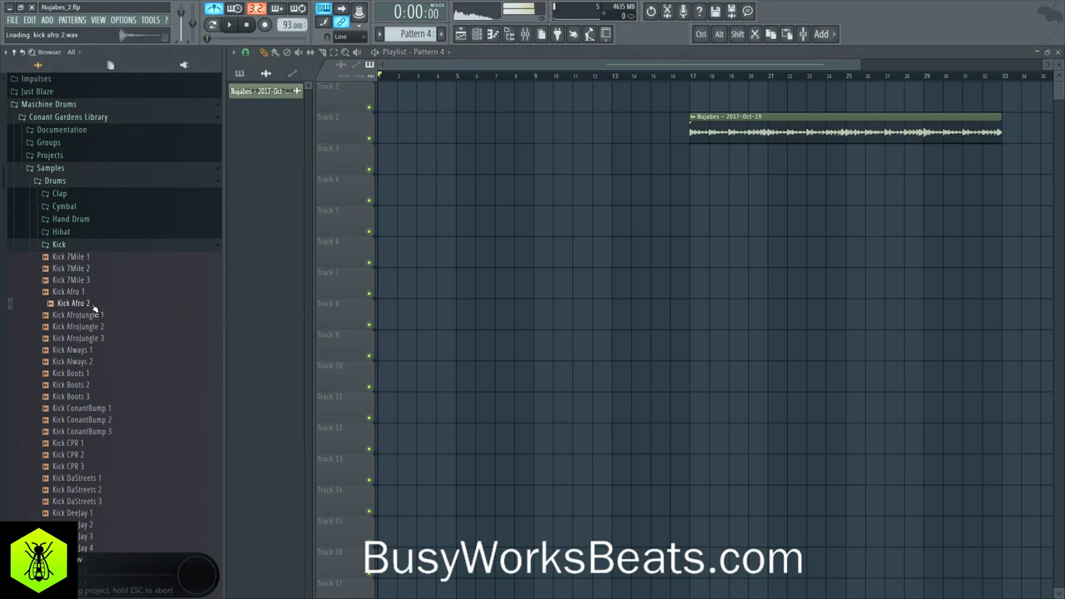
Audition the Conant Gardens kick samples from the Kick Afro sounds through Kick DeeJay 2.
key(space)
click(73, 279)
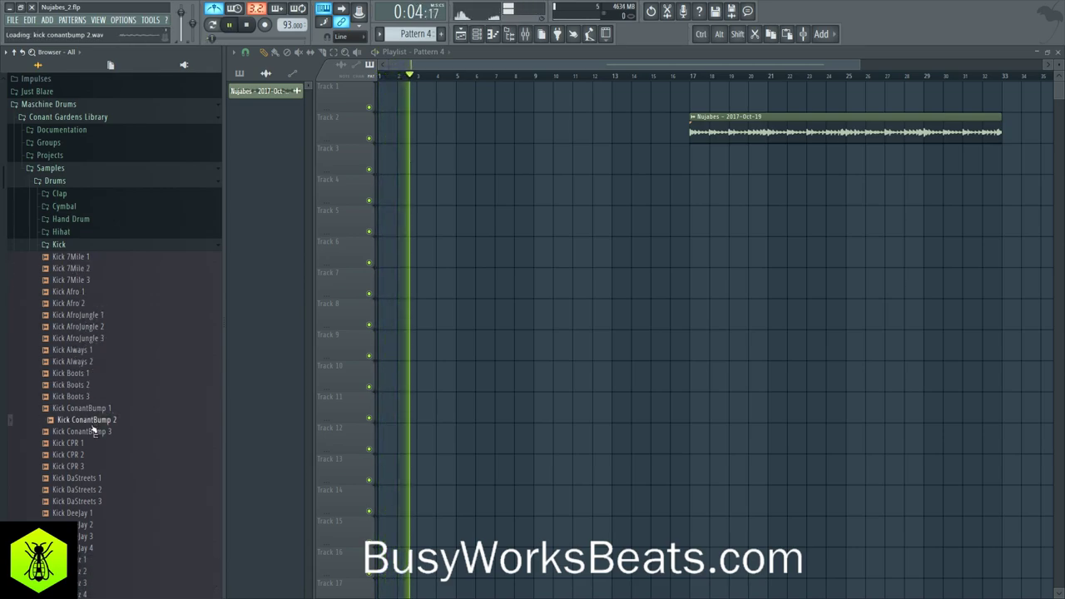
scroll(80, 420, down, 5)
click(78, 258)
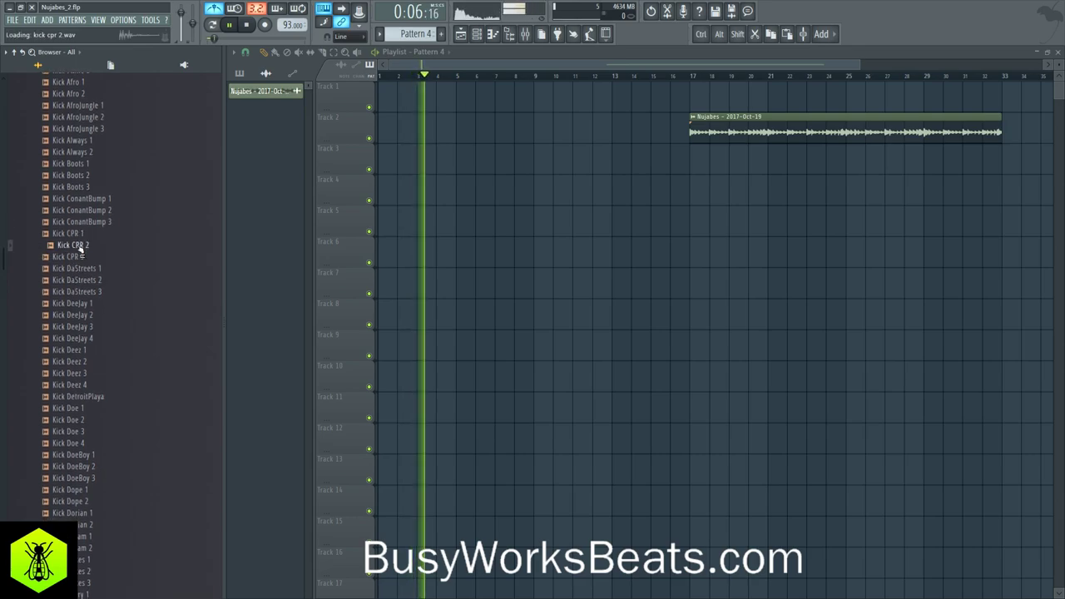
click(78, 236)
click(78, 247)
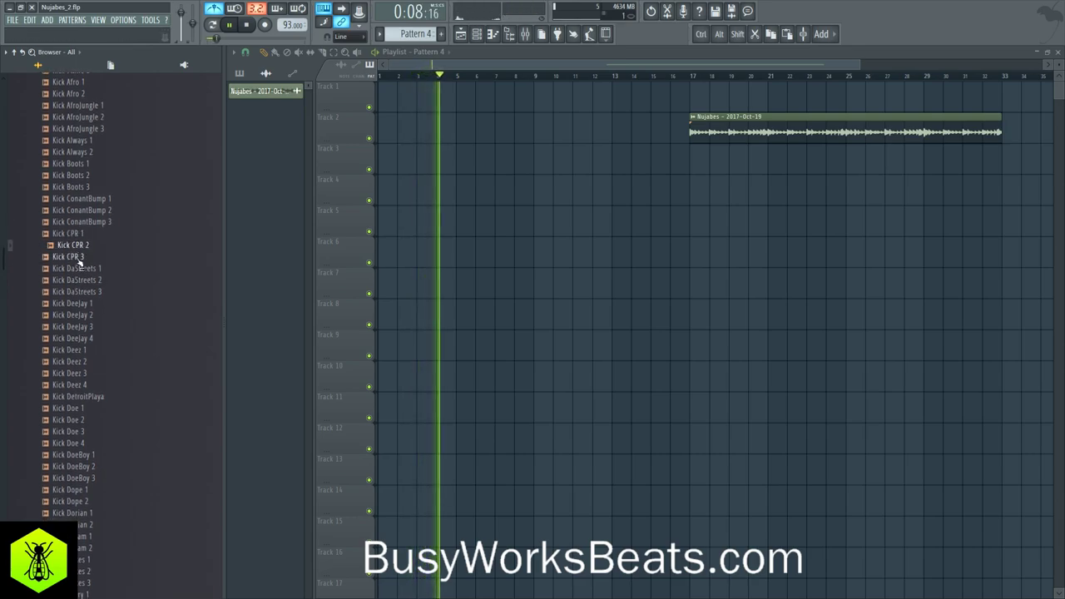
click(81, 269)
click(84, 291)
click(83, 304)
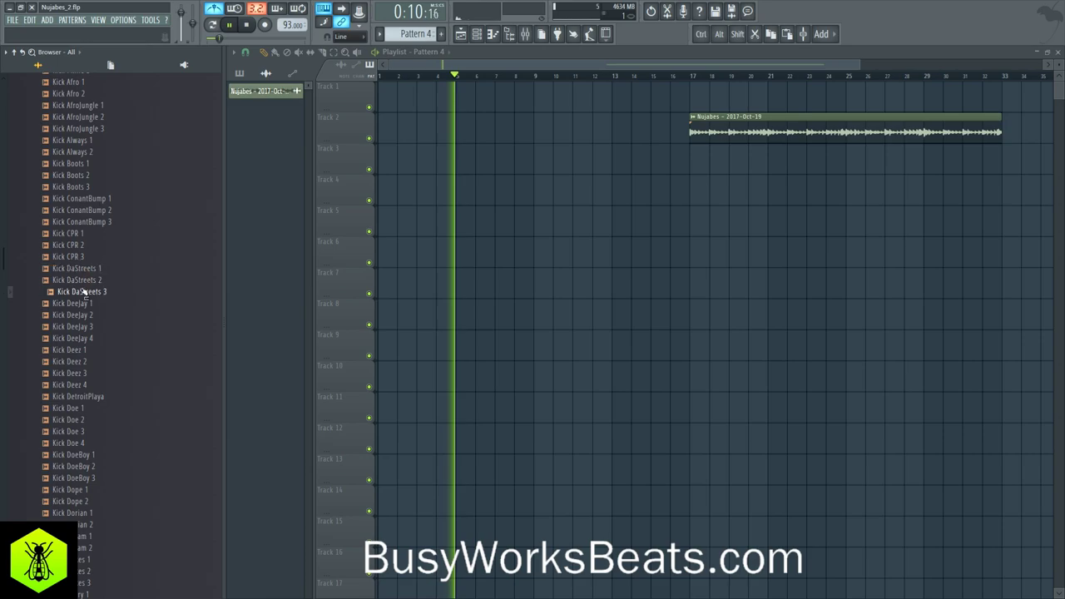
click(86, 316)
key(space)
Play Pattern 3 as a loop and audition the DaStreets, DeeJay and Deez kicks against the chops.
click(479, 36)
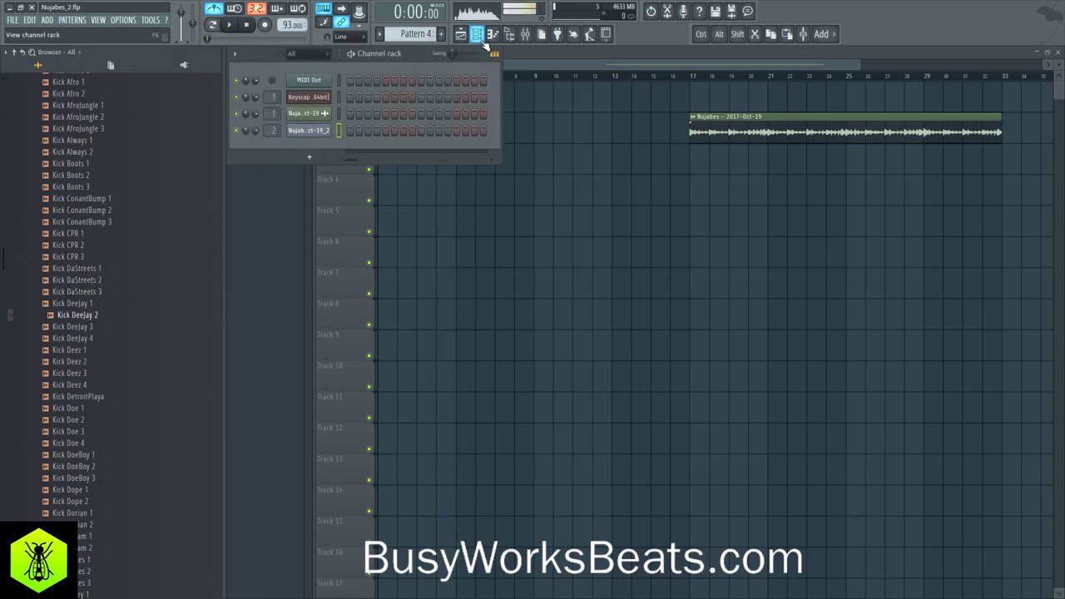
drag(403, 36, 403, 41)
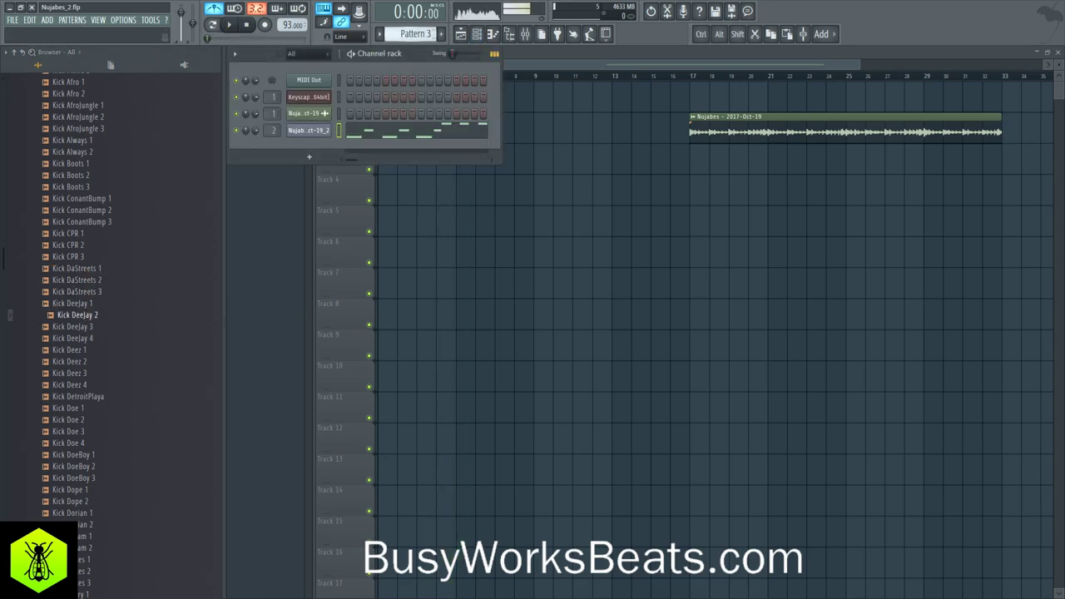
click(225, 25)
click(88, 327)
key(Up)
click(90, 326)
click(90, 327)
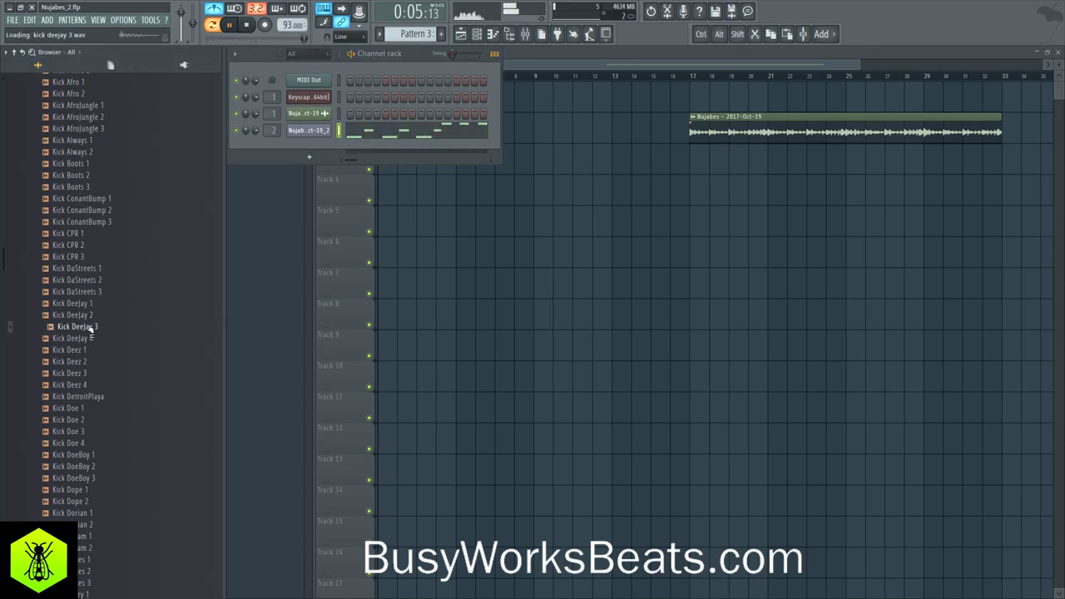
click(89, 282)
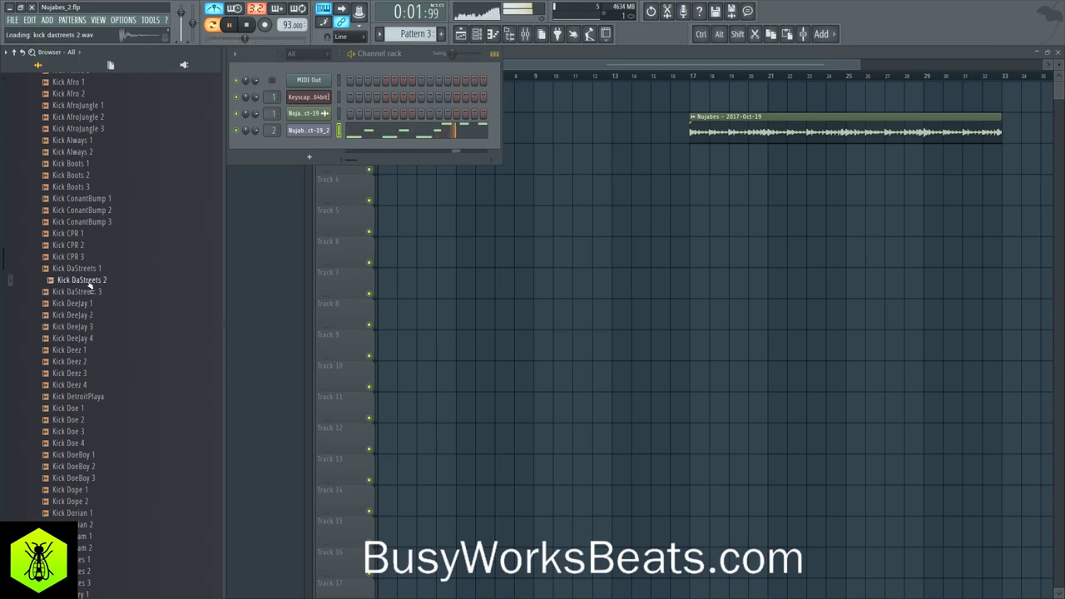
click(87, 271)
click(88, 291)
click(86, 305)
click(89, 339)
click(90, 352)
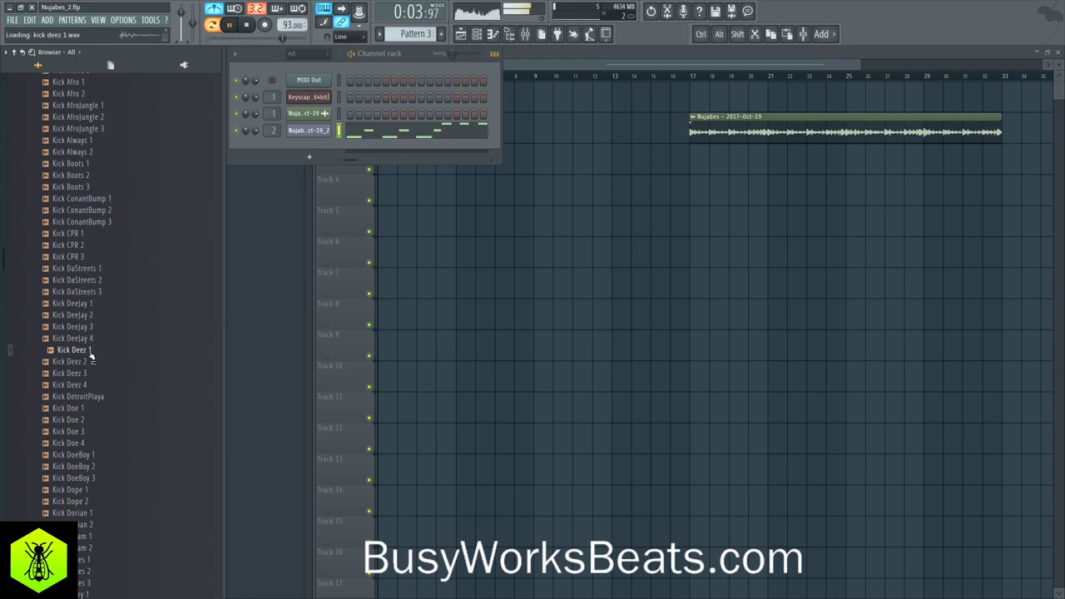
Audition the Doe, DoeBoy, Dope and Dorian kick samples over the looping pattern.
click(86, 409)
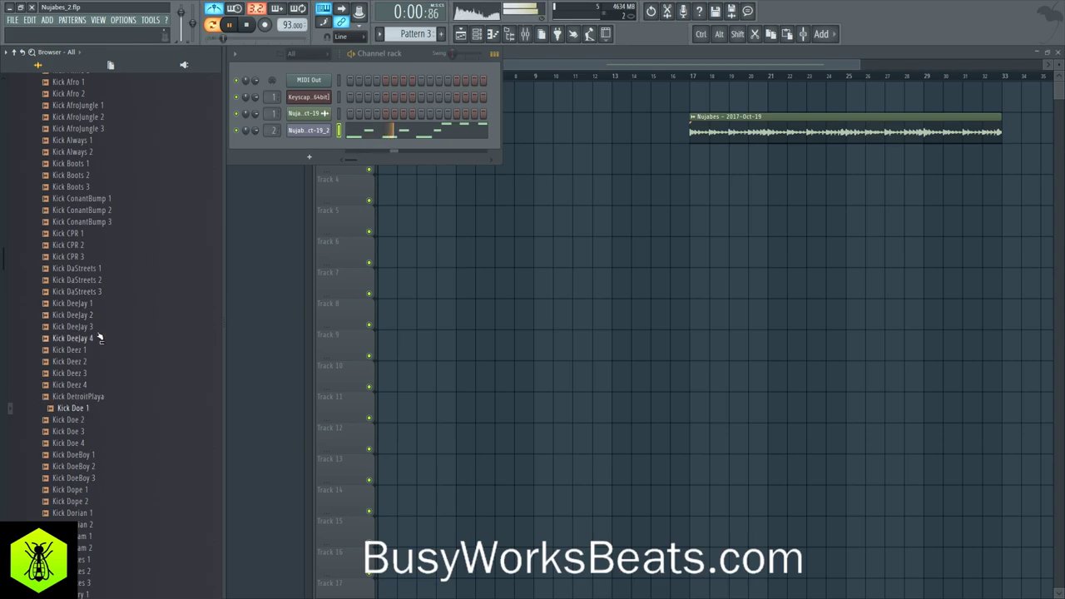
click(87, 420)
click(87, 410)
click(86, 400)
click(84, 410)
click(84, 420)
click(84, 432)
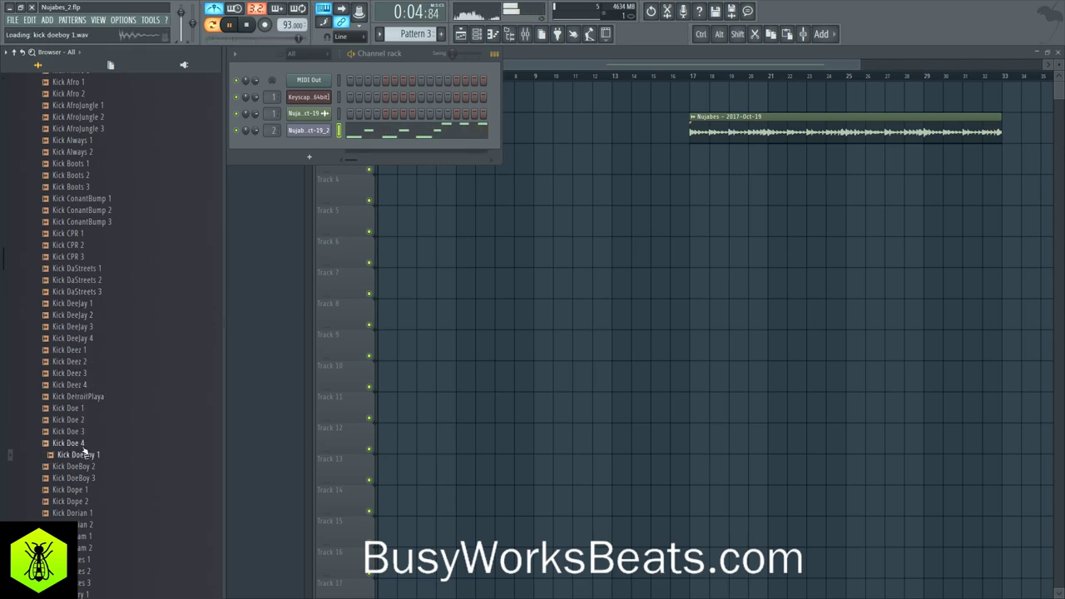
click(85, 468)
click(86, 479)
click(87, 491)
click(87, 502)
click(89, 513)
click(84, 524)
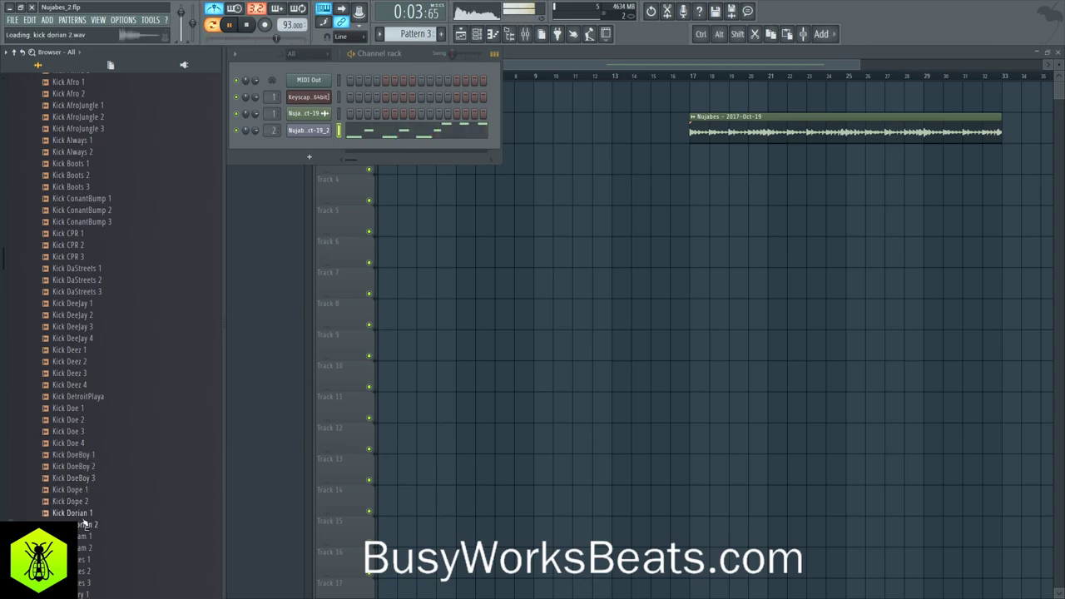
click(85, 515)
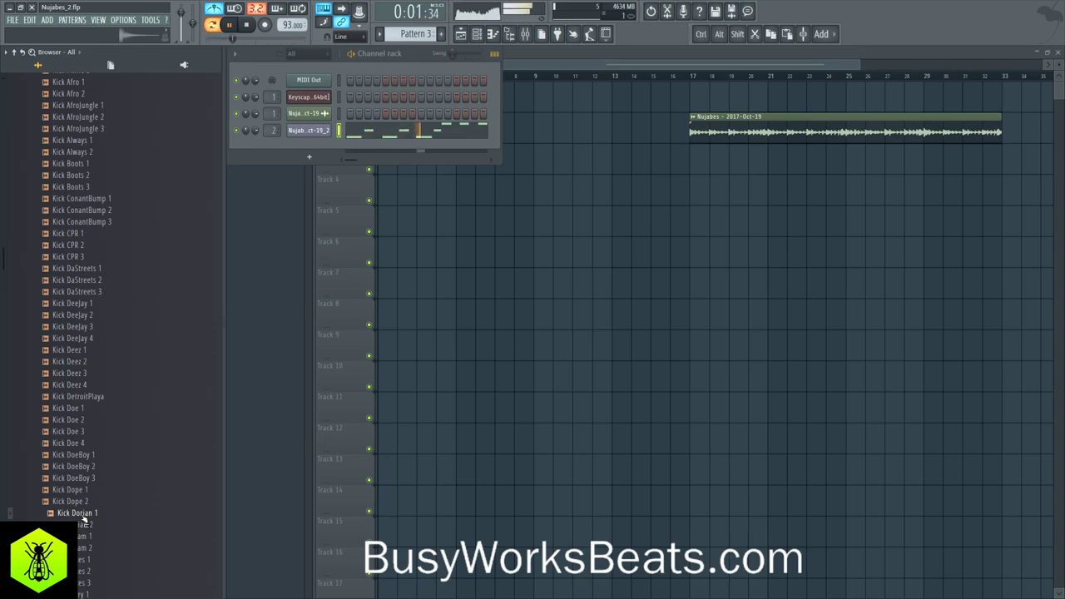
click(86, 532)
Audition the remaining kicks further down the folder, from the Dream samples past Kick Revere 4, over the loop.
scroll(90, 521, down, 4)
click(98, 482)
click(97, 488)
key(Down)
key(Down)
scroll(87, 460, down, 6)
key(Down)
key(Down)
key(Up)
key(Down)
key(Up)
key(Down)
key(Down)
key(Down)
key(Down)
key(Down)
key(Down)
key(Down)
key(Down)
key(Down)
key(Down)
key(Down)
key(Up)
key(Up)
key(Down)
key(Down)
key(Down)
key(Down)
key(Down)
key(Down)
key(Down)
key(Down)
key(Down)
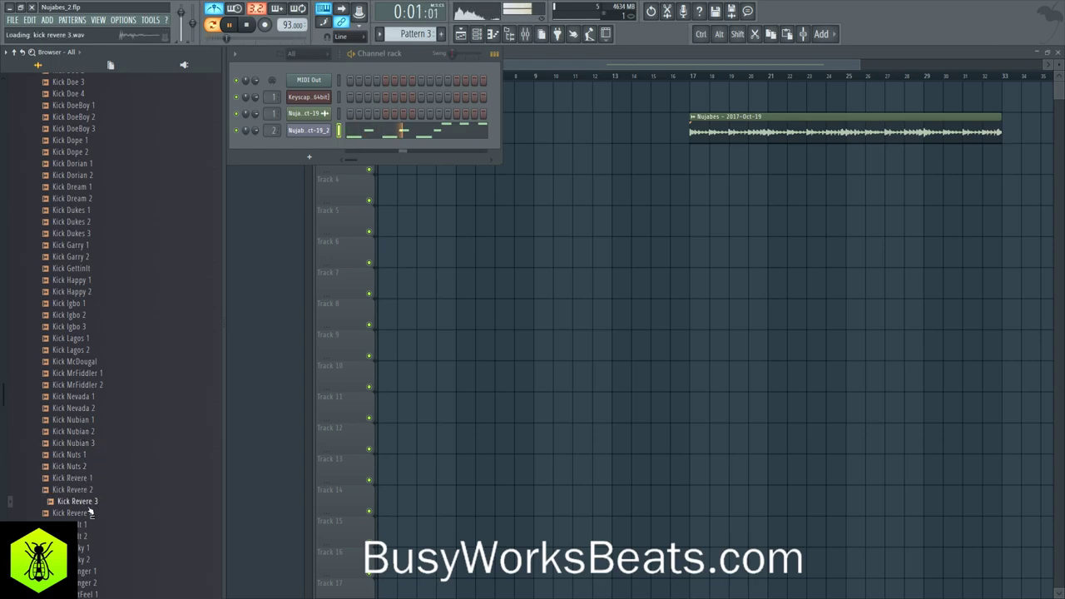
key(Down)
key(Down)
key(Down)
key(Down)
key(Down)
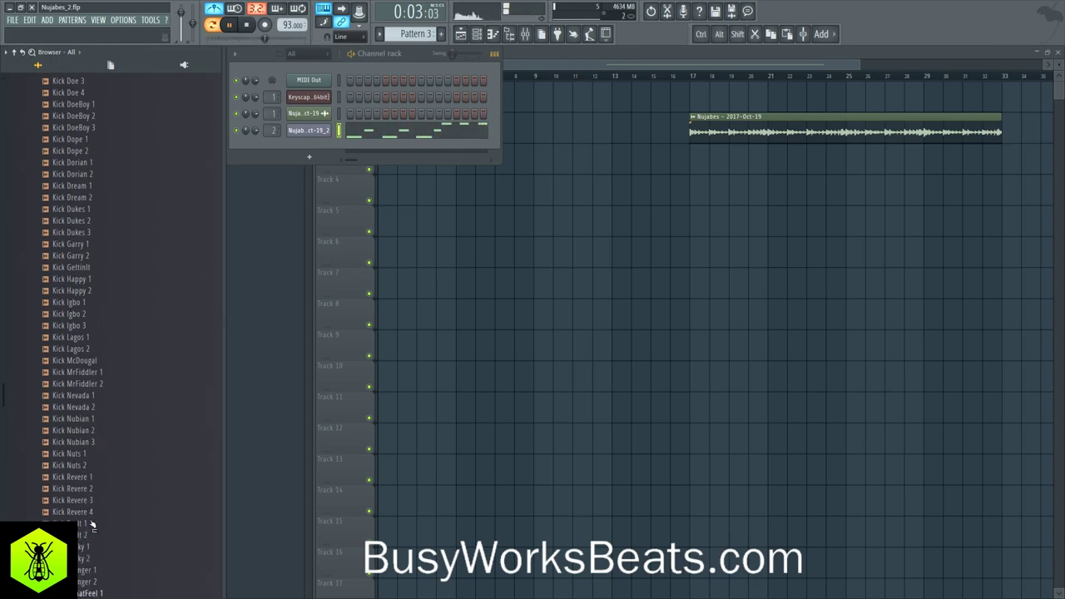
Return to the beginning of the Kick folder and audition the samples from Kick 7Mile 1 to Kick DaStreets 1.
scroll(88, 488, up, 4)
scroll(86, 482, up, 10)
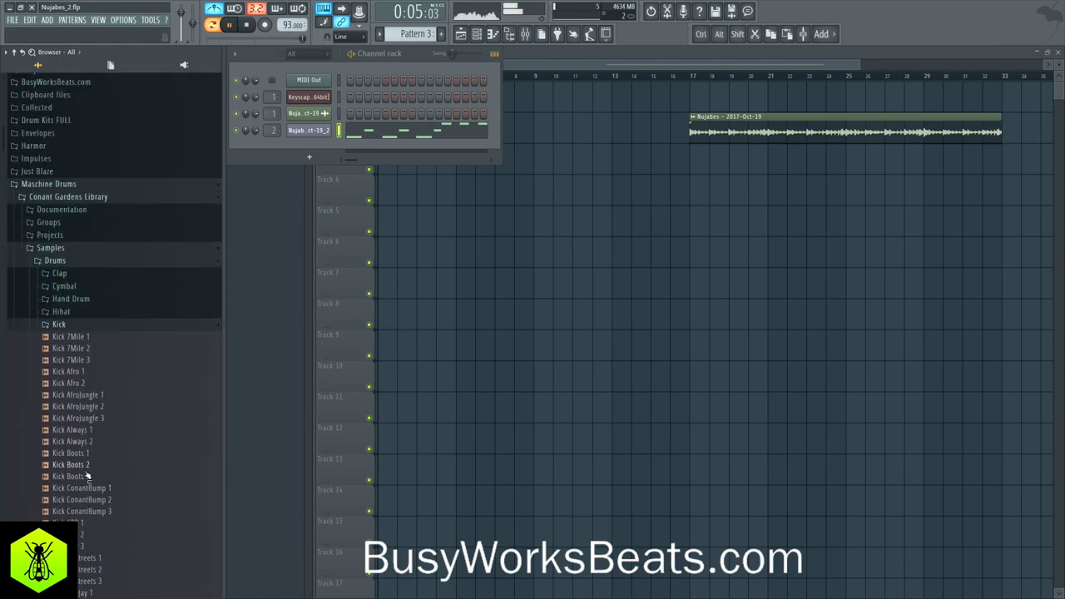
click(79, 291)
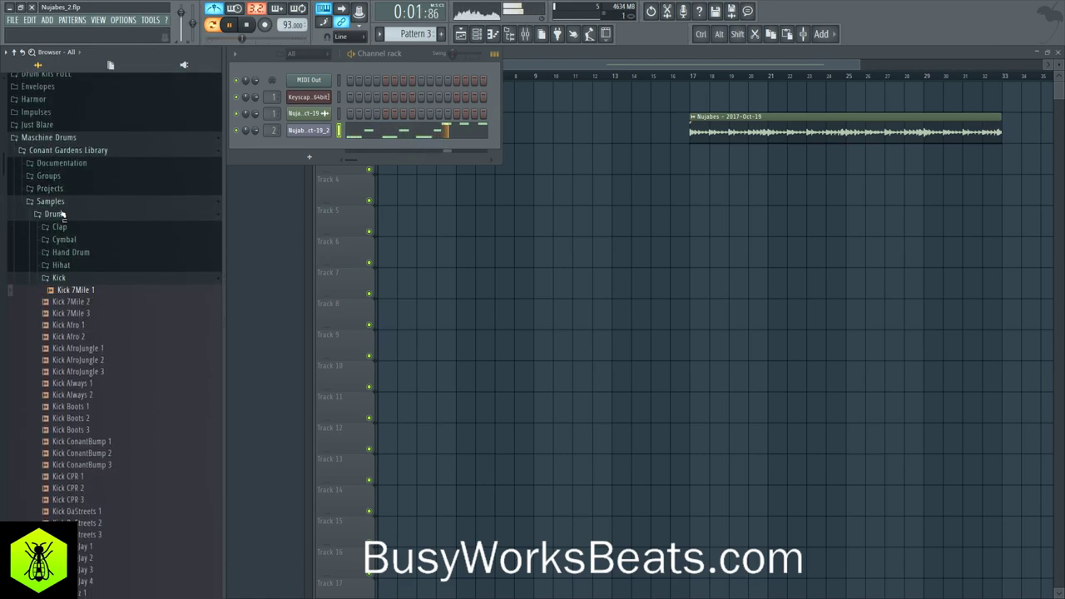
click(96, 302)
key(Down)
key(Down)
key(Down)
key(Down)
key(Down)
key(Down)
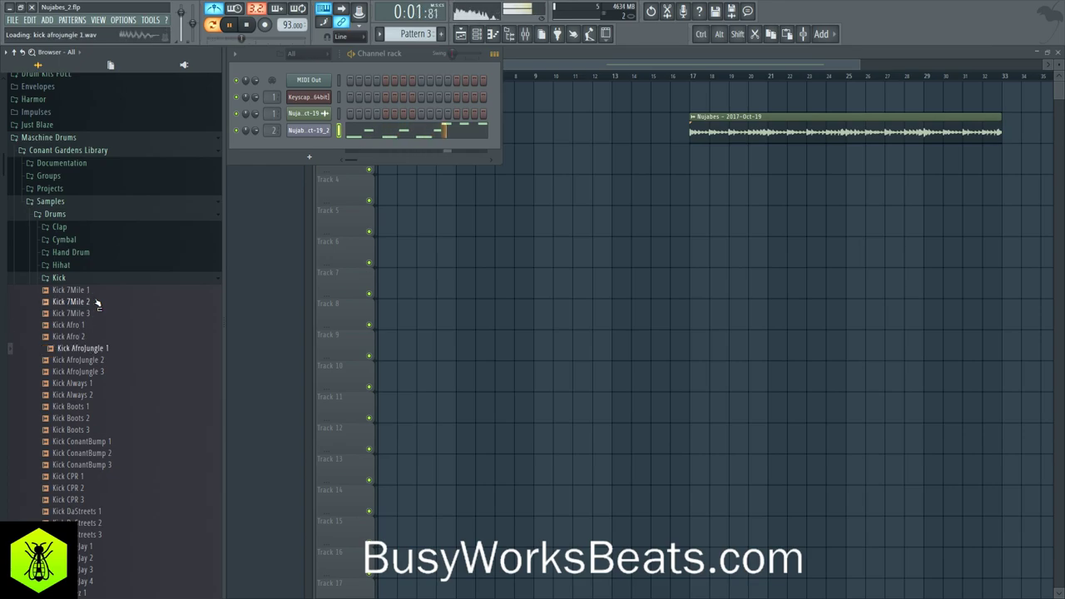
key(Down)
key(Down)
key(Down)
key(Down)
key(Down)
key(Down)
key(Down)
key(Down)
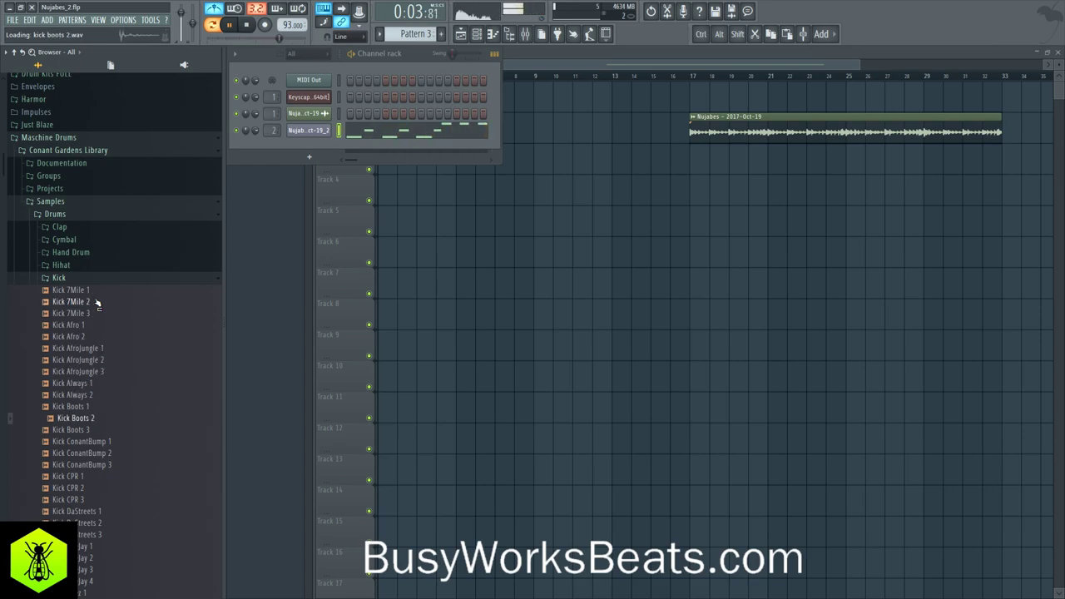
key(Up)
key(Down)
key(Down)
key(Down)
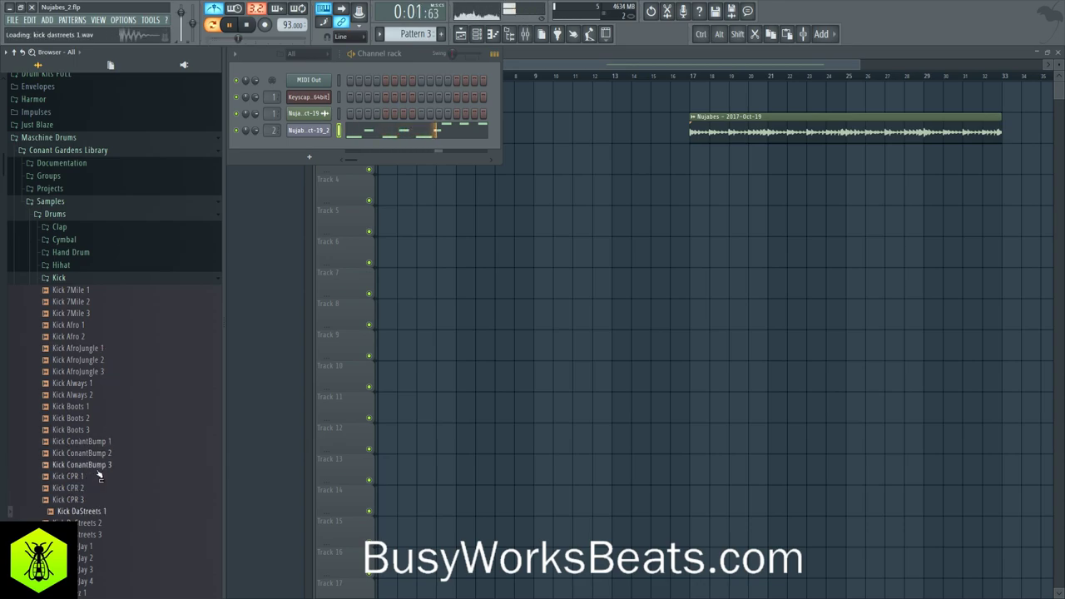
Load Kick DaStreets 1 into a new channel routed to mixer Insert 3 and switch to Pattern 4.
right_click(96, 517)
click(125, 487)
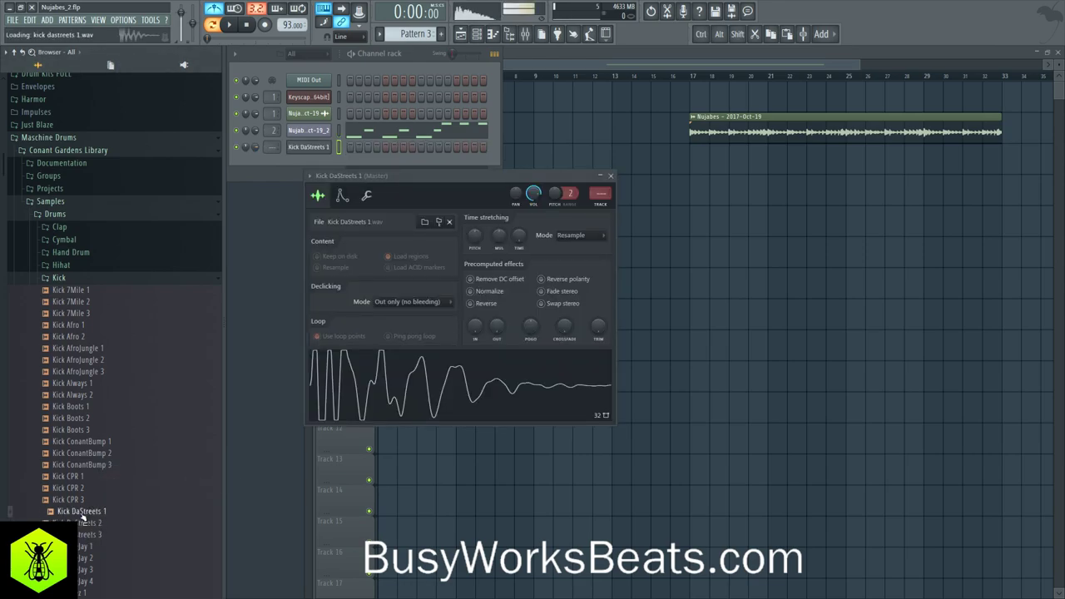
click(611, 178)
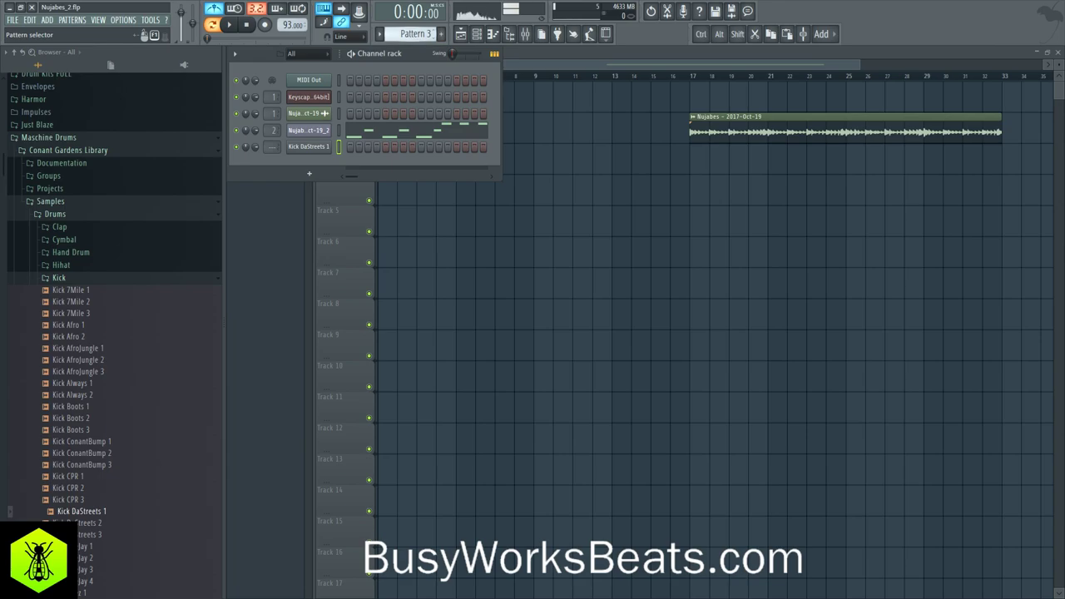
drag(414, 35, 414, 27)
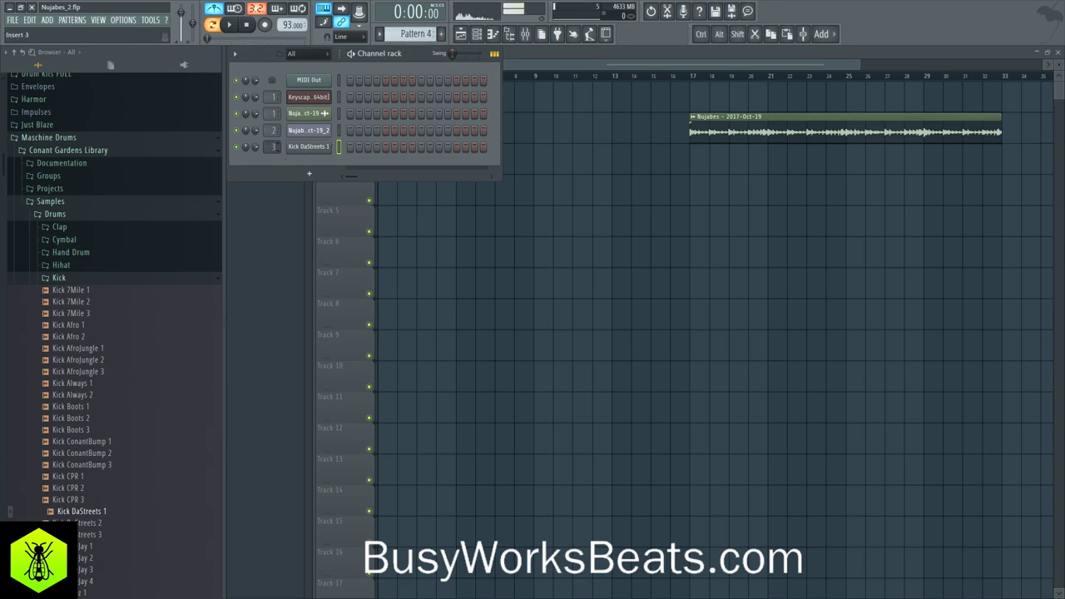
Collapse the Kick folder, open the Snare folder and audition its sidestick samples while Pattern 3 plays.
click(81, 276)
key(space)
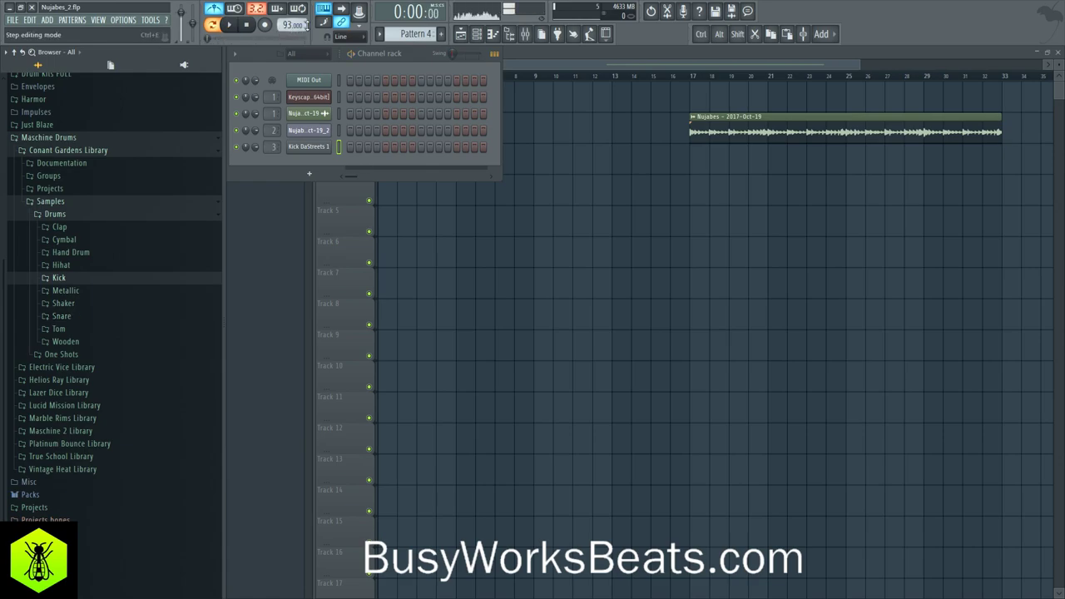
key(KP_Subtract)
click(74, 317)
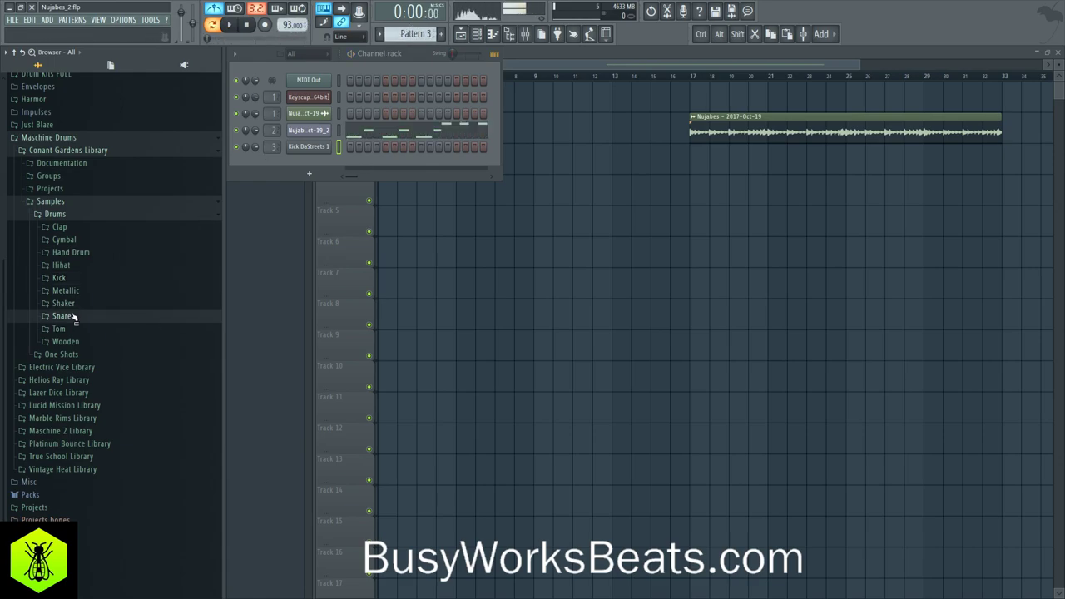
key(space)
click(84, 287)
click(87, 298)
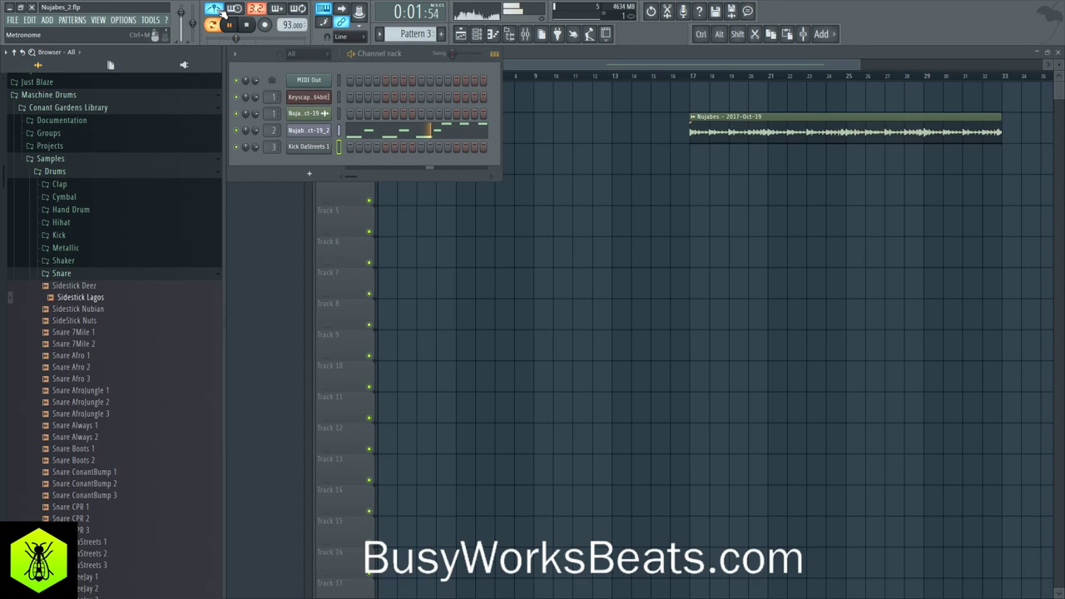
Load Sidestick Deez into a new channel and route it to mixer Insert 4.
click(77, 287)
right_click(78, 287)
click(104, 298)
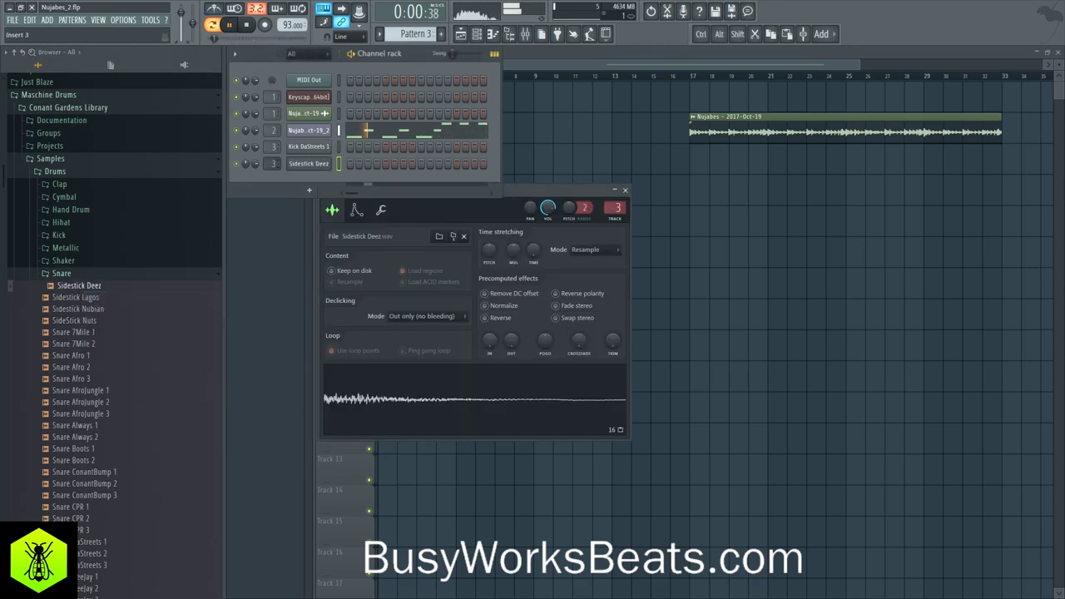
key(ctrl+l)
key(KP_Add)
key(space)
key(F5)
click(383, 123)
click(477, 35)
right_click(508, 147)
scroll(414, 34, up, 1)
drag(402, 89, 371, 88)
Show the channel rack and switch to Pattern 4 with playback stopped.
click(477, 35)
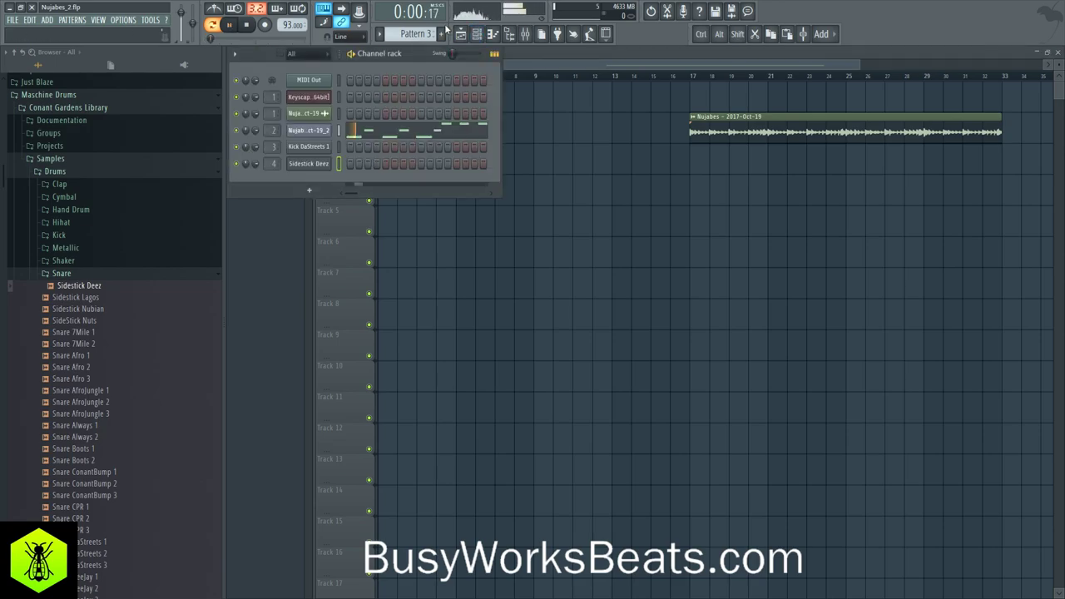
key(space)
scroll(416, 34, down, 1)
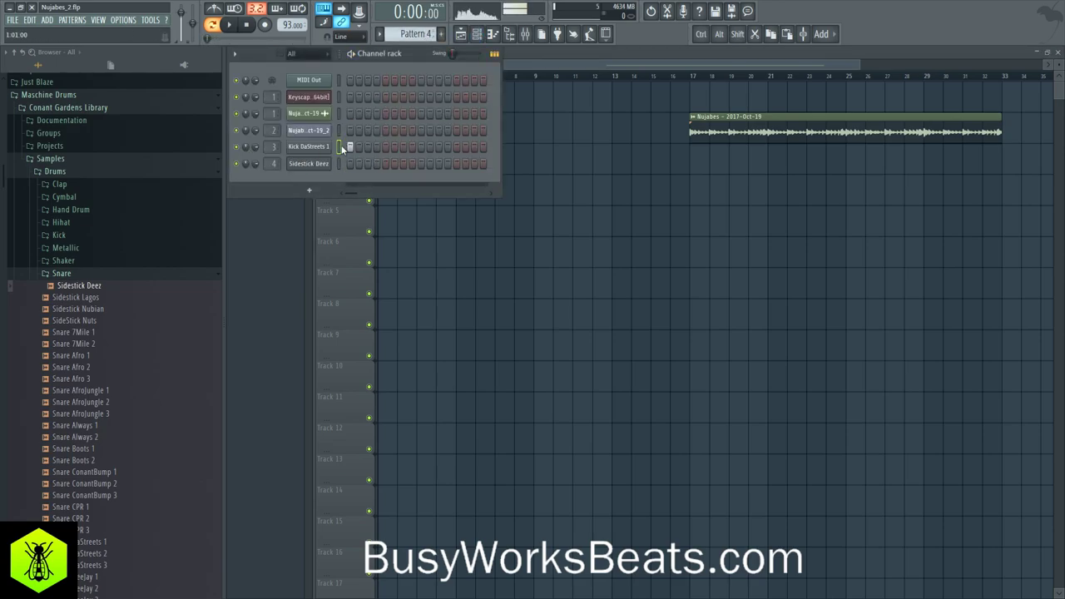
Place Pattern 4 at the start of Track 2 and set song-mode playback to loop the first two bars.
right_click(411, 199)
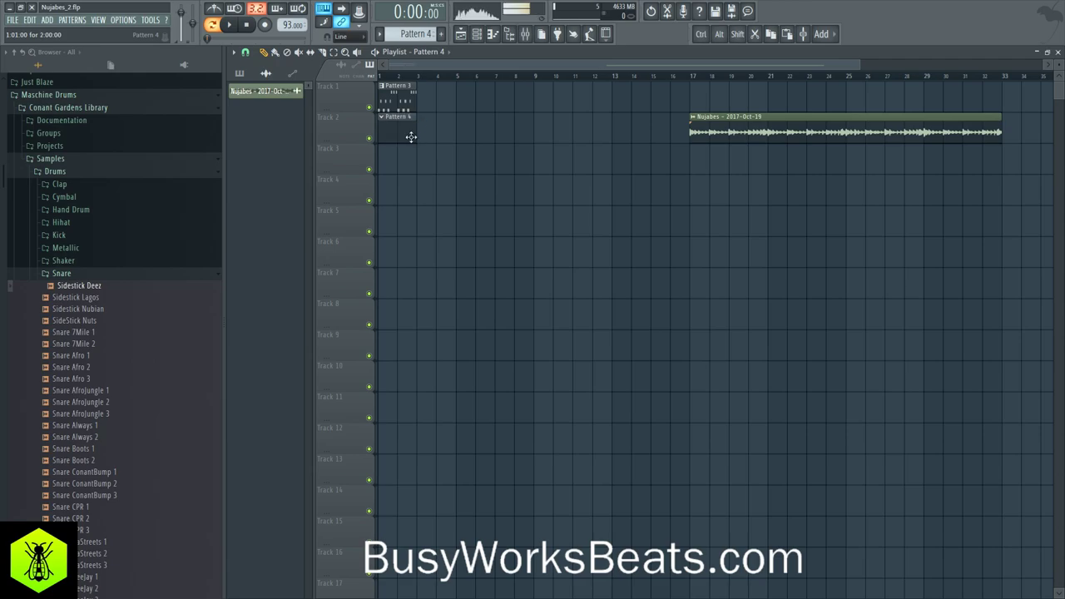
key(F6)
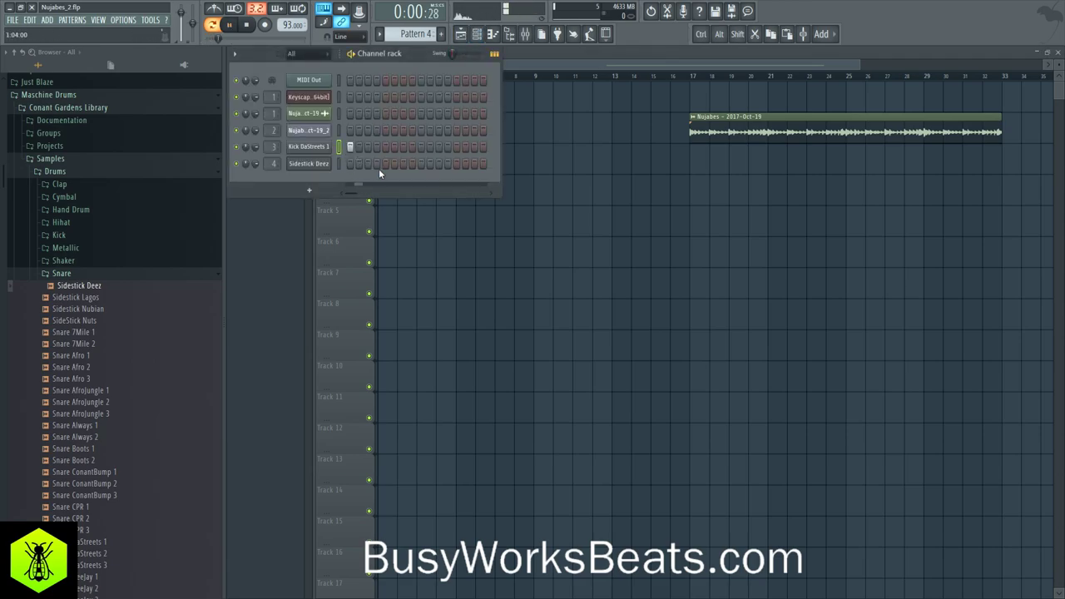
click(213, 25)
key(F6)
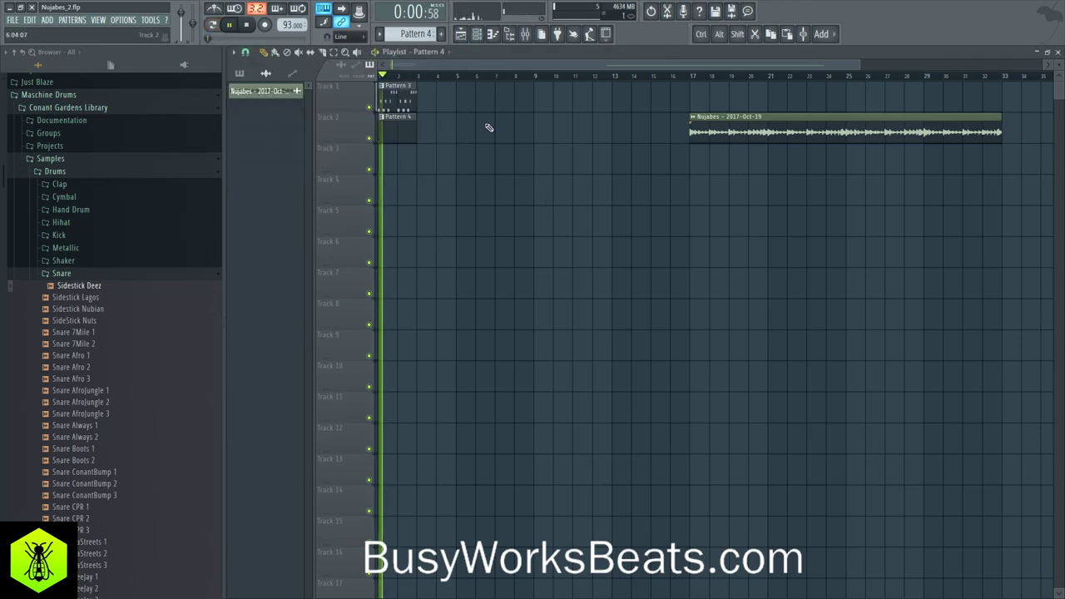
drag(417, 77, 374, 76)
click(478, 36)
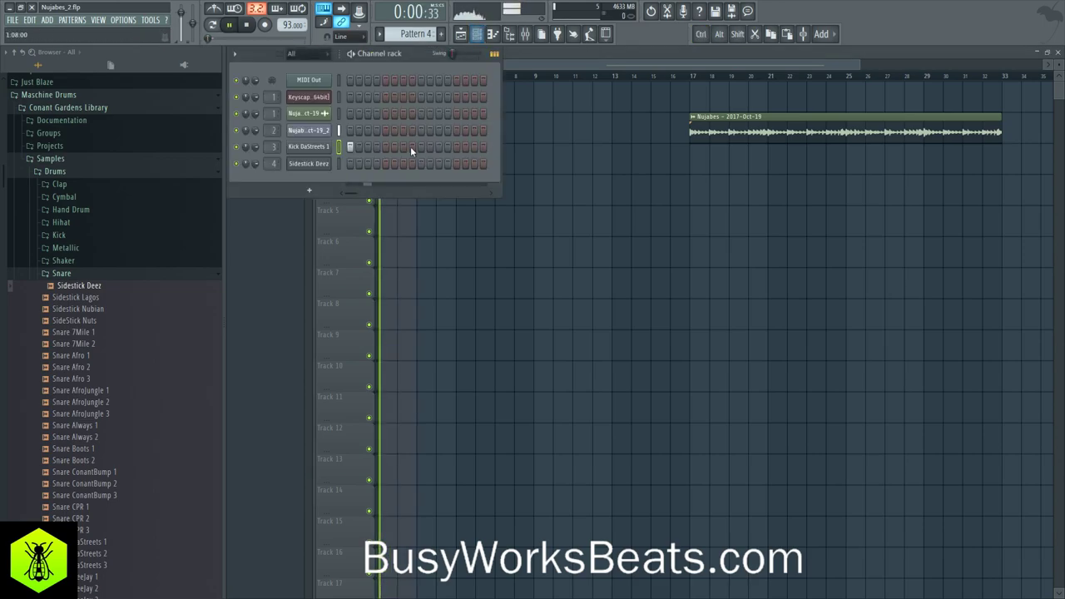
Program Pattern 4 with sidesticks on steps 5 and 13 and additional kicks on steps 10, 11, 14 and 16.
click(386, 163)
click(439, 147)
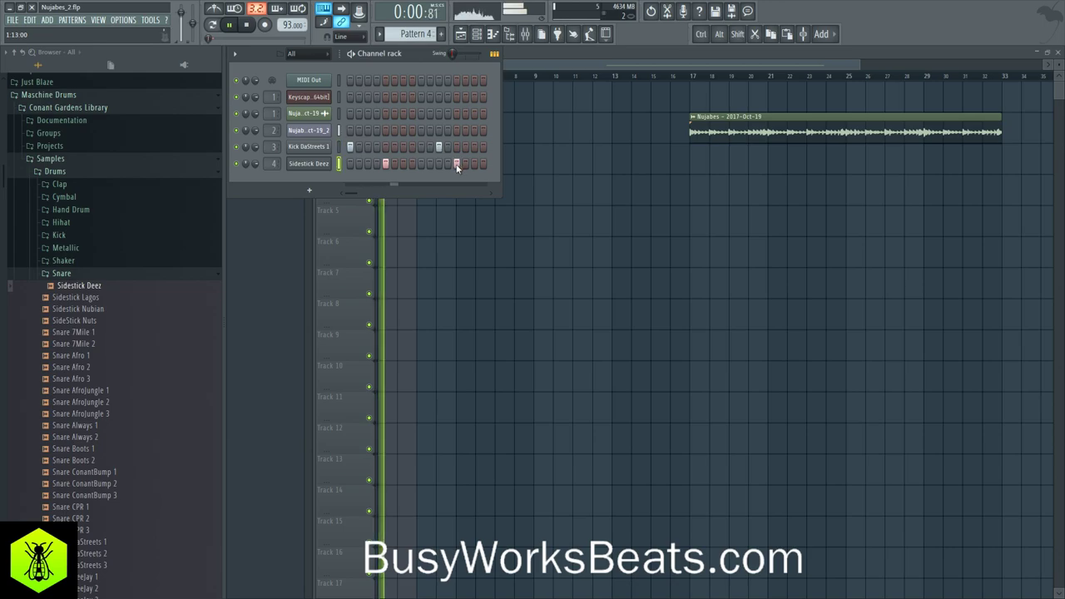
click(429, 146)
click(465, 147)
click(482, 146)
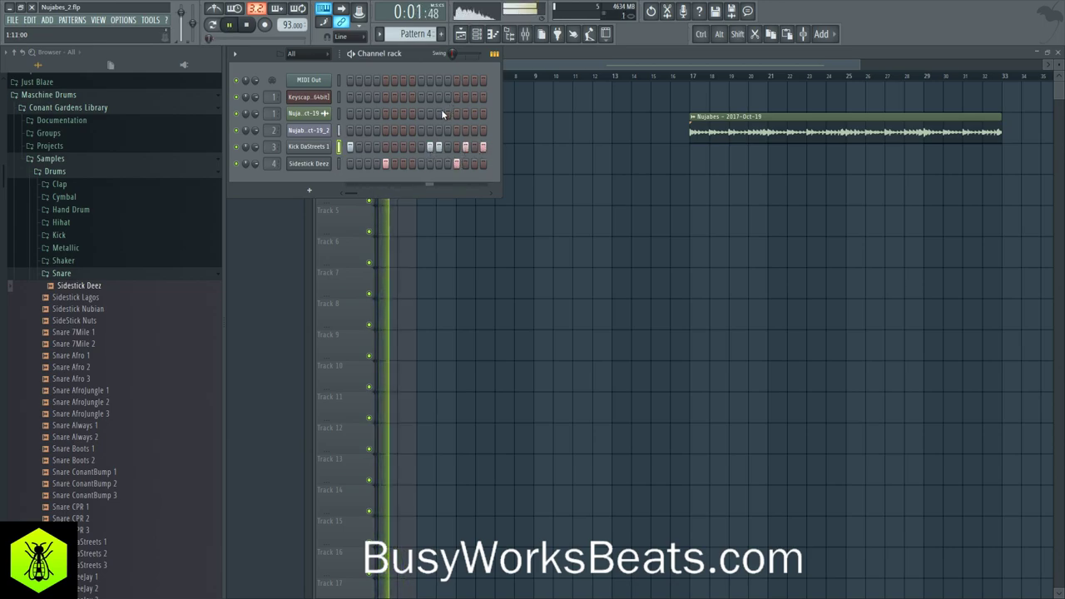
key(space)
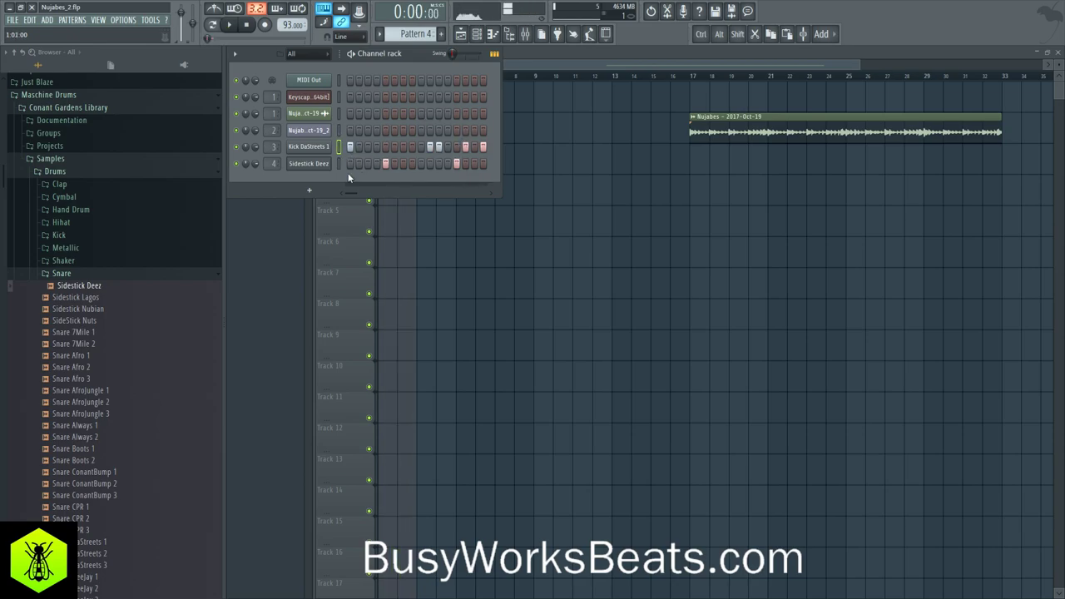
Audition the Sidestick Lagos, Sidestick Nubian and SideStick Nuts samples over the playing beat.
key(space)
click(107, 300)
click(105, 310)
click(96, 322)
click(94, 312)
click(95, 321)
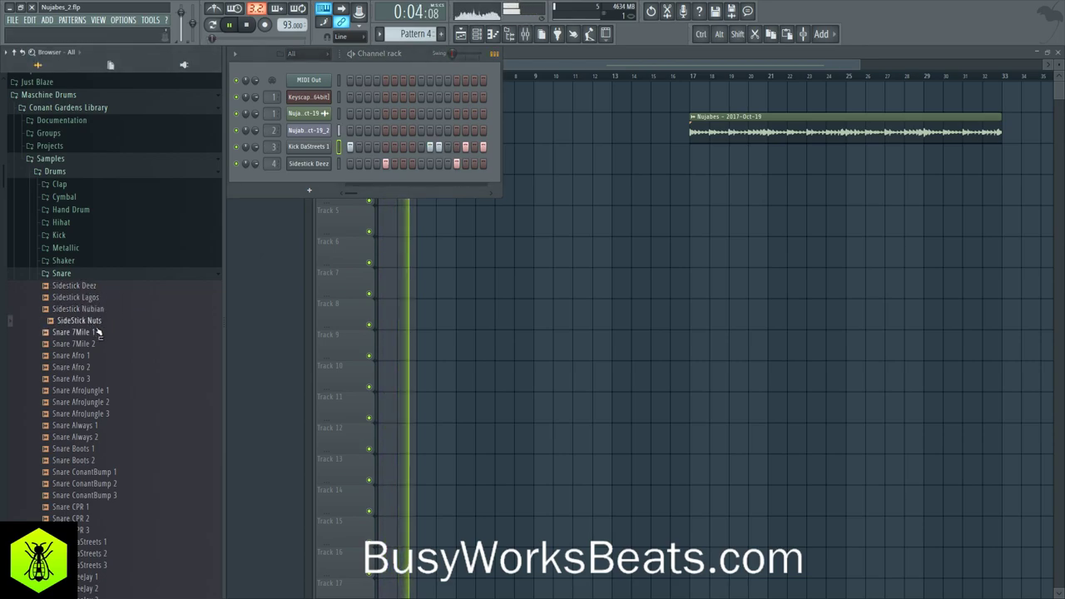
Load SideStick Nuts into a new channel routed to mixer Insert 5, with hits on steps 5 and 13.
right_click(98, 323)
click(142, 331)
key(space)
click(384, 179)
click(456, 180)
drag(271, 184, 271, 176)
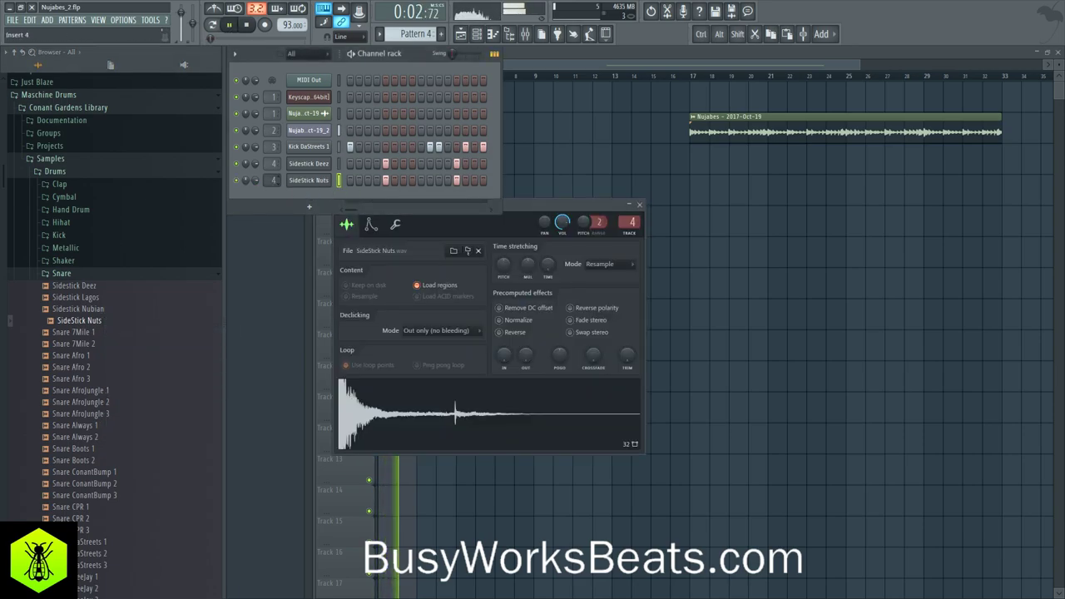
click(639, 206)
Play back the layered sidesticks and save the project.
key(space)
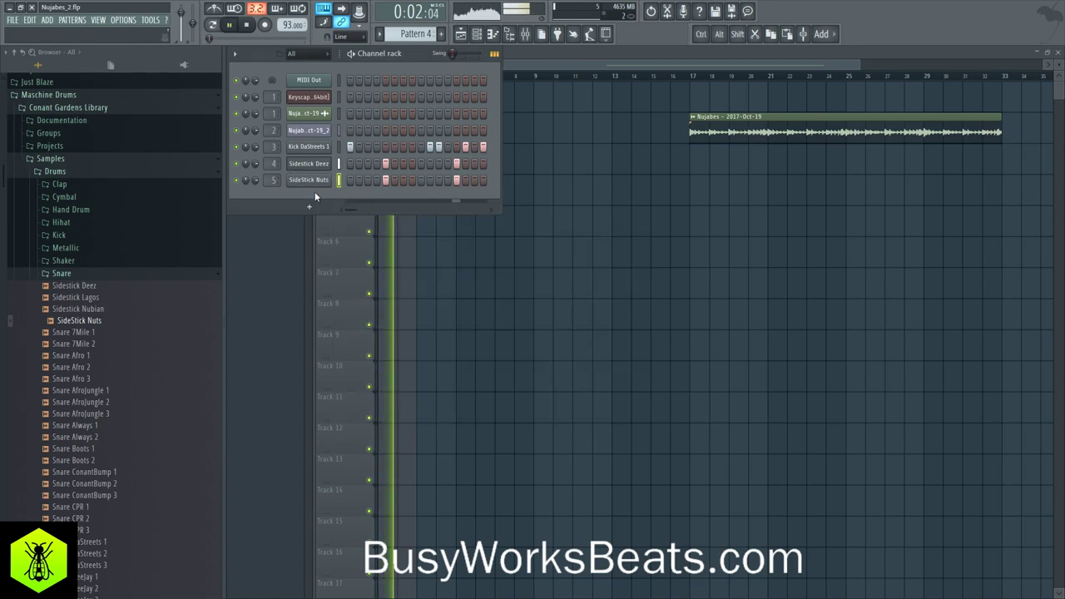
key(space)
key(ctrl+s)
Load ClosedHH 7Mile 1 from the Hihat folder into a new channel on mixer Insert 6 and fill each 2 steps.
key(space)
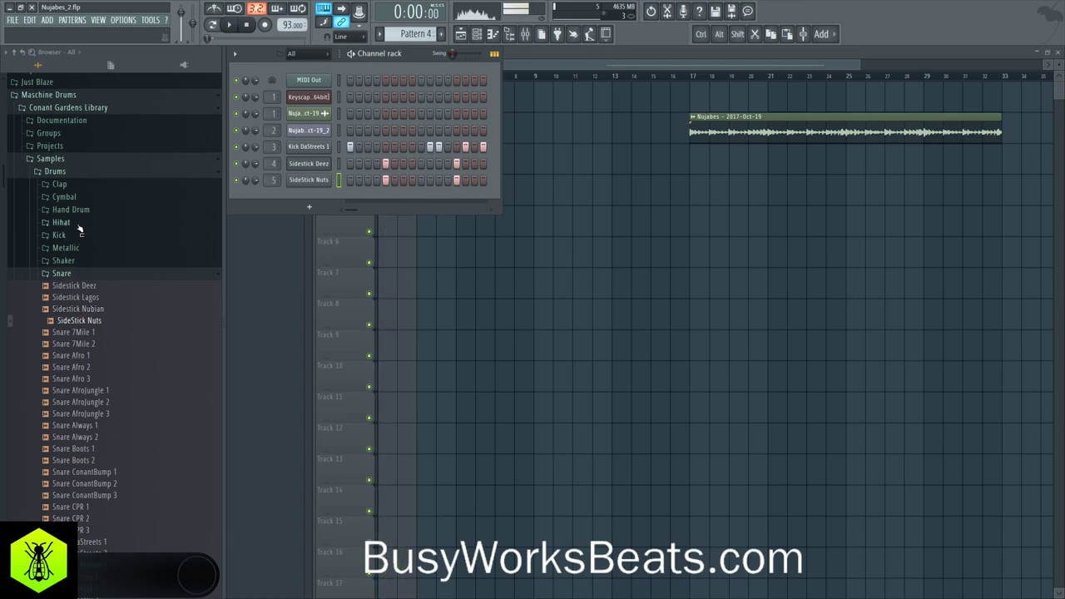
click(82, 223)
click(87, 236)
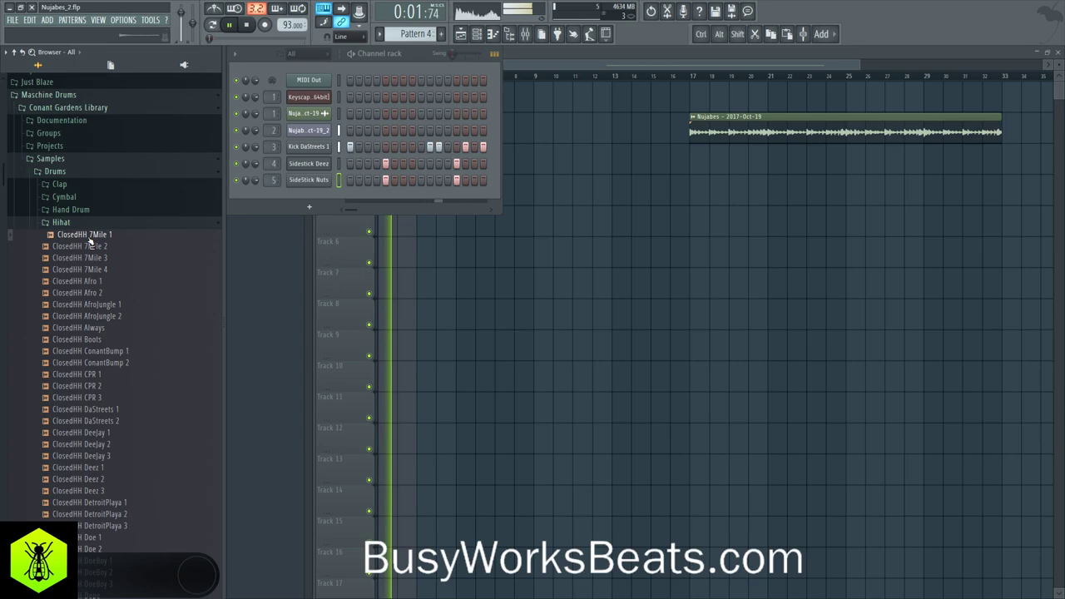
right_click(91, 236)
click(102, 244)
key(space)
click(539, 104)
right_click(305, 202)
click(426, 232)
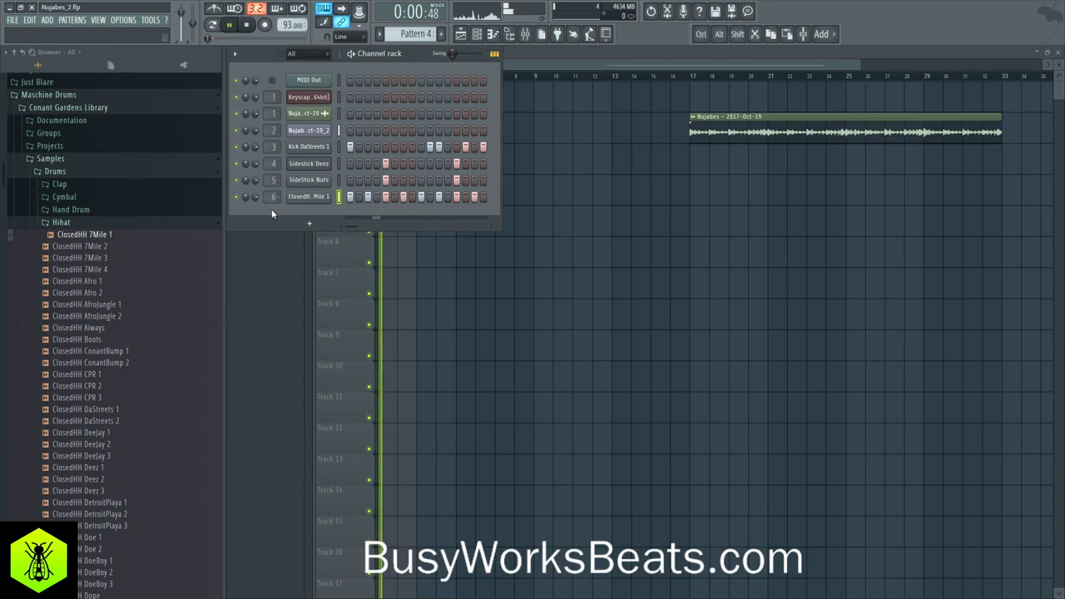
Save the project and raise the time shift of the closed hi-hat channel so its hits land late.
key(ctrl+s)
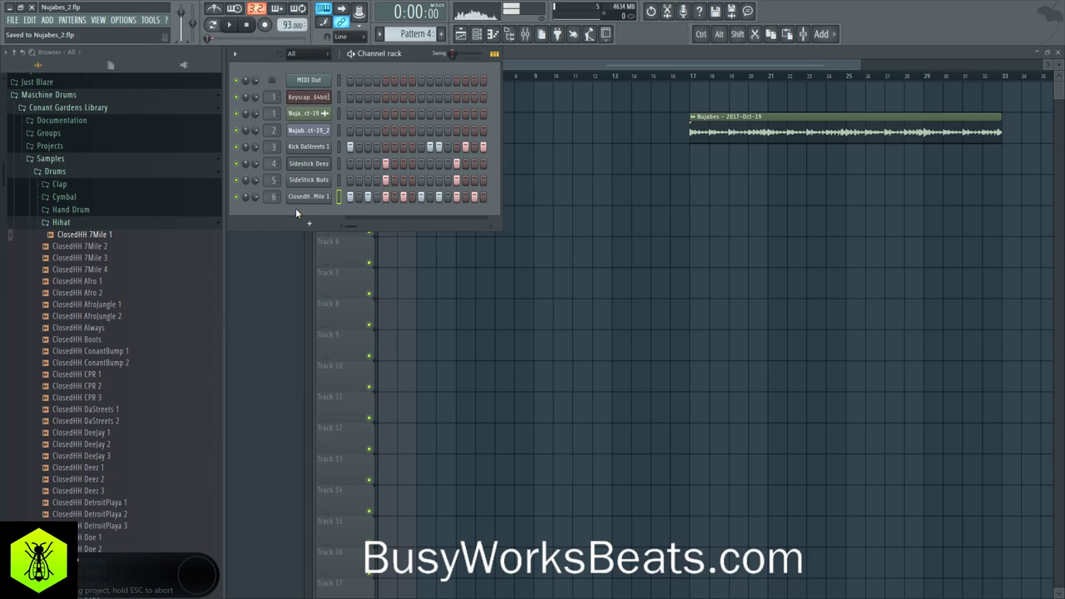
key(space)
click(307, 198)
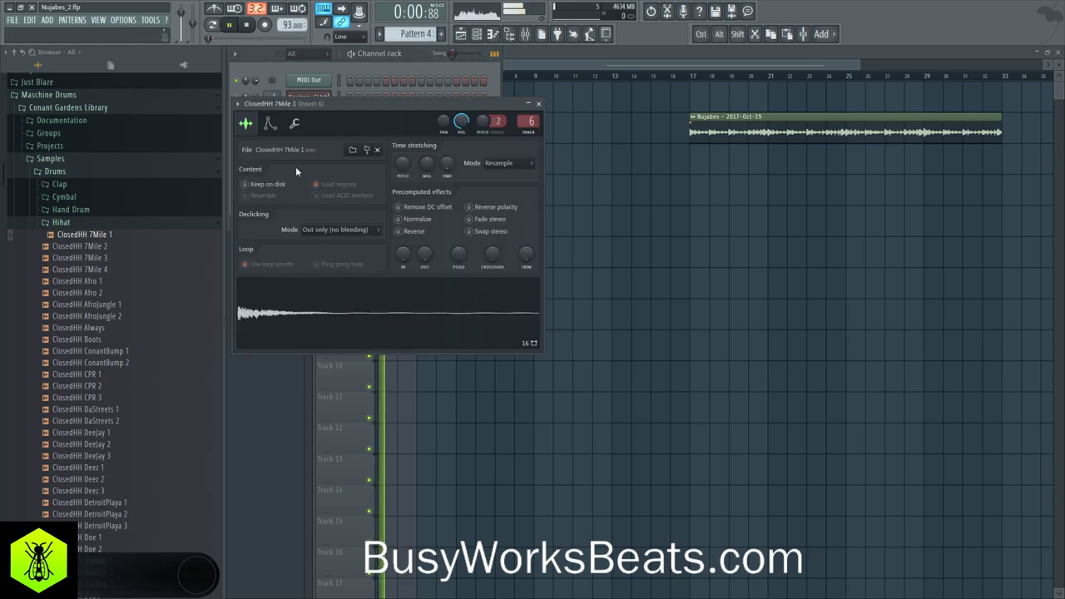
drag(444, 167, 443, 163)
key(space)
click(538, 104)
Fill the first two bars of Track 2 with one-bar Pattern 4 clips and bring back the channel rack.
drag(418, 126, 397, 129)
key(space)
click(492, 34)
Try extra kicks on steps 7 and 8 of Pattern 4 and keep only the one on step 8.
click(404, 146)
click(411, 146)
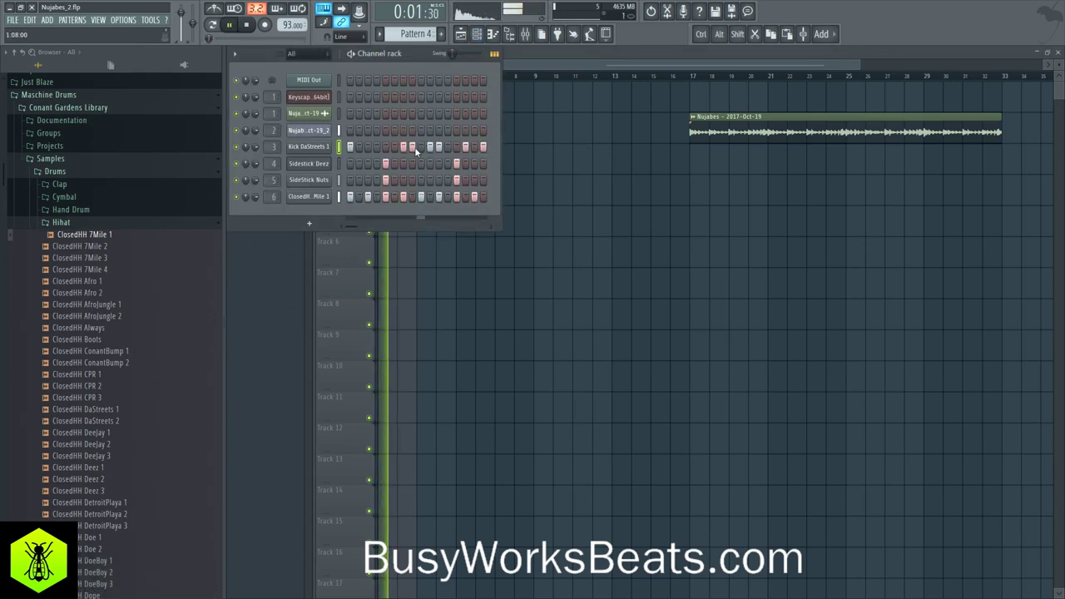
right_click(405, 145)
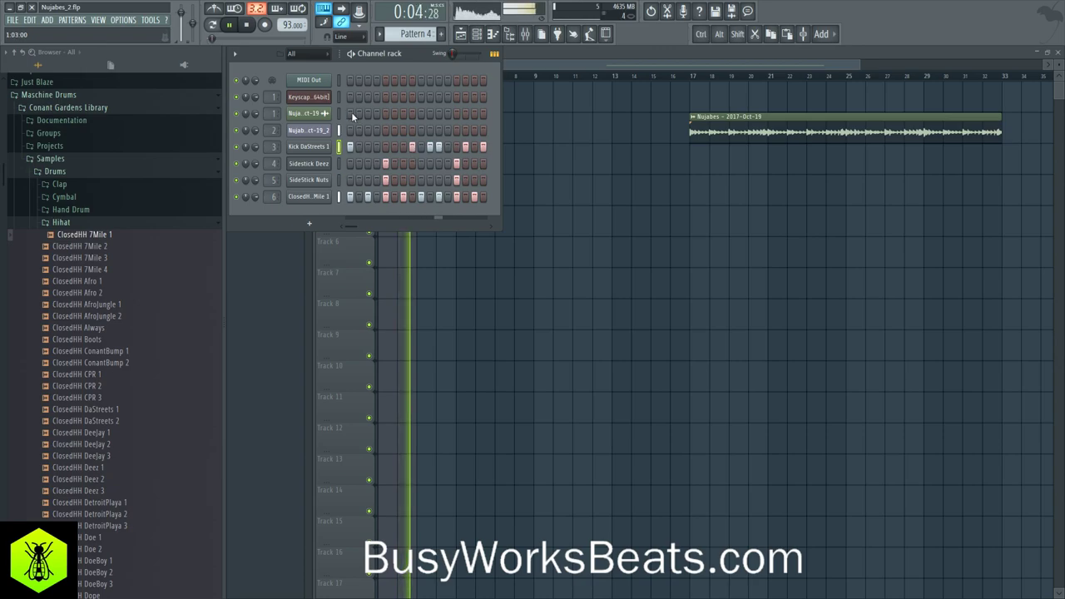
key(space)
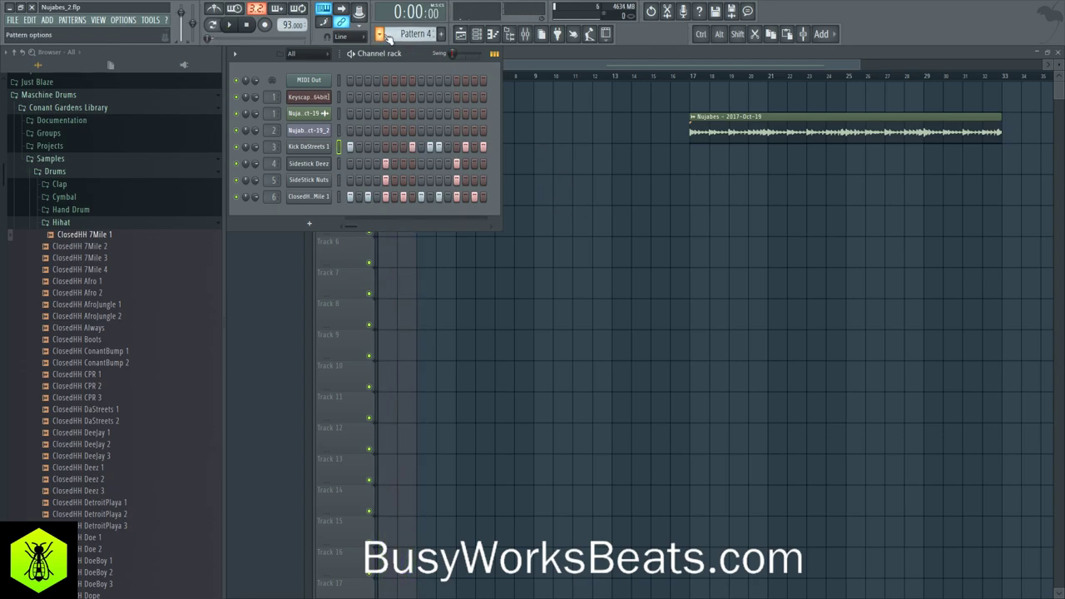
Duplicate the Pattern 3 and Pattern 4 clips into bars 3 and 4 of the playlist.
right_click(611, 233)
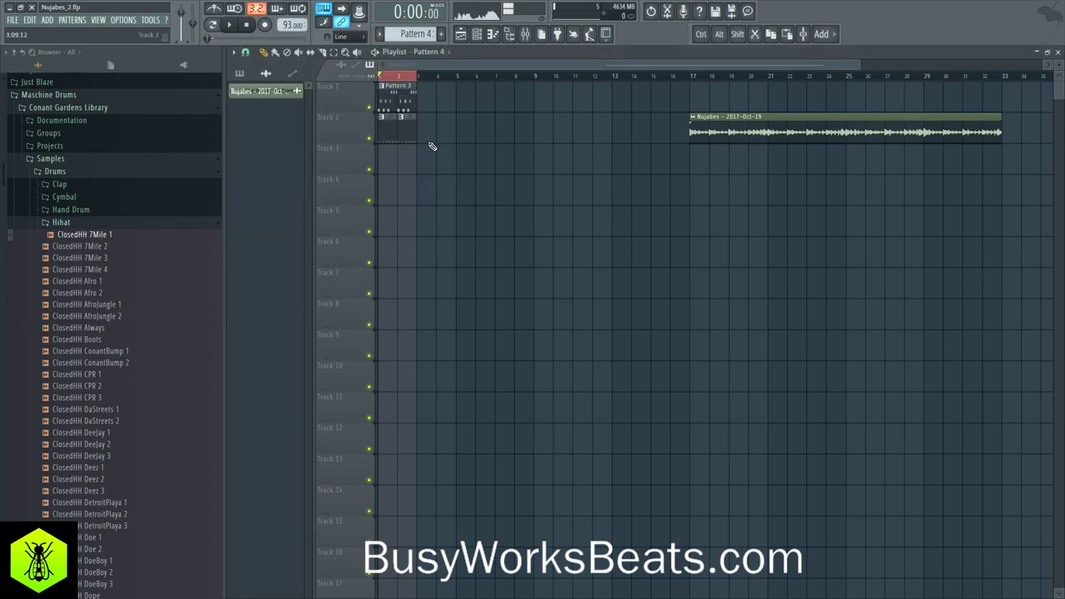
drag(447, 136, 434, 90)
key(space)
Fine-tune the time shift of the ClosedHH 7Mile 1 channel during playback.
click(482, 39)
click(326, 196)
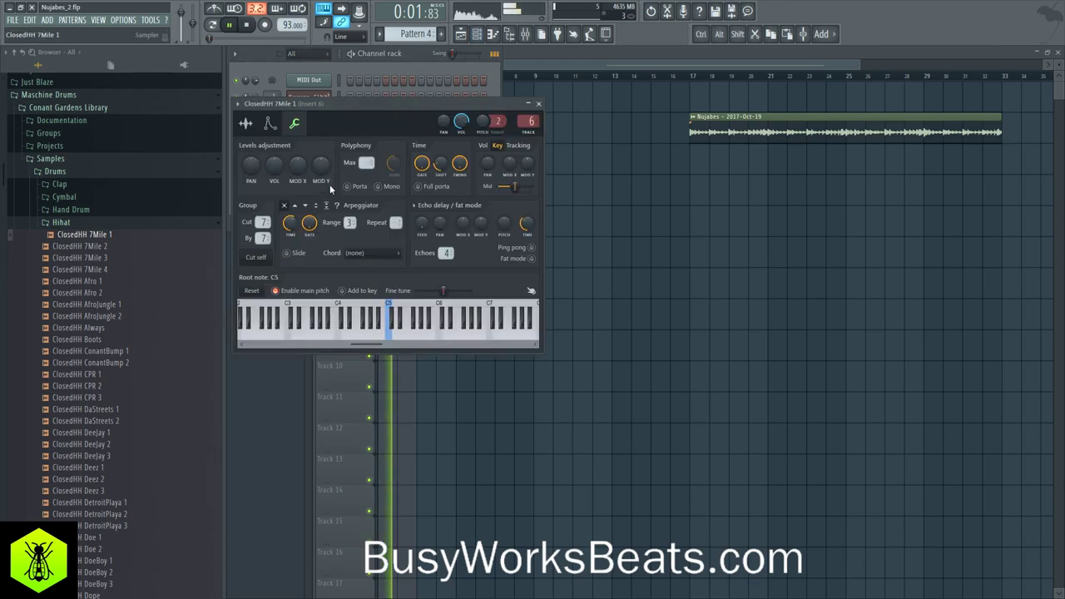
drag(440, 166, 440, 162)
click(538, 104)
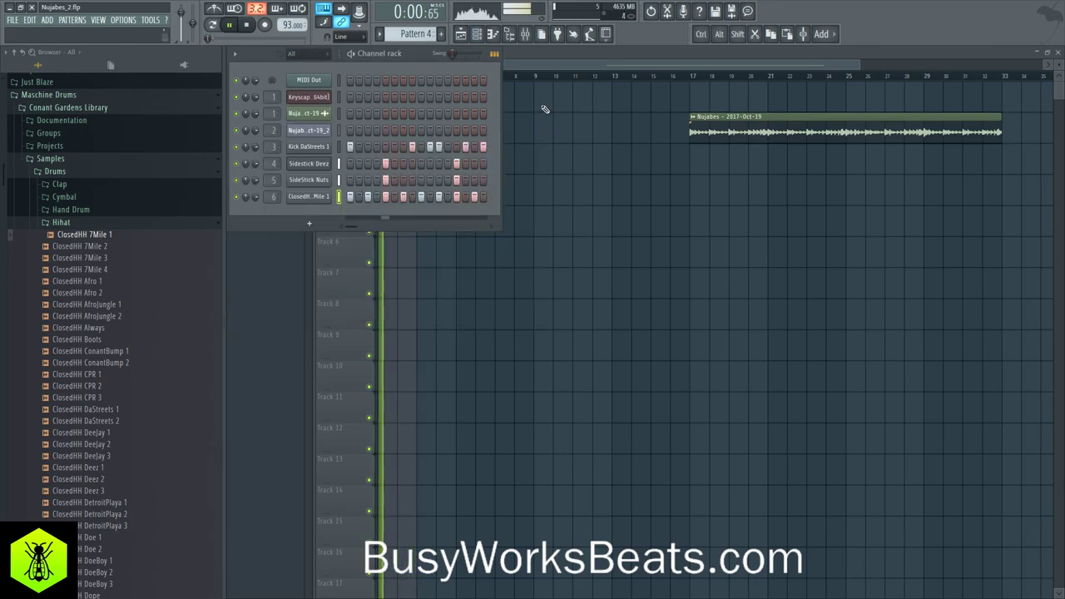
Raise the time shift and volume level of Sidestick Deez, muting SideStick Nuts only while adjusting.
click(320, 166)
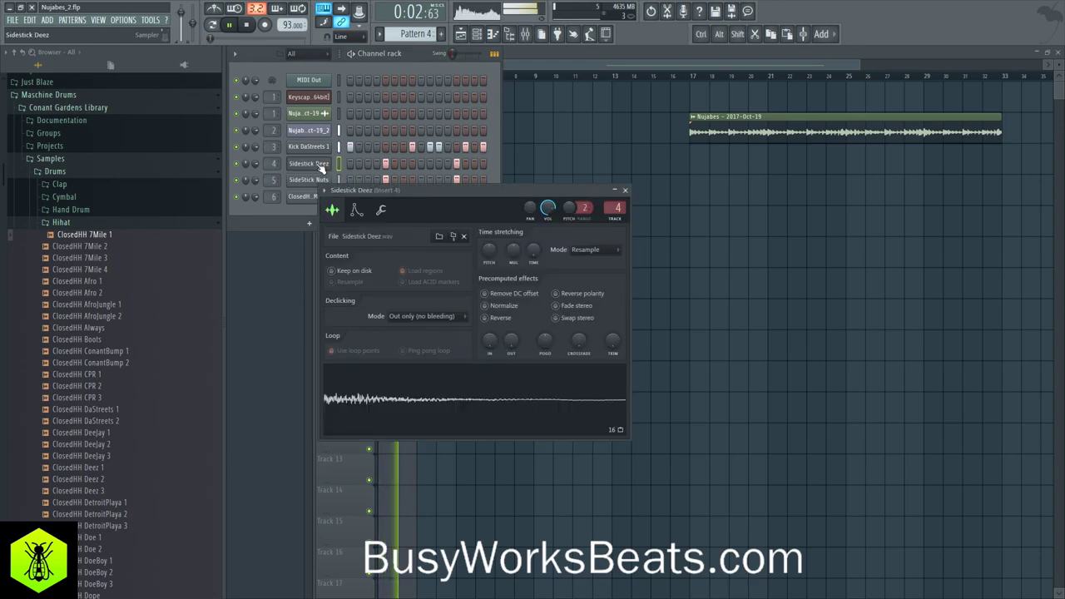
click(380, 209)
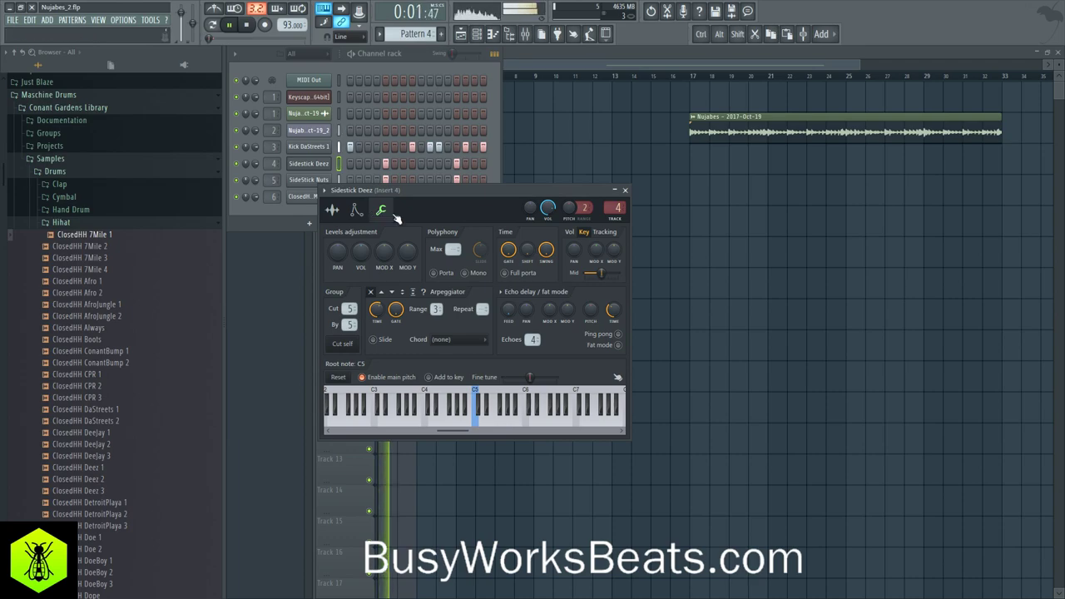
click(258, 170)
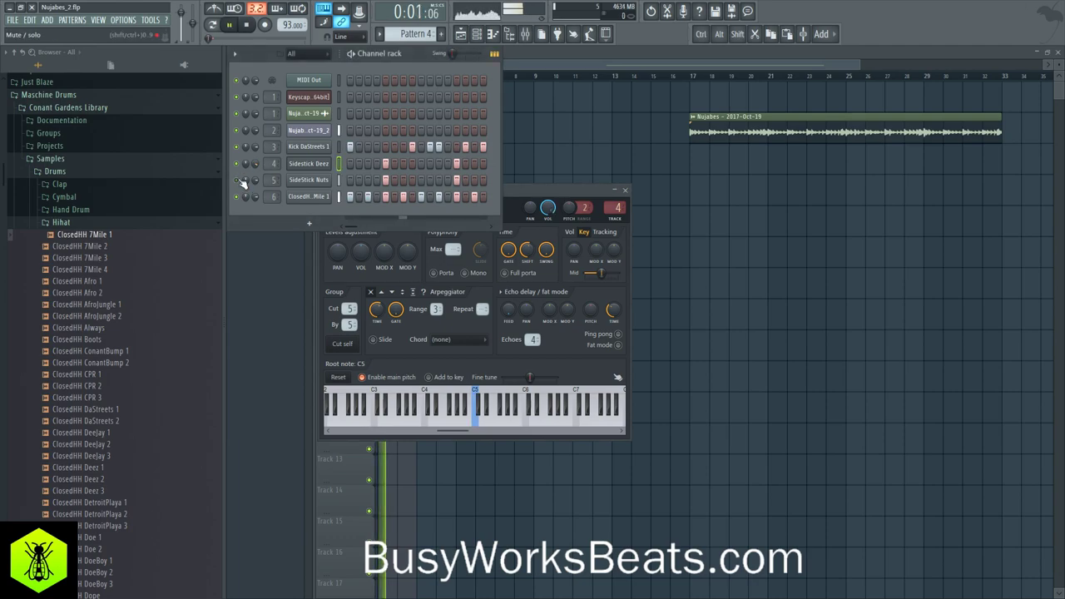
click(520, 262)
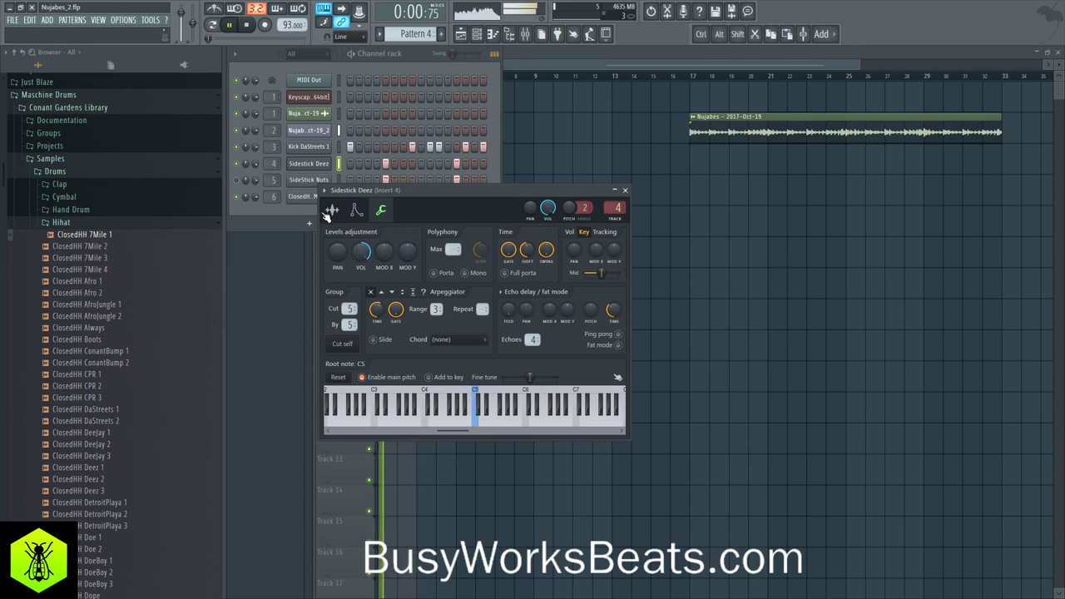
click(242, 177)
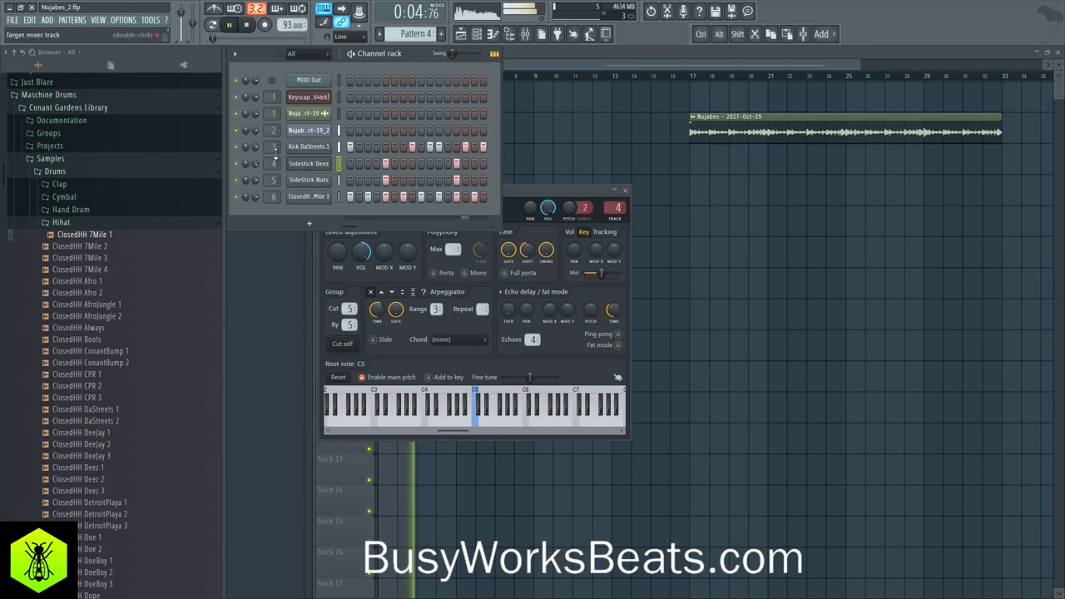
Adjust the volume level and time shift of the Kick DaStreets 1 channel.
click(303, 148)
click(366, 197)
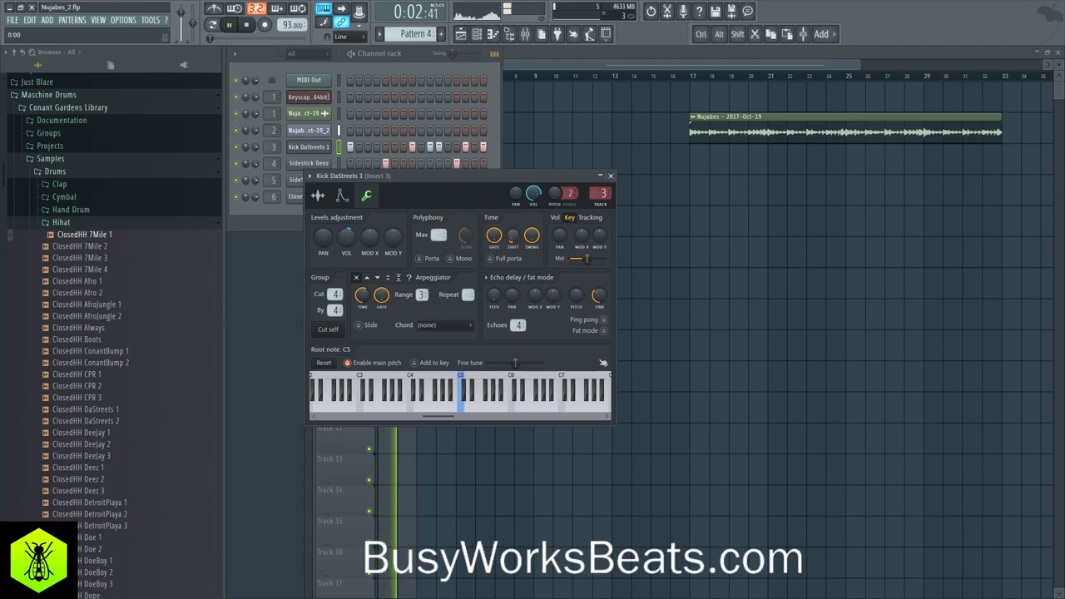
right_click(647, 219)
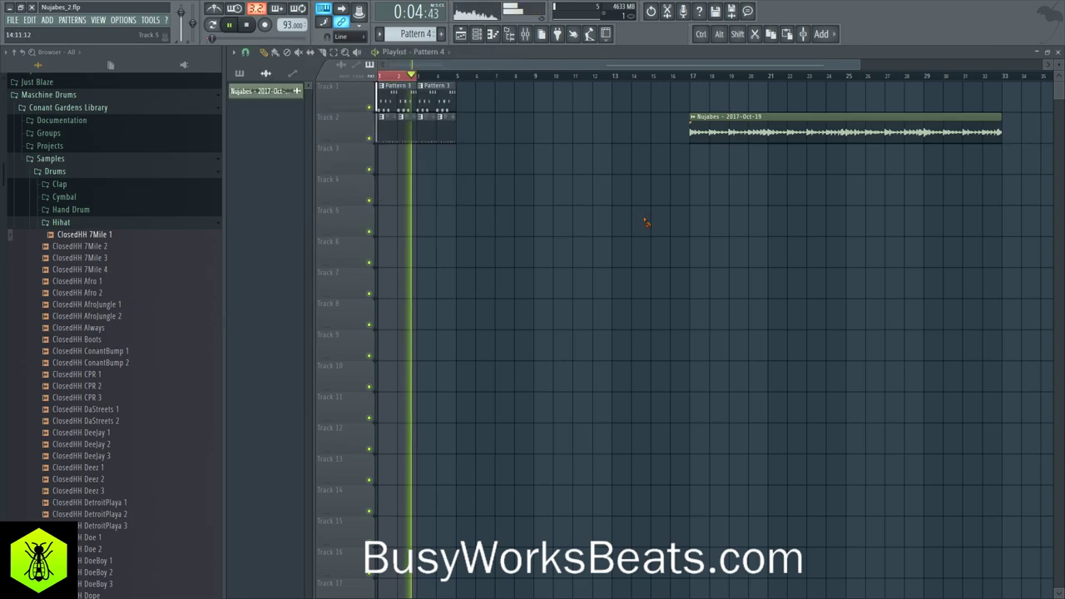
Duplicate the four bars of Pattern 3 and Pattern 4 clips to fill bars 5 to 8.
key(space)
key(space)
mouse_move(487, 151)
mouse_down()
mouse_move(384, 96)
mouse_move(467, 107)
mouse_up()
ctrl+click(496, 174)
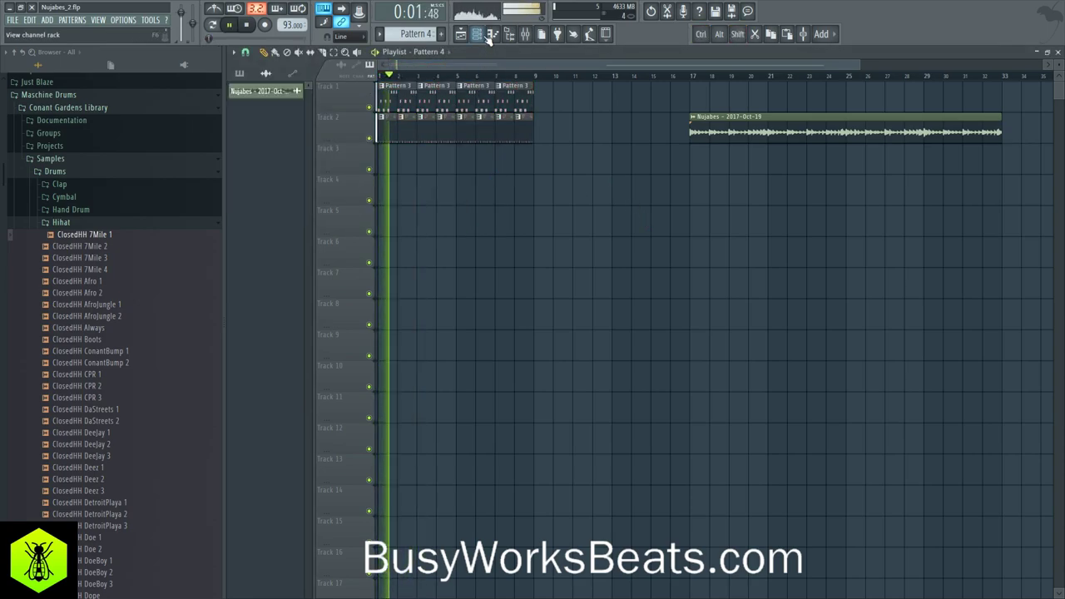
Open Kick DaStreets 1 in the piano roll and lower the velocities of its hits on steps 10 and 16.
click(487, 37)
key(space)
right_click(319, 147)
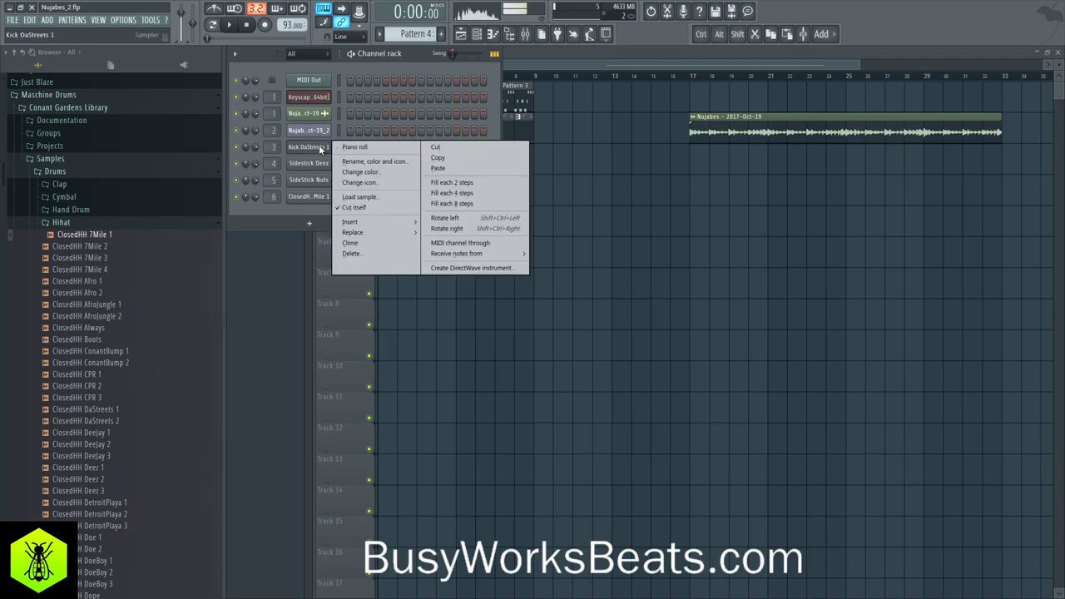
click(356, 147)
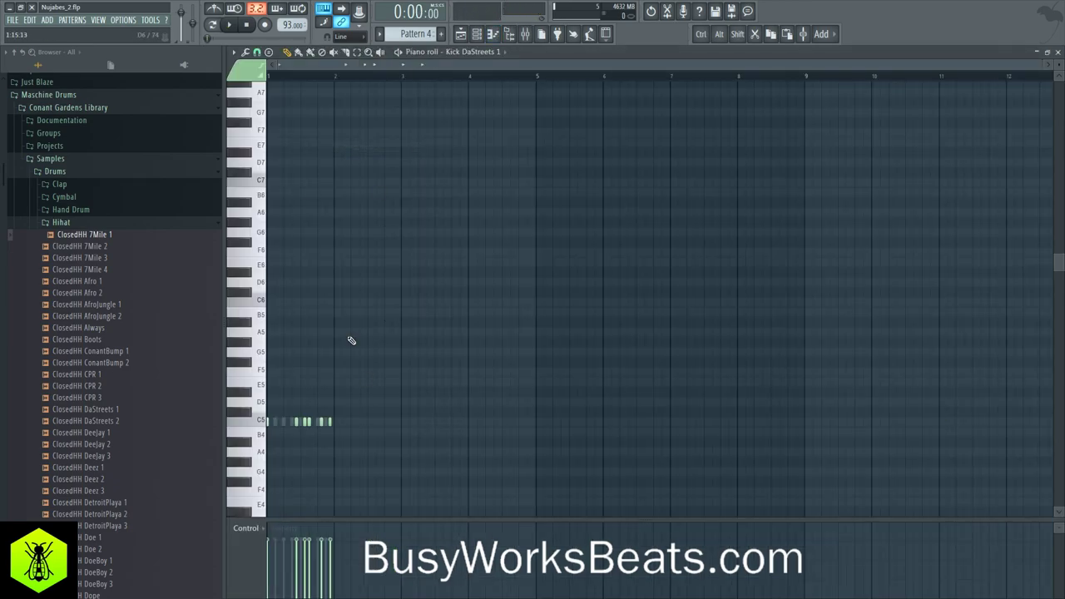
scroll(362, 78, up, 5)
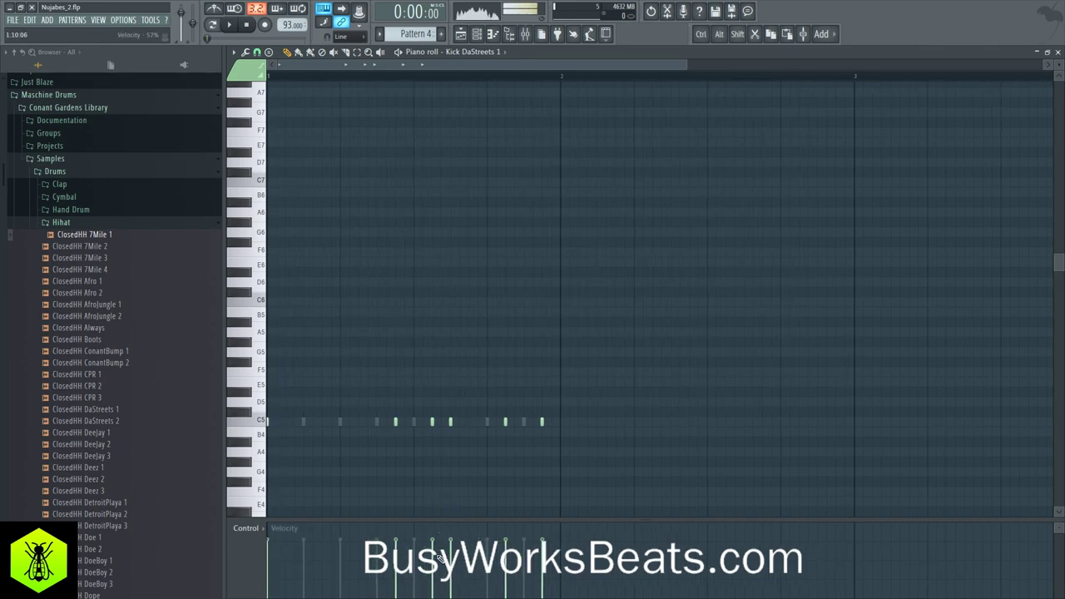
key(space)
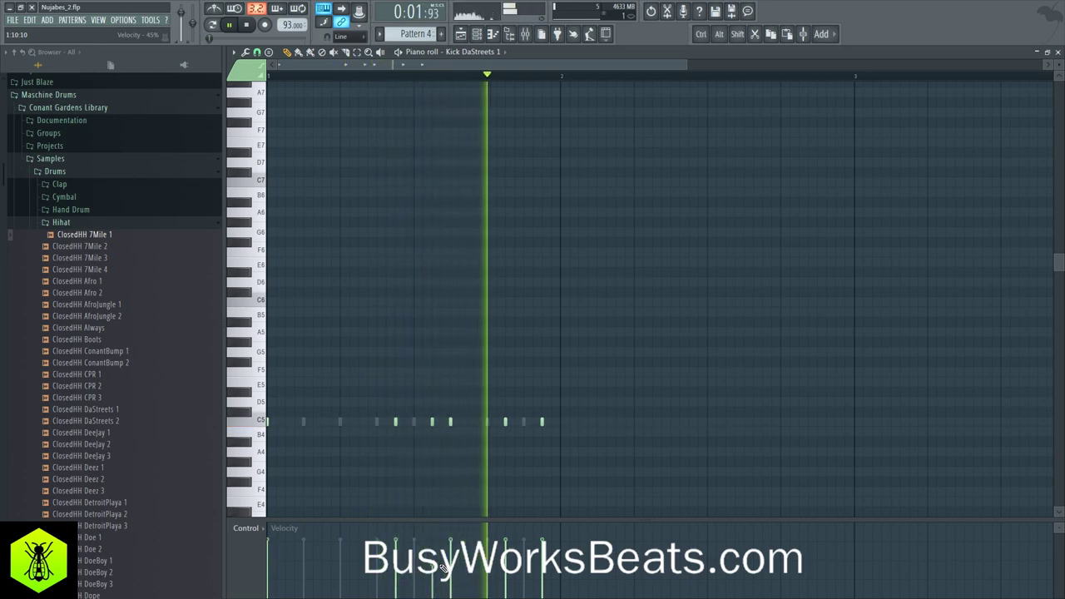
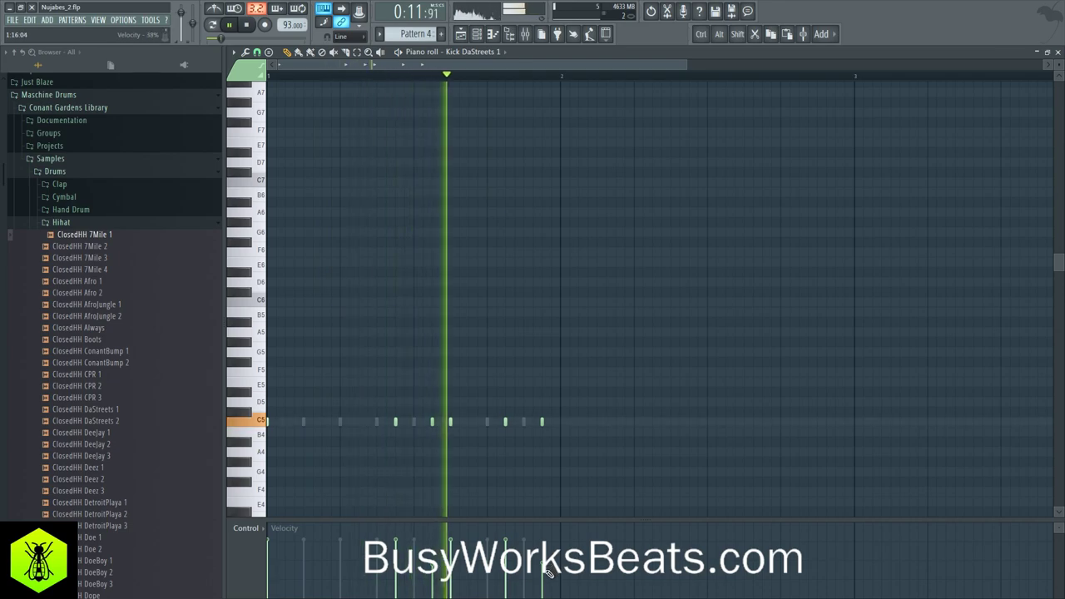
key(space)
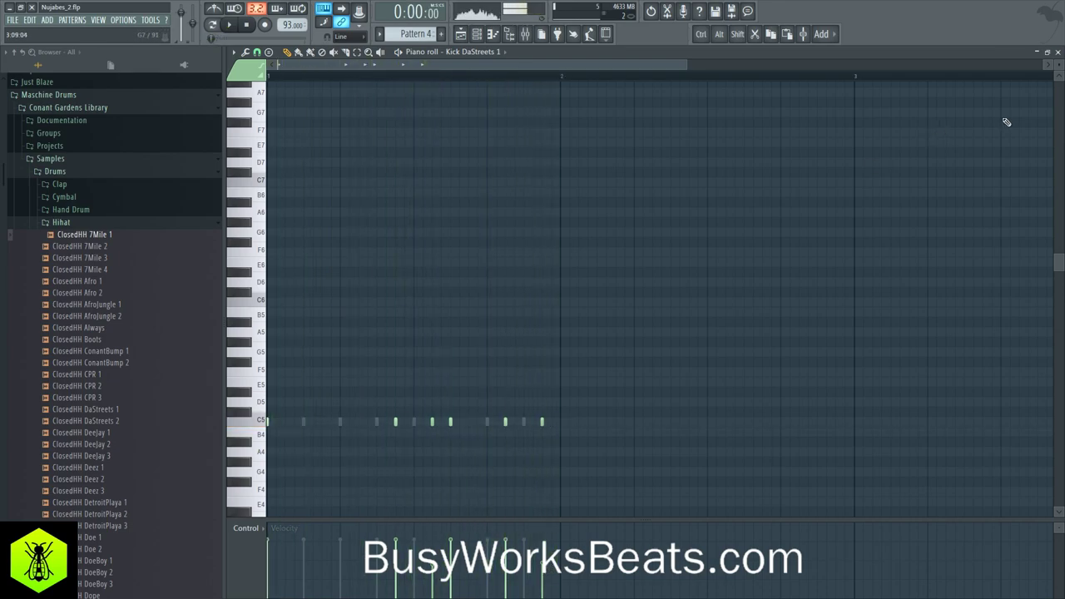
Close the kick's piano roll and play back the arrangement to check the new velocities.
click(1059, 53)
key(space)
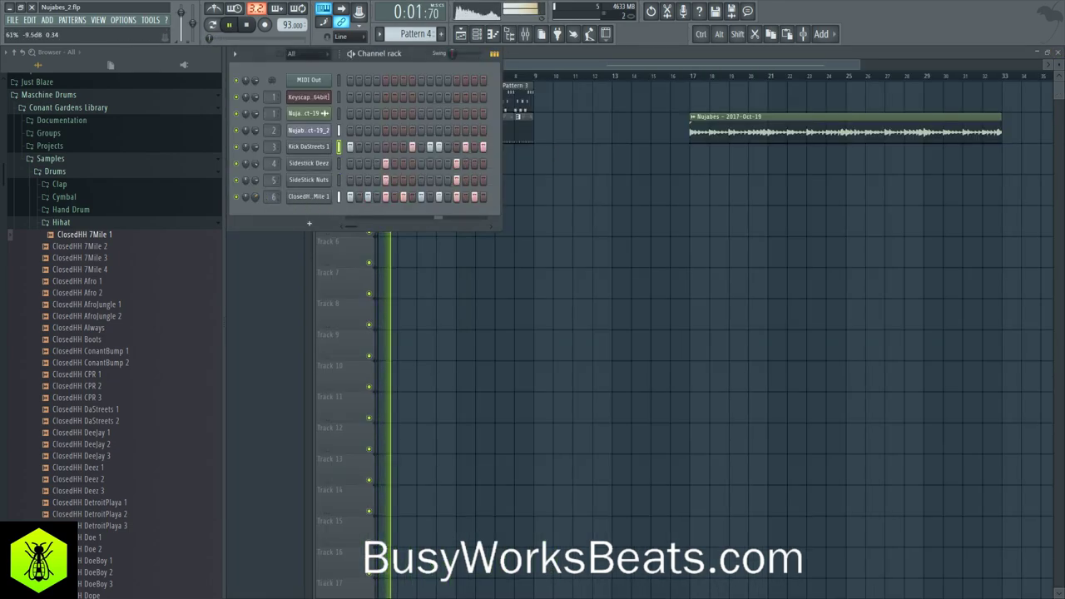
key(space)
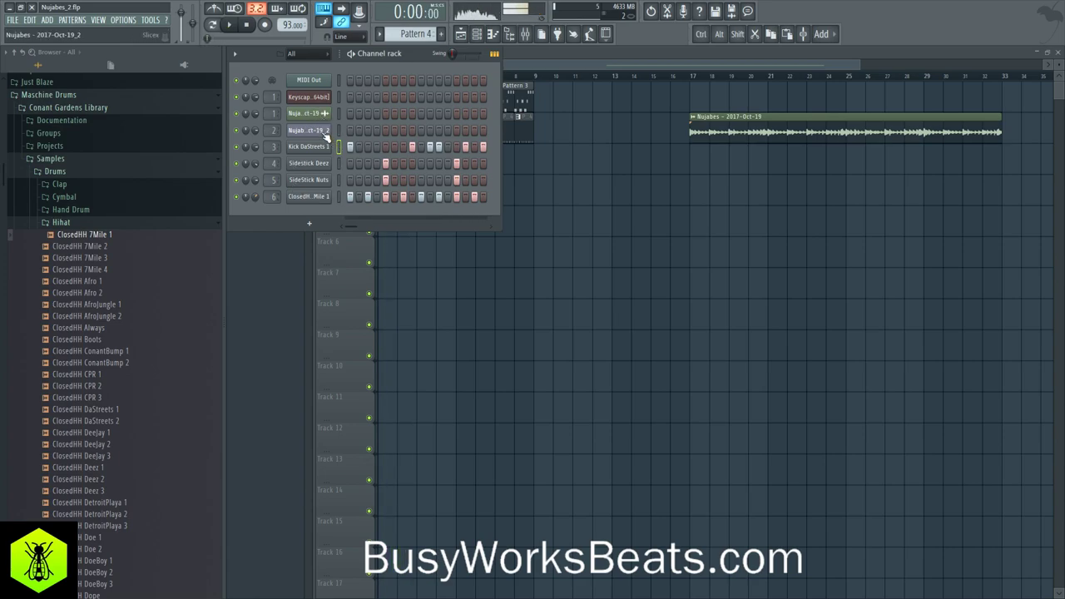
Open the Pattern 3 notes of the sliced Nujabes channel in the piano roll and listen to them.
click(324, 134)
right_click(632, 142)
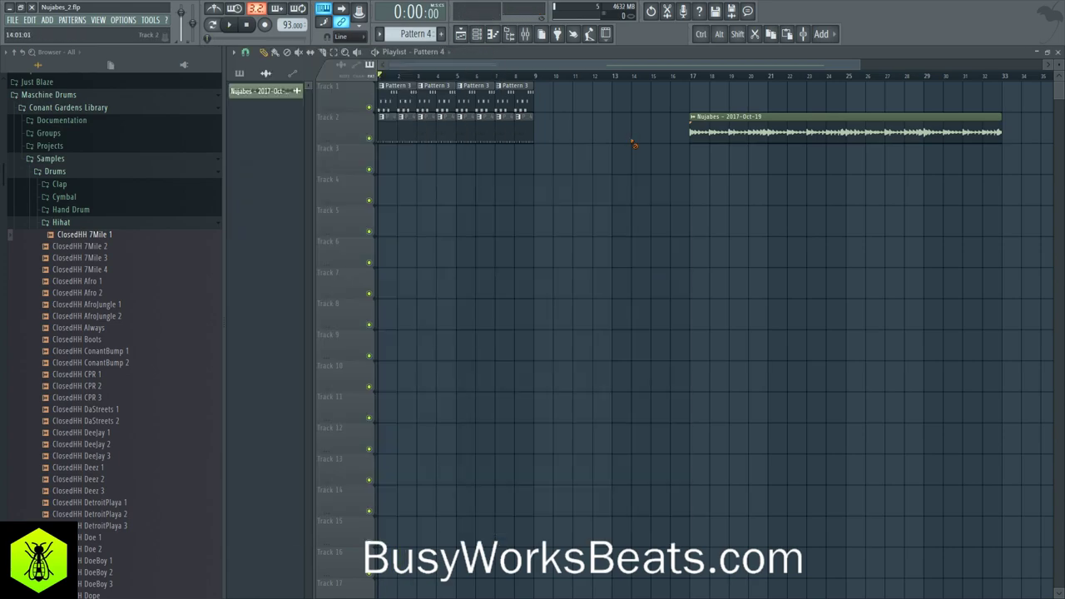
click(387, 86)
click(402, 123)
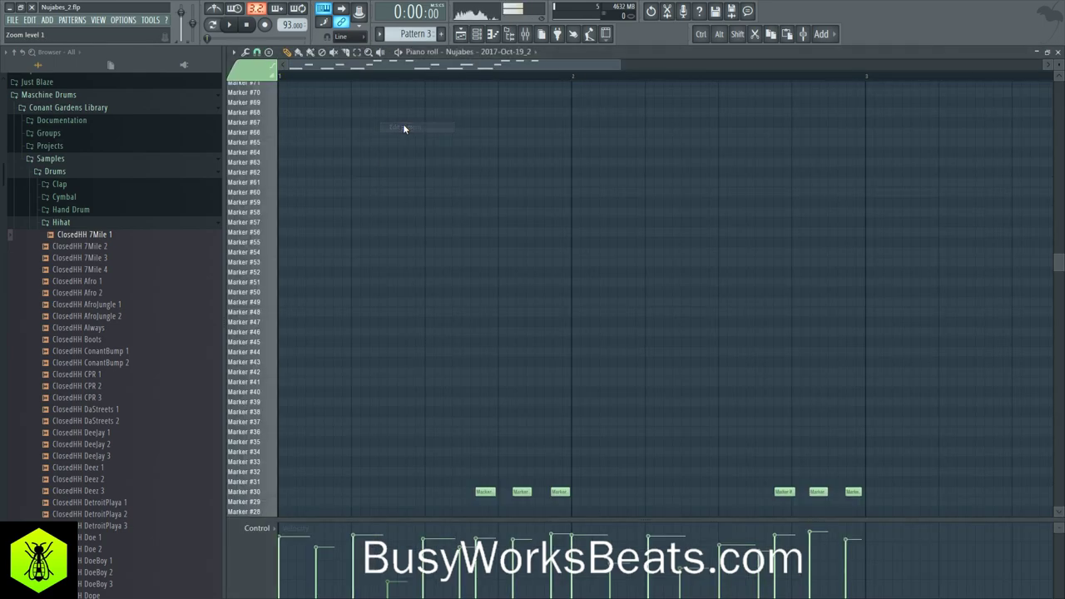
scroll(422, 226, down, 5)
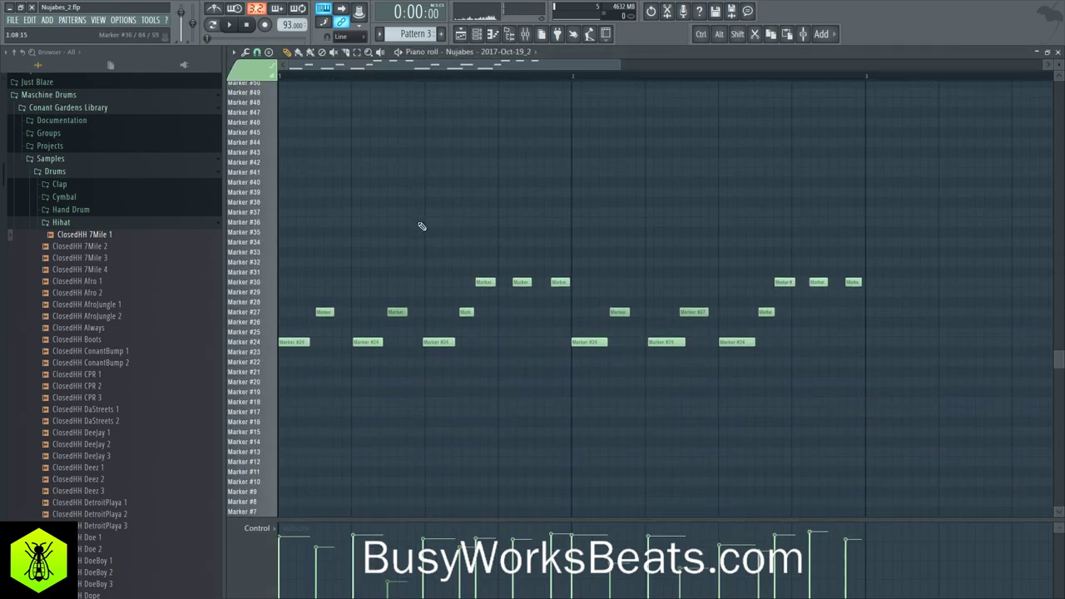
key(space)
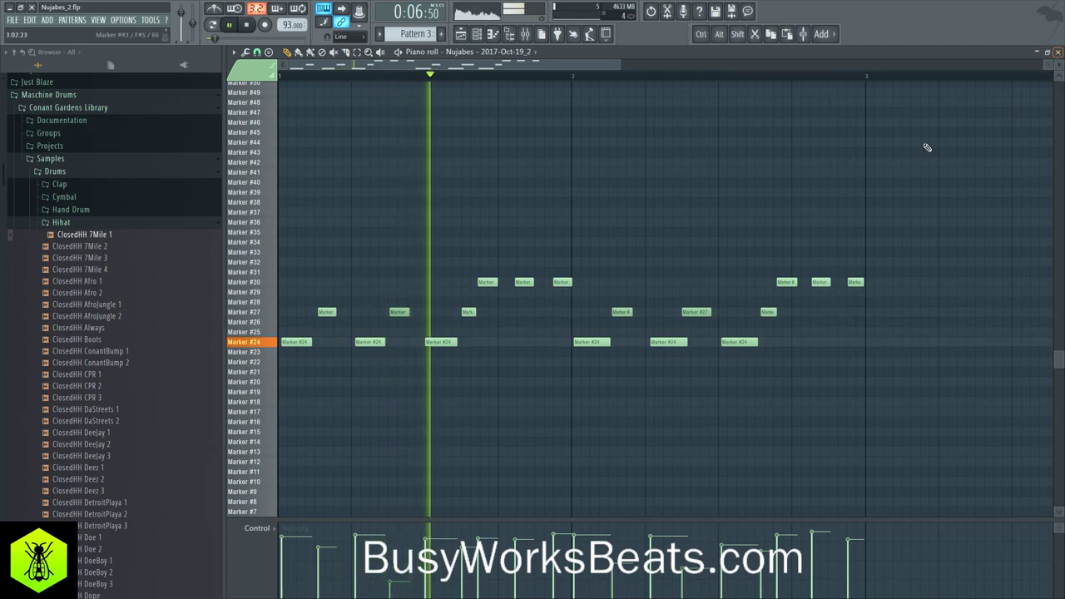
key(space)
Set the piano roll snap to Bar, hide the browser, and duplicate the two bars of slice notes into bars 3 and 4.
click(258, 54)
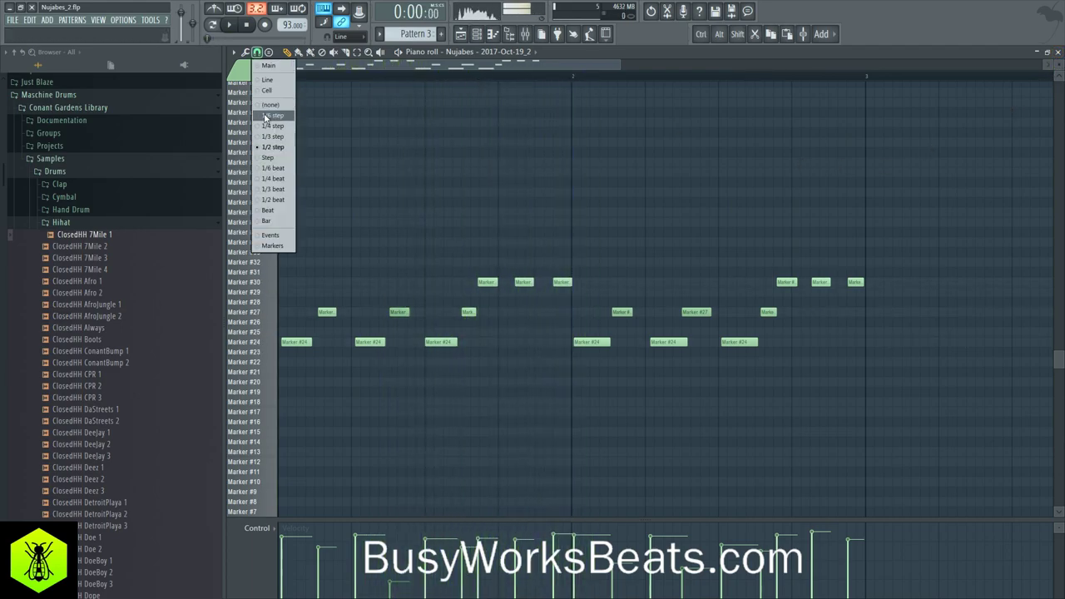
click(282, 221)
scroll(309, 79, down, 3)
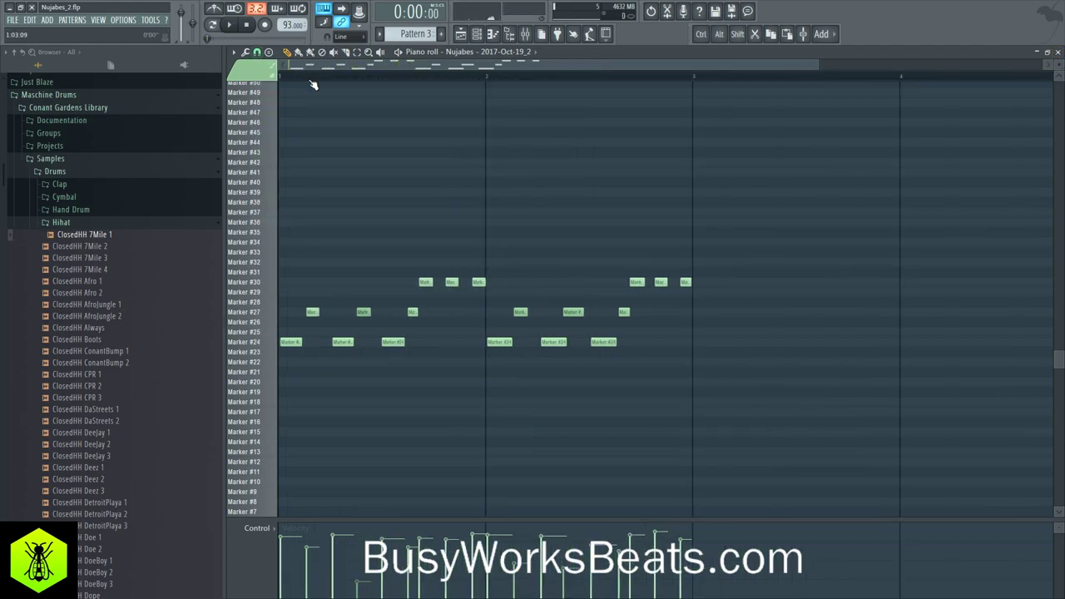
click(510, 35)
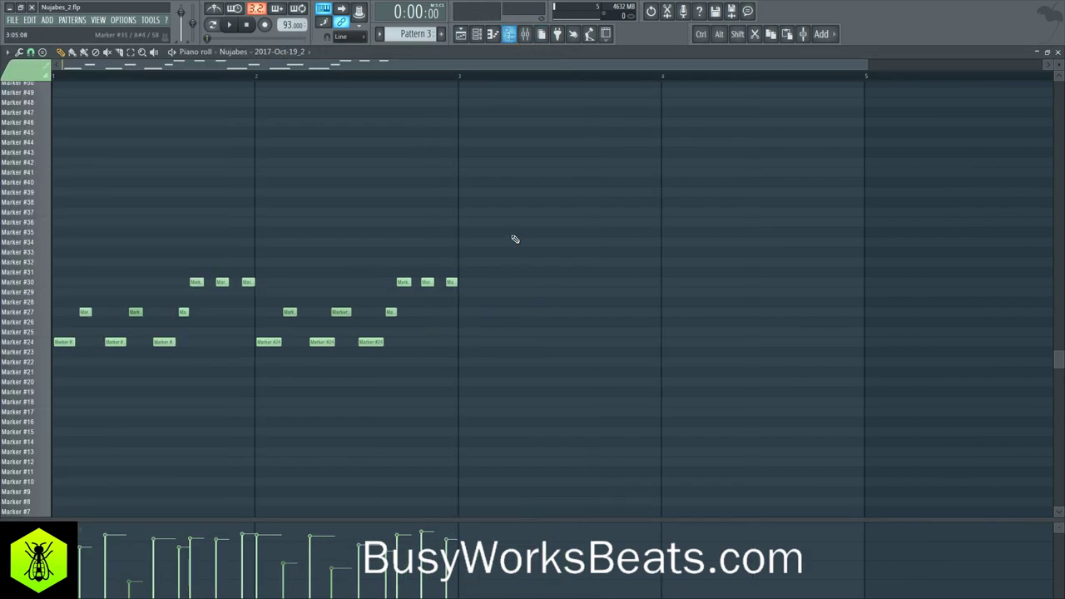
drag(528, 209, 40, 378)
key(ctrl+b)
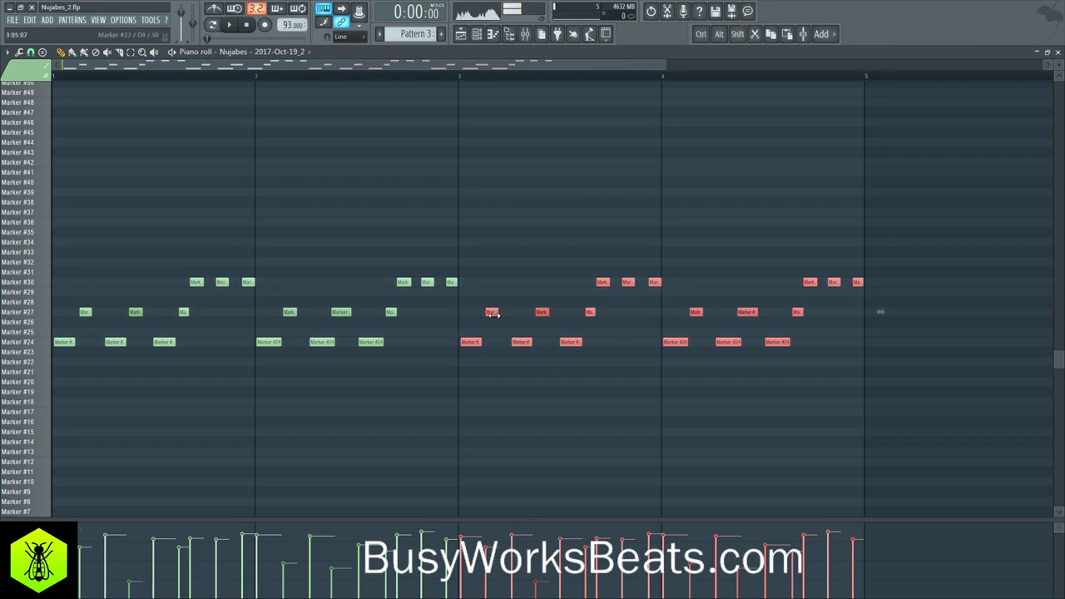
key(ctrl+d)
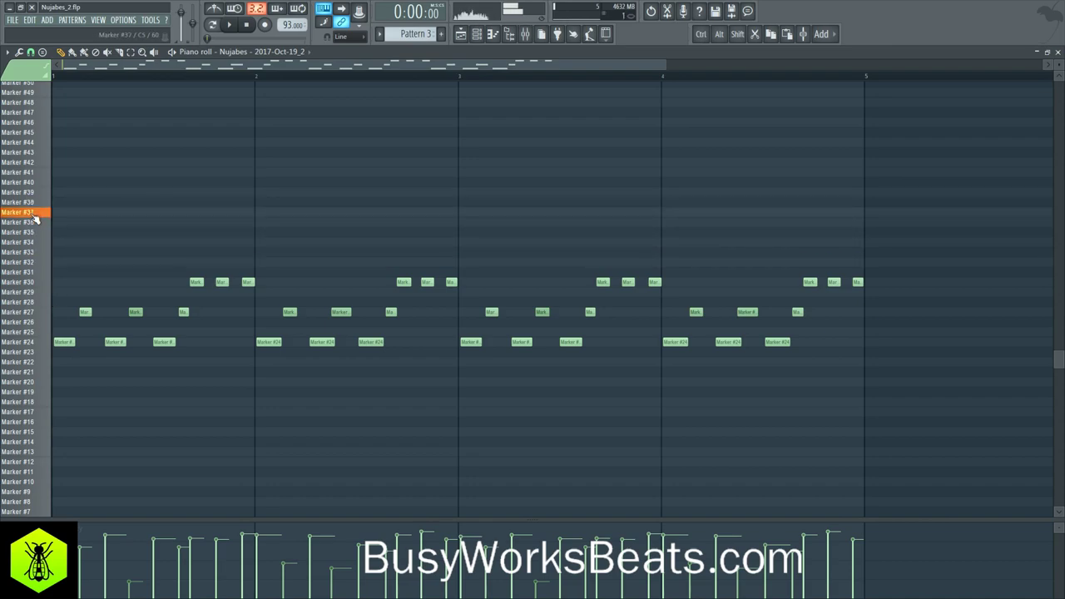
Move the Marker #24 notes in bars 3 and 4 up to Marker #37.
mouse_move(439, 330)
mouse_down()
mouse_move(520, 355)
mouse_move(579, 356)
mouse_up()
drag(819, 356, 491, 338)
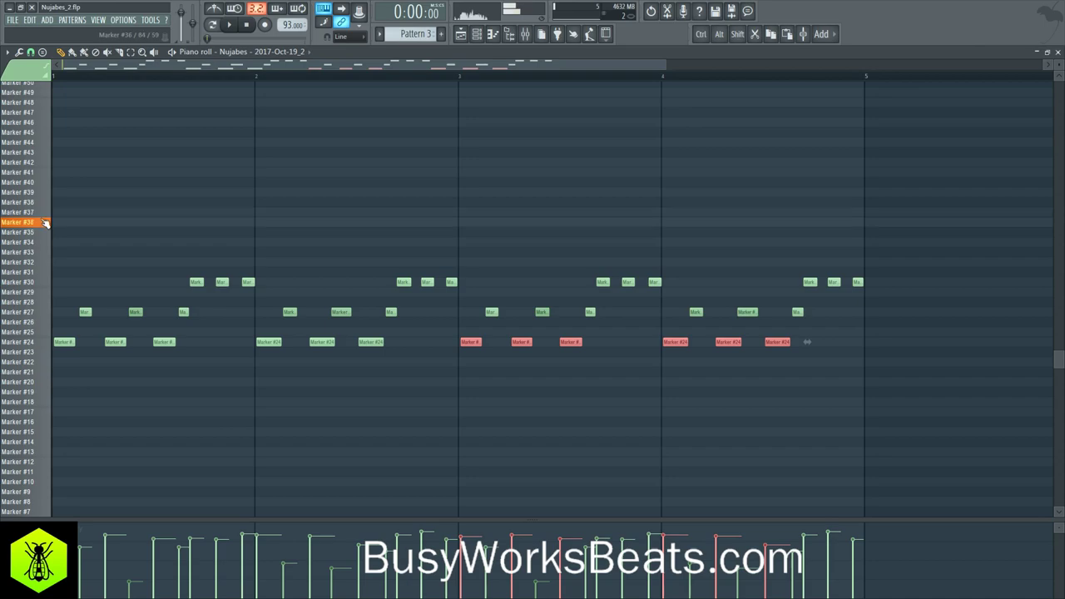
key(shift+Up)
key(shift+Up)
key(shift+Up)
key(shift+Up)
key(shift+Up)
key(shift+Up)
key(shift+Up)
key(shift+Up)
key(shift+Up)
key(shift+Up)
key(shift+Up)
key(shift+Up)
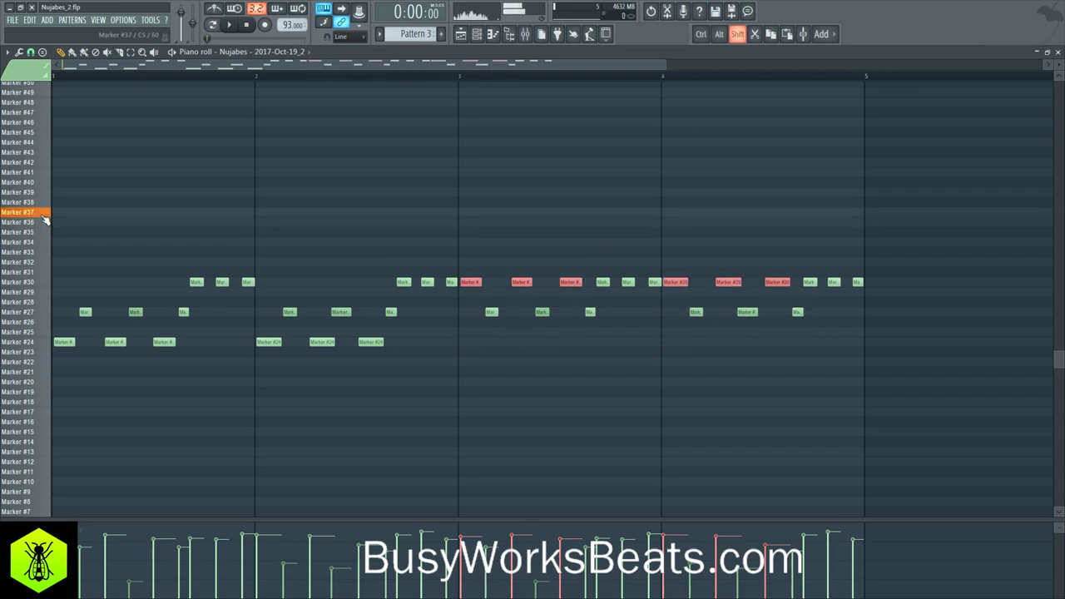
key(shift+Up)
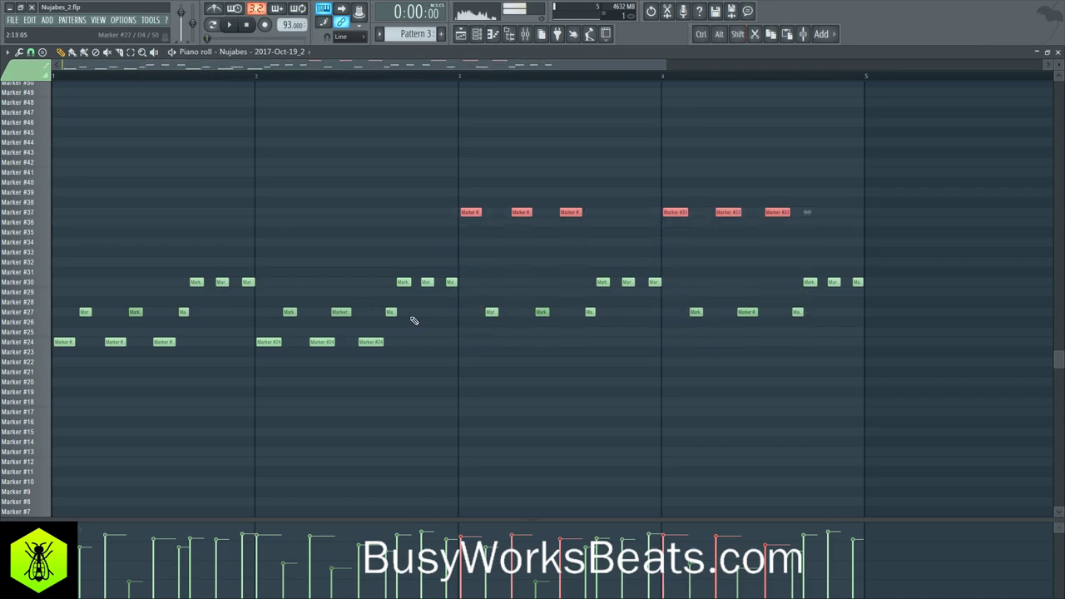
Move the Marker #27 notes in bars 3 and 4 up to Marker #38.
drag(486, 306, 808, 336)
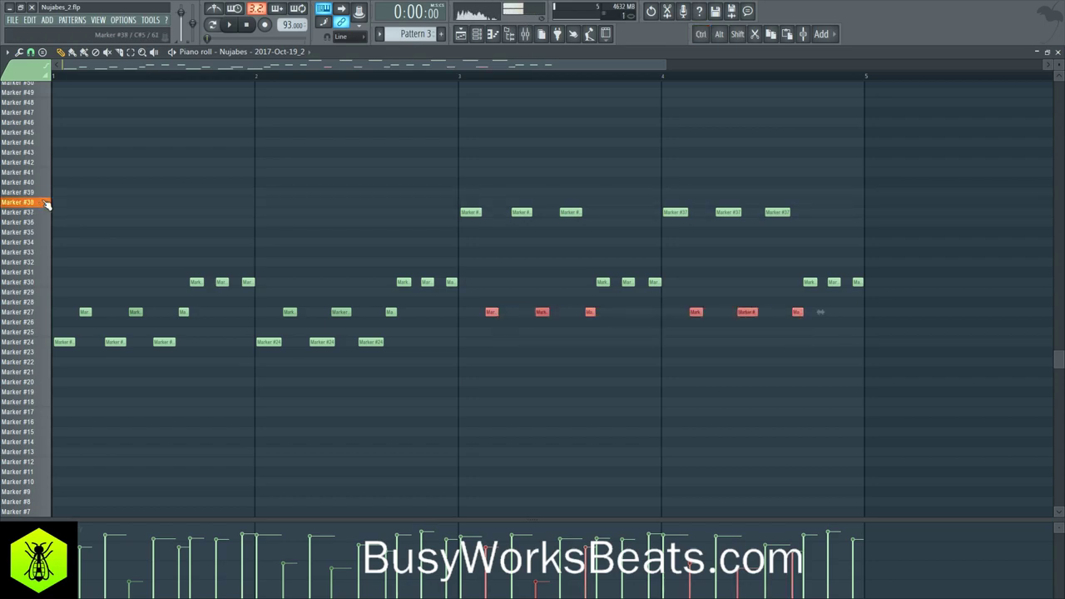
key(shift+Up)
key(shift+Up)
key(shift+Up)
key(shift+Up)
key(shift+Up)
key(shift+Up)
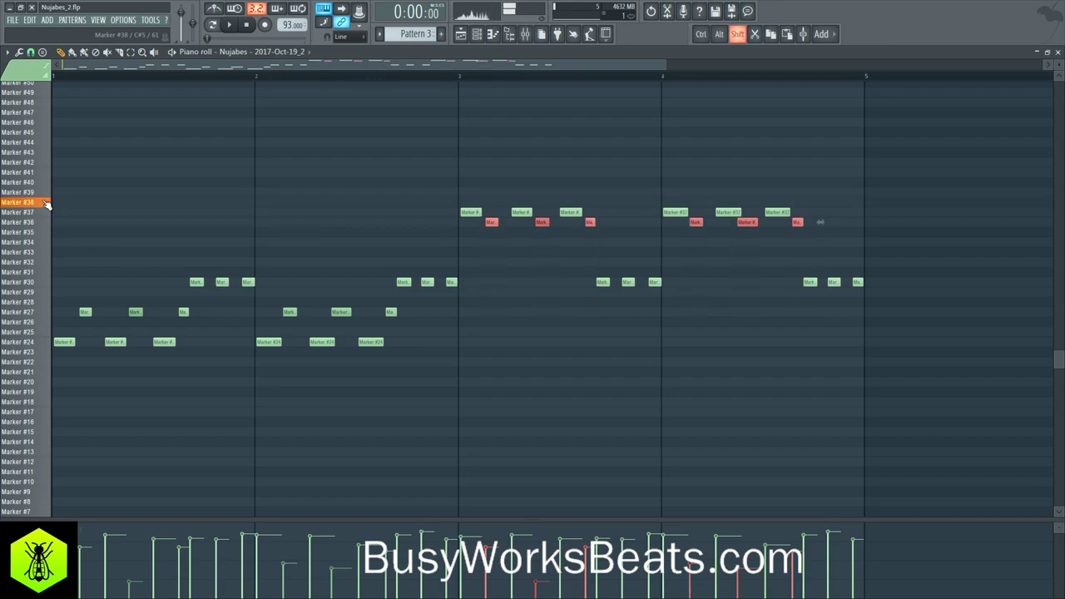
key(shift+Up)
key(shift+Up)
key(shift+Up)
Move the Marker #30 notes in bars 3 and 4 up to Marker #42.
mouse_move(583, 299)
mouse_down()
mouse_move(633, 270)
mouse_move(895, 270)
mouse_up()
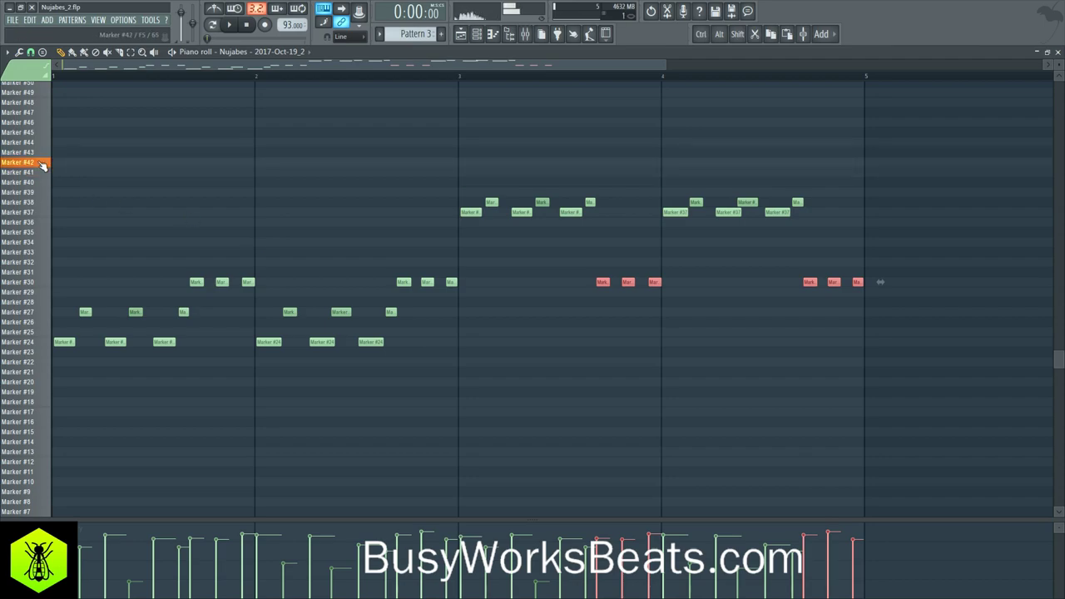
key(shift+Up)
key(shift+Up)
key(shift+Up)
key(shift+Up)
key(shift+Up)
key(shift+Up)
key(shift+Up)
key(shift+Up)
key(shift+Up)
key(shift+Up)
key(shift+Up)
key(shift+Up)
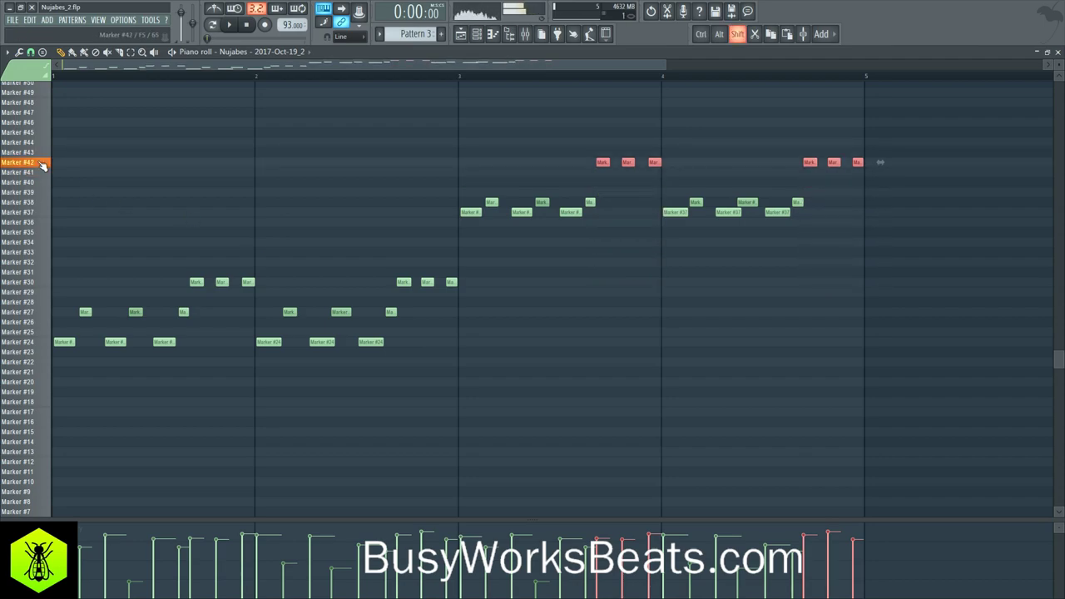
Play back the edited slice pattern, set the piano roll snap to 1/2 step, and close the piano roll.
key(space)
ctrl+click(176, 159)
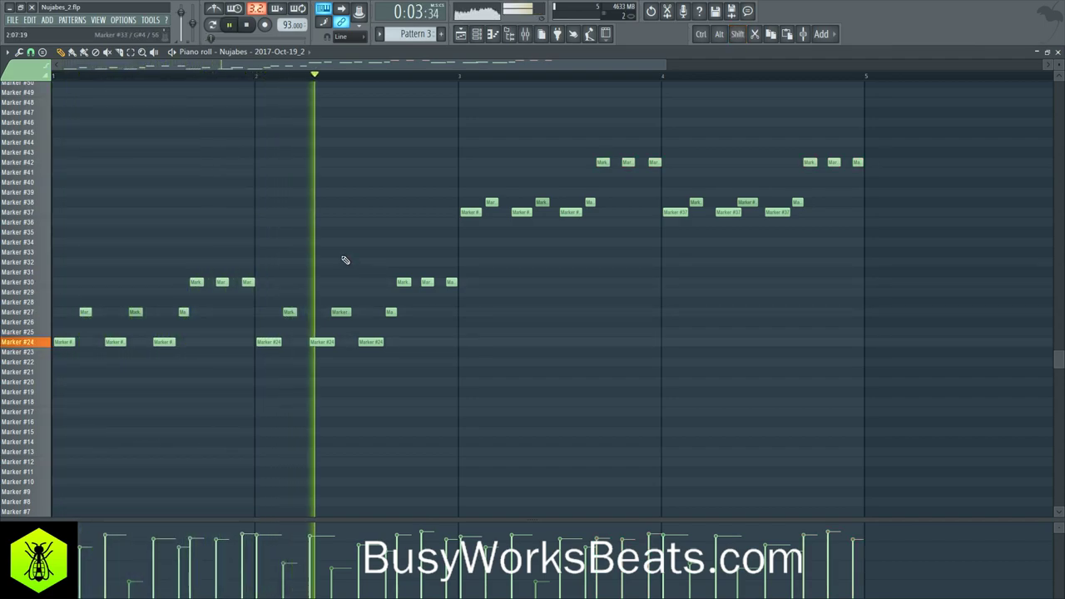
click(31, 51)
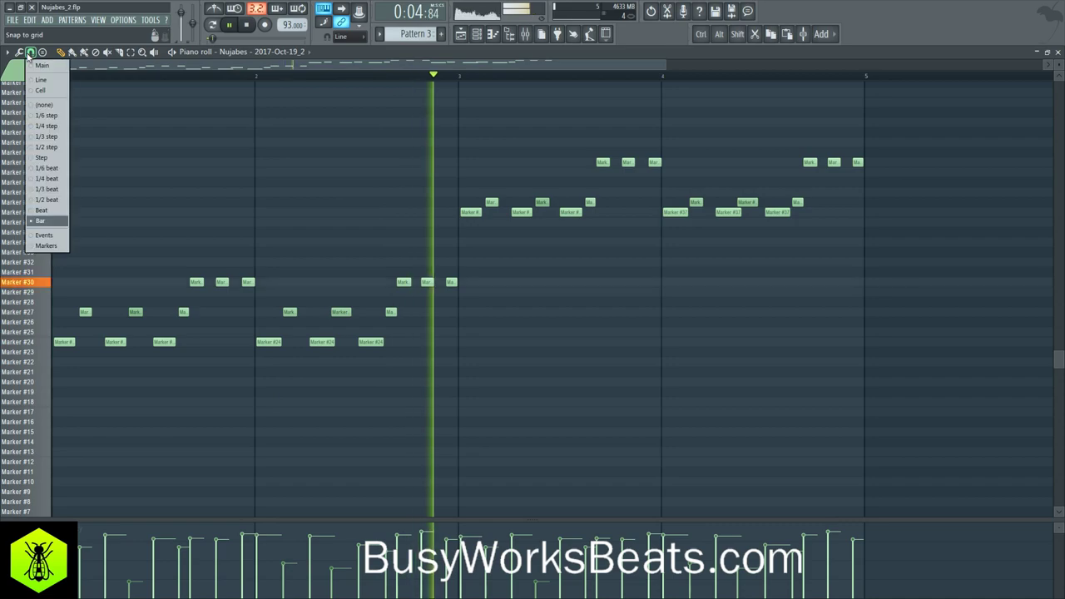
click(51, 147)
click(1057, 51)
Delete the surplus Pattern 3 clips on Track 1 and place the four-bar Pattern 3 clip at bar 5.
key(space)
right_click(240, 103)
key(space)
right_click(311, 103)
right_click(347, 105)
click(262, 100)
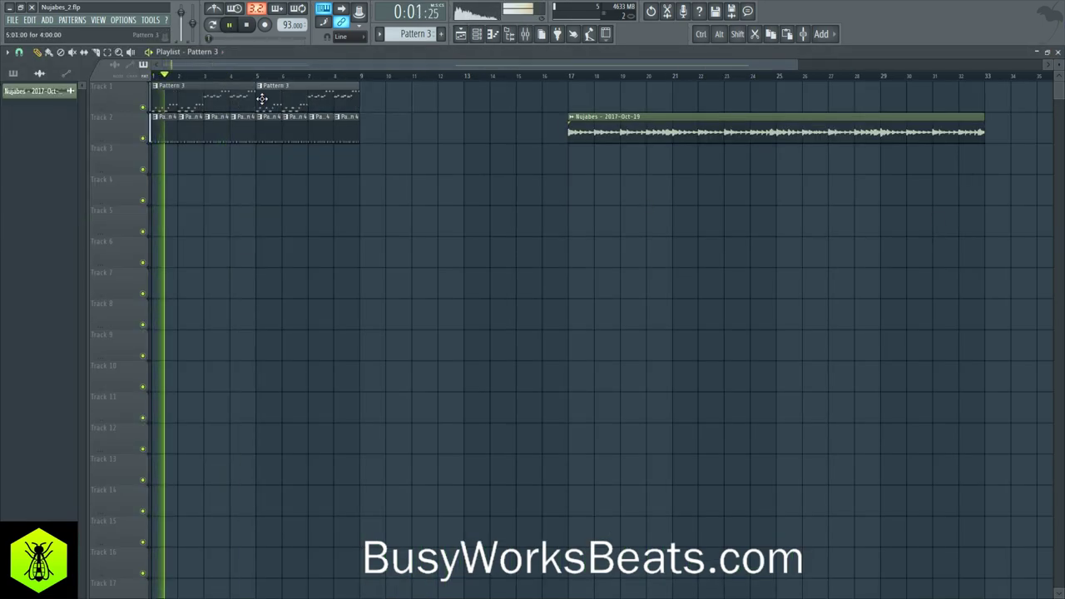
Listen to the arrangement, then reopen the sliced Nujabes channel in the piano roll to view its higher markers.
click(477, 34)
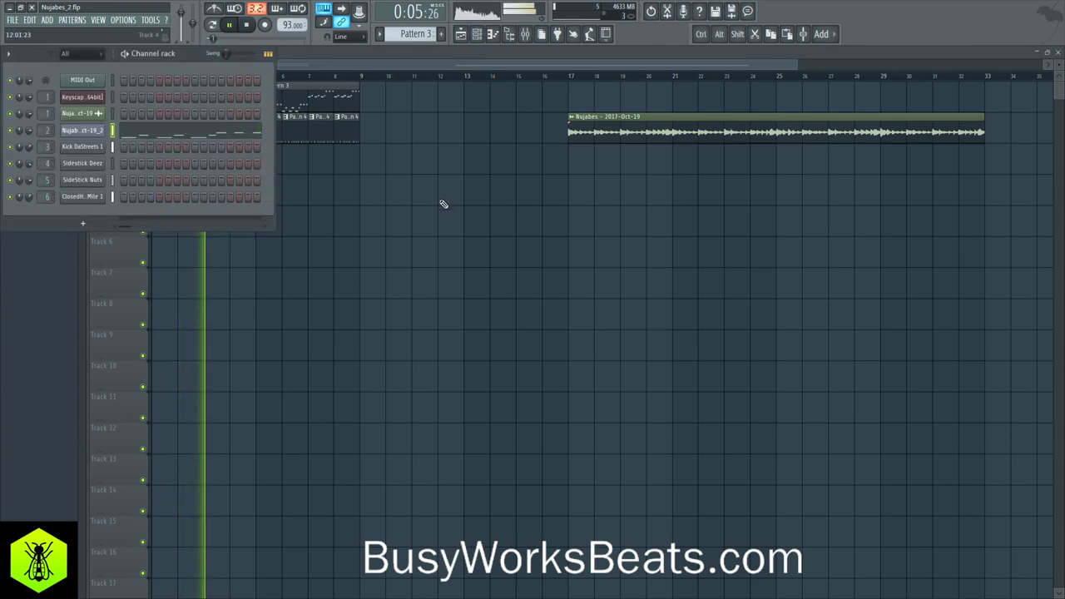
key(F6)
click(478, 36)
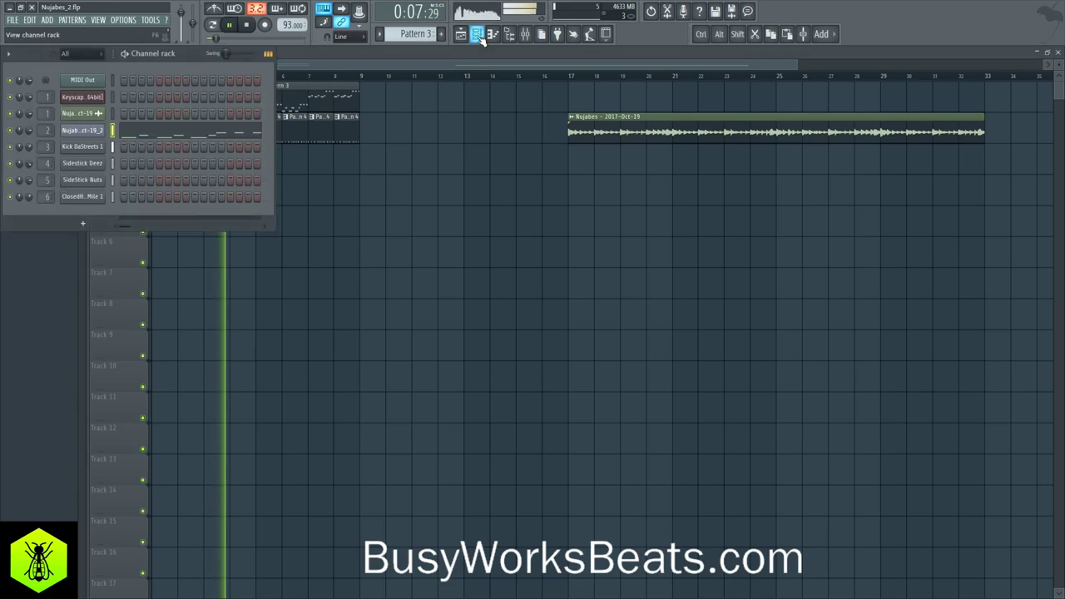
click(238, 135)
key(space)
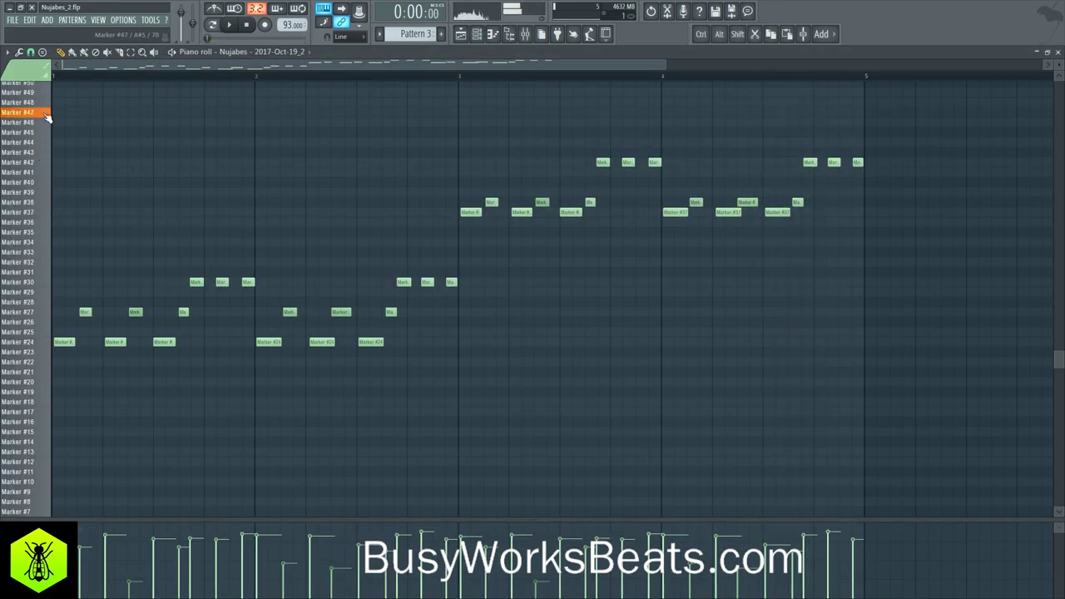
scroll(37, 133, up, 3)
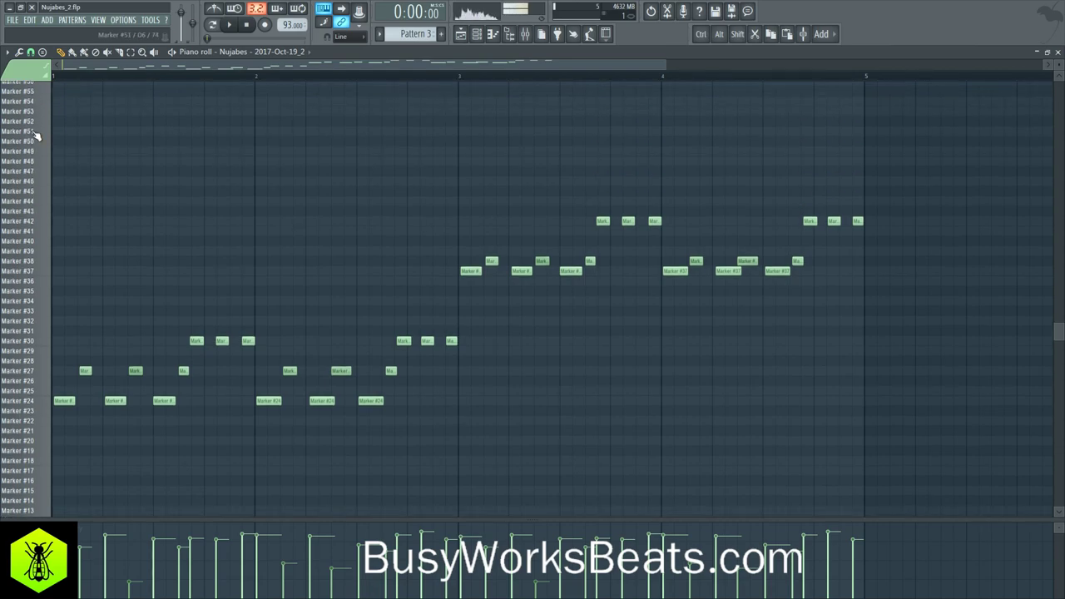
Move the last three Marker #42 notes of bar 4 down to Marker #34 and play the pattern.
drag(42, 256, 37, 283)
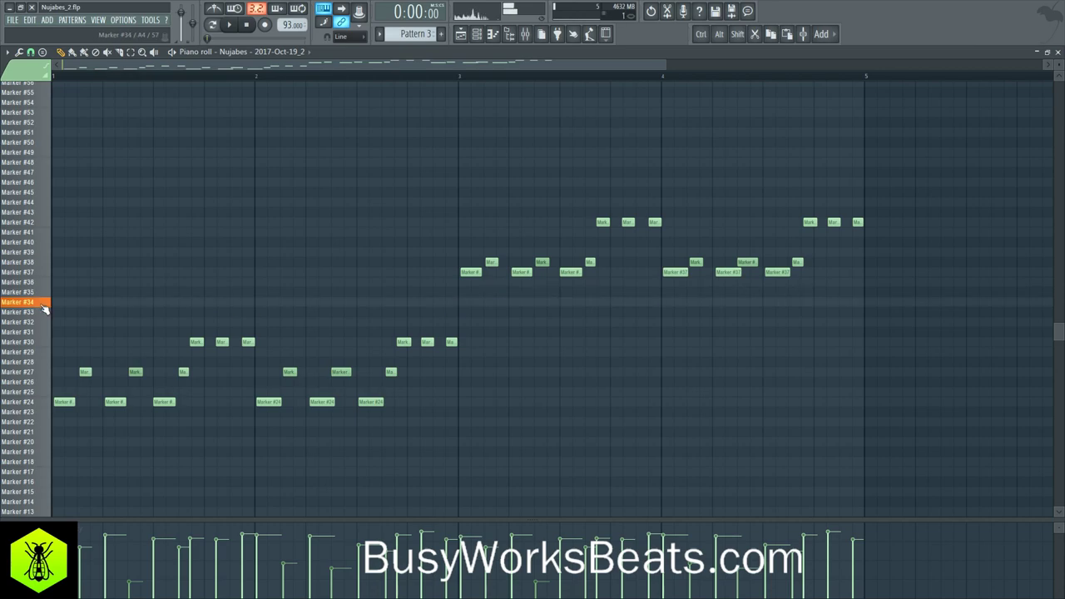
drag(847, 231, 856, 230)
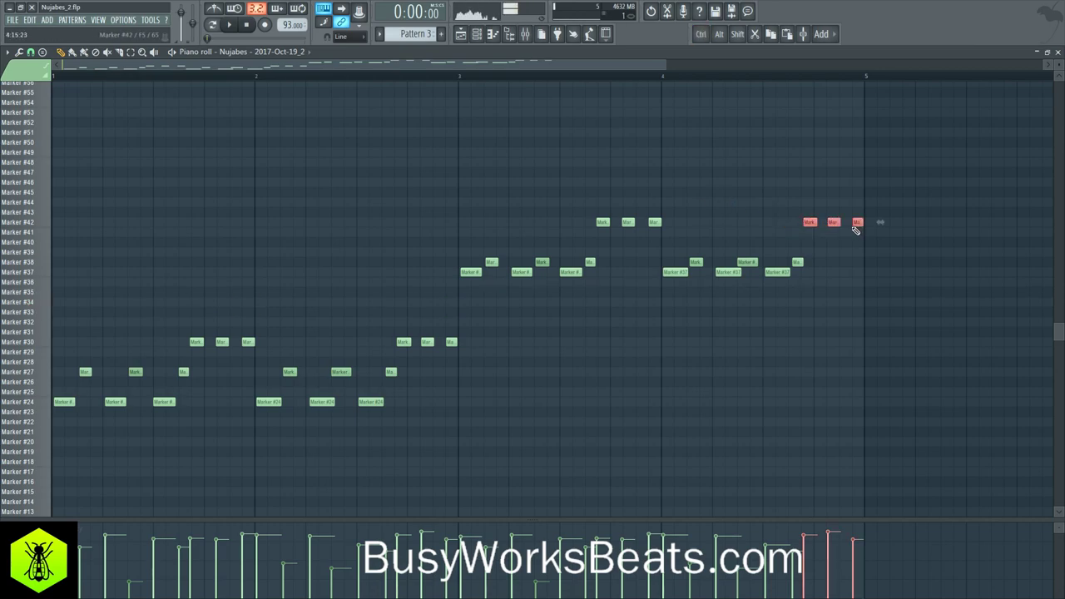
drag(44, 290, 39, 306)
key(shift+Down)
key(shift+Down)
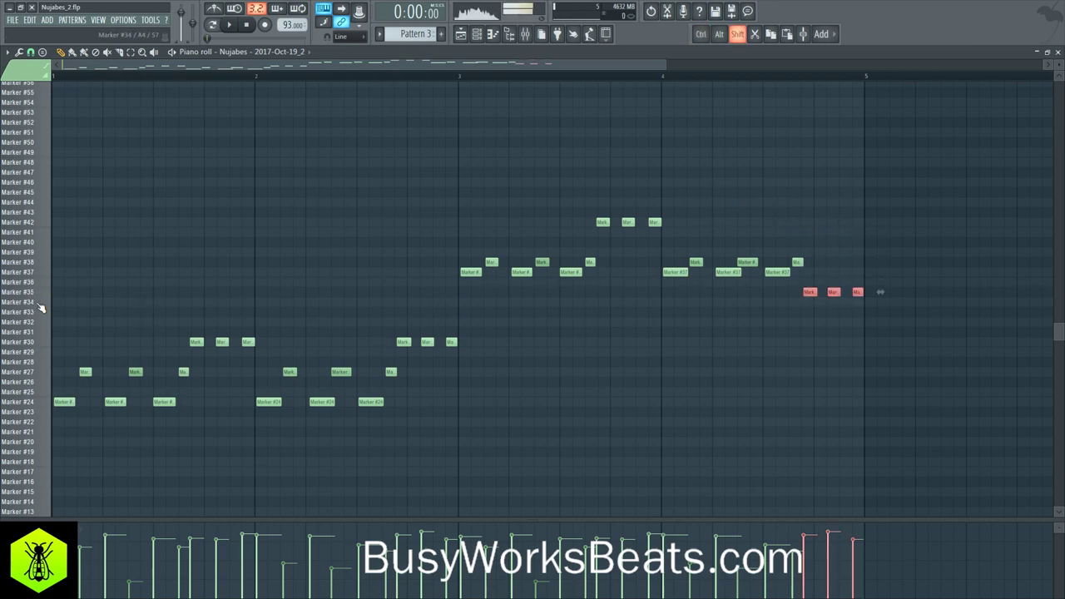
key(space)
key(ctrl+d)
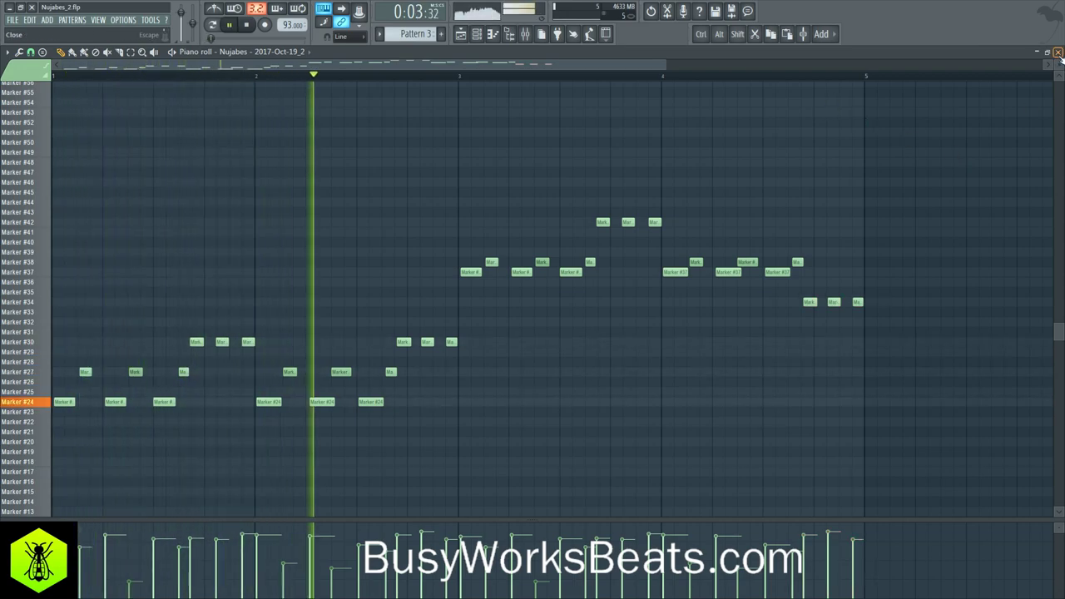
Reopen the Nujabes - 2017-Oct-19_2 piano roll in Pattern 3 and lengthen its last three Marker #34 notes together.
click(1058, 52)
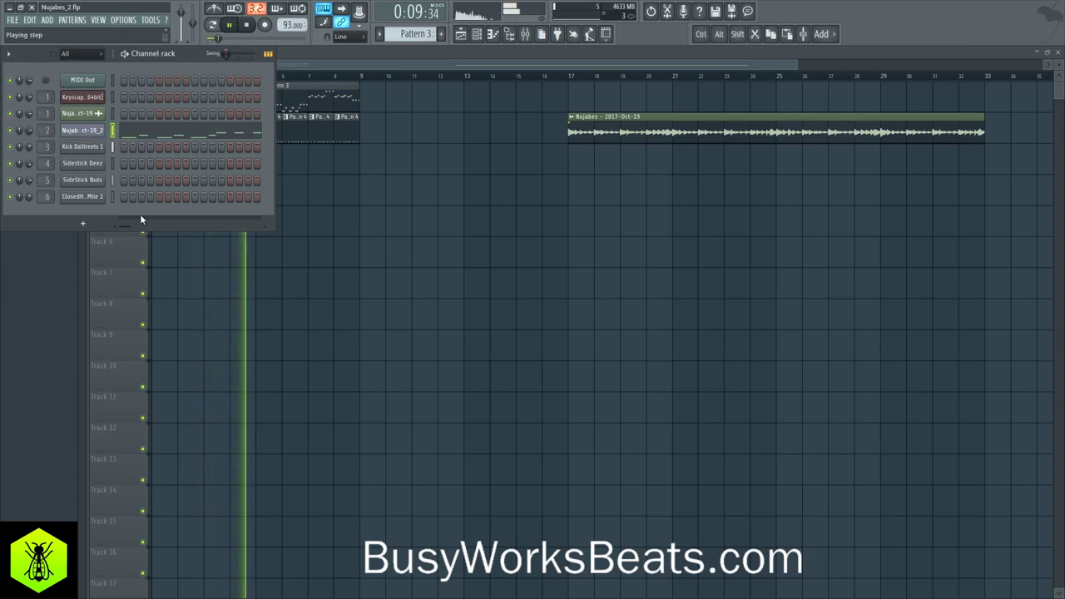
key(F6)
click(481, 35)
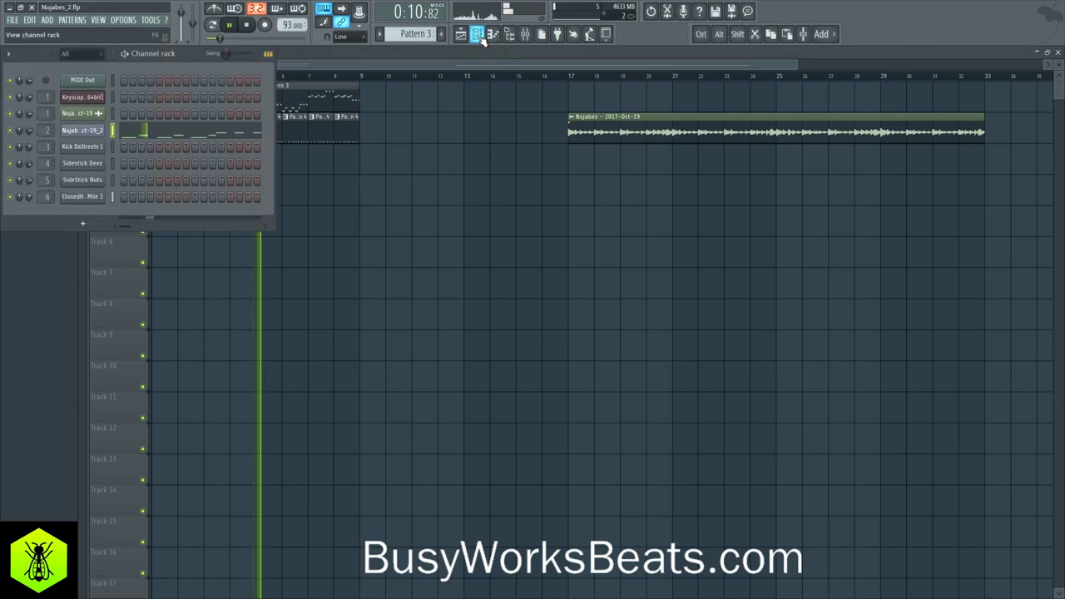
click(170, 137)
drag(868, 294, 805, 304)
key(space)
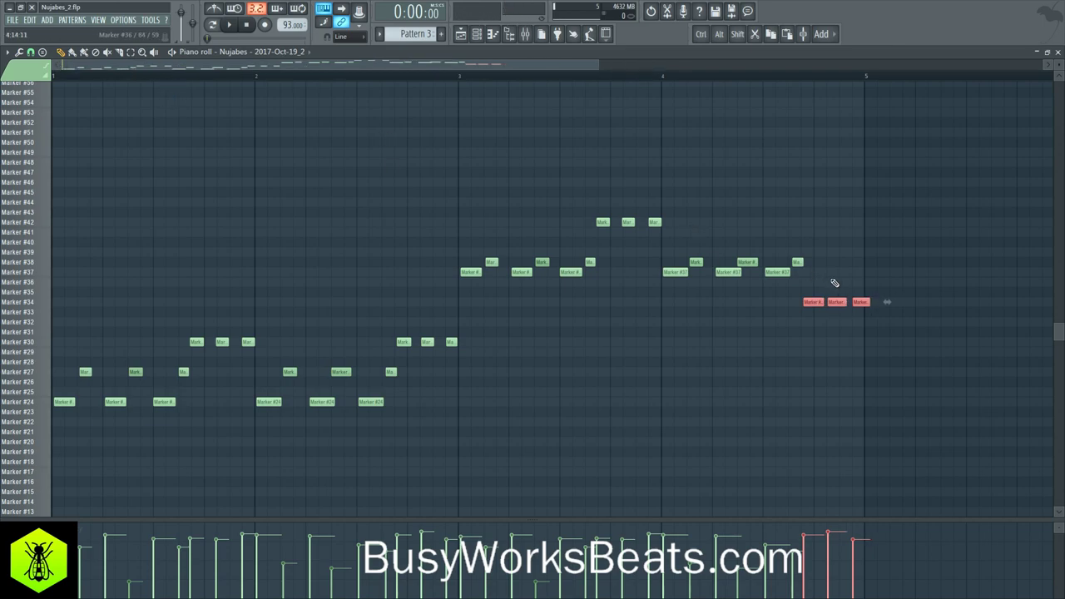
Deselect the notes and, during playback, shorten the final Marker #34 note so it ends at the start of bar 5.
key(ctrl+d)
key(space)
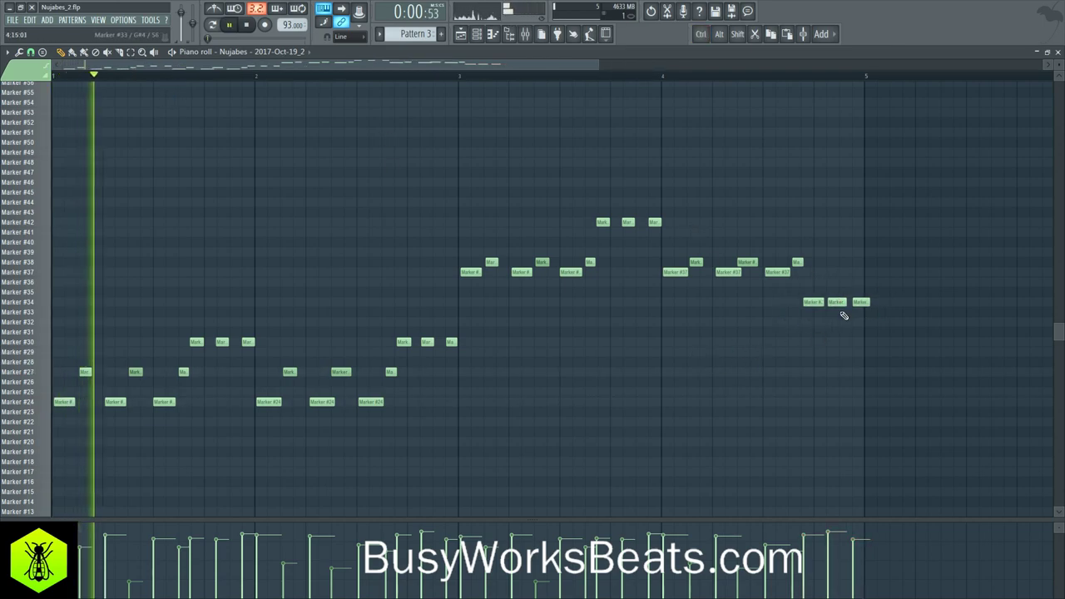
click(873, 303)
right_click(872, 303)
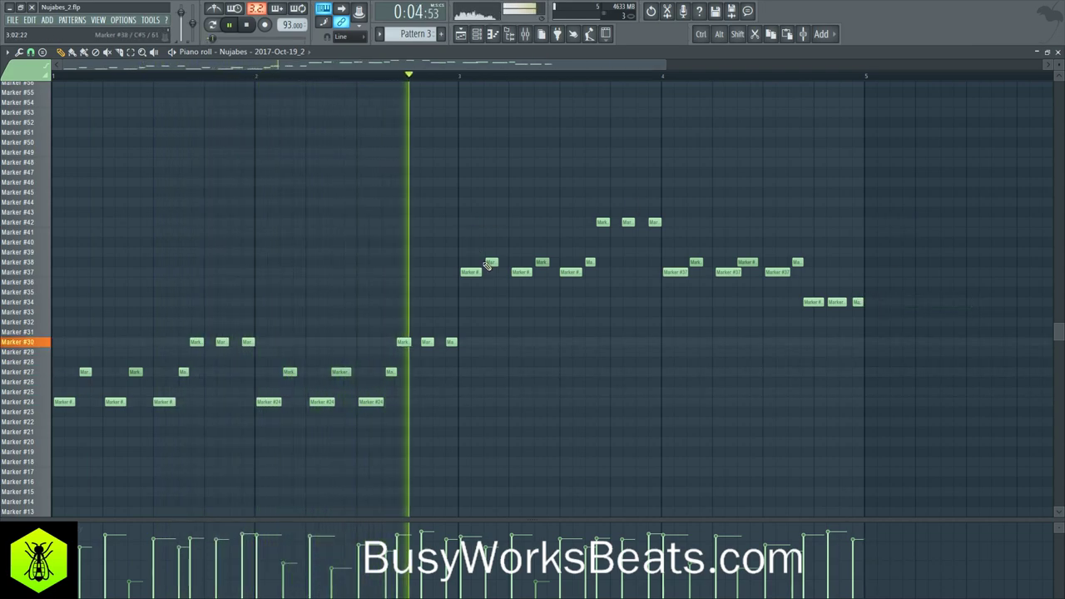
ctrl+click(492, 261)
drag(491, 261, 572, 250)
ctrl+click(571, 238)
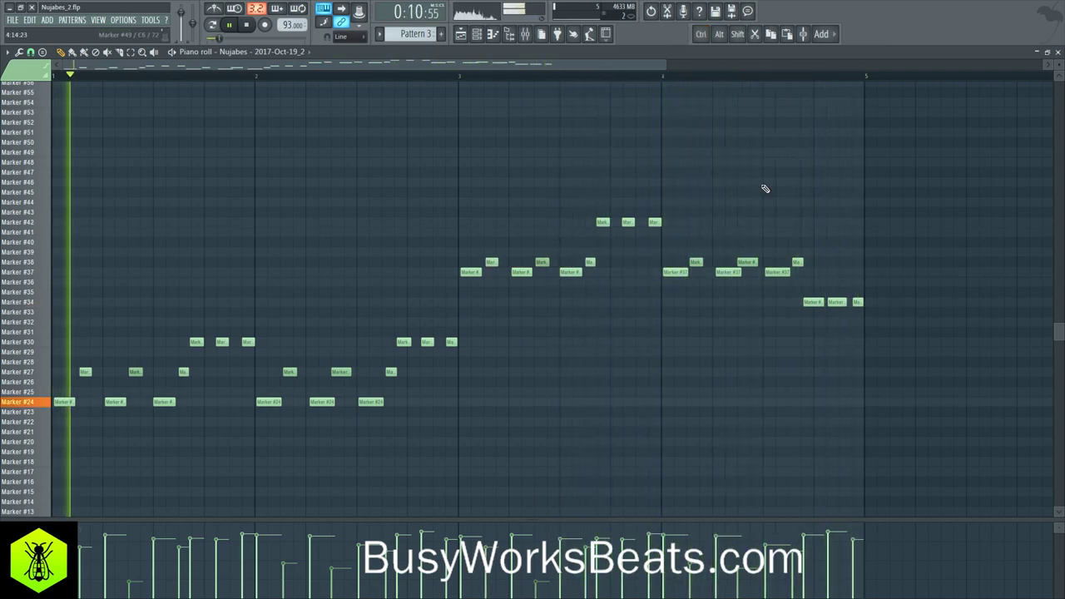
Leave the piano roll, show the mixer and channel rack, and switch to the drum pattern, Pattern 4.
key(F5)
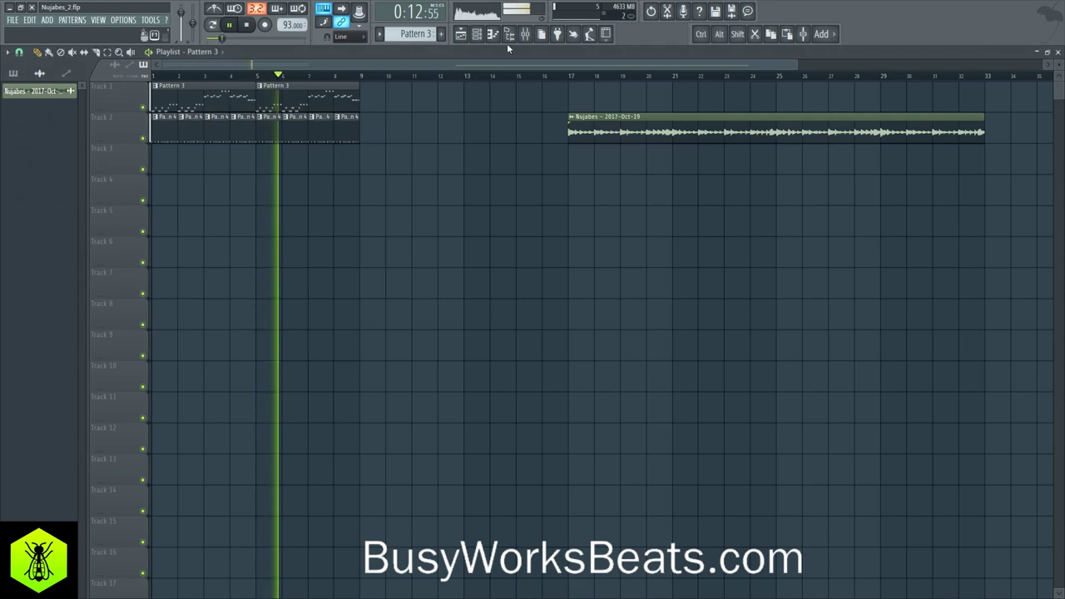
key(F9)
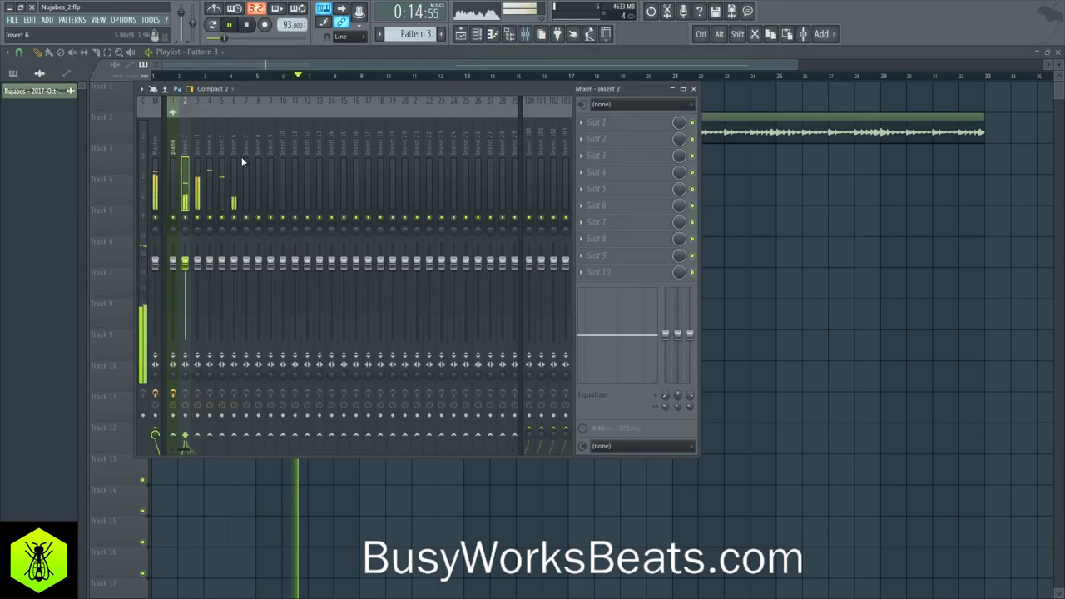
key(F6)
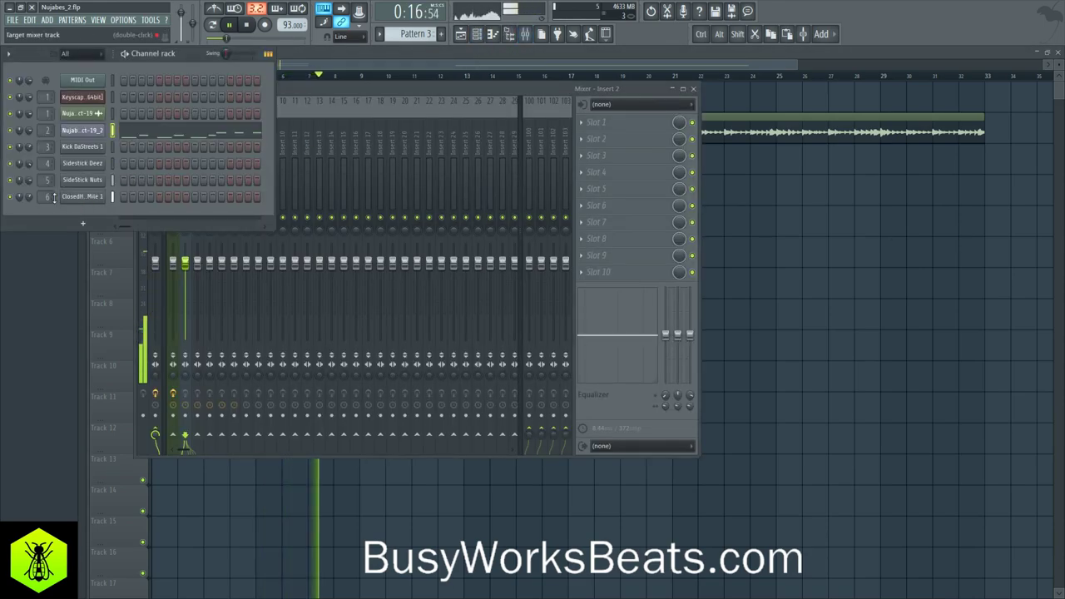
click(282, 90)
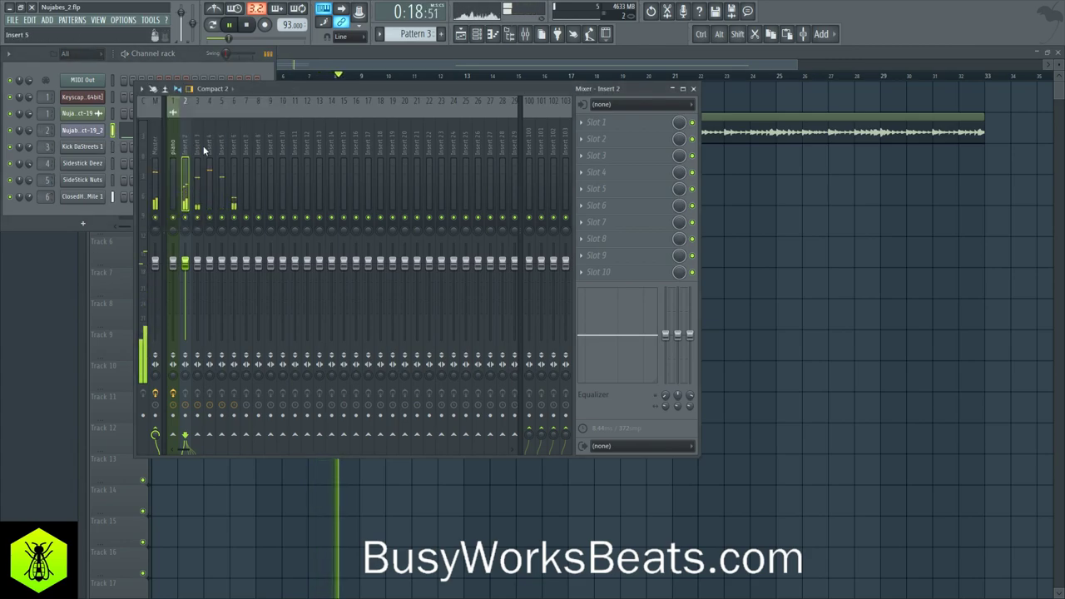
click(196, 63)
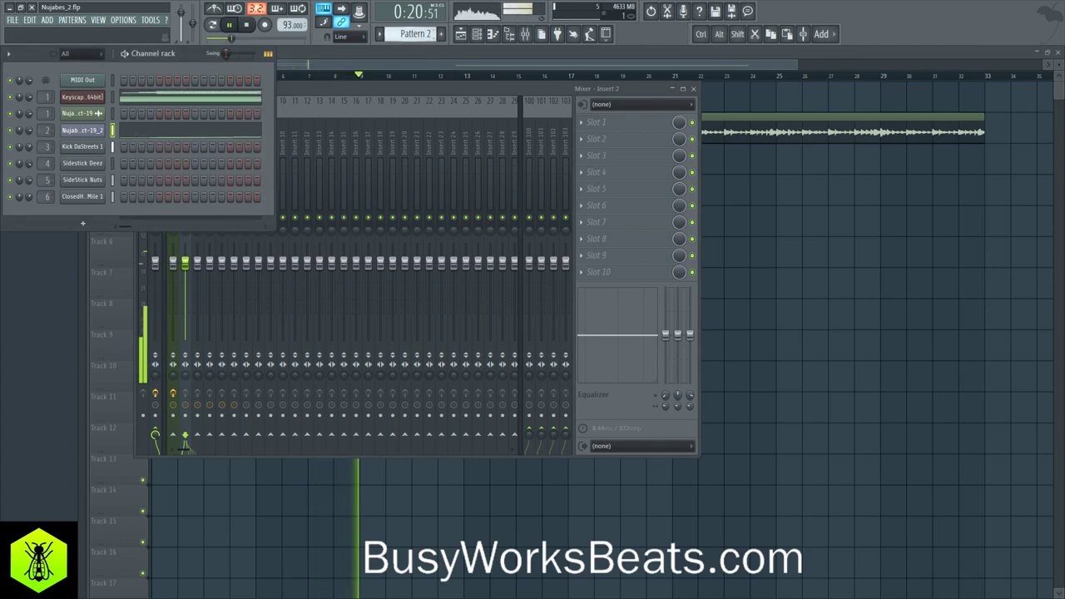
drag(417, 35, 418, 23)
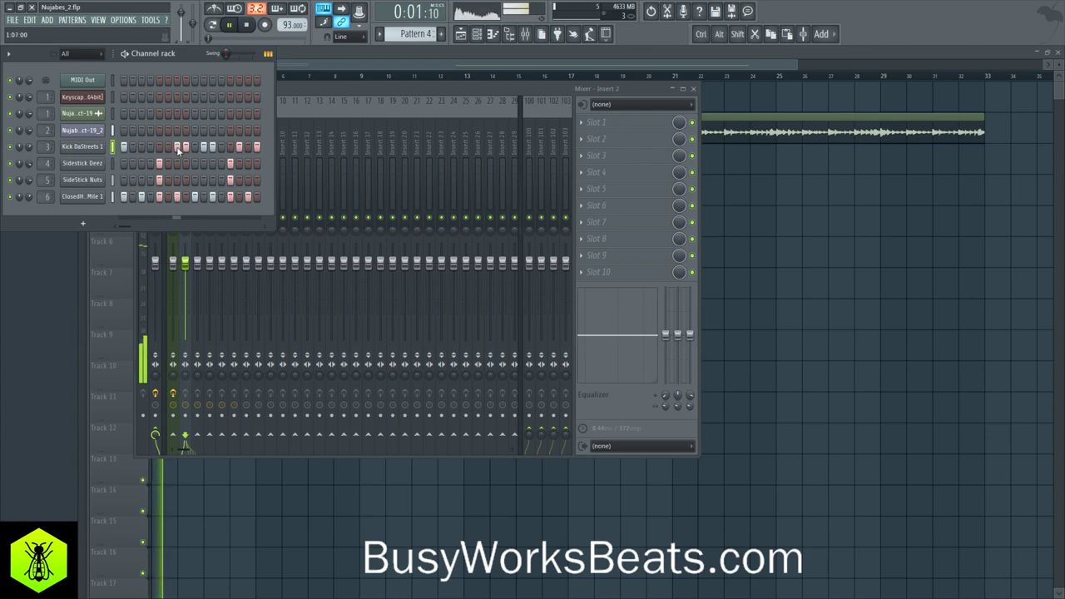
Review the Kick DaStreets 1 notes and channel settings, and set the channel rack swing to 14%.
right_click(106, 144)
click(133, 151)
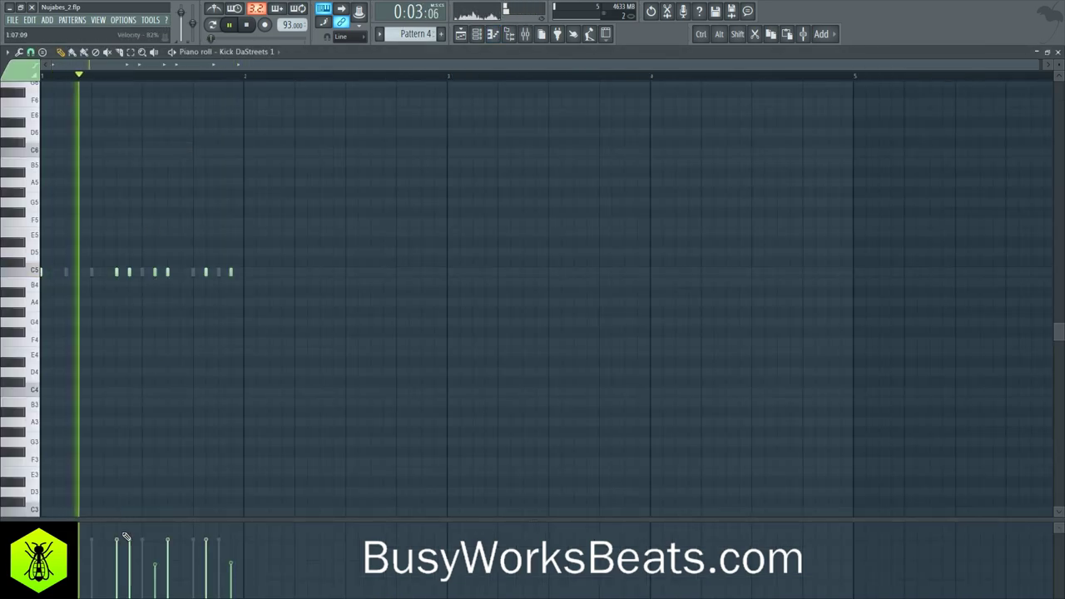
click(1056, 50)
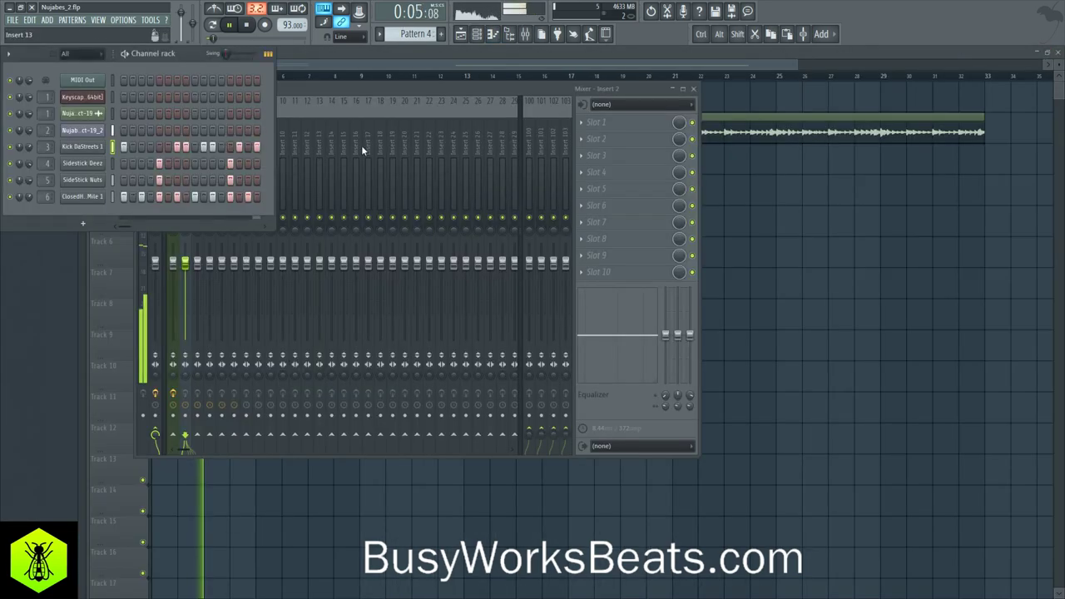
click(104, 147)
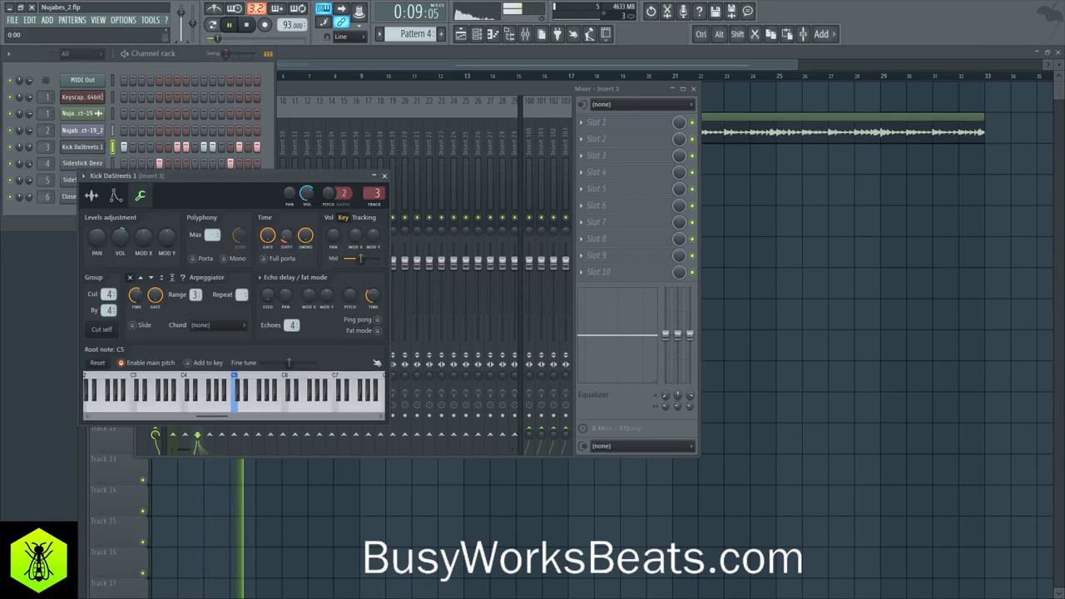
click(384, 176)
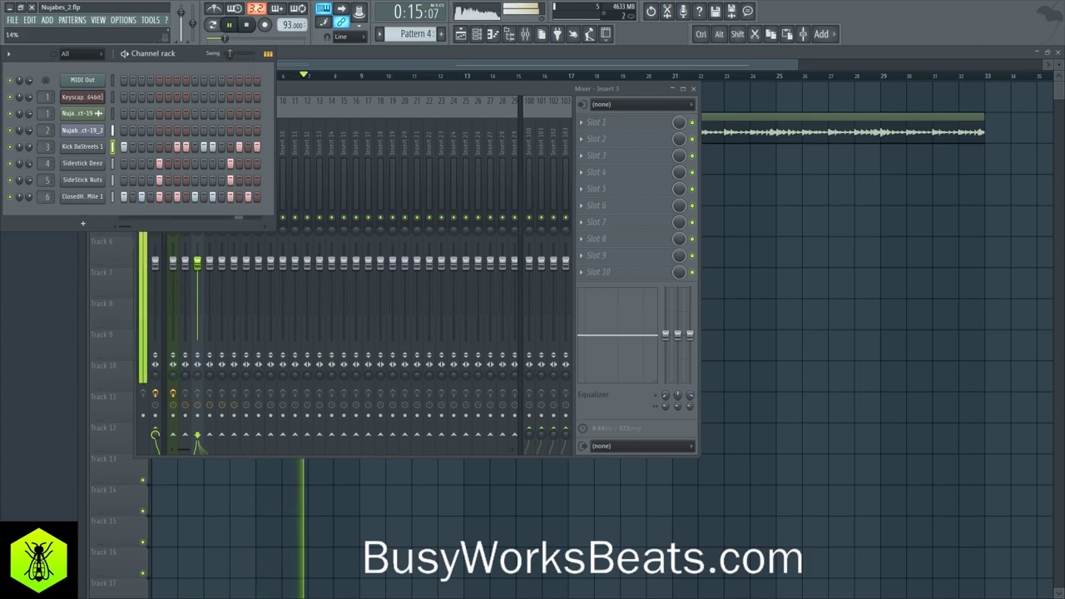
Inspect the Keyscape instrument and the time and swing settings of the Nujabes - 2017-Oct-19_2 and Kick DaStreets 1 channels.
click(92, 99)
key(space)
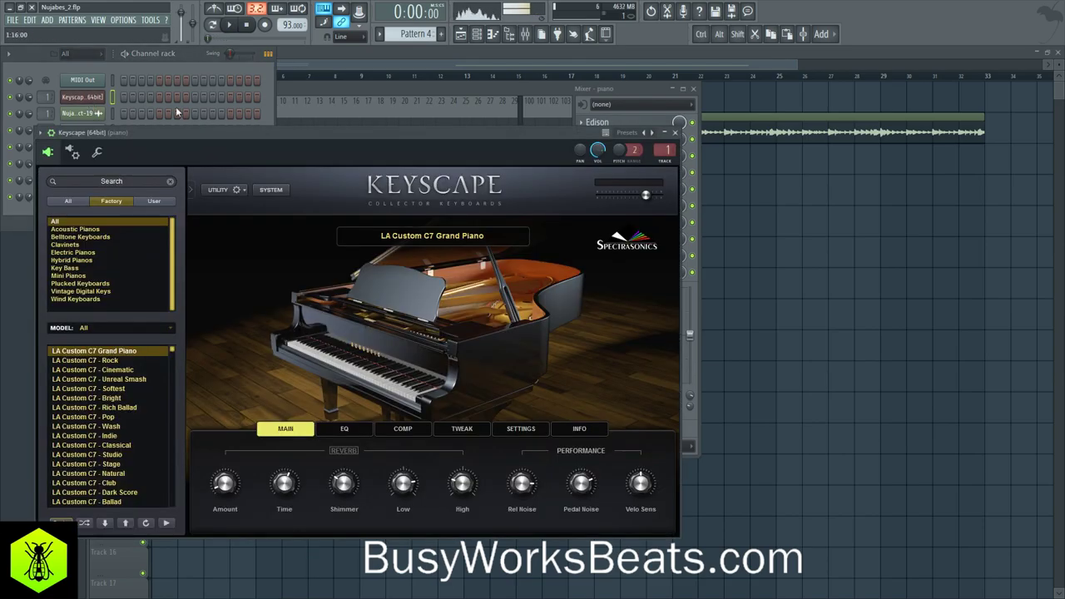
click(675, 133)
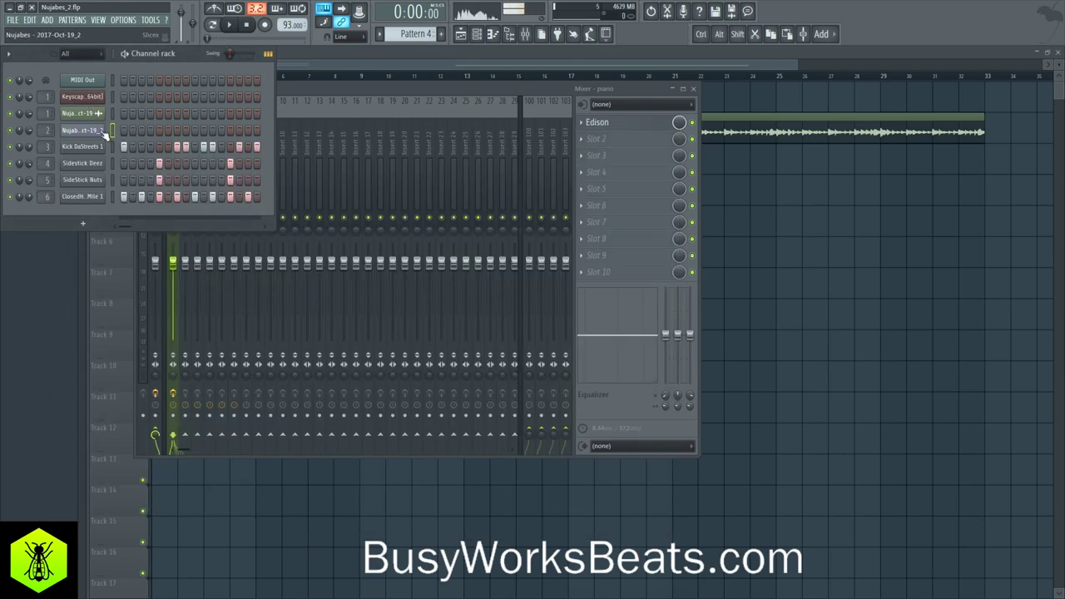
click(103, 131)
click(111, 183)
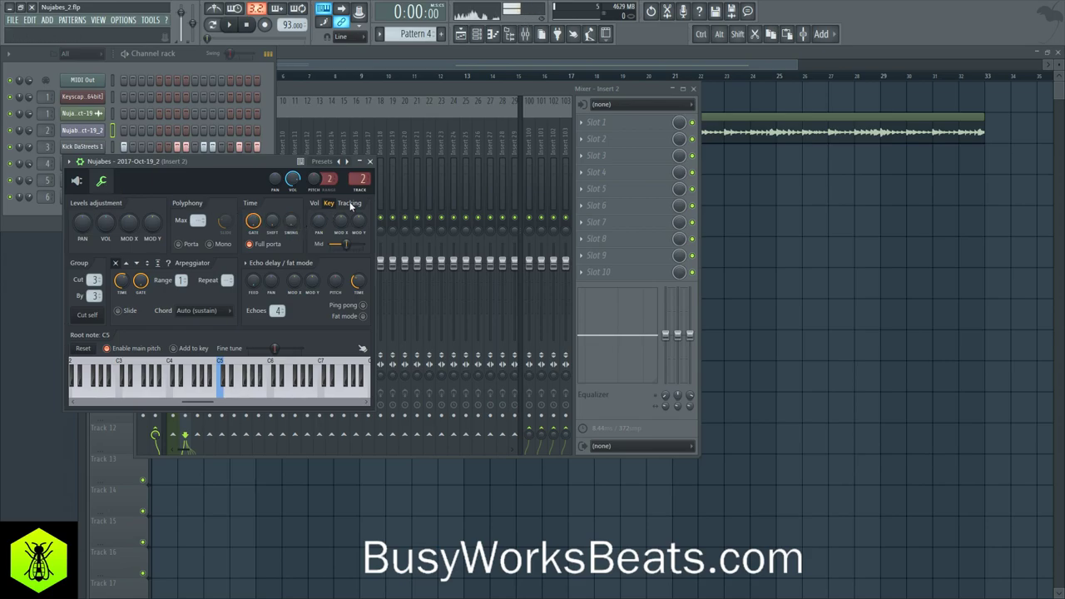
click(371, 163)
key(space)
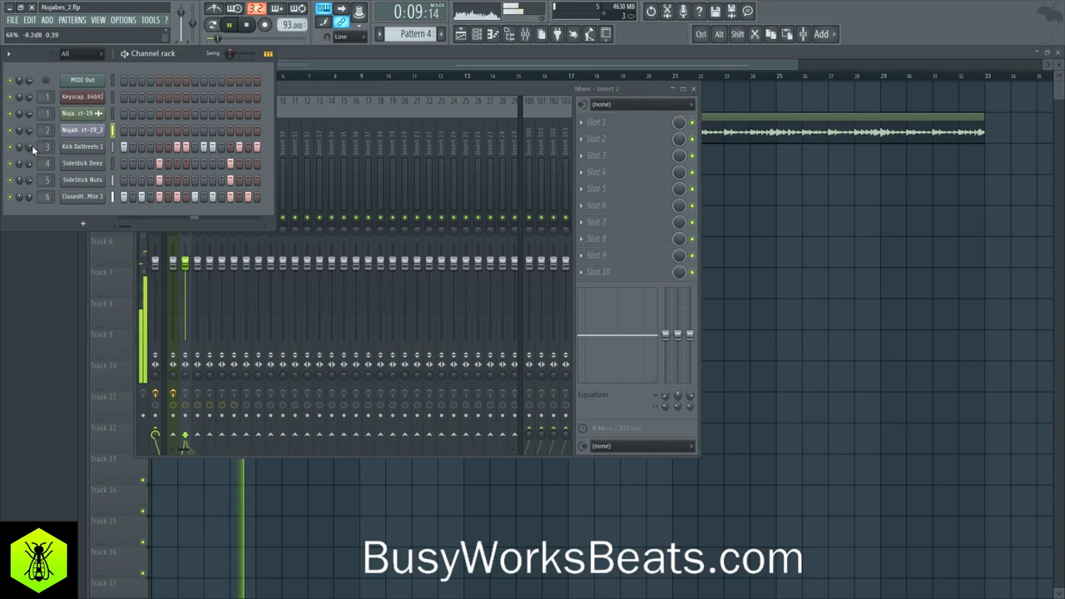
click(82, 146)
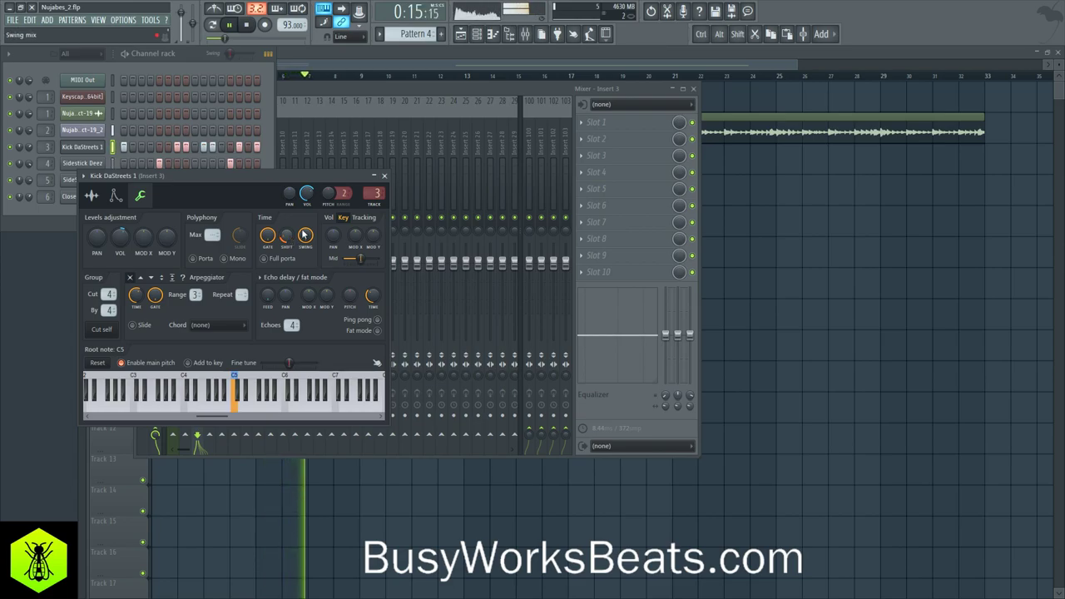
click(384, 176)
Move the Nujabes - 2017-Oct-19 audio clip to Track 1 at bar 9 and duplicate the Pattern 4 clips on Track 2 up to bar 25.
right_click(837, 257)
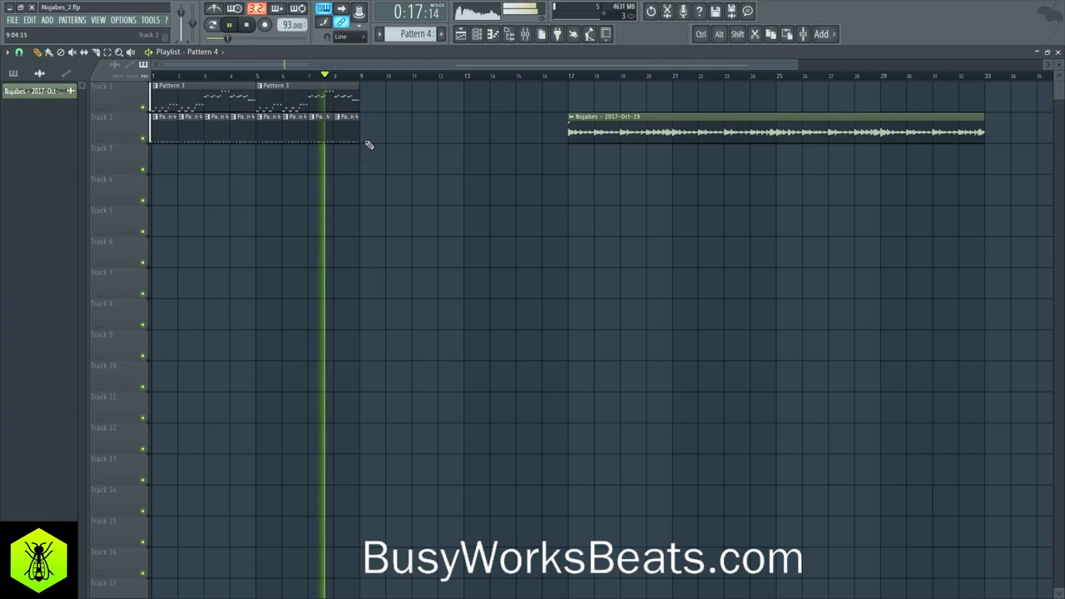
drag(369, 141, 155, 80)
click(525, 34)
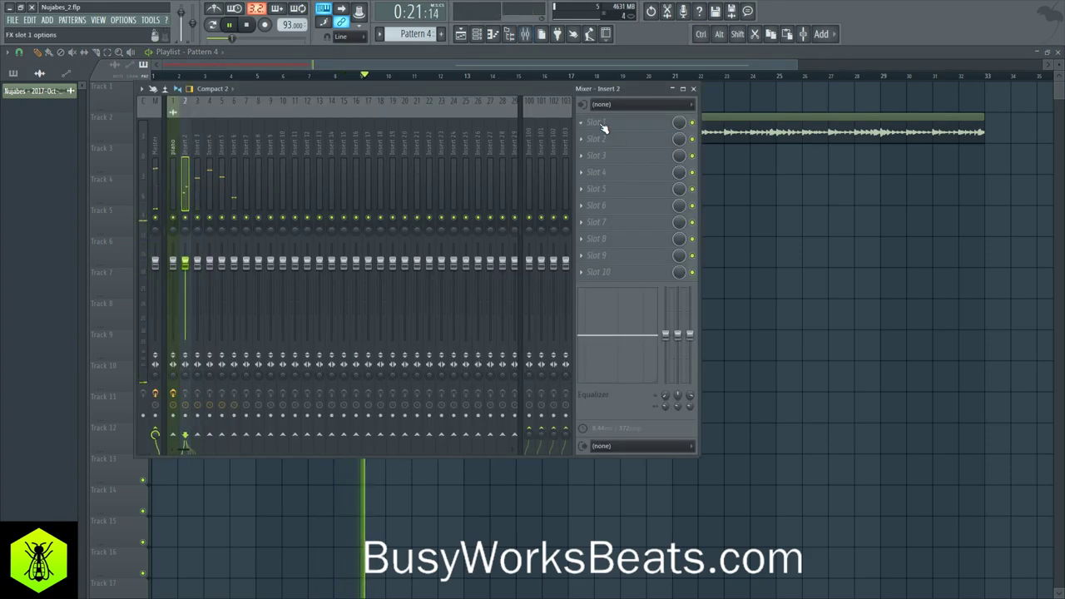
key(space)
right_click(820, 253)
drag(614, 143, 159, 135)
key(ctrl+b)
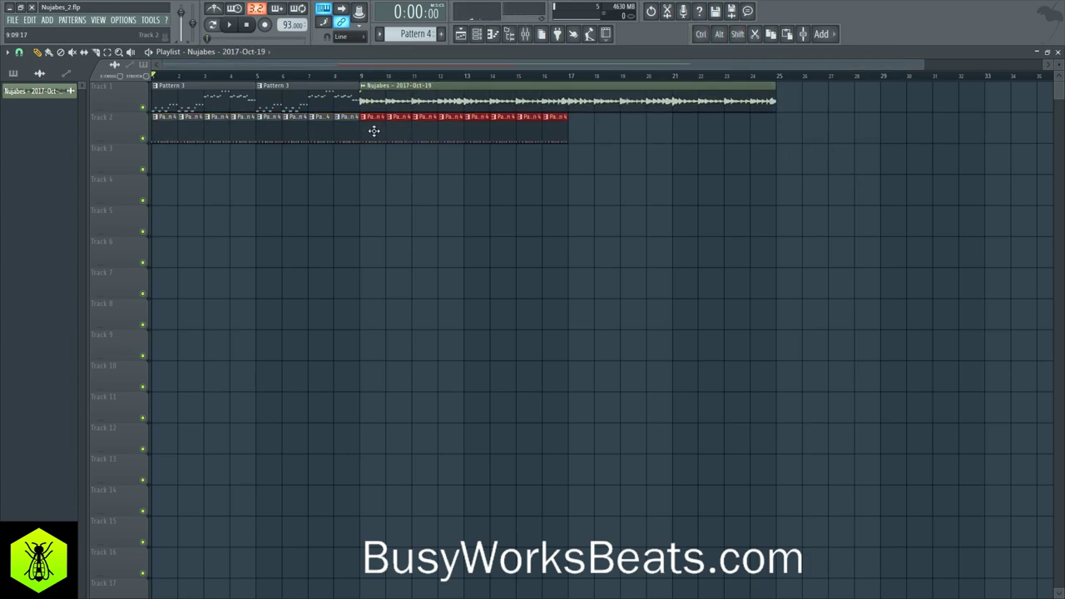
key(space)
key(ctrl+b)
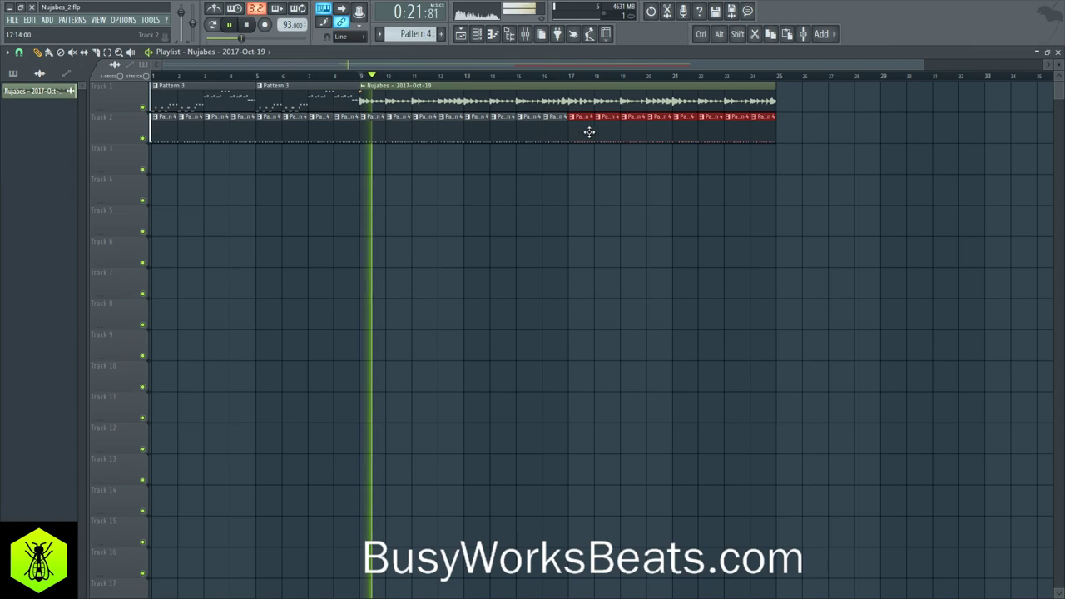
ctrl+click(616, 185)
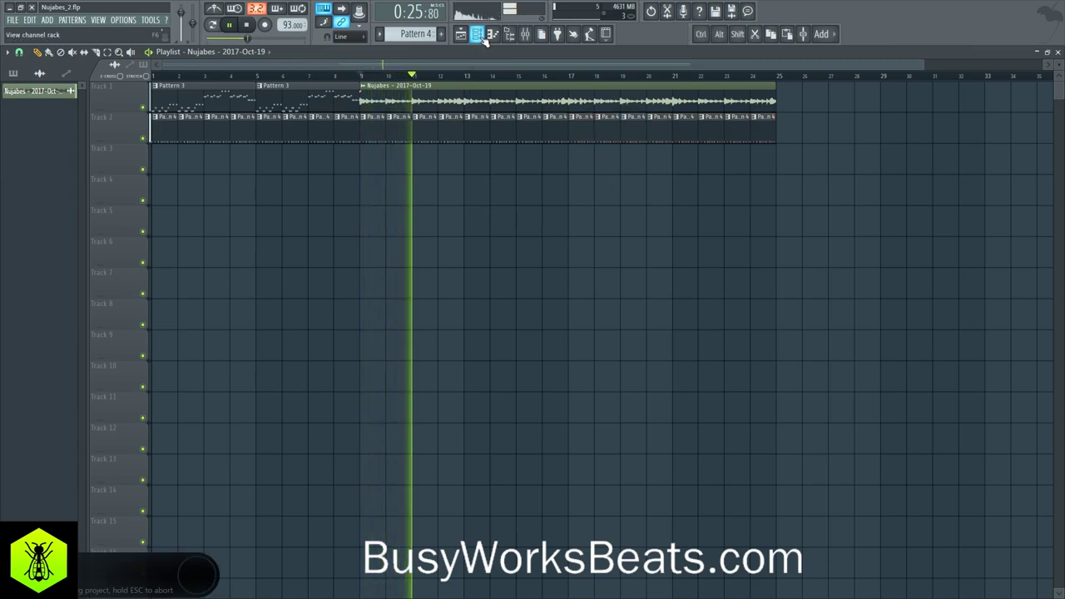
Remove Edison from effect slot 1 of the piano mixer track and save the project.
key(F9)
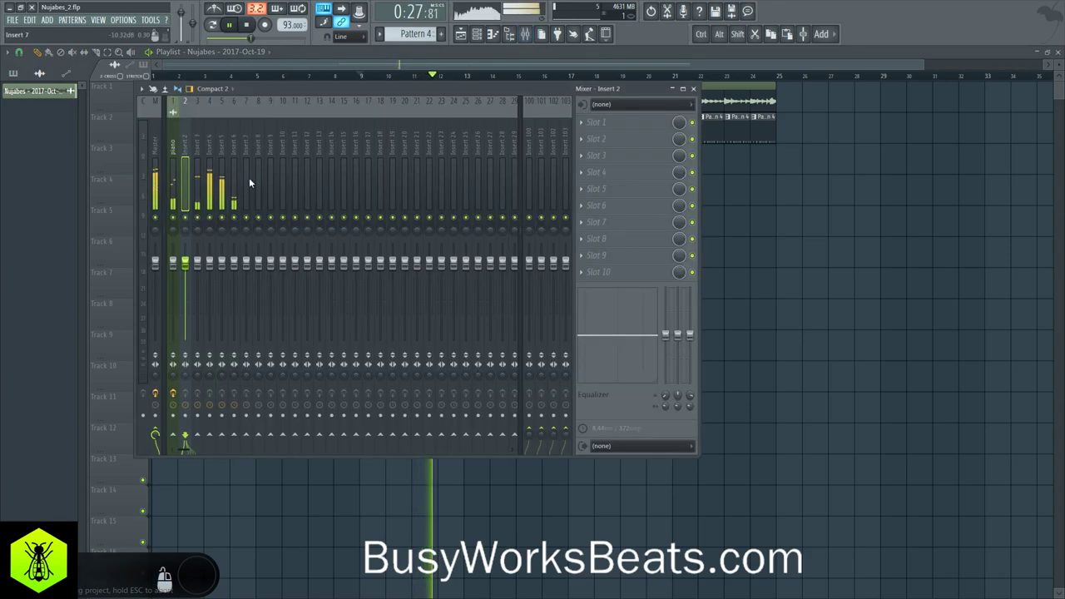
click(174, 145)
click(583, 123)
mouse_move(589, 135)
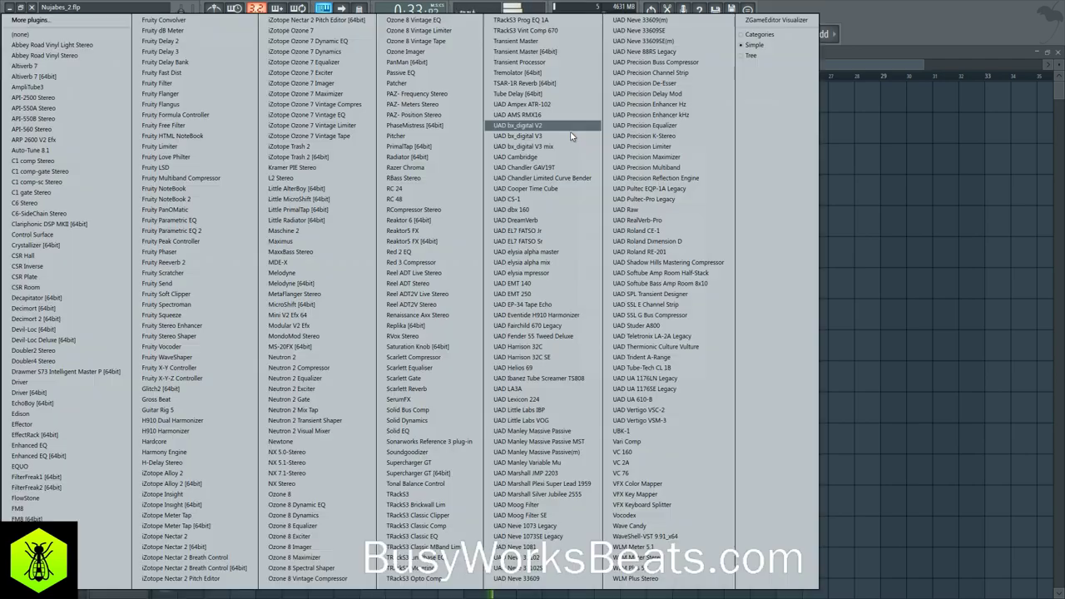
click(49, 35)
key(F9)
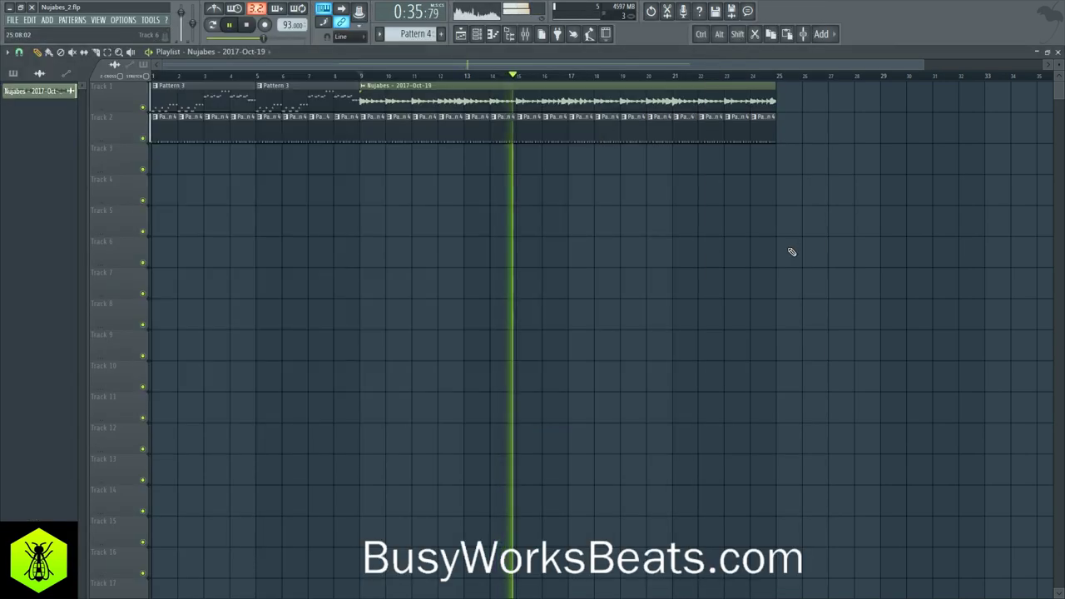
key(ctrl+s)
Load the UAD Lexicon 224 reverb into effect slot 1 of mixer track Insert 100.
click(525, 35)
click(527, 144)
click(592, 124)
mouse_move(593, 135)
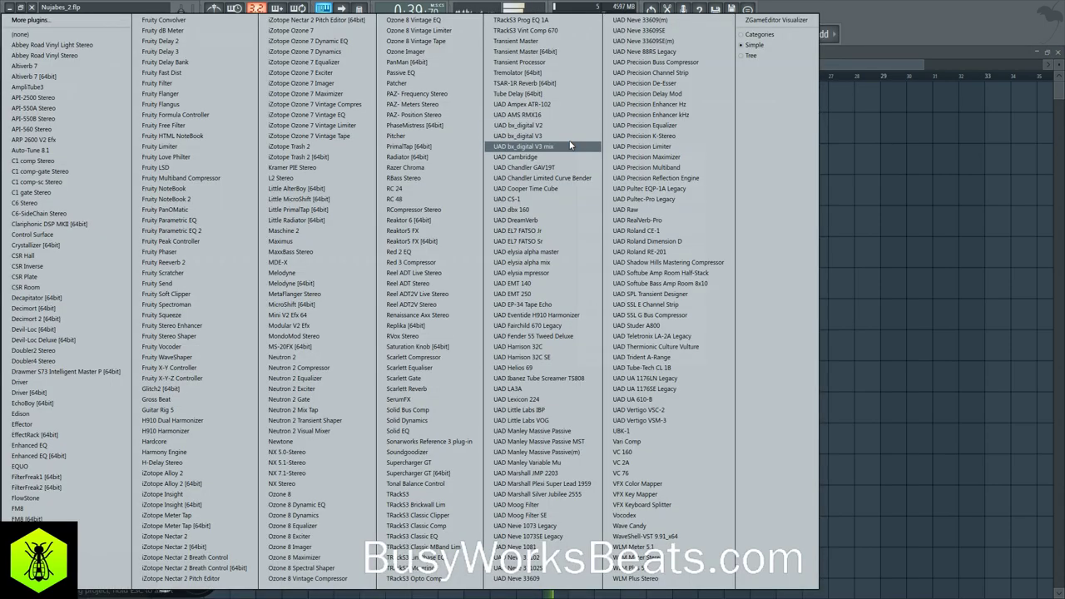
click(549, 400)
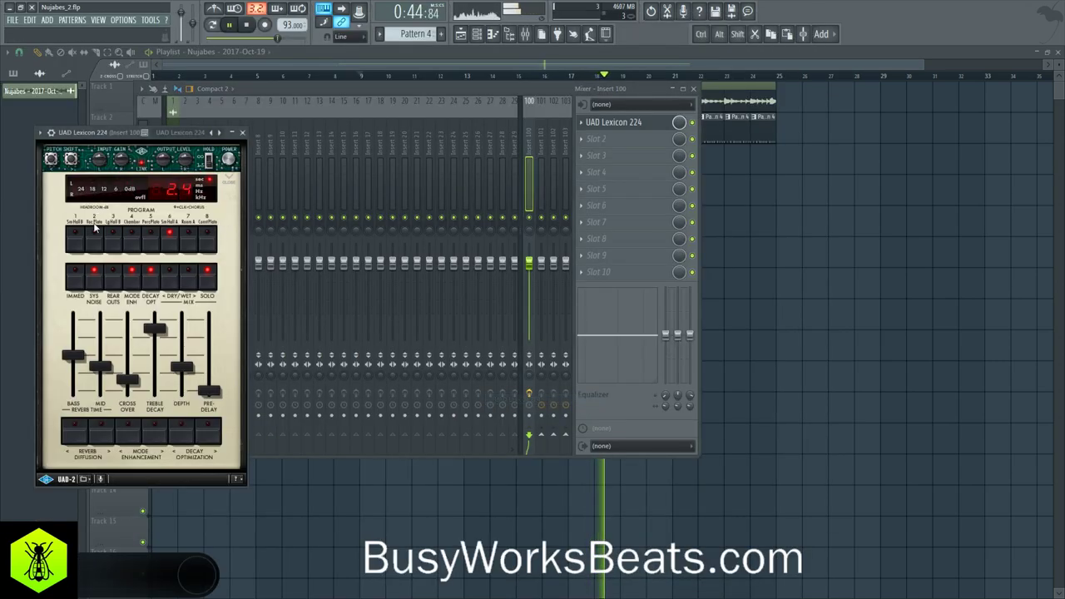
Switch the Lexicon 224 to the Lg Hall B program with lower bass reverb time, higher mid reverb time and depth 53.
click(91, 240)
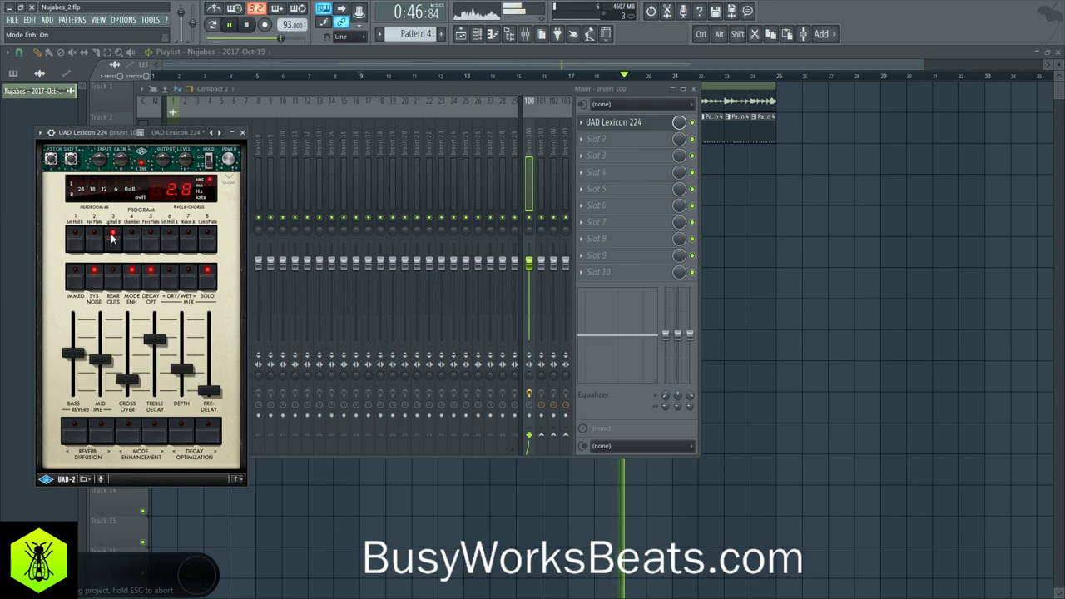
drag(102, 359, 77, 377)
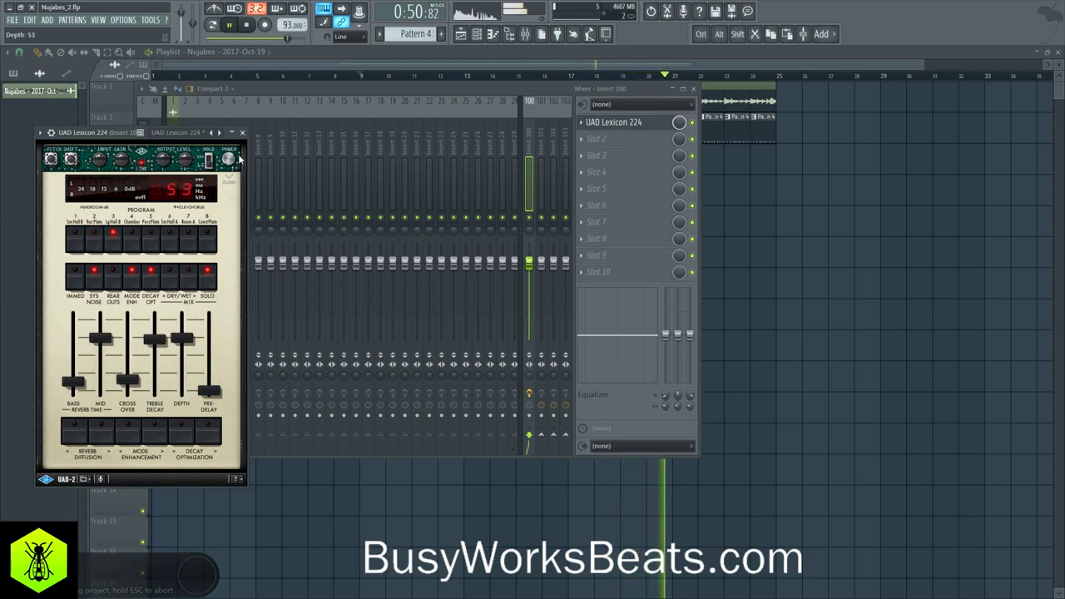
click(242, 132)
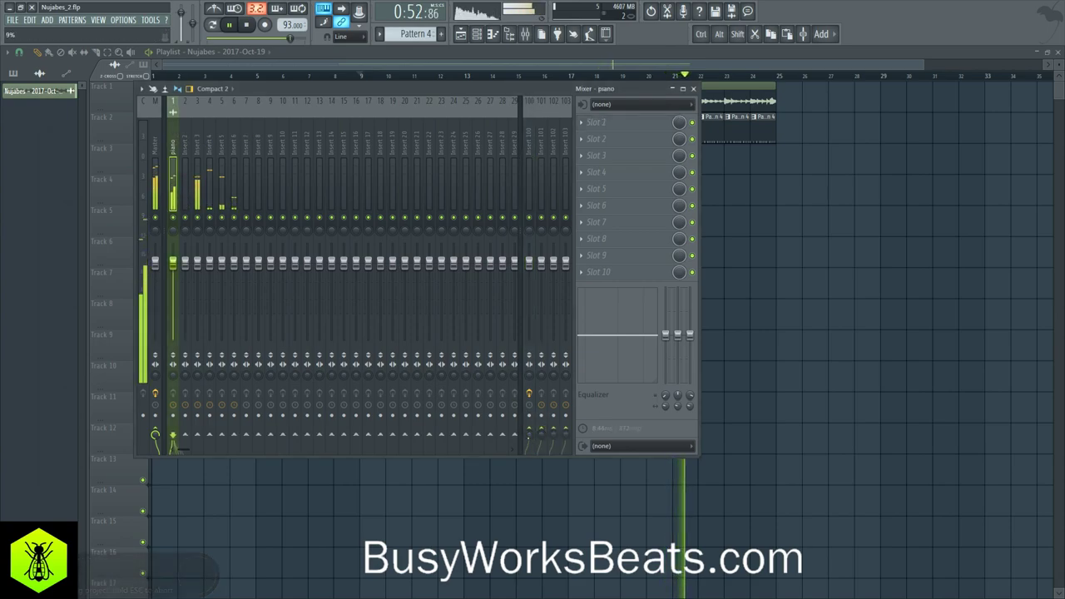
Inspect the EQ and main reverb settings of the Keyscape channel while the arrangement plays.
click(477, 34)
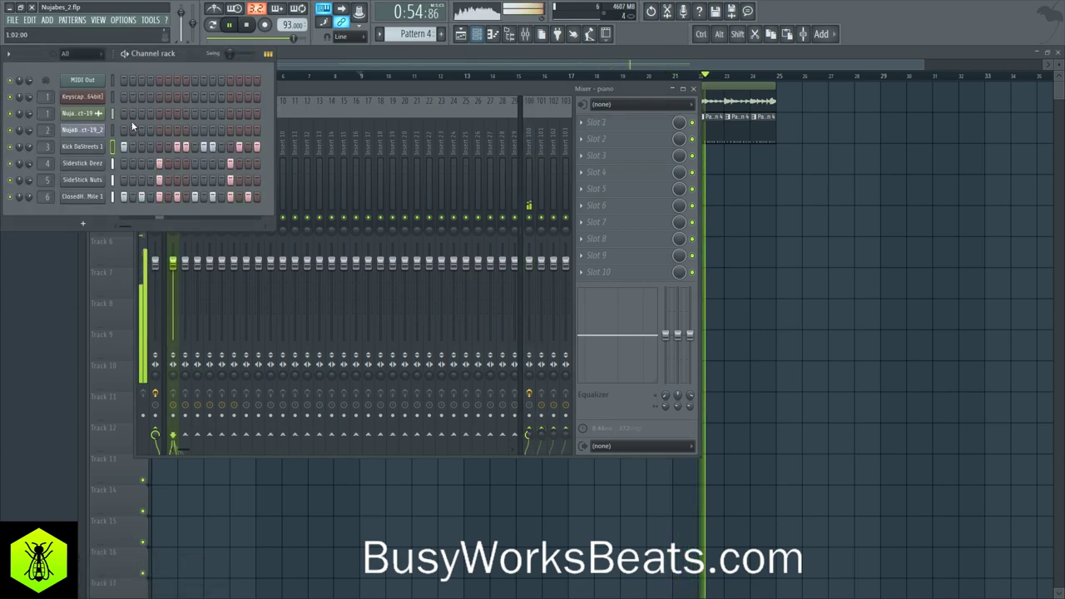
click(92, 97)
click(344, 428)
click(287, 429)
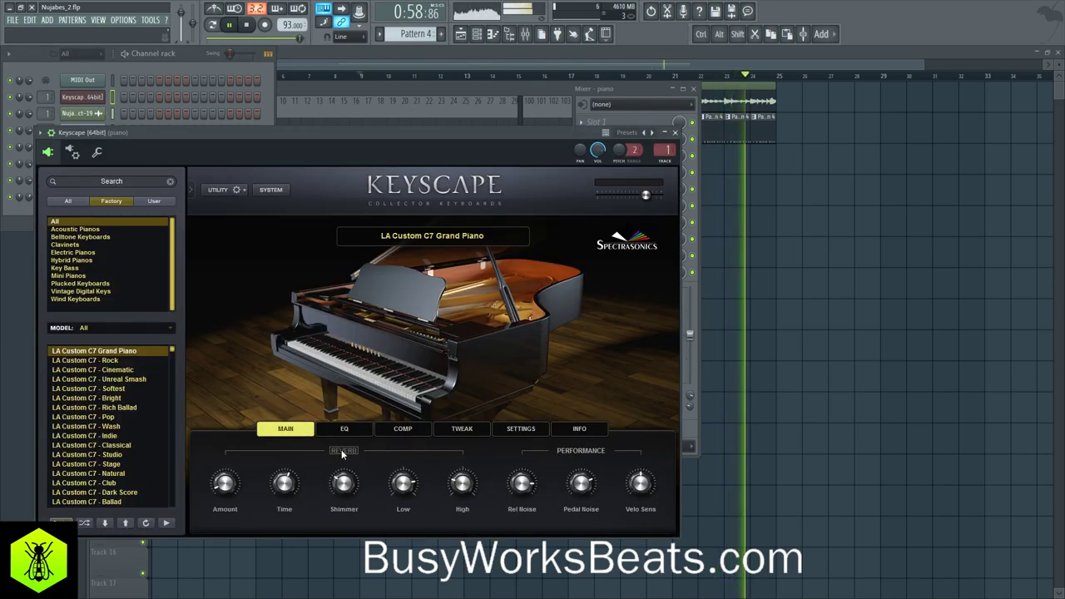
click(675, 133)
right_click(767, 253)
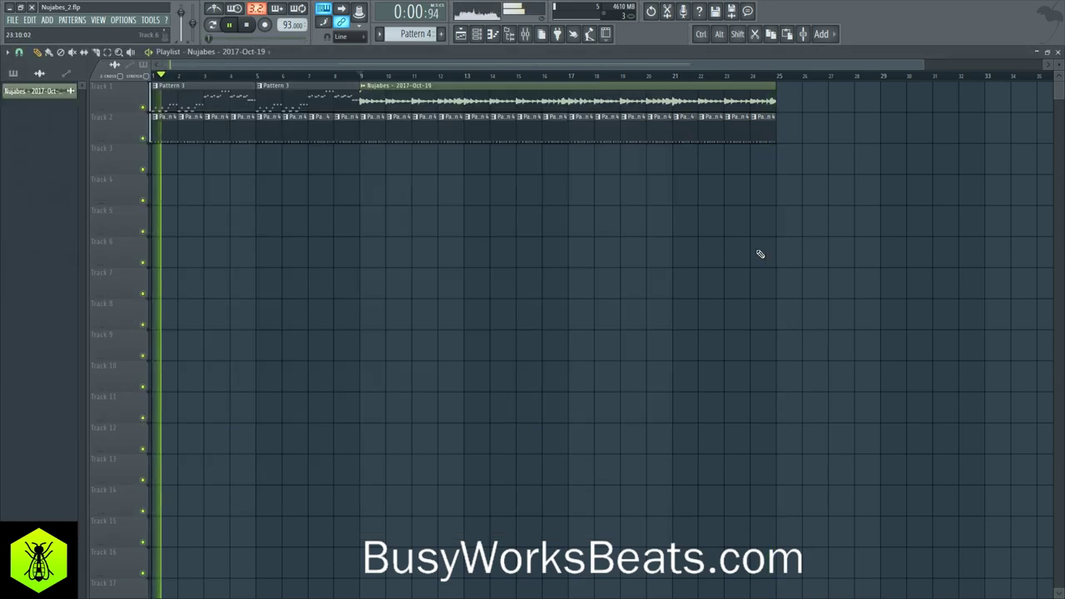
click(479, 38)
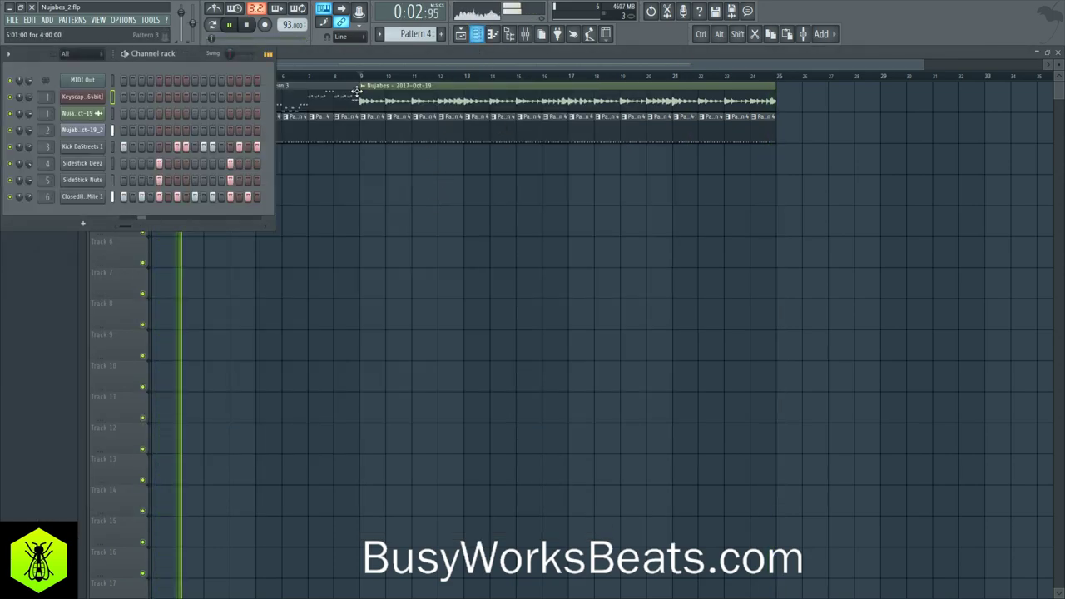
right_click(415, 172)
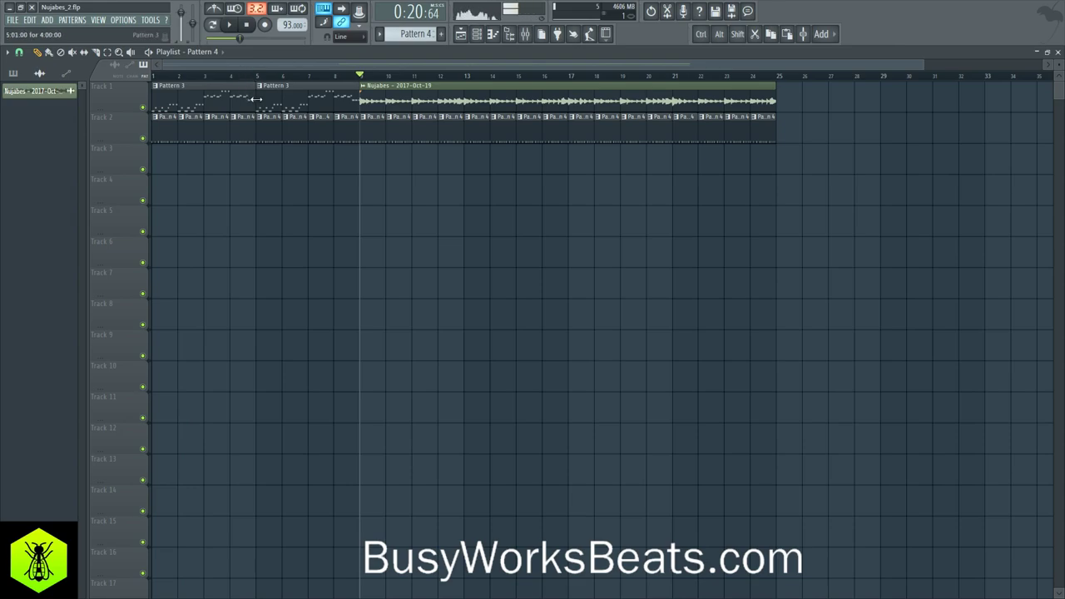
Copy the clips from bars 1 to 8 to bar 25 and make both copied Pattern 3 clips unique.
drag(349, 140, 786, 109)
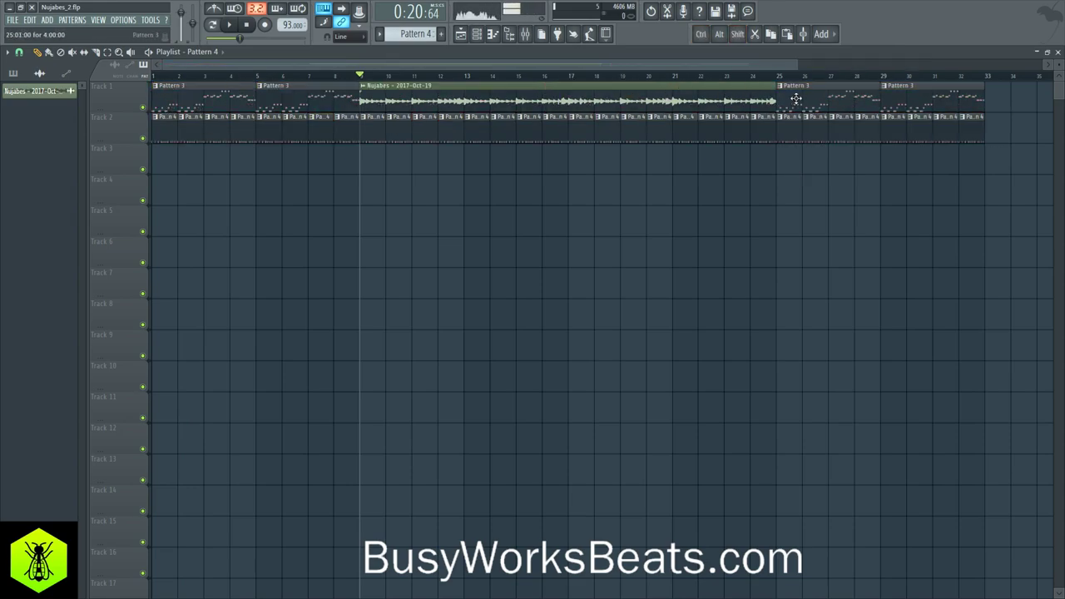
right_click(780, 87)
click(811, 158)
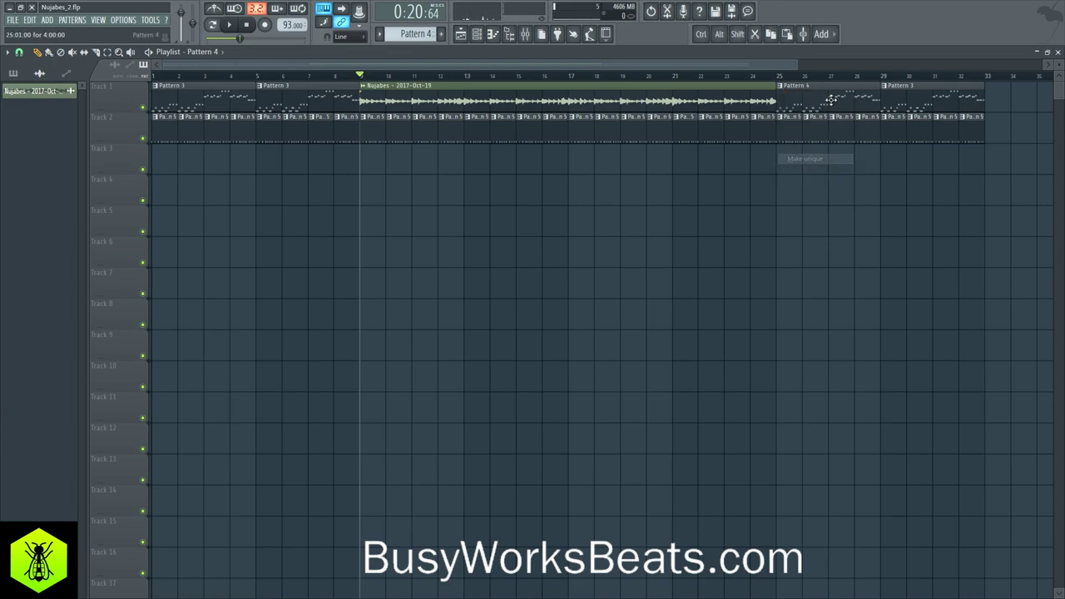
right_click(890, 89)
click(917, 160)
Set the playback range to bars 25 to 33 and open the pattern clip at bar 25 in the piano roll.
drag(781, 78, 979, 78)
right_click(785, 86)
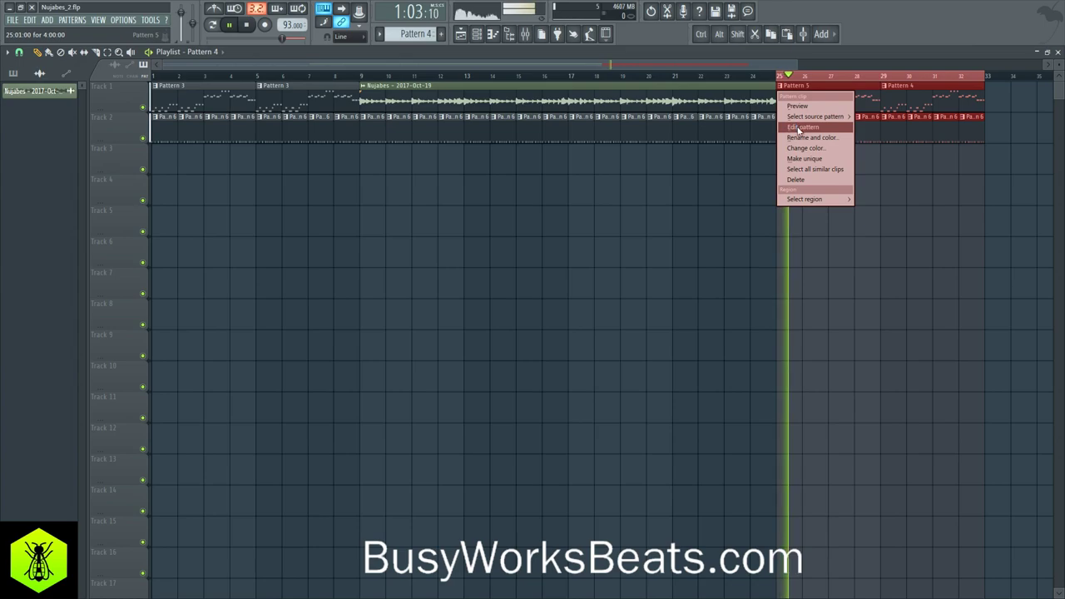
click(800, 127)
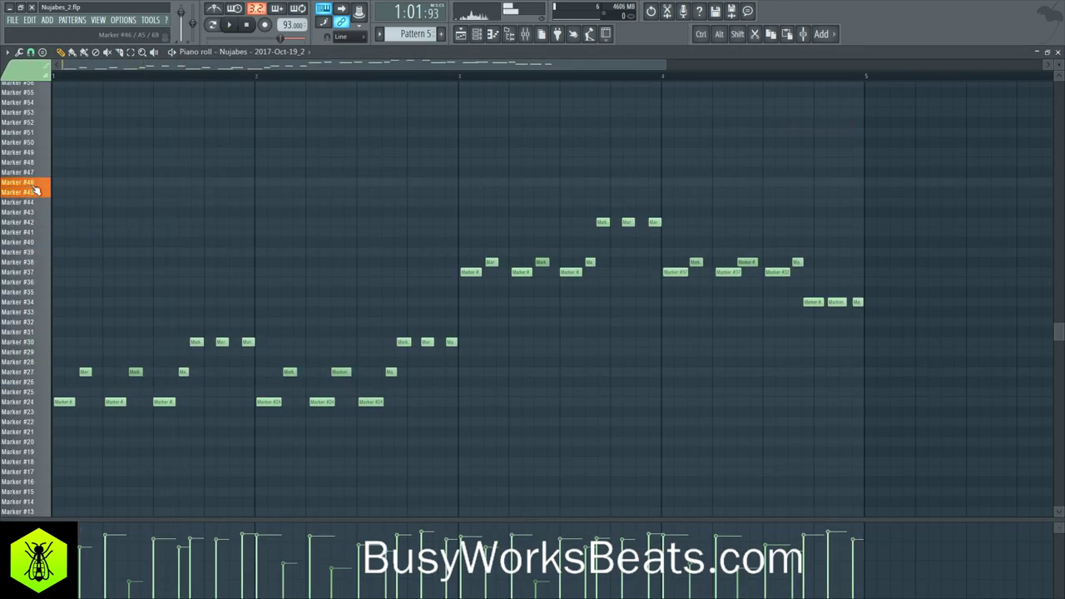
key(space)
Add chop notes in bar 1 on Marker #48, Marker #56 and Marker #51, and copy the Marker #51 note to the bar's end.
click(133, 162)
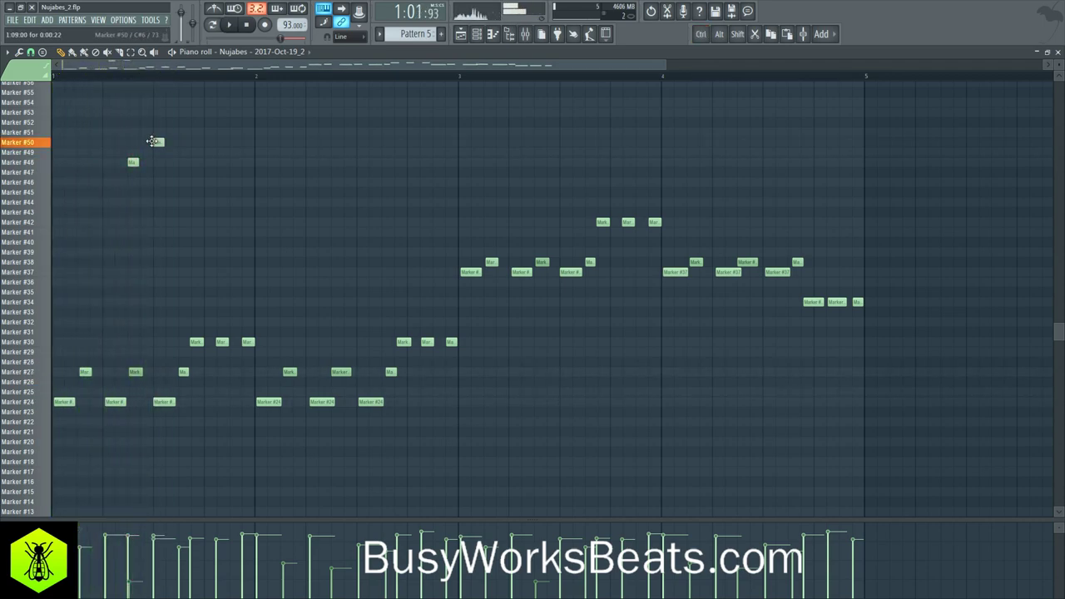
drag(139, 89, 142, 108)
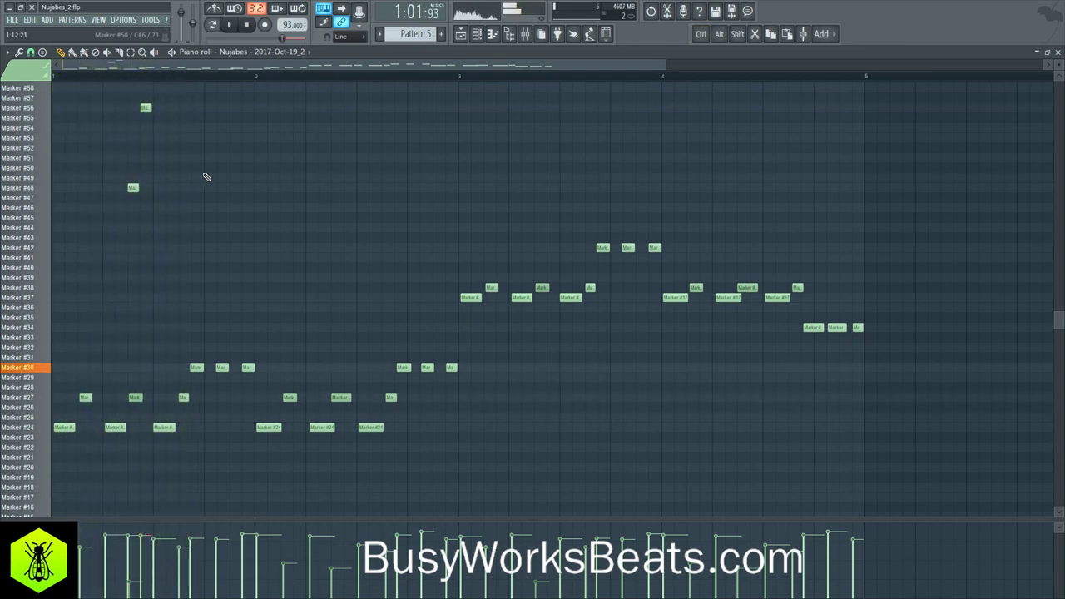
drag(164, 158, 190, 162)
key(space)
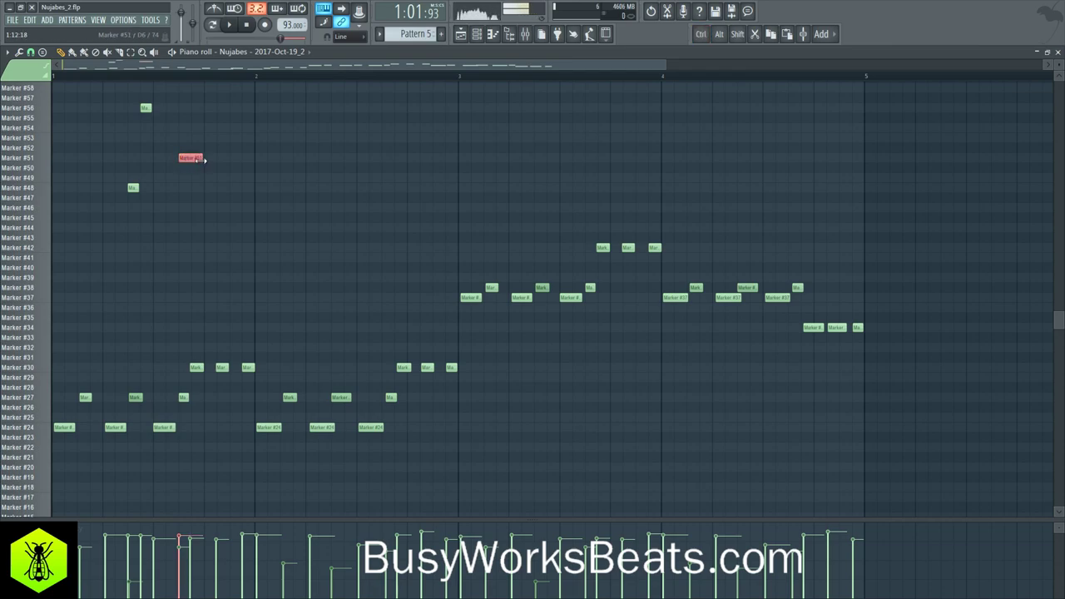
drag(191, 158, 240, 159)
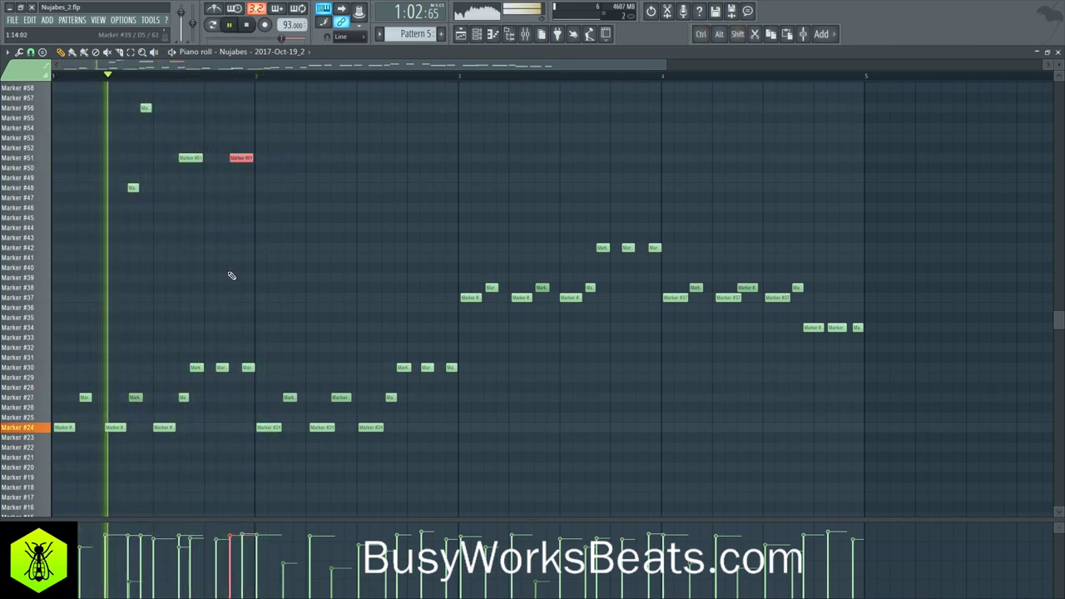
Delete the first of the three Marker #30 notes in bar 1, keeping the other two.
right_click(196, 367)
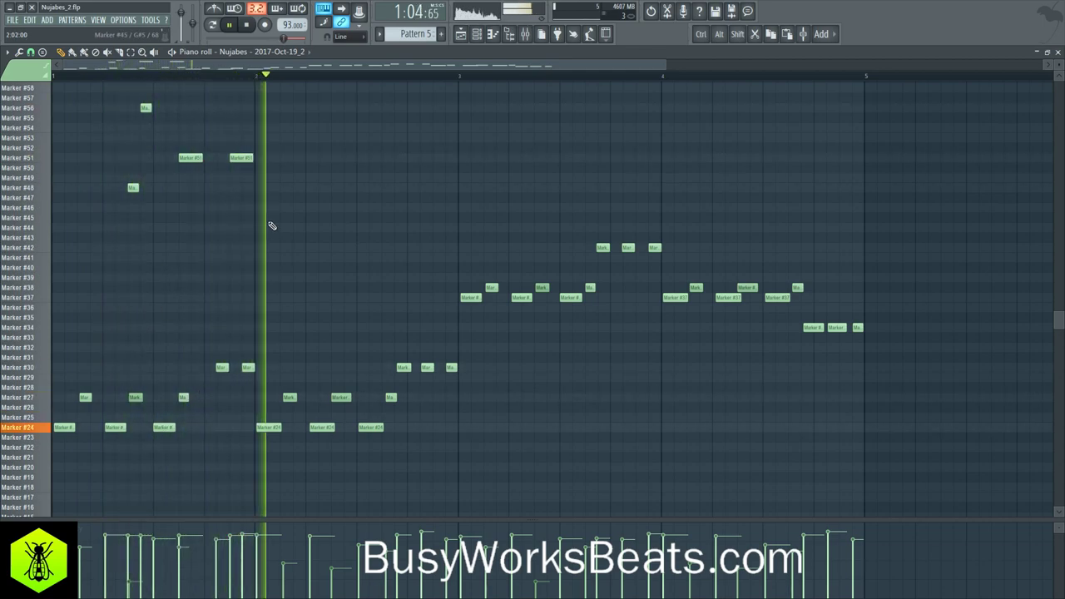
right_click(247, 366)
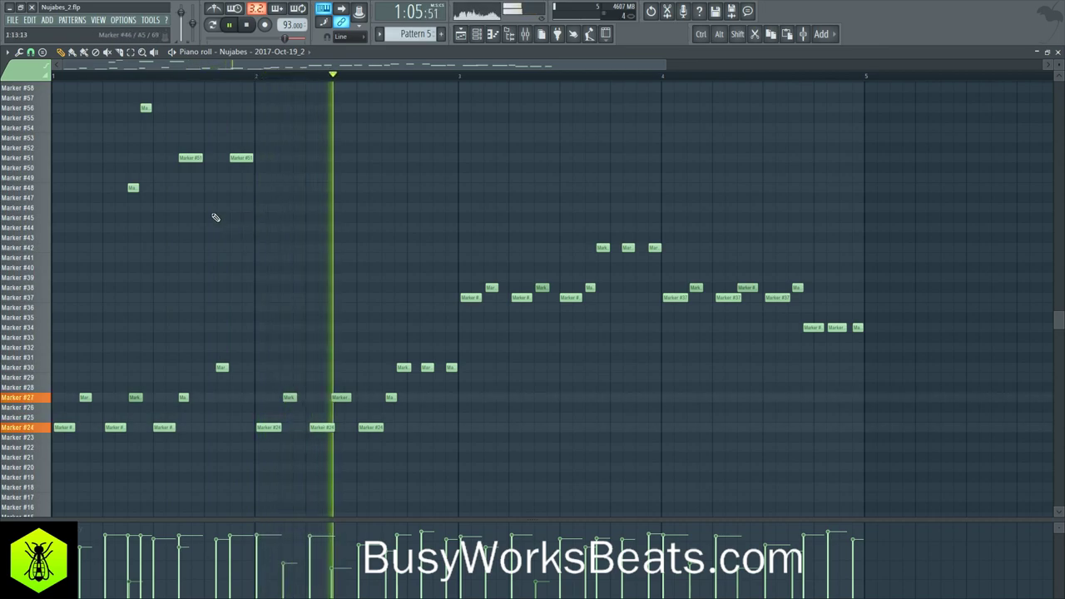
click(244, 369)
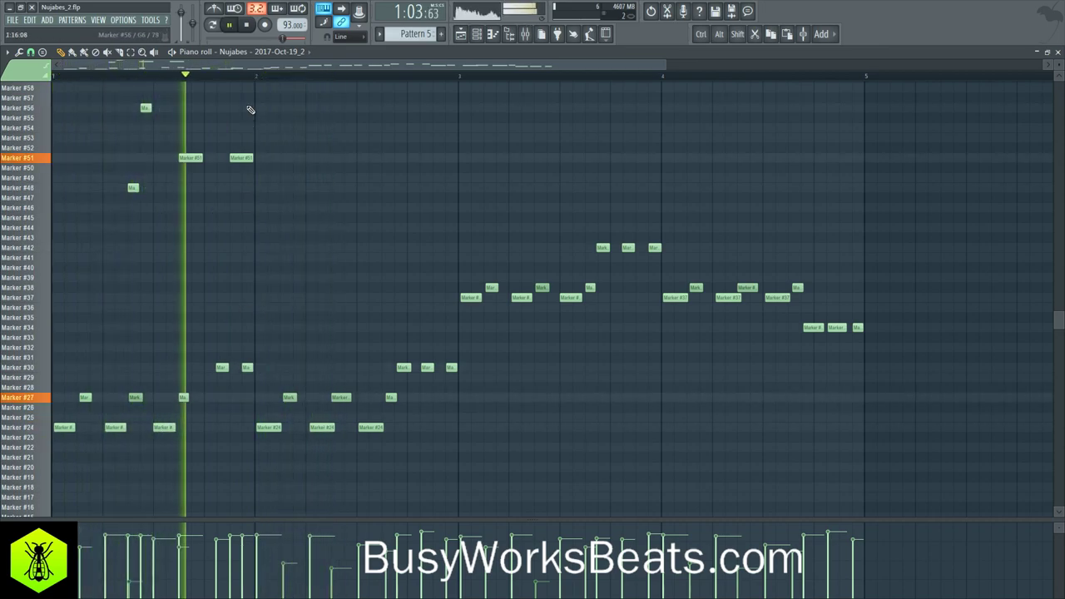
Lengthen bar 1's first Marker #48 note and Marker #56 note, move the last upper note to Marker #48, and play the result.
drag(252, 158, 240, 158)
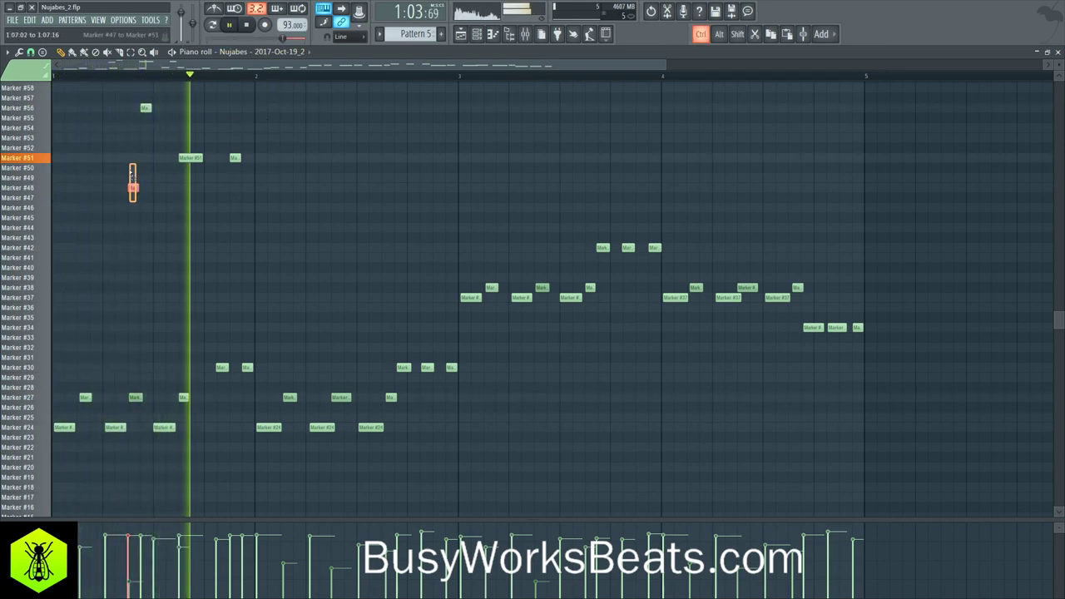
drag(137, 188, 152, 189)
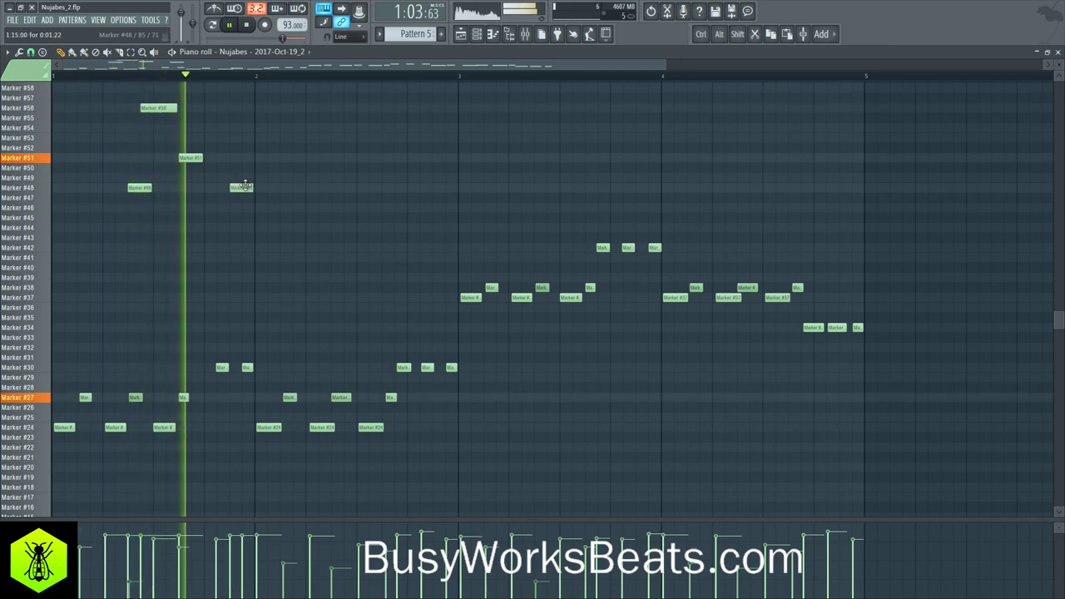
key(space)
key(space)
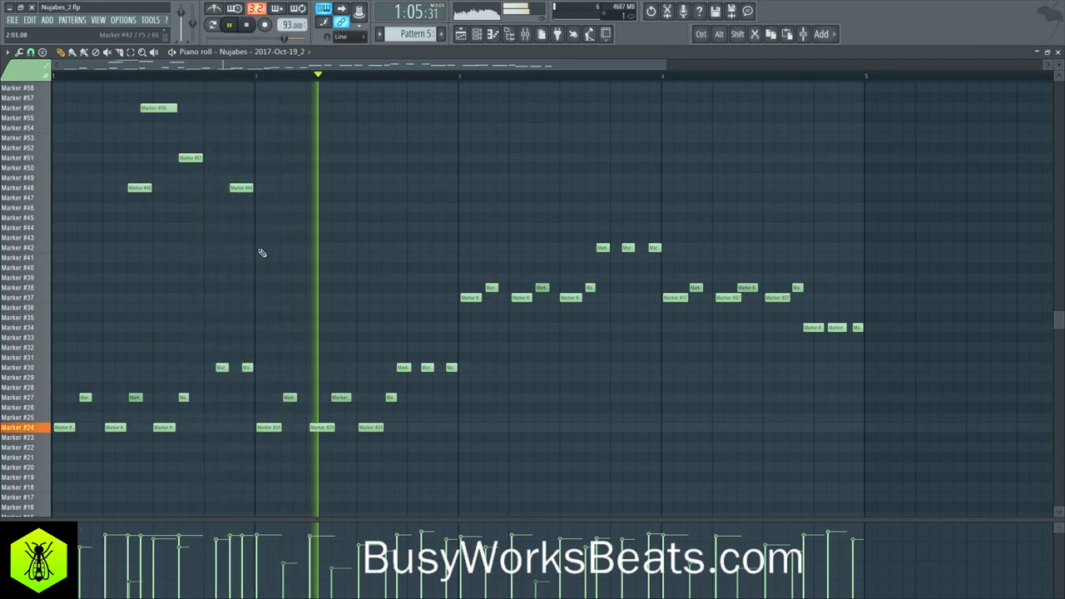
key(space)
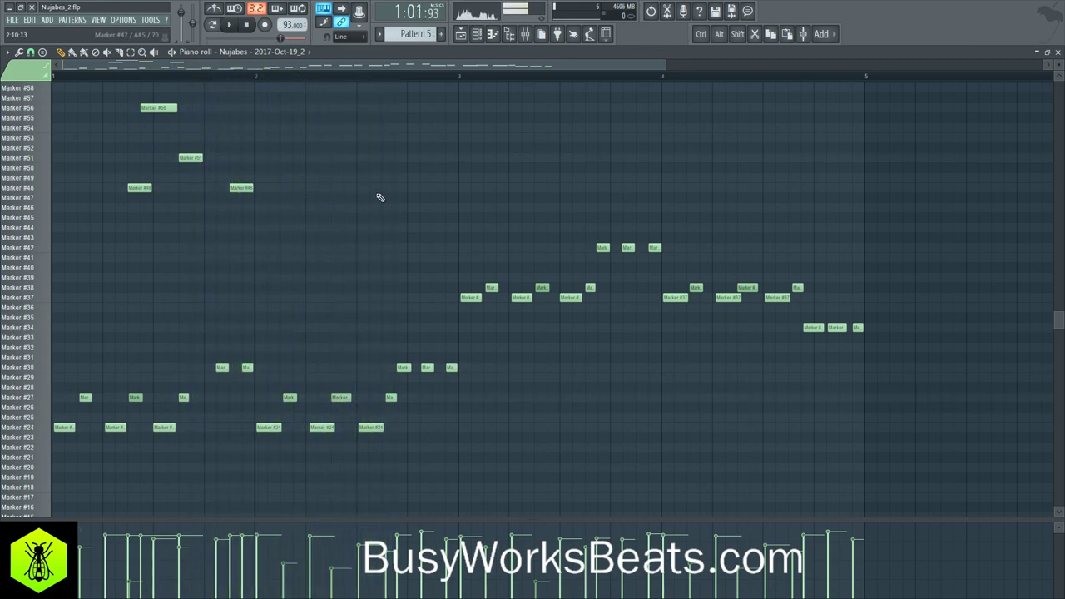
Place four Marker #39 notes across bar 2, starting after the first beat.
scroll(376, 208, up, 1)
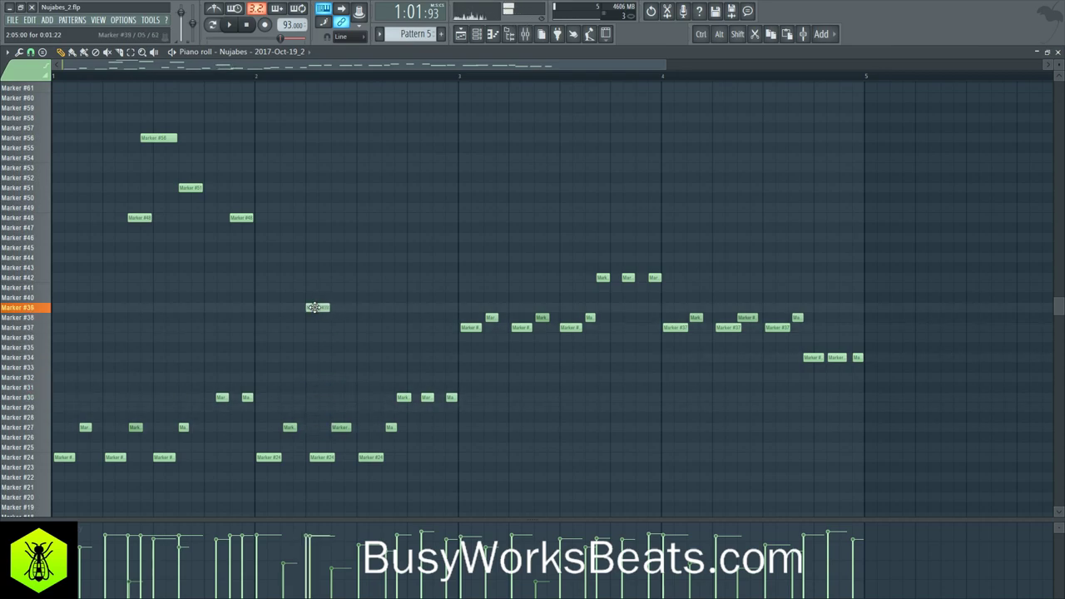
drag(317, 306, 306, 306)
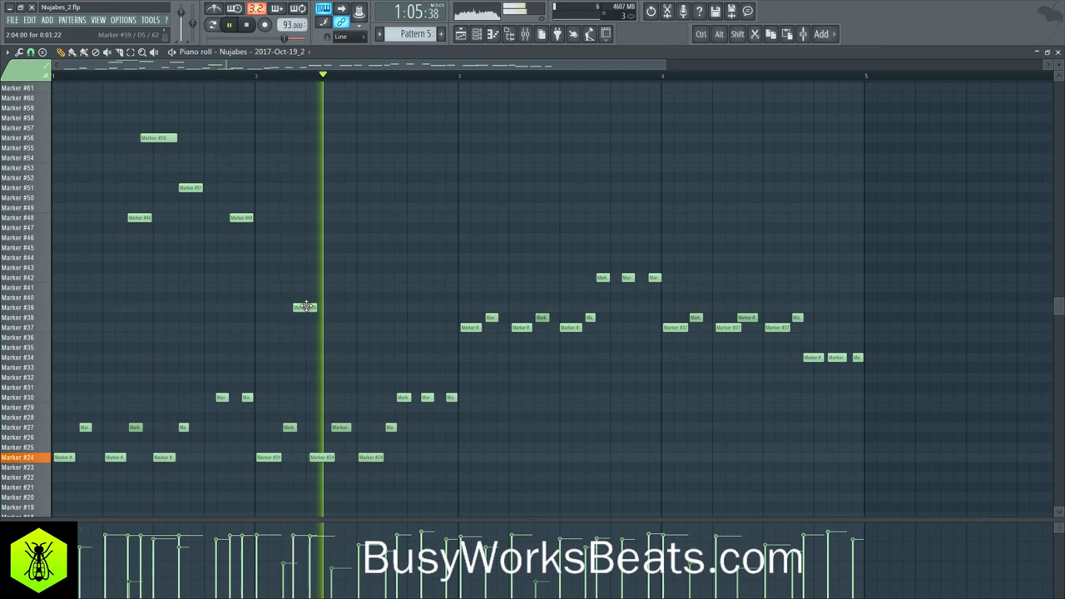
click(344, 307)
click(399, 307)
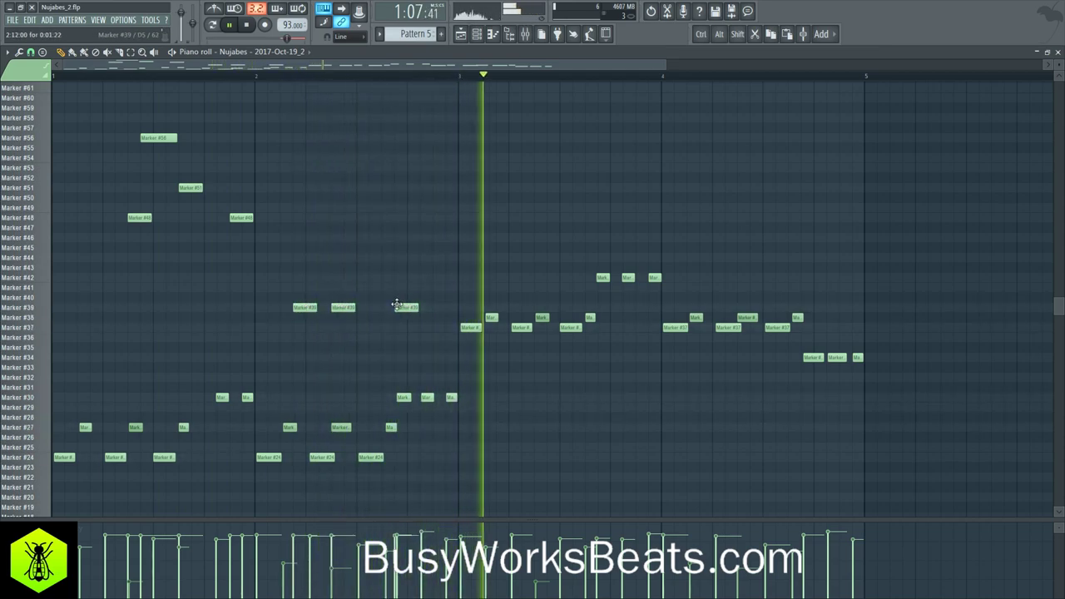
drag(404, 307, 444, 309)
Lower the velocity of the Marker #39 notes in bar 2 and move the last one earlier so it ends before bar 3.
drag(292, 301, 471, 316)
ctrl+click(404, 254)
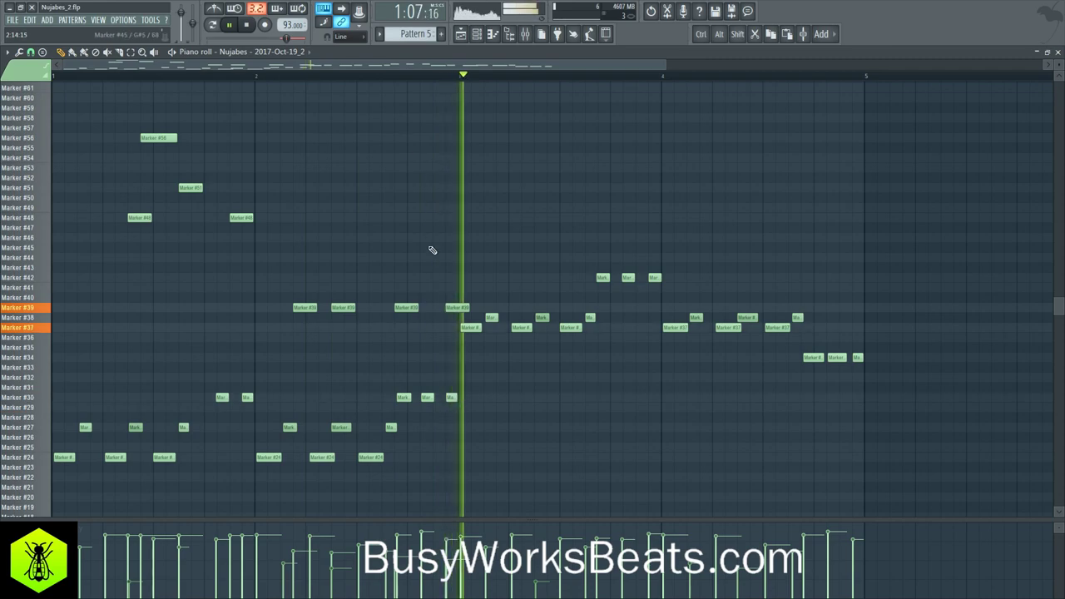
drag(456, 307, 442, 307)
key(space)
key(space)
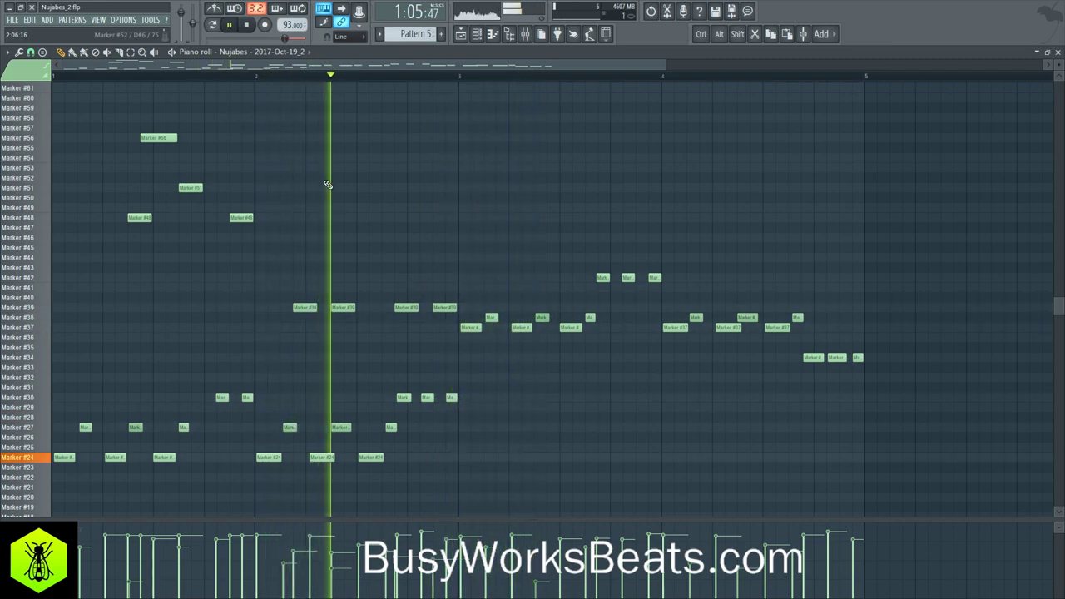
Add overlapping notes on Marker #48 and Marker #49 near the second beat of bar 3, with the Marker #49 note longer.
click(517, 198)
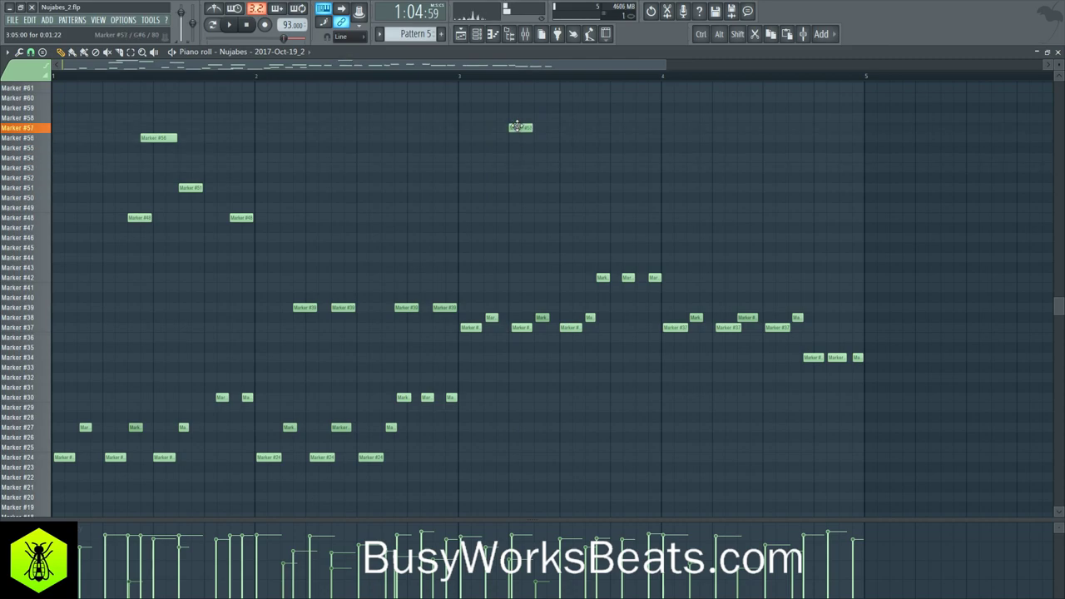
key(space)
mouse_move(527, 206)
mouse_down()
mouse_move(521, 219)
mouse_move(522, 205)
mouse_move(553, 208)
mouse_move(506, 204)
mouse_up()
click(525, 206)
key(space)
key(space)
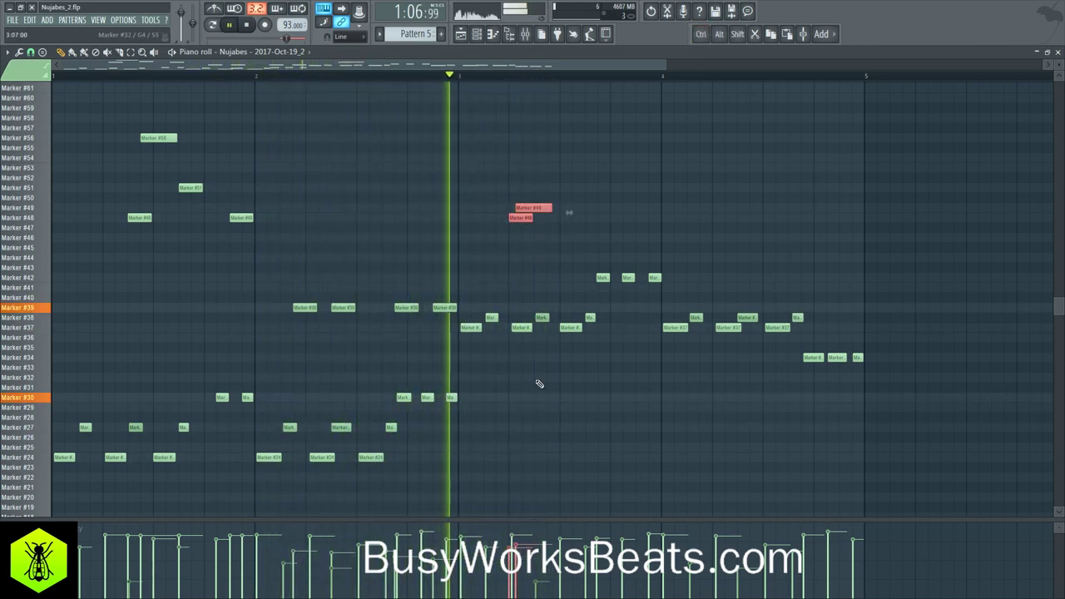
Duplicate the Marker #48 and #49 pair into bar 4 and remove the Marker #37 note beneath each pair.
key(space)
key(space)
key(ctrl+d)
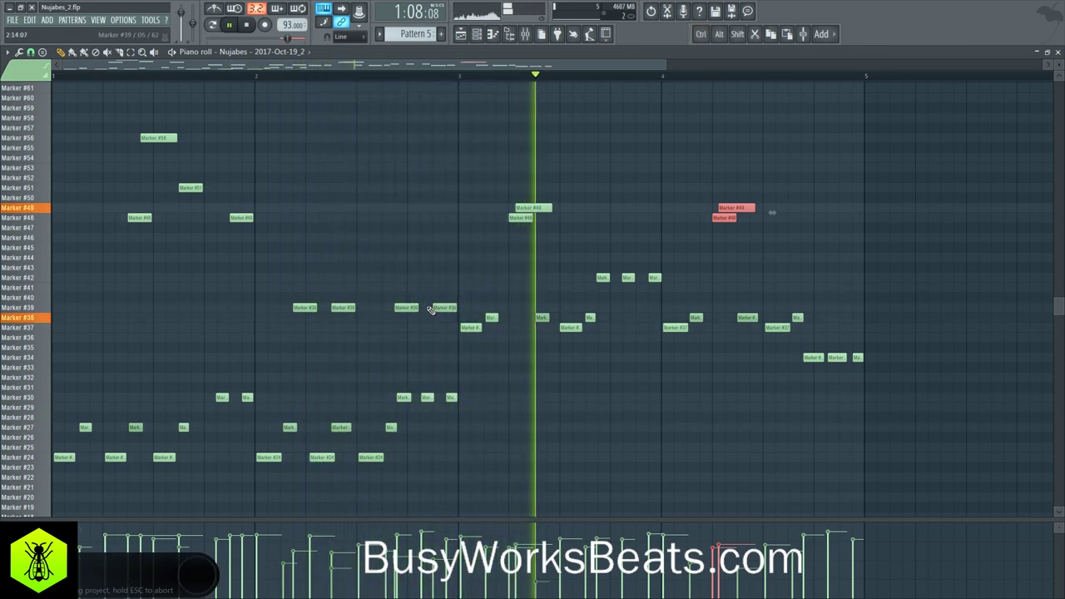
Delete the first and last Marker #30 notes in bar 2.
right_click(404, 397)
right_click(451, 398)
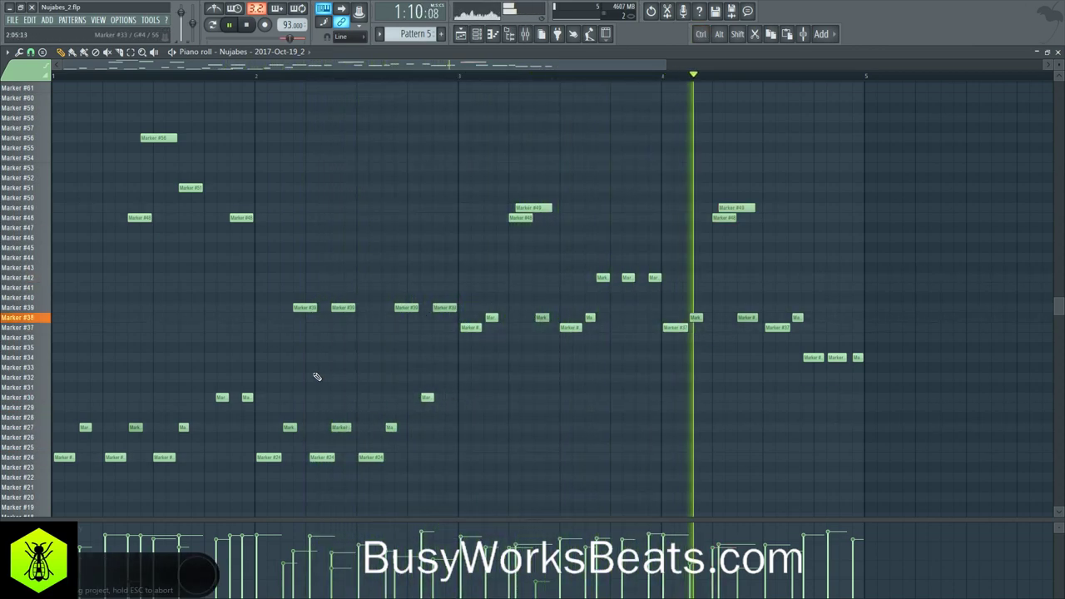
key(space)
Try removing bar 2's first Marker #27 note and moving its first Marker #39 note earlier, and undo both edits.
right_click(295, 427)
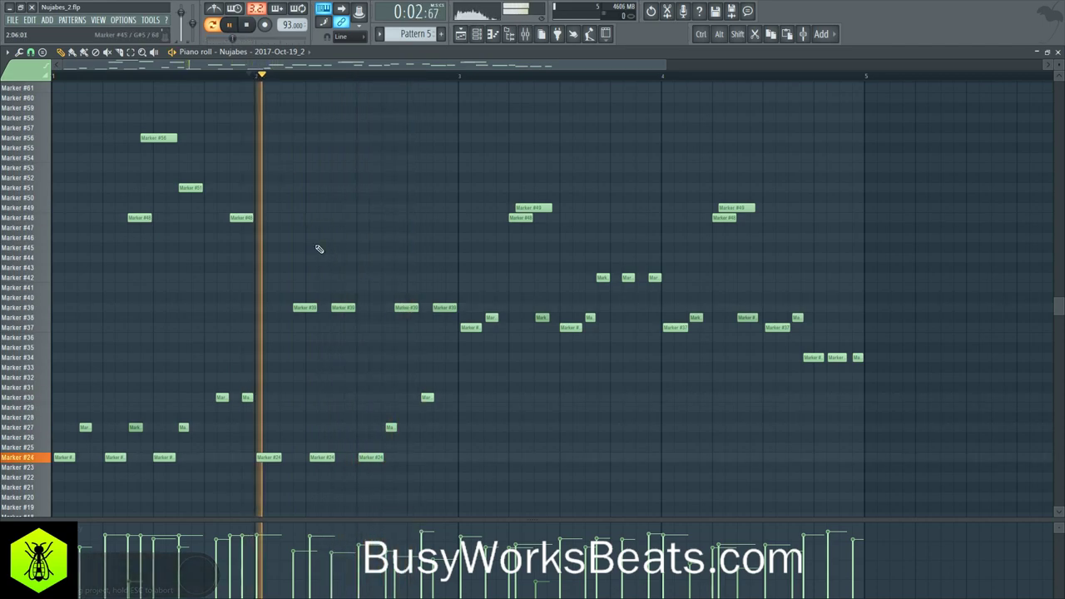
drag(297, 308, 341, 308)
key(space)
key(space)
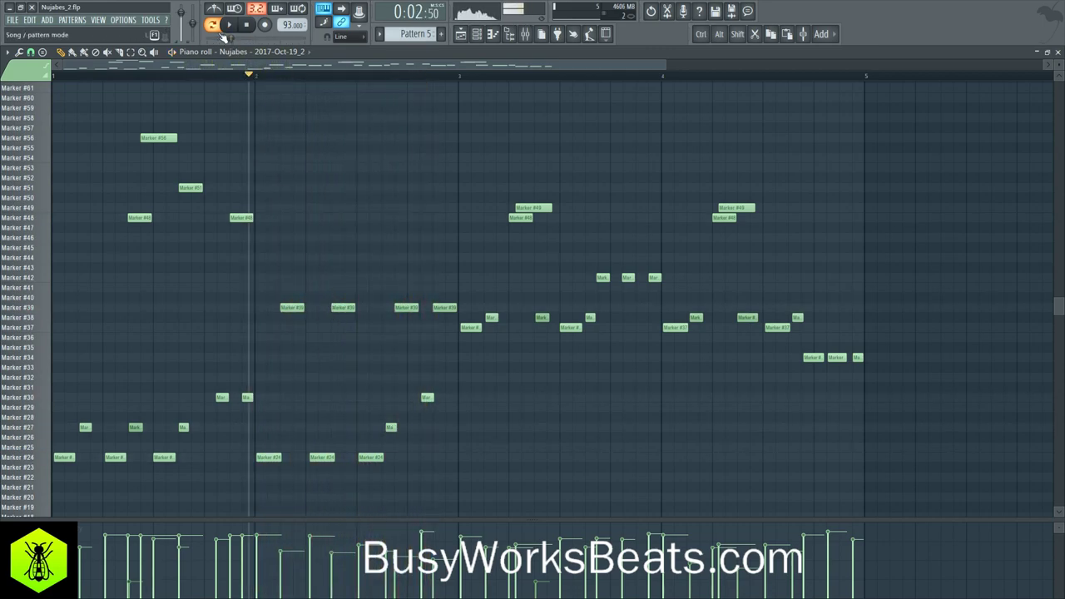
key(ctrl+alt+z)
key(ctrl+alt+z)
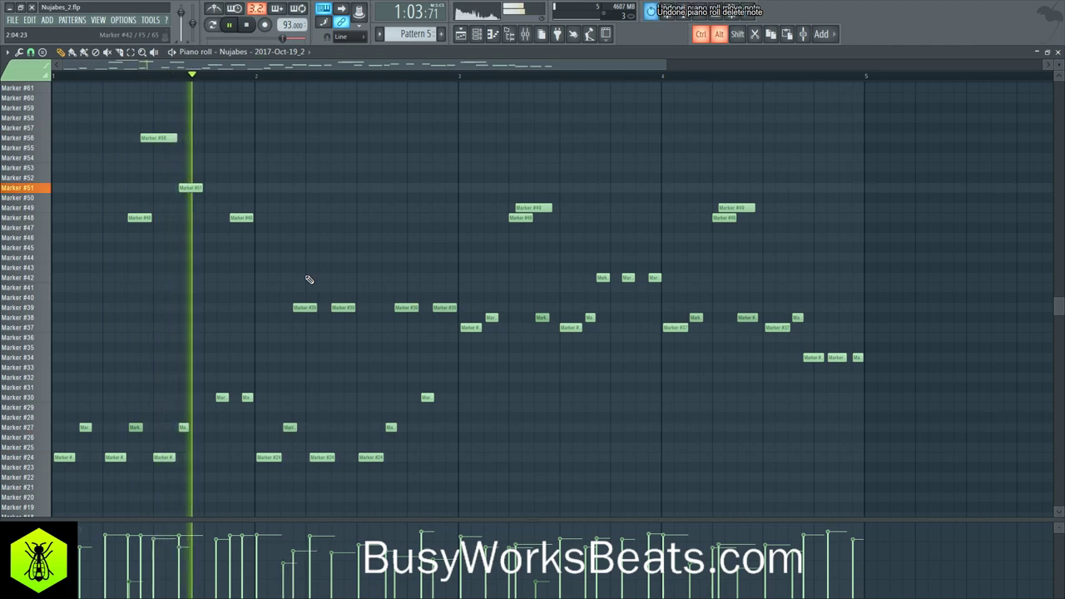
Restore the deleted Marker #27 note in the middle of bar 2 and delete that bar's first two Marker #39 notes.
key(ctrl+alt+z)
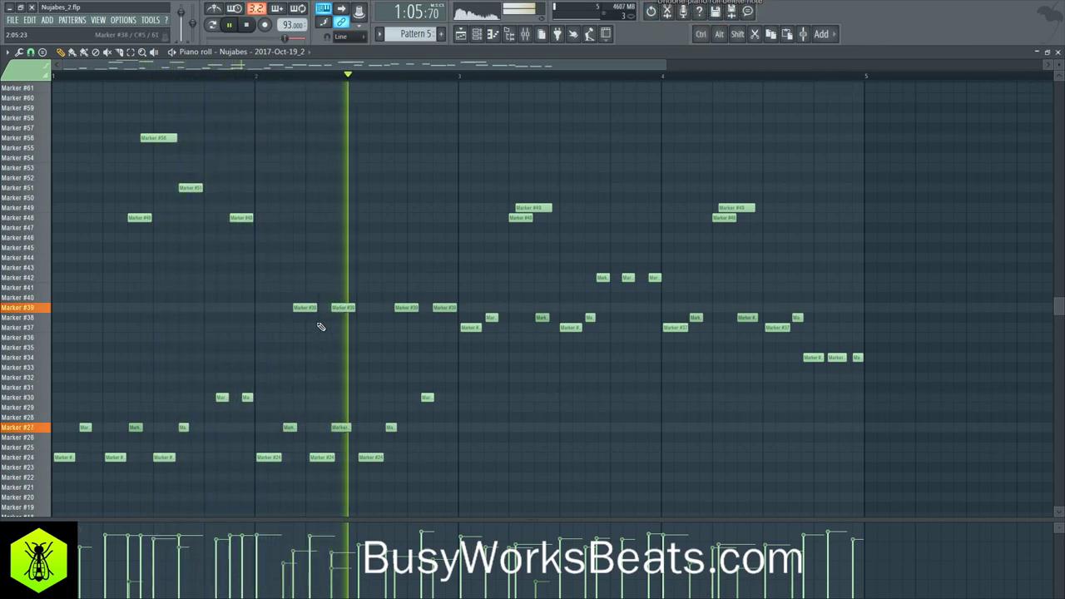
right_click(299, 309)
right_click(339, 307)
drag(697, 219, 772, 212)
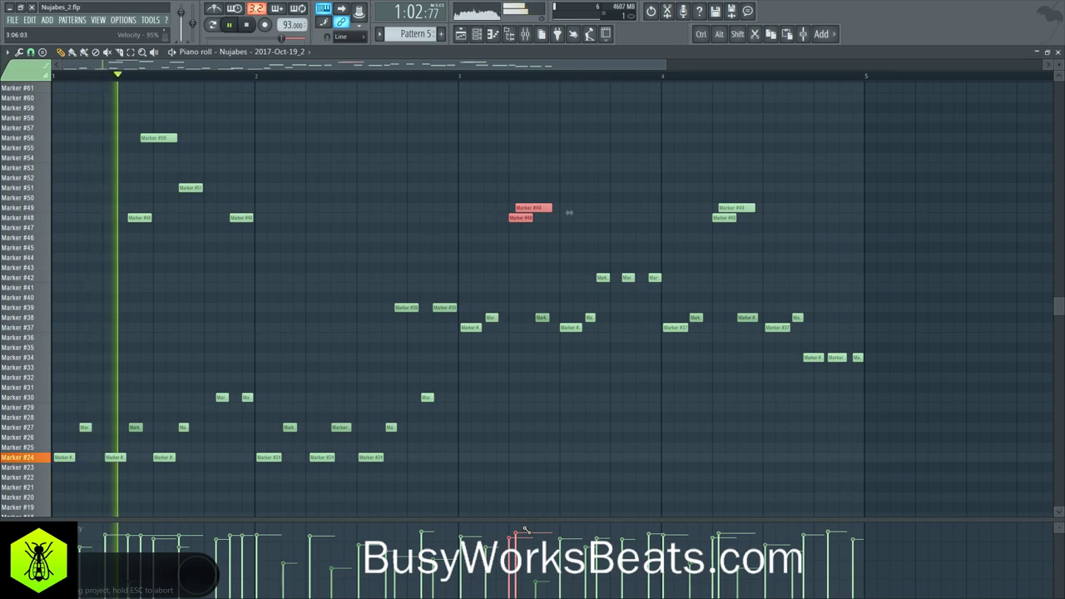
ctrl+click(282, 295)
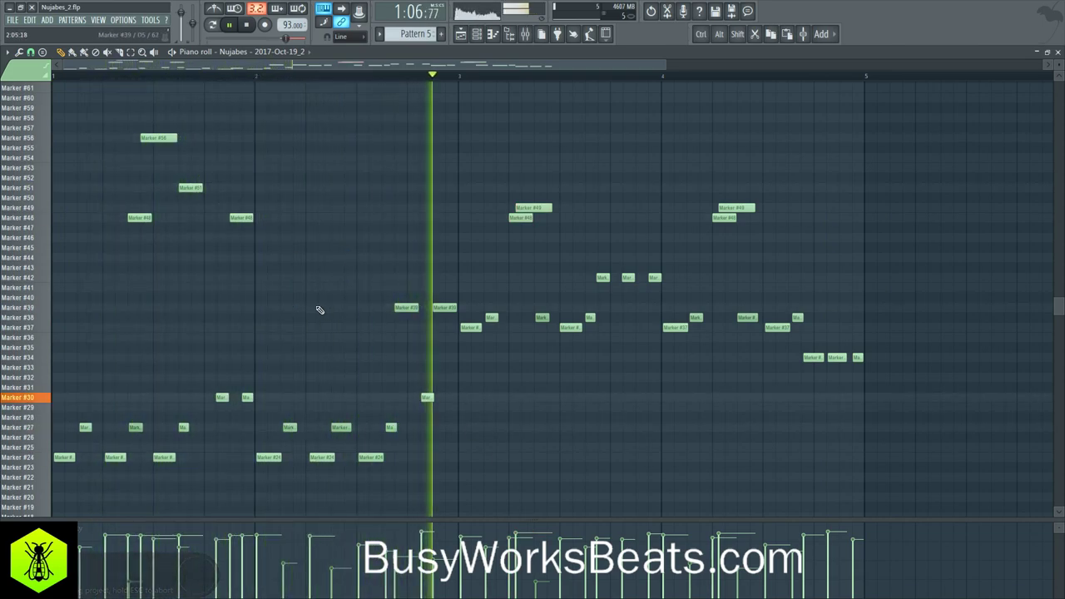
Duplicate bar 1's high Marker #48, #56 and #51 notes into the same positions in bar 2 and save the project.
drag(339, 283, 145, 103)
drag(283, 220, 343, 222)
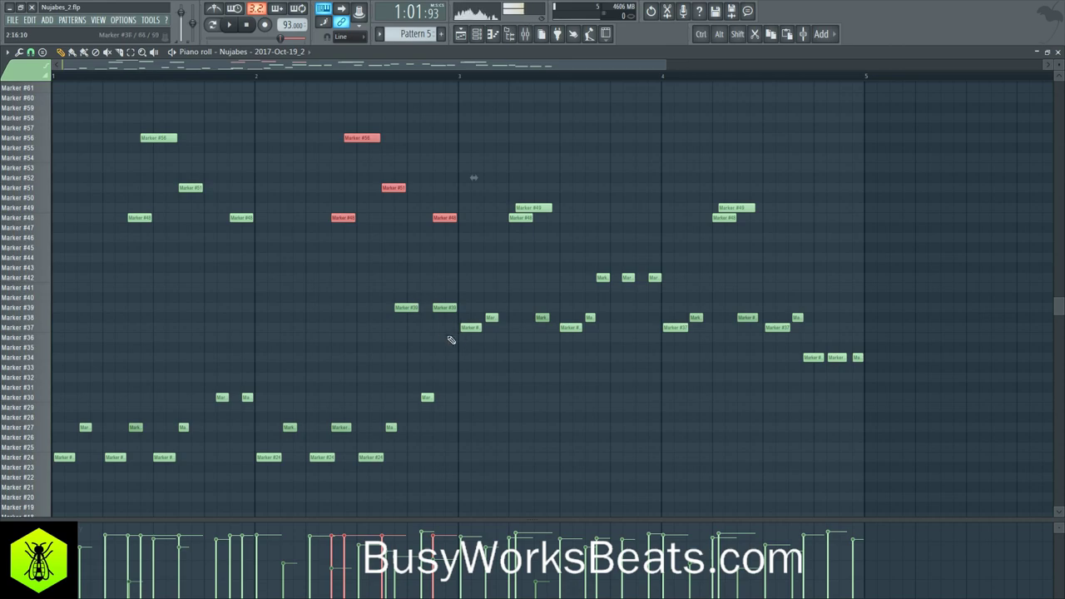
ctrl+click(345, 329)
key(ctrl+s)
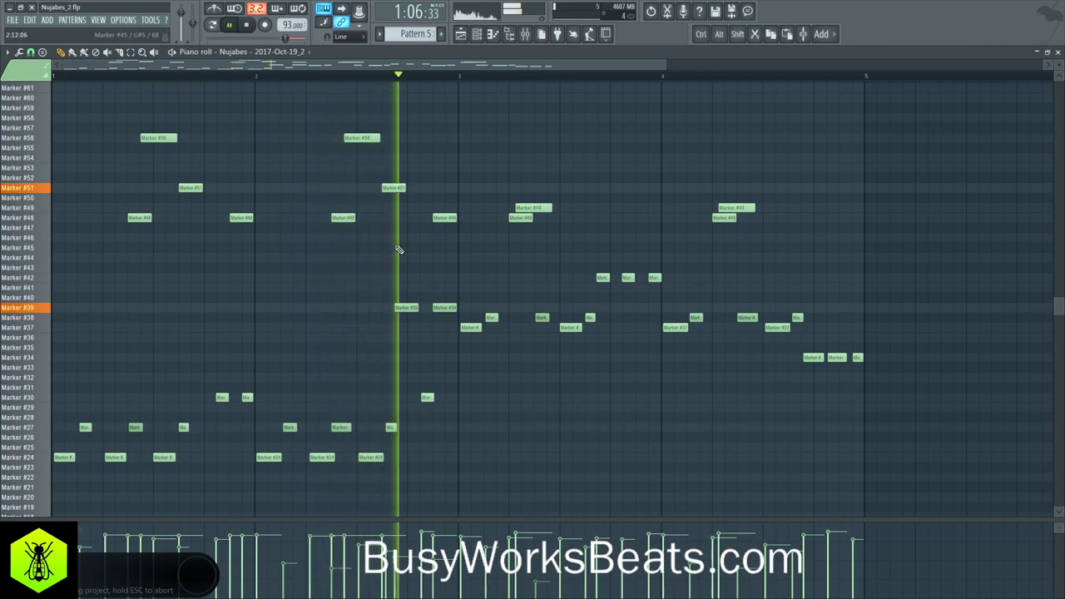
Delete the earlier of bar 2's two remaining Marker #39 notes, then return to the playlist and save the project.
key(space)
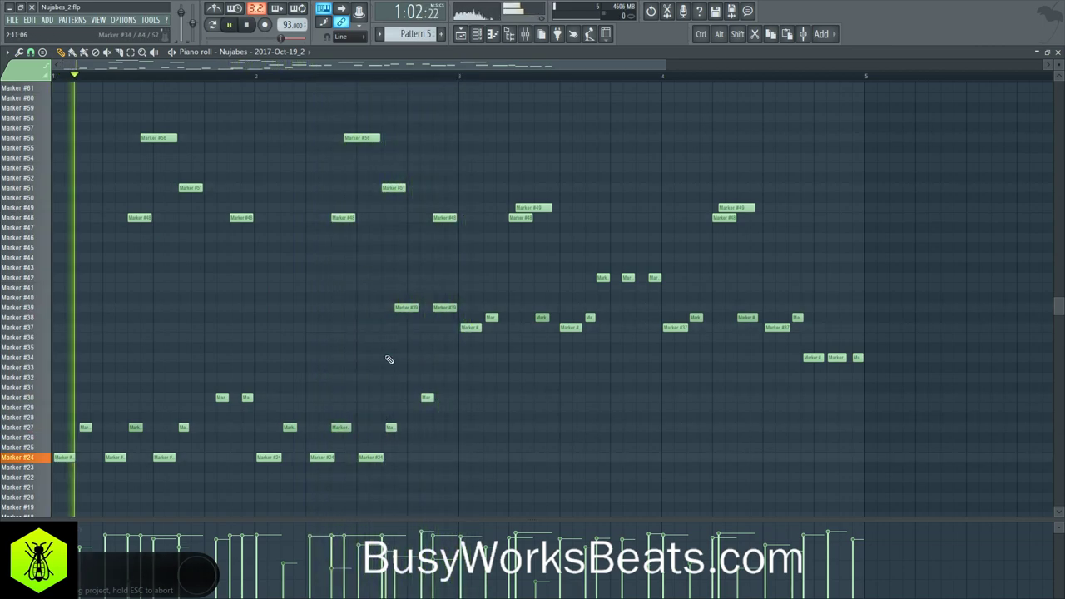
right_click(405, 307)
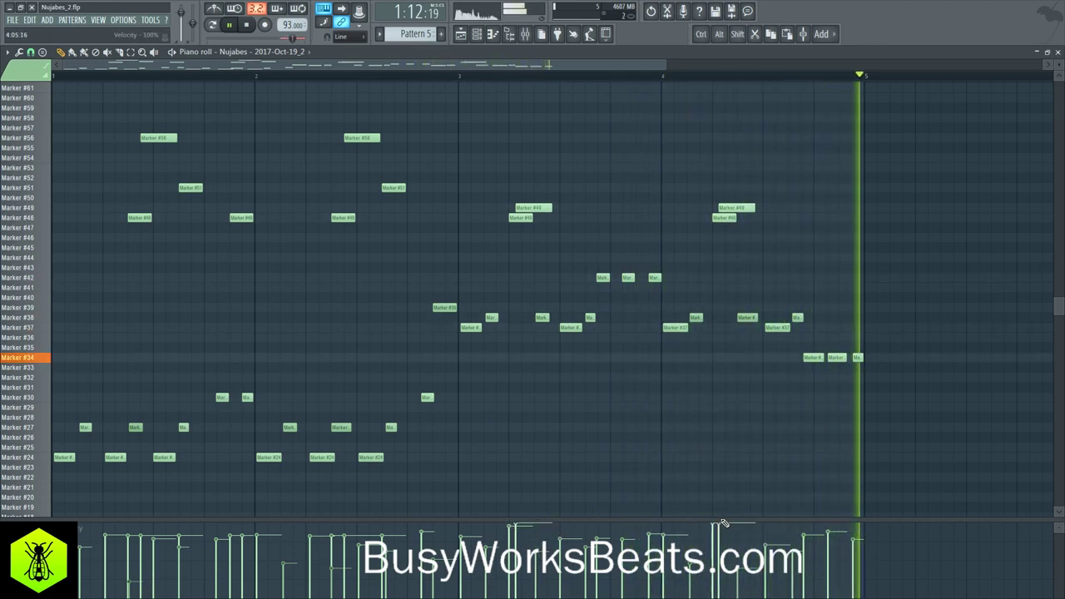
click(498, 75)
click(436, 76)
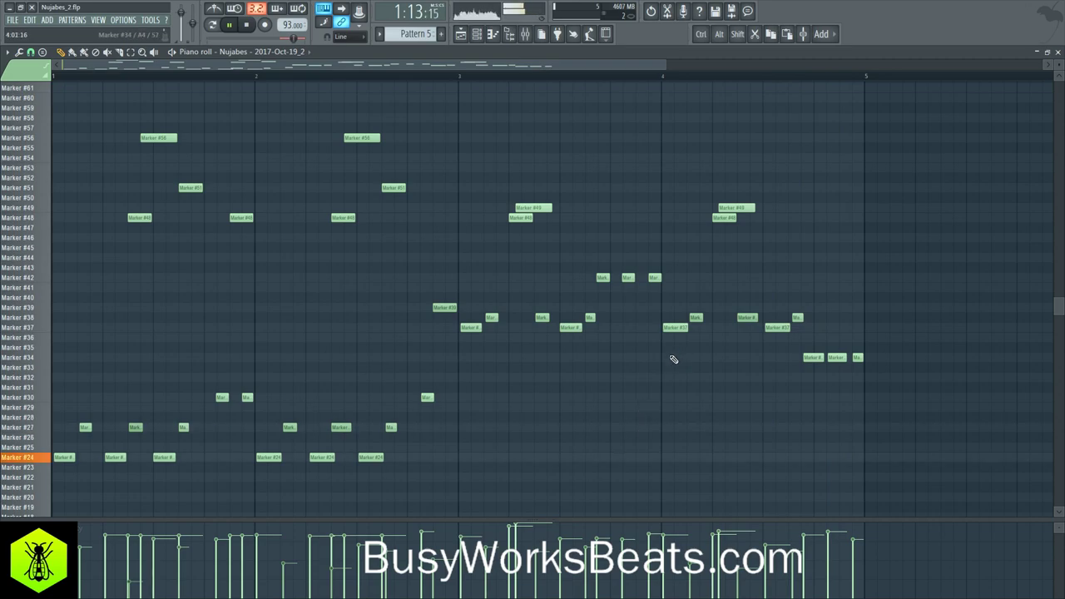
click(1057, 51)
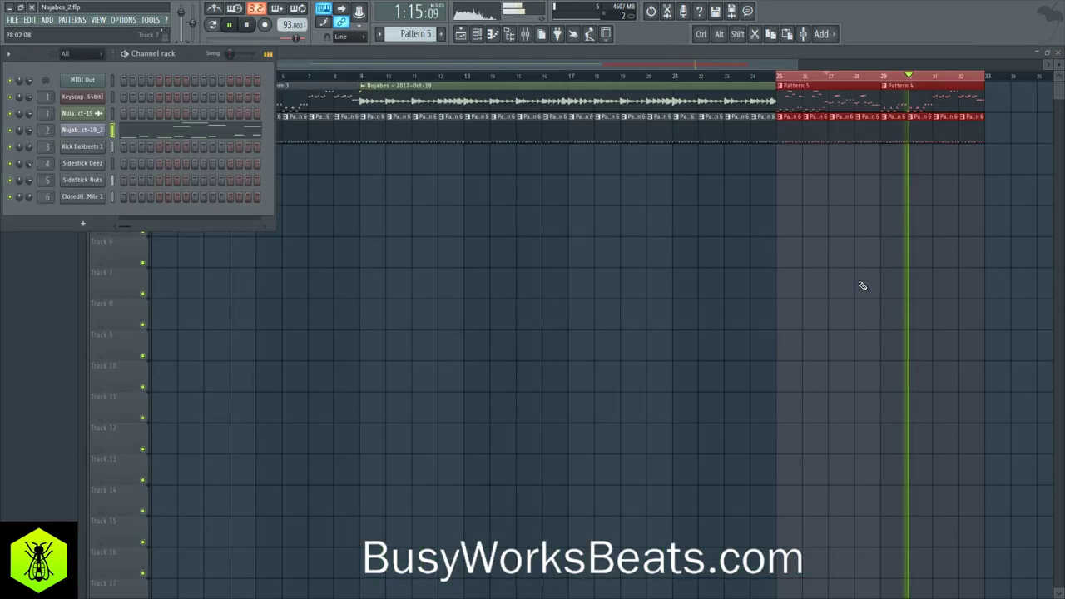
key(ctrl+s)
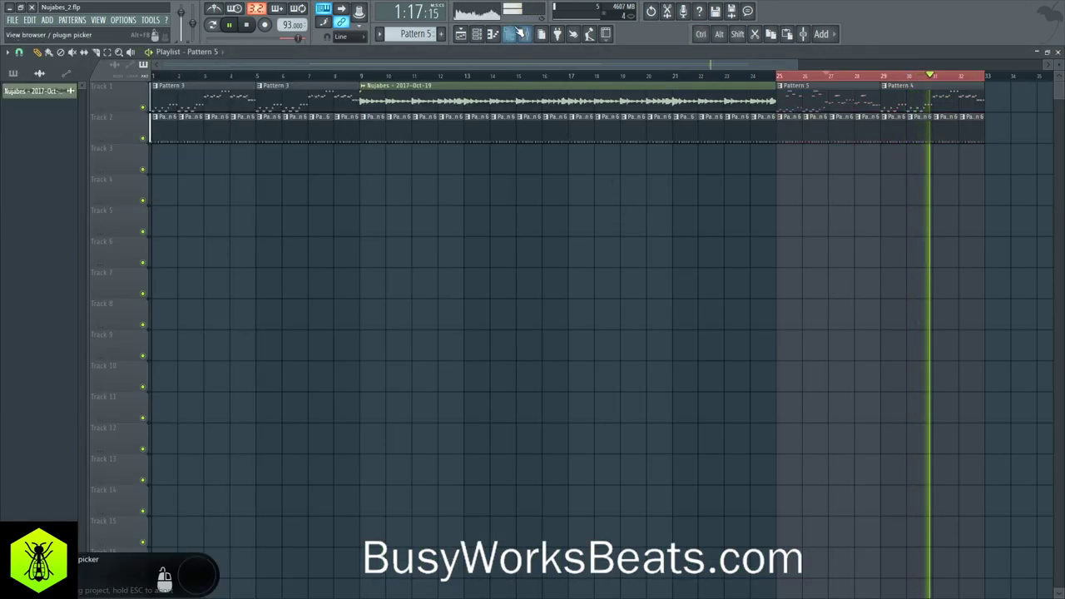
Clear the playlist's time selection over bars 25 to 33 and play the song from the start.
ctrl+click(492, 79)
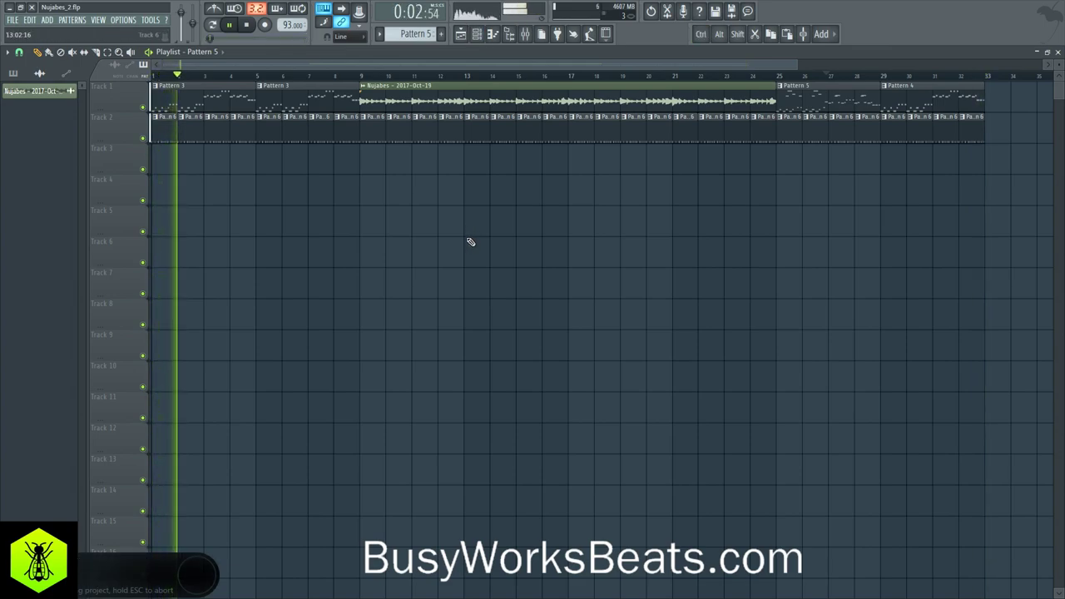
click(480, 36)
right_click(390, 208)
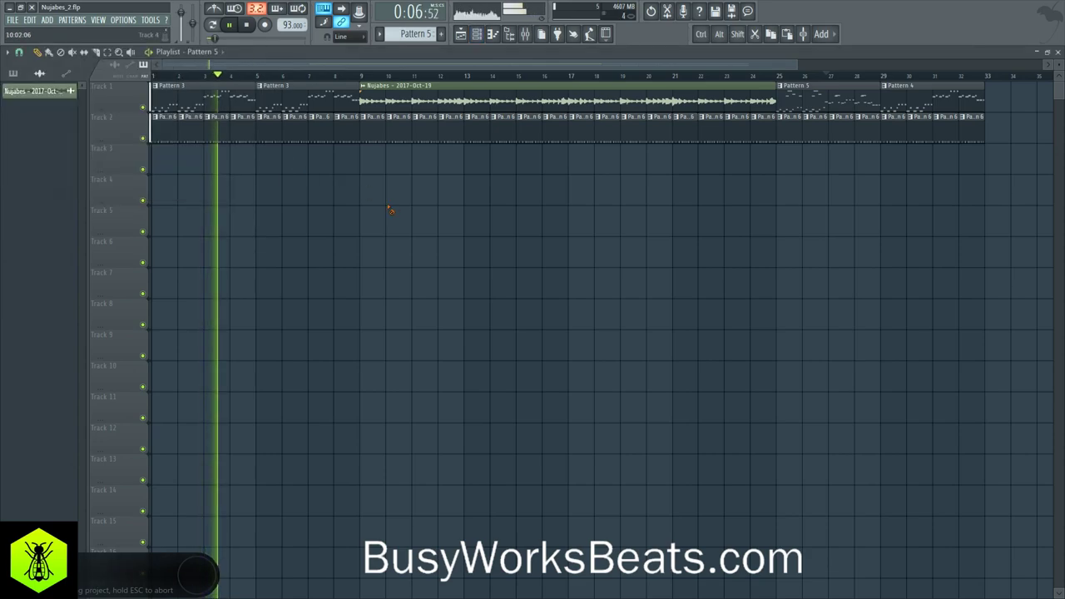
Load Guitar Rig 5 into the first effect slot of the mixer's Guitar track.
click(529, 37)
scroll(373, 131, down, 10)
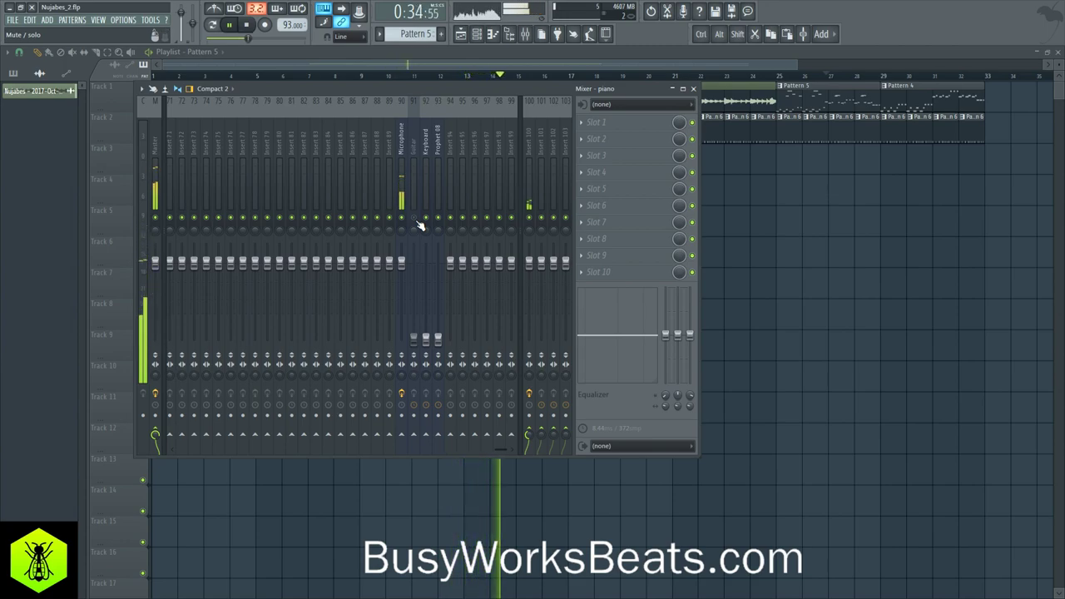
click(402, 139)
click(413, 139)
click(584, 139)
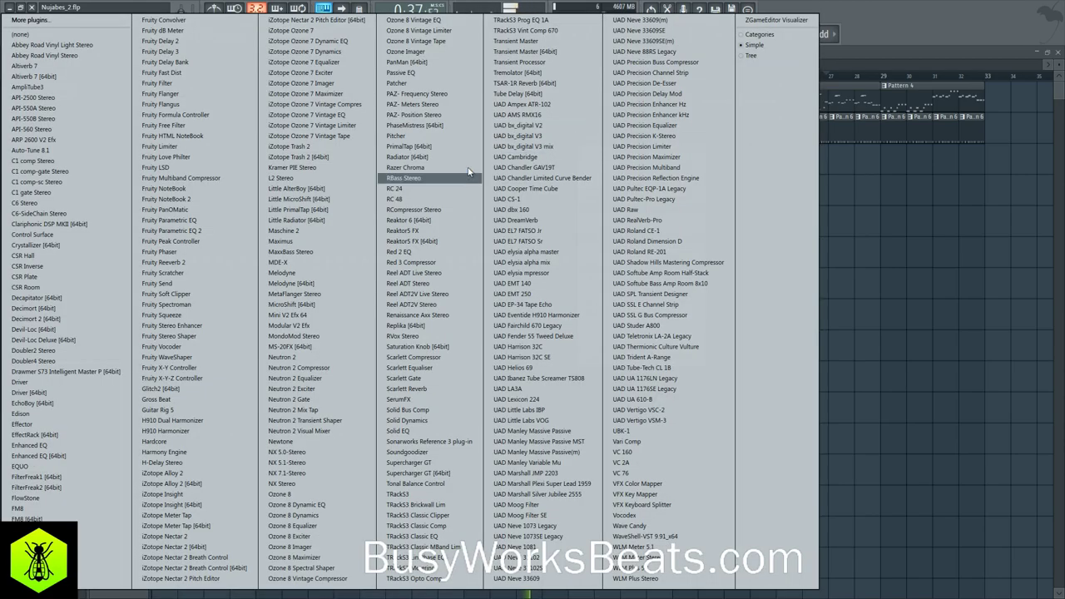
click(207, 410)
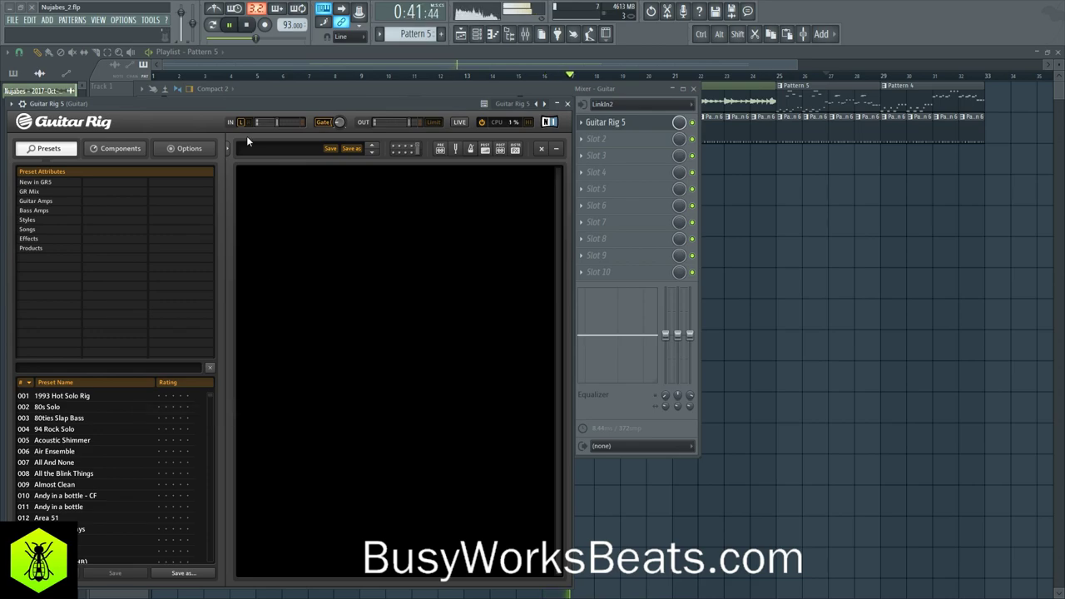
Show Guitar Rig 5's tuner, set it to Bass mode, check the instrument's tuning and close the plugin.
click(435, 90)
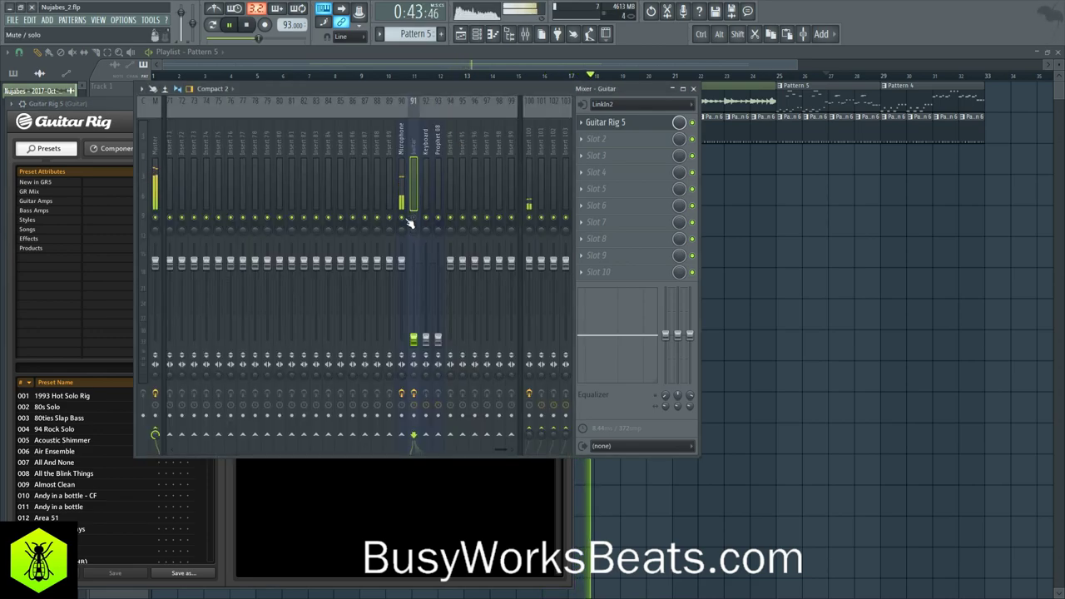
click(618, 125)
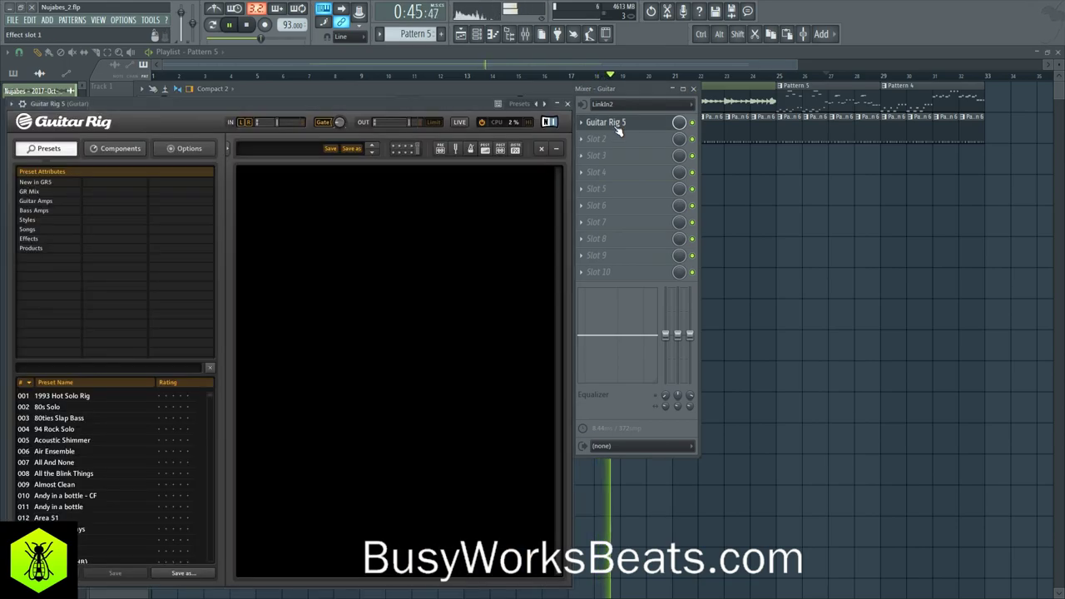
click(455, 150)
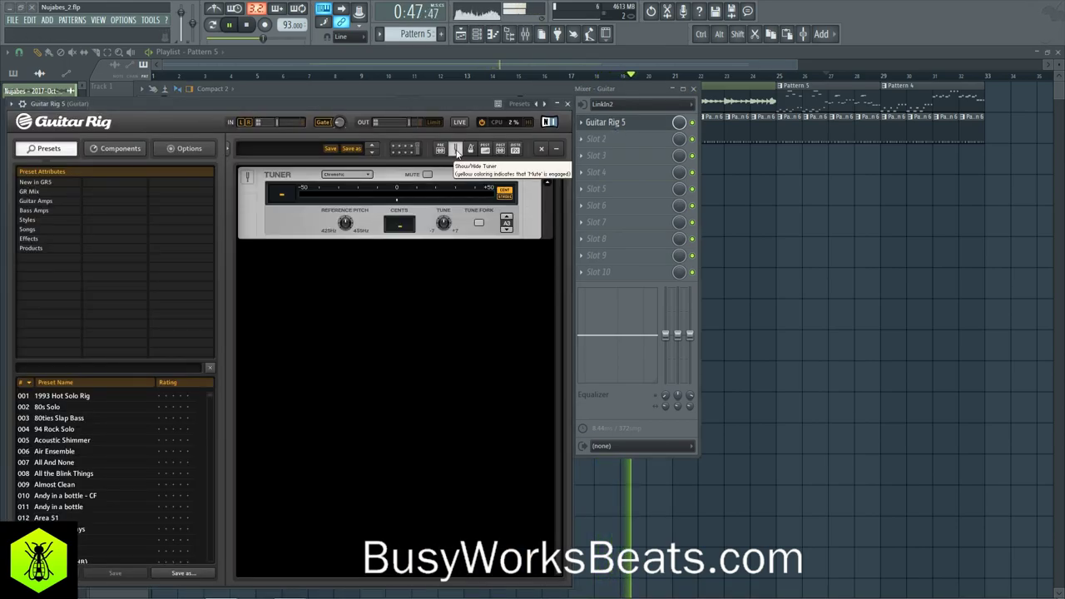
click(347, 174)
click(339, 211)
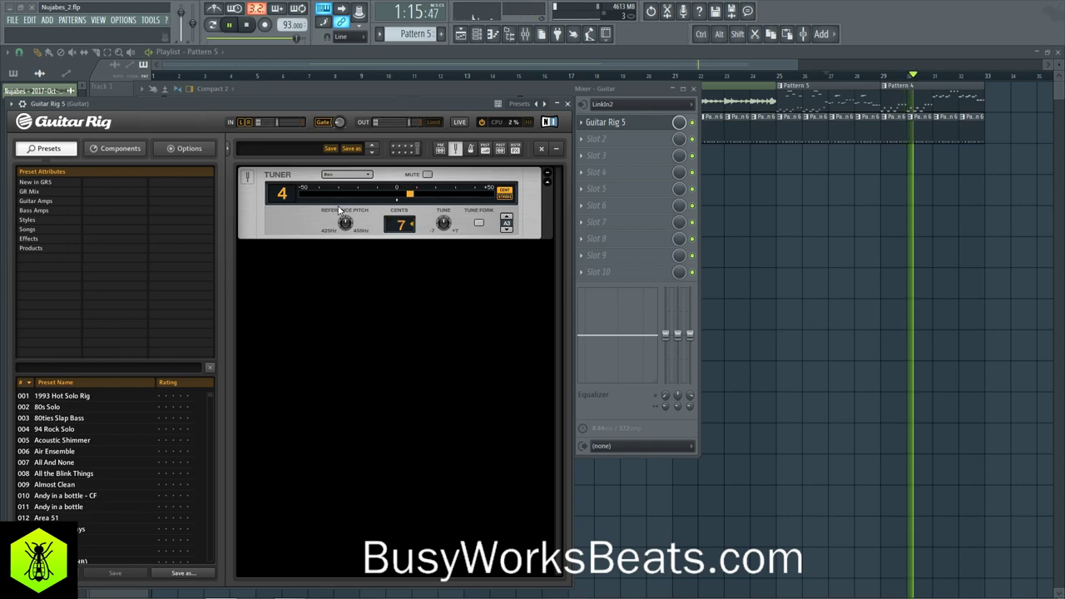
click(567, 103)
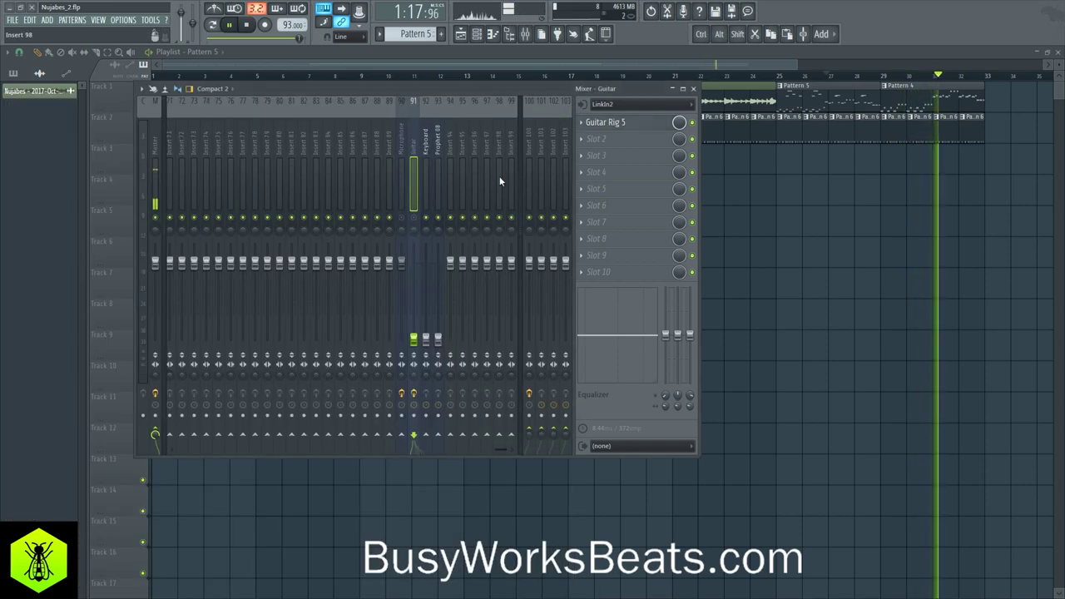
Check the master tuning in the System settings of the Keyscape piano and close the plugin.
click(402, 139)
click(477, 34)
click(82, 96)
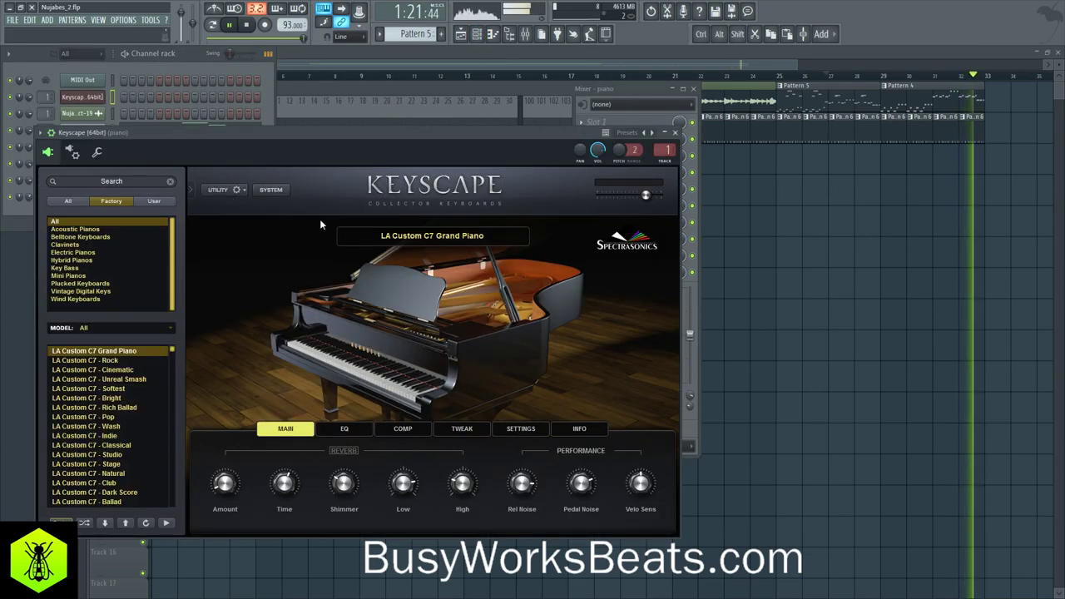
click(271, 190)
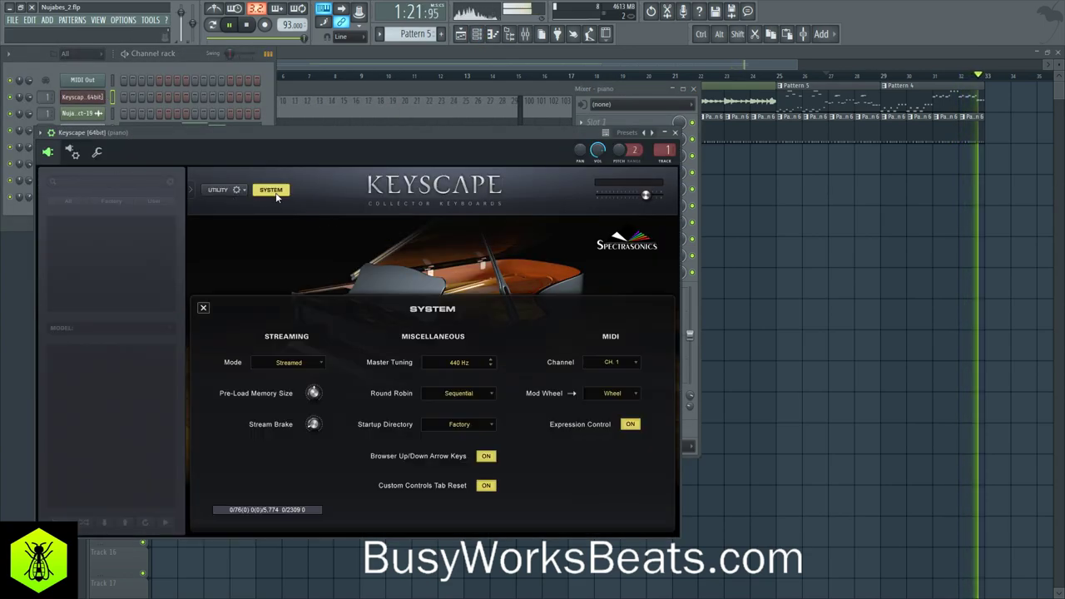
click(675, 133)
Raise the Guitar track's mixer volume to the same fader level as the unlabelled insert tracks.
click(286, 93)
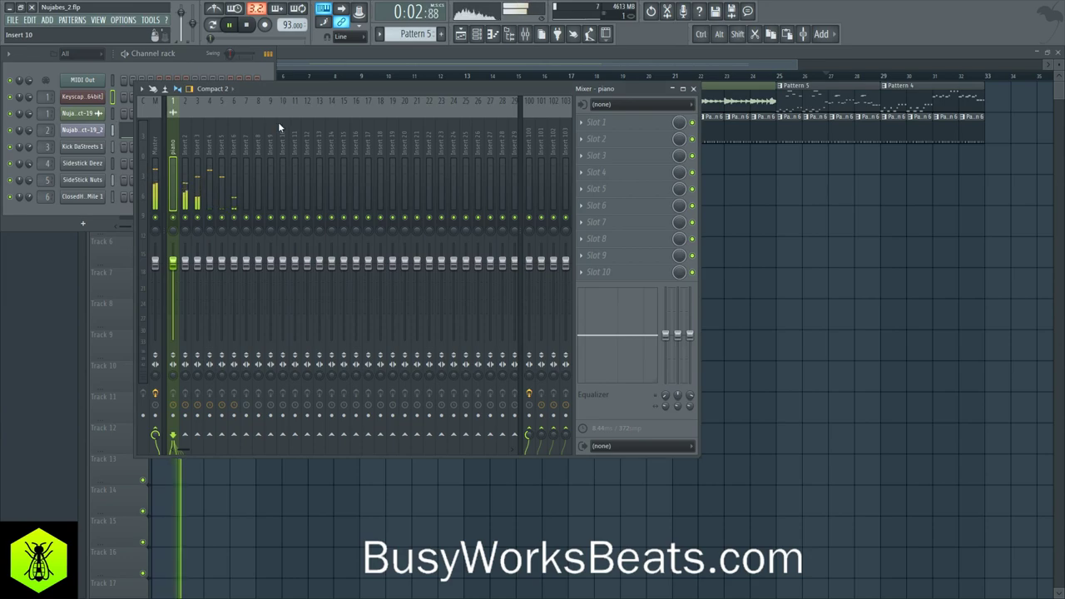
click(178, 57)
scroll(318, 105, down, 10)
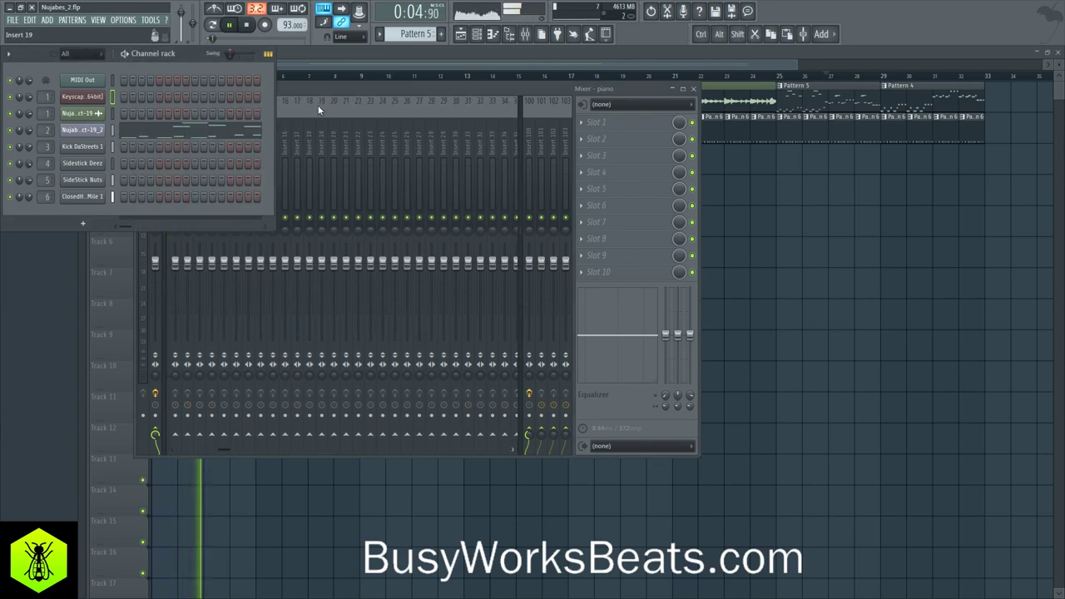
scroll(327, 113, down, 4)
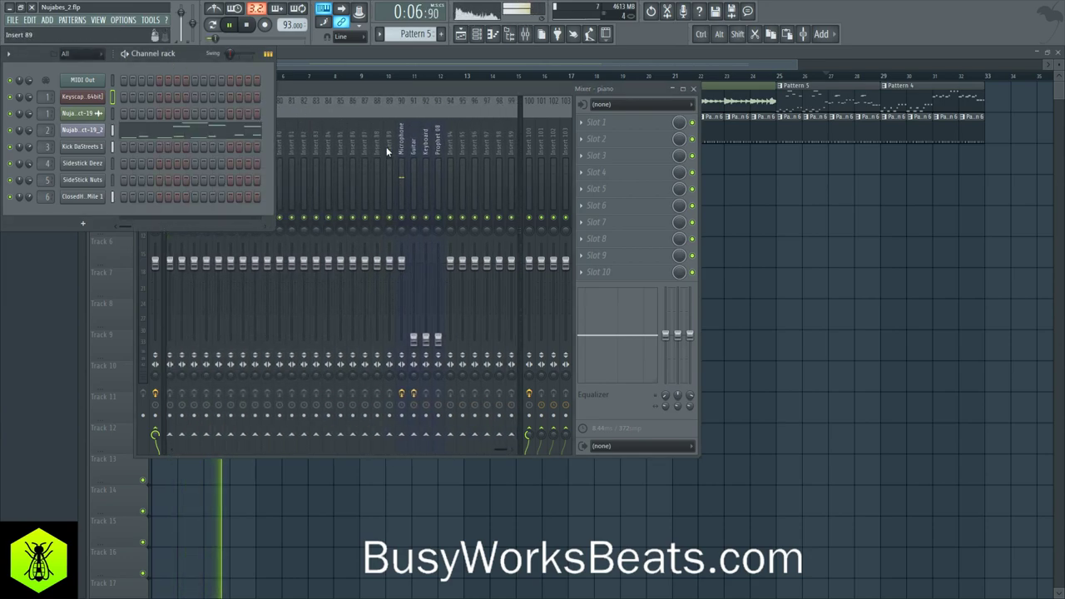
right_click(417, 347)
right_click(417, 339)
click(420, 347)
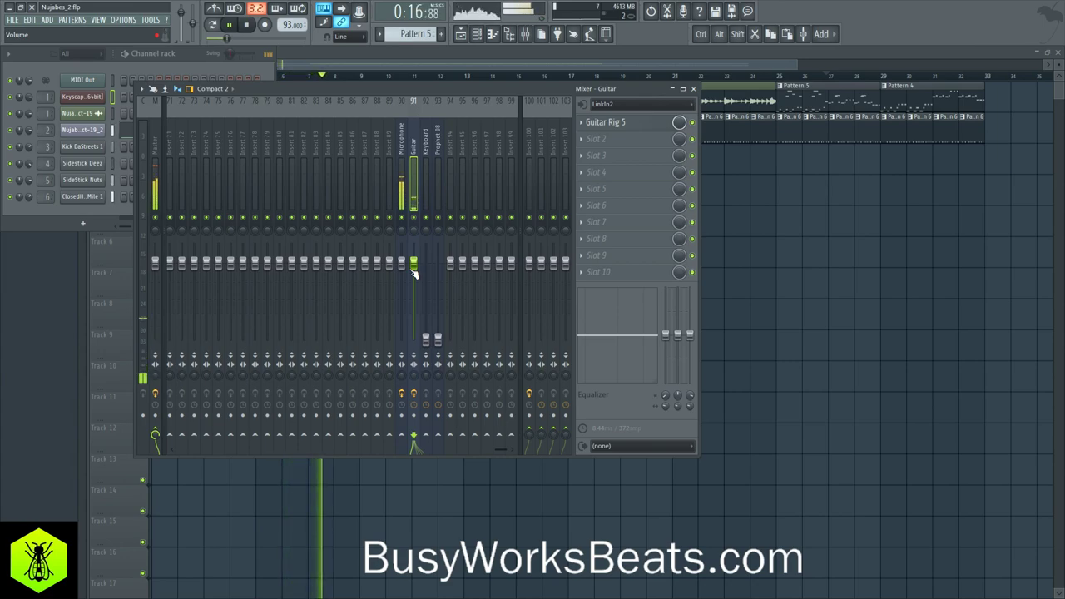
Bypass Guitar Rig 5 on the mixer's Guitar track, stop playback and arm the track for recording.
click(848, 269)
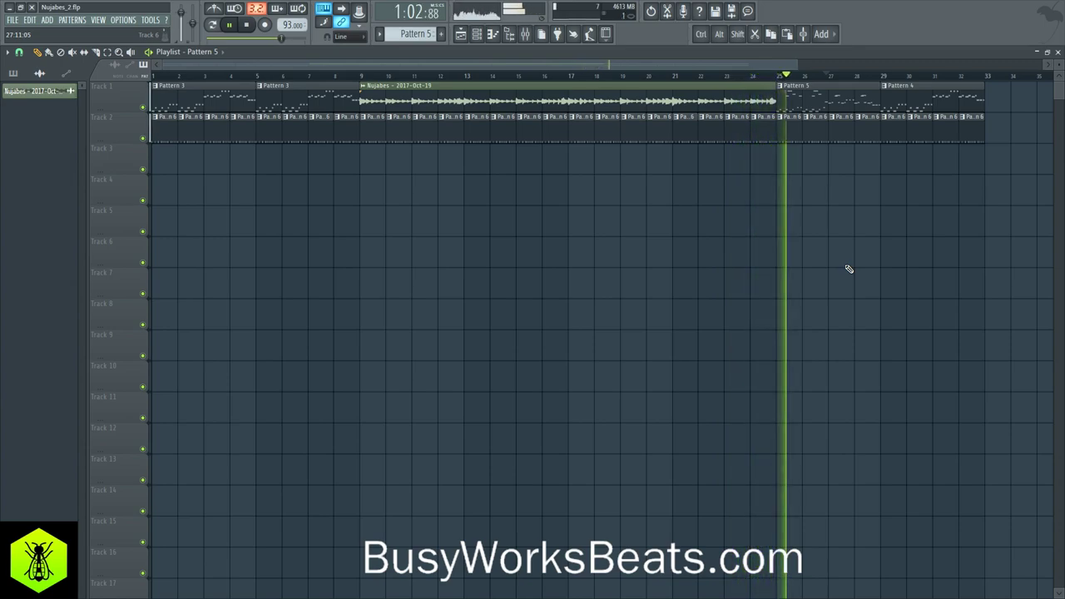
click(248, 25)
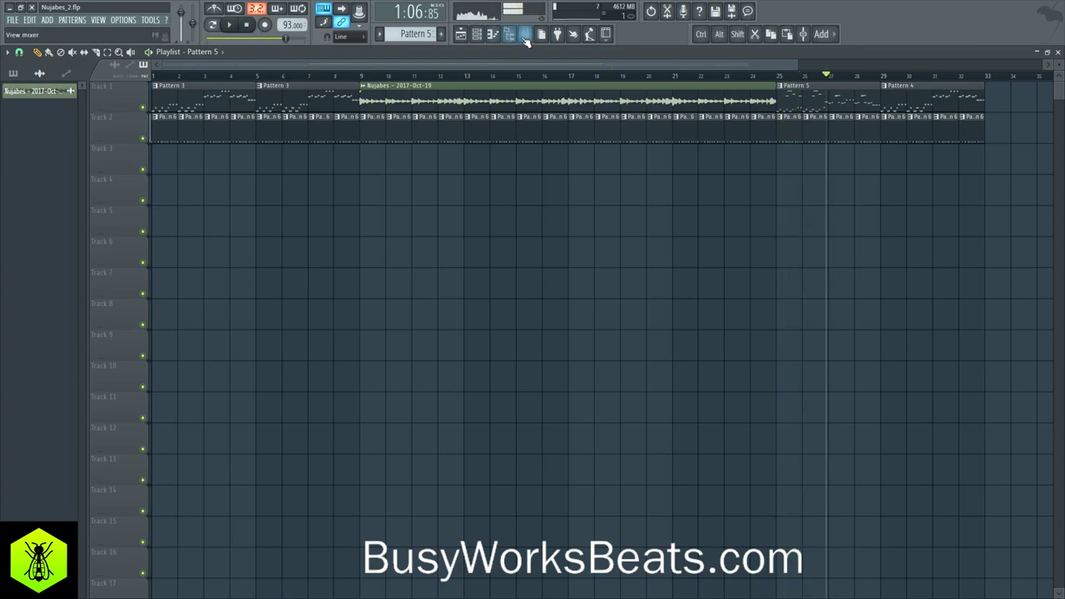
click(525, 34)
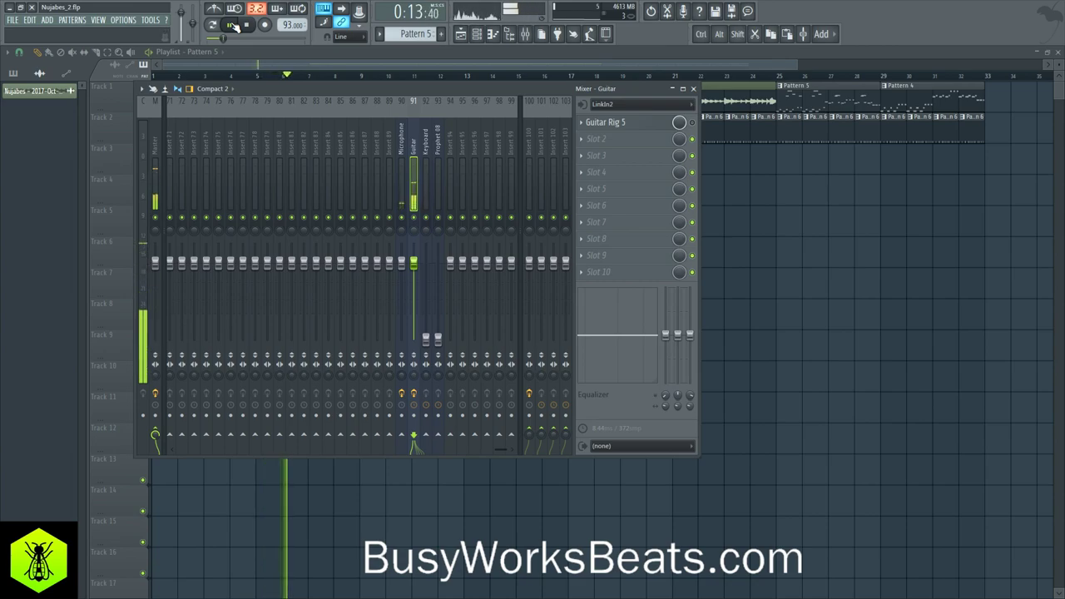
click(246, 26)
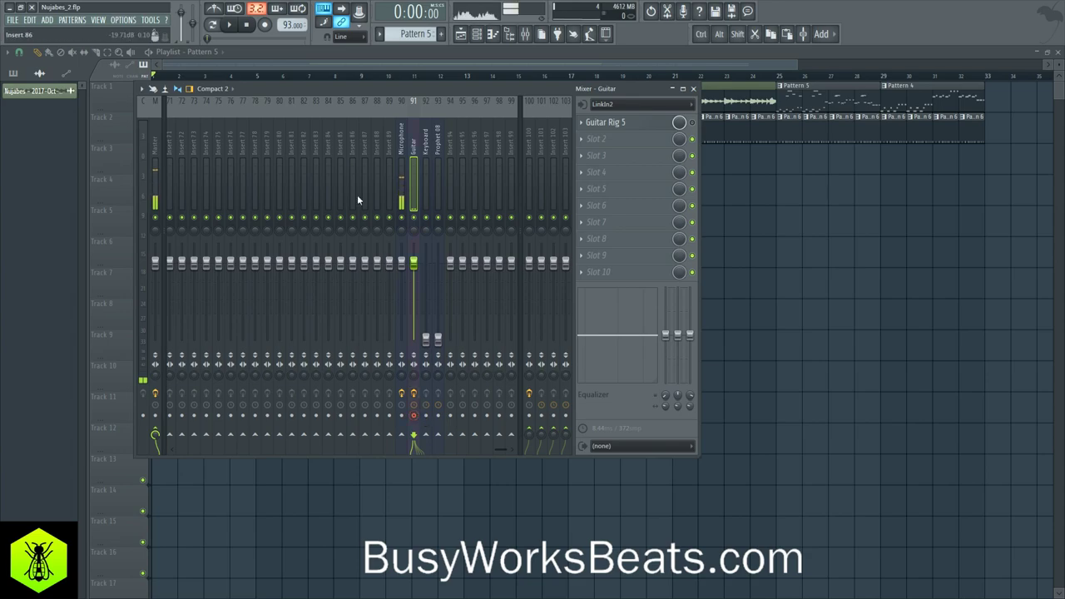
Record the guitar input into the playlist as an audio clip from bar 1 to just past bar 33.
click(265, 26)
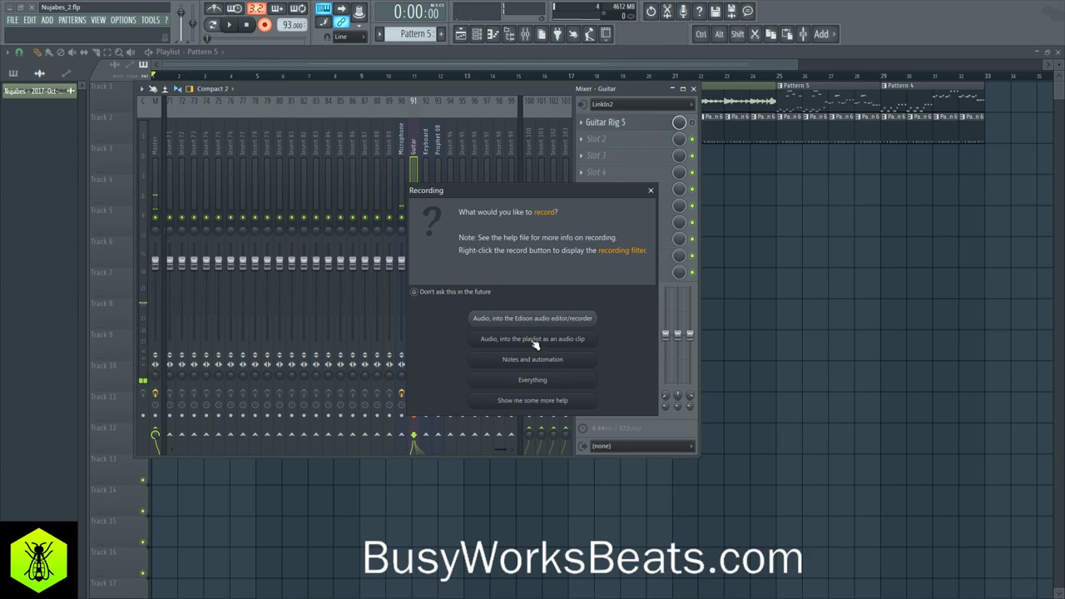
click(533, 340)
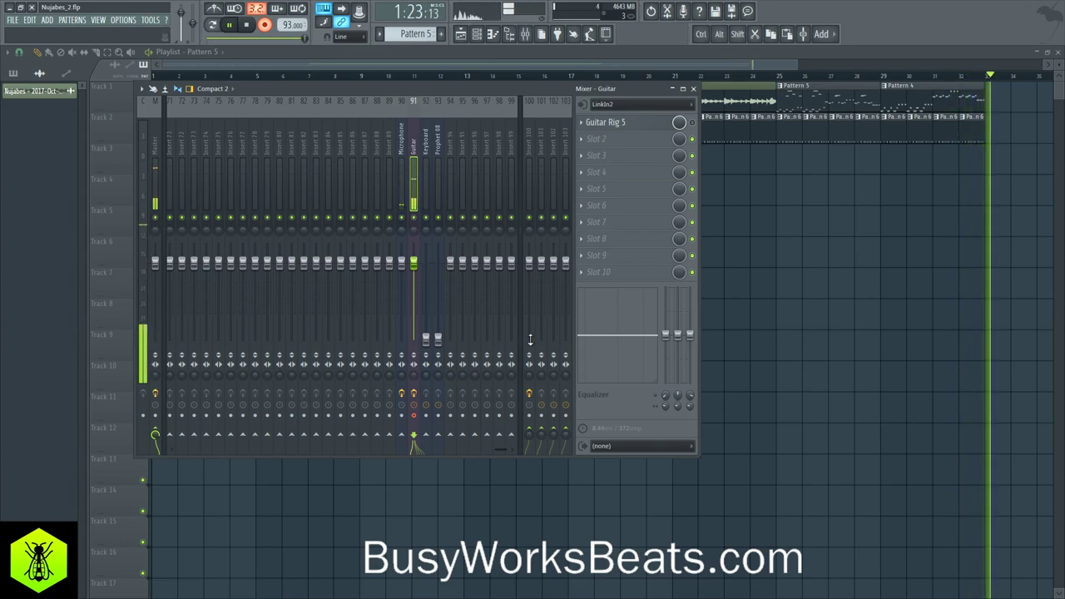
key(space)
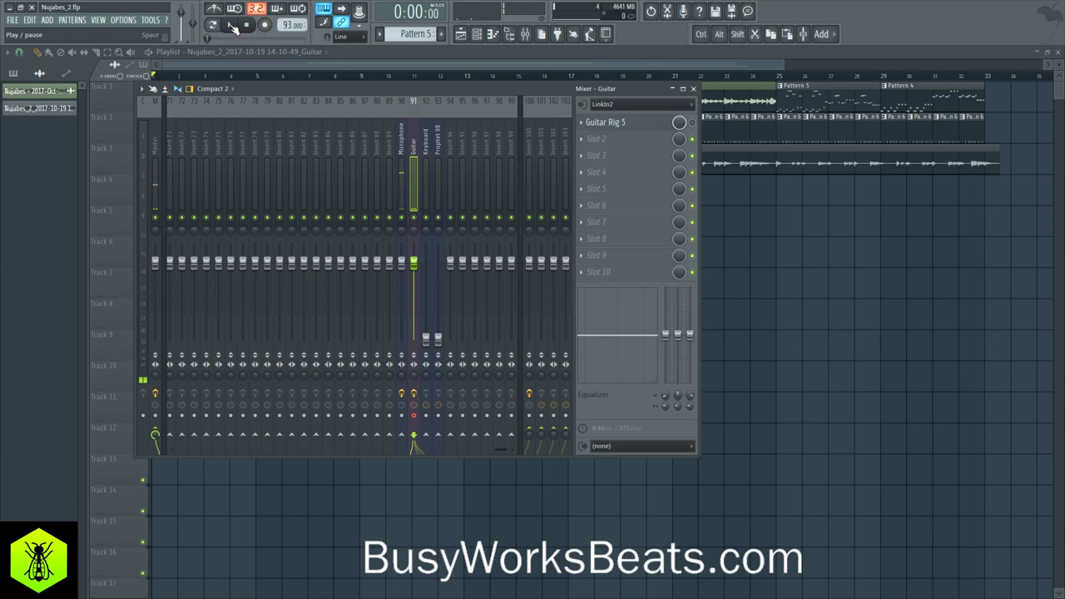
Trim the recorded guitar clip's end to bar 33 and play the song from the start with the channel rack open.
key(F9)
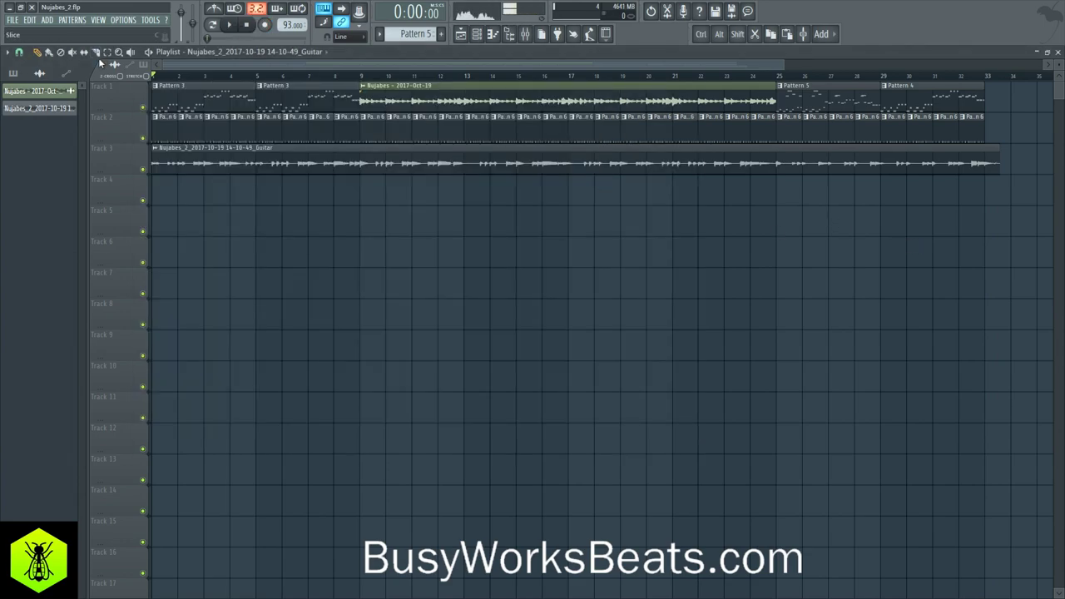
key(space)
key(F6)
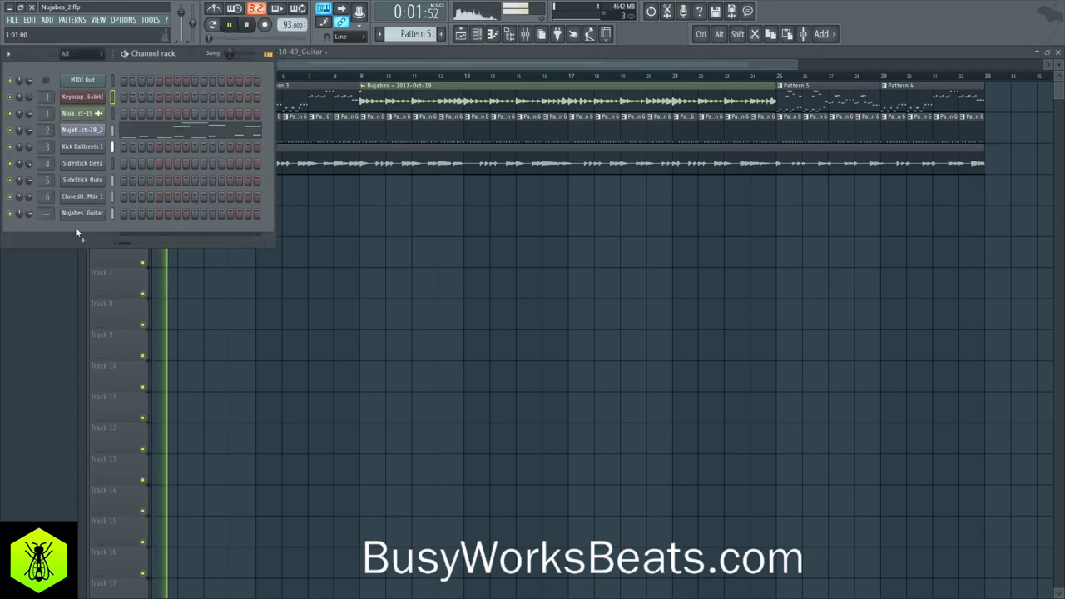
Save the project as a new version and assign the recorded guitar clip's channel to mixer track 7.
click(13, 20)
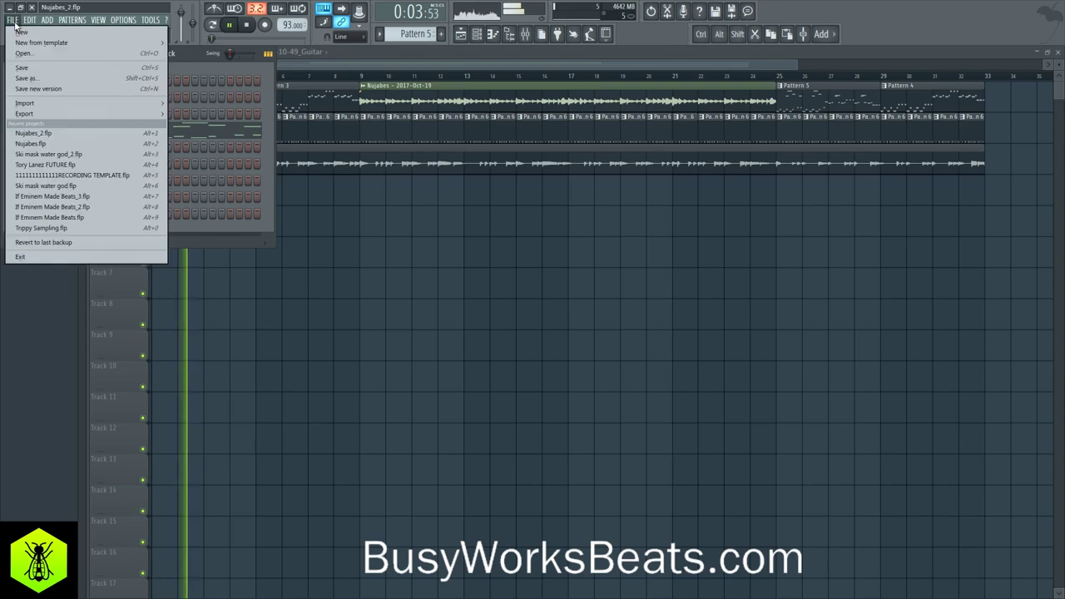
click(38, 88)
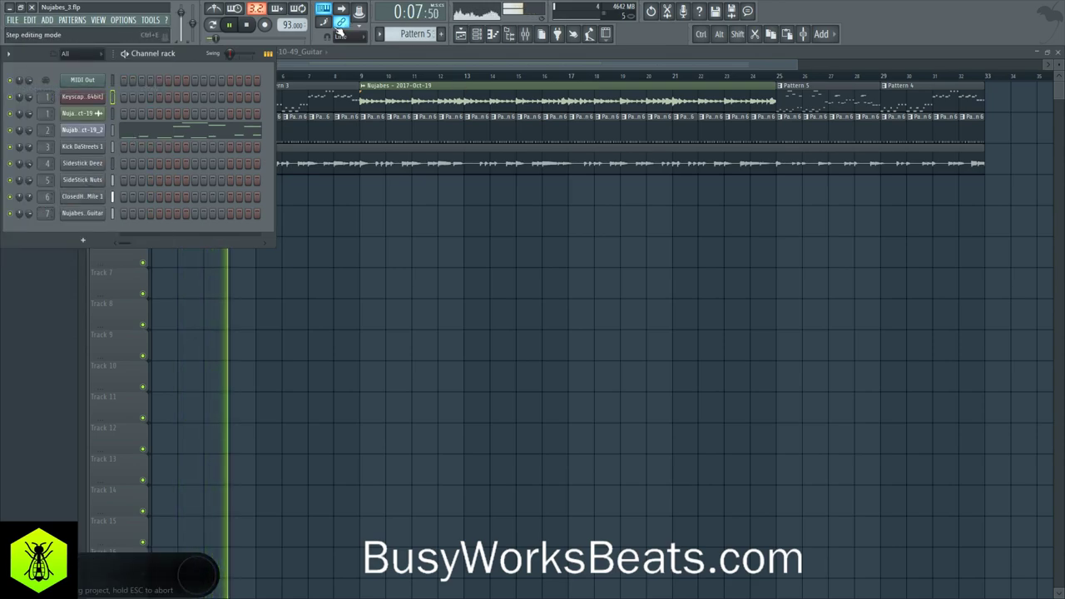
Pull the live Guitar input track's mixer fader all the way down and mute the track.
click(525, 34)
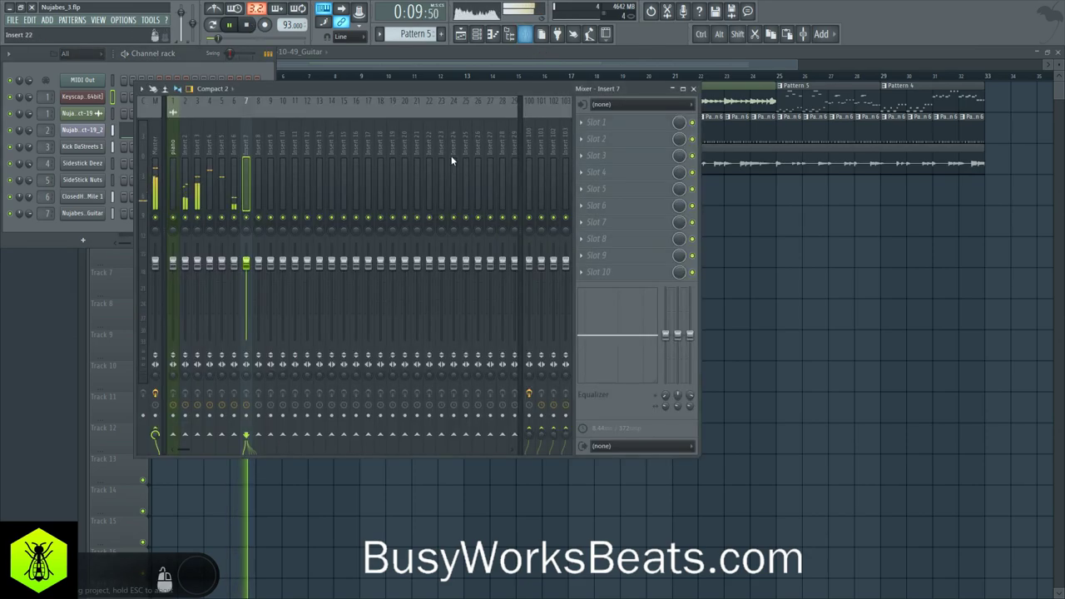
scroll(345, 123, right, 15)
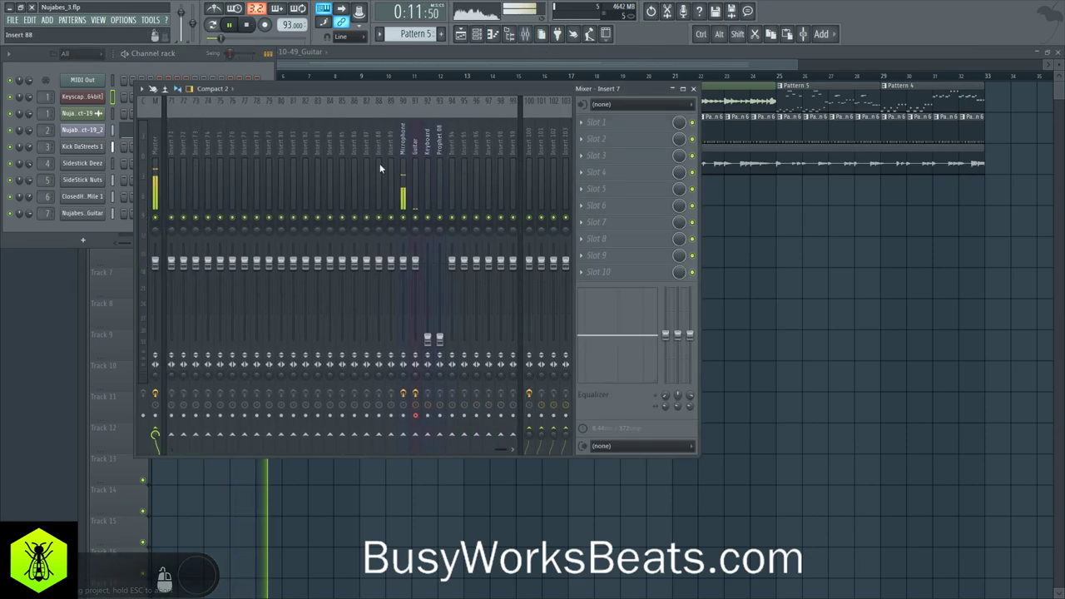
click(416, 275)
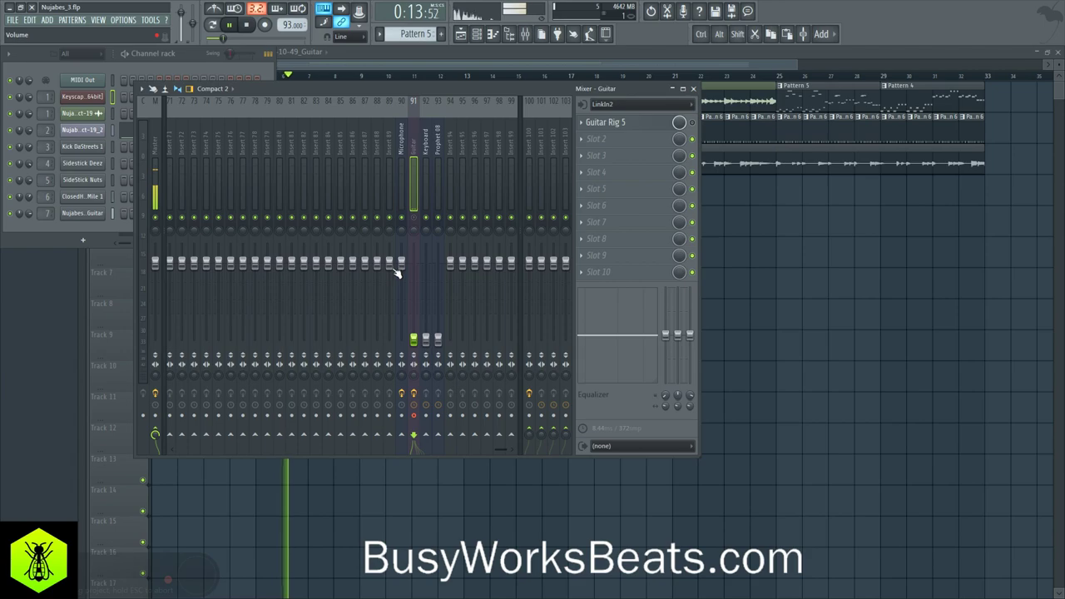
click(404, 217)
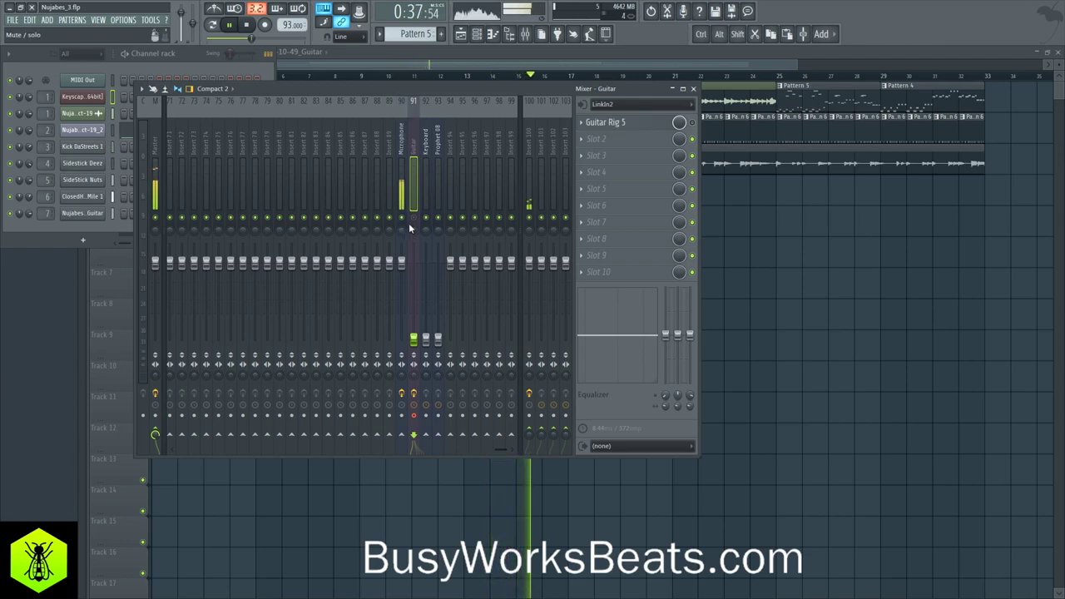
Remove Guitar Rig 5 from the Guitar track's first effect slot.
click(581, 123)
mouse_move(586, 134)
click(109, 35)
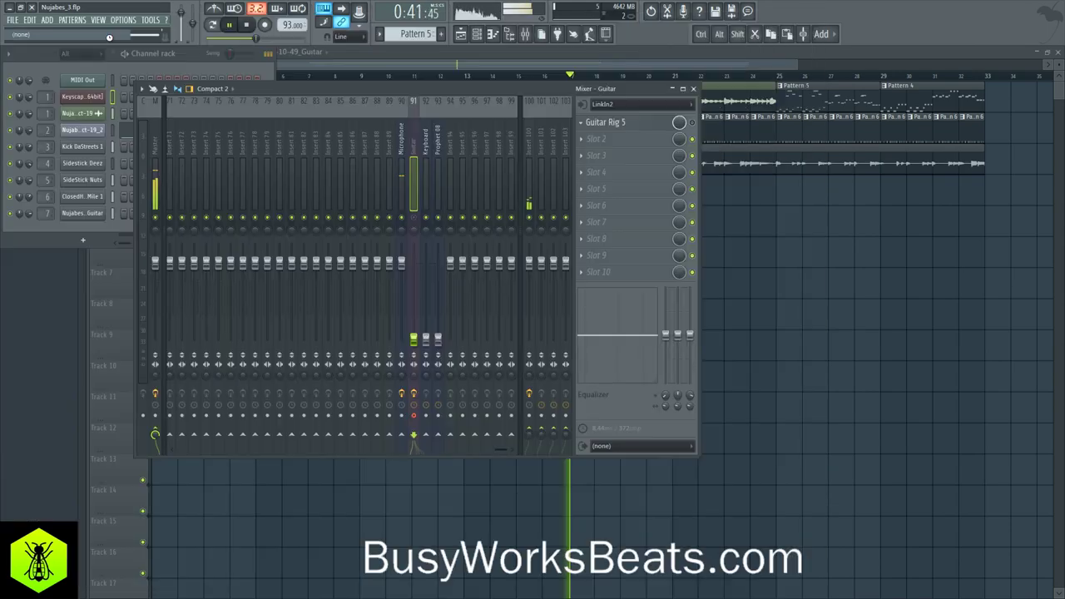
Load UAD Softube Bass Amp Room 8x10 into the first effect slot of mixer Insert 7.
click(175, 57)
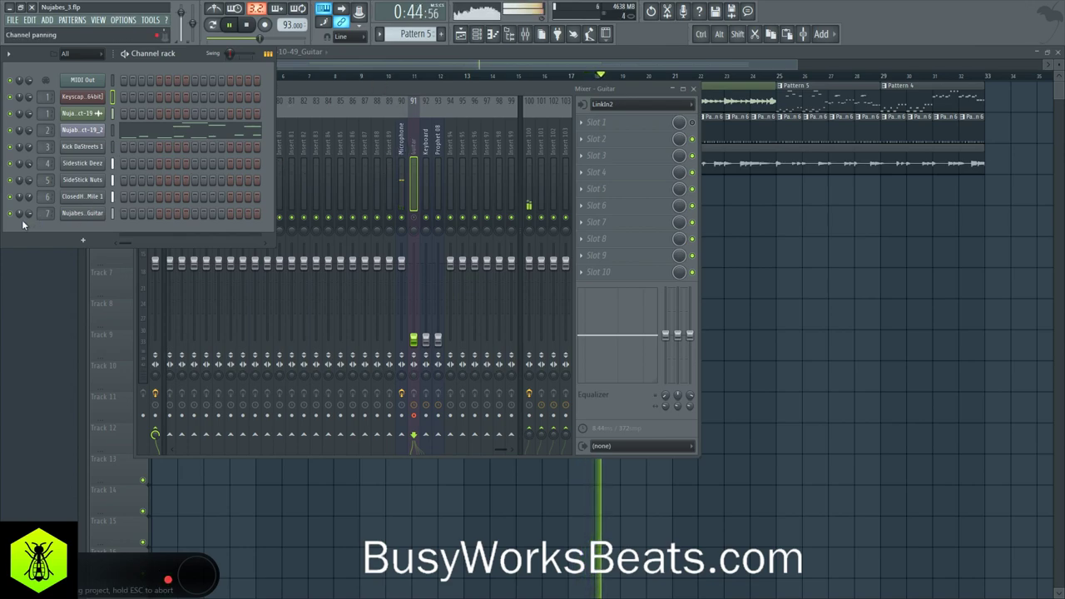
click(296, 121)
scroll(296, 125, up, 10)
click(248, 149)
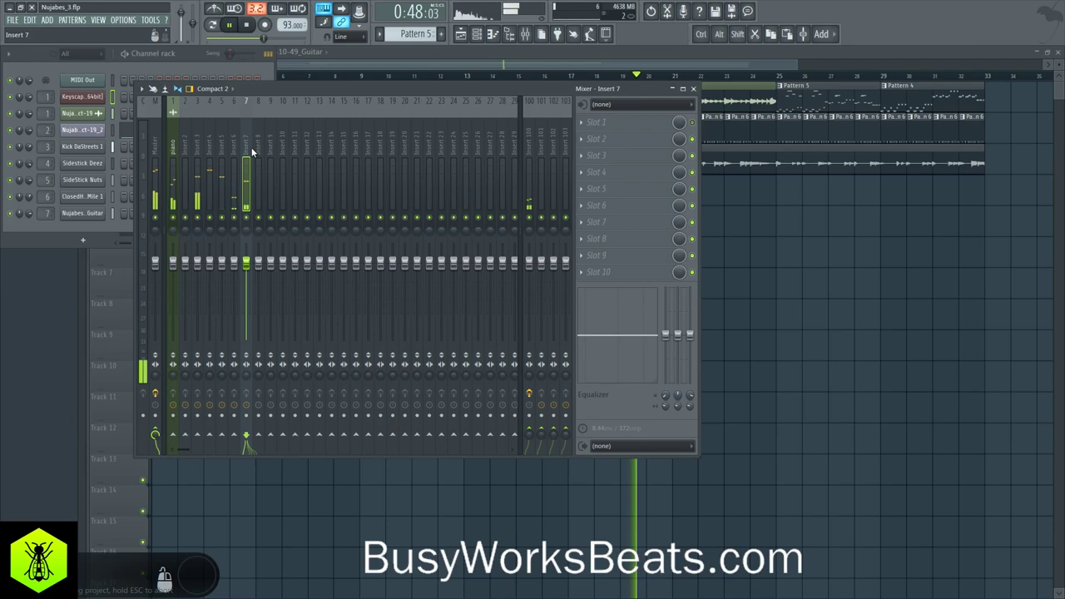
click(588, 138)
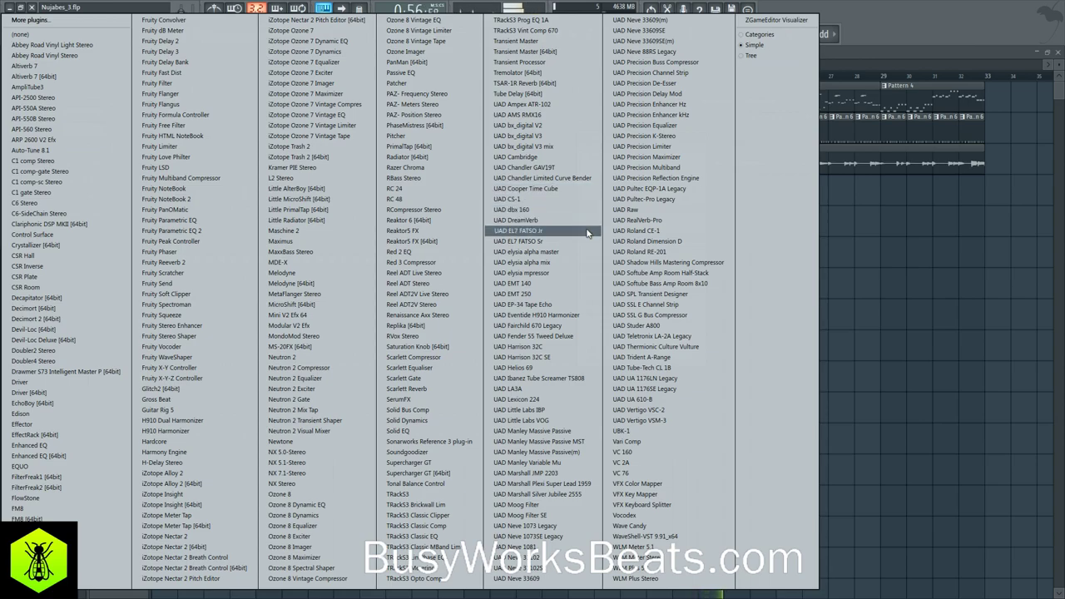
click(646, 283)
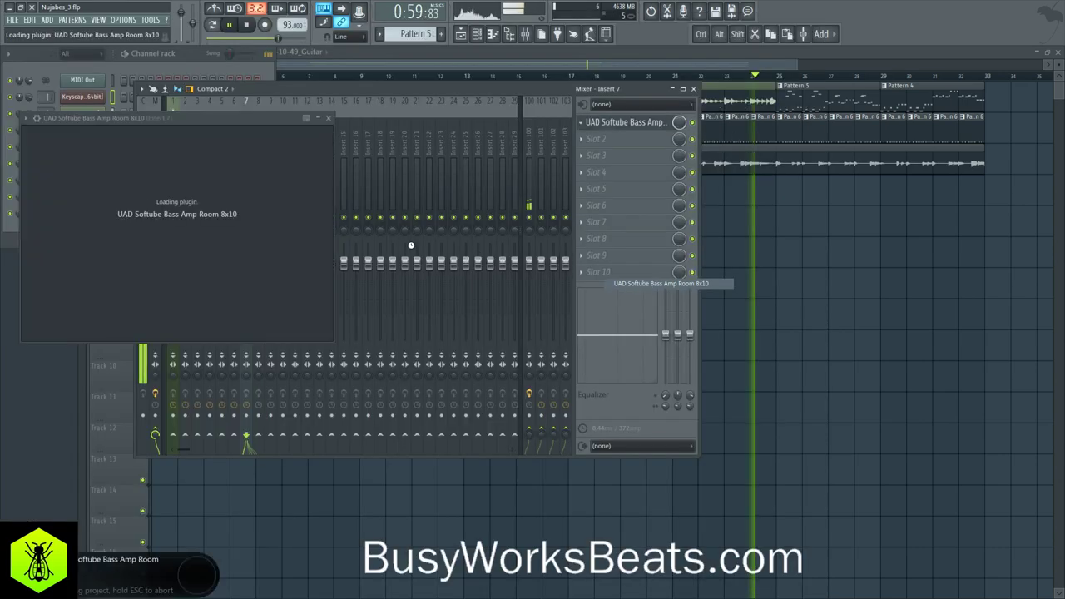
drag(136, 118, 329, 146)
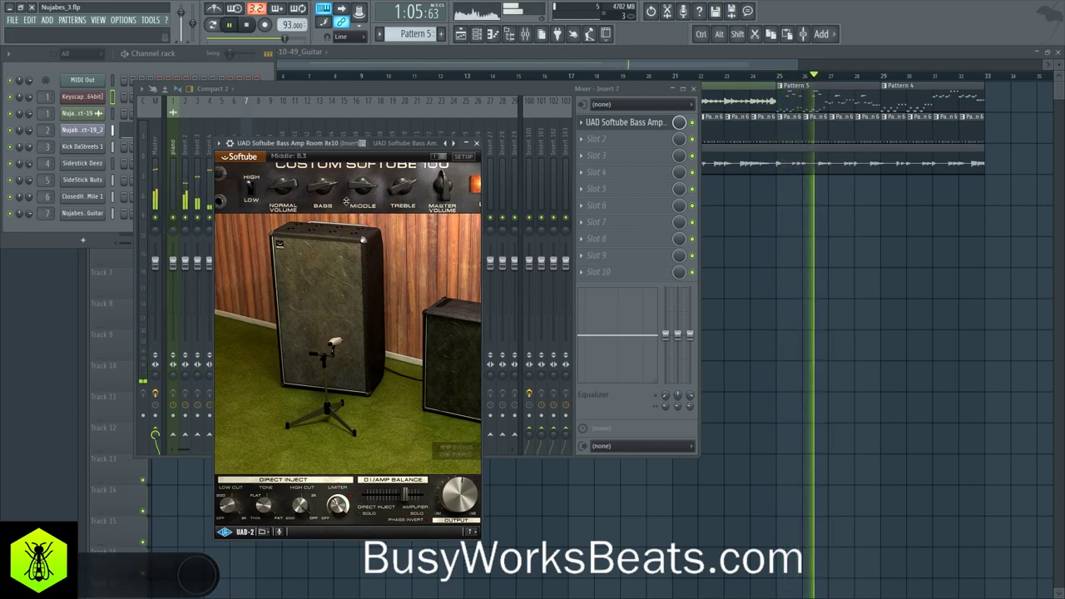
Raise the bass amp's Normal Volume to 7.6.
drag(284, 189, 284, 186)
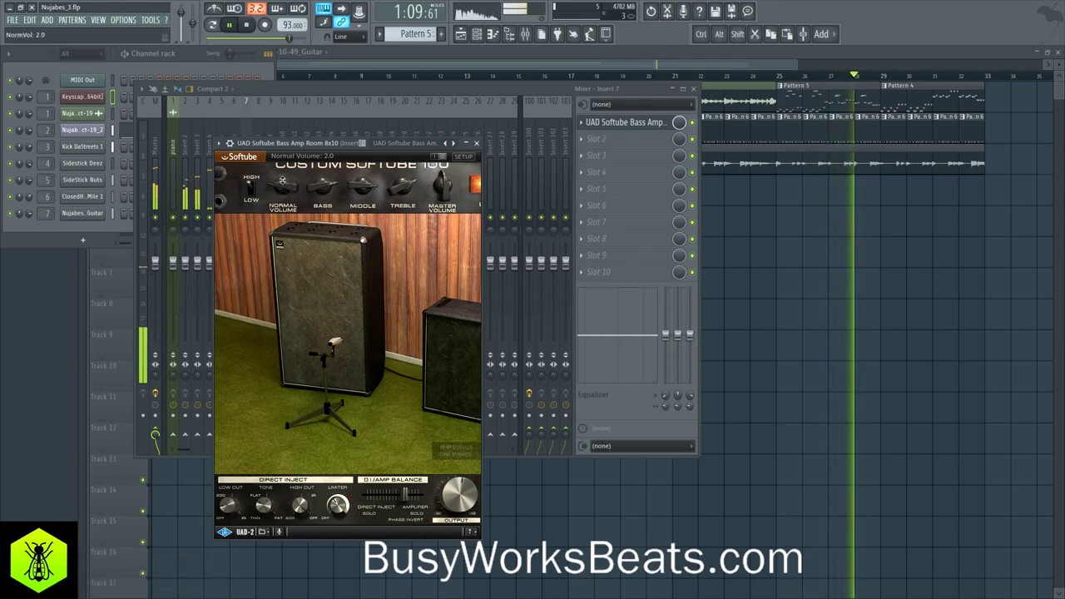
scroll(283, 182, up, 2)
scroll(282, 182, up, 1)
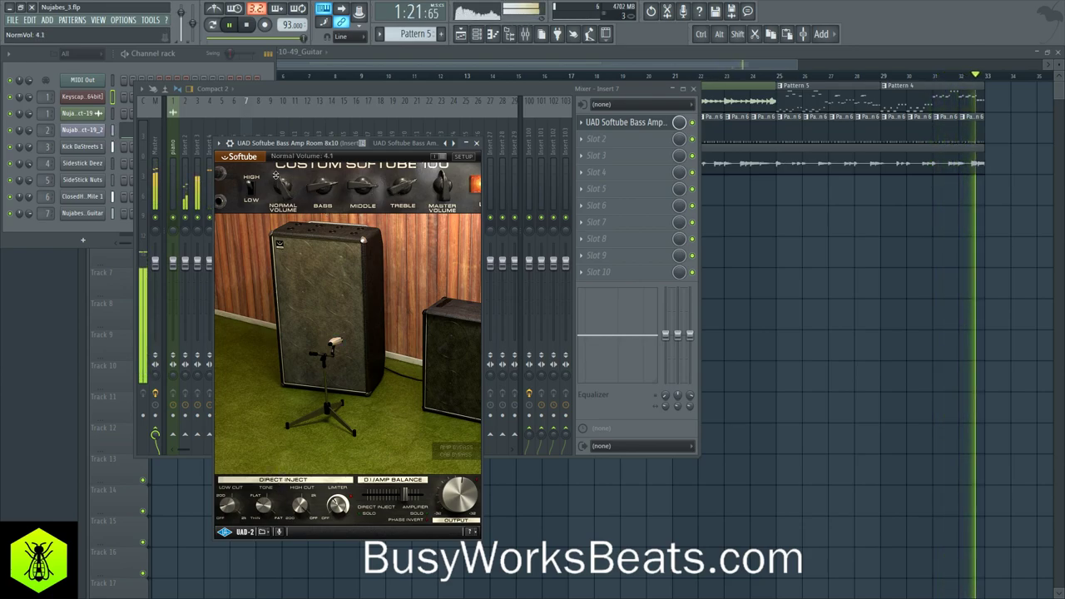
drag(275, 178, 276, 166)
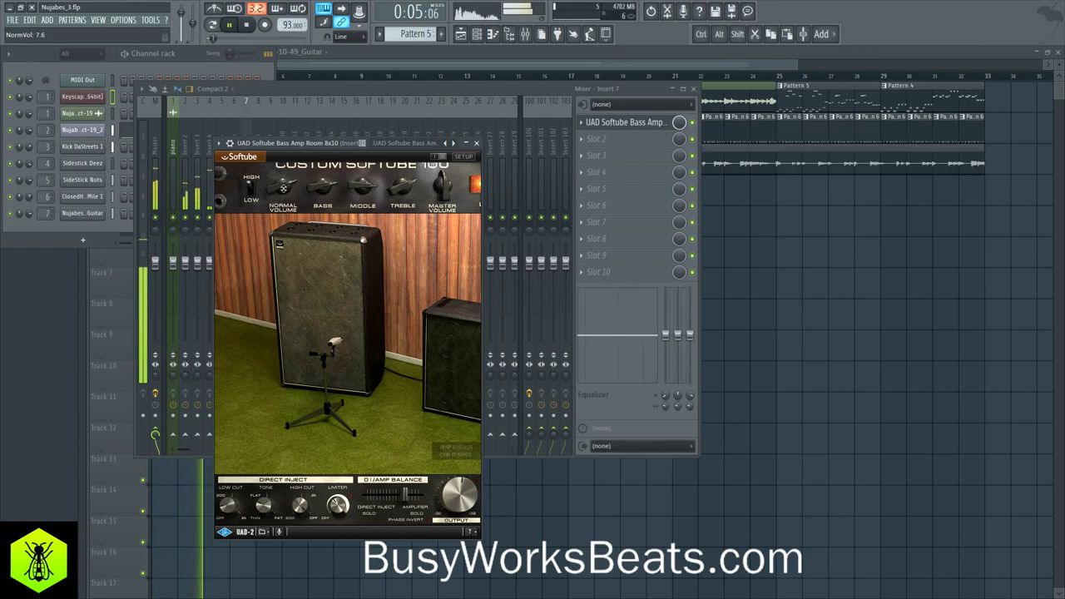
Solo Insert 7 in the mixer and set the bass amp's Bass to 6.7.
drag(296, 145, 361, 256)
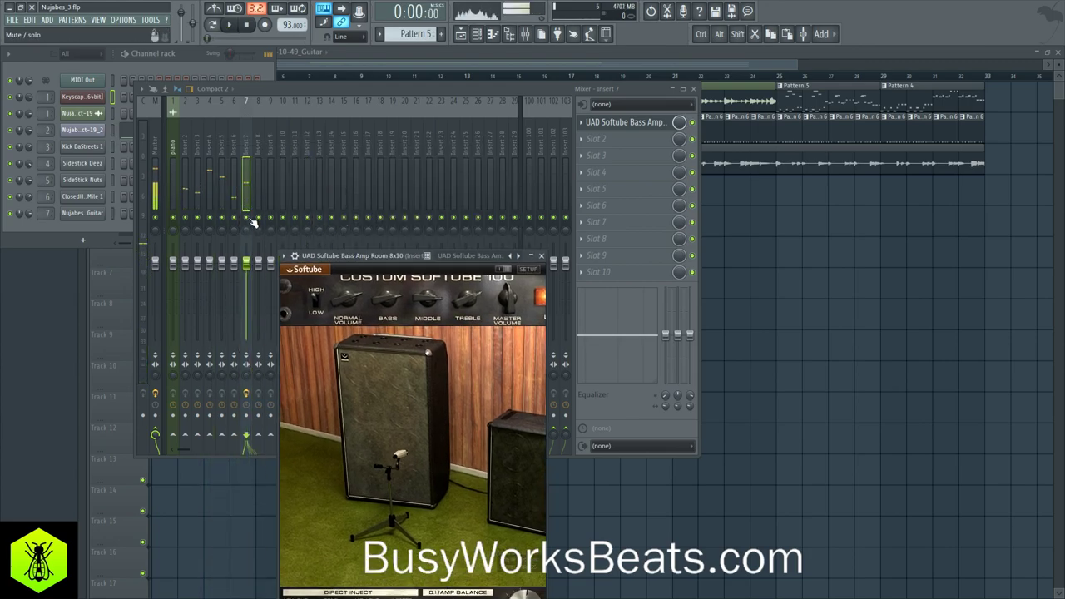
click(254, 223)
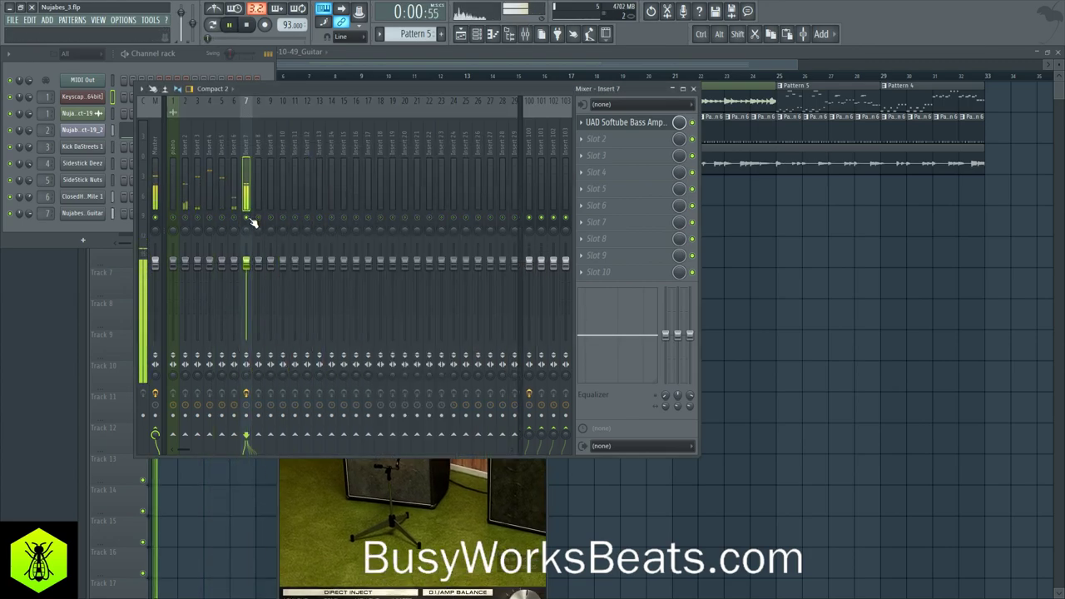
click(321, 505)
drag(392, 261, 410, 186)
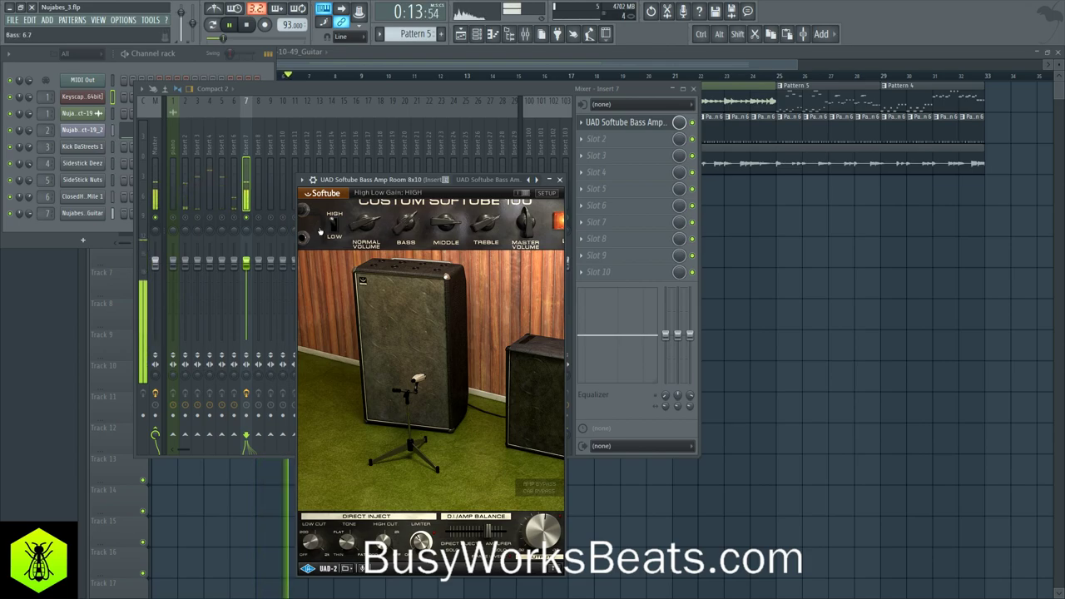
Unsolo Insert 7, set the bass amp's Normal Volume to 5.7 against the full mix and save the project.
click(249, 219)
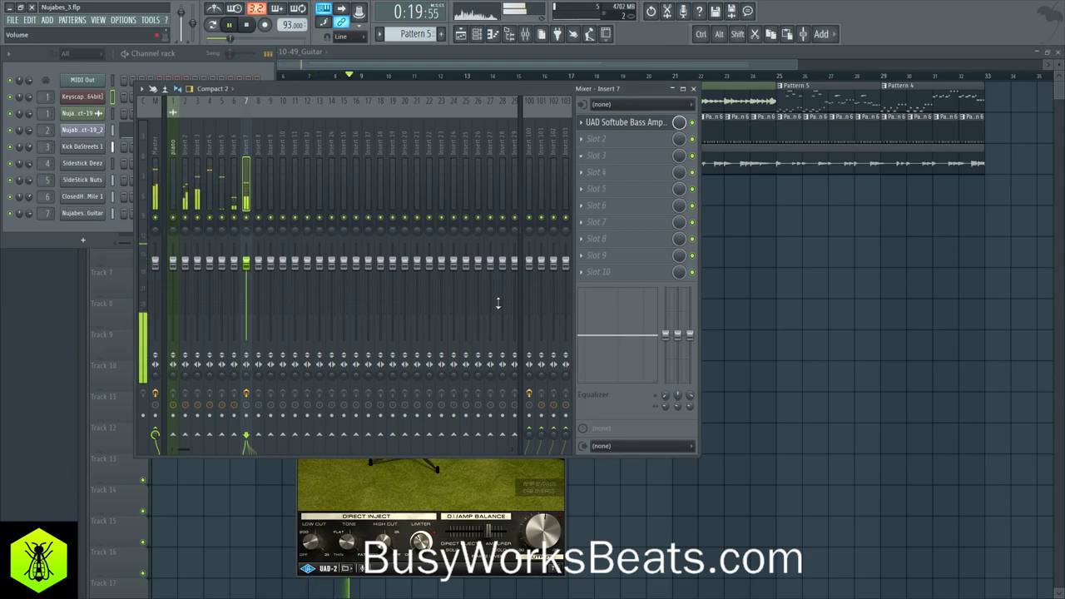
click(450, 479)
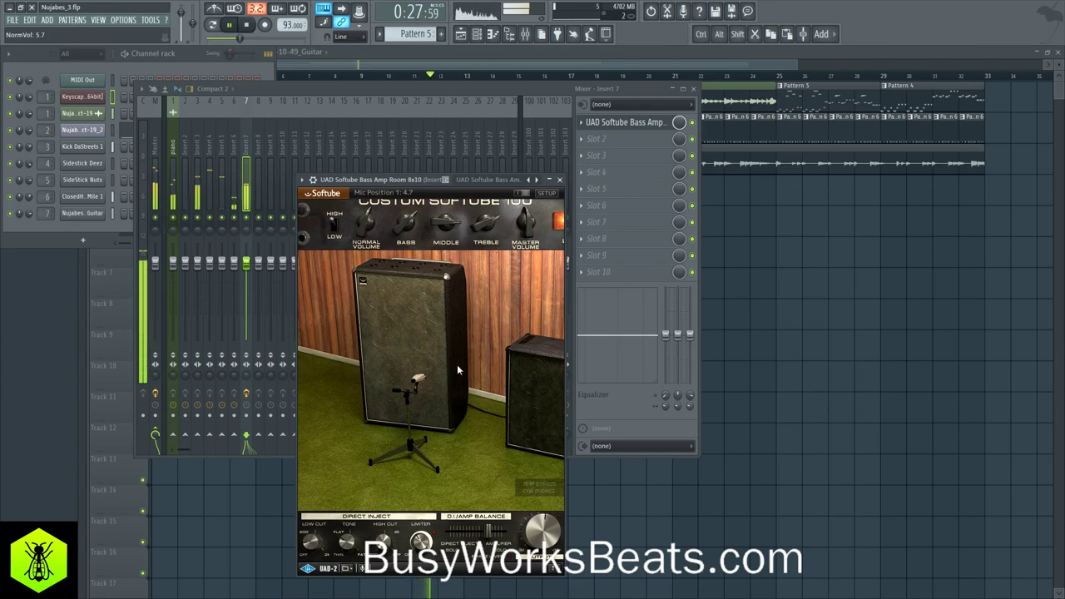
click(559, 180)
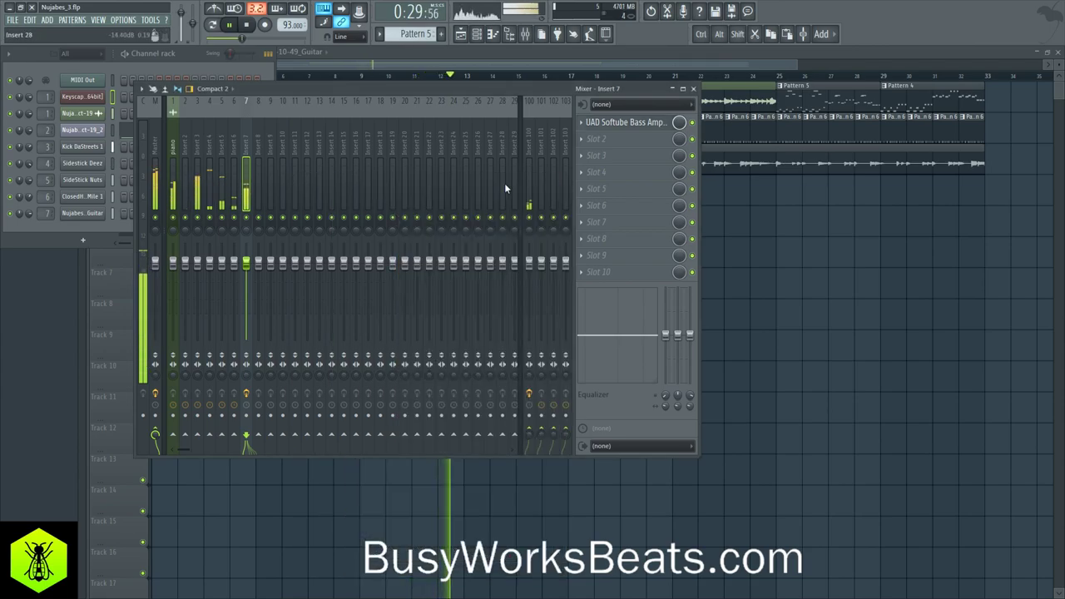
key(F12)
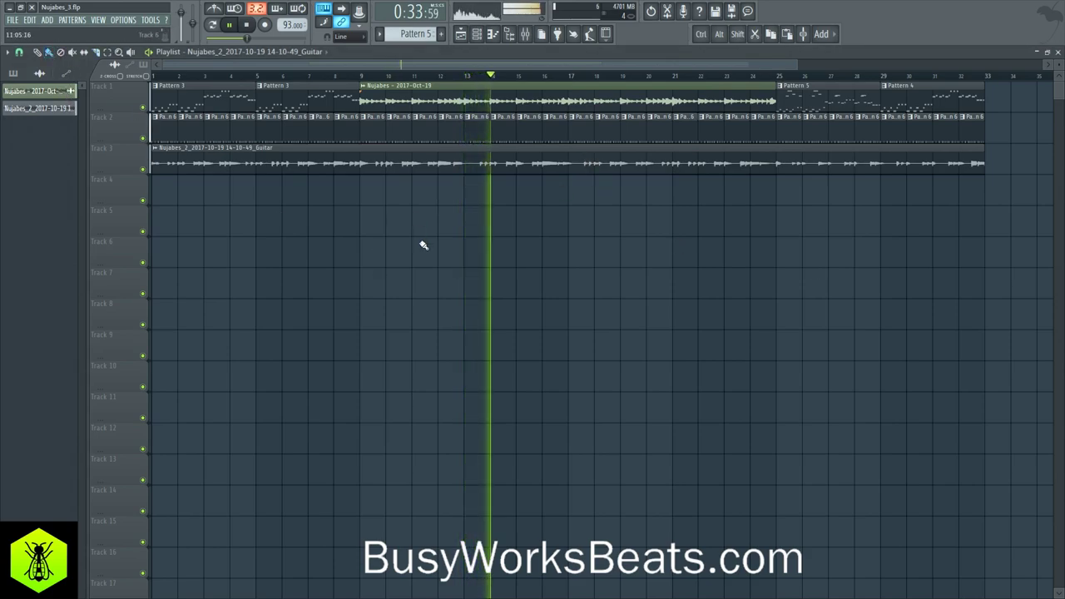
key(ctrl+s)
Raise the kick's fader on mixer Insert 3 slightly above the neighbouring inserts.
click(509, 33)
click(526, 33)
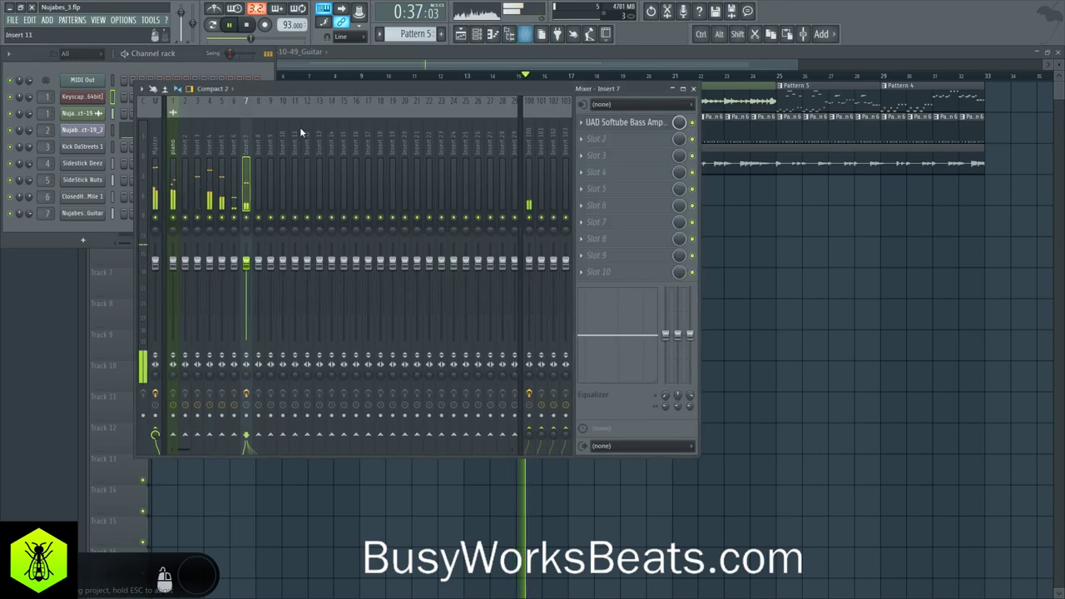
click(263, 152)
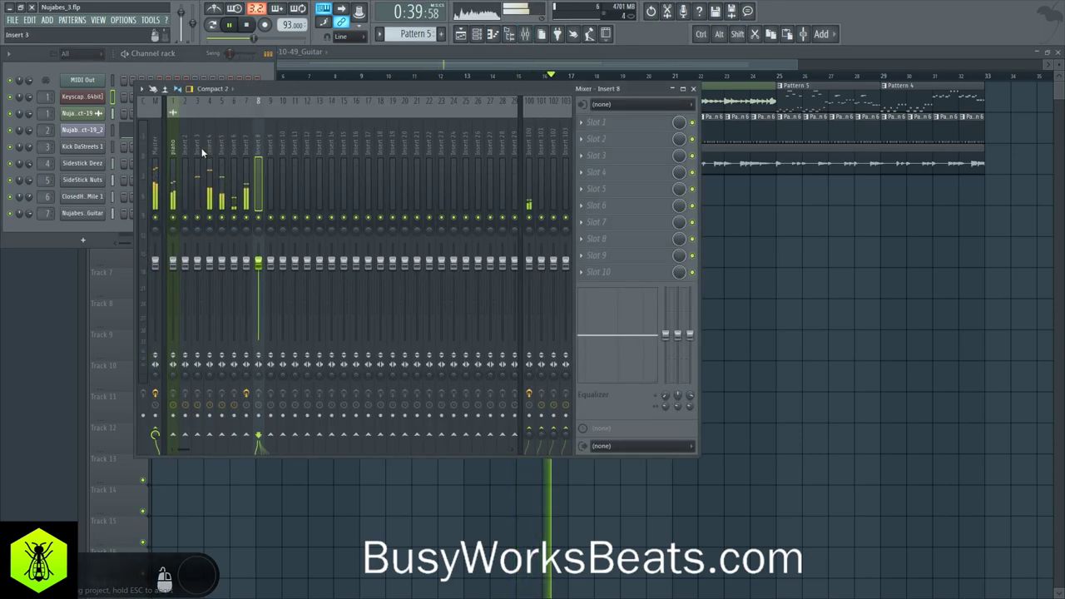
click(200, 262)
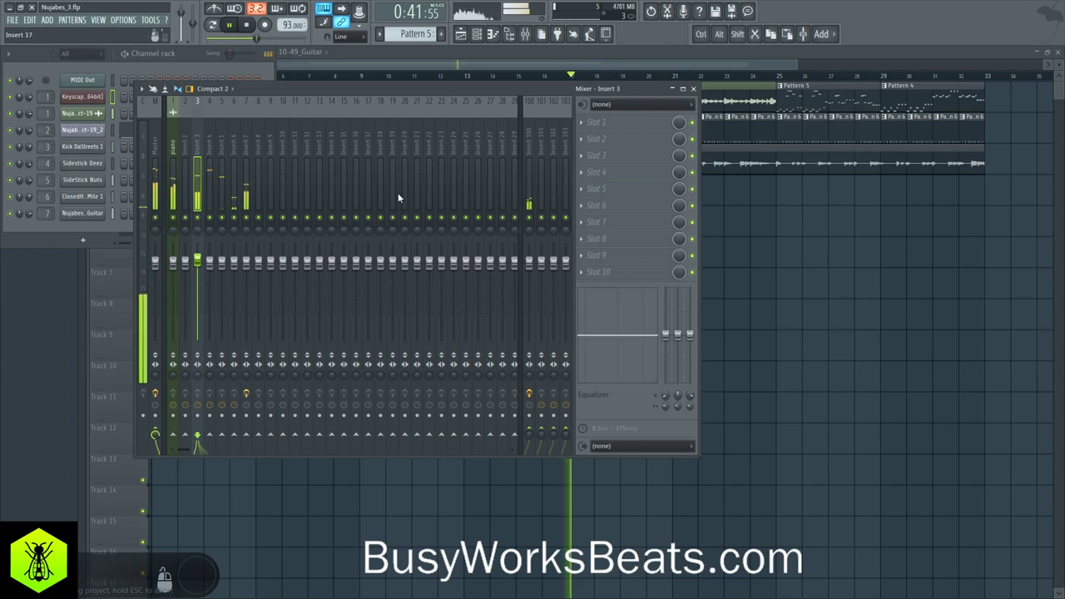
Rename mixer Insert 9 to "drums" for use as a drum bus.
click(260, 149)
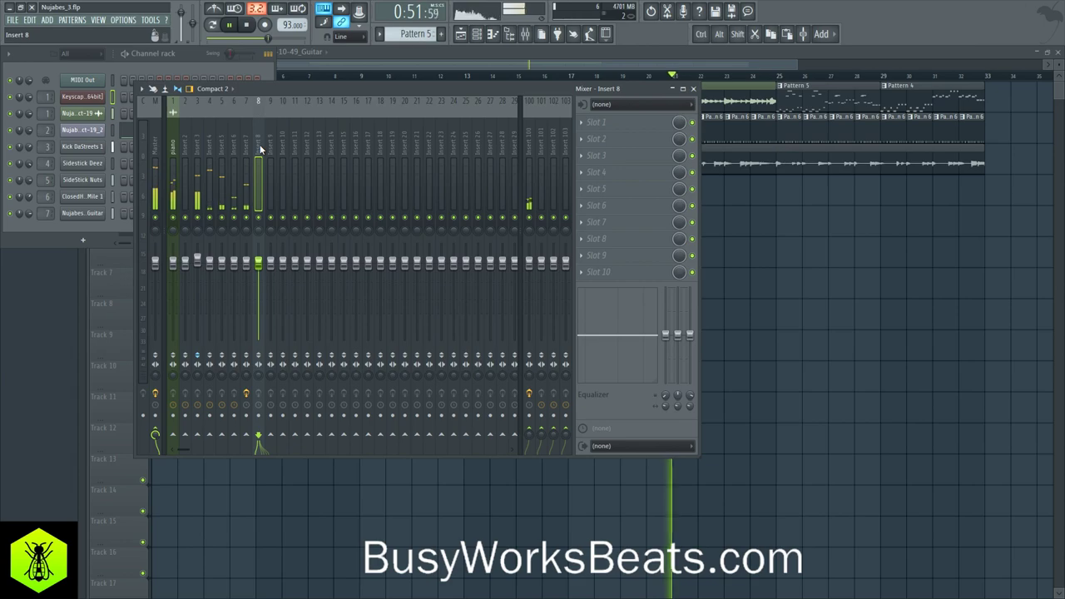
right_click(734, 221)
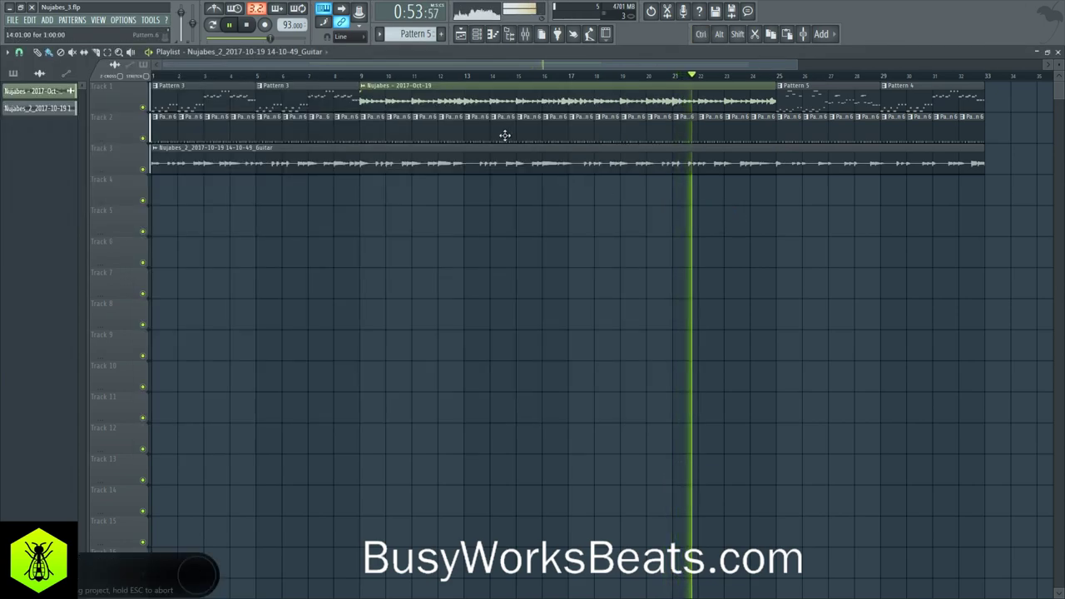
click(525, 34)
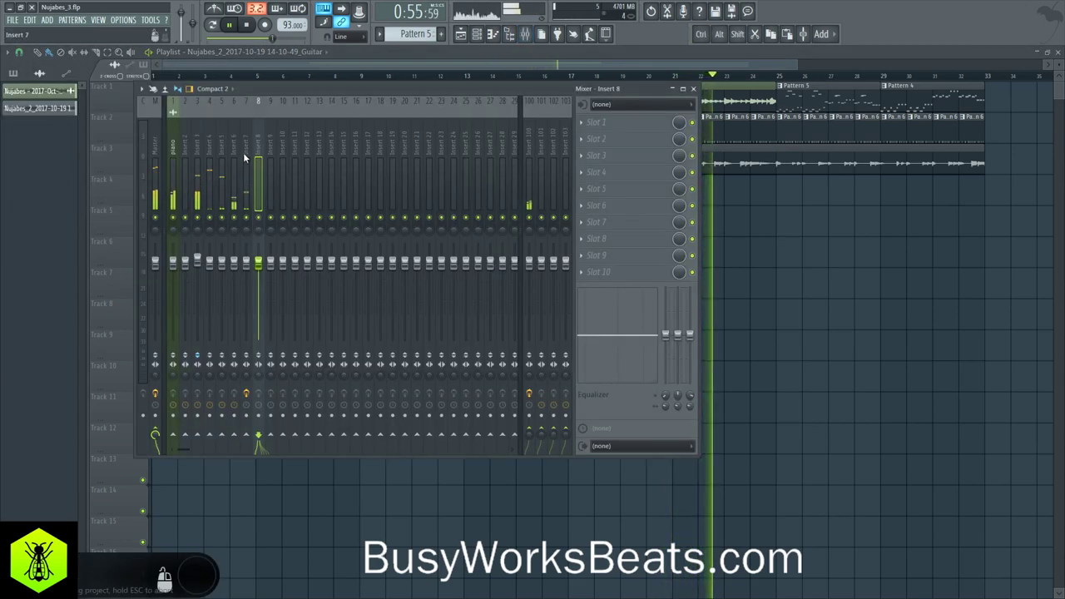
right_click(270, 144)
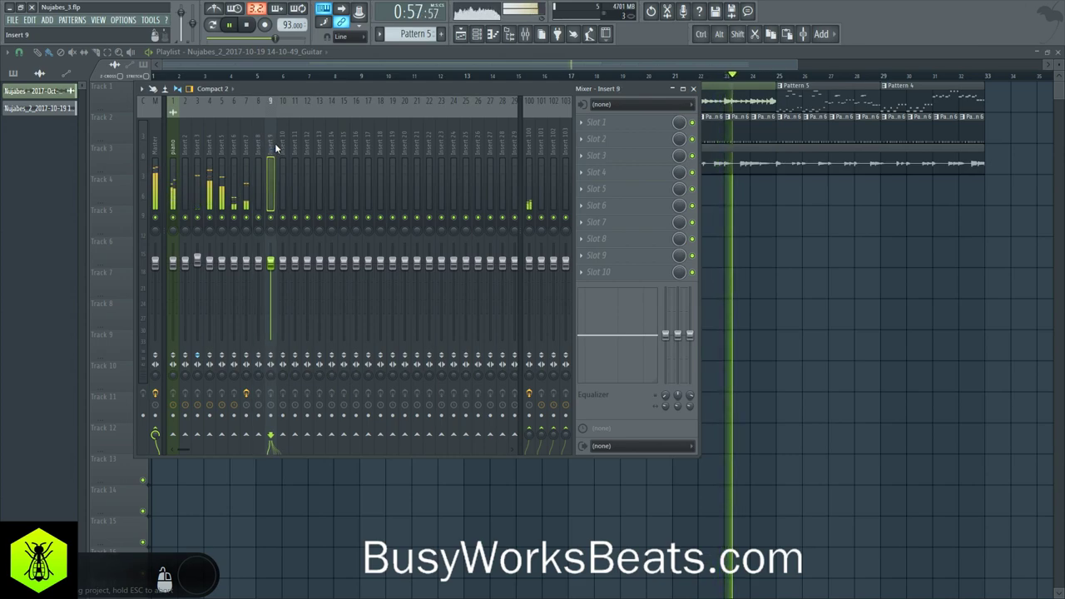
click(301, 110)
text(drums)
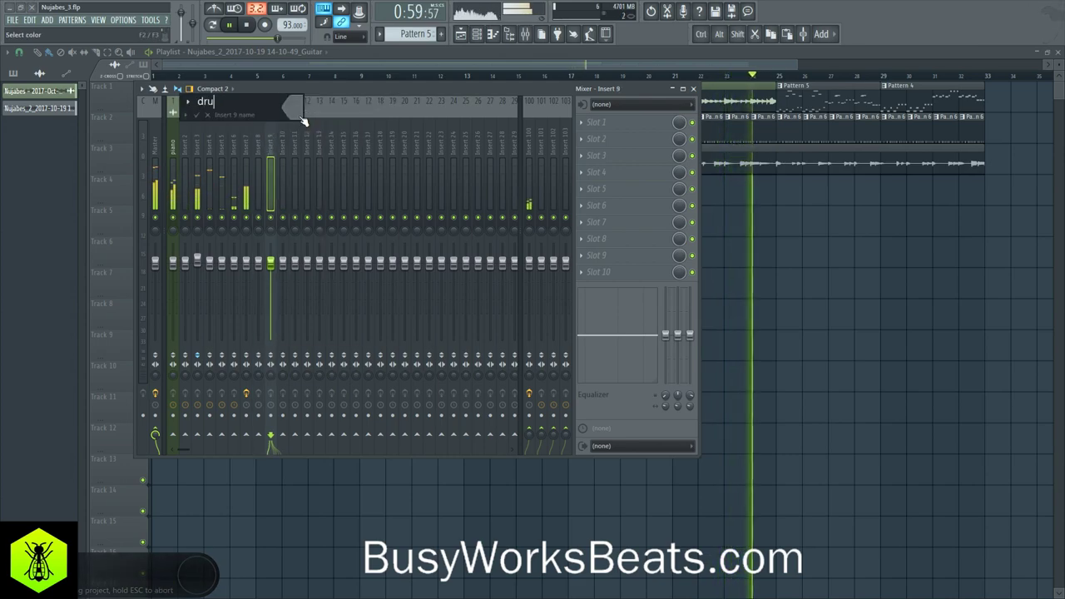
key(Return)
Select mixer Inserts 3 to 6 and route them only to the drums track.
drag(197, 139, 229, 140)
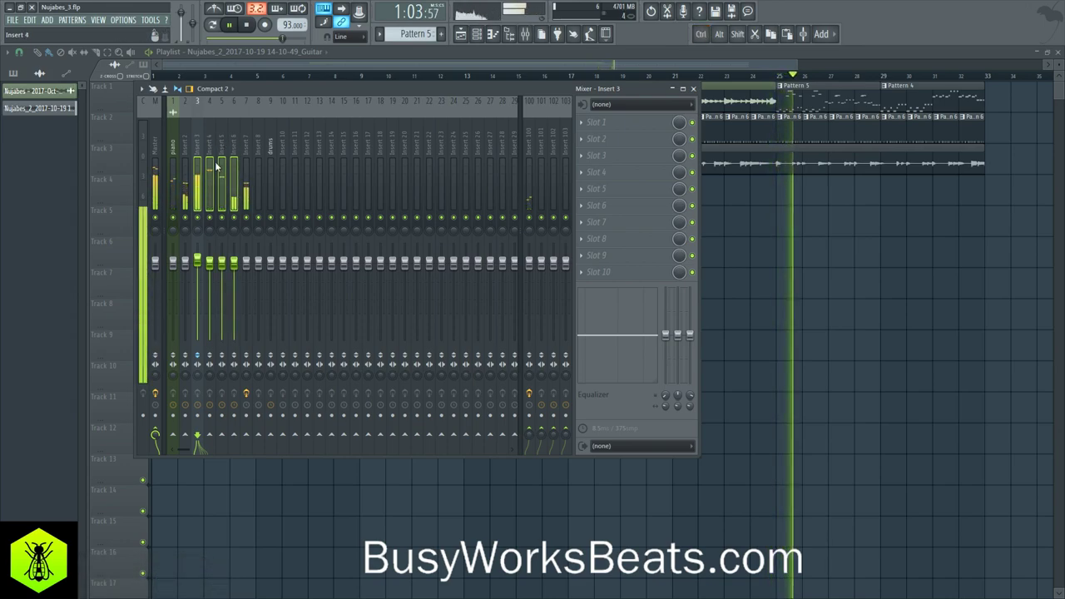
right_click(270, 435)
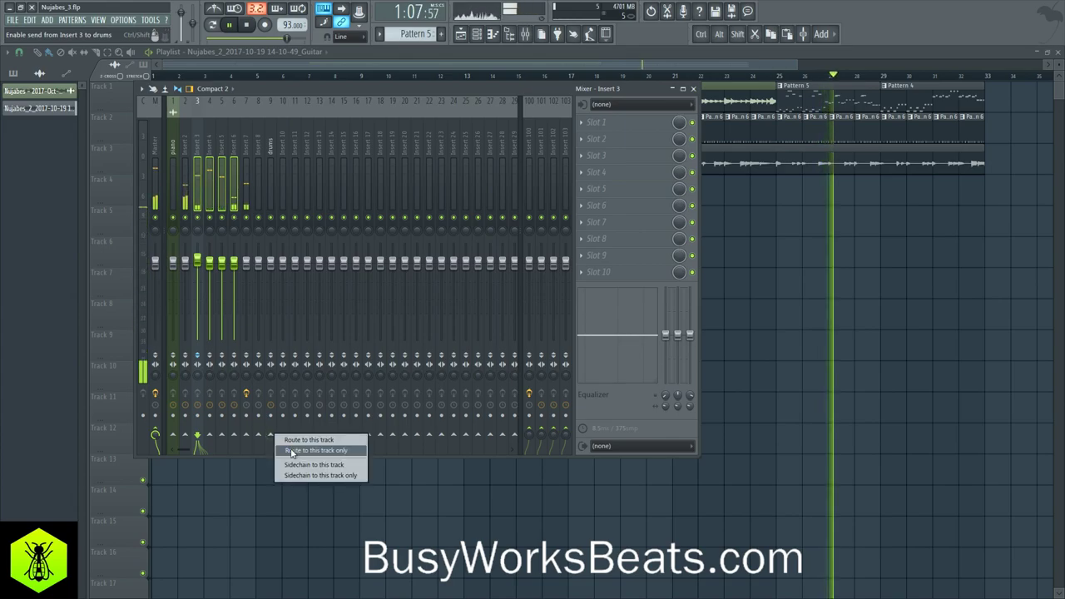
click(308, 452)
Load Ozone 8 Exciter into the first effect slot of the drums track.
click(599, 126)
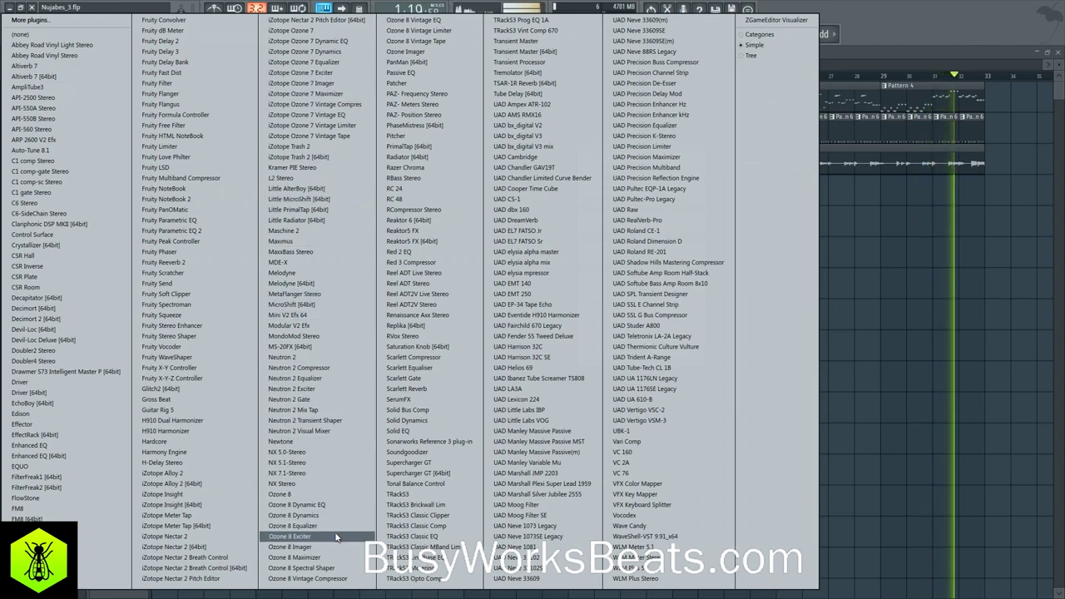
click(291, 536)
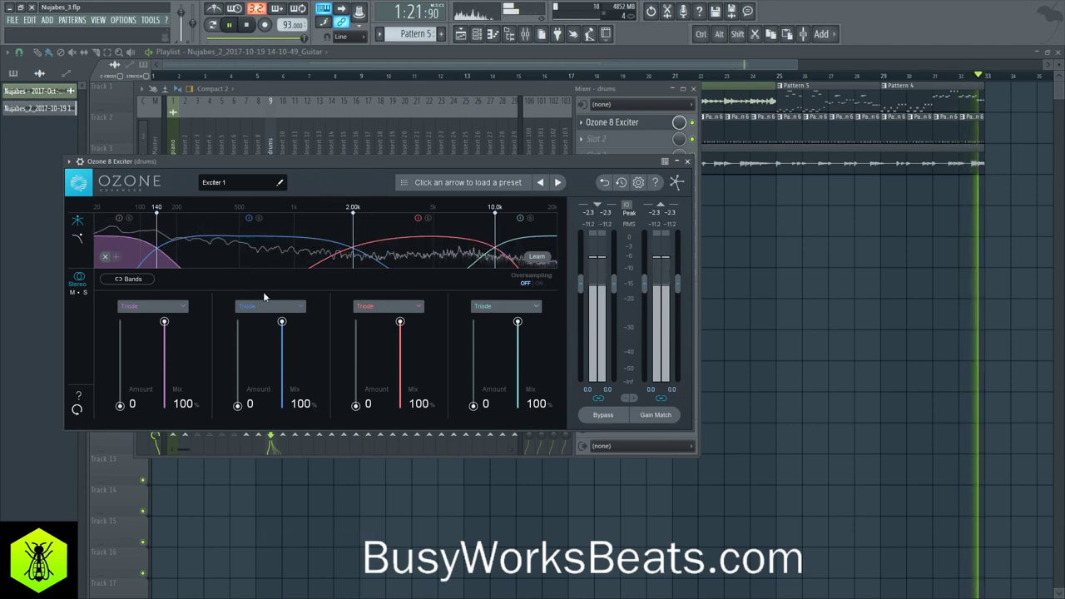
Set the exciter's third band to Tube with Amount 8.4 and Mix 62.1%, and the first band's Amount to 10.3.
drag(235, 354, 247, 420)
drag(356, 406, 356, 346)
click(370, 308)
click(371, 360)
drag(355, 375, 401, 354)
drag(120, 405, 120, 348)
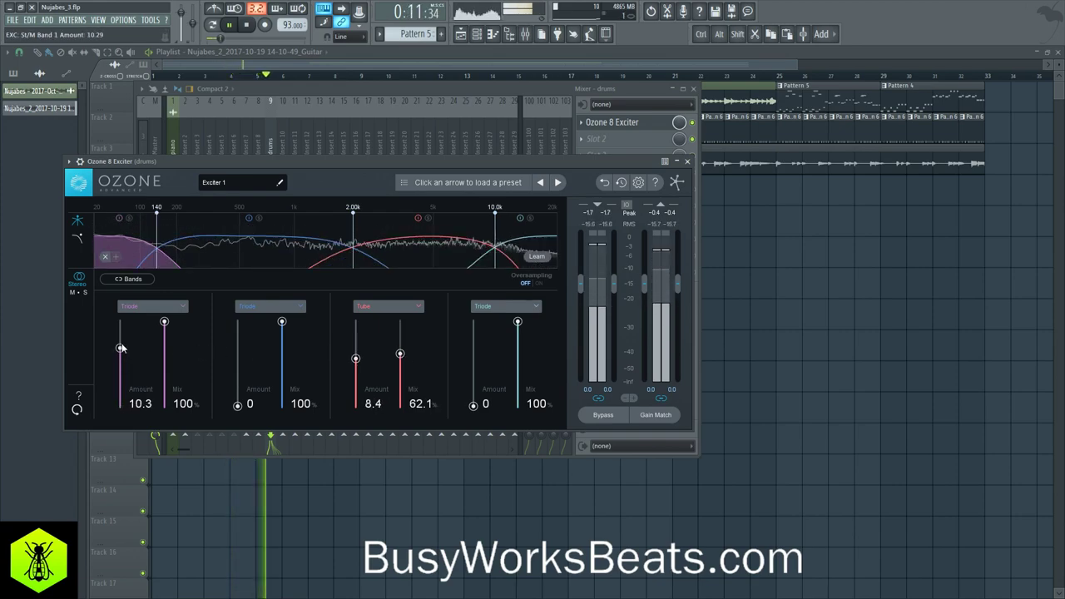
Set the exciter's first band to Tube with Amount 7.9 and Mix 60.1%.
click(142, 306)
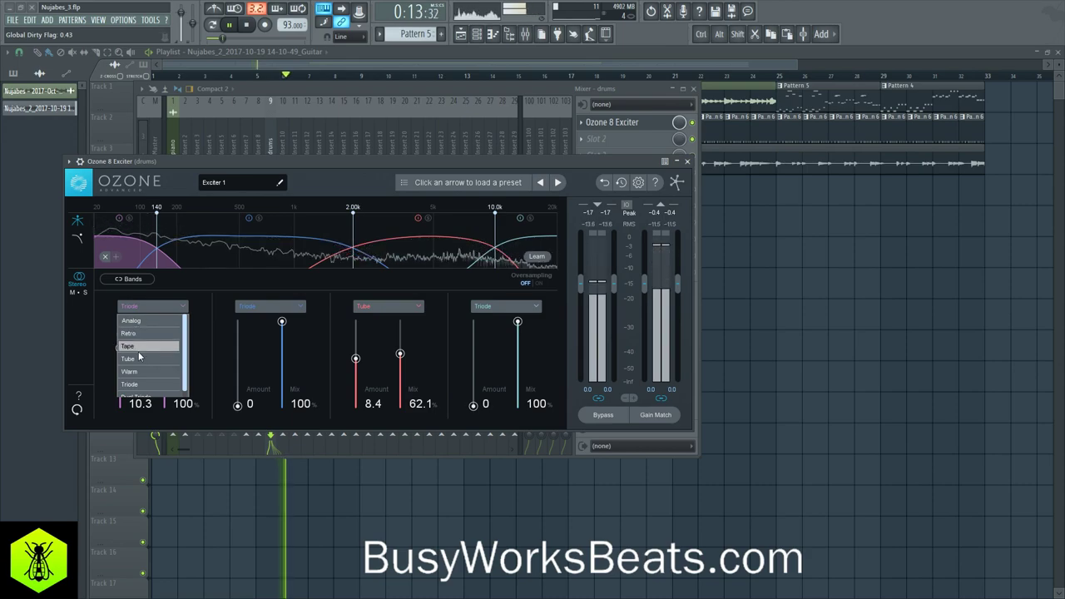
click(138, 352)
click(137, 306)
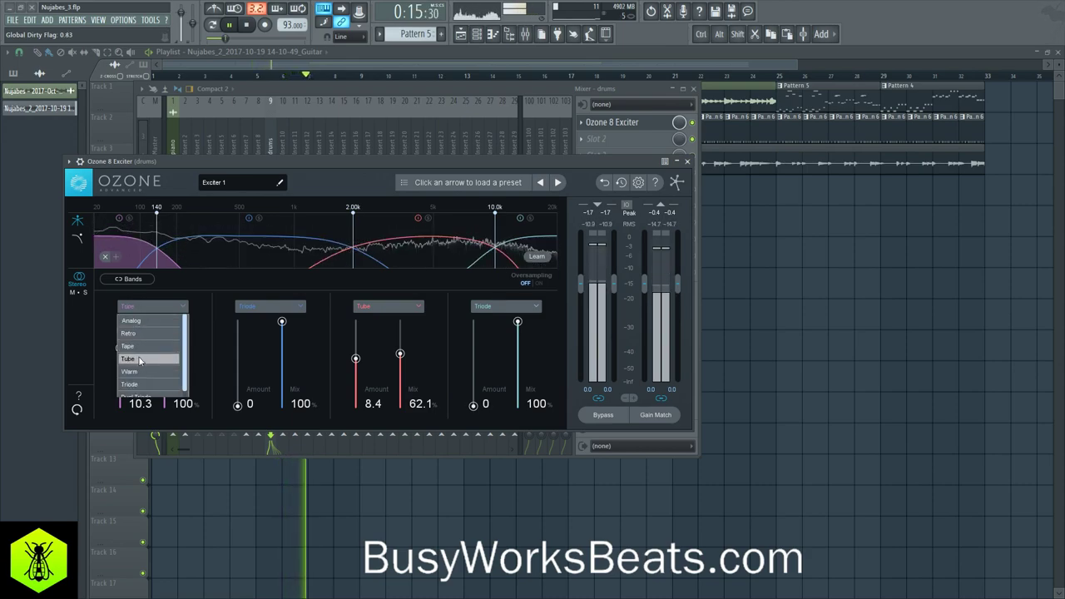
click(123, 352)
click(165, 356)
click(121, 361)
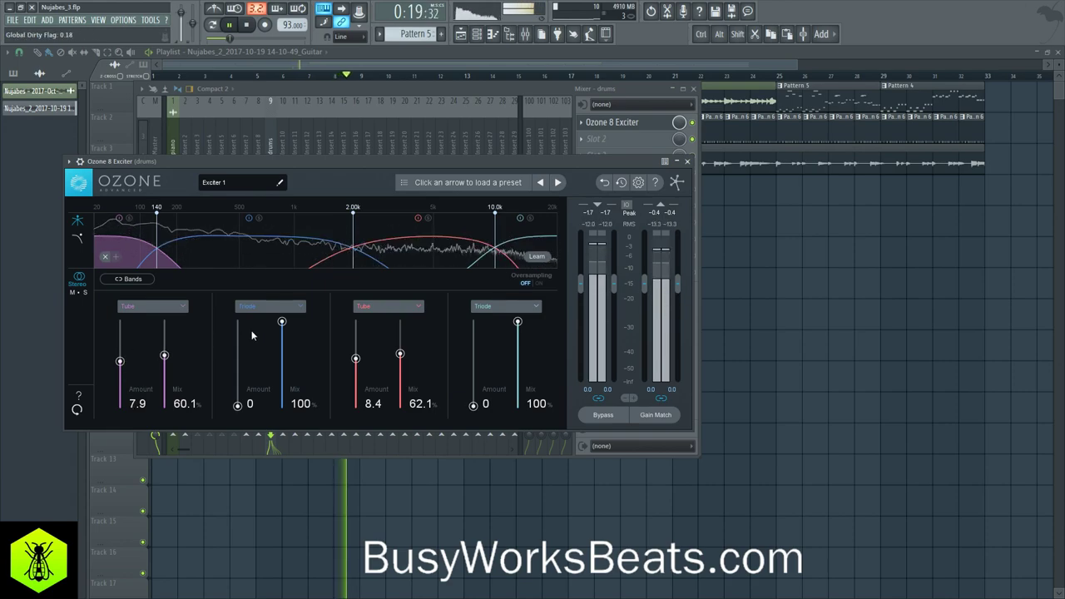
Set the exciter's second band to Tube with Amount 10.2 and Mix 34.6%.
click(251, 308)
click(256, 357)
drag(238, 359, 281, 376)
Set the exciter's fourth band to Tube, raising its Amount and reducing its Mix.
click(495, 306)
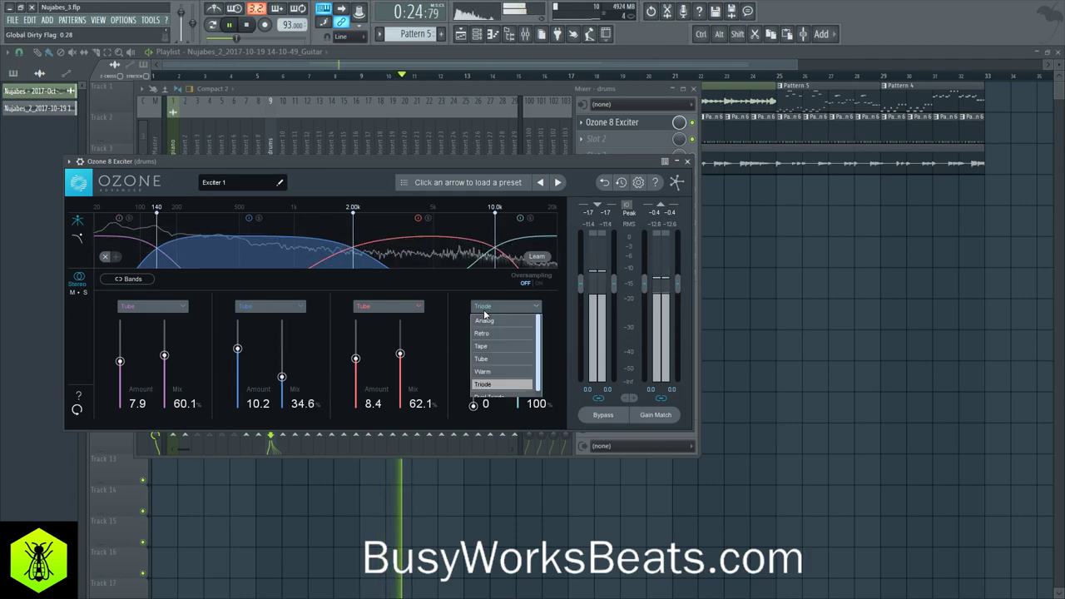
click(480, 358)
drag(475, 354, 517, 379)
Lower the Mix of the exciter's first, second and third bands and close the plugin.
drag(164, 355, 166, 380)
drag(281, 377, 281, 380)
drag(400, 354, 403, 376)
click(687, 161)
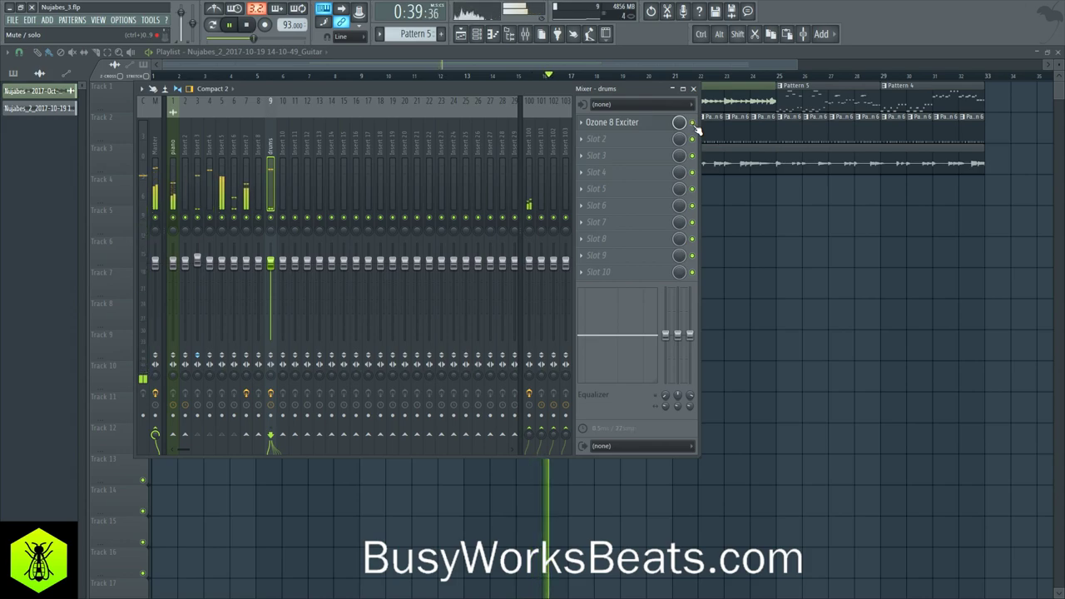
Review the full arrangement in the playlist while it plays, and stop playback.
key(F9)
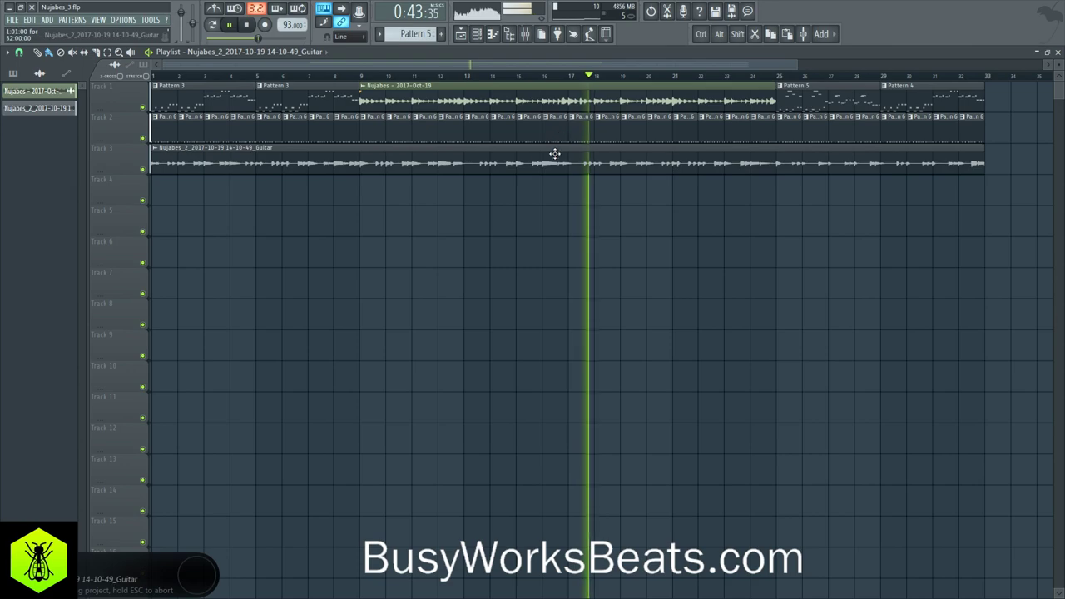
scroll(416, 78, down, 4)
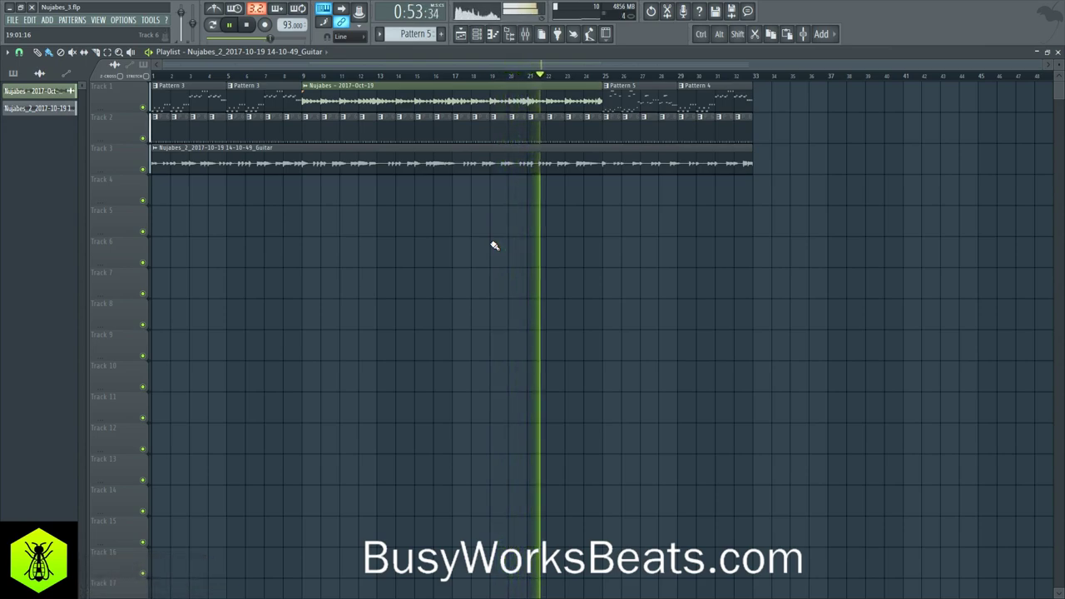
click(525, 34)
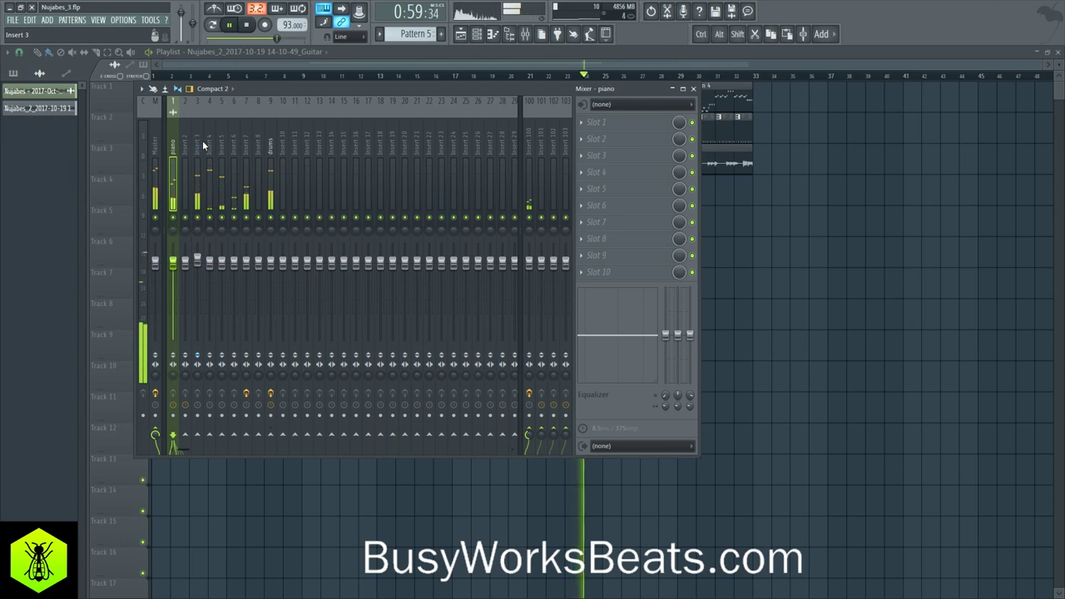
key(F9)
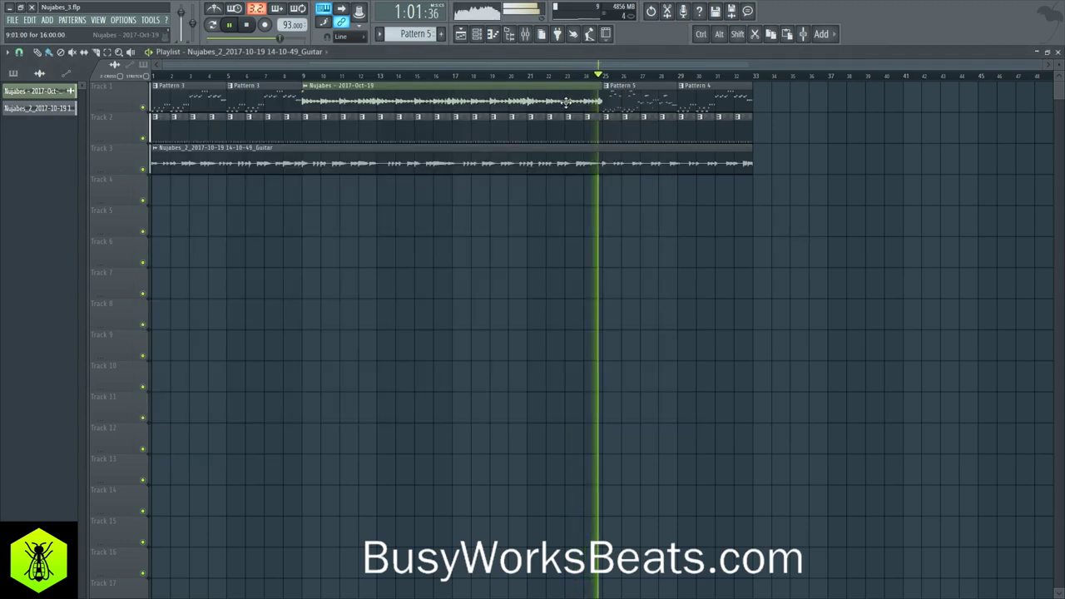
scroll(580, 78, up, 2)
scroll(580, 77, up, 1)
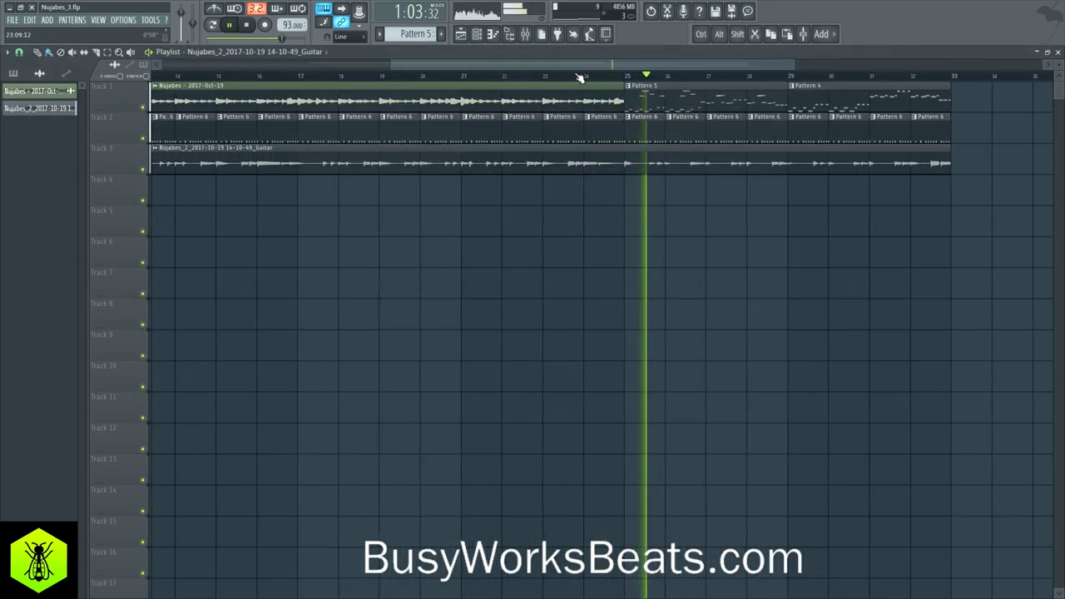
key(space)
Make the Pattern 6 drum clip at bar 4 on Track 2 a unique pattern.
drag(409, 63, 163, 65)
right_click(282, 122)
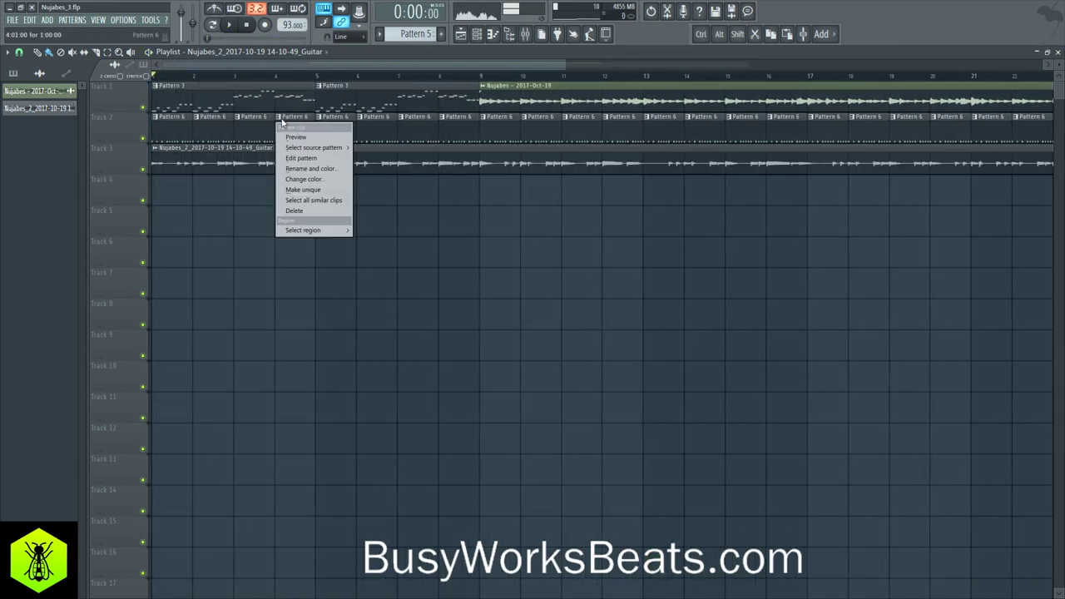
click(307, 190)
Delete all Pattern 6 drum clips on Track 2 from bar 5 to the end of the song.
scroll(285, 83, down, 3)
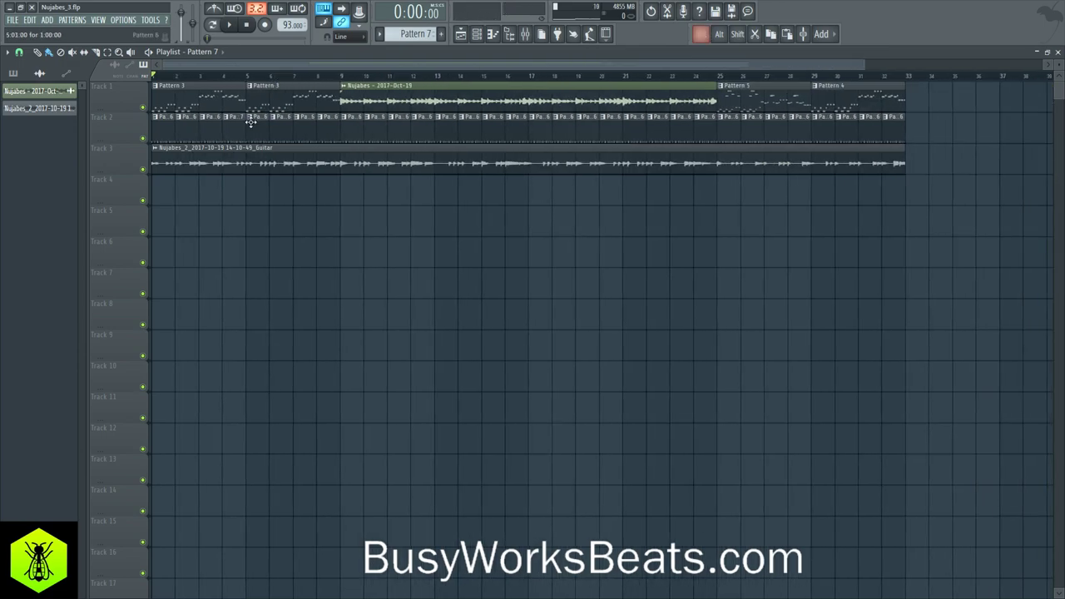
drag(260, 131, 903, 127)
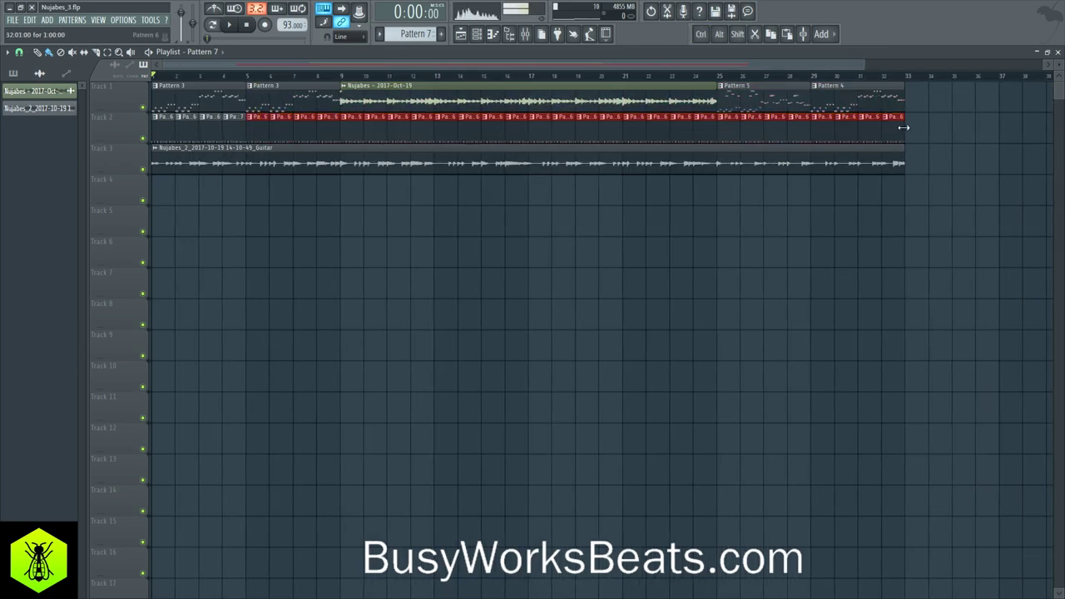
key(Delete)
Merge the four drum pattern clips in bars 1 to 4 of Track 2 into one clip.
drag(255, 138, 103, 106)
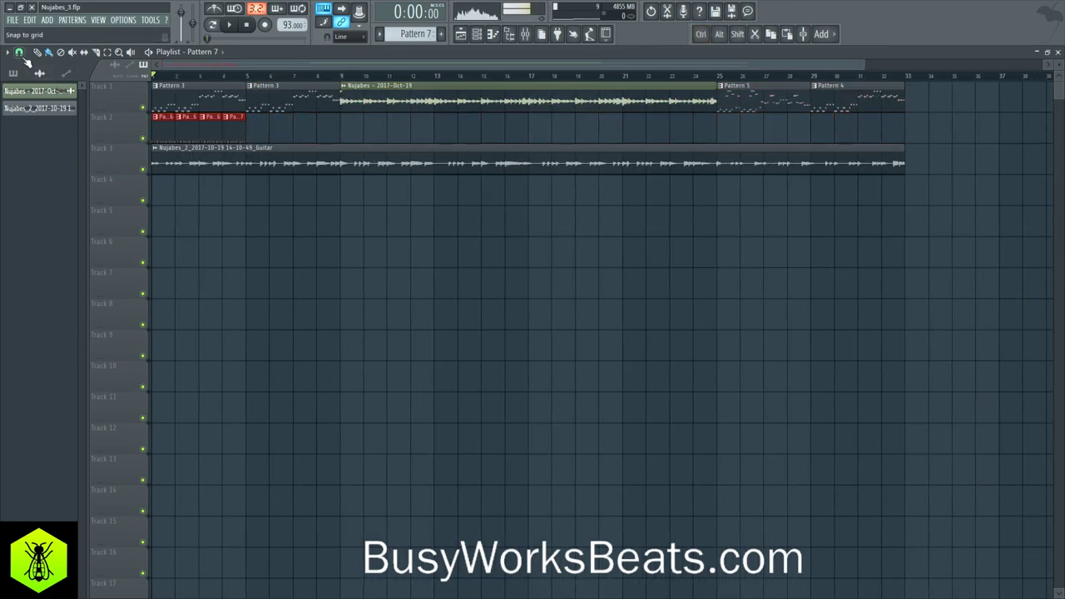
click(8, 51)
mouse_move(14, 68)
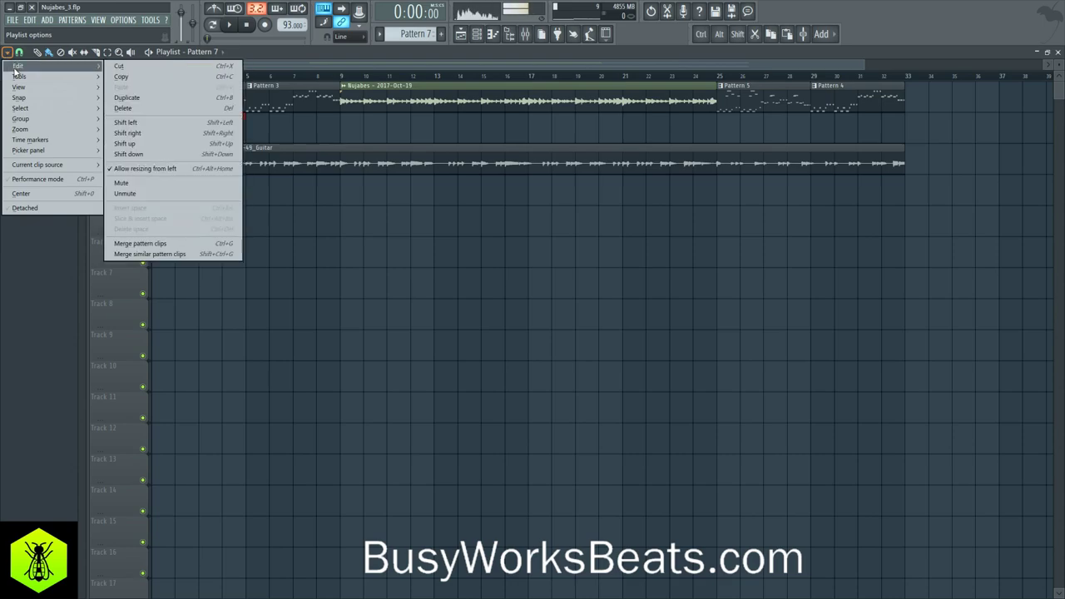
click(176, 244)
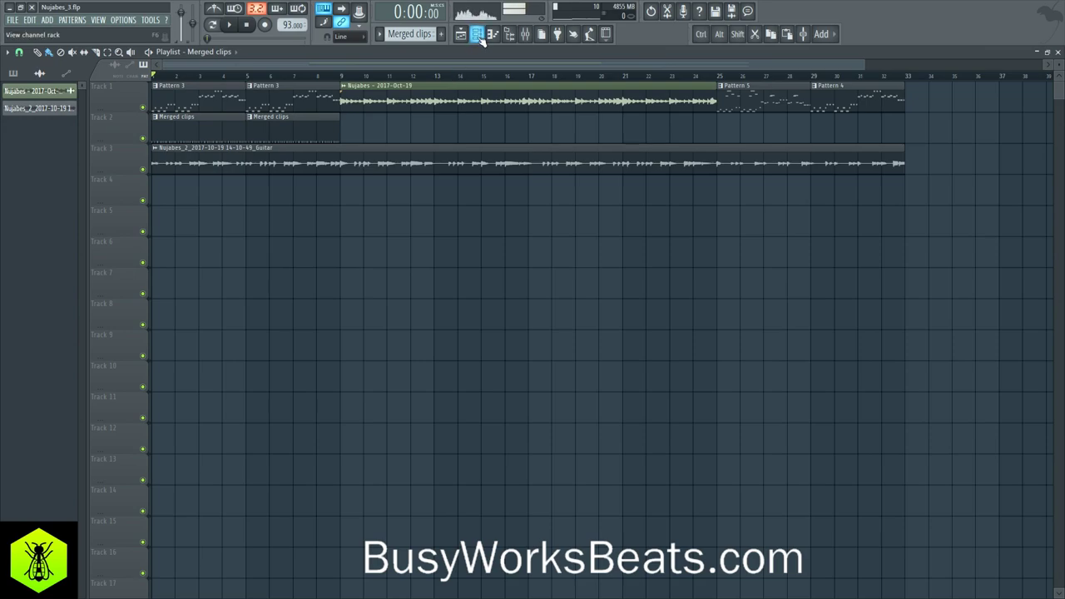
Duplicate the merged drum clips along Track 2 to fill the song up to bar 33.
key(ctrl+s)
drag(312, 133, 153, 133)
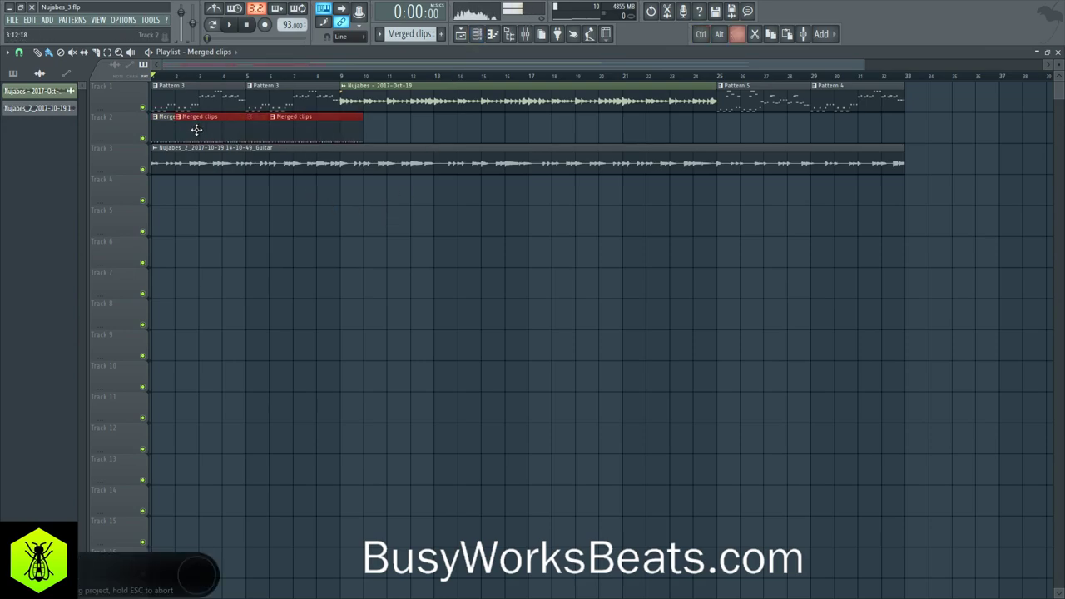
key(ctrl+b)
key(ctrl+b)
key(ctrl+b)
ctrl+click(478, 271)
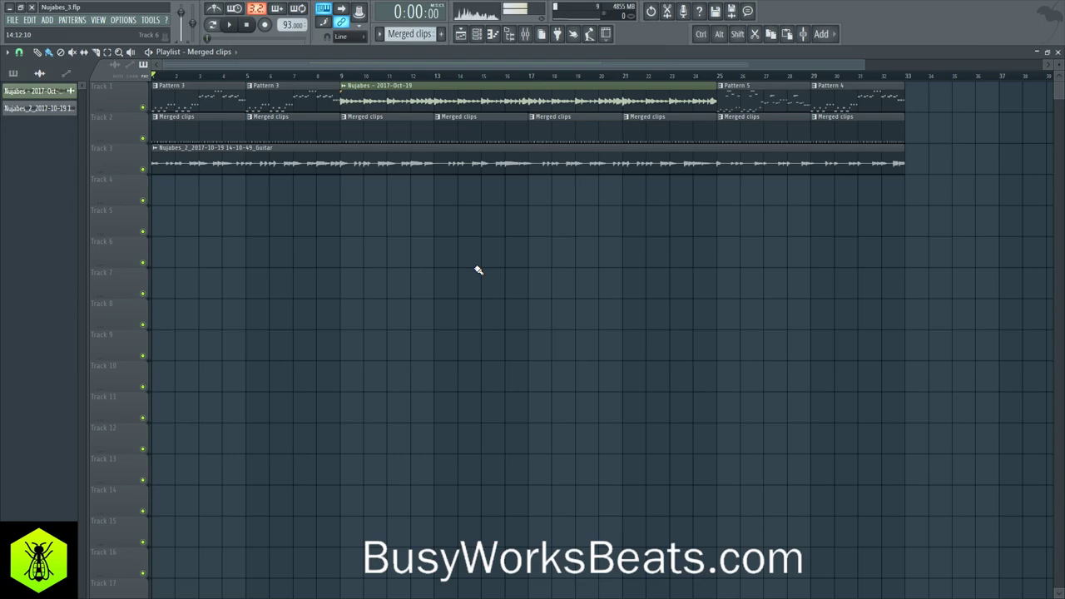
Switch to the empty Pattern 9, check the channel rack and save the project.
click(478, 35)
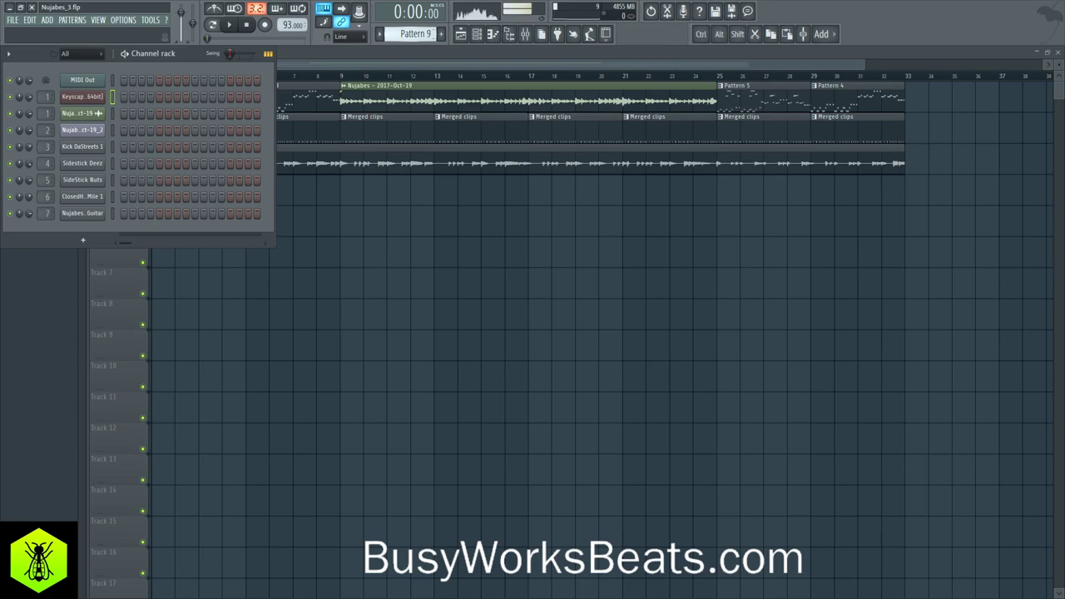
key(F6)
key(ctrl+s)
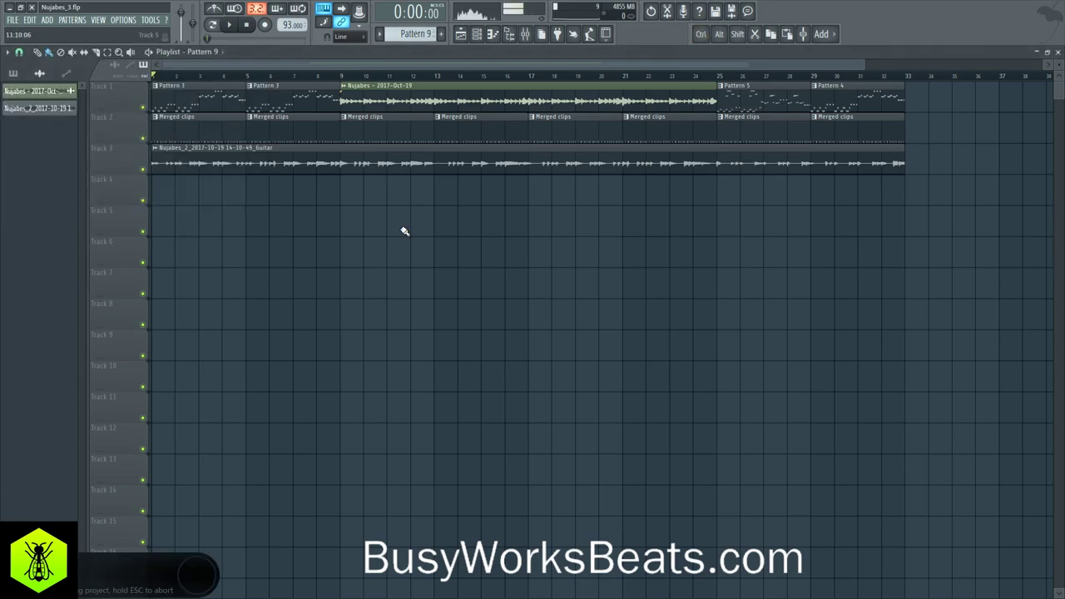
Play the song and raise the volume of the guitar's mixer track, Insert 7, to 107% (1.6 dB).
key(space)
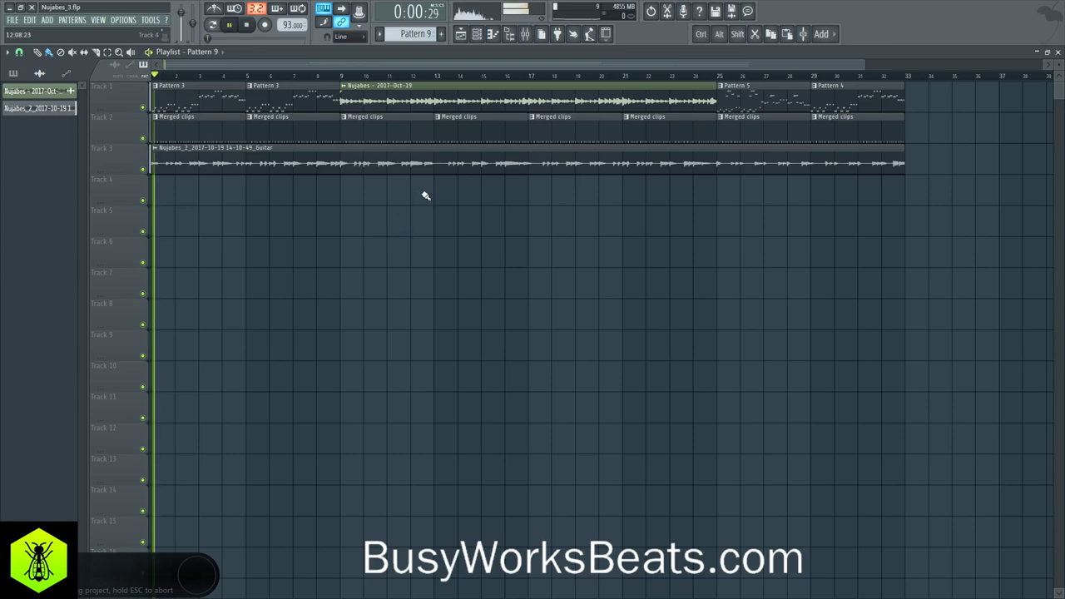
click(477, 34)
click(525, 34)
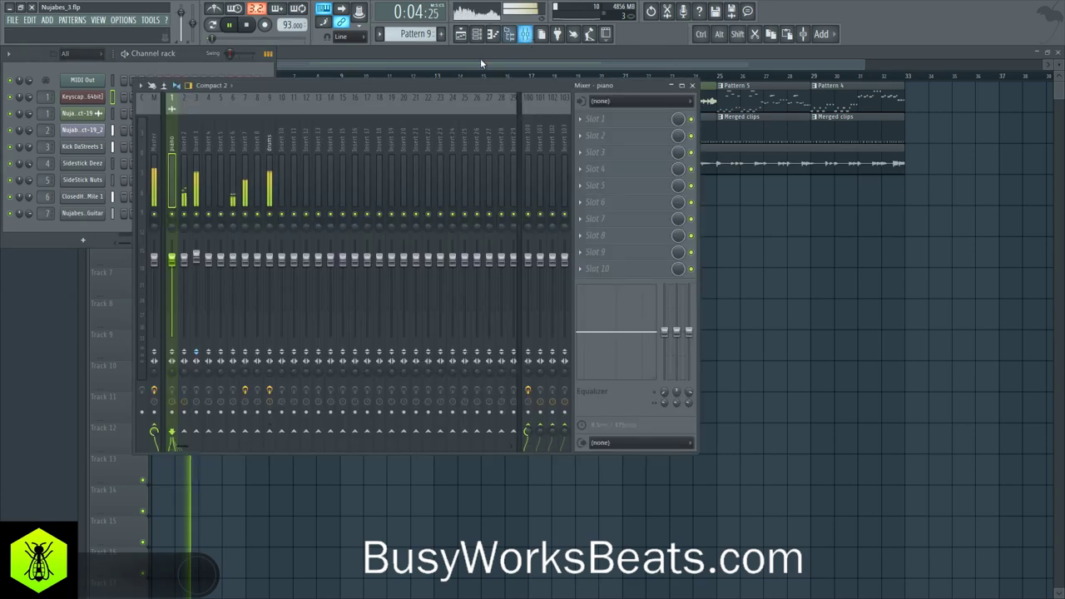
click(270, 143)
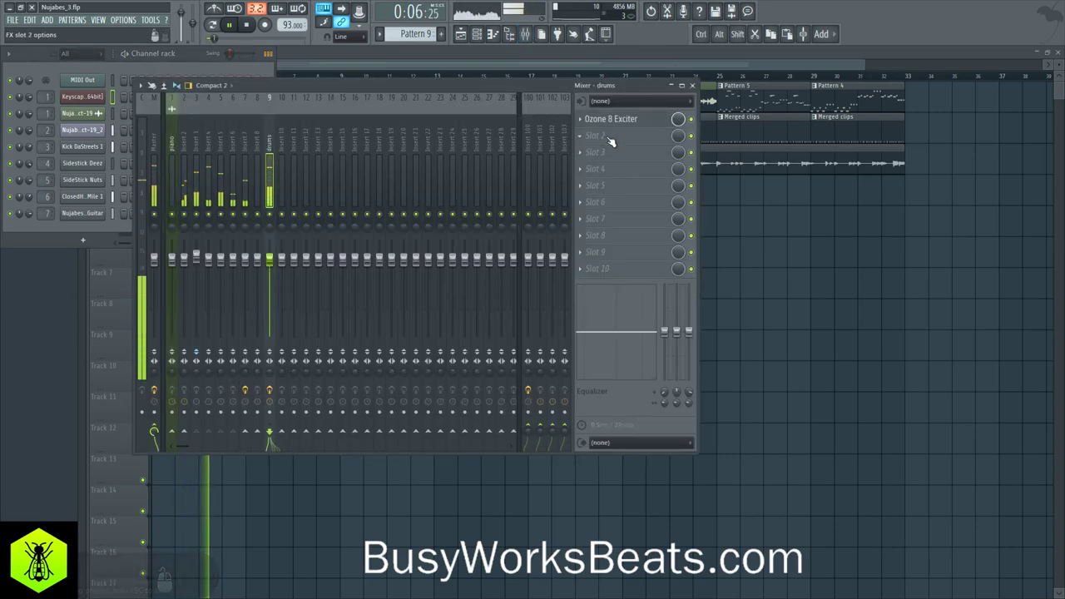
click(245, 138)
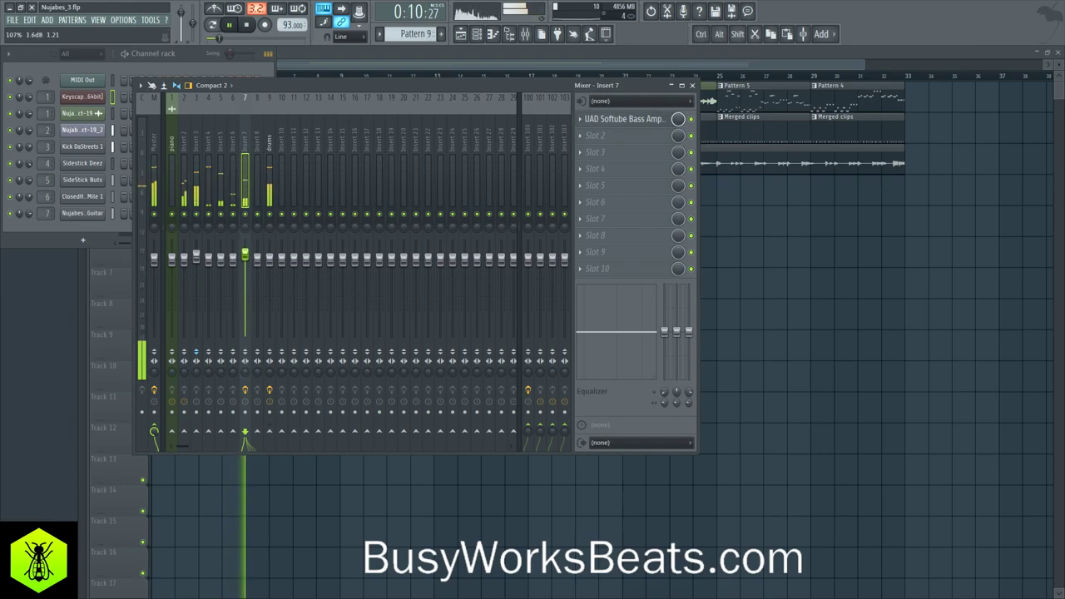
Load VC 76 into Insert 7's second effect slot, and replace it with the VC 160 compressor.
click(626, 138)
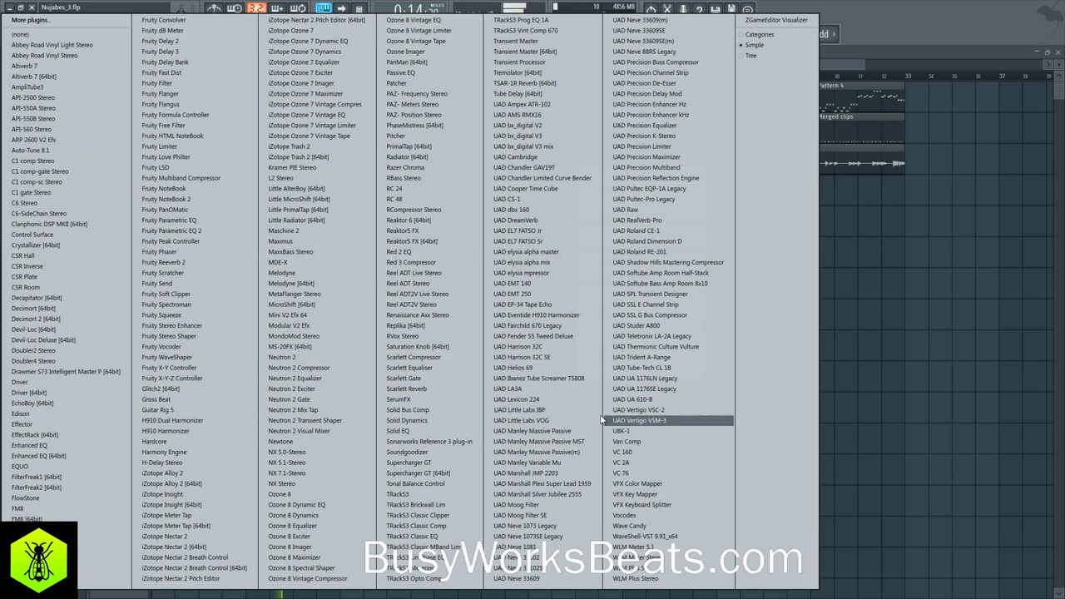
click(648, 474)
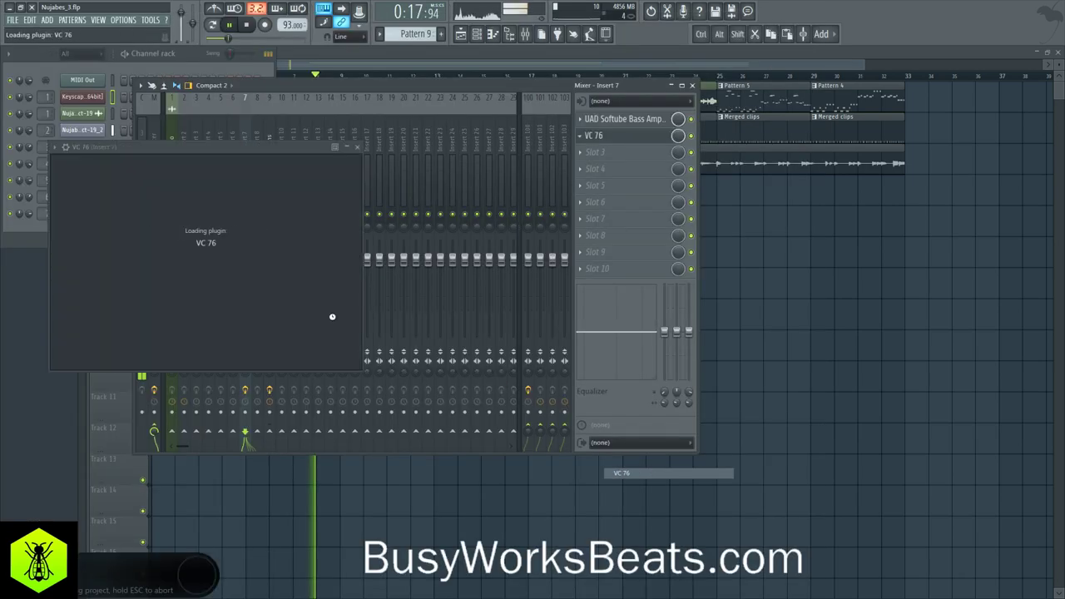
click(579, 138)
mouse_move(596, 150)
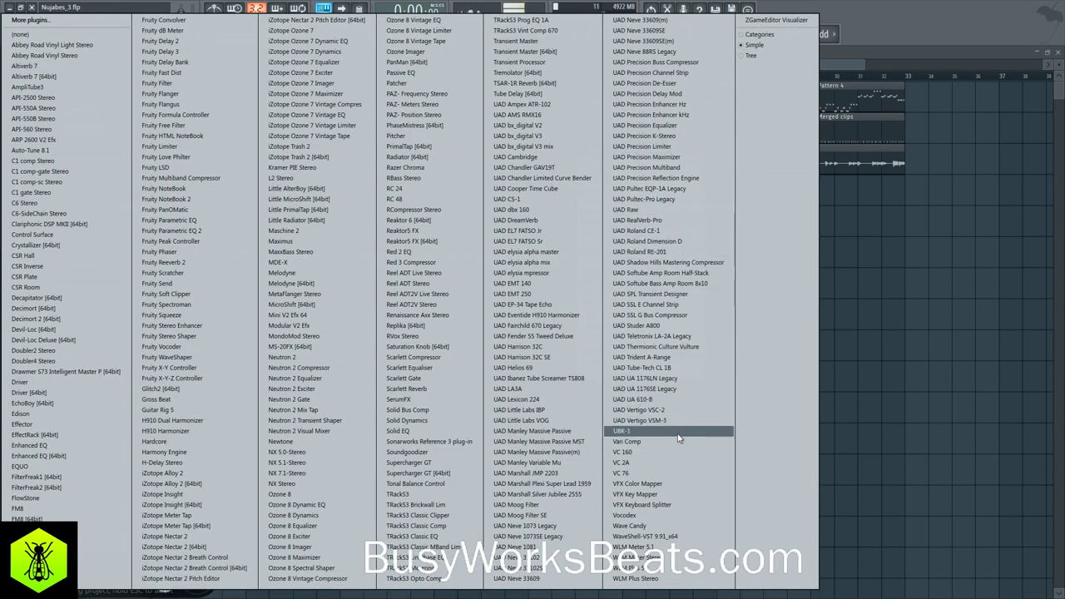
click(682, 455)
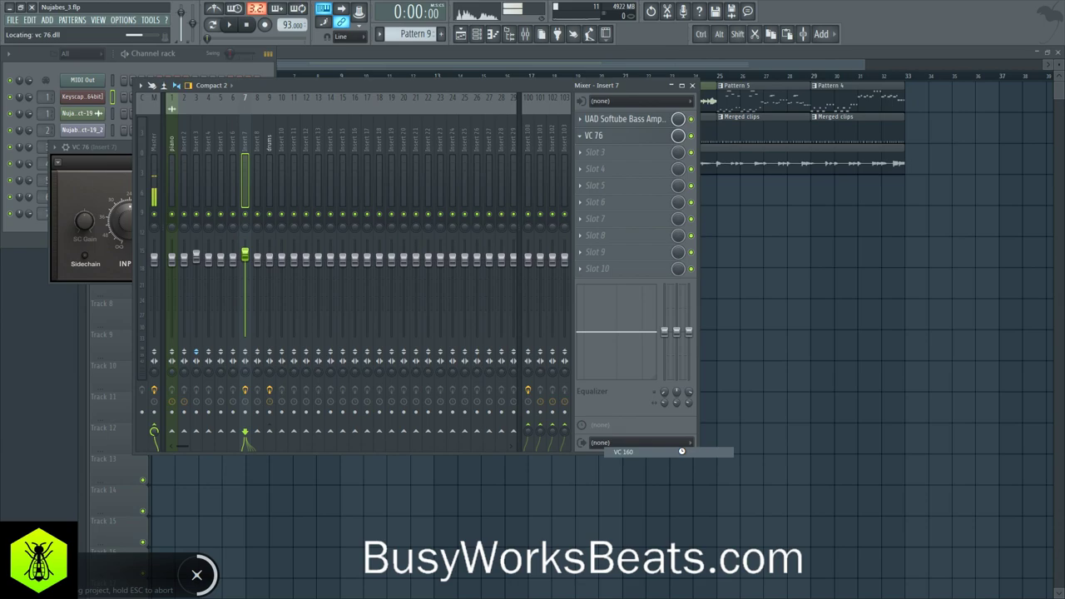
drag(282, 141, 318, 146)
Set the VC 160 threshold to 155 mV and adjust its output gain while the song plays.
key(space)
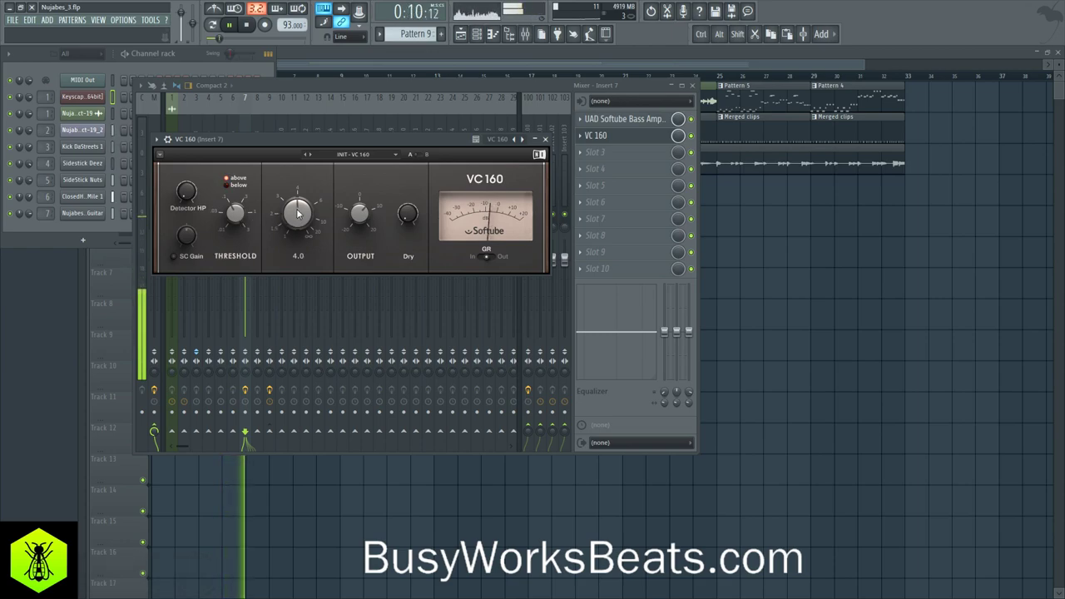
drag(240, 219, 241, 214)
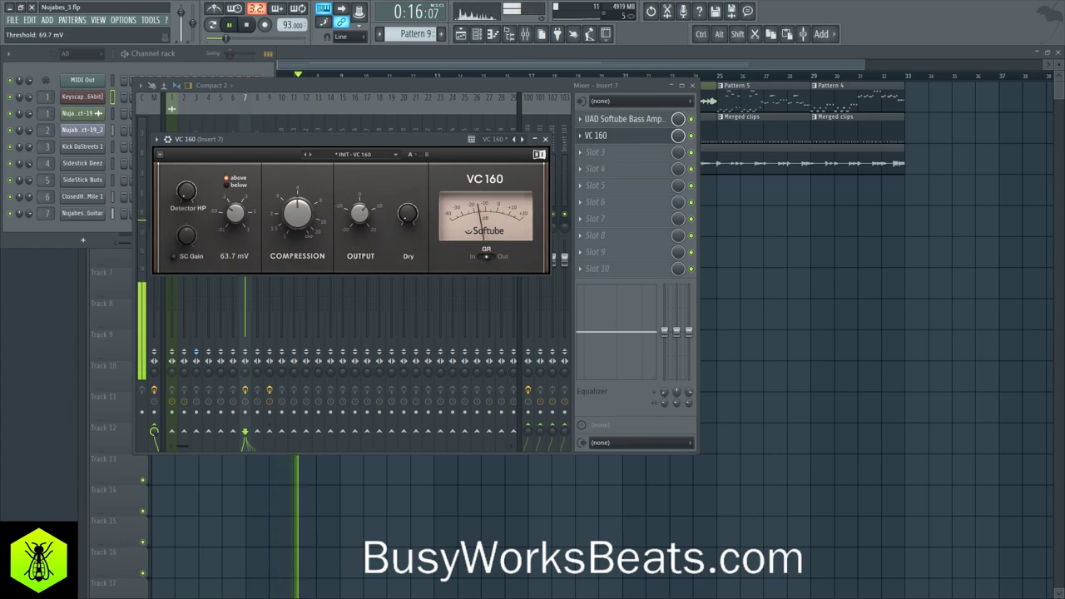
drag(359, 213, 359, 208)
drag(241, 212, 241, 214)
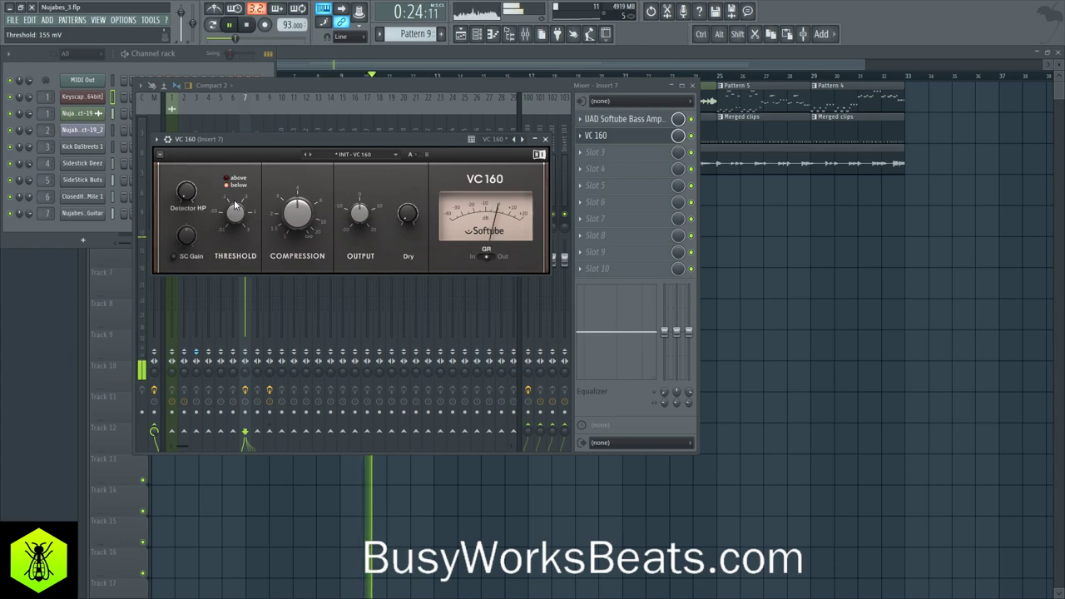
Compare the guitar with VC 160 bypassed and enabled, and fine-tune the compressor's output level.
click(546, 140)
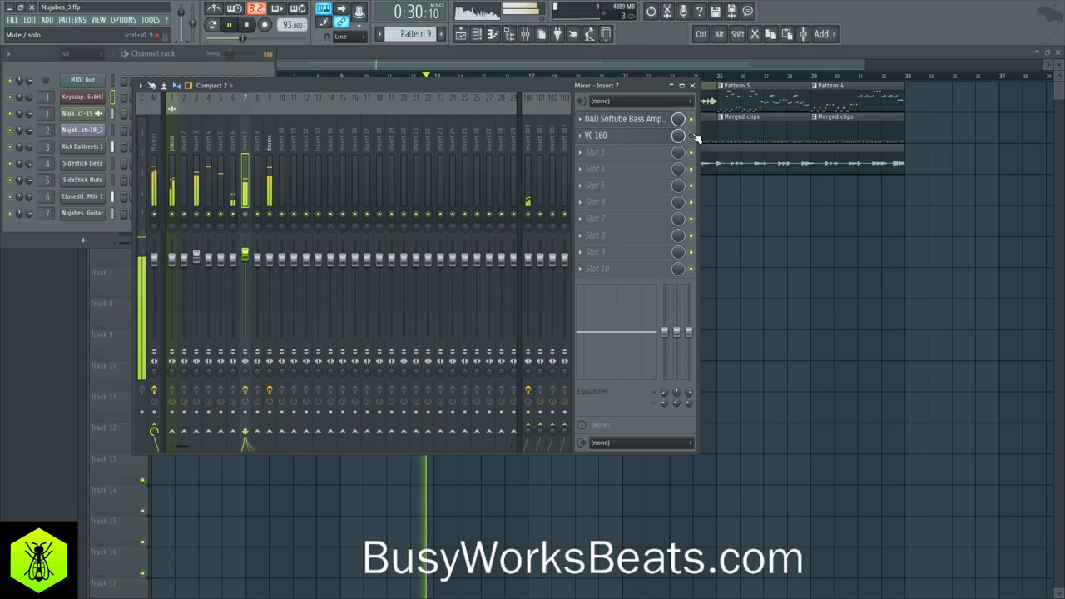
click(601, 136)
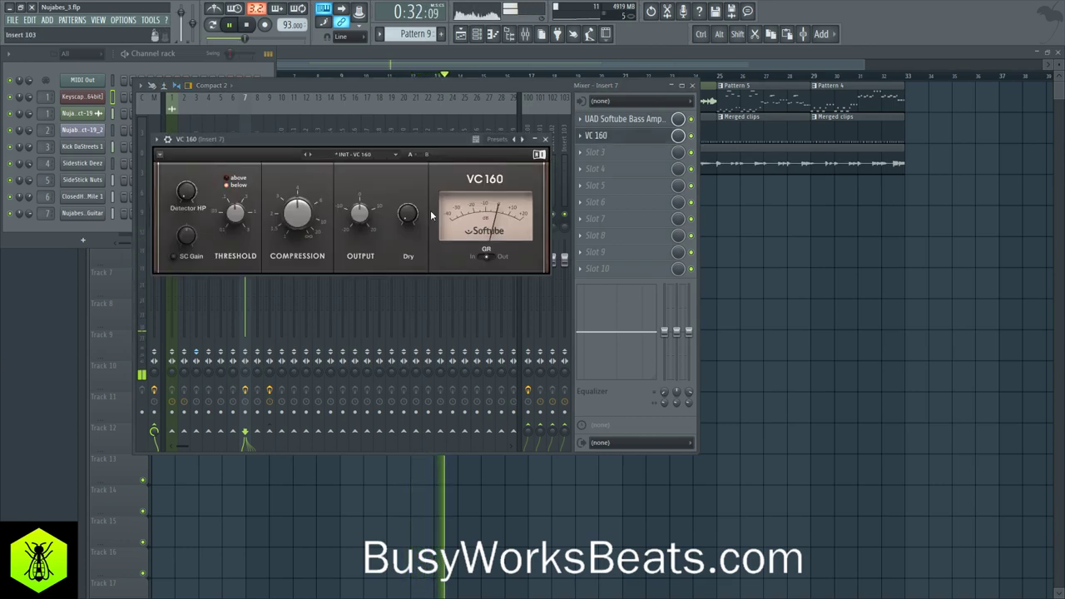
drag(360, 227, 360, 213)
click(545, 139)
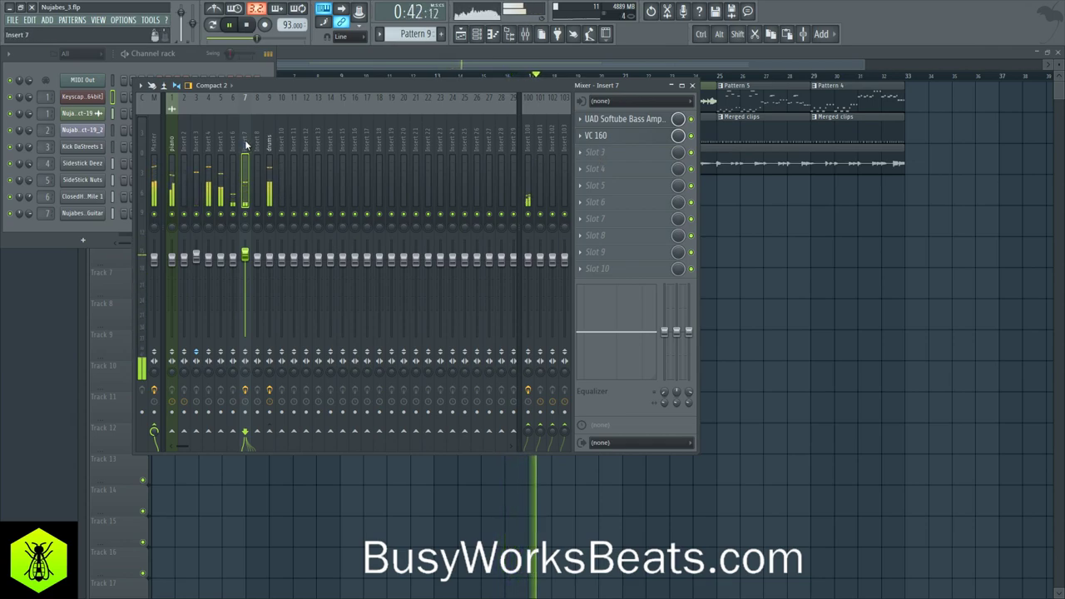
Load Fruity parametric EQ 2 into Insert 7's third effect slot and boost band 2 by about 3 dB at 95 Hz.
click(603, 153)
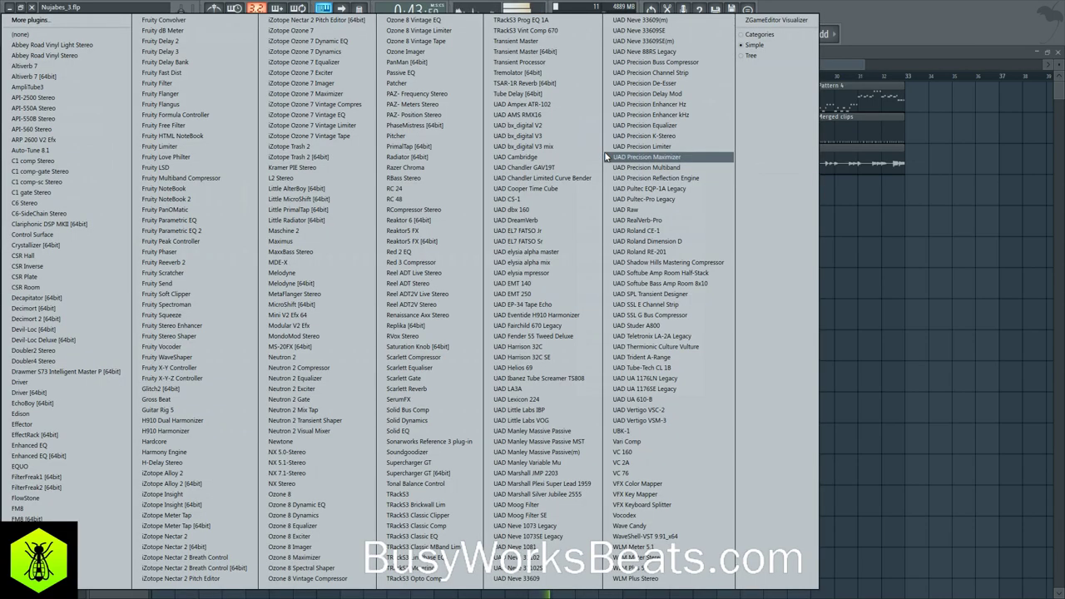
click(197, 230)
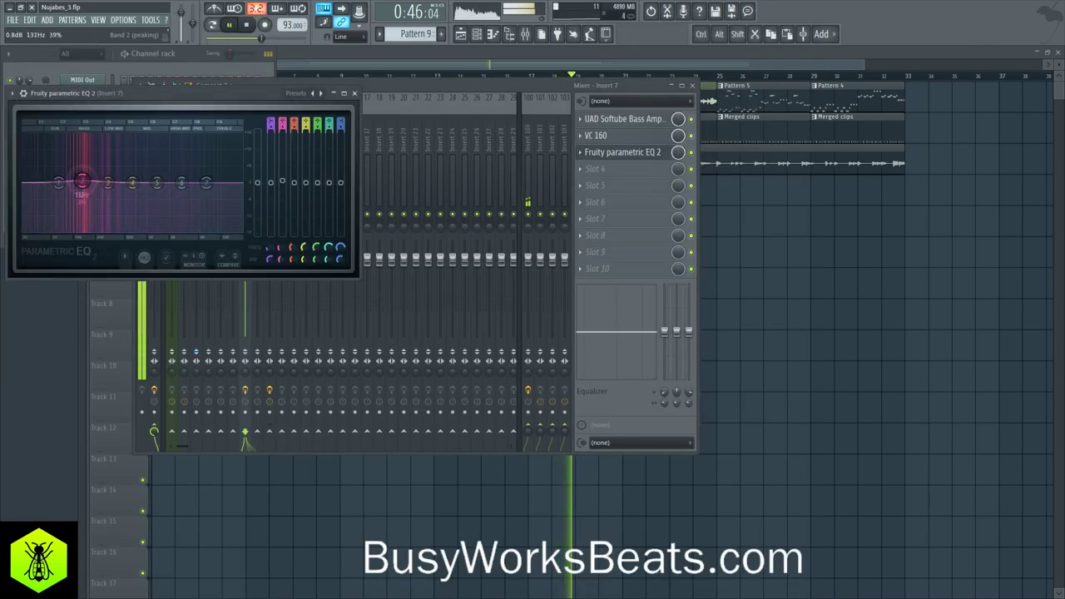
drag(80, 181, 73, 174)
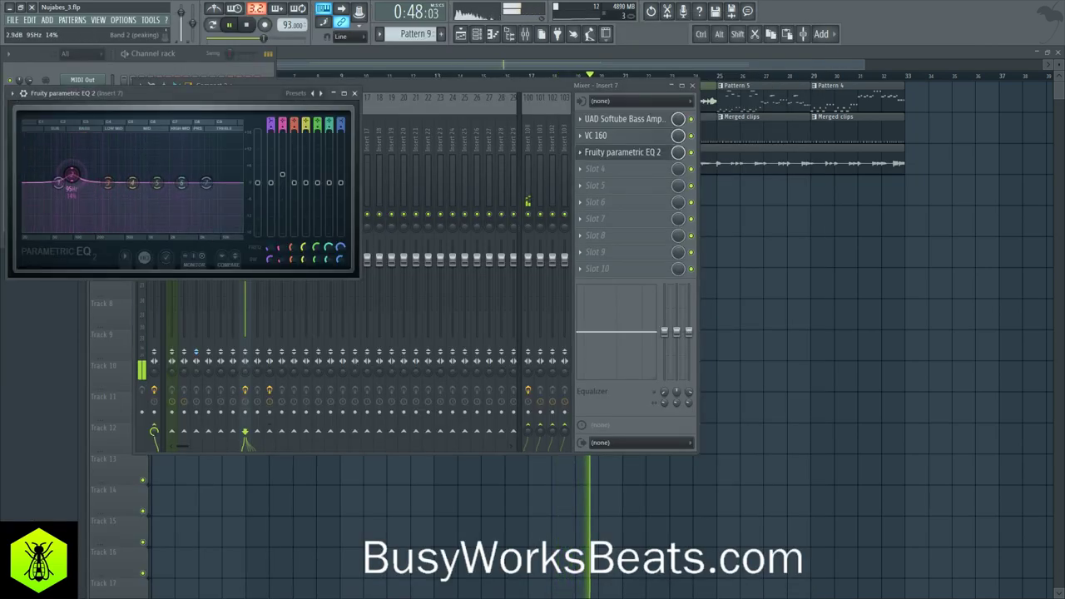
click(355, 94)
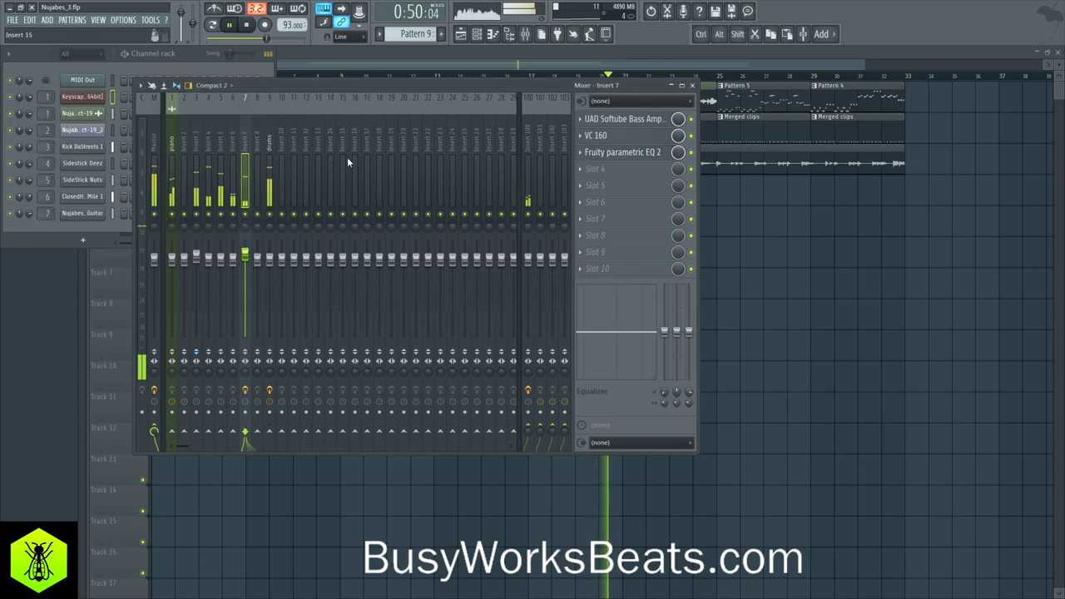
Restart playback, lower the Microphone mixer track's volume all the way down, and return to the playlist.
scroll(370, 141, down, 10)
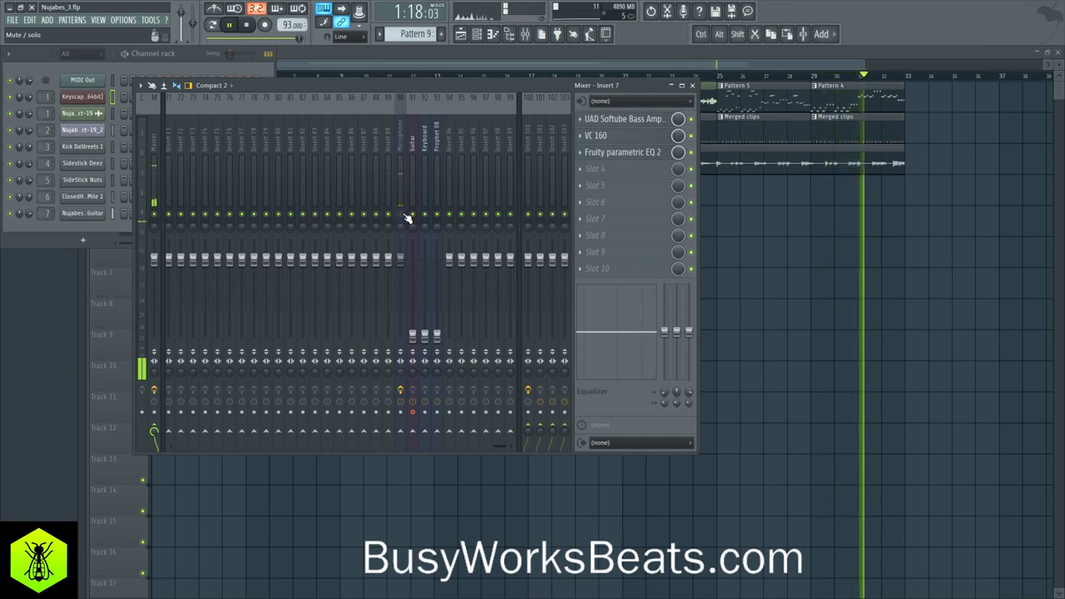
key(space)
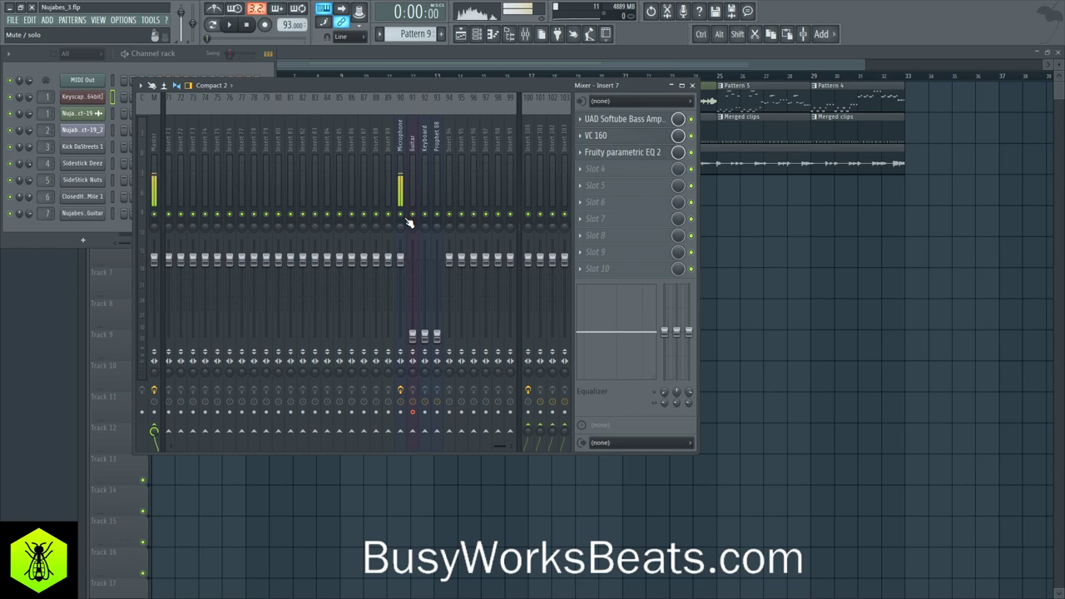
key(space)
click(401, 258)
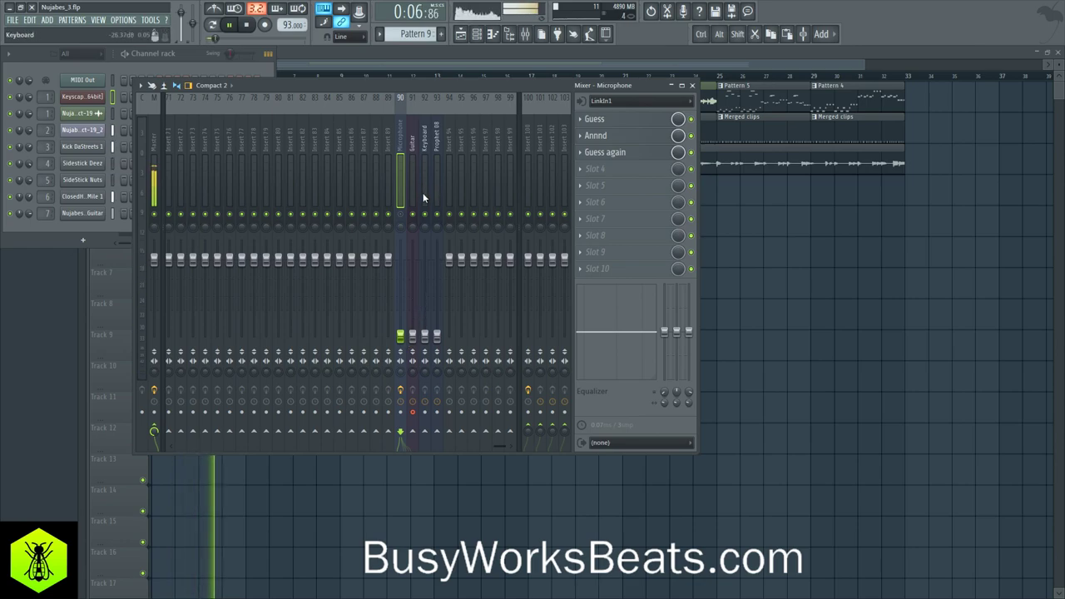
right_click(811, 280)
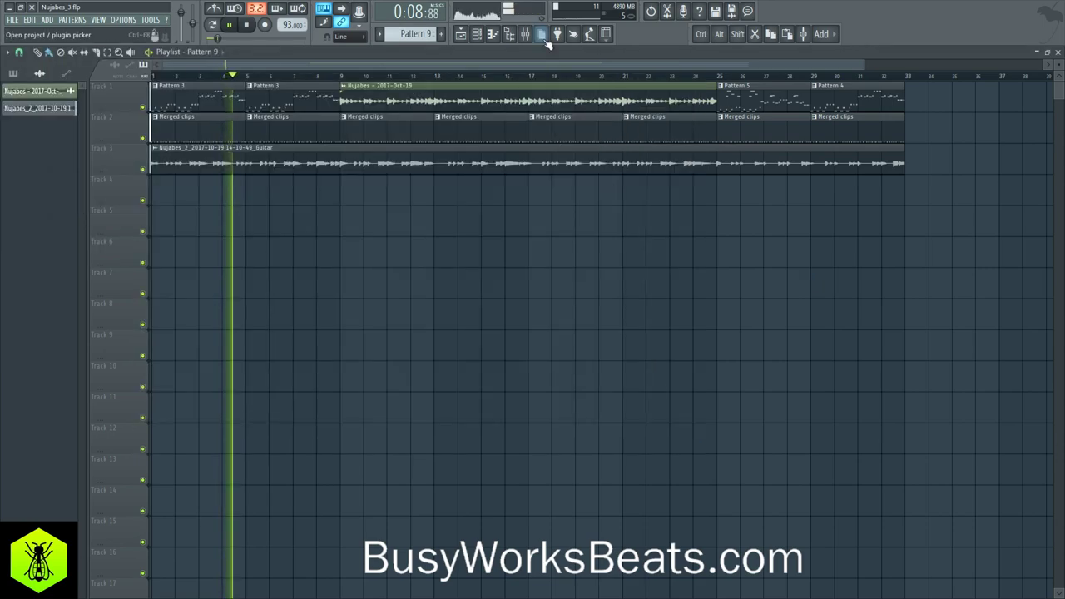
Return to the guitar's mixer track, Insert 7, and bypass its UAD Softube bass amp and VC 160 effects.
click(525, 34)
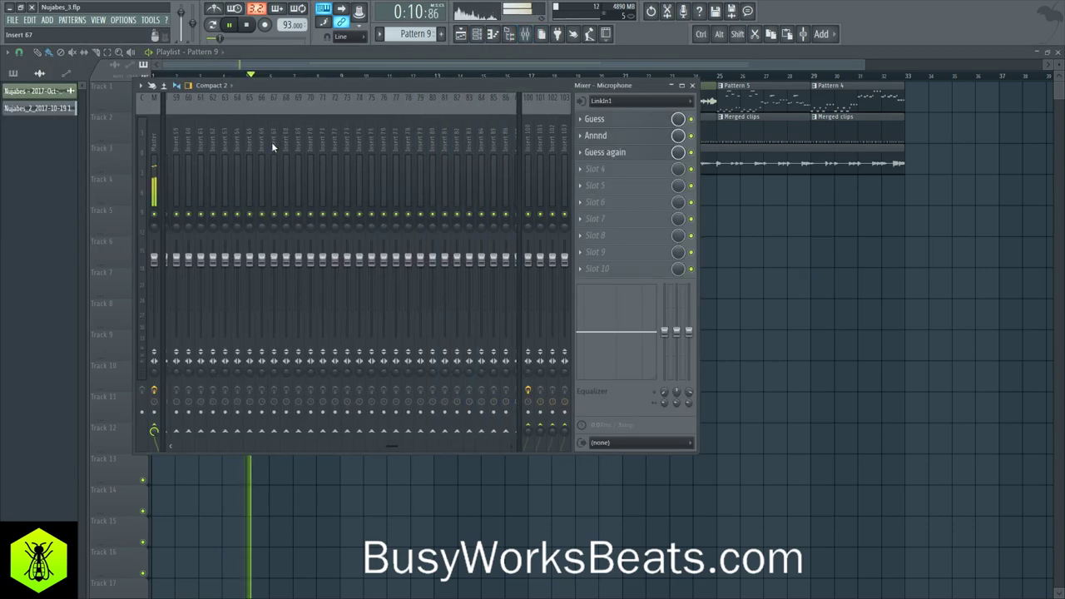
scroll(272, 144, up, 5)
click(268, 145)
key(Left)
key(Left)
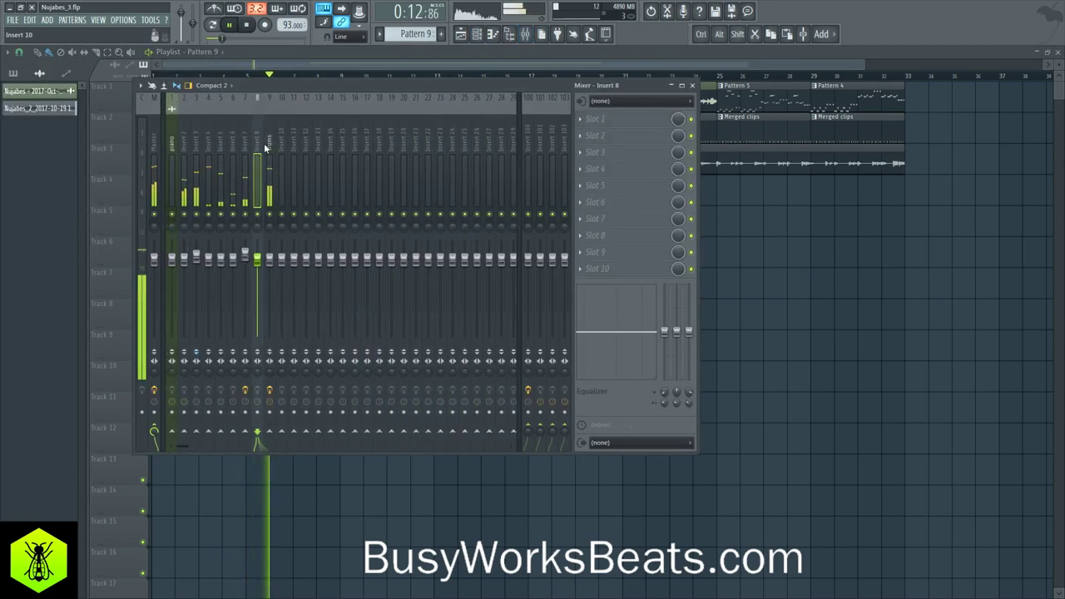
click(690, 119)
click(690, 135)
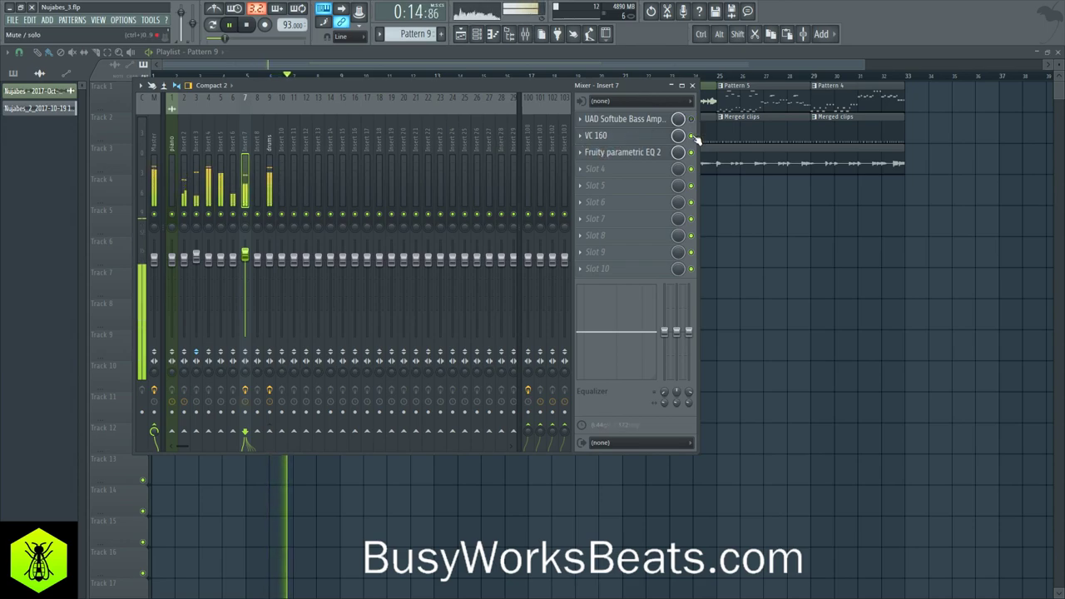
Increase the low-frequency boost of band 2 in Insert 7's Fruity parametric EQ 2 while the song plays.
click(653, 153)
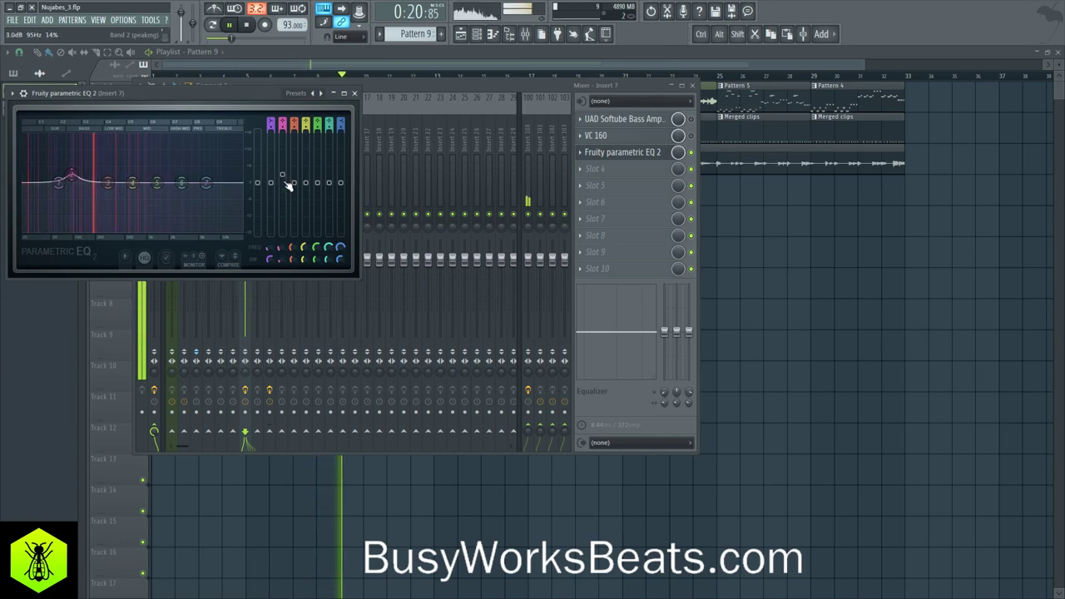
drag(67, 176, 70, 176)
drag(283, 174, 282, 171)
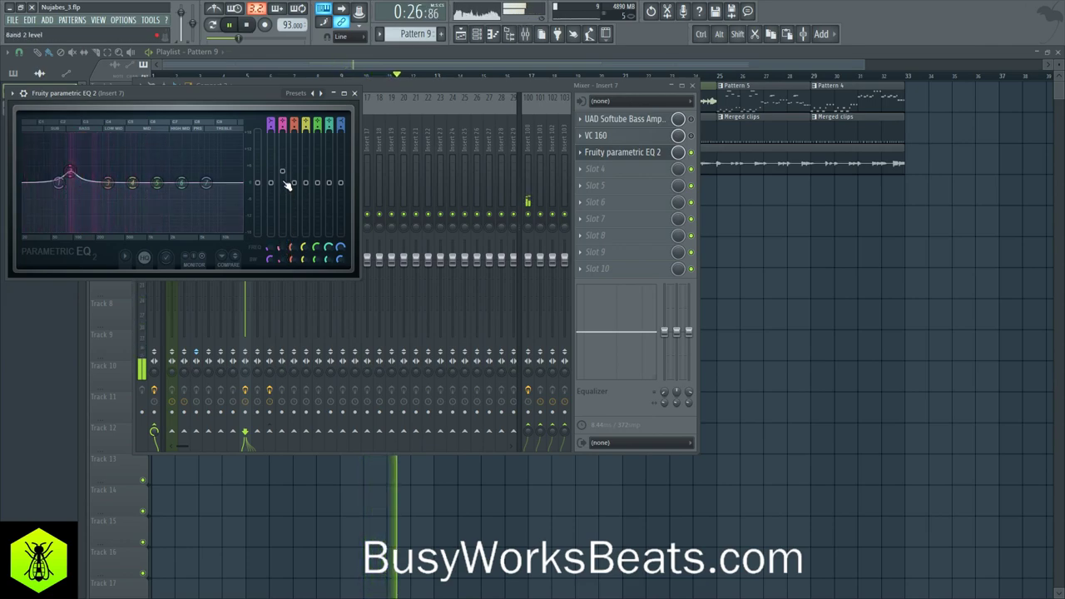
drag(71, 178, 72, 162)
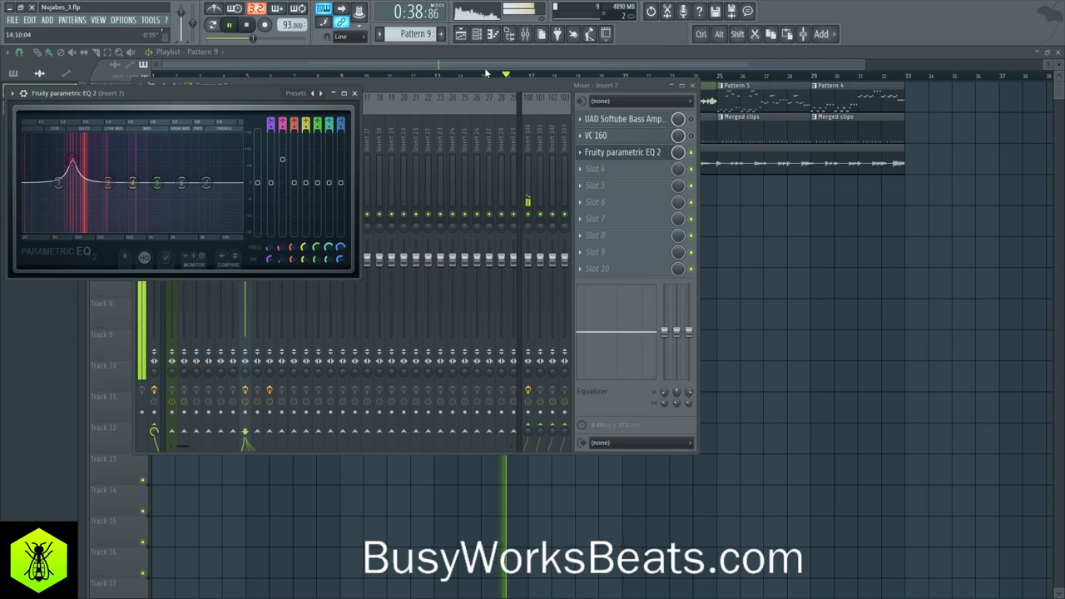
Check the channel settings of the Nujabes - 2017-Oct-19 recording and the guitar audio clip, and stop playback.
click(476, 33)
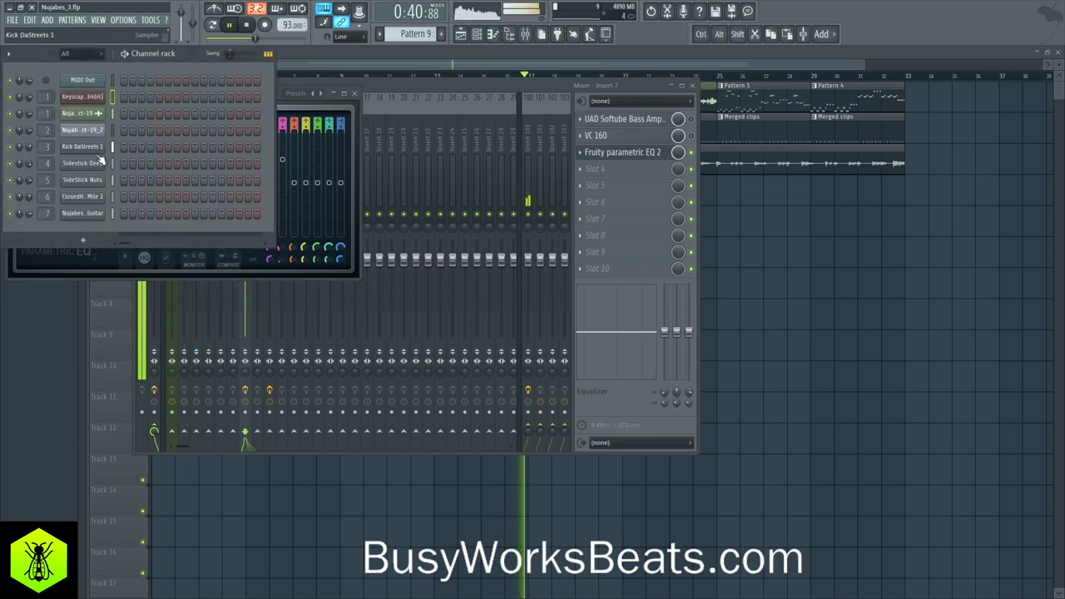
click(88, 115)
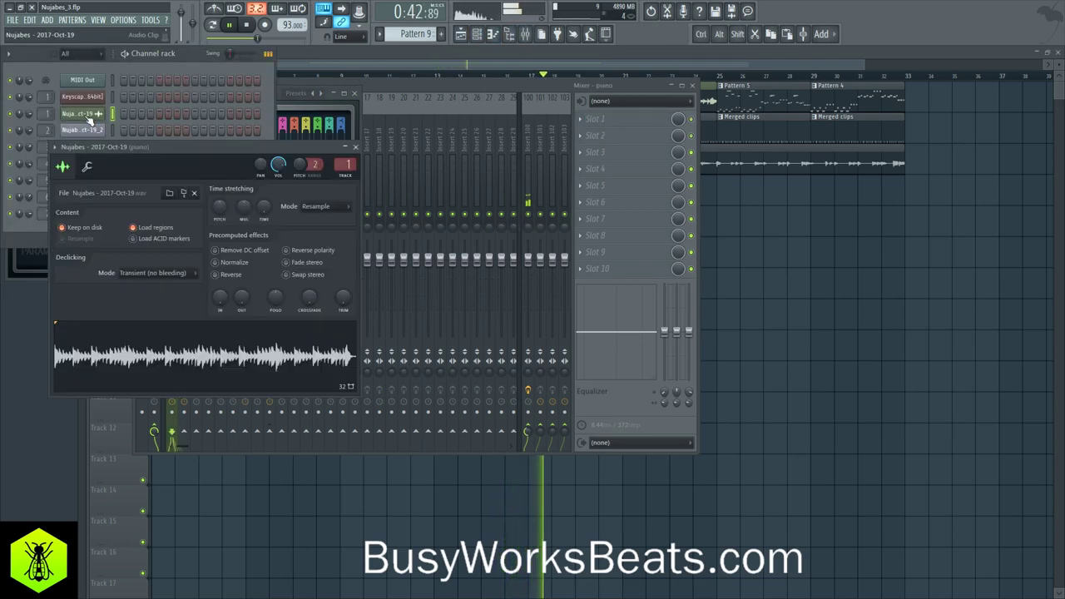
right_click(921, 271)
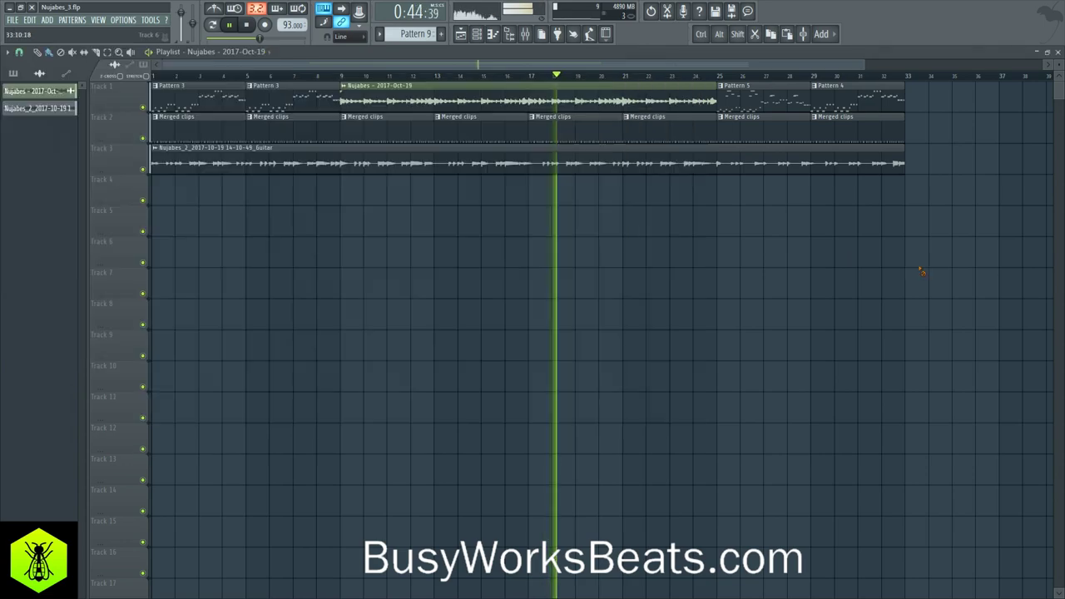
click(158, 154)
click(175, 188)
key(space)
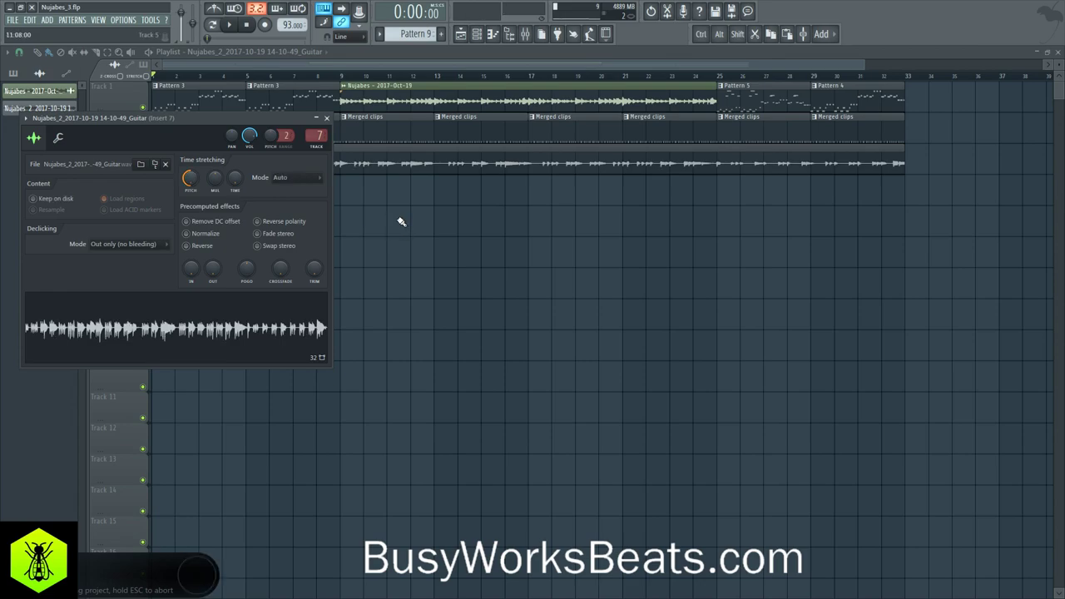
Review Insert 7's EQ while the song plays, and re-enable its bass amp and VC 160 effects.
key(F9)
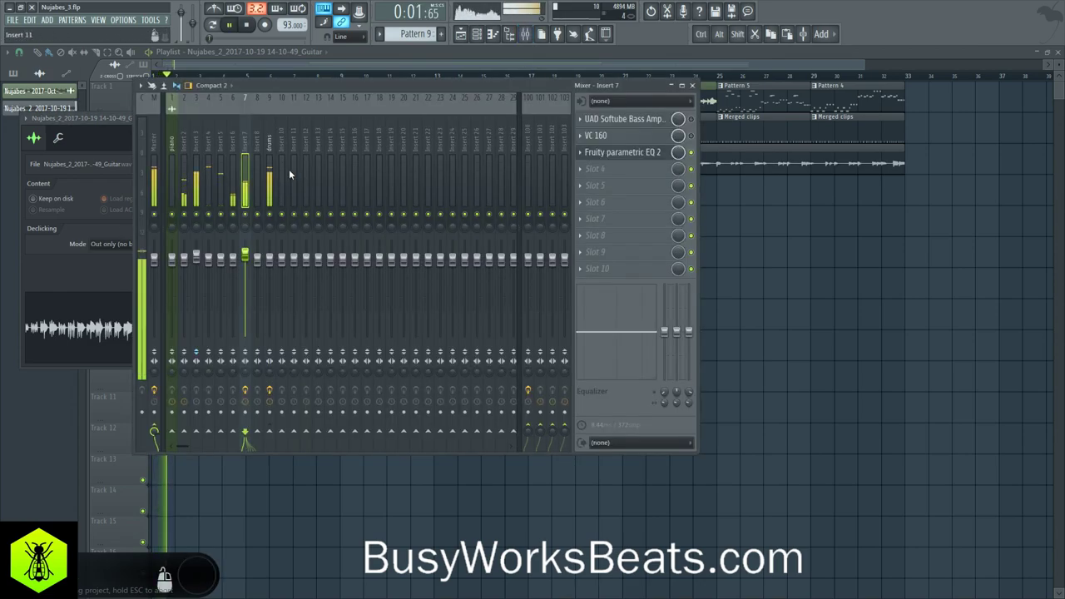
click(637, 151)
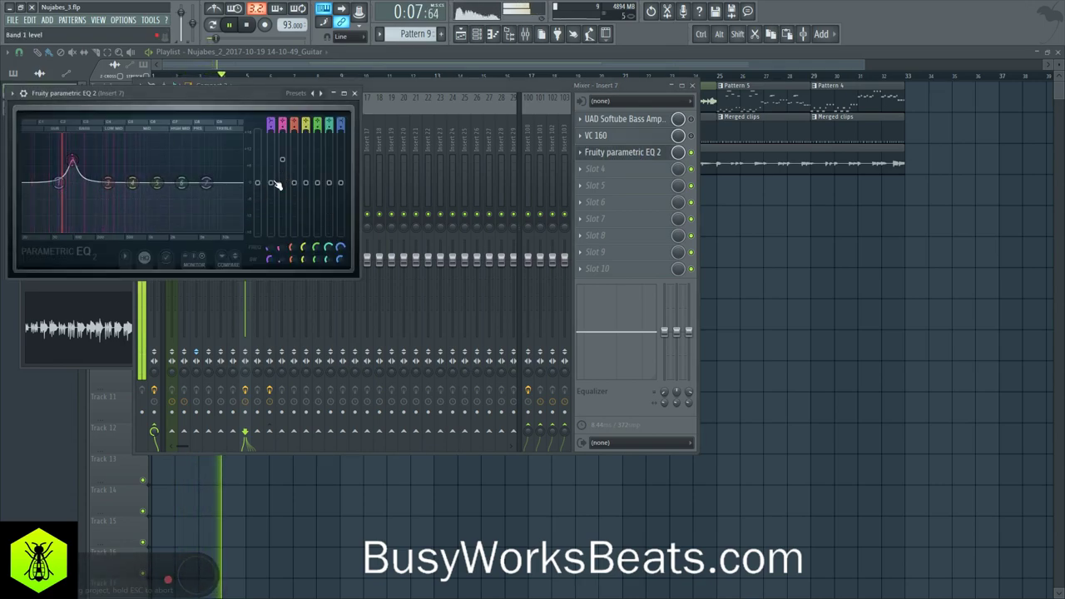
click(354, 93)
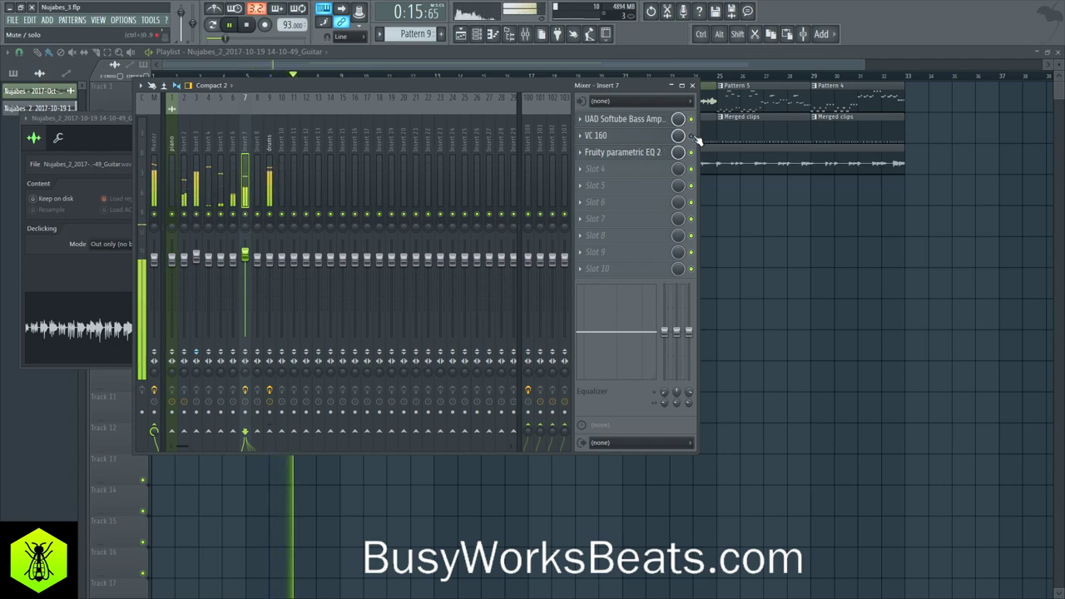
click(691, 136)
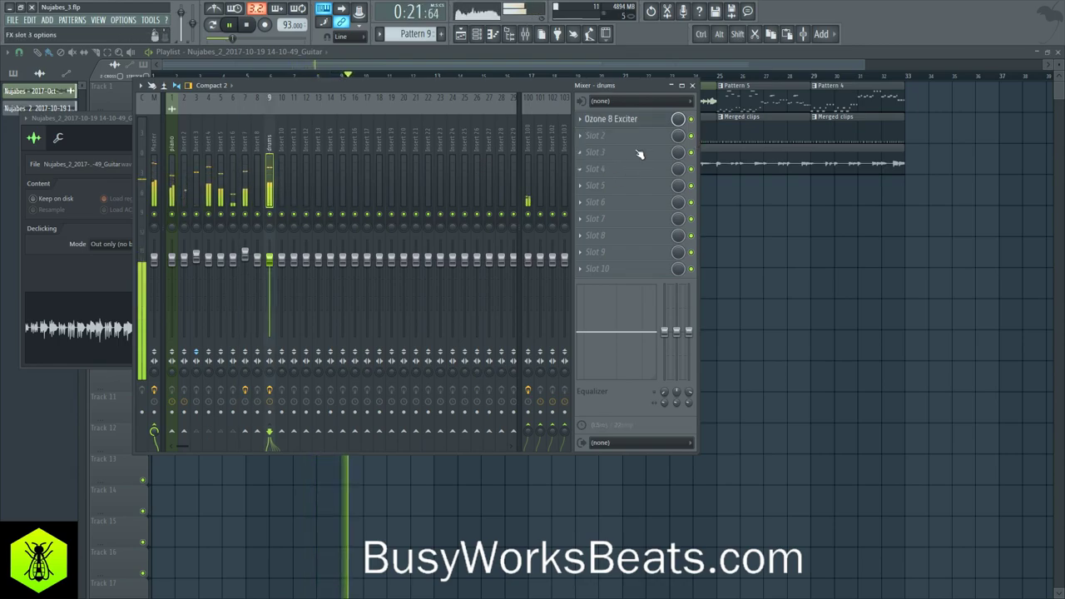
Add Fruity parametric EQ 2 to the drums mixer track, boosting the lows with band 2 and the highs with band 7.
click(594, 151)
click(189, 236)
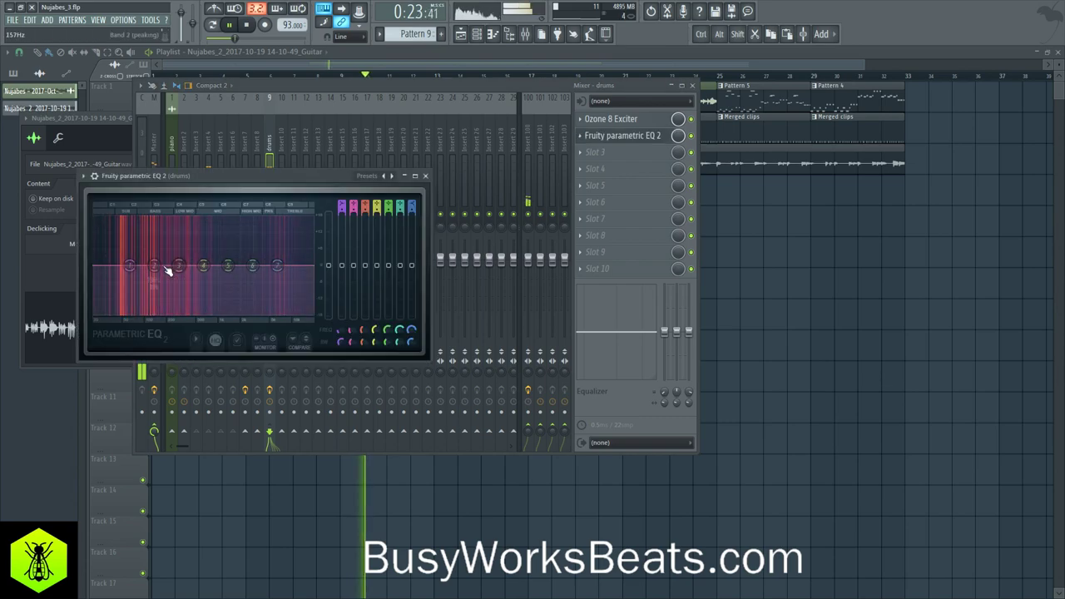
drag(155, 266, 134, 252)
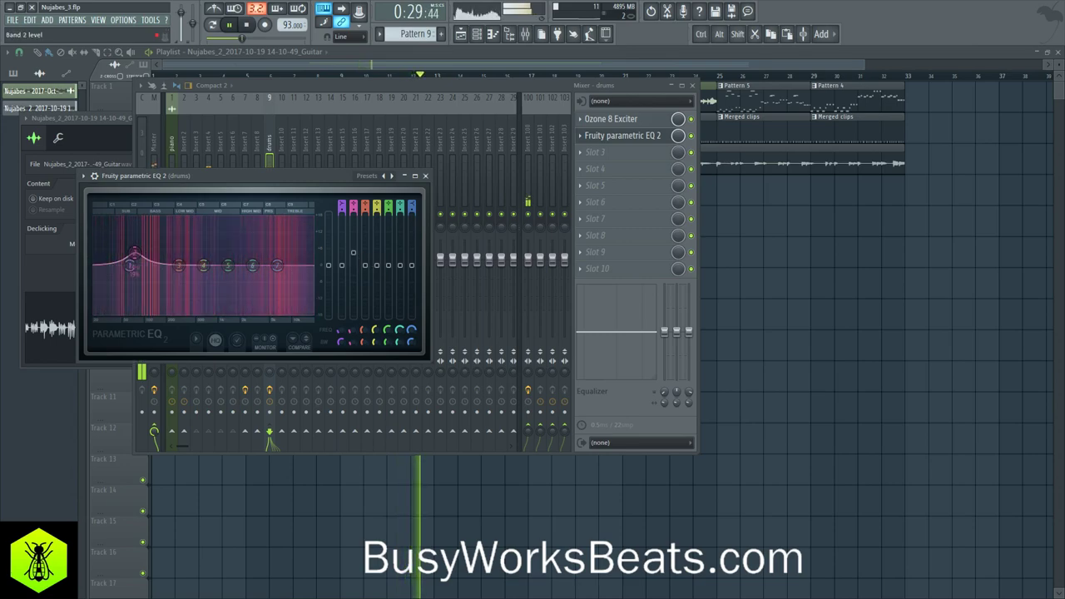
mouse_move(271, 264)
mouse_down()
mouse_move(256, 246)
mouse_move(256, 260)
mouse_up()
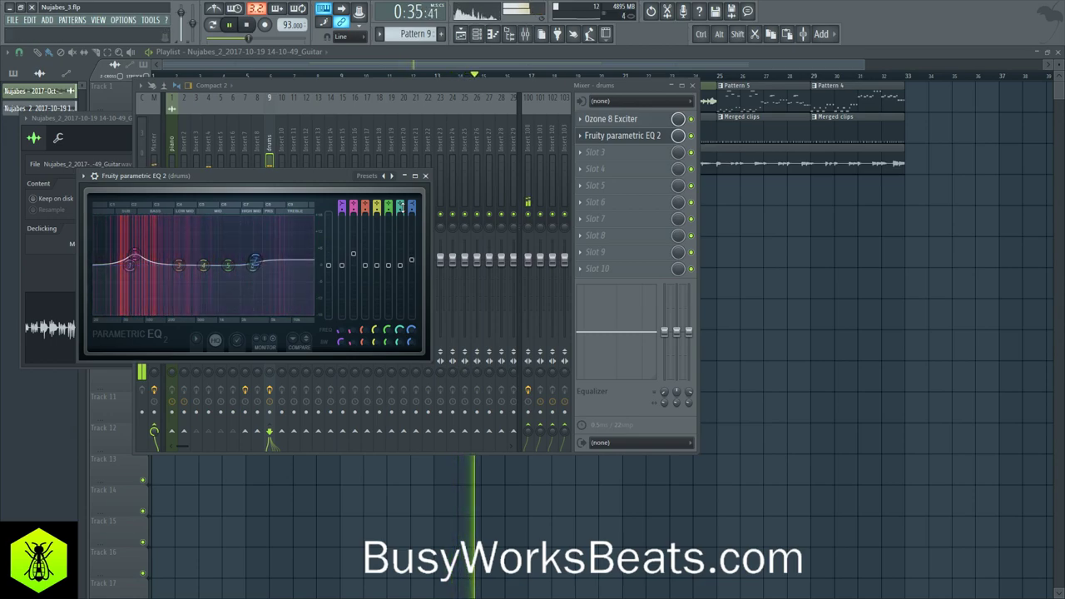
click(426, 175)
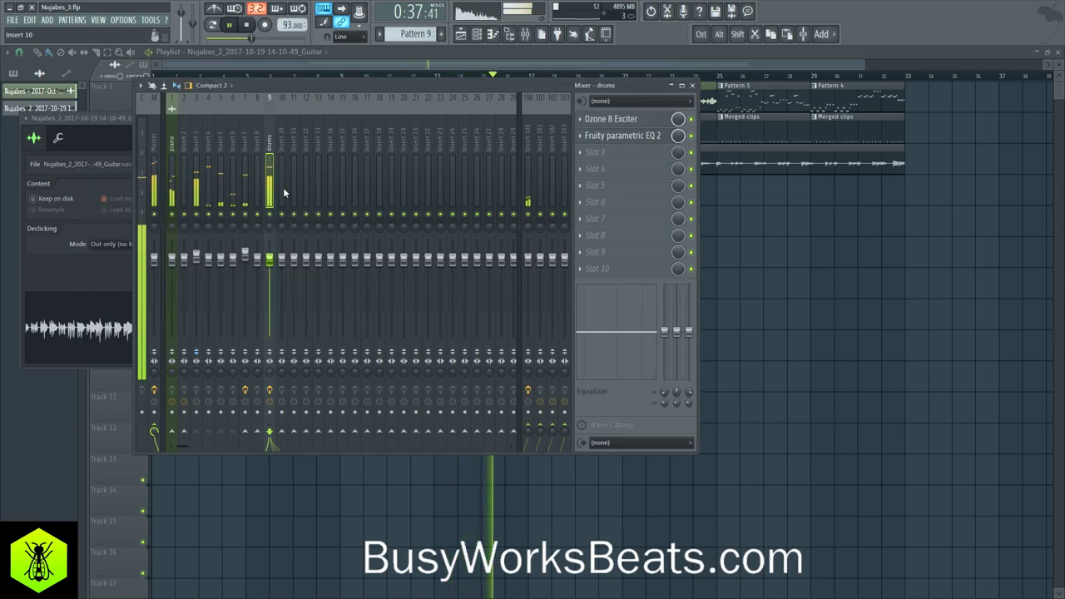
Listen to the song with the drums mixer track muted, stop playback, and save the project.
click(246, 133)
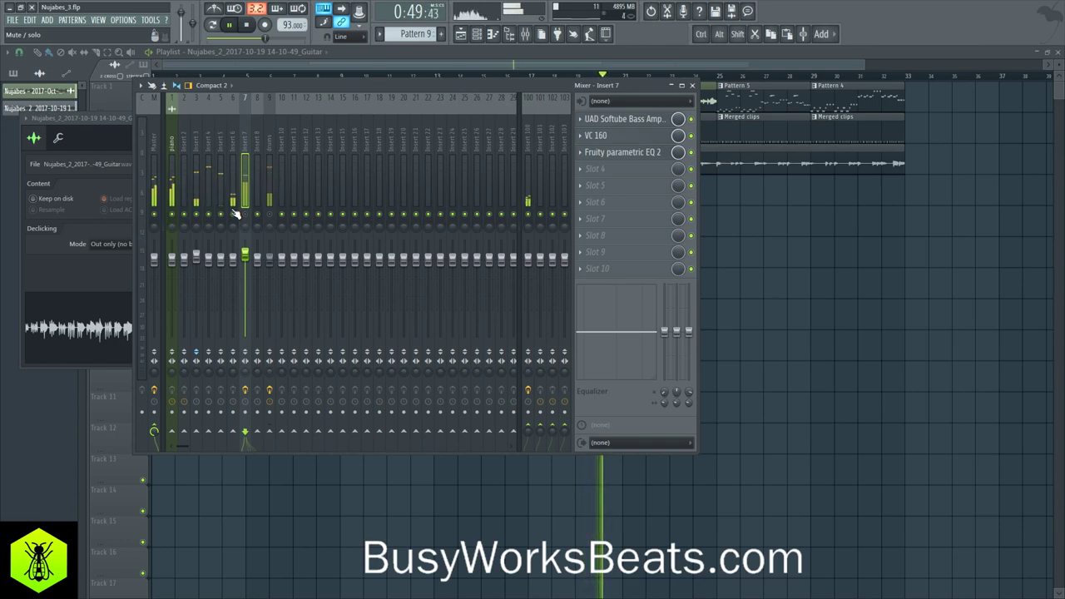
scroll(333, 147, down, 10)
scroll(332, 146, down, 5)
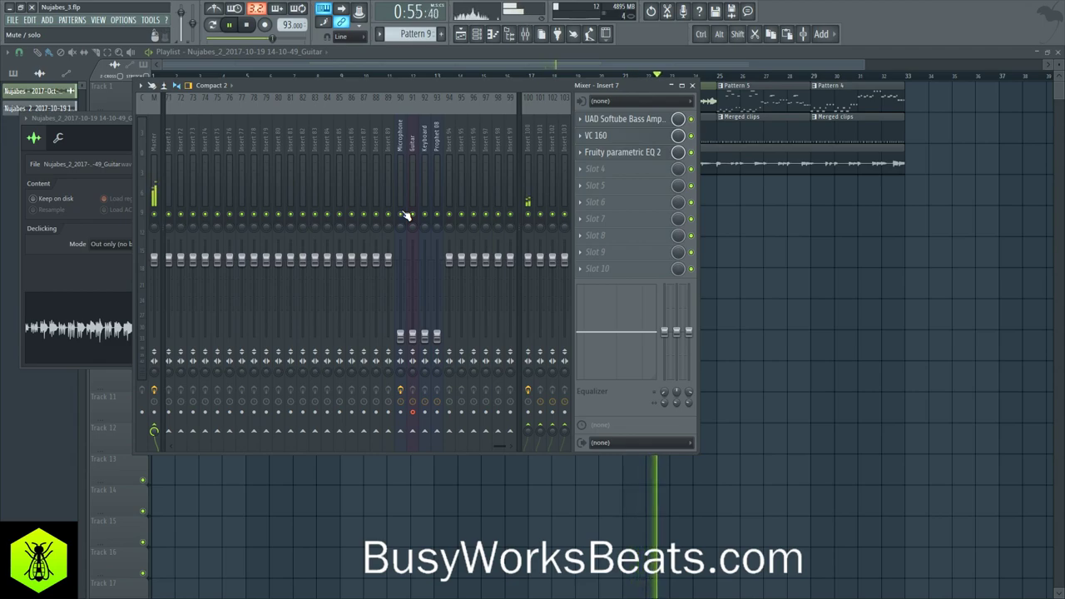
right_click(391, 332)
key(space)
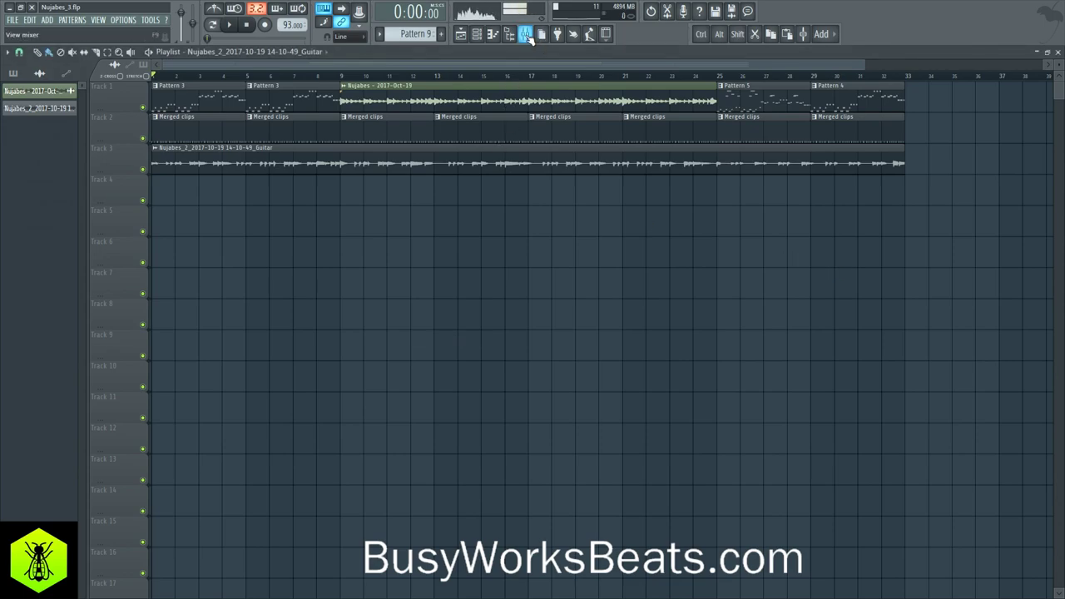
key(ctrl+s)
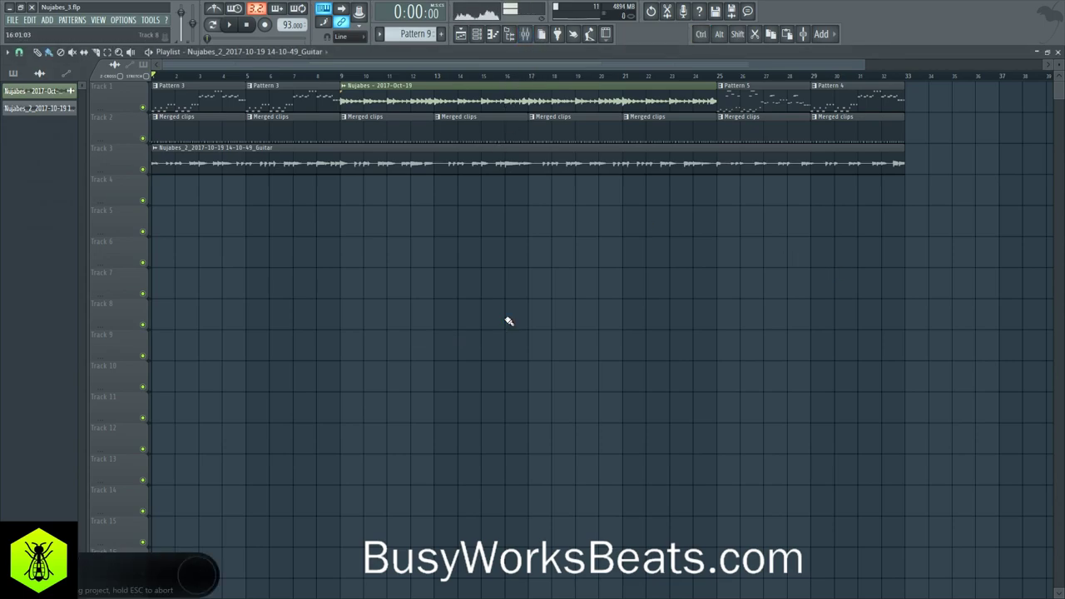
Check the first insert tracks in the mixer again, return to the playlist, and save the project.
click(525, 34)
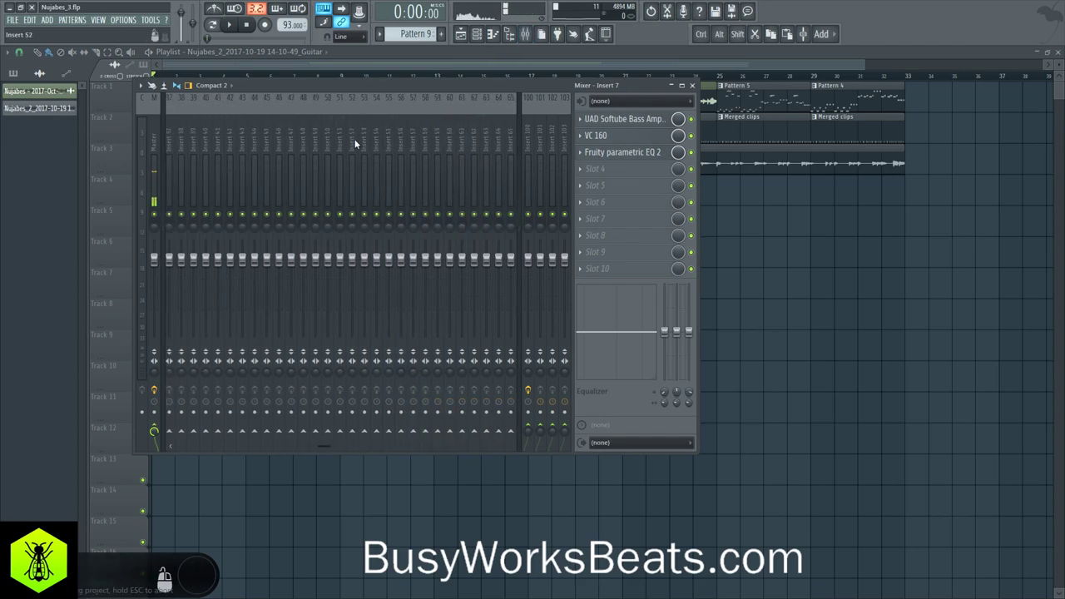
scroll(355, 144, up, 3)
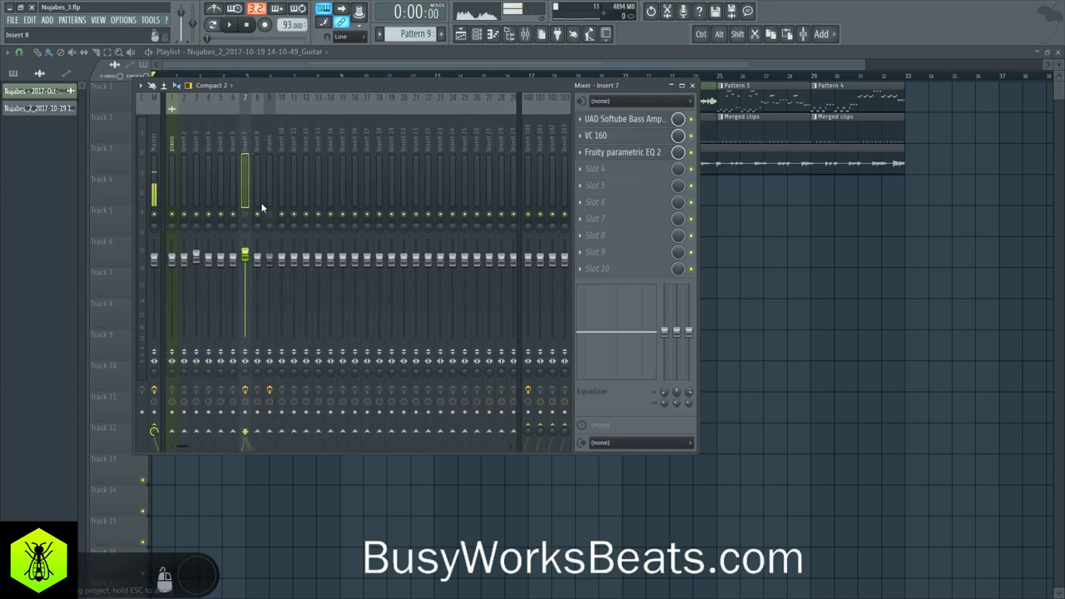
key(F9)
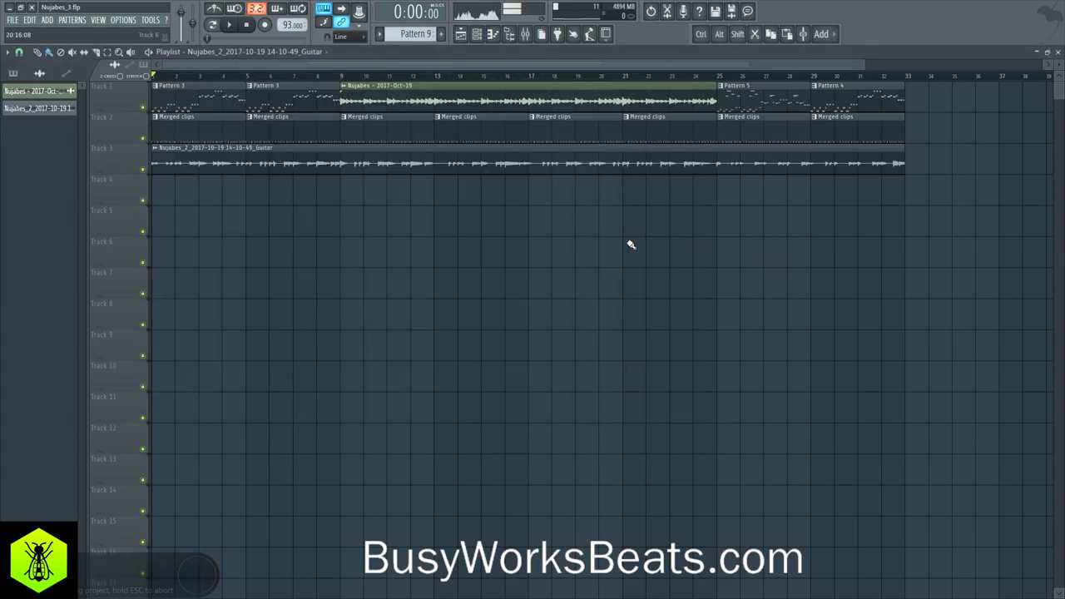
key(ctrl+s)
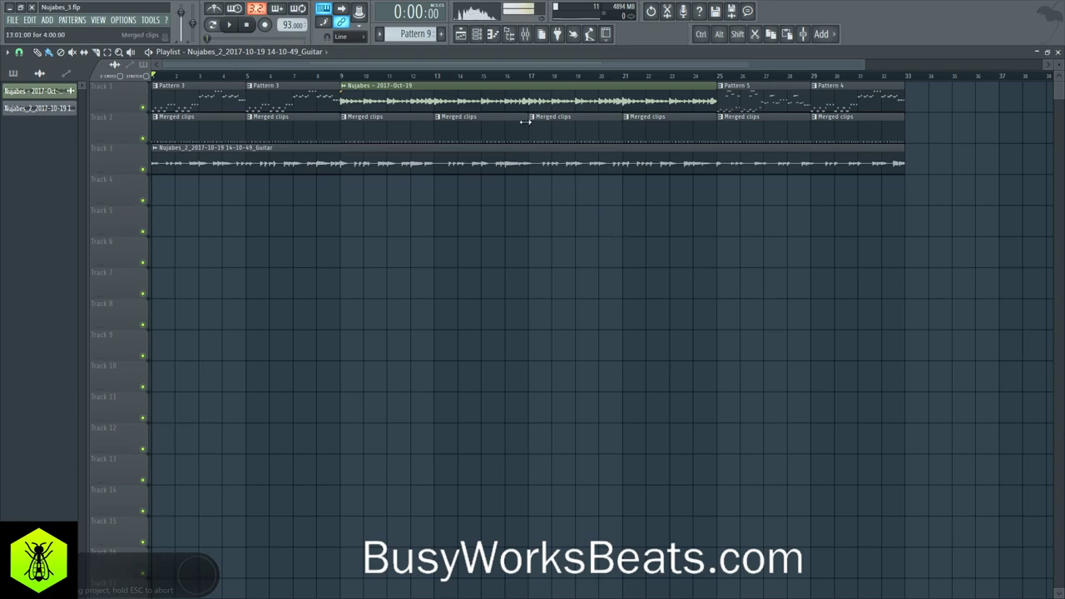
Take a brief look at the channel rack and play the song from the beginning in the playlist.
click(477, 38)
right_click(454, 214)
key(space)
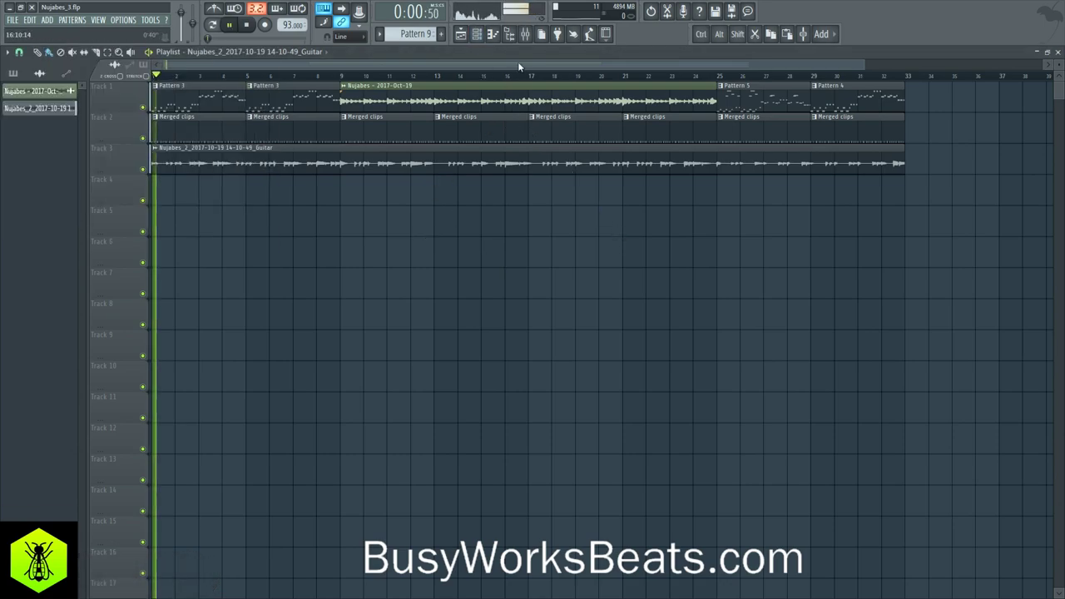
Inspect insert 7, the drums track and insert 3 in the mixer during playback, and return to the playlist.
click(531, 37)
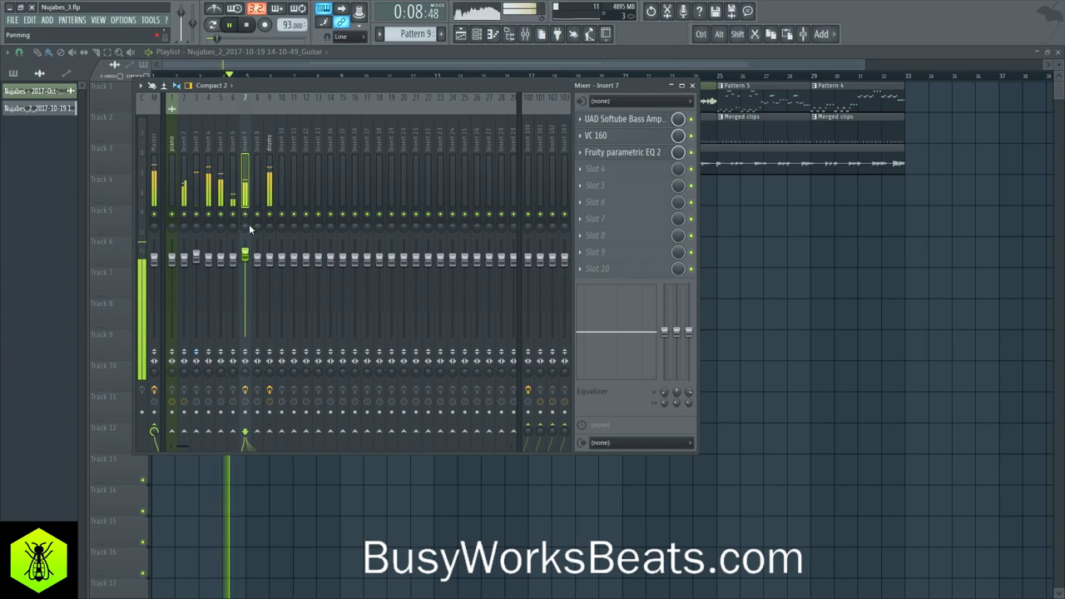
click(264, 170)
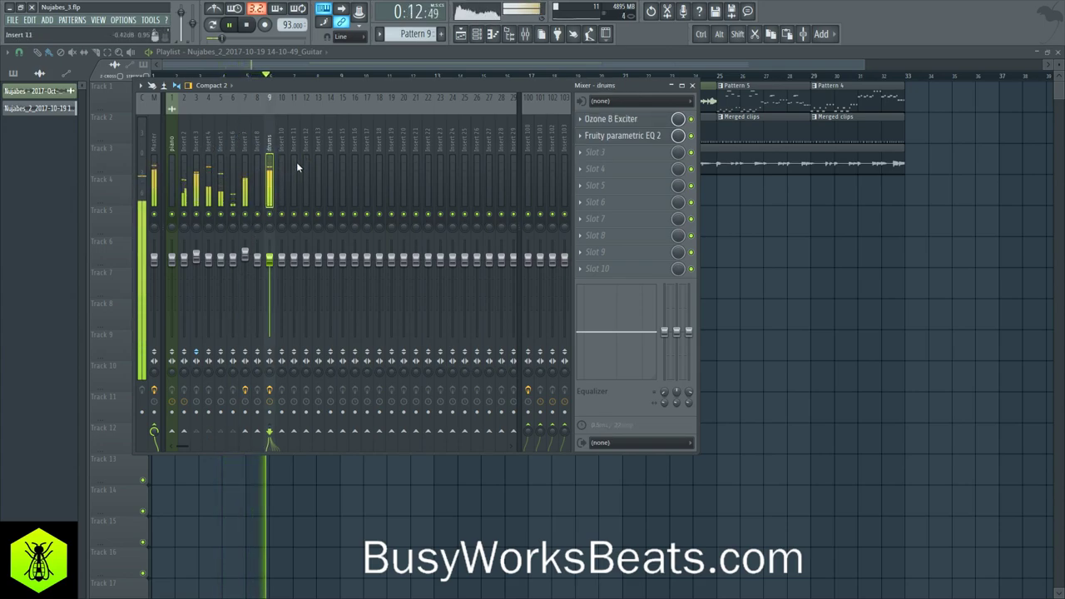
click(199, 139)
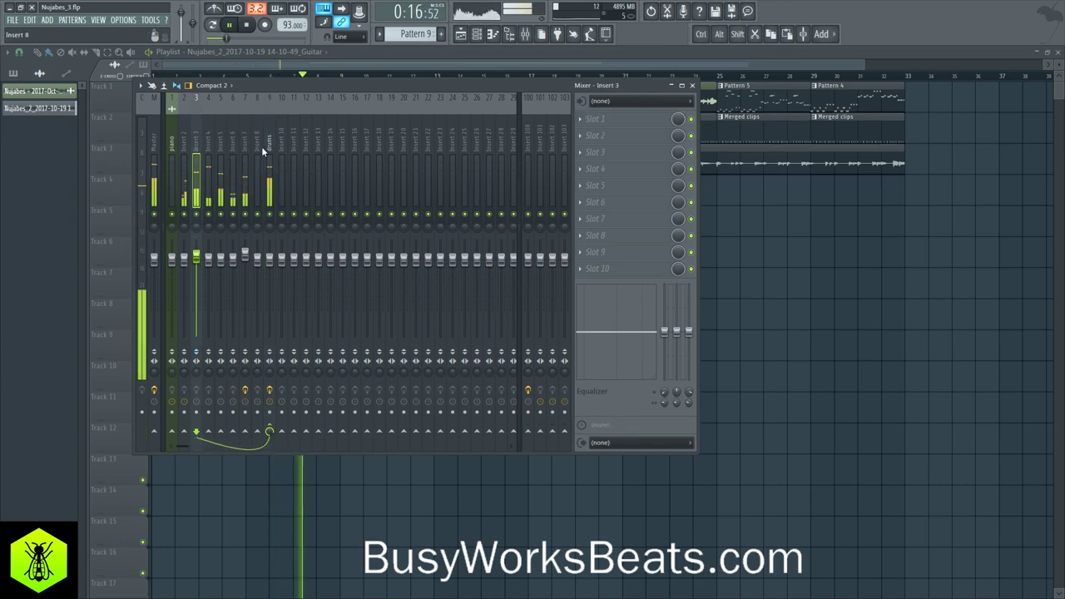
key(F9)
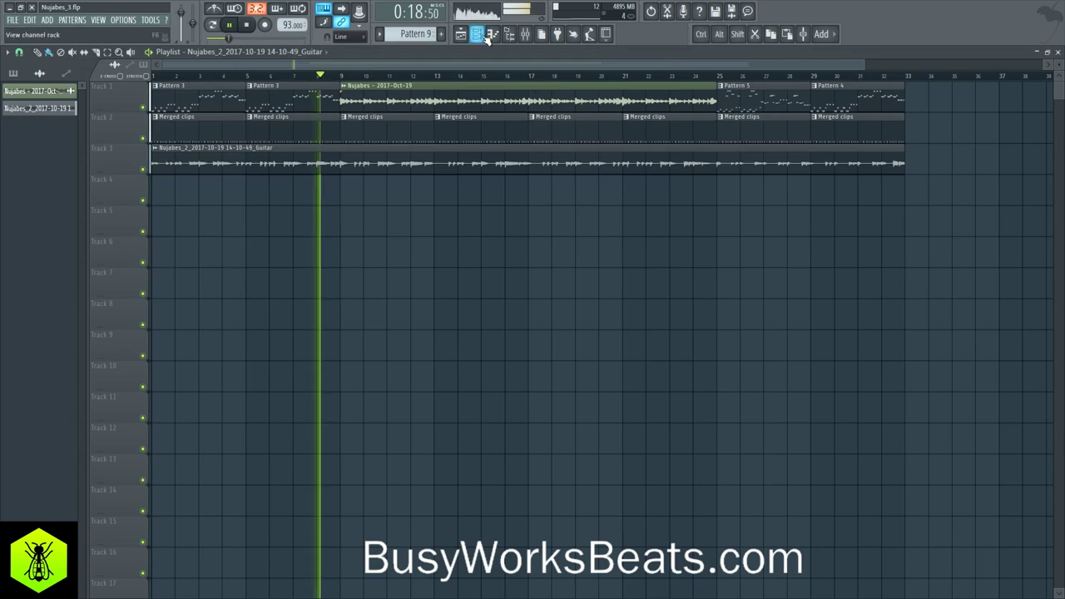
Stop playback and add a Kontakt 5 channel to the channel rack, moving its window clear of the channels.
key(F6)
key(space)
click(82, 239)
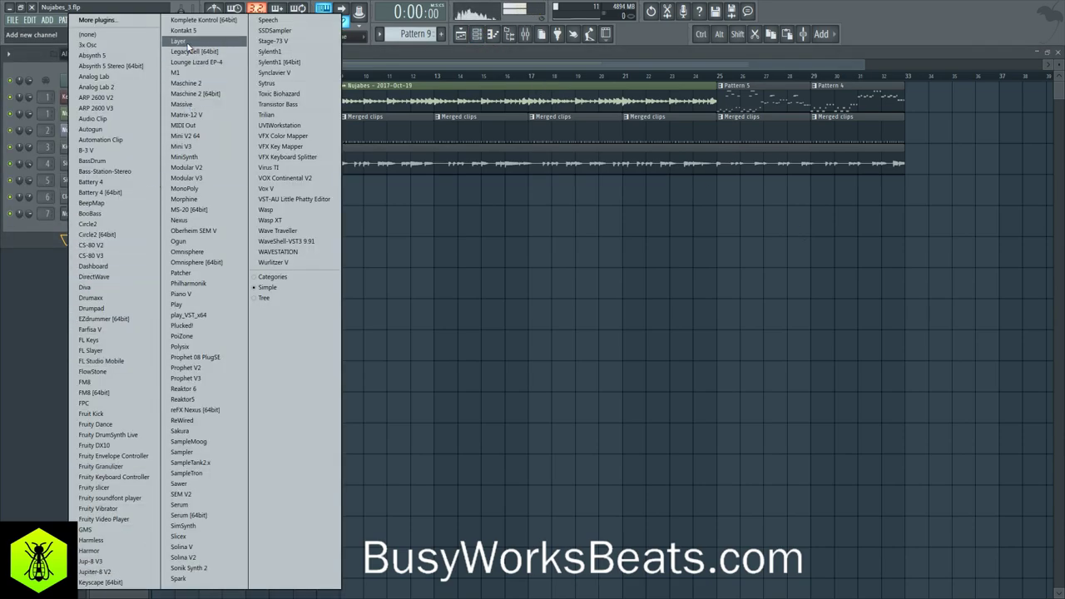
click(185, 30)
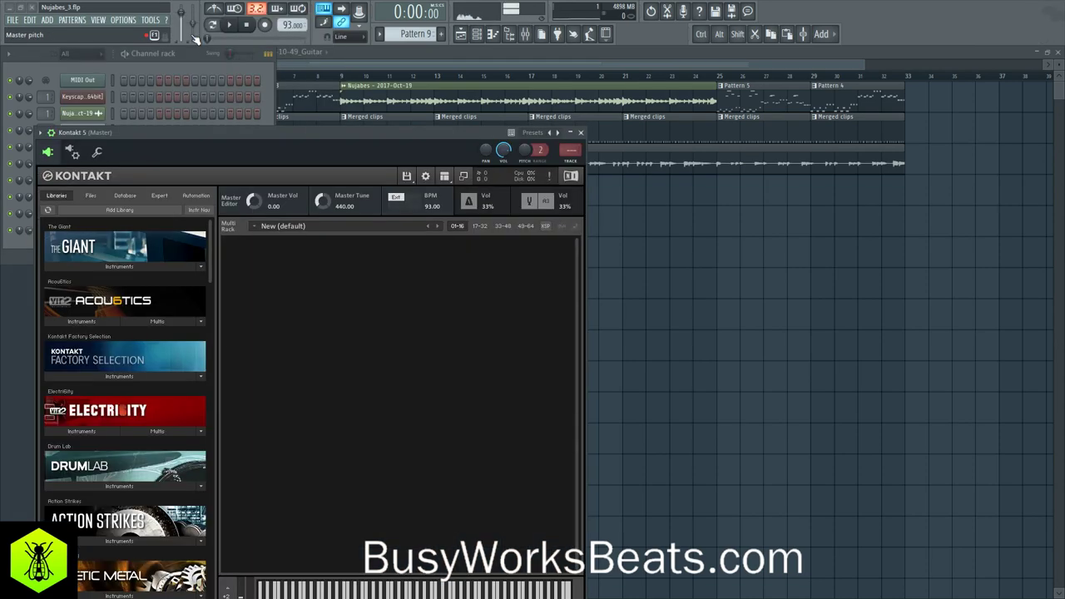
drag(230, 132, 340, 82)
Check the mixer for a free track and route the Kontakt 5 channel to insert 10.
drag(51, 231, 51, 208)
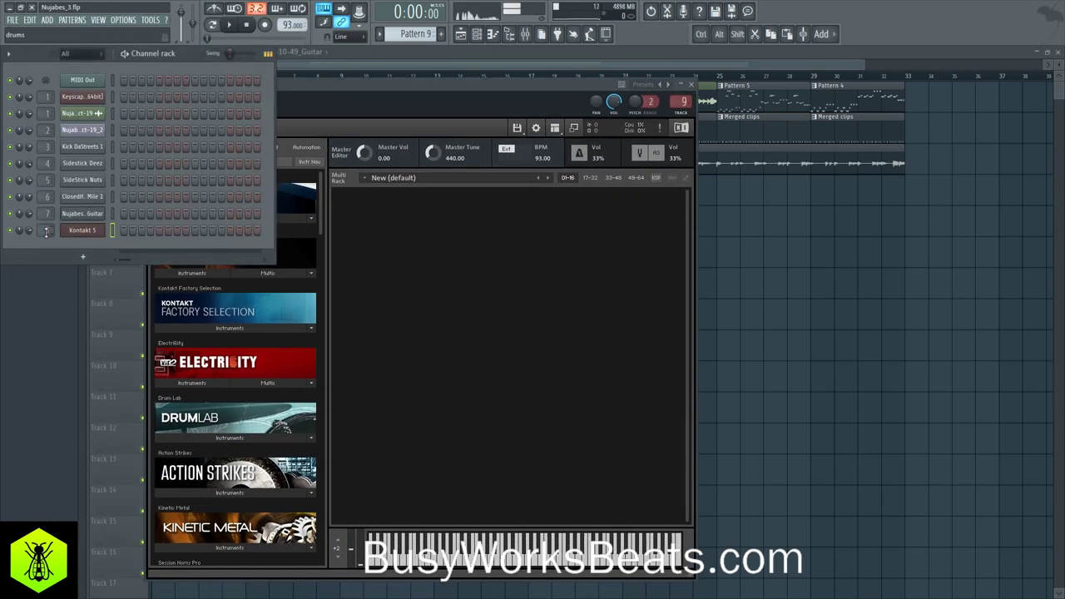
click(525, 33)
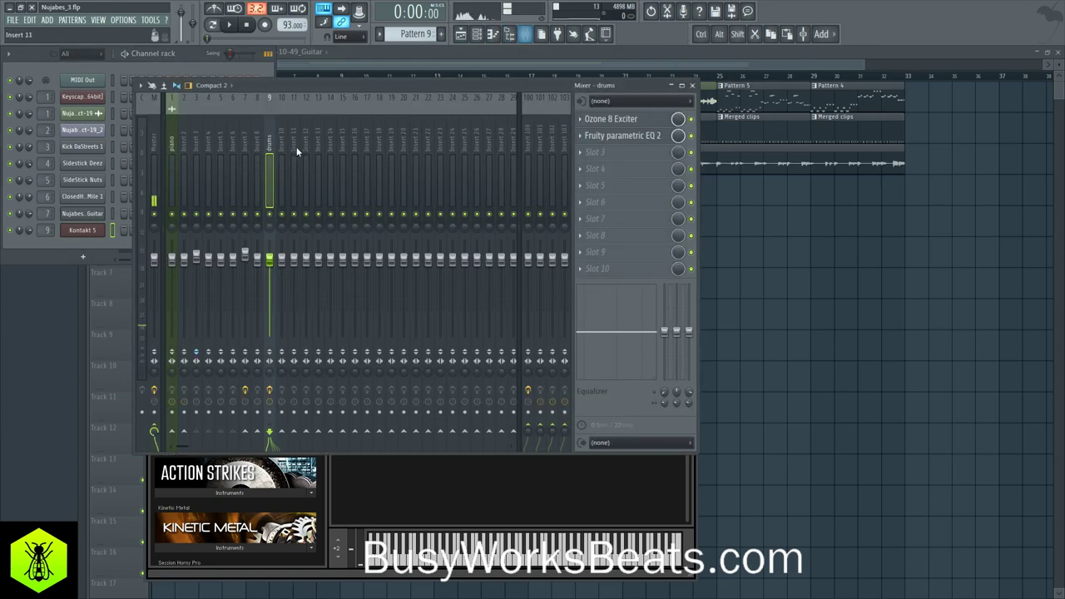
double_click(44, 231)
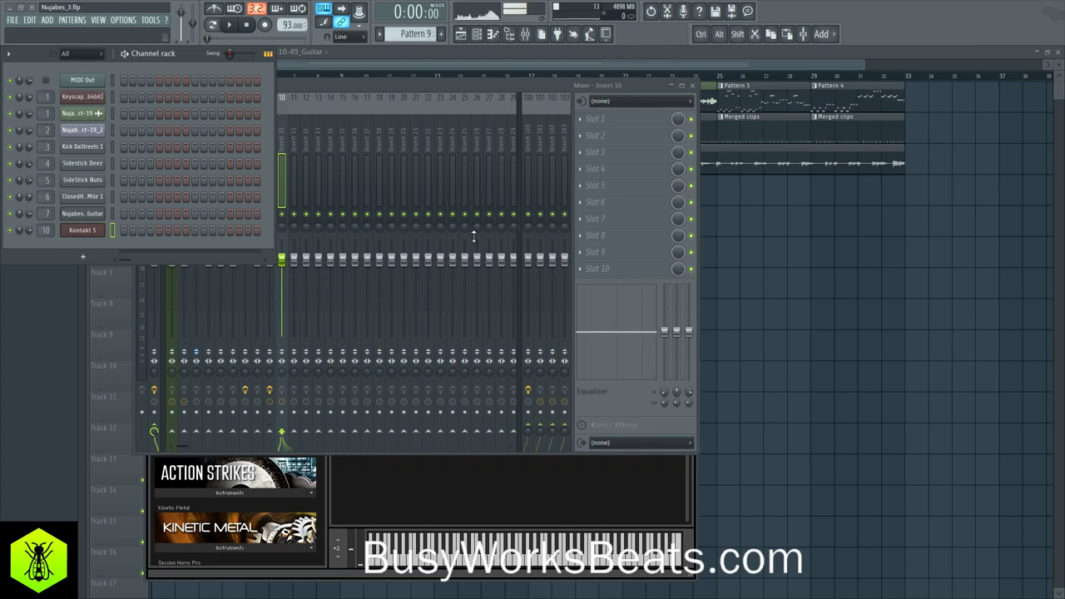
click(695, 86)
Load the Alto Sax instrument from the Session Horns Pro library into Kontakt.
drag(418, 83, 598, 81)
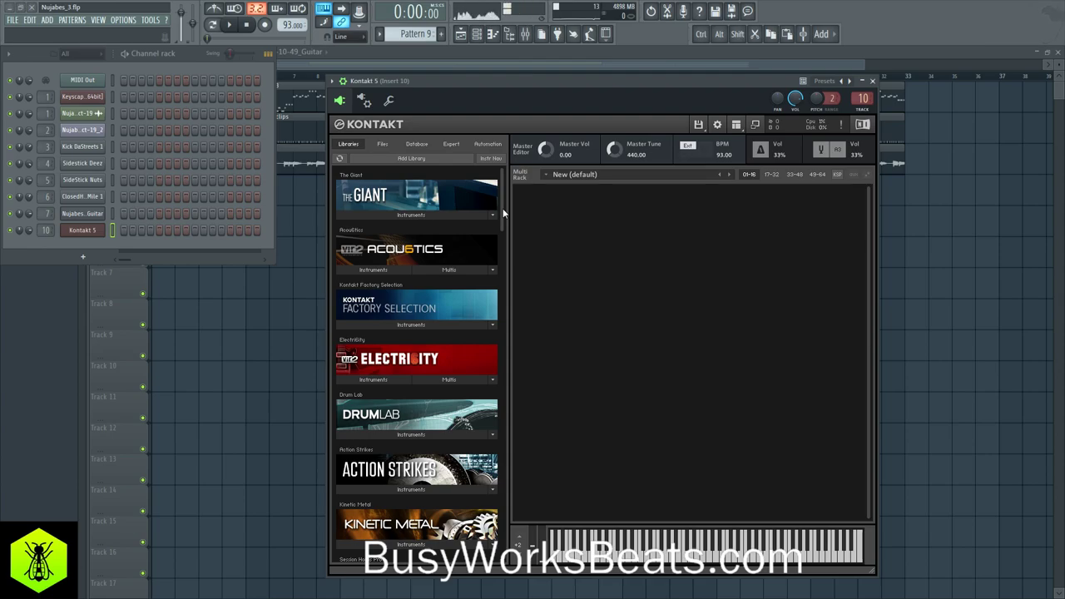
scroll(503, 213, down, 5)
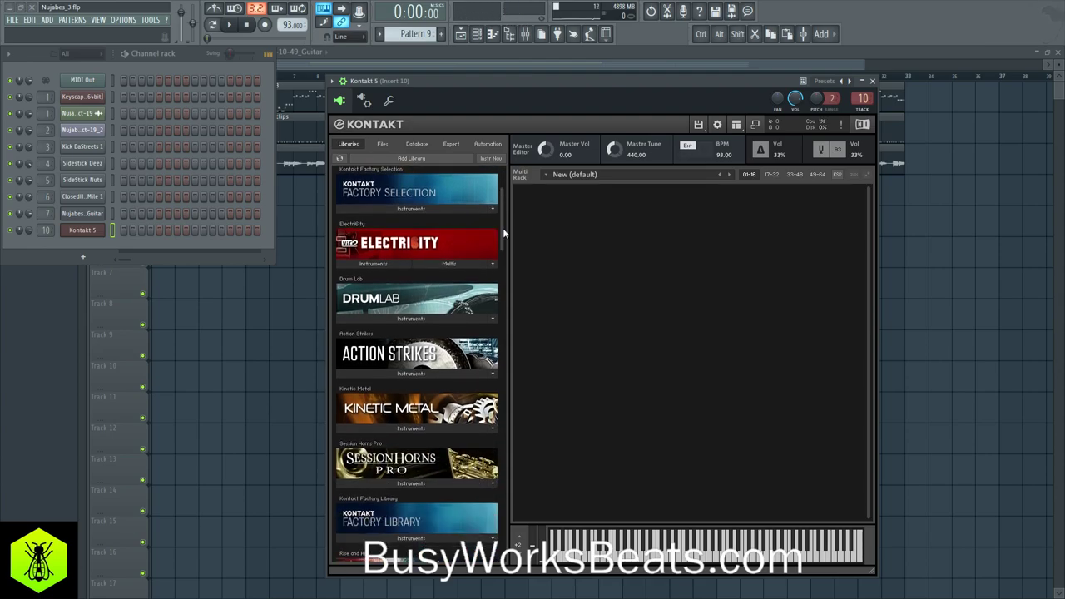
scroll(503, 241, down, 3)
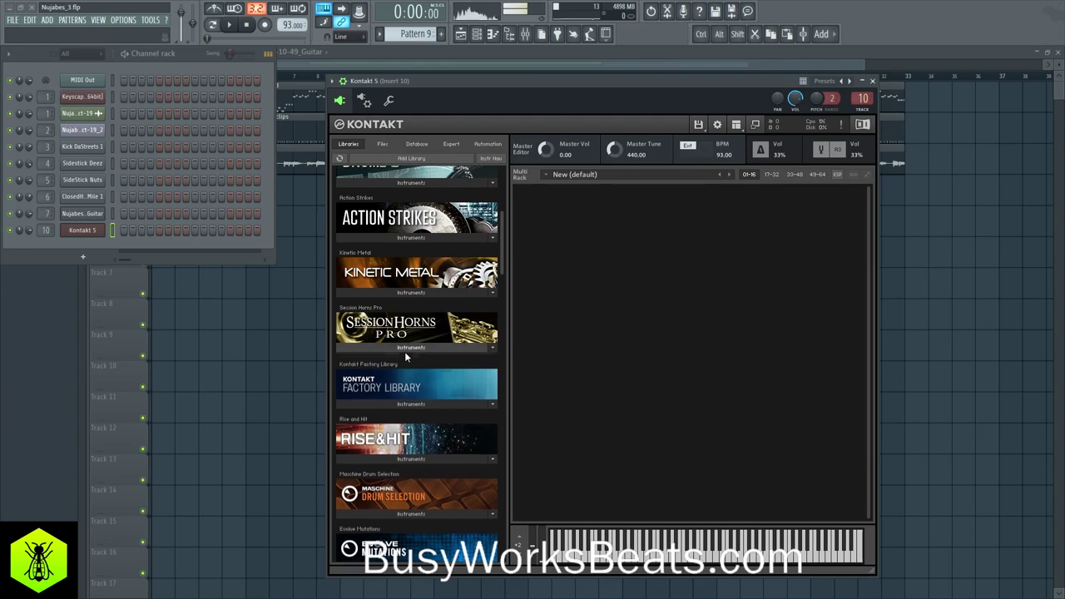
click(405, 350)
click(391, 381)
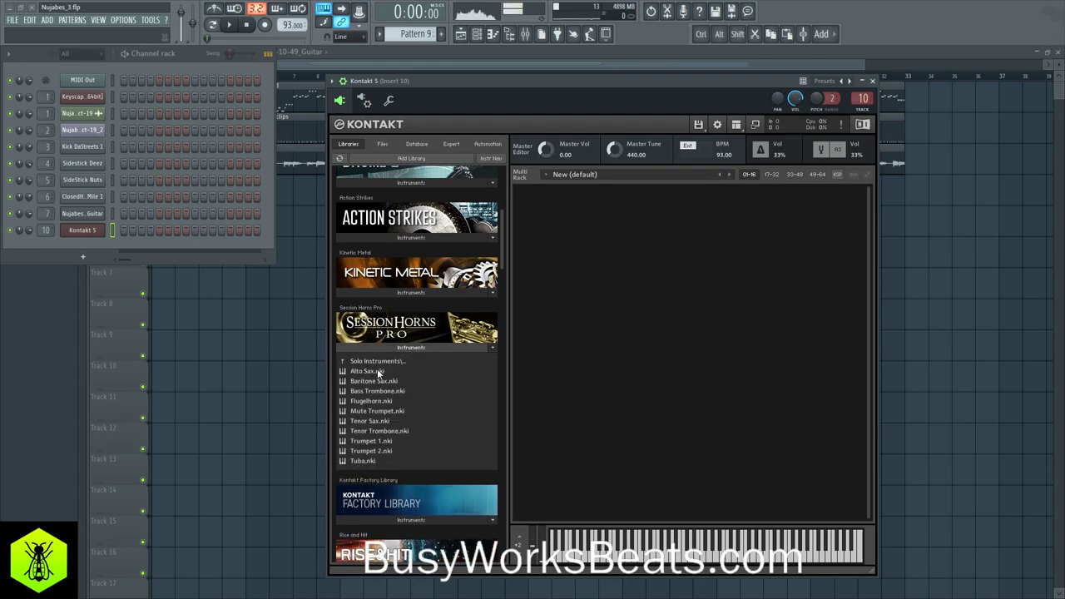
double_click(377, 370)
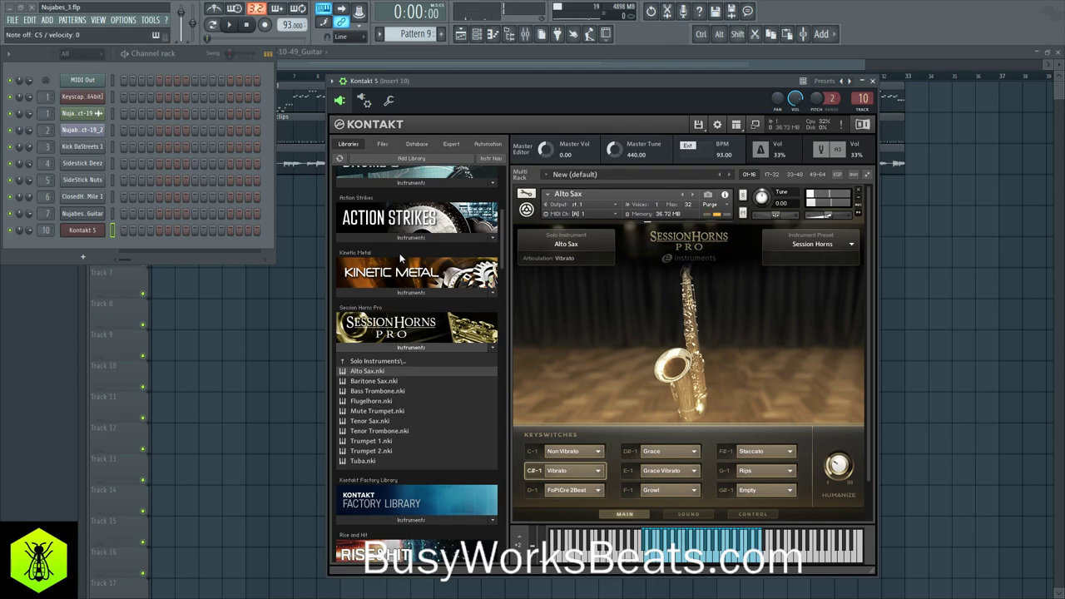
Play the song to try out the alto sax over it, and stop playback with the Kontakt window closed.
click(235, 27)
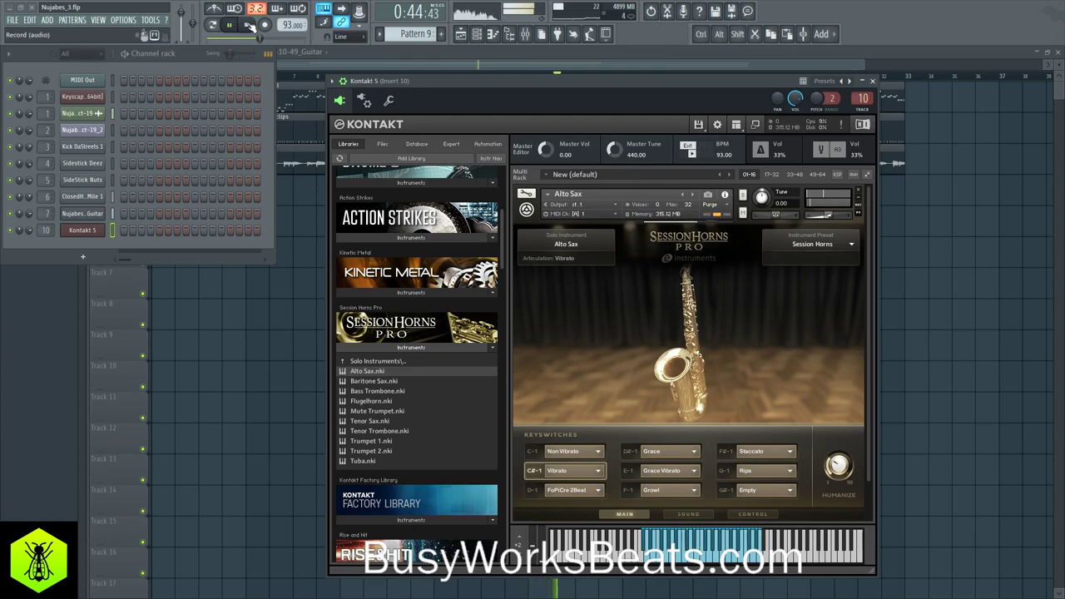
click(873, 83)
key(space)
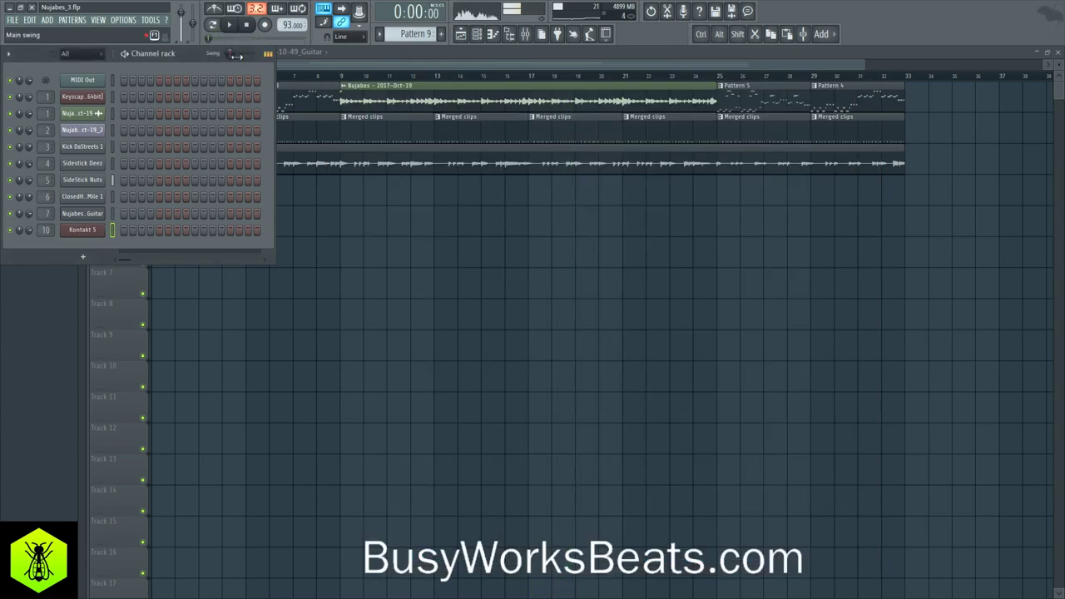
Record the alto sax melody as notes and automation into Pattern 9, and turn recording off.
click(264, 26)
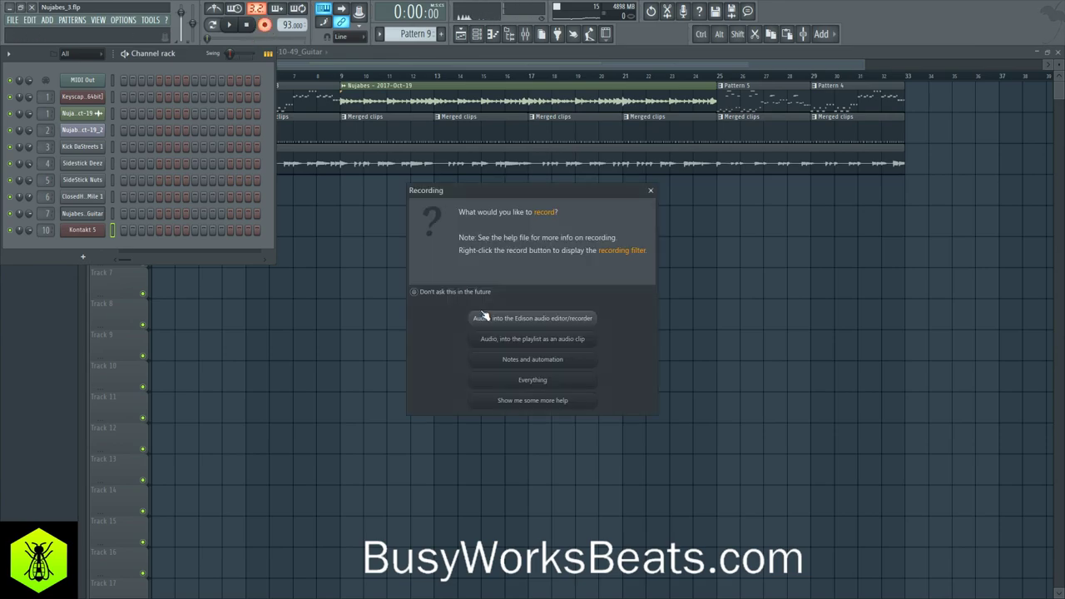
click(507, 358)
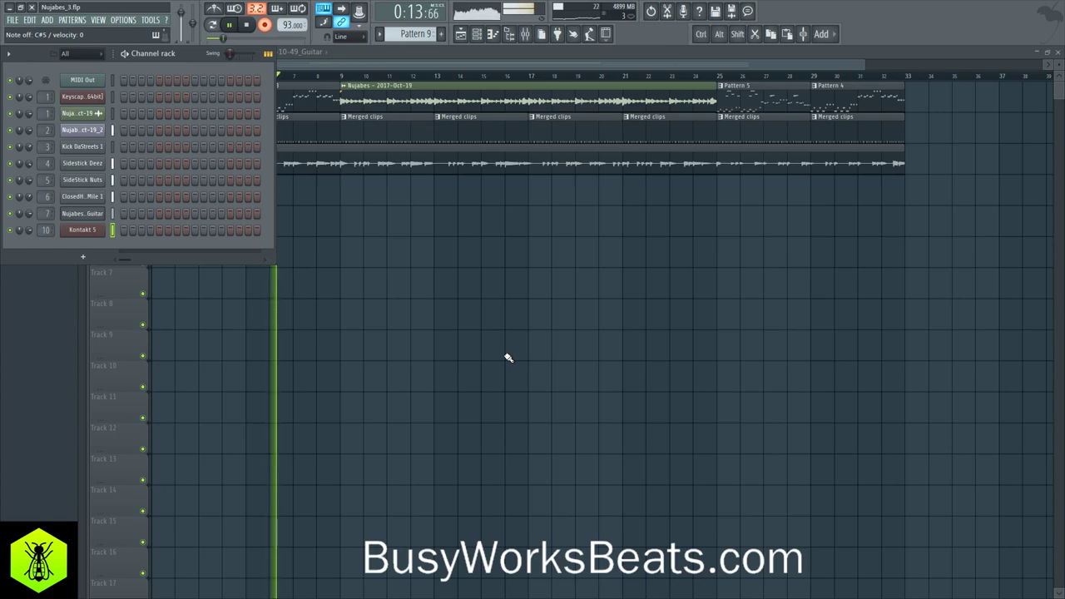
key(space)
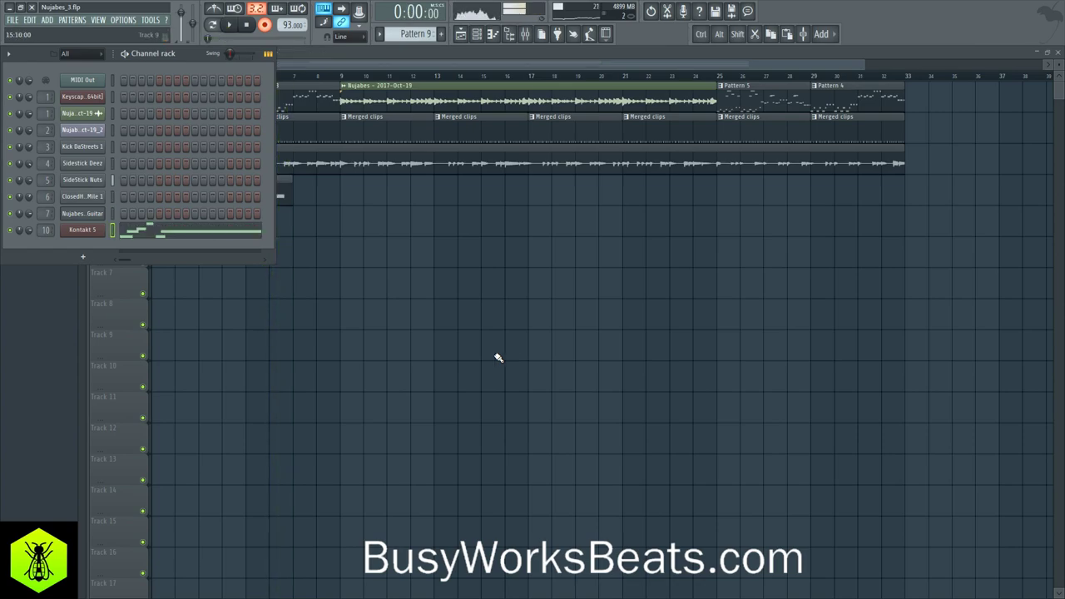
click(265, 26)
key(F6)
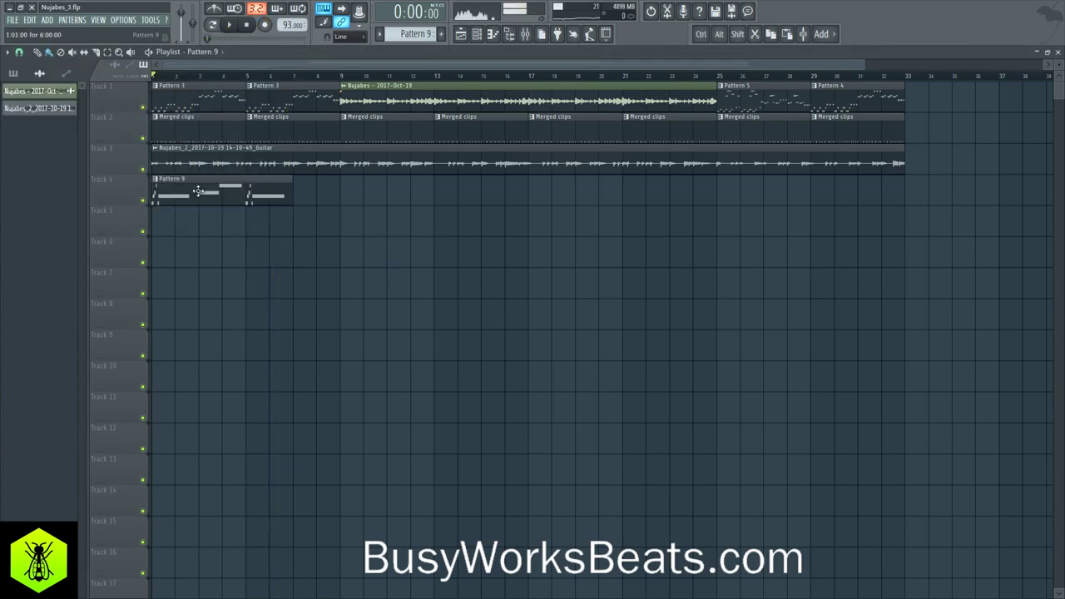
Delete the two long E5 and F#5 notes starting in bar 3 of Pattern 9's sax melody.
click(158, 184)
click(188, 223)
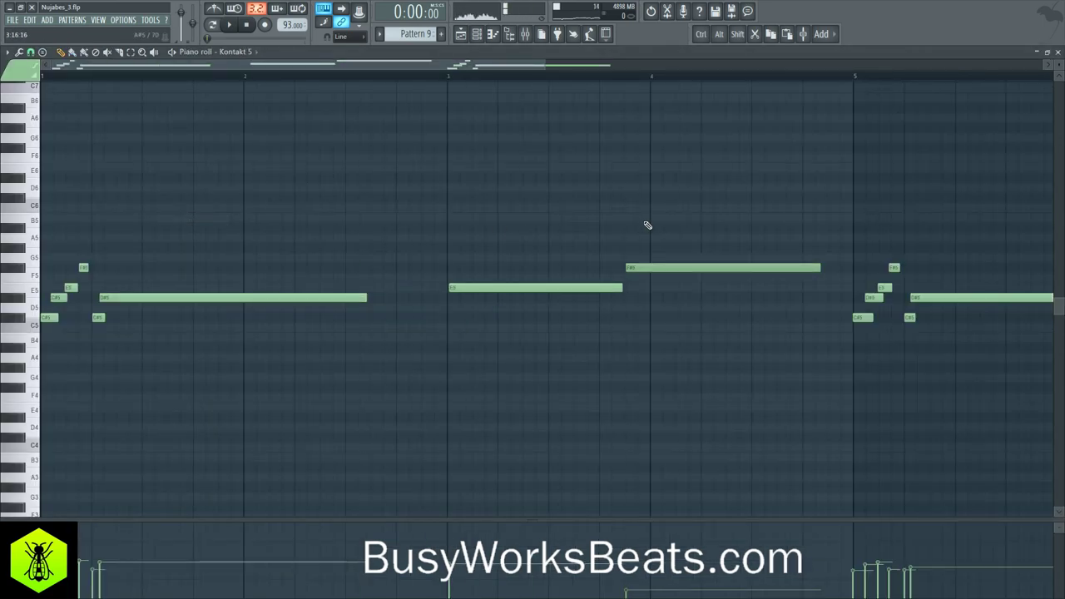
right_click(636, 268)
right_click(614, 288)
key(space)
click(1059, 52)
key(space)
Add Fruity Delay 3 to the sax's mixer track, insert 10, and listen to it with the song.
click(526, 34)
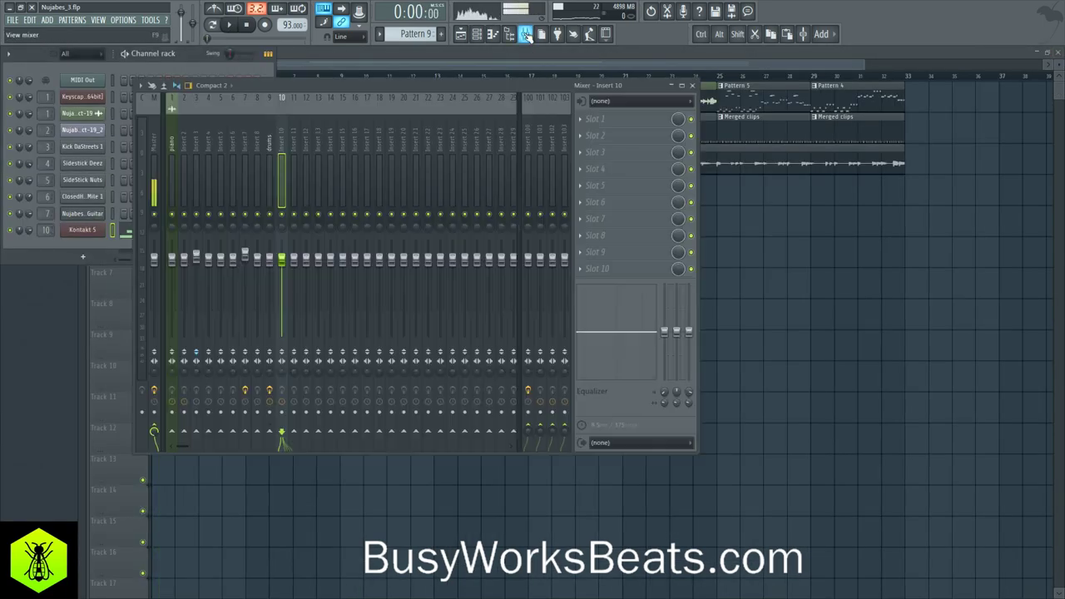
click(590, 123)
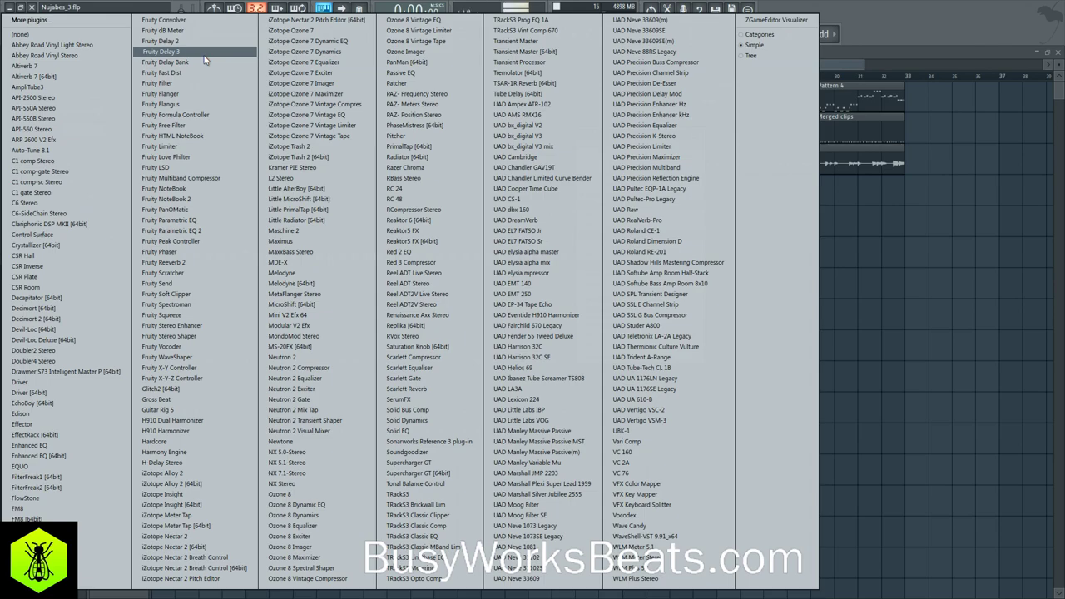
click(163, 52)
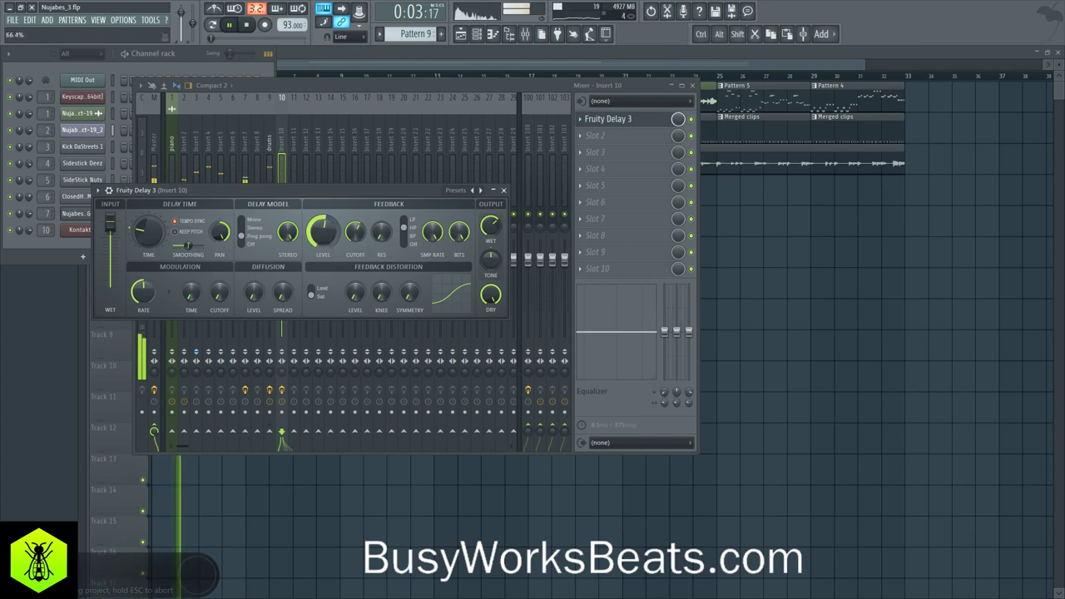
click(283, 141)
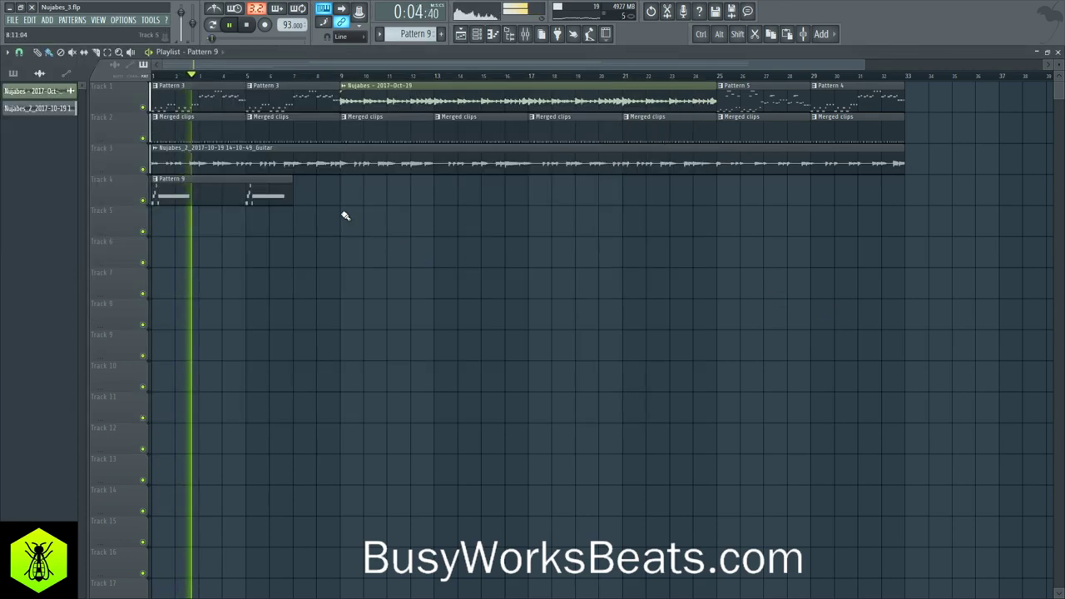
Repeat the Pattern 9 sax clip on track 4 at bars 9, 17 and 25, and save the project.
mouse_move(215, 193)
mouse_down()
mouse_move(736, 185)
mouse_move(860, 195)
mouse_up()
right_click(862, 196)
key(ctrl+s)
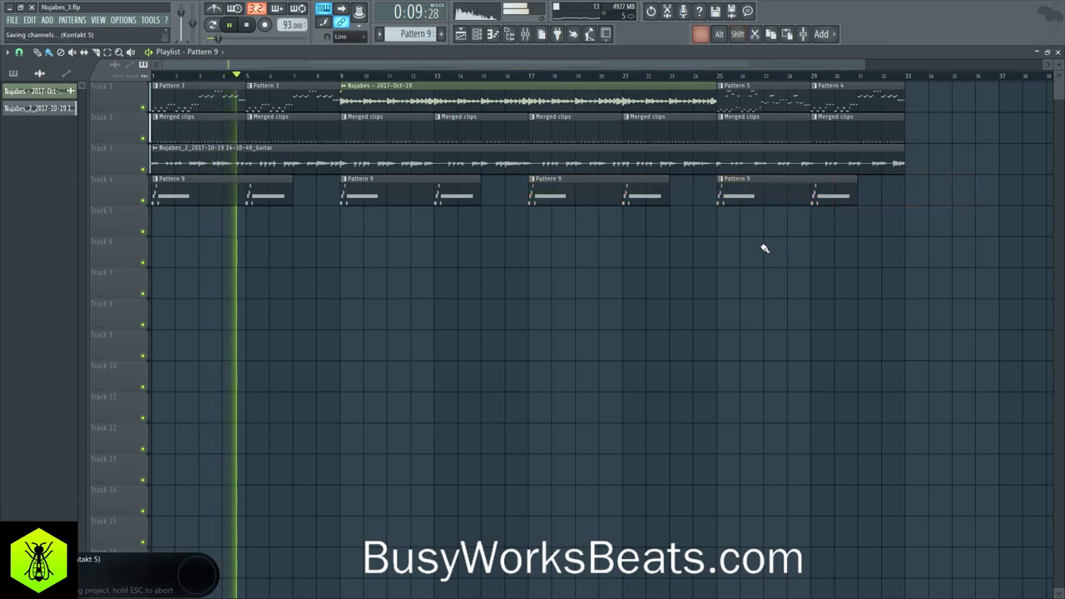
Add a reFX Nexus [64bit] channel to the channel rack.
click(463, 35)
click(462, 35)
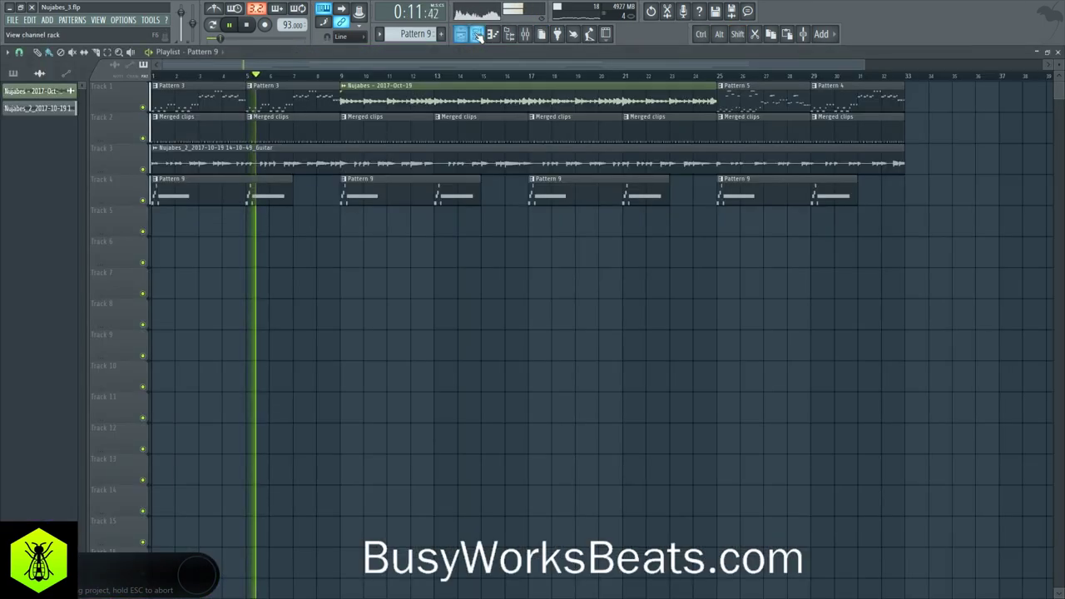
click(478, 35)
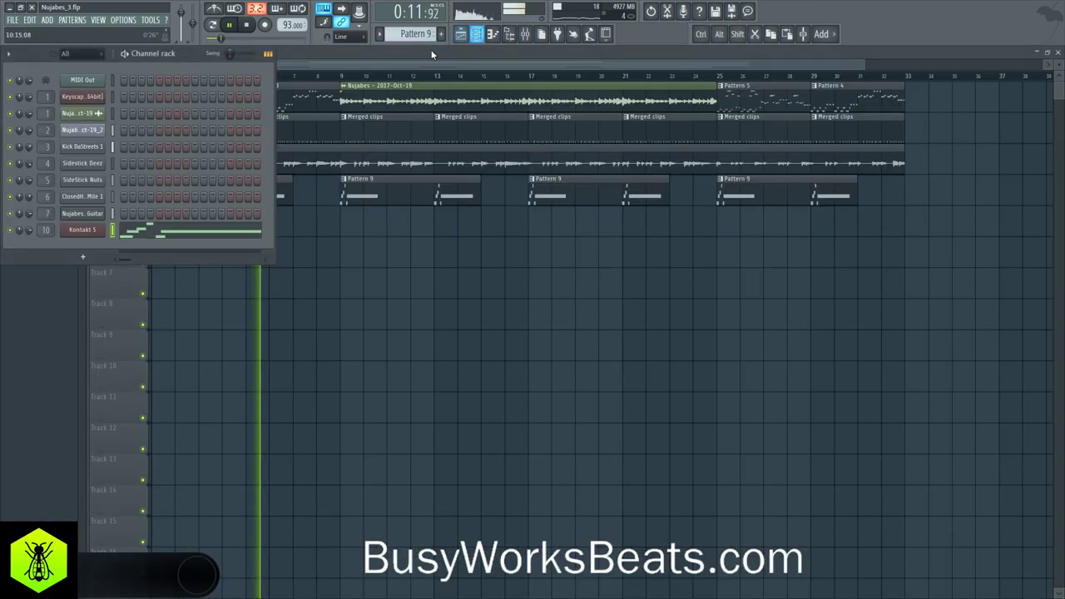
click(86, 257)
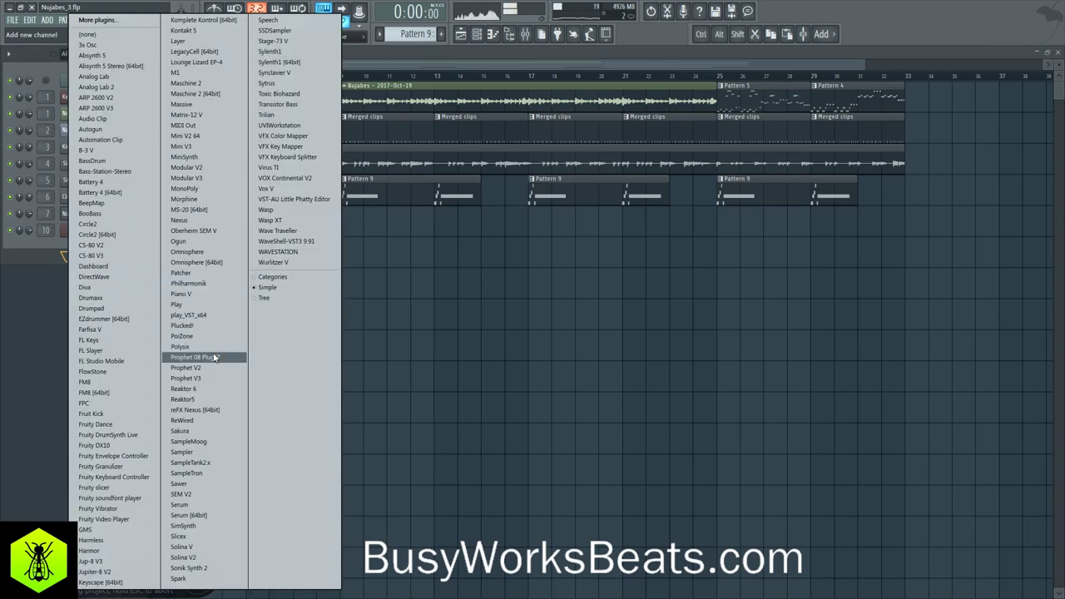
click(200, 410)
Load the WW PanFlute preset from the Classical category in Nexus and show its modulation settings.
click(226, 251)
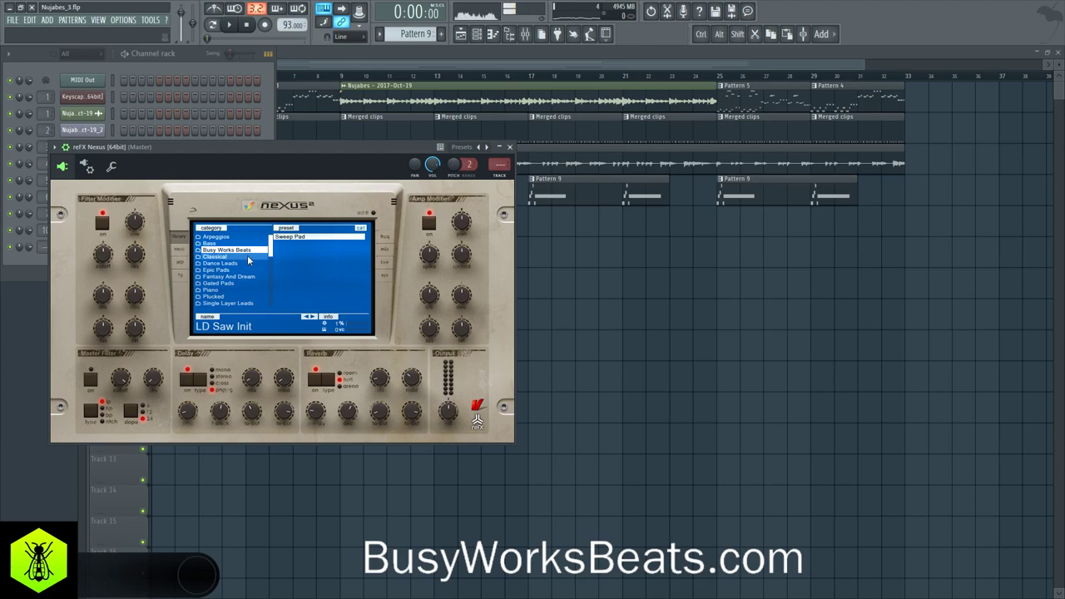
click(247, 258)
scroll(321, 275, down, 3)
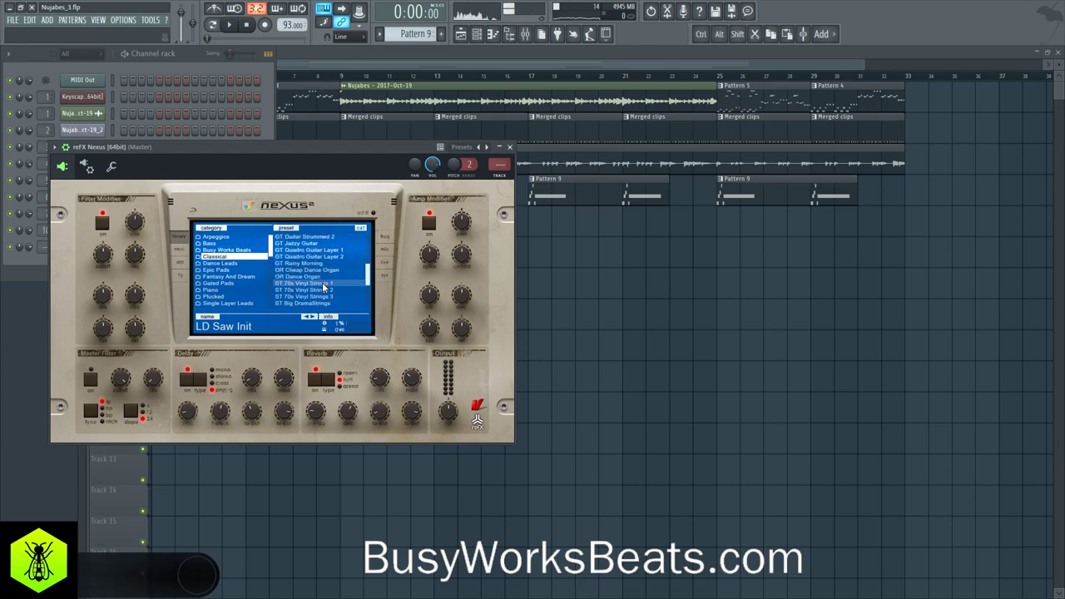
scroll(323, 286, down, 3)
click(312, 276)
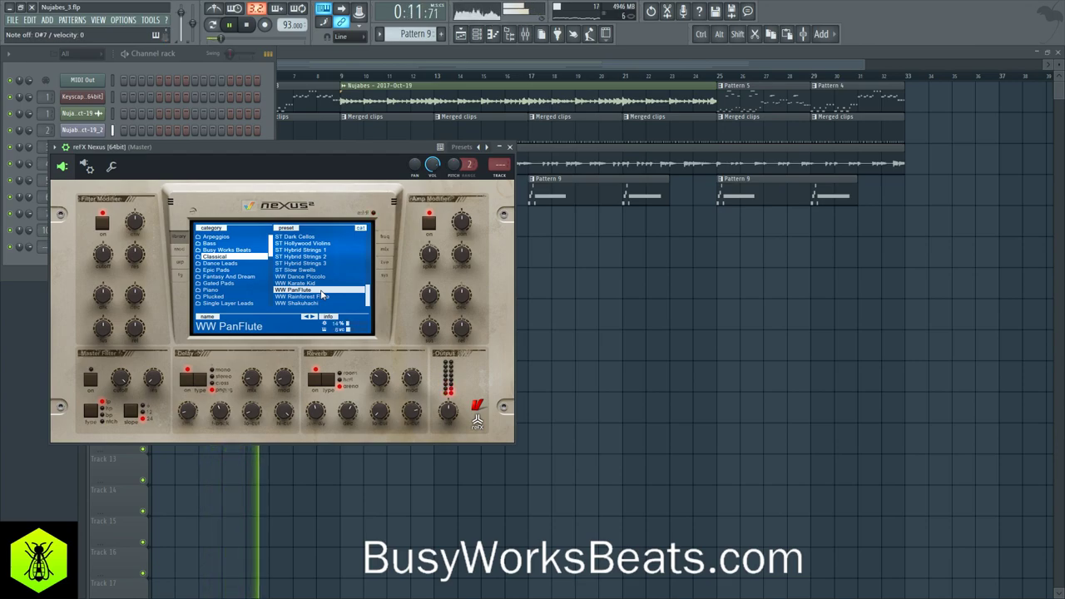
click(179, 249)
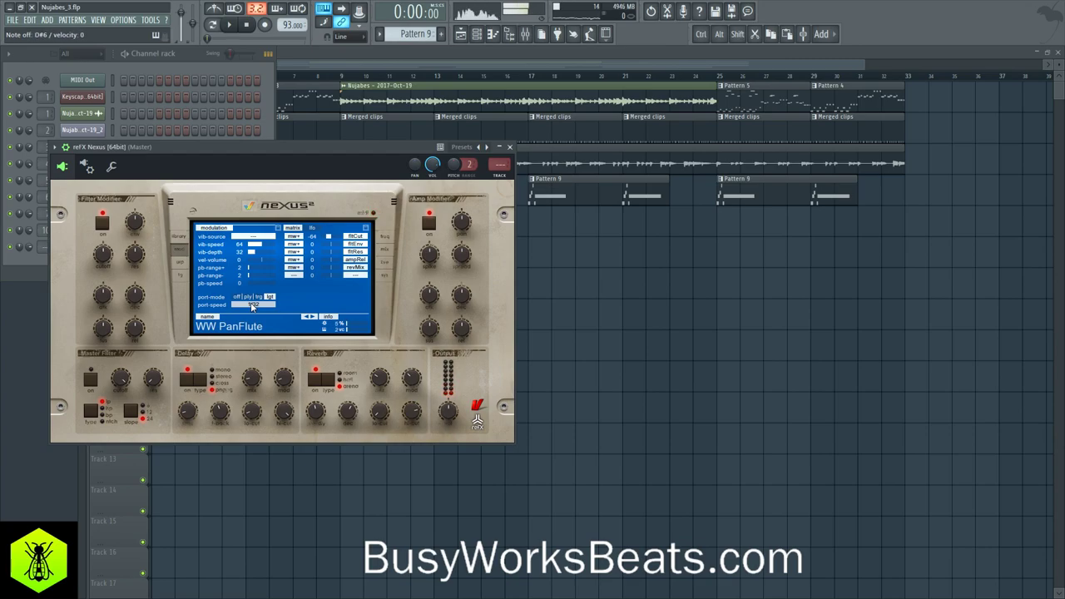
Route the pan flute channel to mixer track 11 and switch to Pattern 10 with the Kontakt 5 channel selected.
click(499, 147)
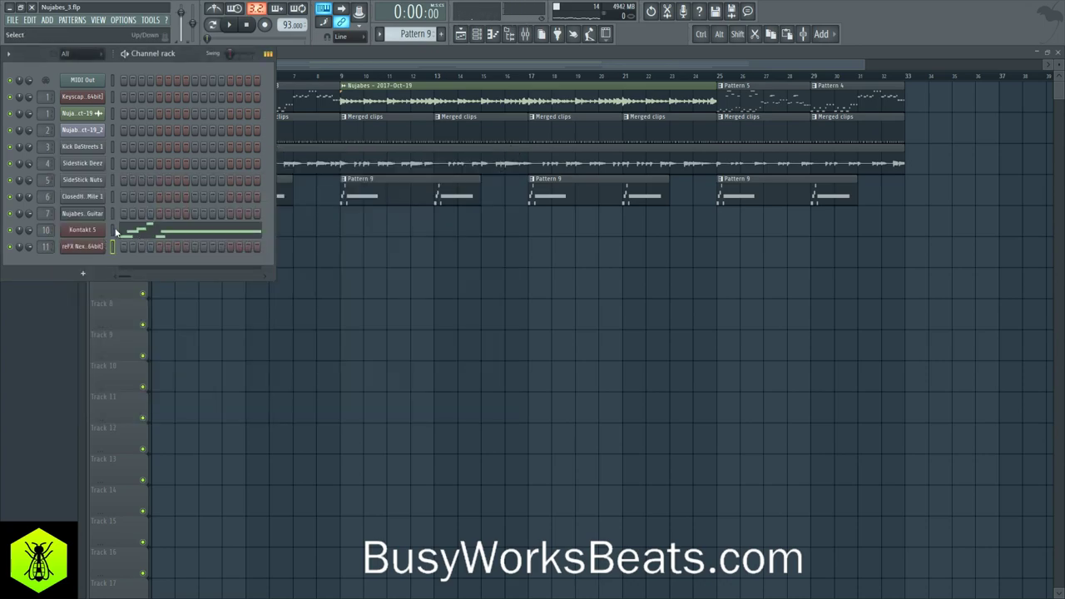
scroll(409, 37, down, 1)
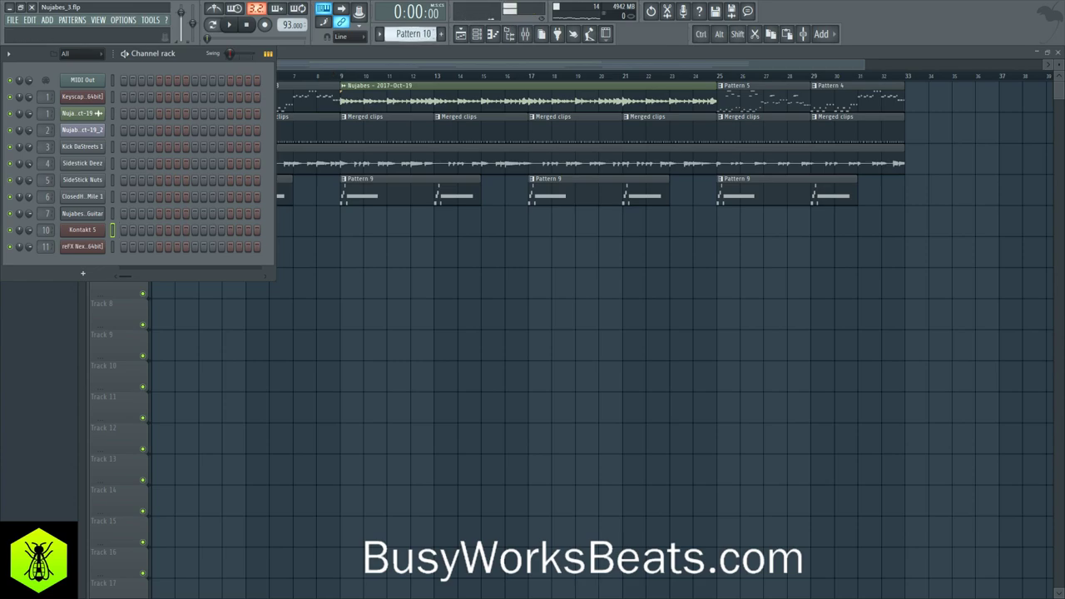
Paste the copied melody into the reFX Nexus channel and place Pattern 10 at the start of playlist track 5.
key(ctrl+v)
key(F6)
click(161, 221)
key(space)
Transpose all pan flute notes in Pattern 10 up one octave and play them back.
click(478, 34)
click(177, 251)
key(space)
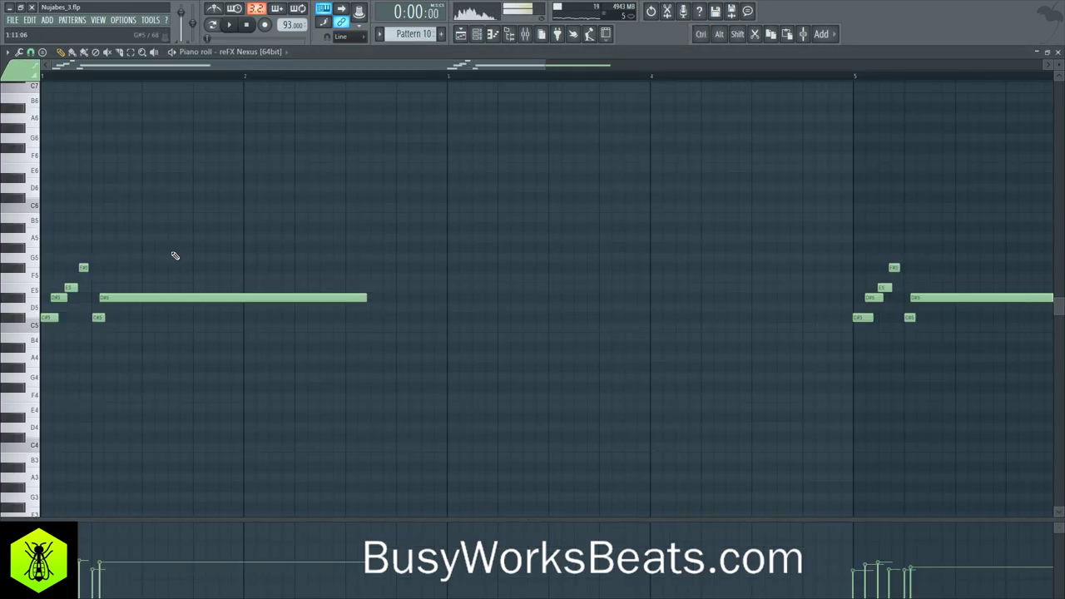
key(ctrl+Up)
key(space)
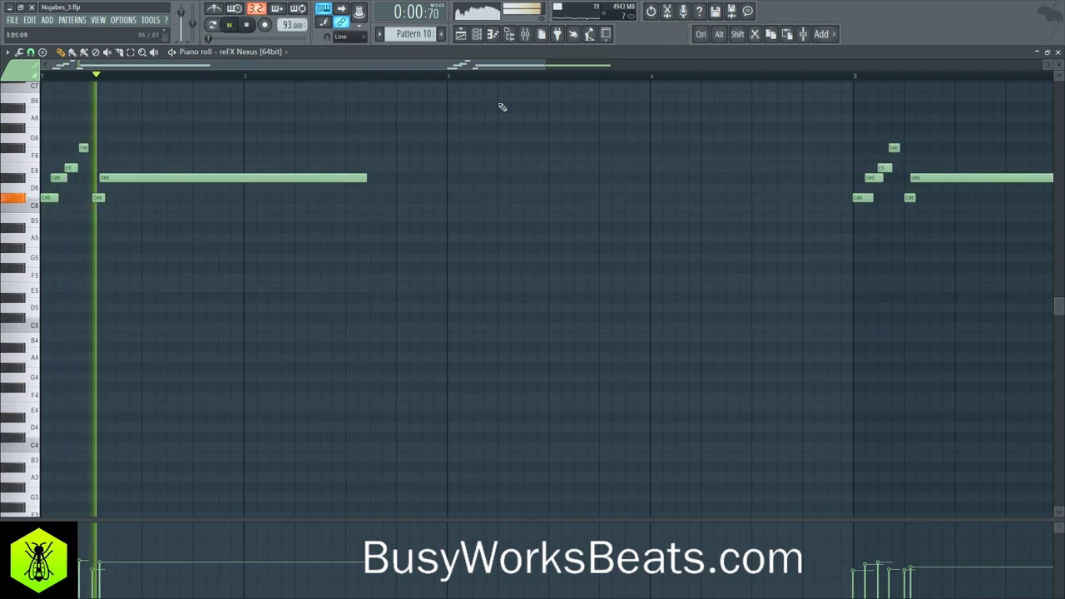
Pan mixer track 10 to the left and mixer track 11 to the right.
click(509, 35)
key(space)
key(space)
drag(283, 226, 283, 279)
drag(295, 227, 295, 179)
Balance the sax and pan flute during playback, setting mixer track 11 to -14.0 dB and adjusting track 10's level.
key(space)
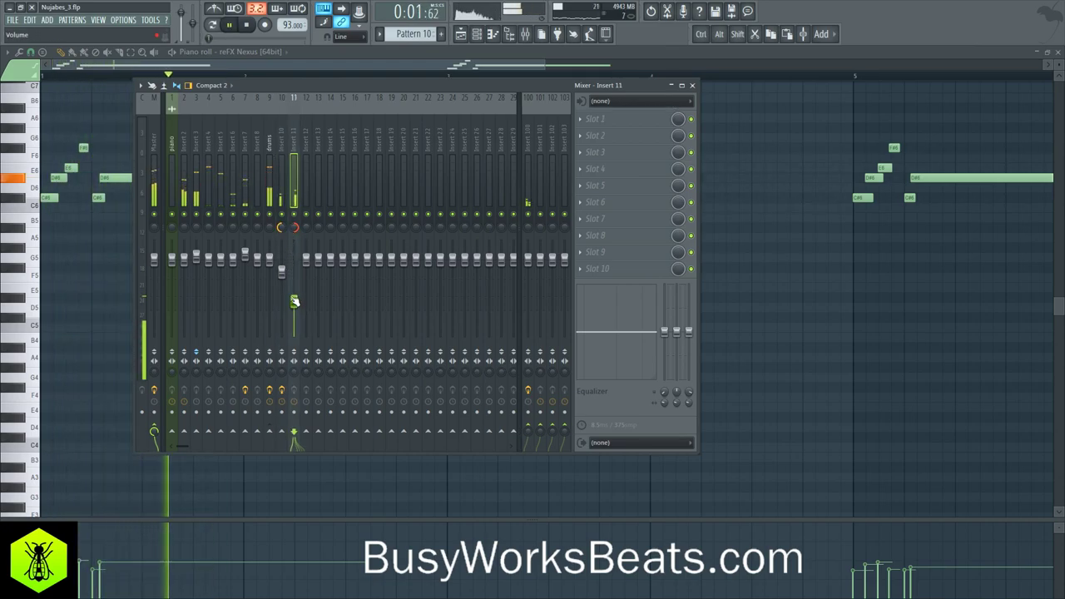
click(282, 270)
key(space)
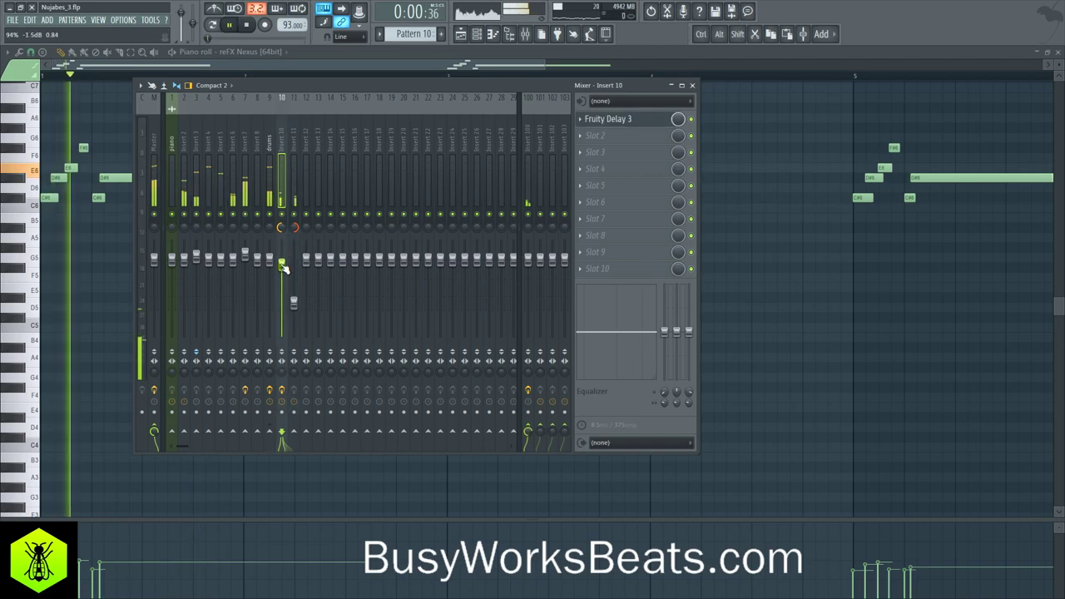
click(293, 301)
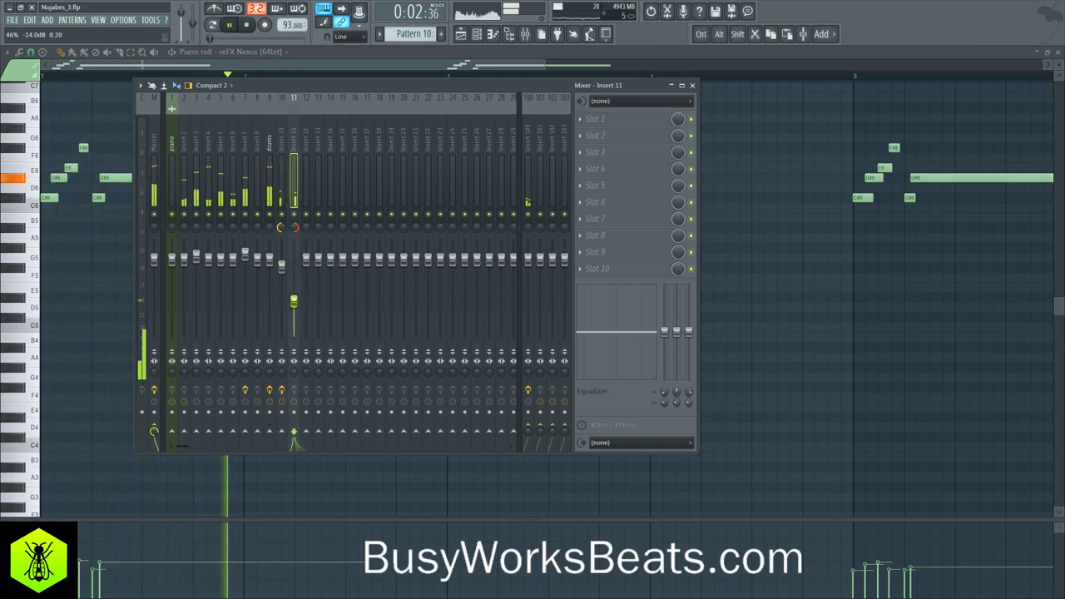
click(284, 268)
key(F9)
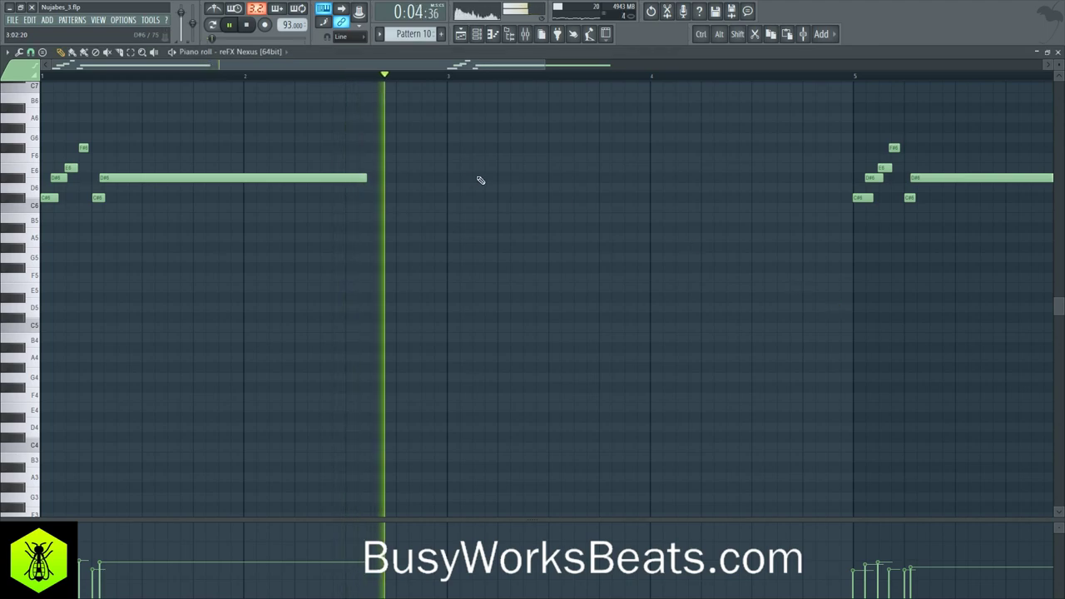
Copy the Fruity Delay 3 effect with its settings from mixer track 10 to track 11.
key(F7)
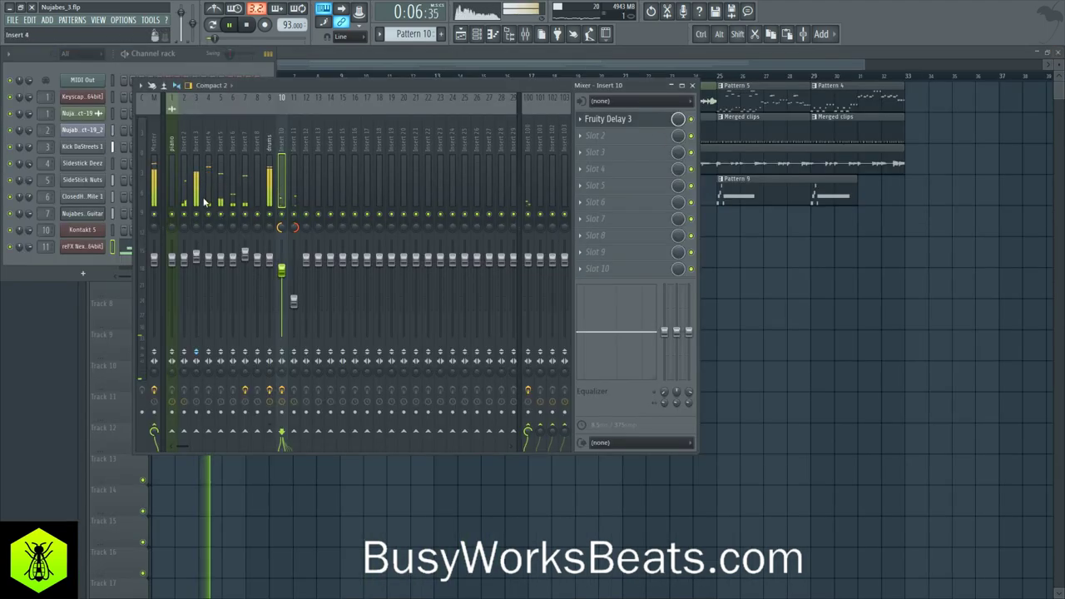
click(580, 121)
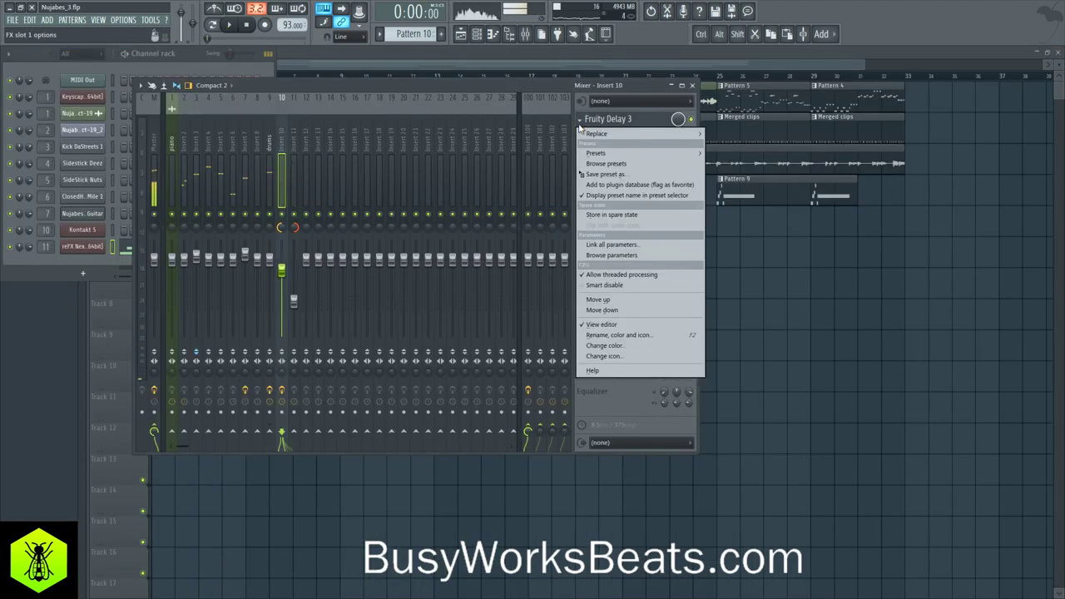
drag(598, 176, 294, 176)
click(90, 248)
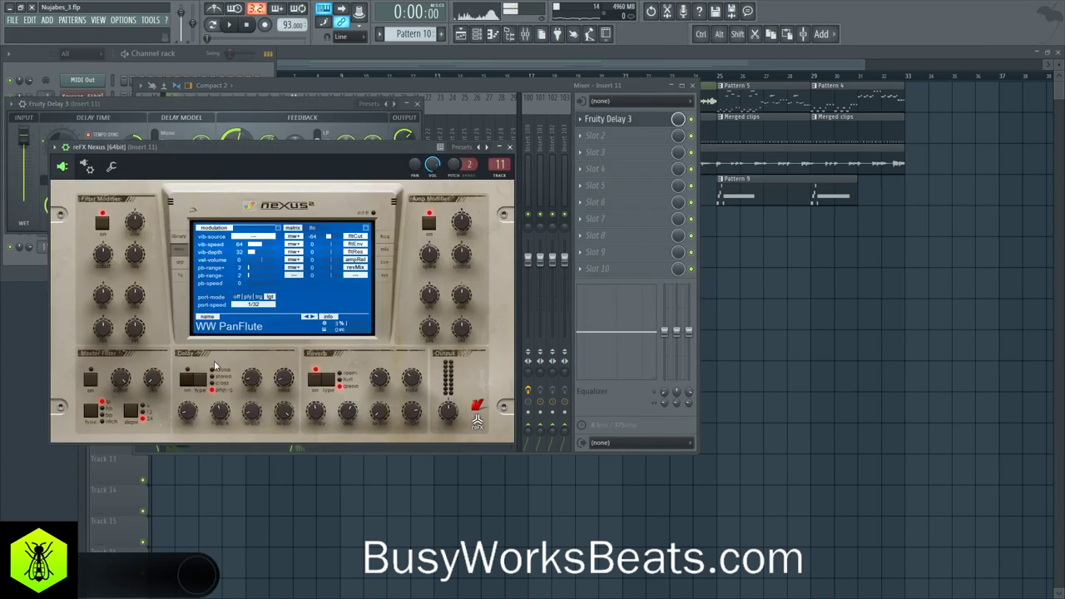
click(510, 147)
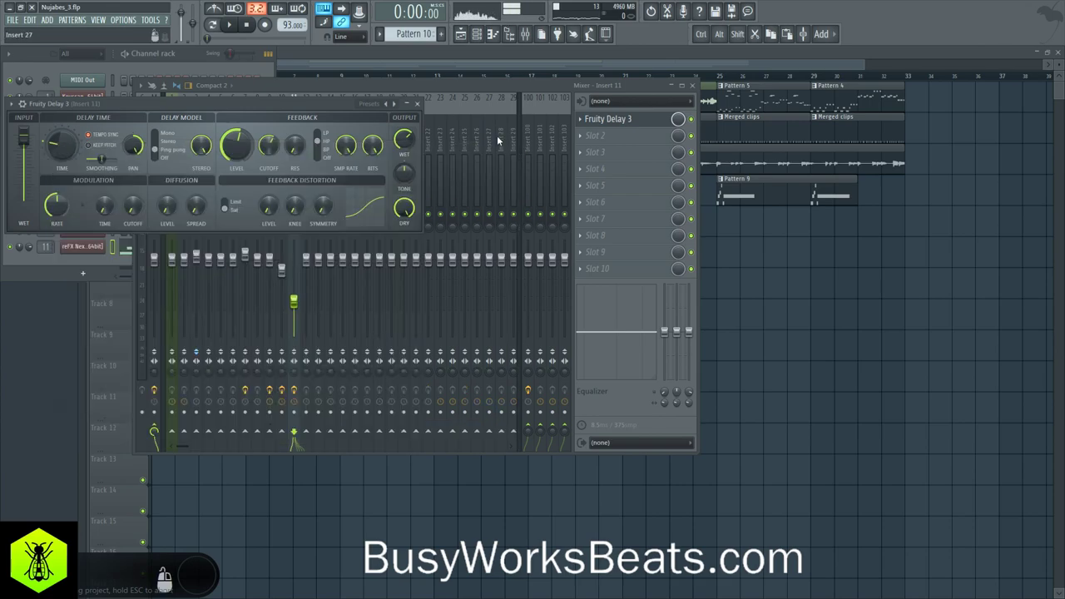
click(439, 84)
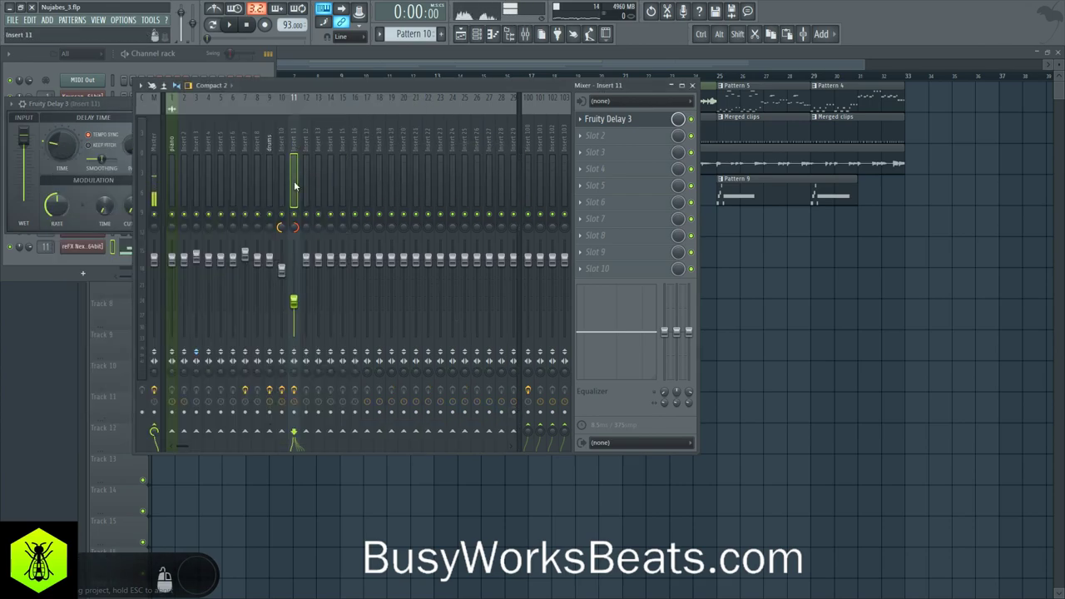
Send mixer track 11 to Insert 100 at the same level as track 10, and set track 10's volume to -1.8 dB.
right_click(527, 432)
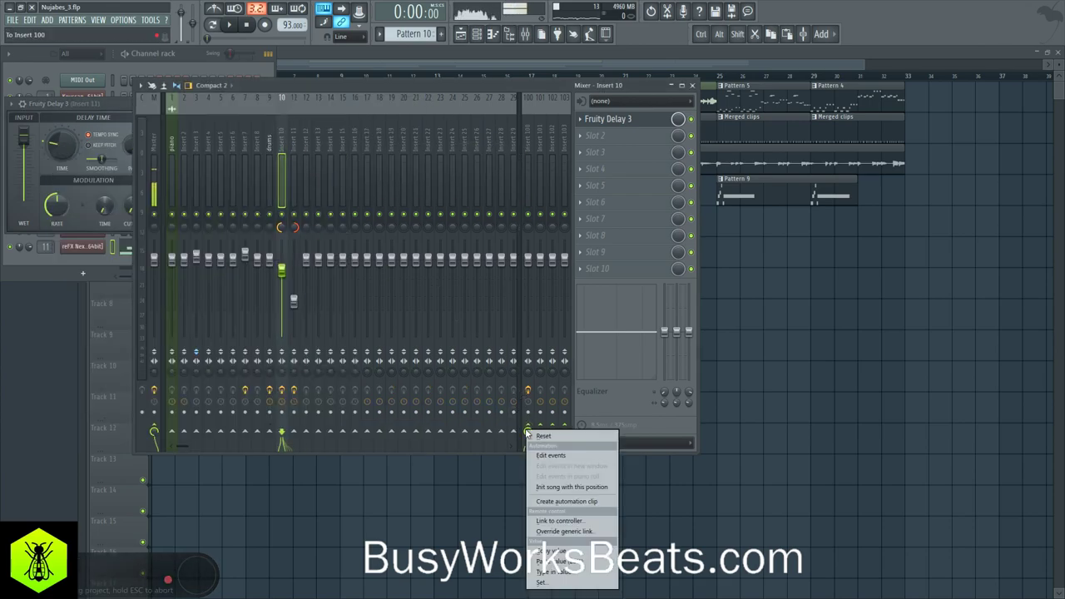
click(311, 158)
right_click(529, 431)
click(551, 447)
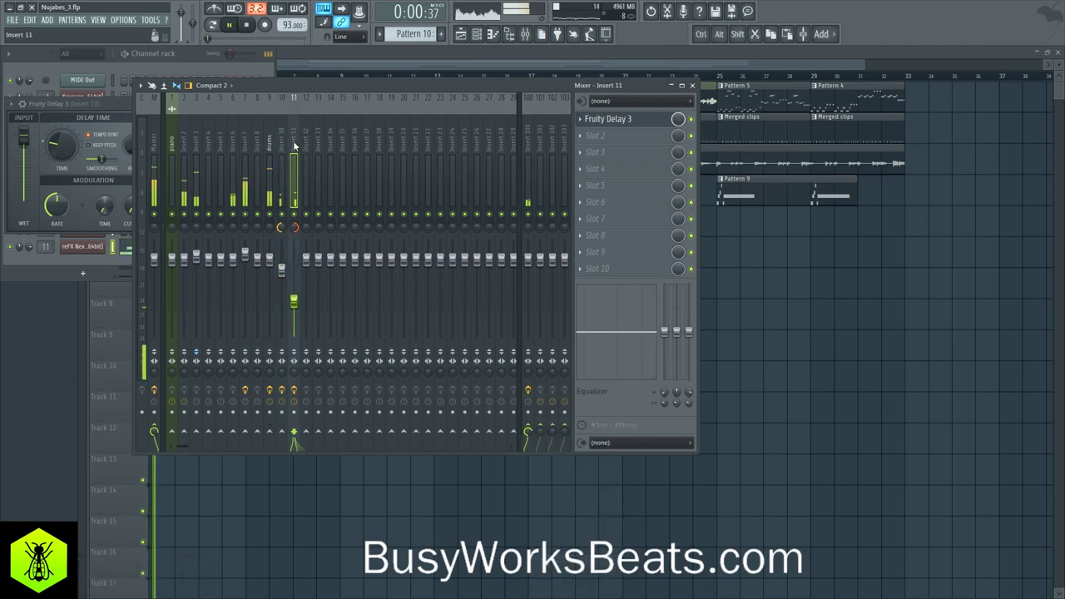
click(282, 269)
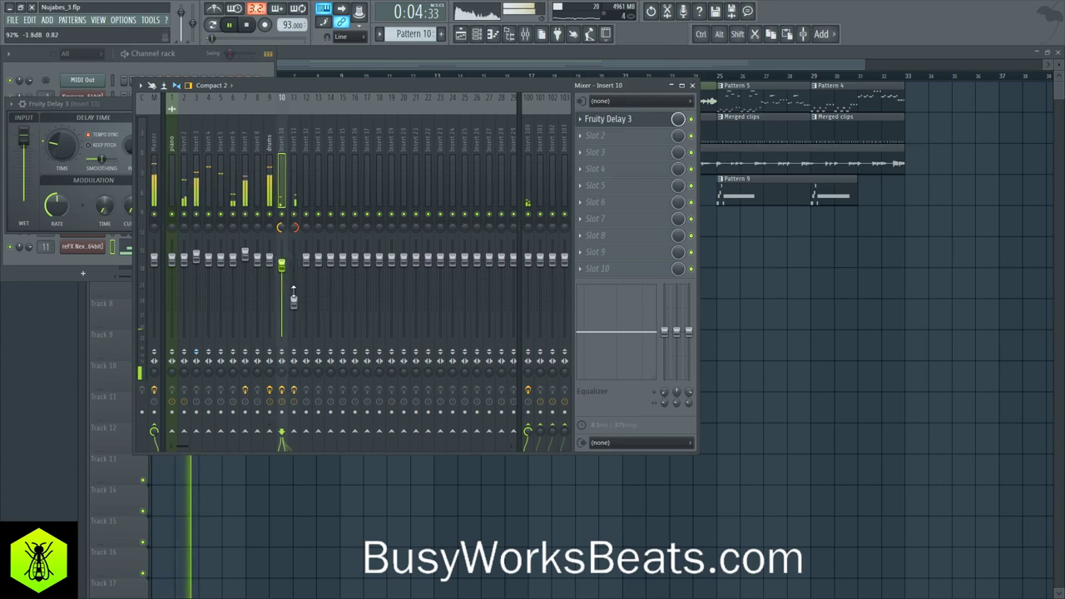
Repeat the Pattern 10 clip on playlist track 5 at bars 9, 17 and 25, and listen to the arrangement.
right_click(799, 306)
drag(286, 231, 215, 220)
mouse_move(206, 223)
mouse_down()
mouse_move(394, 230)
mouse_move(756, 218)
mouse_up()
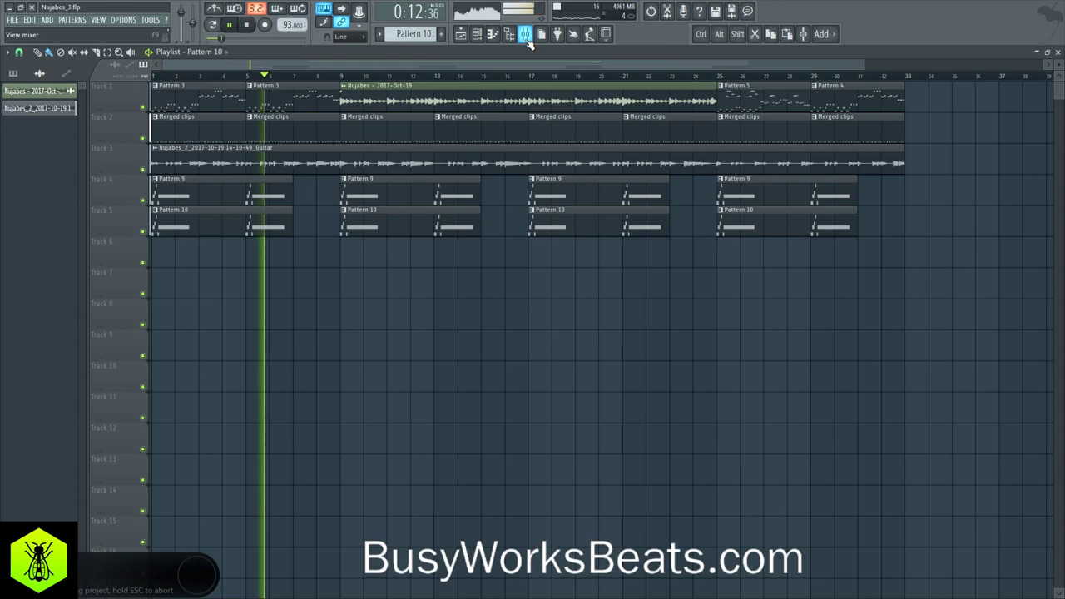
click(525, 33)
key(F9)
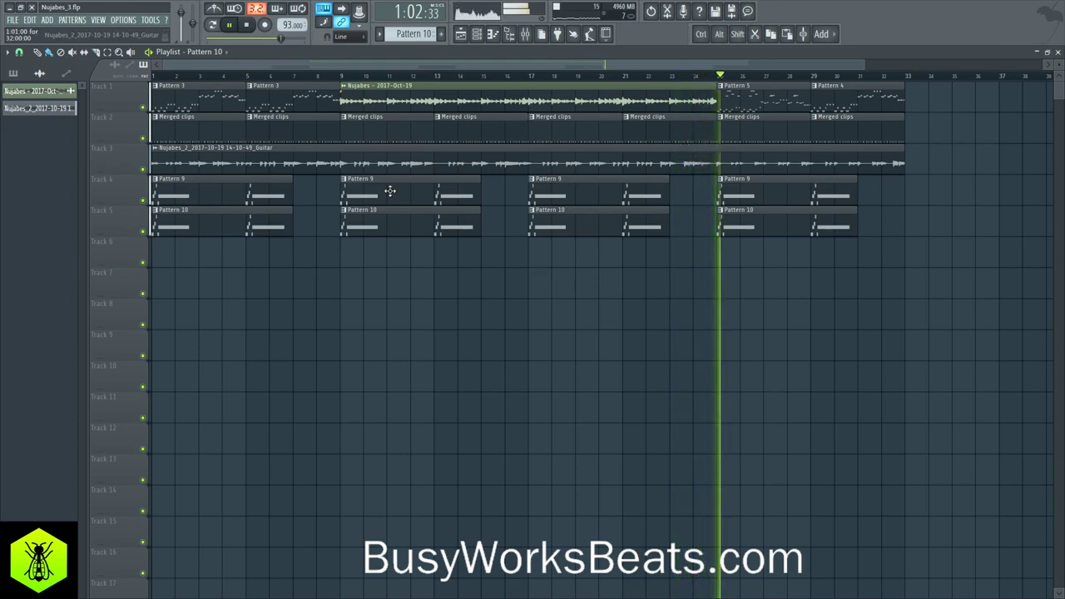
Select Patterns 1 through 10 in the picker and recolor them with a gradient from pinkish red to olive green.
click(15, 74)
click(30, 92)
shift+click(50, 254)
right_click(52, 259)
click(84, 307)
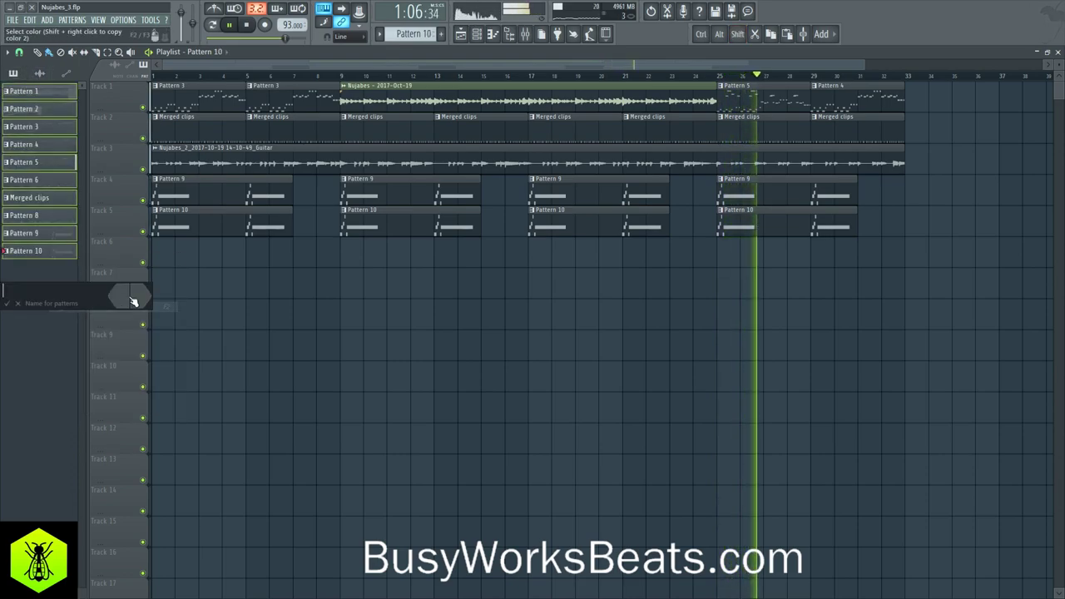
click(121, 295)
click(135, 384)
click(142, 303)
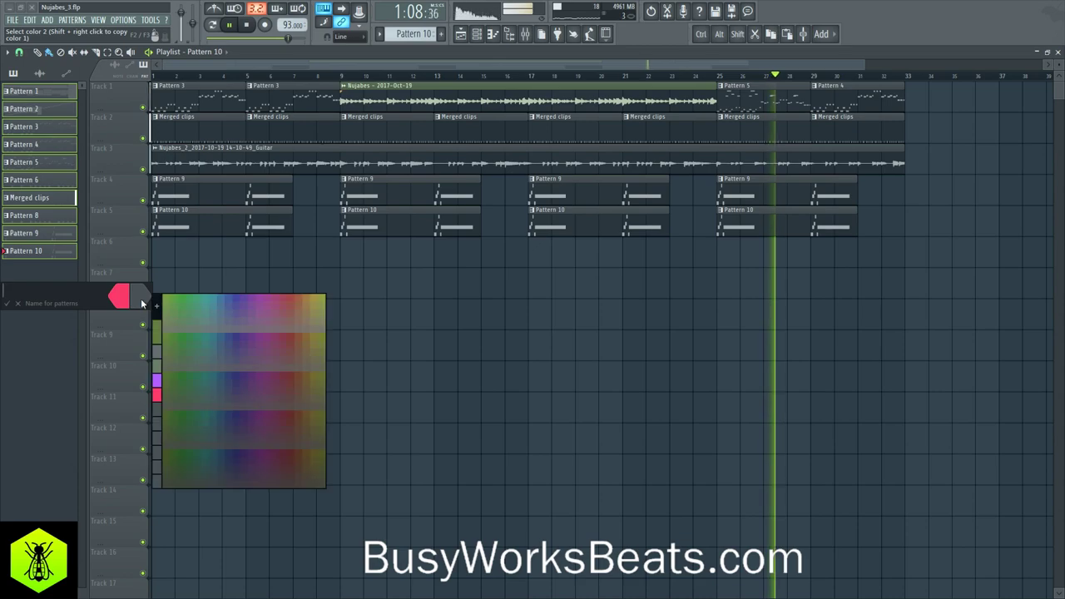
click(158, 324)
key(Return)
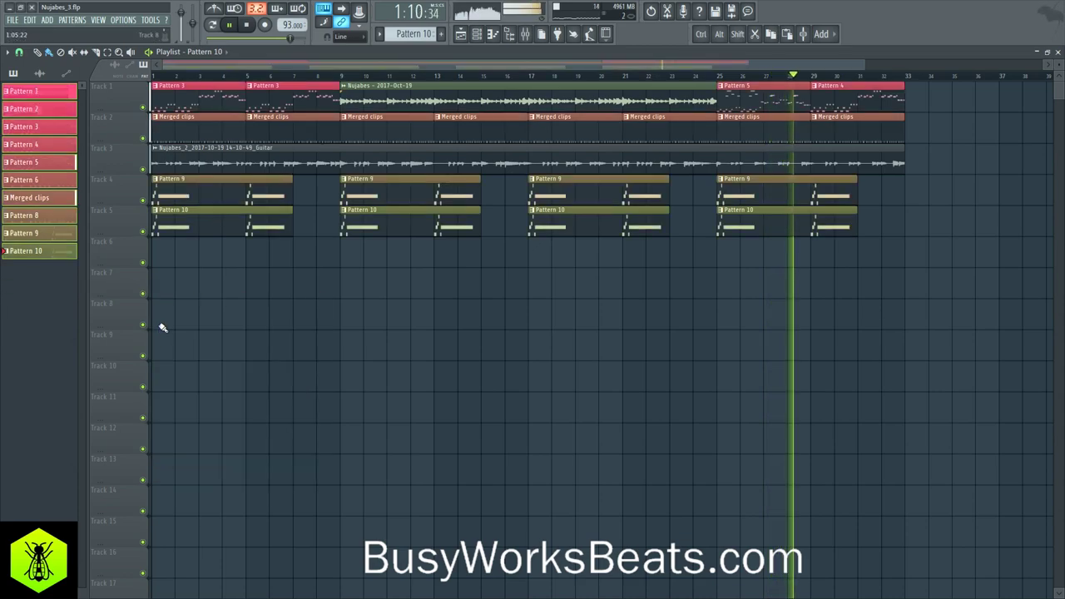
Recolor both audio clips with a gradient from pinkish red to grey and save the project.
click(39, 73)
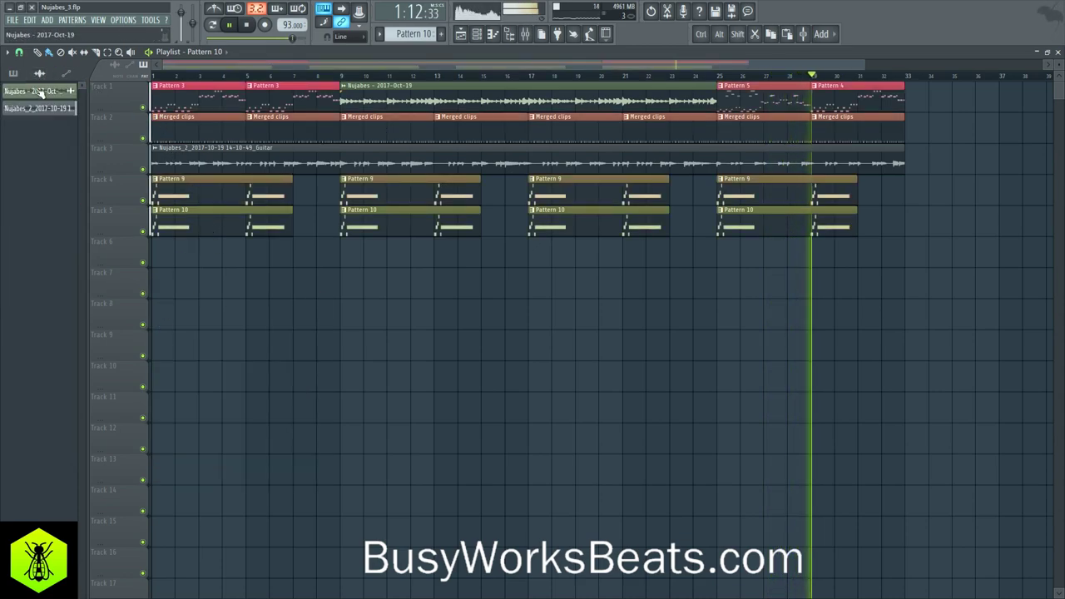
right_click(46, 110)
click(68, 149)
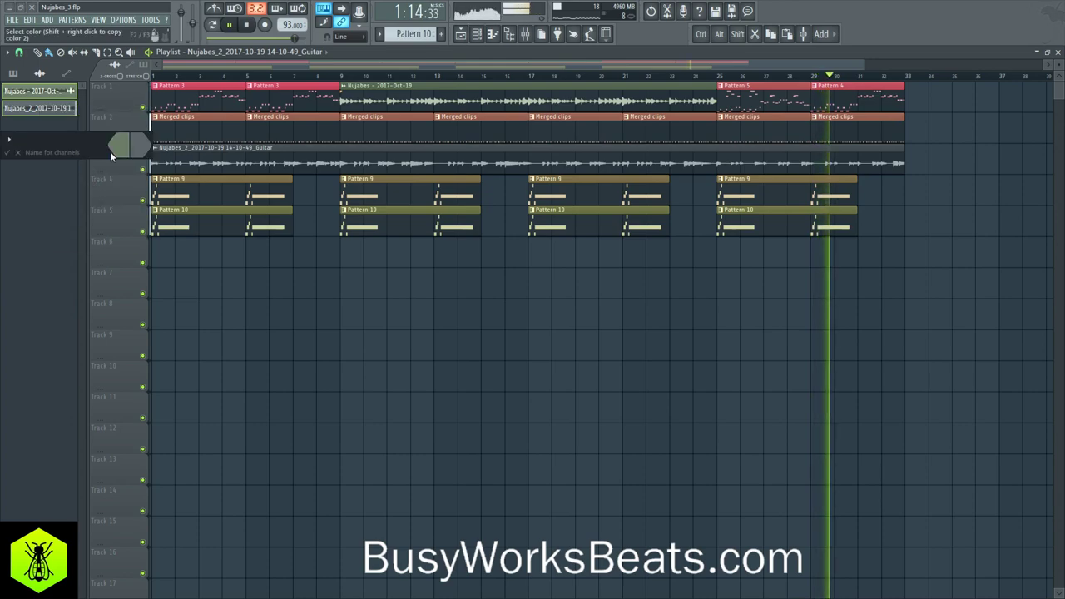
click(123, 150)
click(137, 192)
click(136, 149)
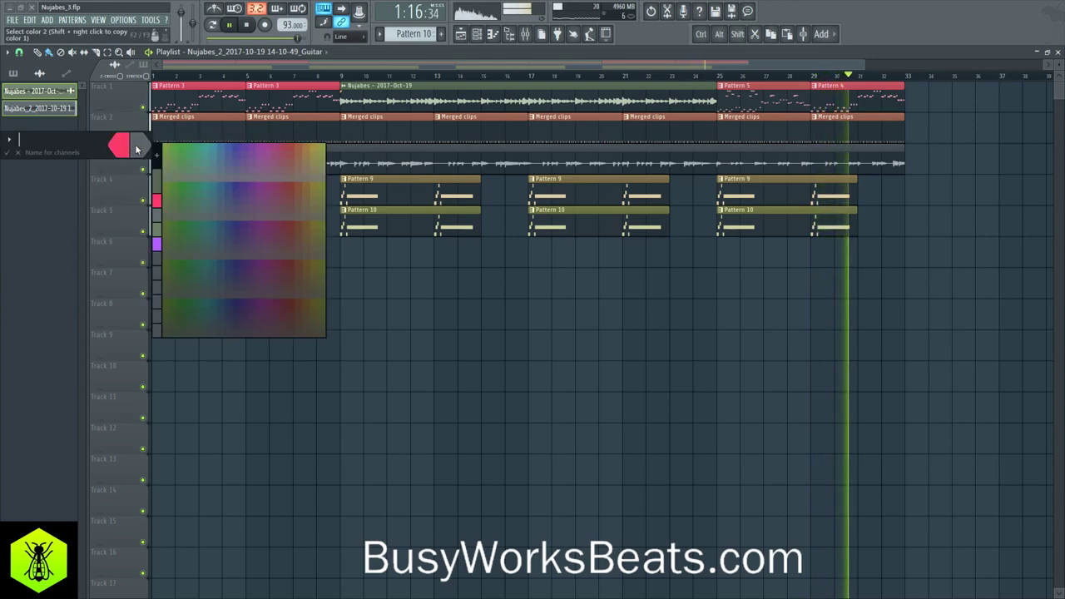
click(160, 213)
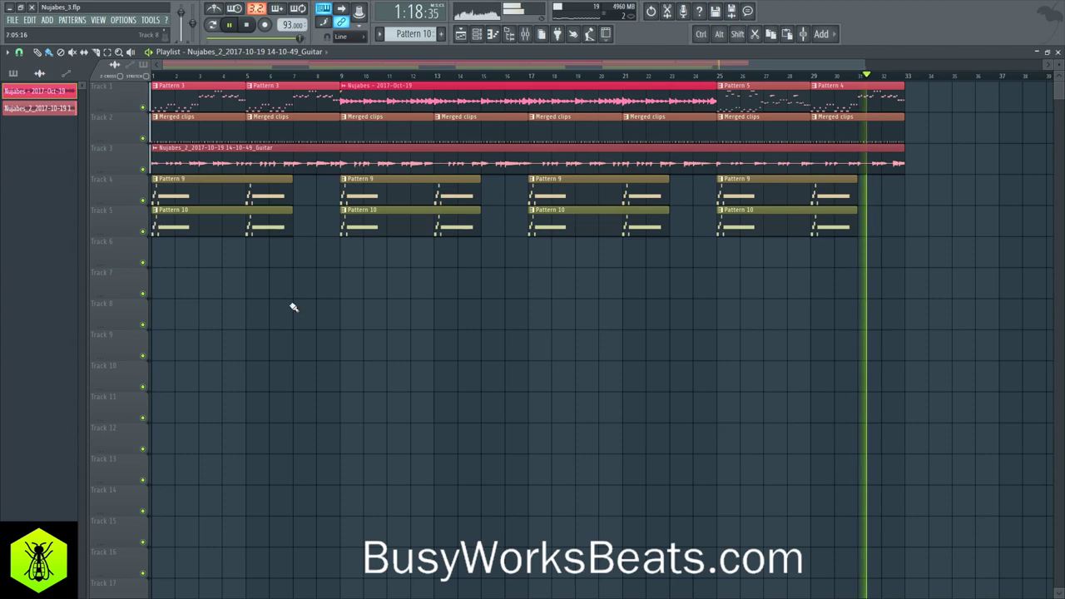
key(ctrl+s)
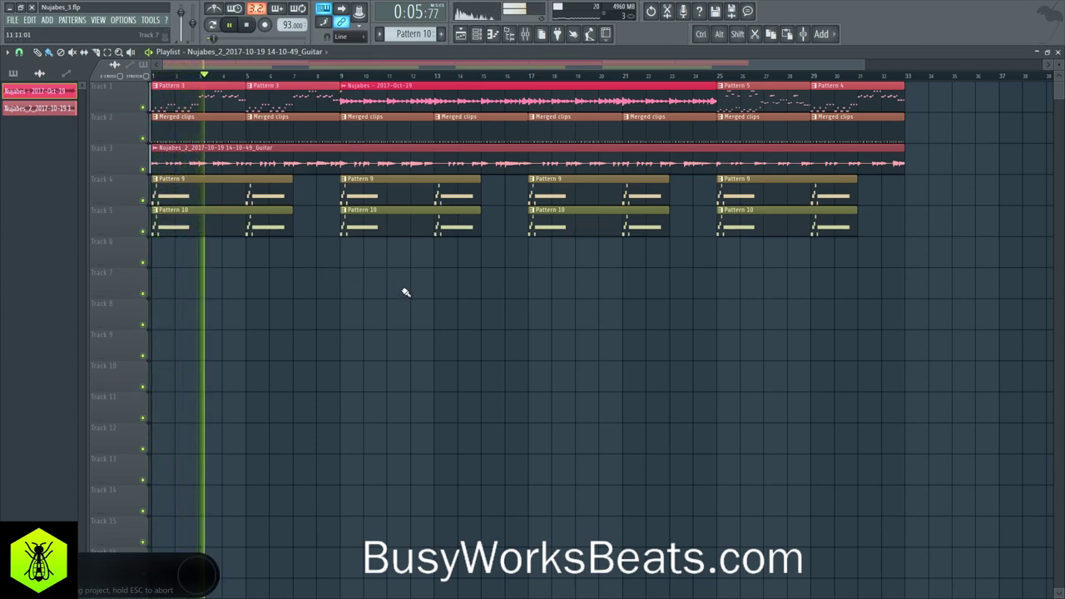
click(509, 33)
click(509, 34)
key(ctrl+s)
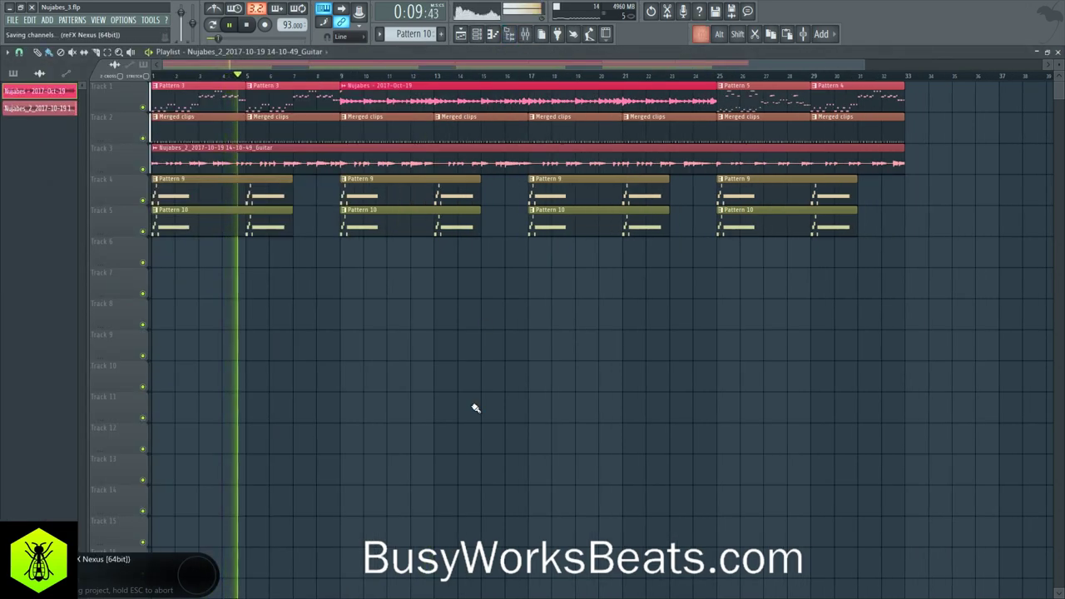
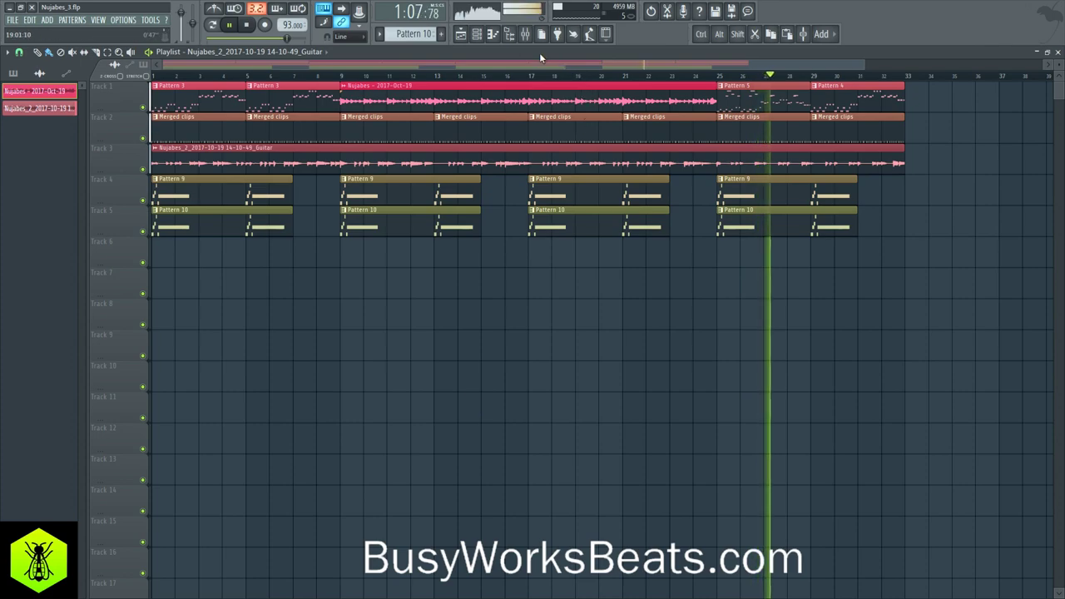
Pull the volume of the Microphone mixer track all the way down.
click(525, 33)
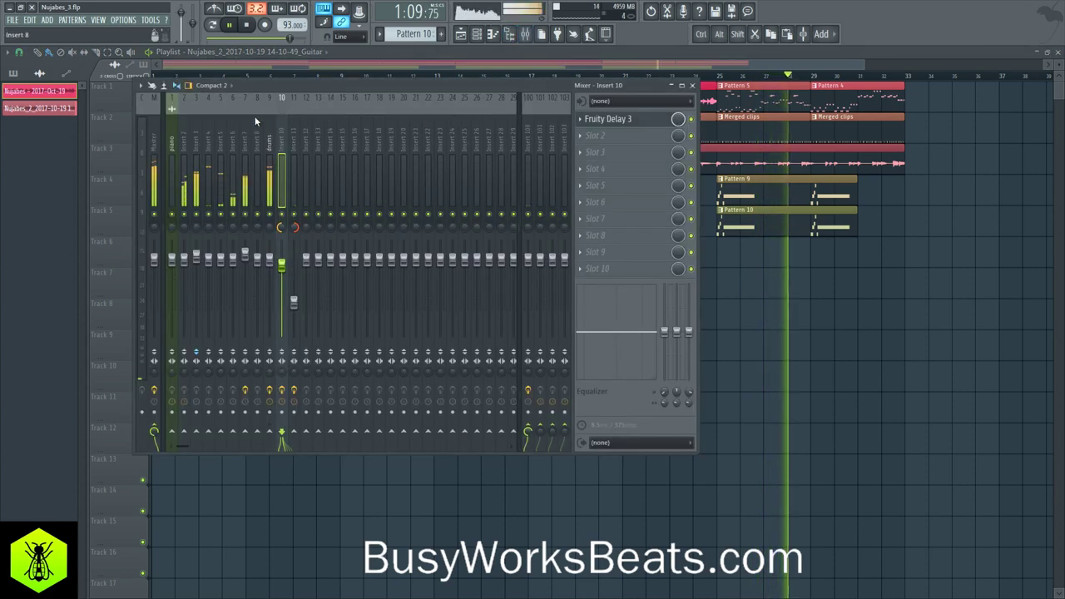
scroll(252, 125, down, 12)
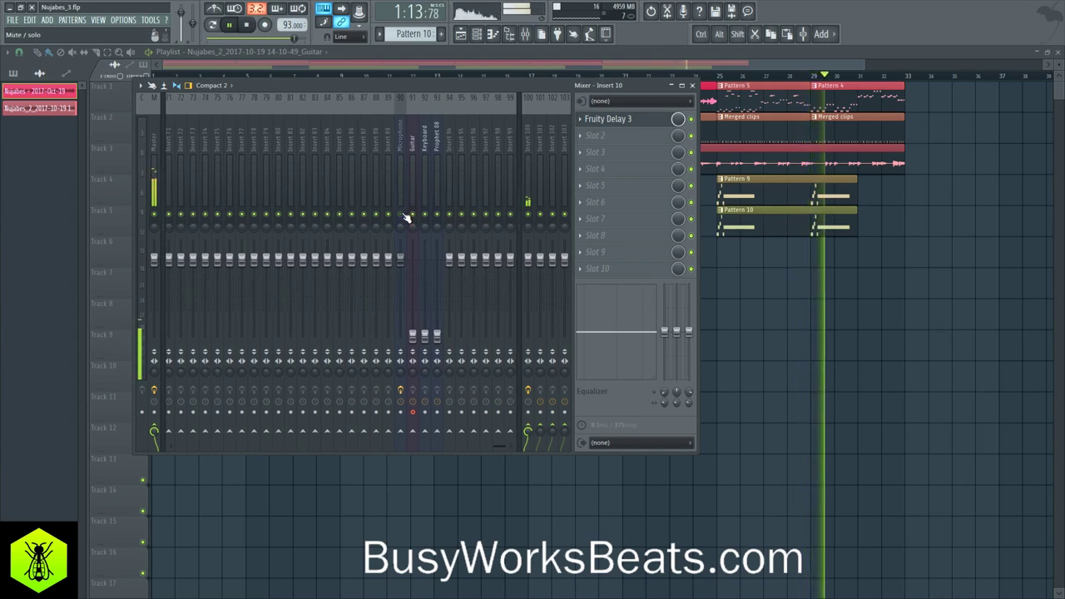
click(396, 331)
Load Ozone 8 in the first effect slot of the Master track and remove its Maximizer and Dynamics modules.
click(154, 137)
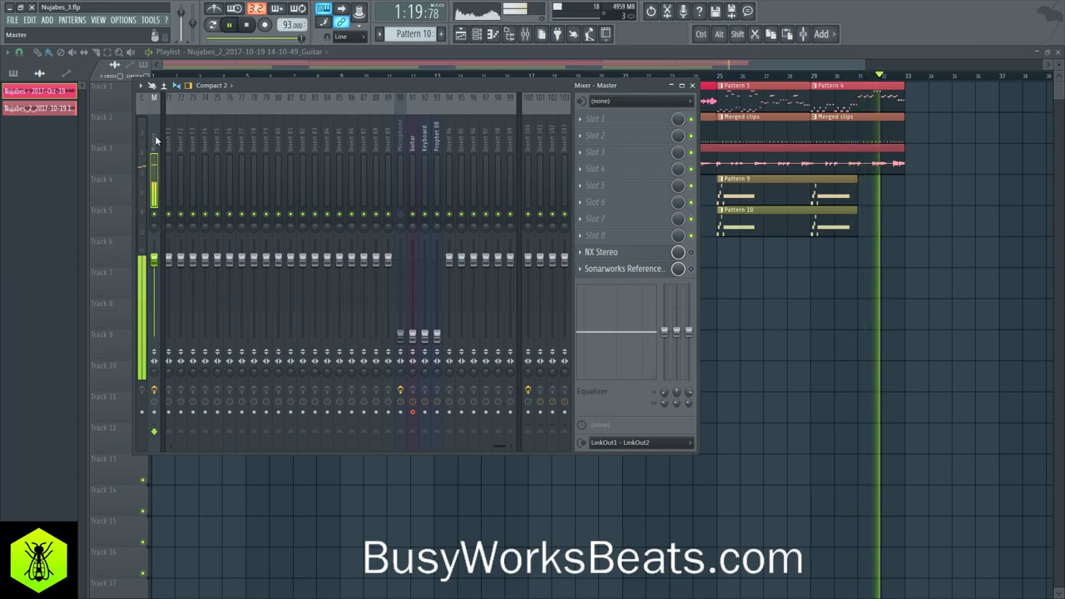
click(590, 122)
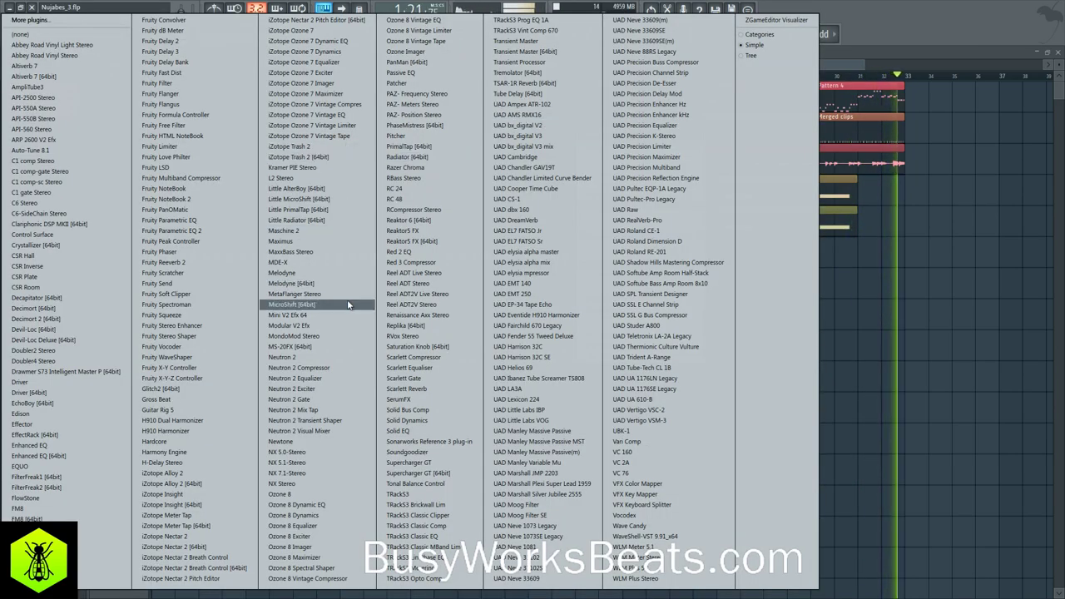
click(327, 495)
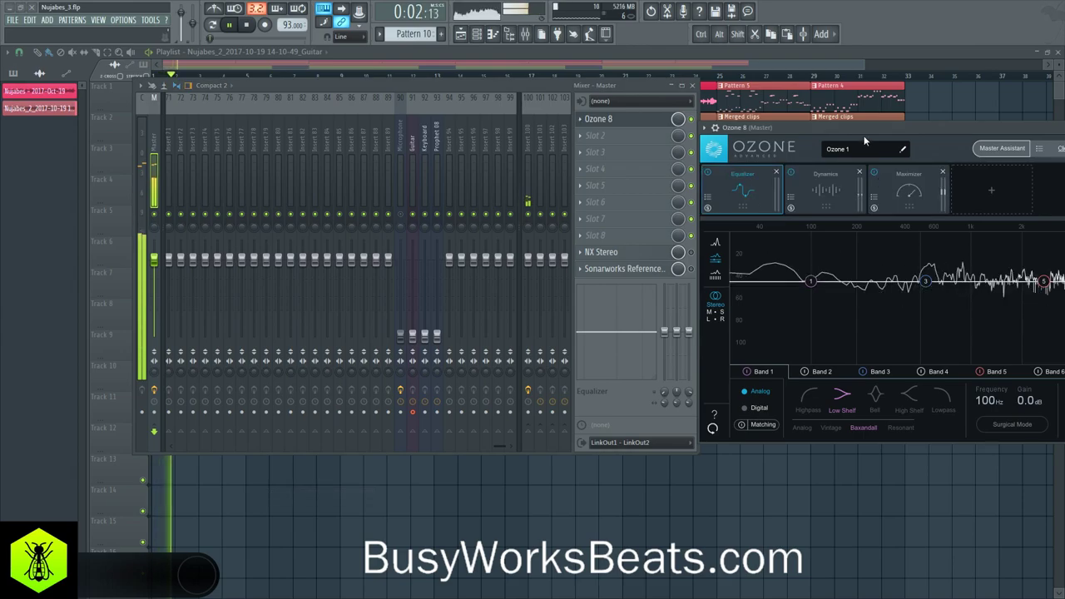
drag(776, 127, 385, 134)
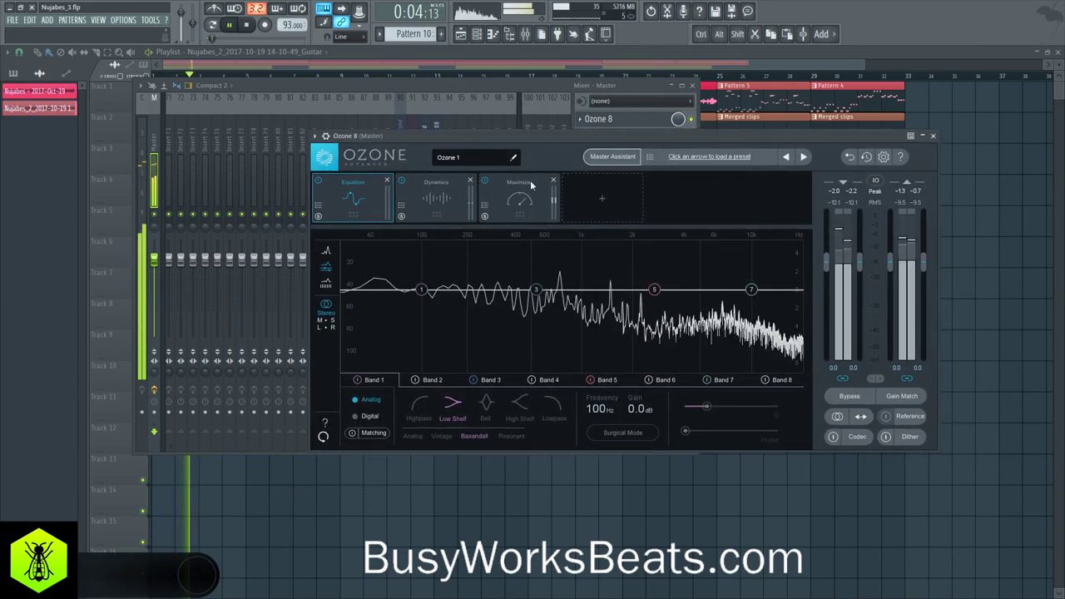
click(556, 181)
click(555, 181)
click(470, 180)
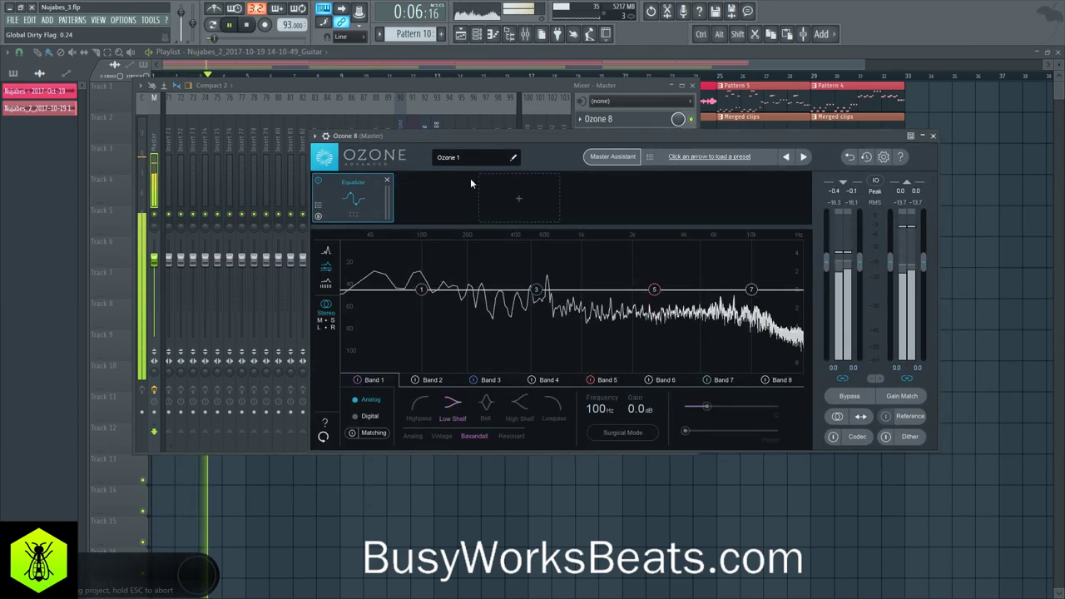
Set Band 1 of the Ozone equalizer to a Highpass filter at 20 Hz.
click(420, 404)
double_click(598, 409)
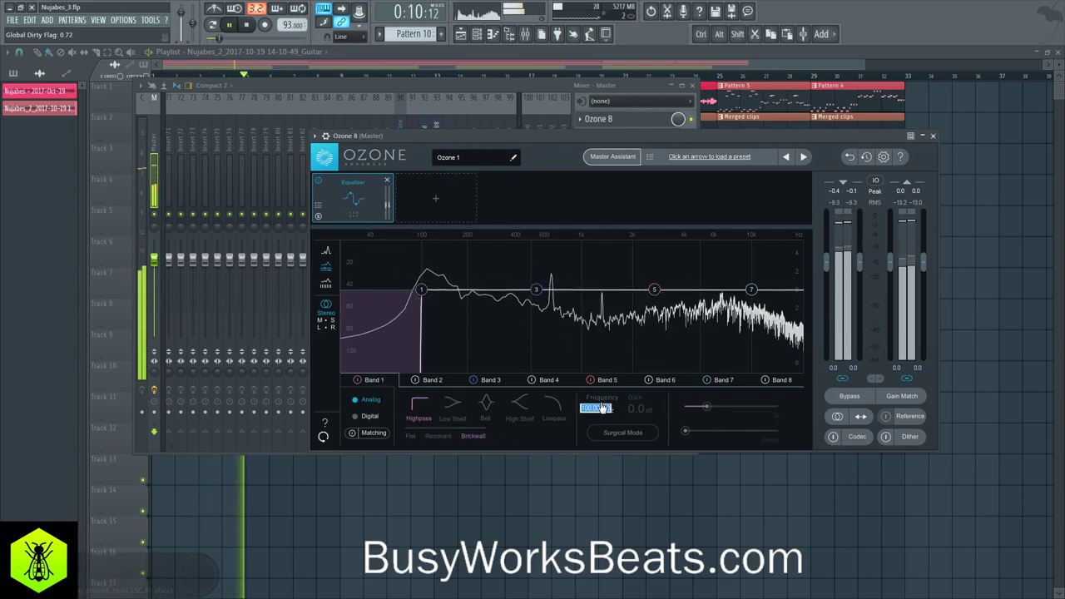
text(20)
key(Return)
Enable Band 8 of the Ozone equalizer as a Brickwall Lowpass filter at 20 kHz.
click(766, 380)
click(782, 379)
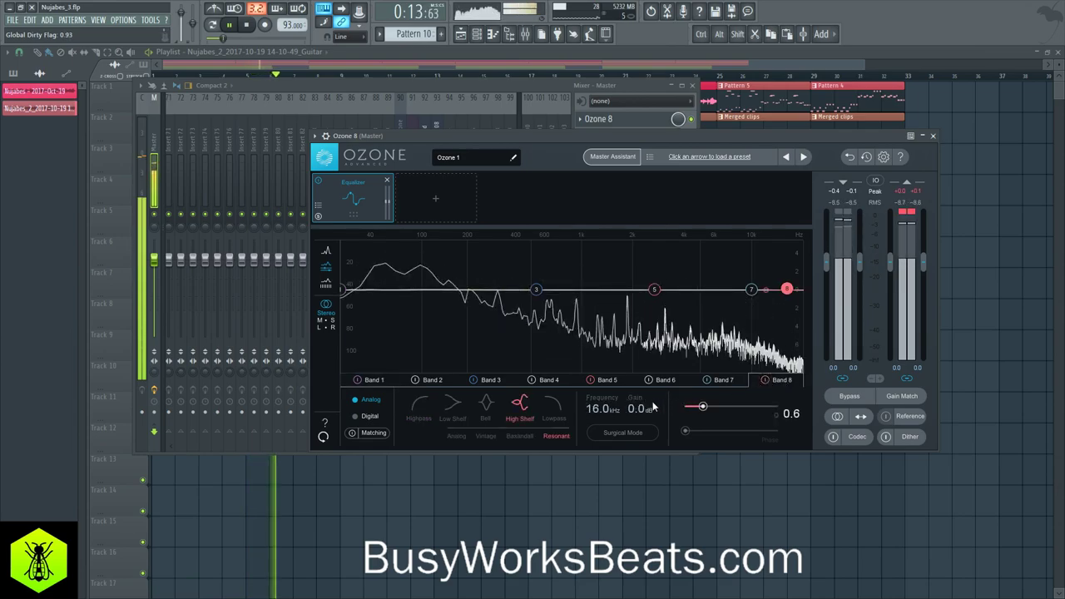
click(553, 405)
click(555, 436)
double_click(598, 408)
text(20000)
key(Return)
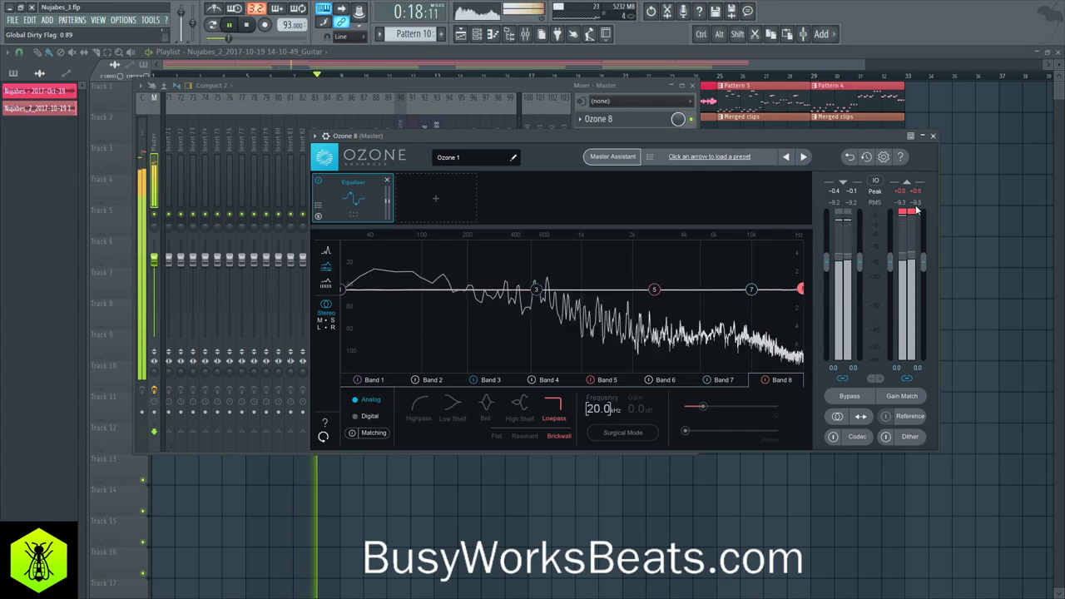
Enable Band 6 of the equalizer as a High Shelf at 5.50 kHz with a 0.7 dB boost.
click(435, 379)
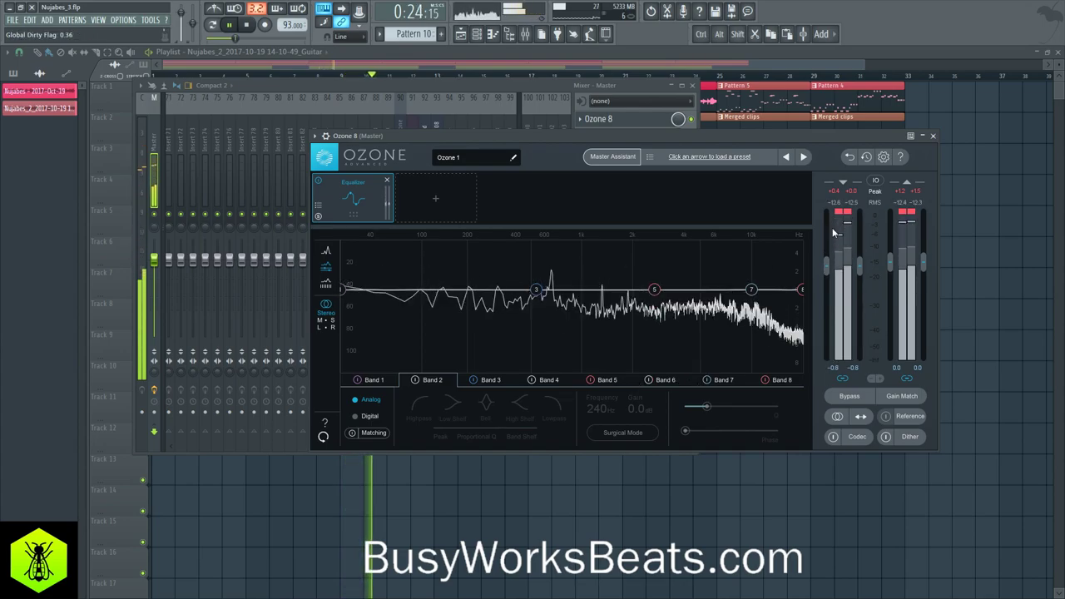
click(651, 378)
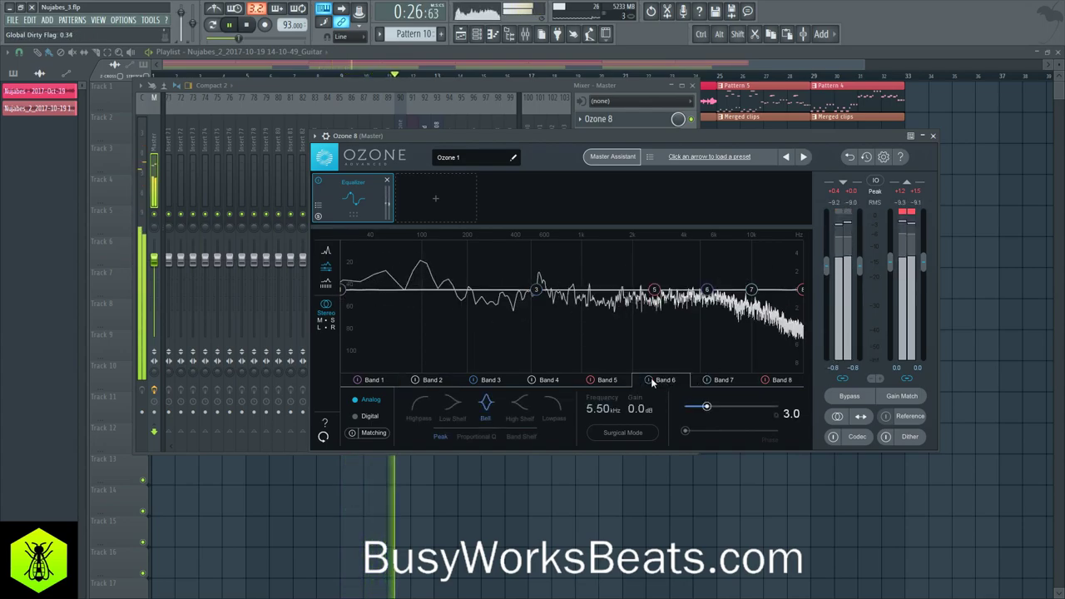
click(521, 403)
scroll(636, 410, up, 7)
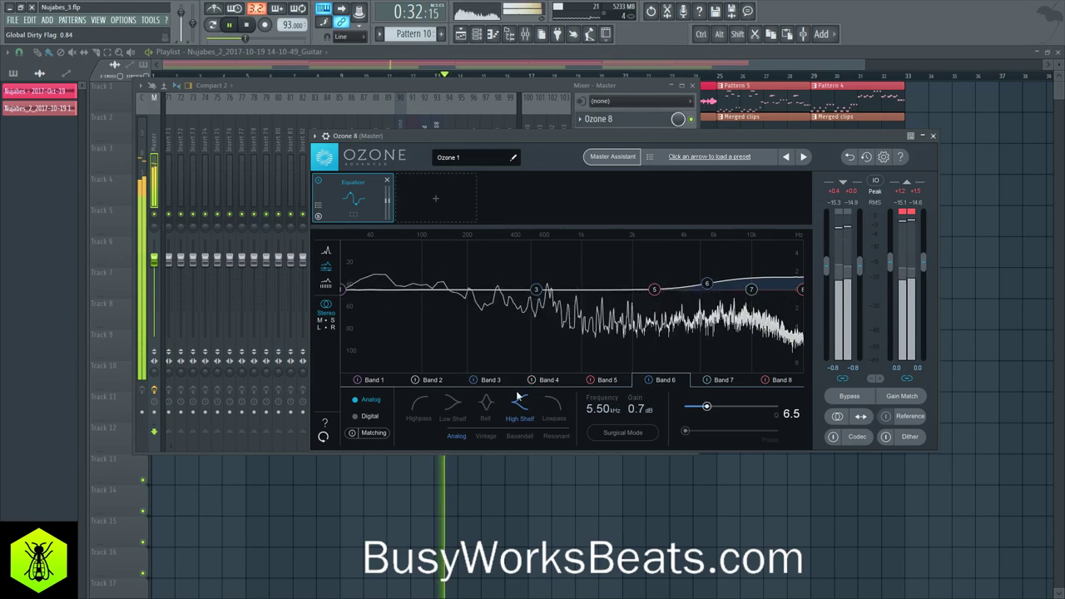
Set the equalizer's Band 3 bell to about 65.3 Hz with a 1.9 dB boost and reset the output peak indicator.
click(490, 380)
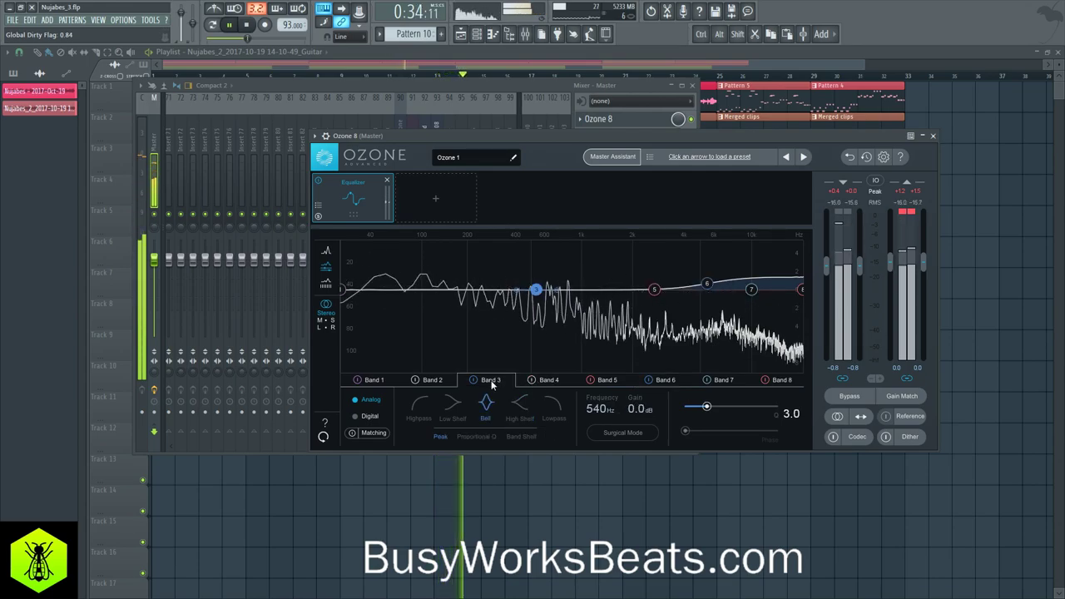
click(599, 409)
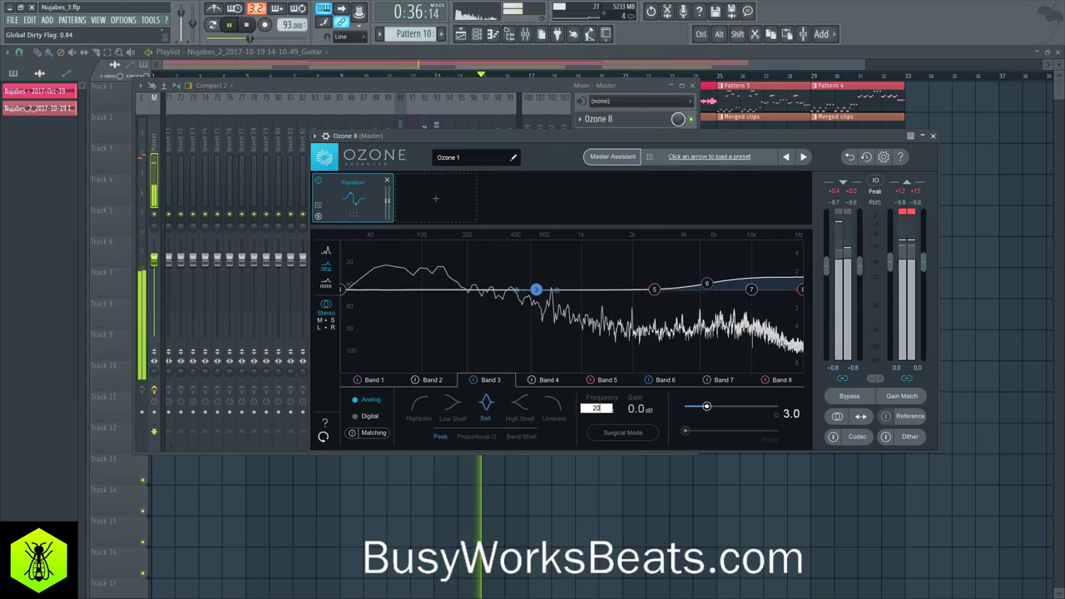
text(200)
key(Return)
click(634, 409)
text(1.5)
key(Return)
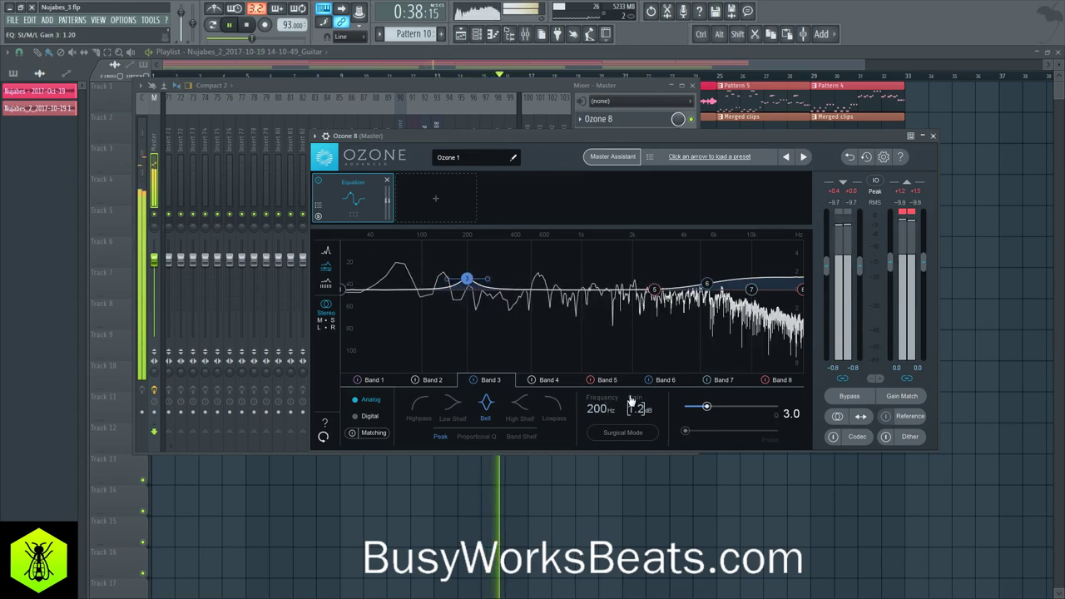
drag(629, 398, 629, 395)
click(904, 214)
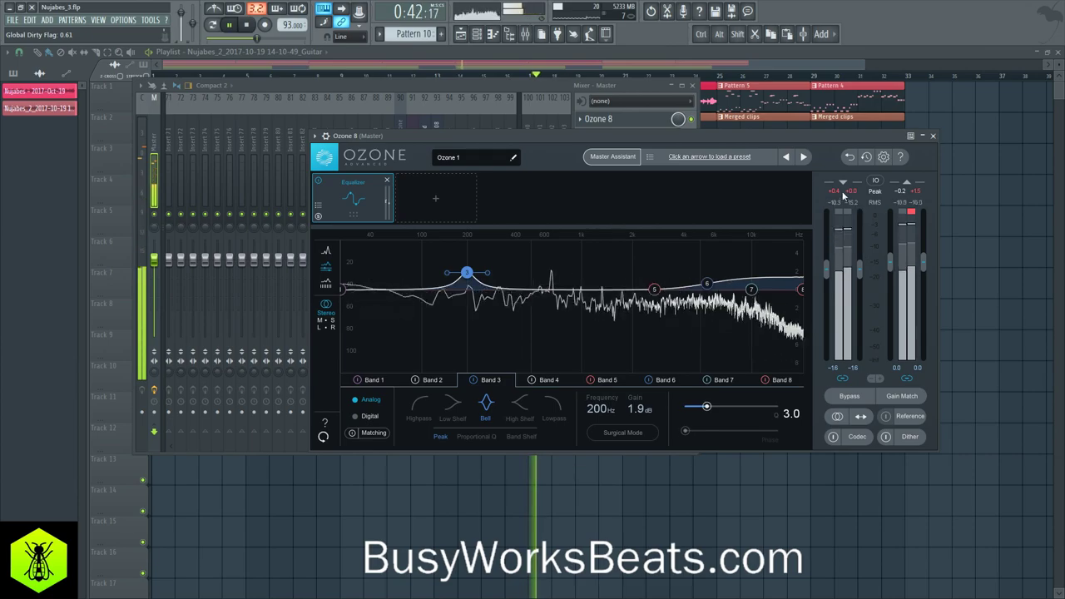
drag(601, 407, 630, 530)
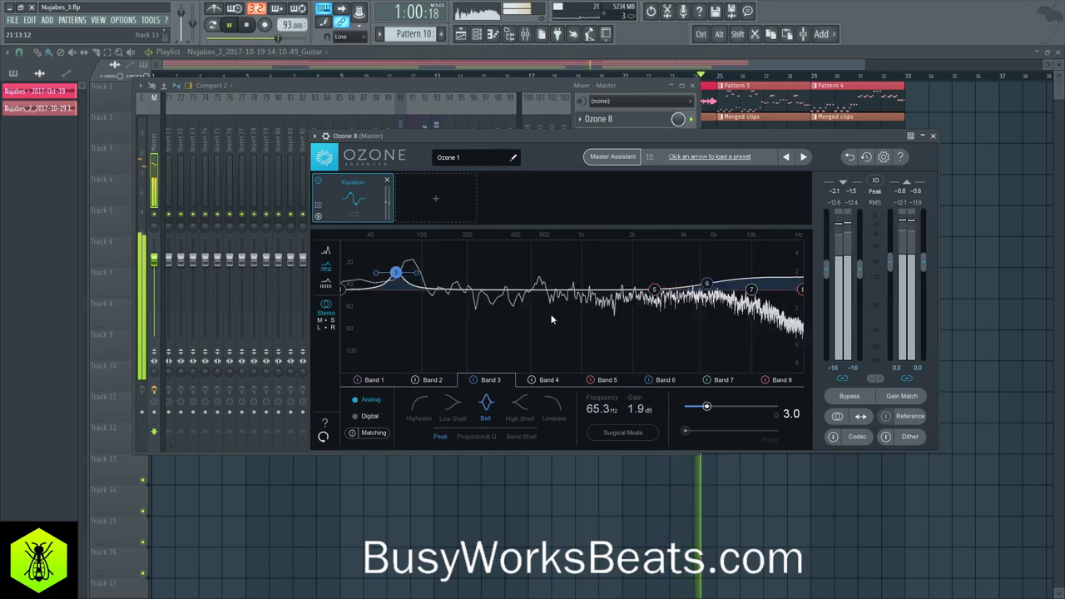
Add an Imager module with Band 1 width at -100 and the first crossover at about 194 Hz.
click(428, 205)
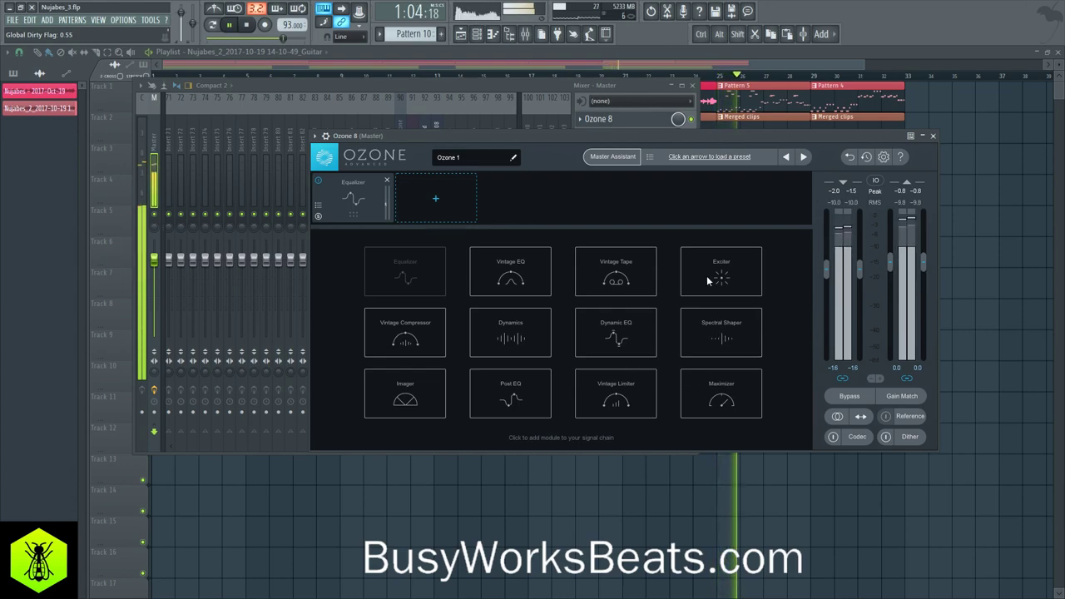
click(435, 388)
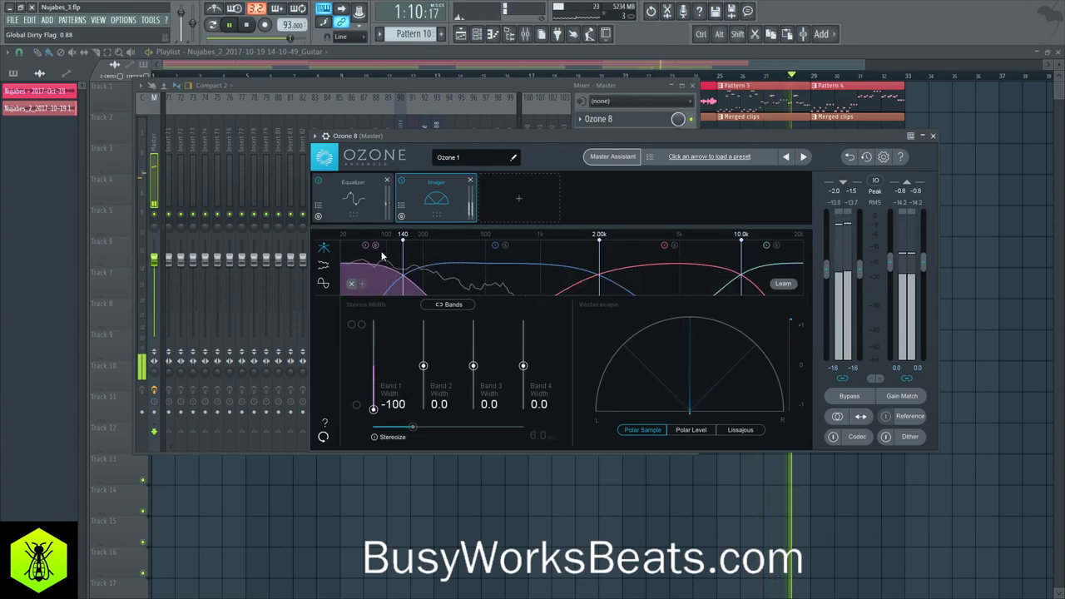
drag(403, 241, 421, 241)
Widen the Imager's Band 2 to about 24.1, Band 3 to about 65.8 and Band 4 to about 70.9.
drag(423, 366, 423, 338)
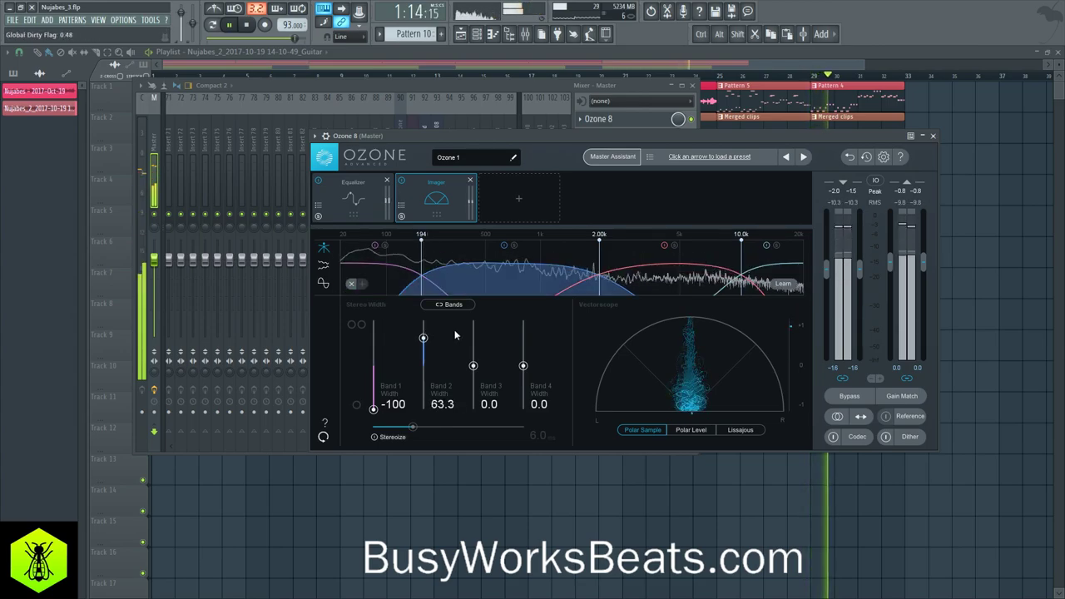
drag(472, 366, 472, 336)
drag(522, 367, 523, 336)
drag(423, 338, 426, 348)
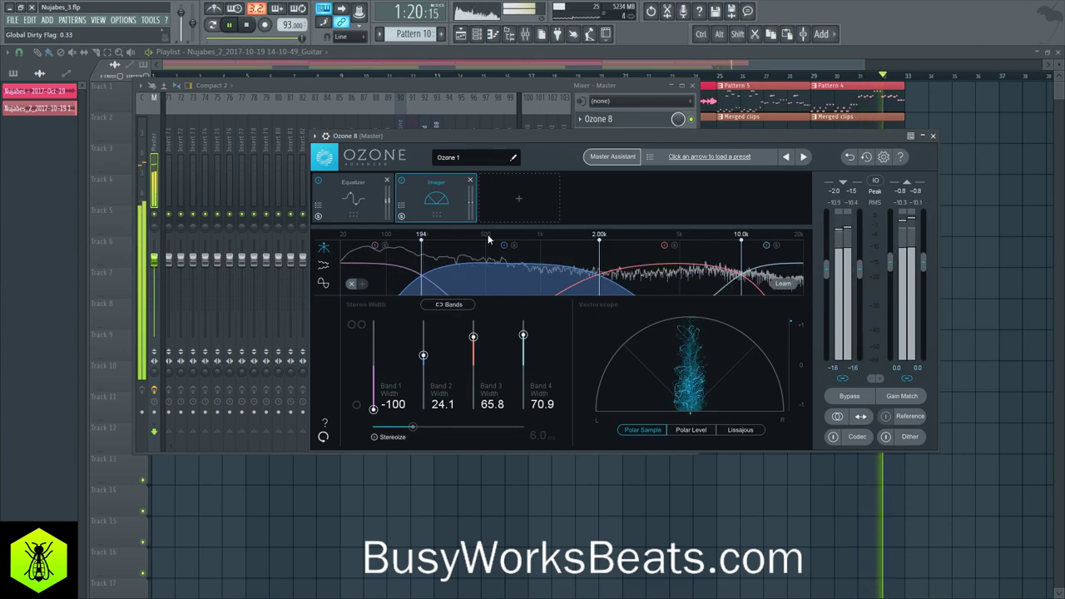
Add a Dynamic EQ module and set its Band 3 to 320 Hz with -1.7 dB gain, 9 ms attack and 15 ms release.
click(510, 202)
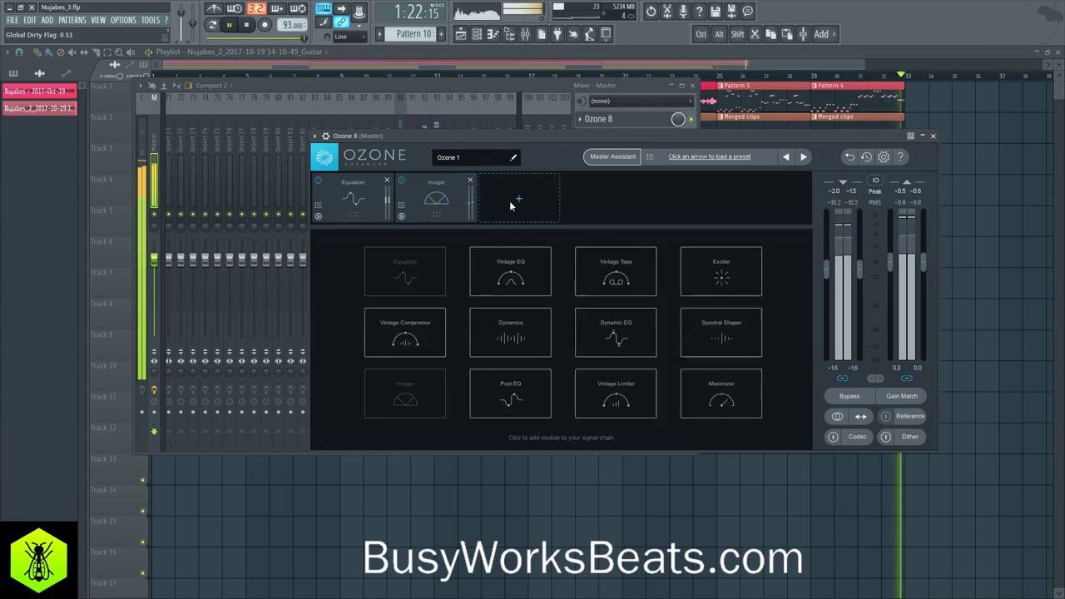
click(601, 338)
click(543, 290)
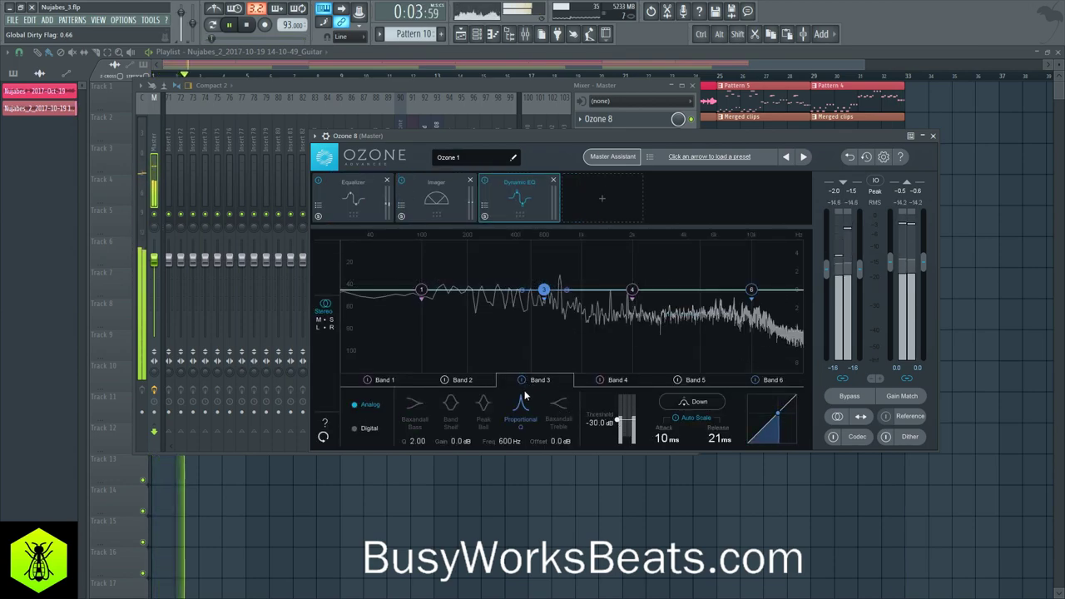
drag(458, 445, 503, 457)
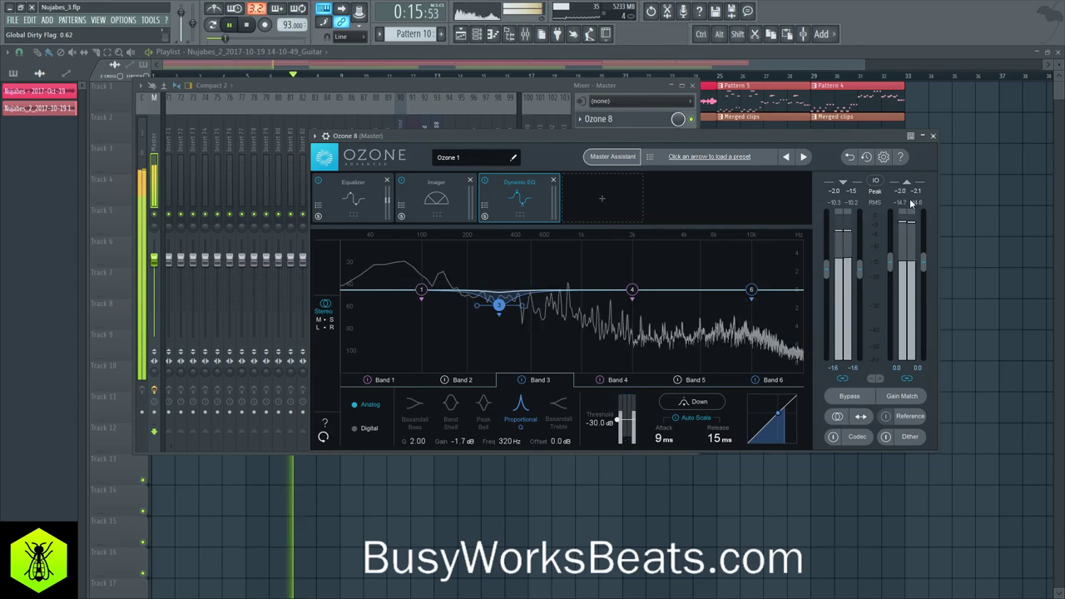
Add a Maximizer with True Peak enabled and the threshold at -3.4 dB, and reset the output peak indicator.
click(601, 202)
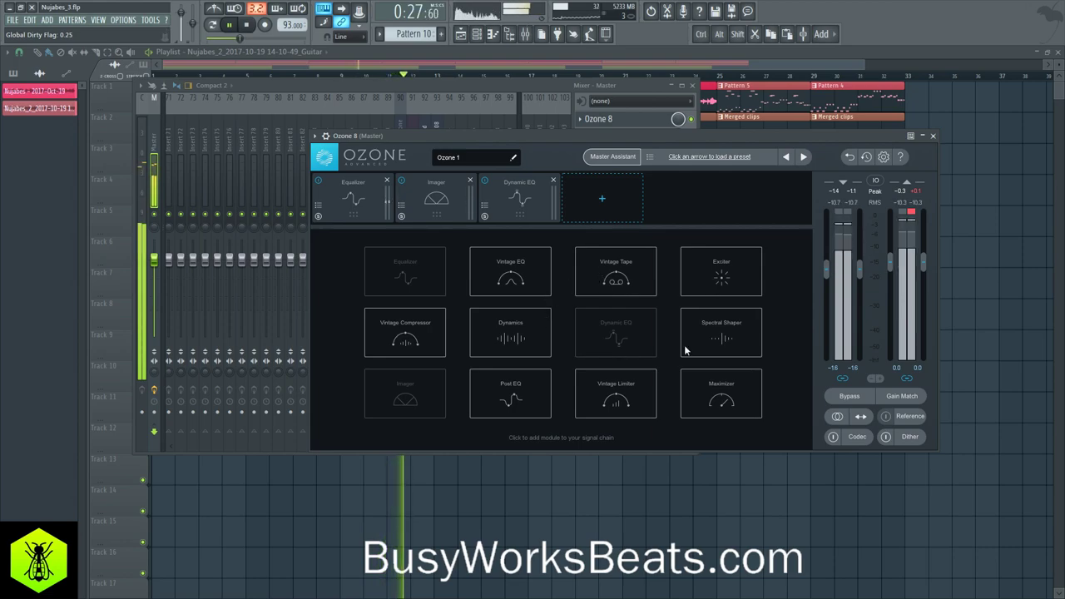
click(718, 387)
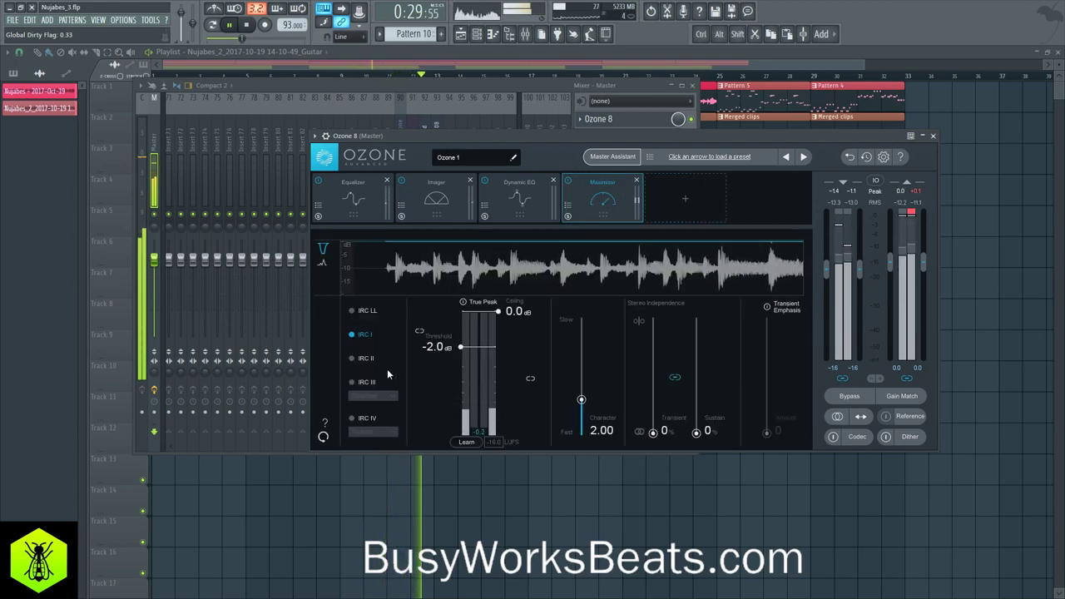
click(463, 302)
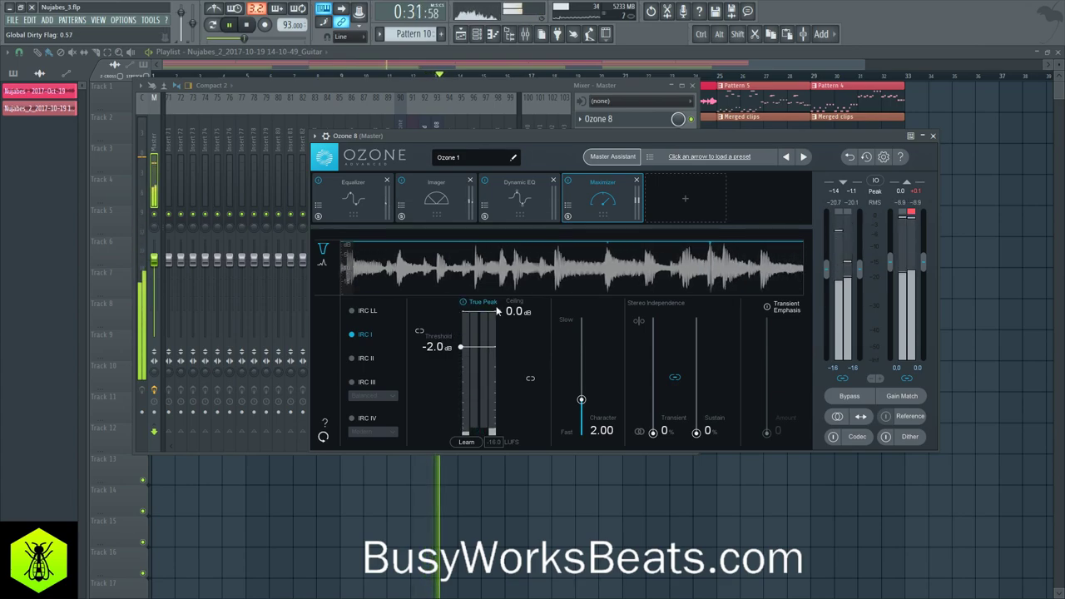
drag(449, 345, 443, 366)
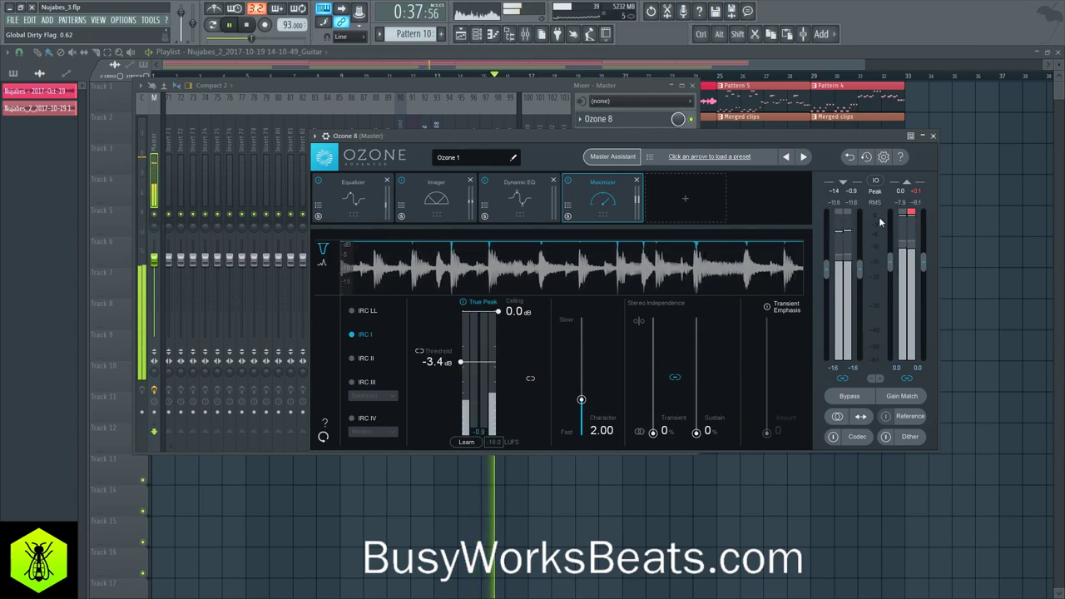
click(912, 214)
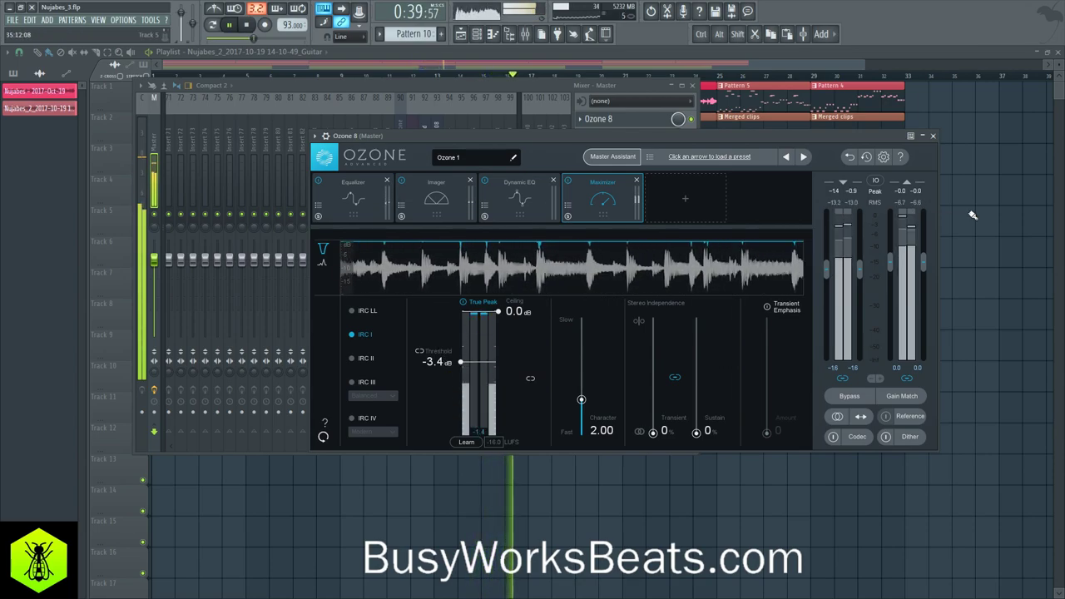
Close the Ozone window and check the mixer levels while the mastered arrangement plays.
key(F12)
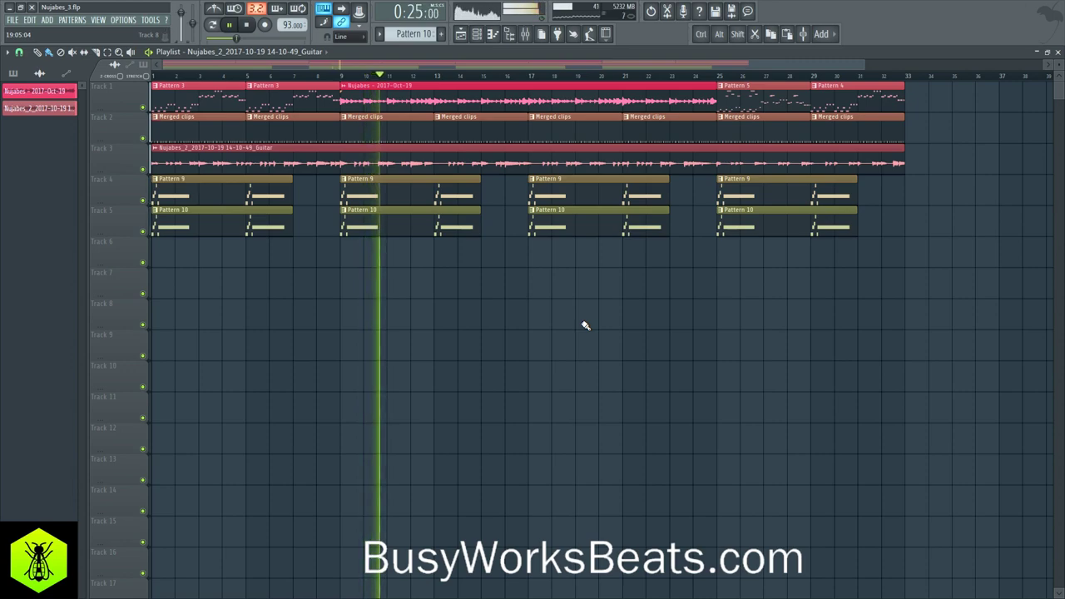
click(525, 34)
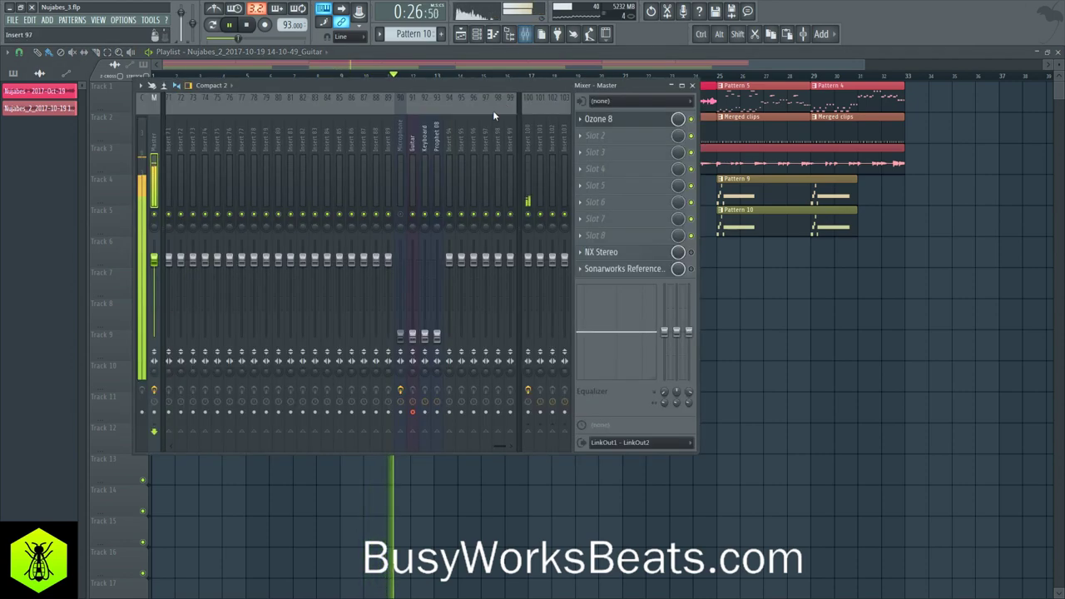
click(525, 34)
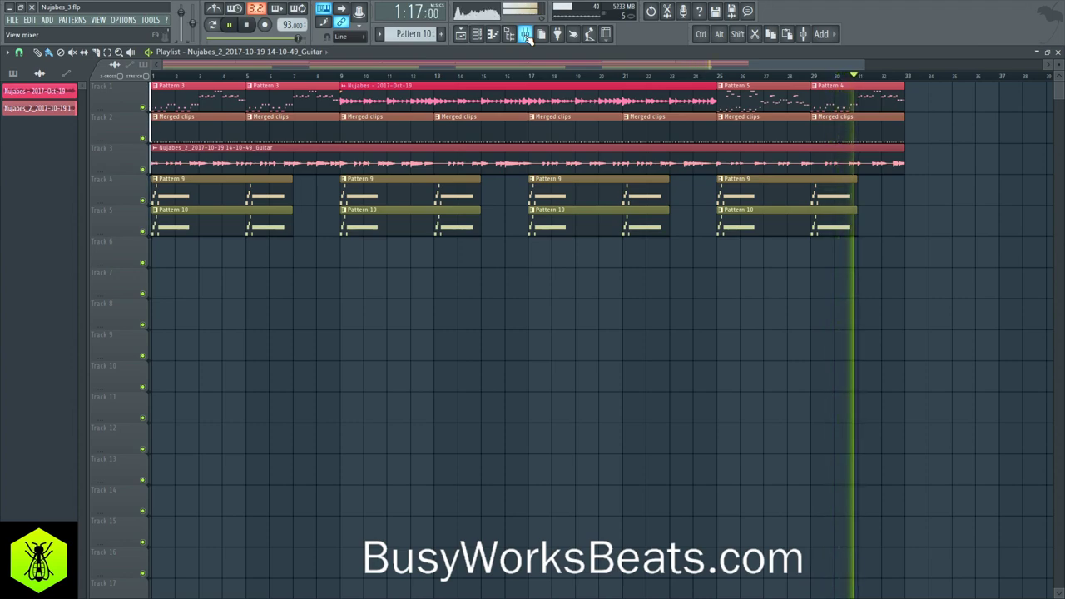
Return from the mixer to the playlist, stop playback and save the project.
click(525, 34)
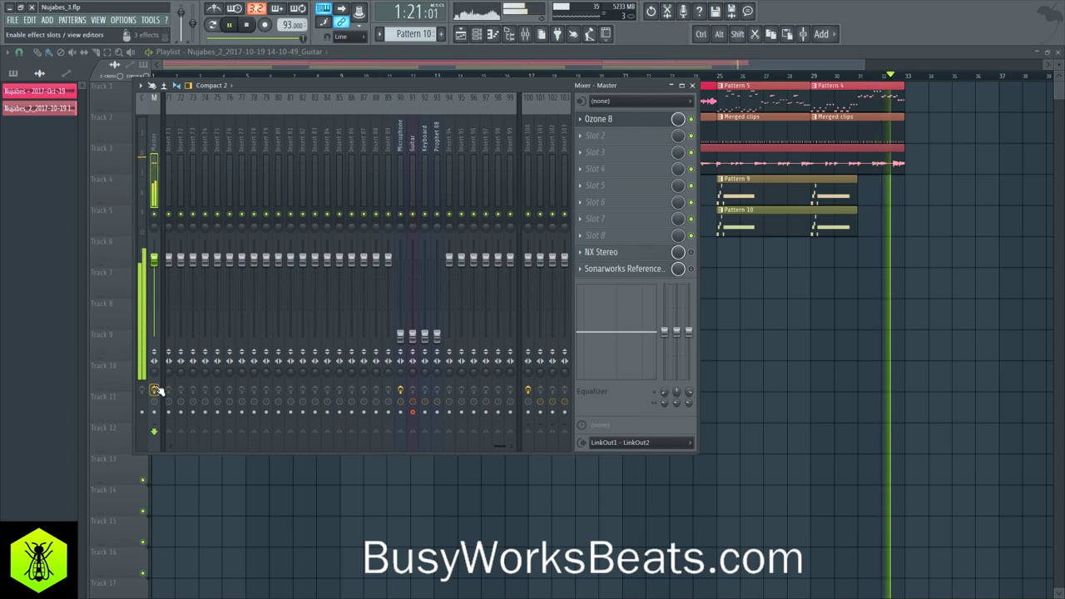
right_click(401, 337)
click(411, 345)
key(F9)
key(space)
key(ctrl+s)
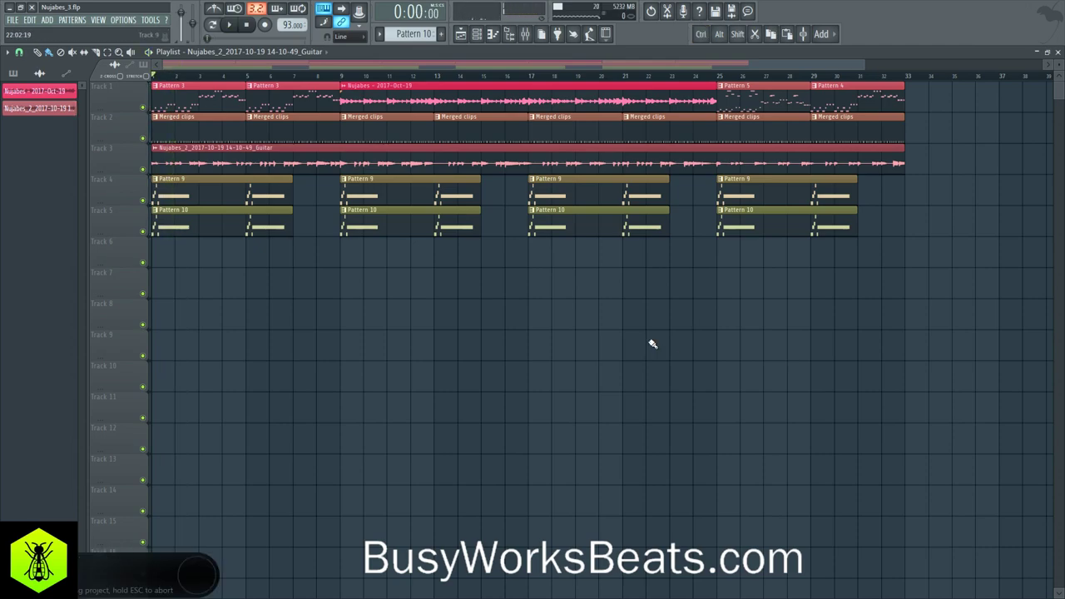